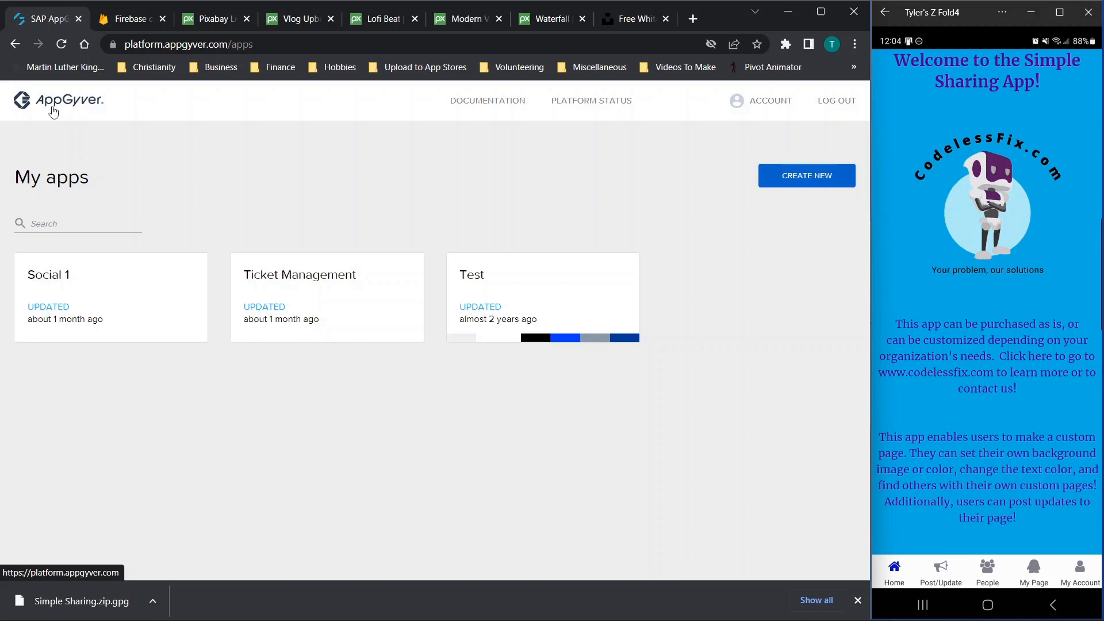
Return to the AppGyver app list and start a new app imported from a file
{"action": "left_click", "coordinate": [124, 21]}
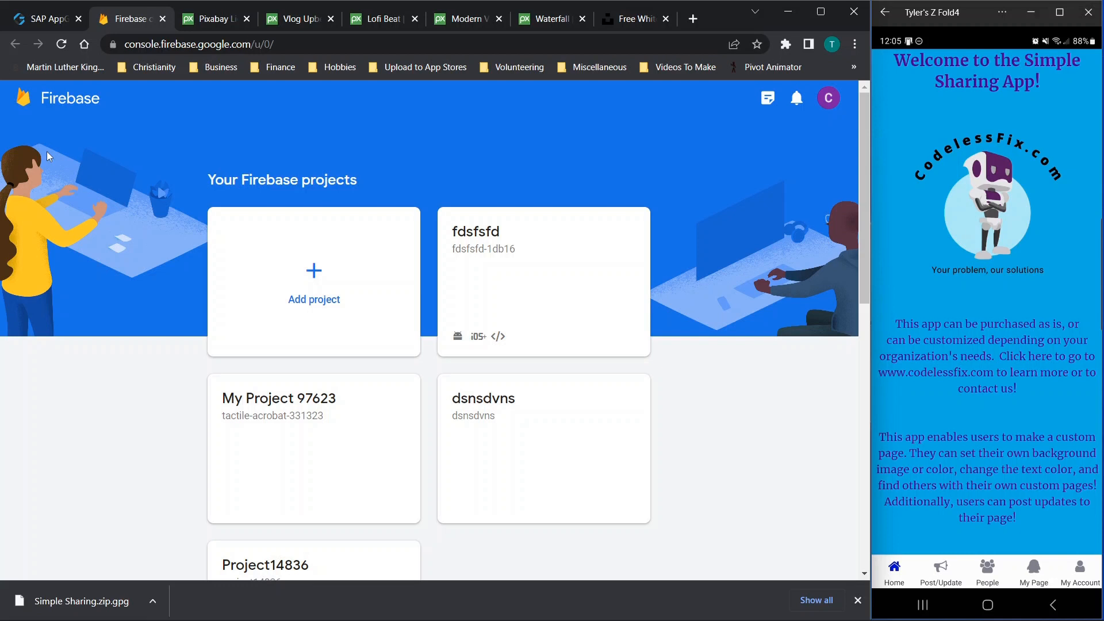
{"action": "left_click", "coordinate": [52, 23]}
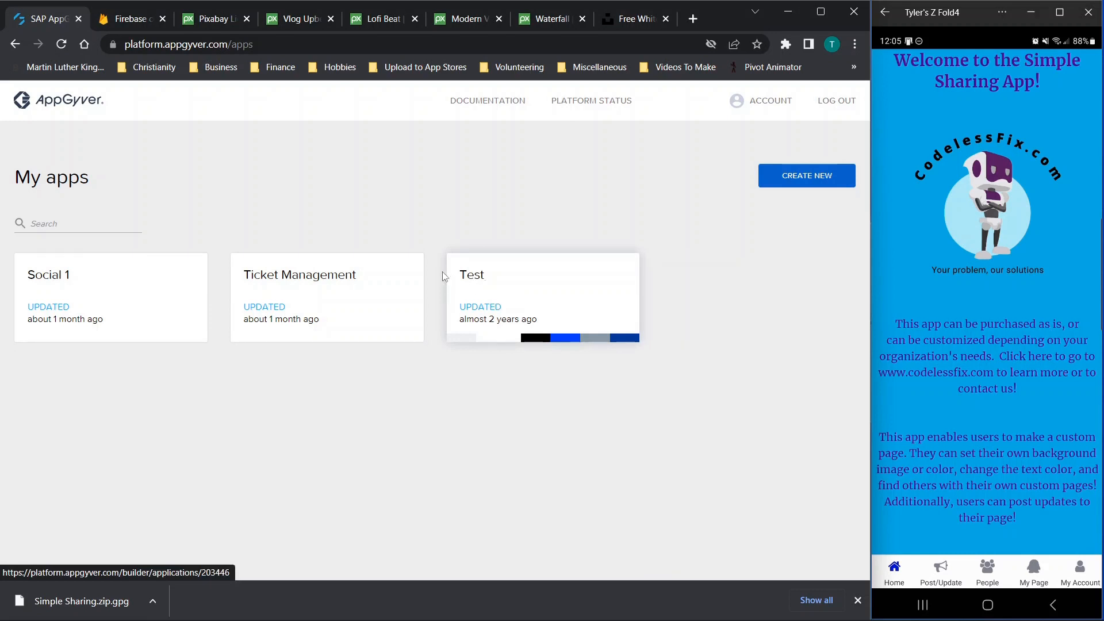
{"action": "left_click", "coordinate": [797, 180]}
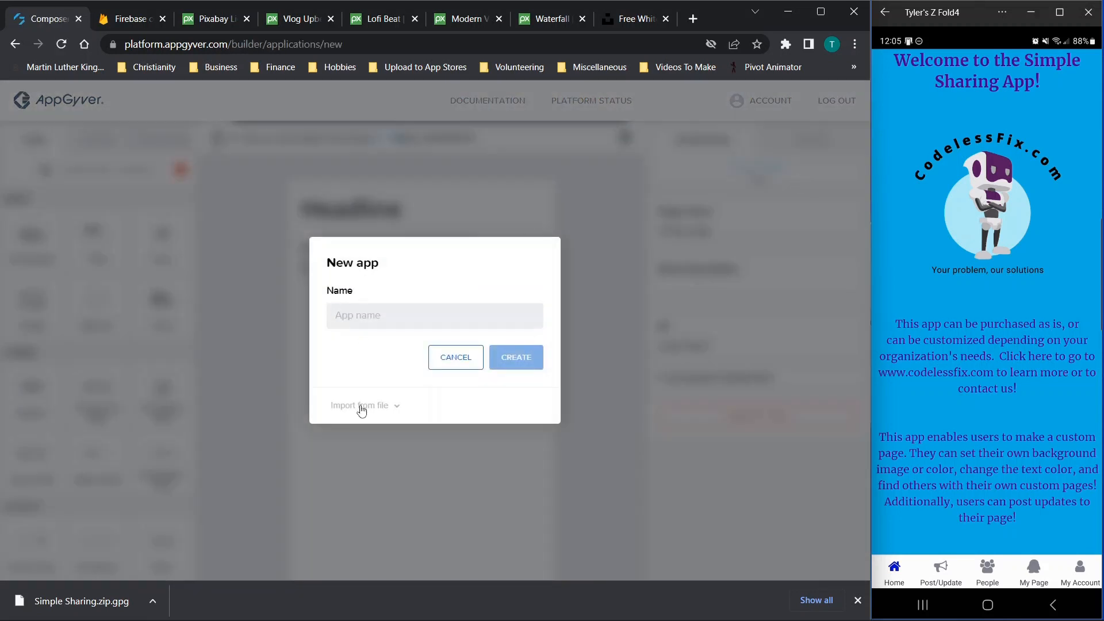
{"action": "left_click", "coordinate": [361, 410]}
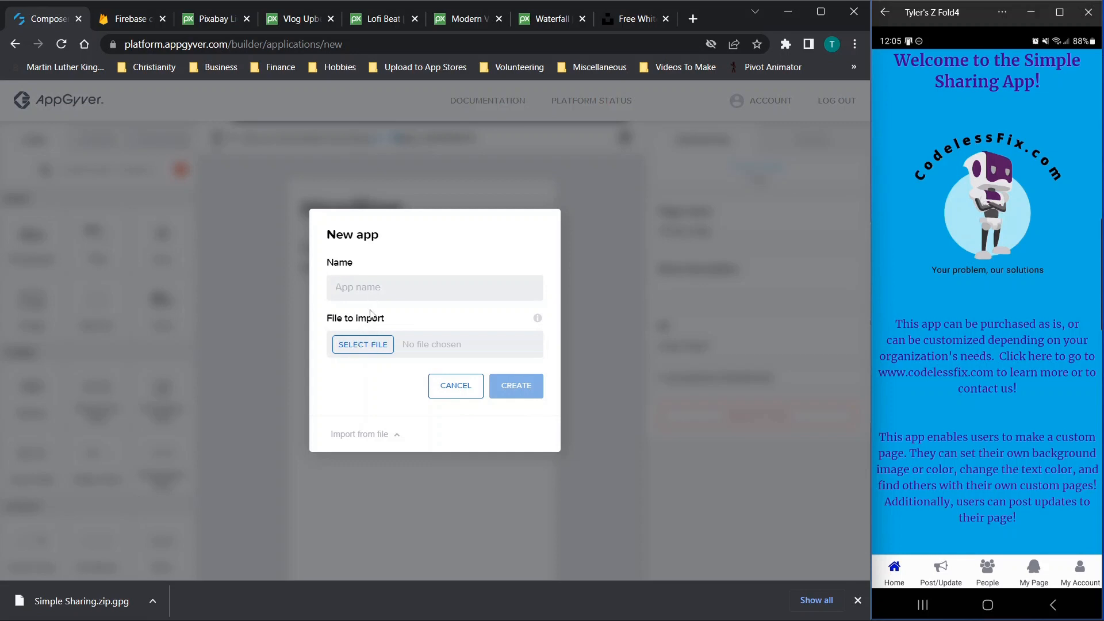
Import Simple Sharing.zip.gpg and create the app named 'Simple Sharing'
{"action": "left_click_drag", "start_coordinate": [102, 588], "coordinate": [377, 289]}
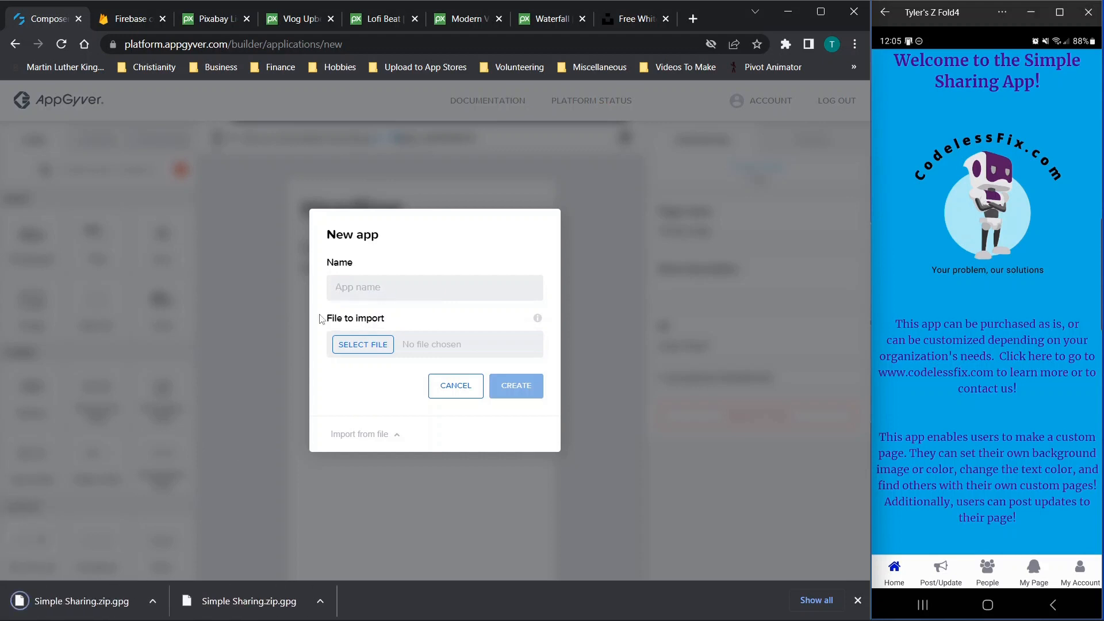
{"action": "left_click", "coordinate": [372, 346]}
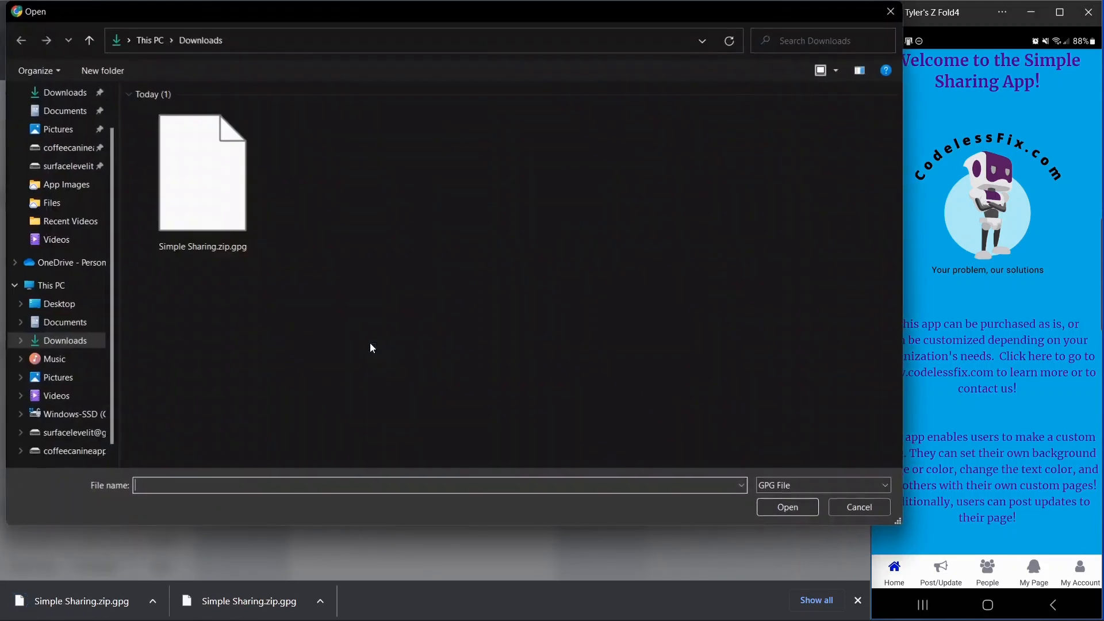
{"action": "double_click", "coordinate": [192, 202]}
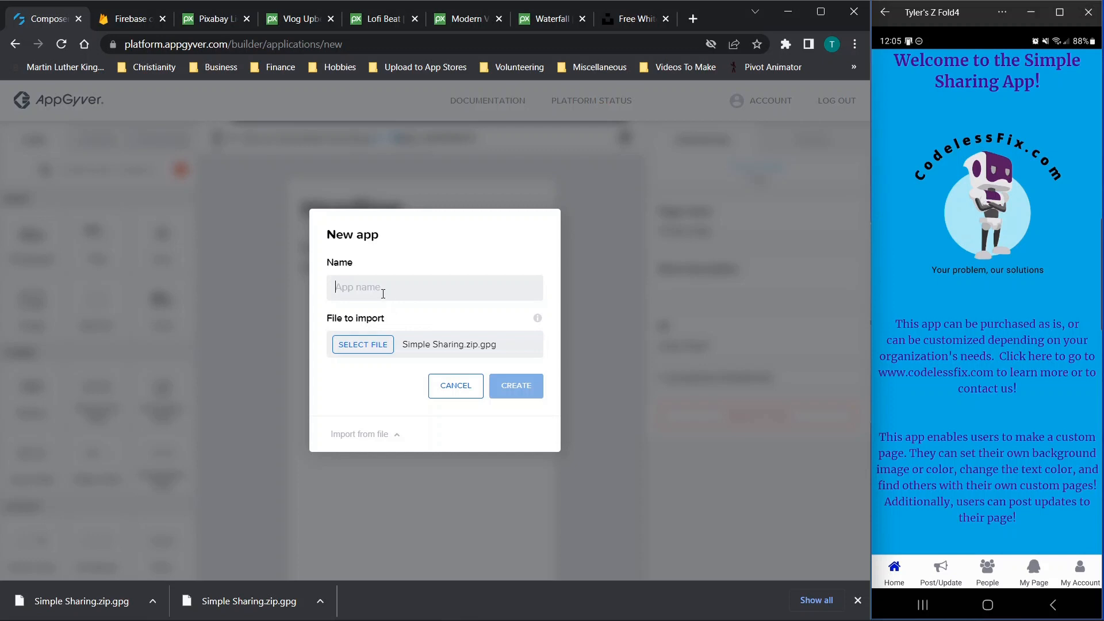
{"action": "type", "text": "Simple Sha"}
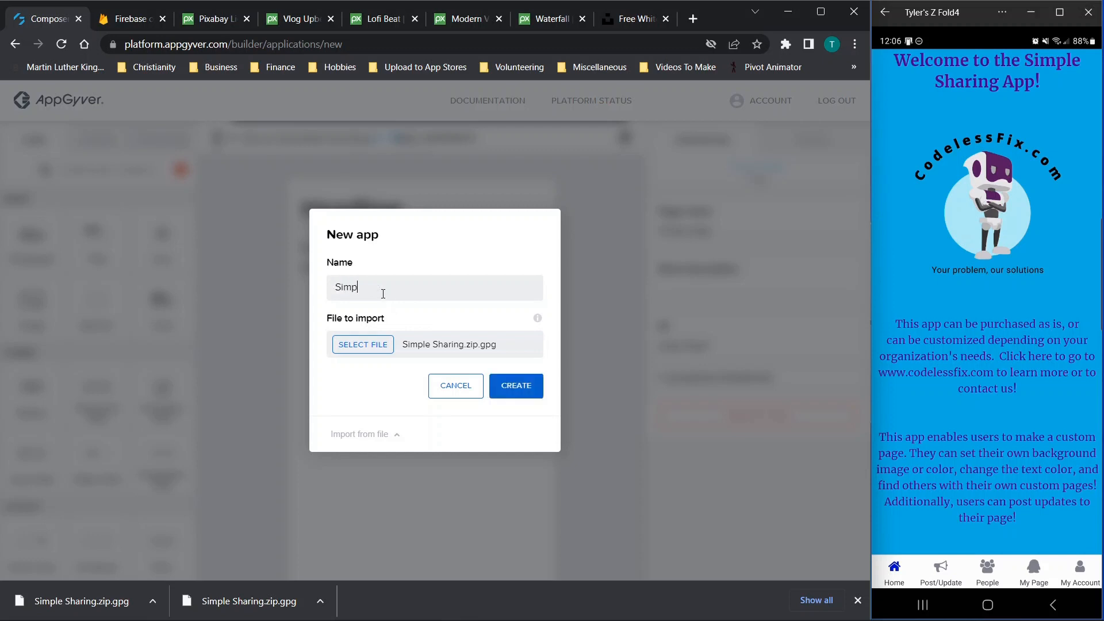
{"action": "type", "text": "ring"}
{"action": "left_click", "coordinate": [512, 387]}
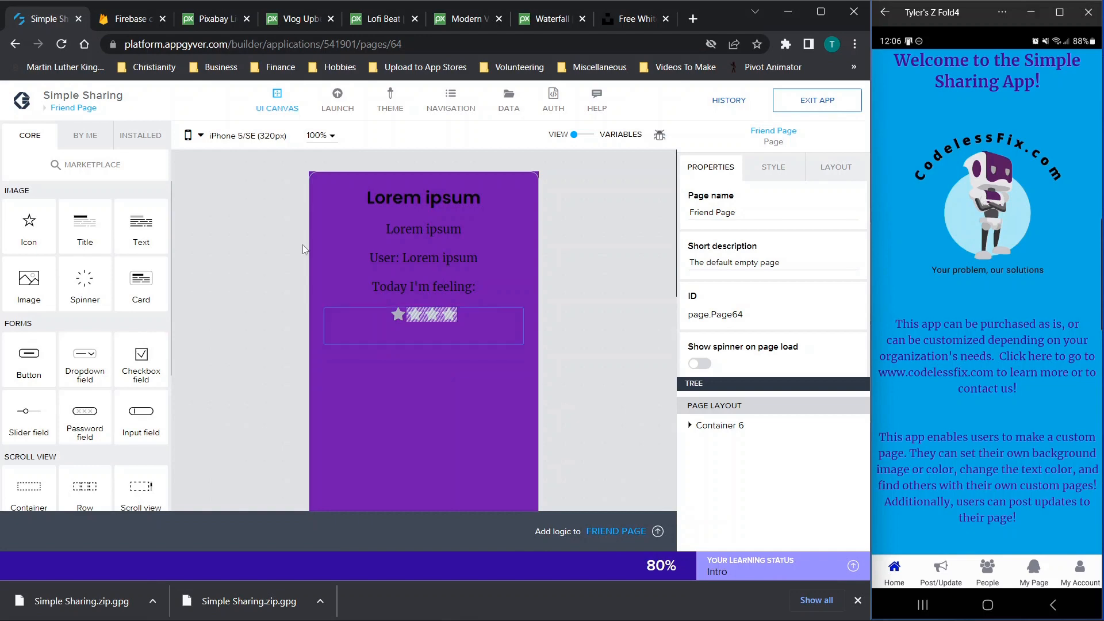
Browse the app's ten-page Pages overview, then switch to the Firebase projects console
{"action": "left_click", "coordinate": [71, 111]}
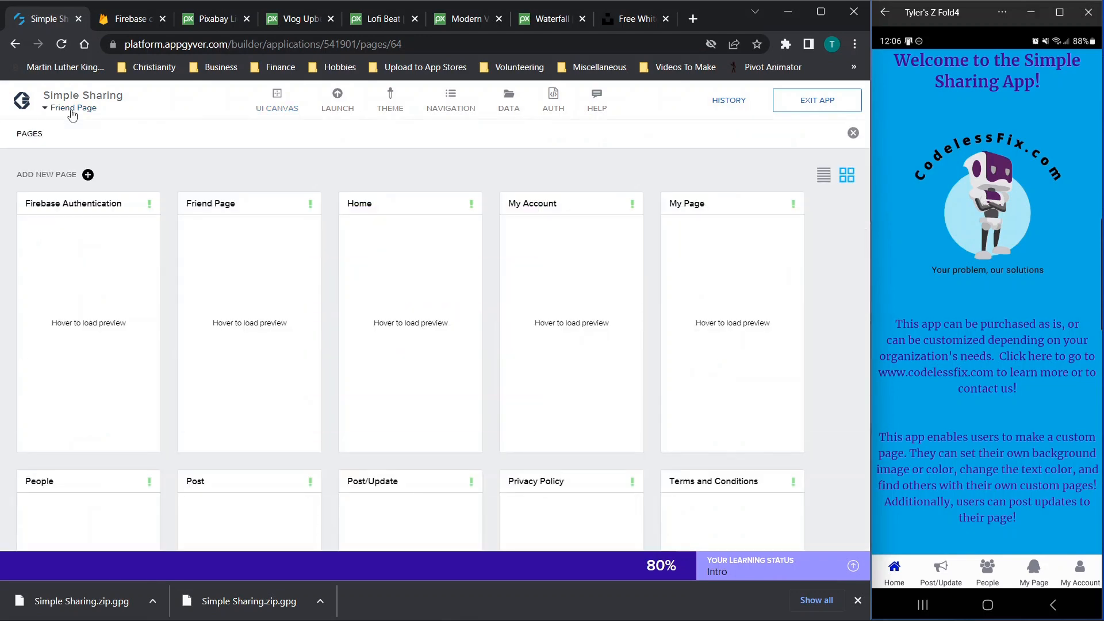
{"action": "scroll", "coordinate": [356, 280], "scroll_direction": "down", "scroll_amount": 7}
{"action": "scroll", "coordinate": [357, 281], "scroll_direction": "up", "scroll_amount": 4}
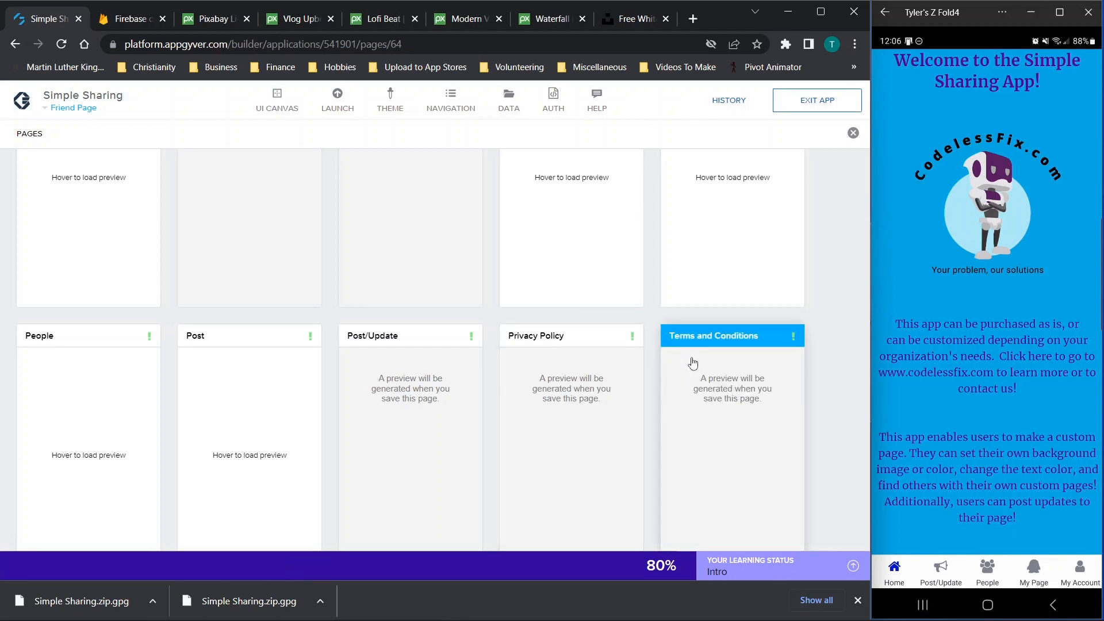
{"action": "scroll", "coordinate": [576, 315], "scroll_direction": "up", "scroll_amount": 3}
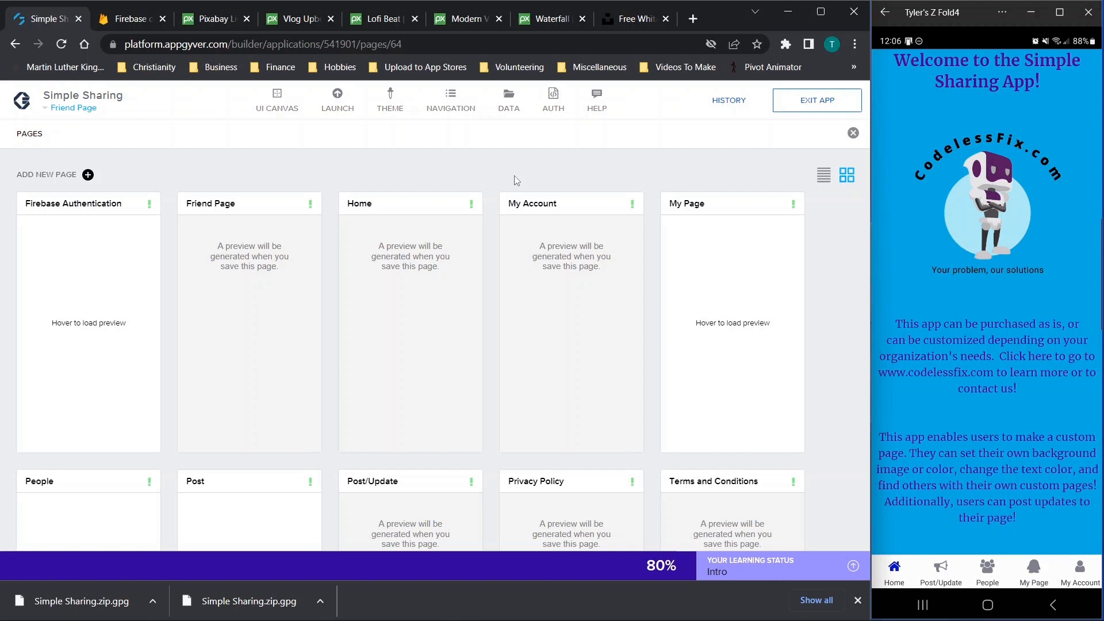
{"action": "left_click", "coordinate": [121, 22]}
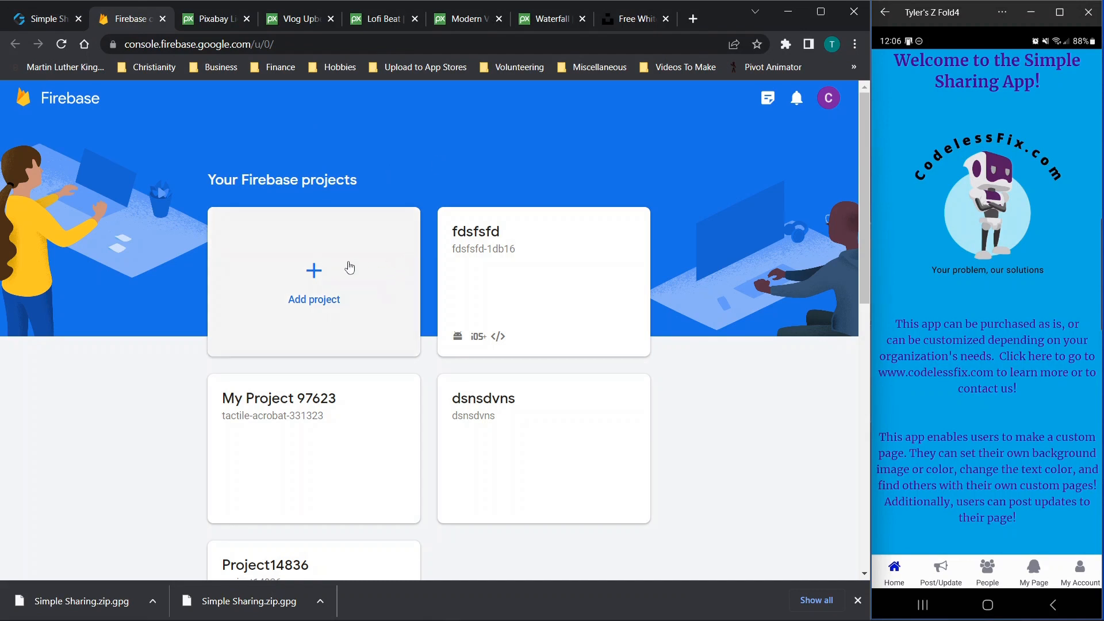
Start a Firebase project named simplesharing, keeping the project ID simplesharing-e40ea
{"action": "left_click", "coordinate": [314, 274]}
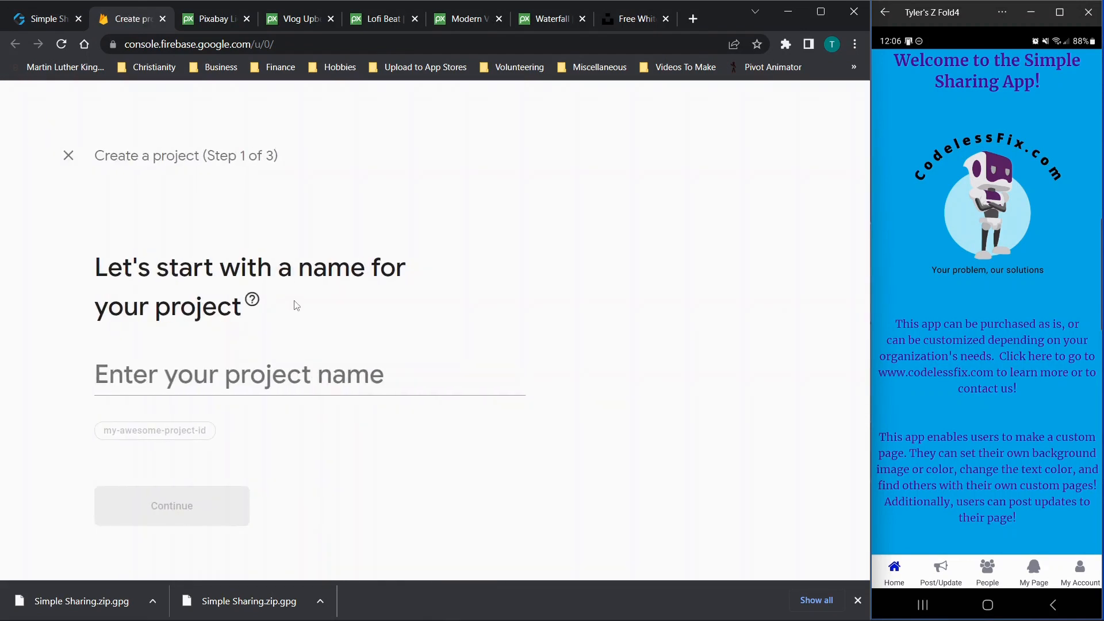
{"action": "left_click", "coordinate": [280, 377]}
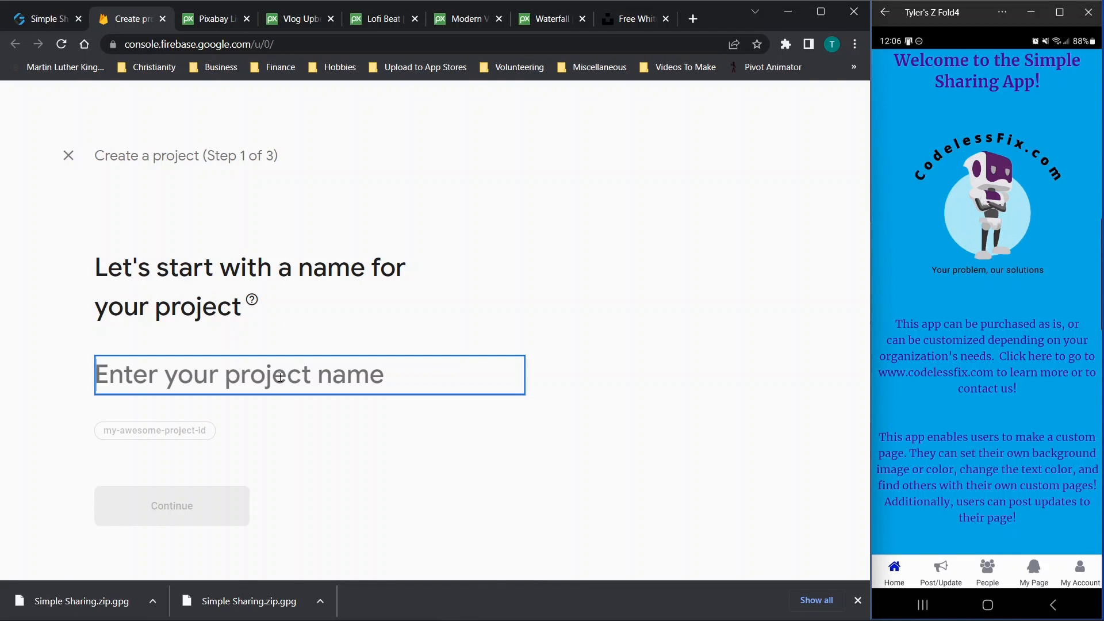
{"action": "type", "text": "simplesharing"}
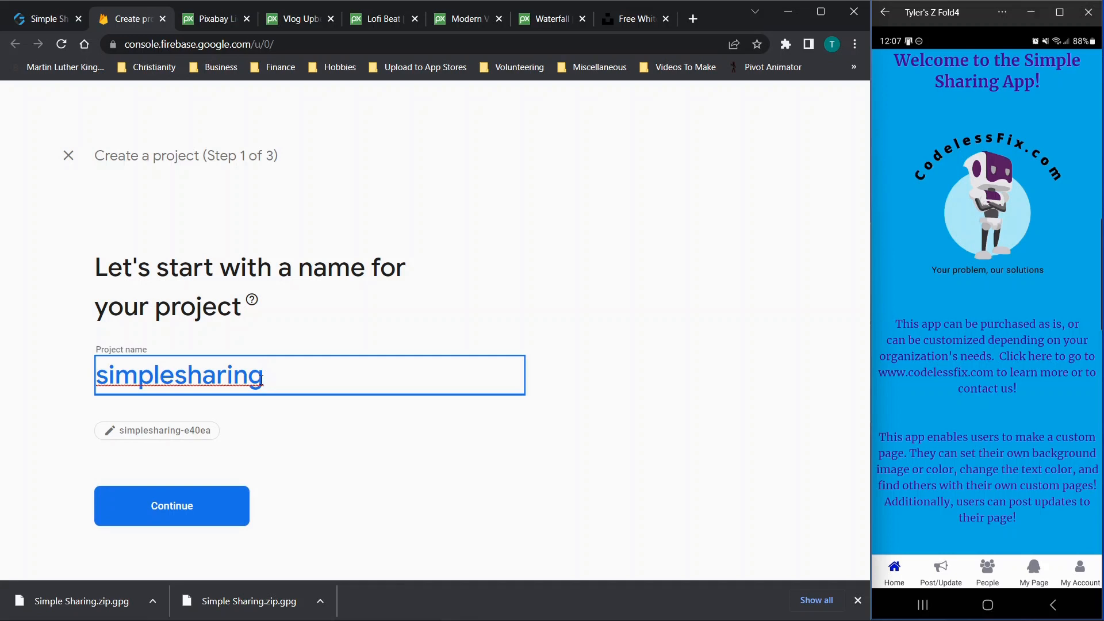
{"action": "left_click", "coordinate": [213, 438]}
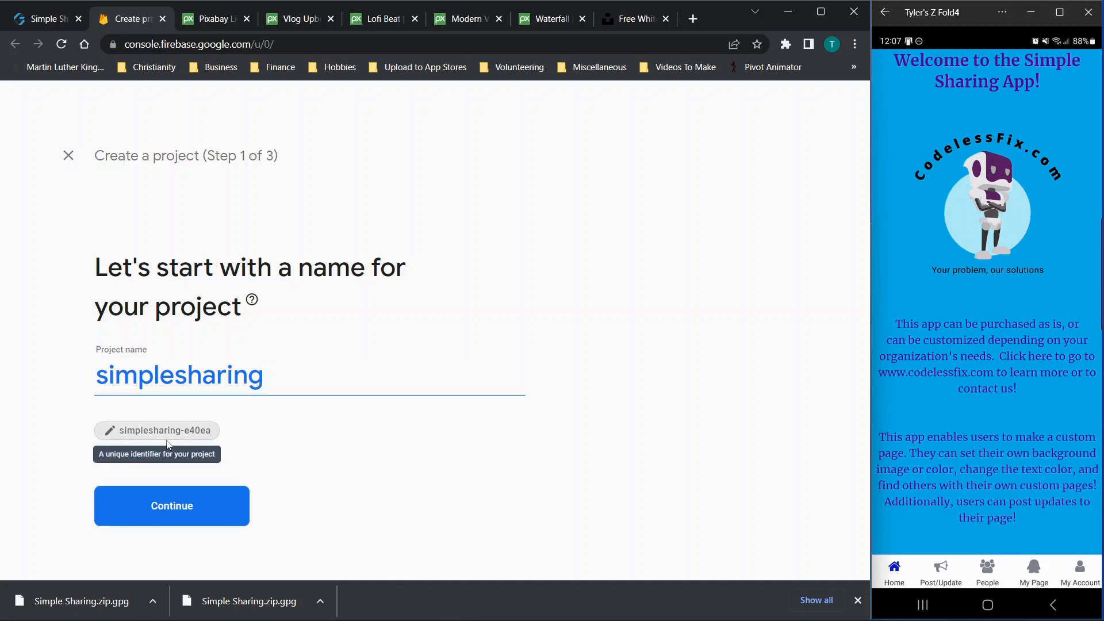
{"action": "left_click", "coordinate": [115, 441]}
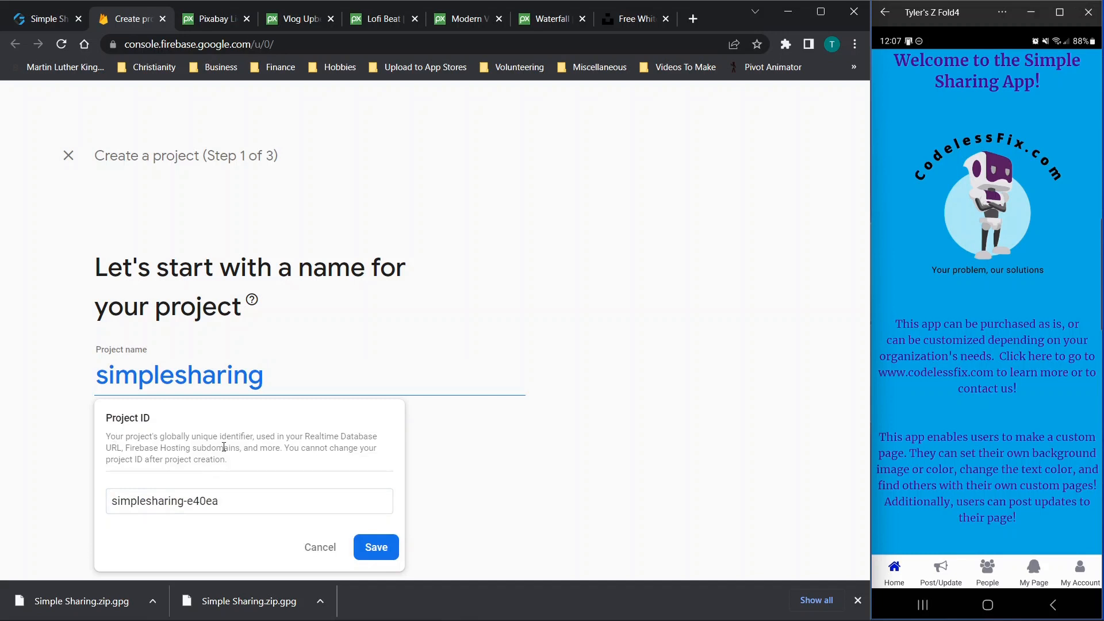
{"action": "left_click", "coordinate": [268, 501]}
{"action": "key", "text": "ctrl+a"}
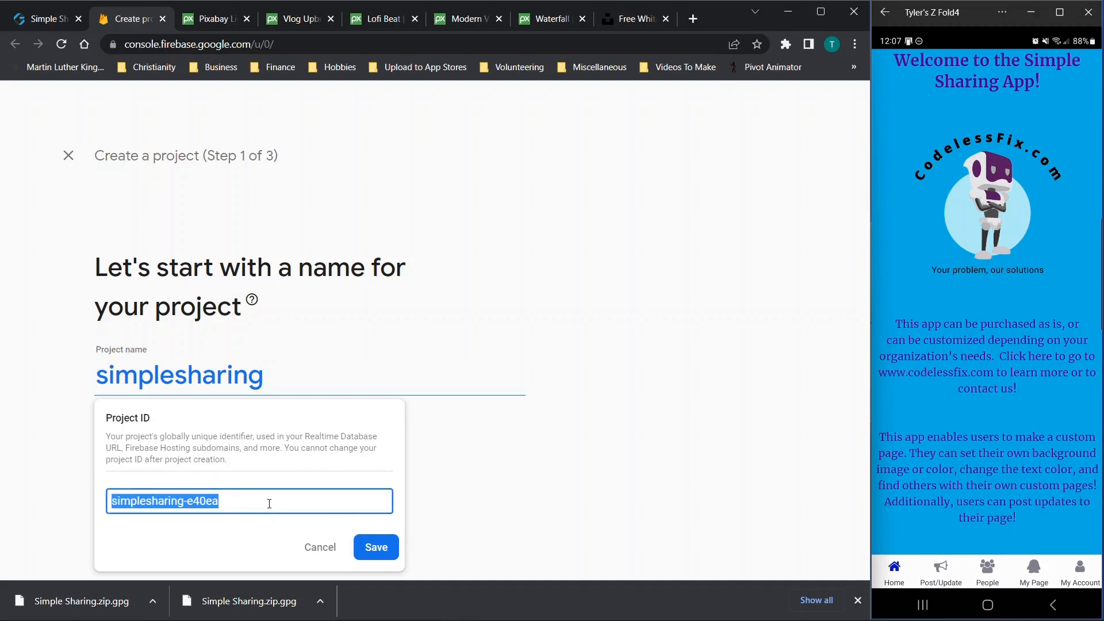
{"action": "left_click", "coordinate": [371, 547]}
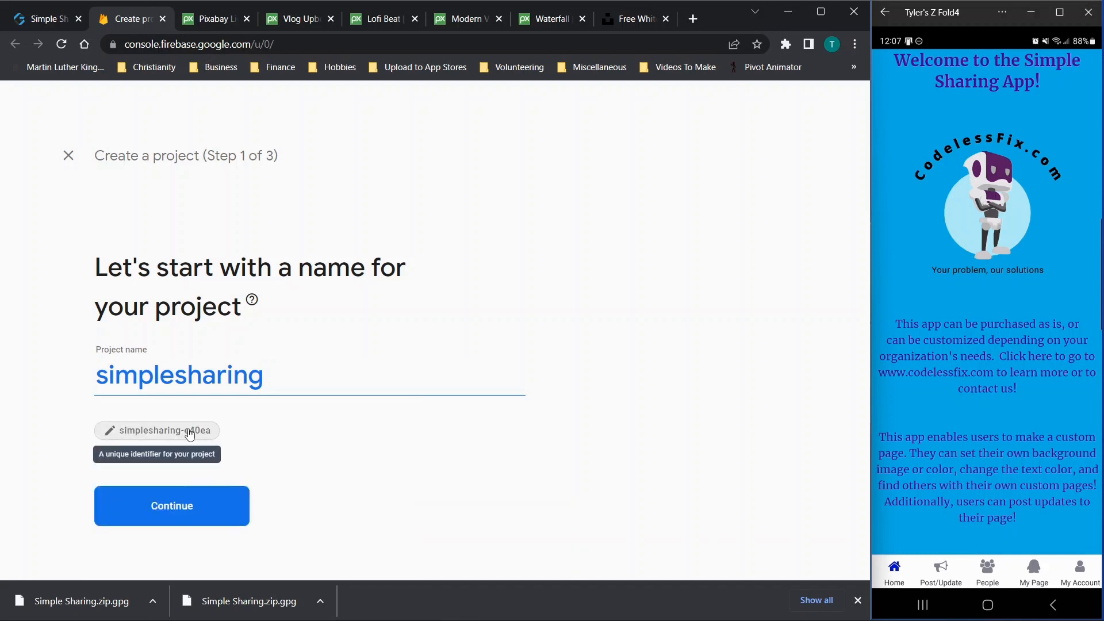
Enable Google Analytics with Default Account for Firebase, create the project, and return to AppGyver
{"action": "left_click", "coordinate": [180, 505]}
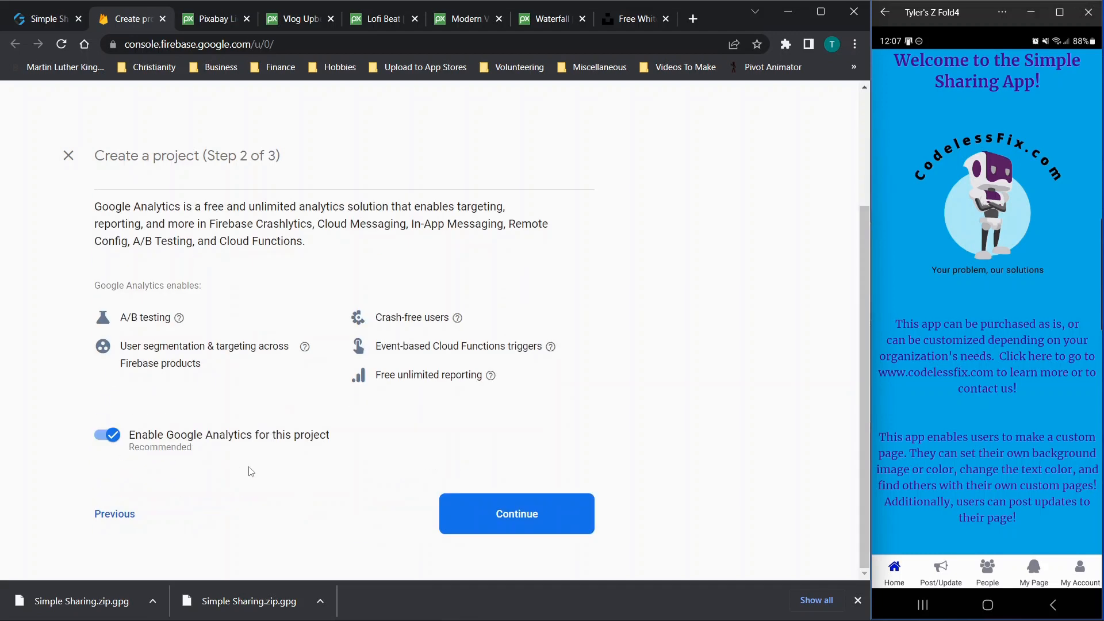
{"action": "left_click", "coordinate": [506, 523]}
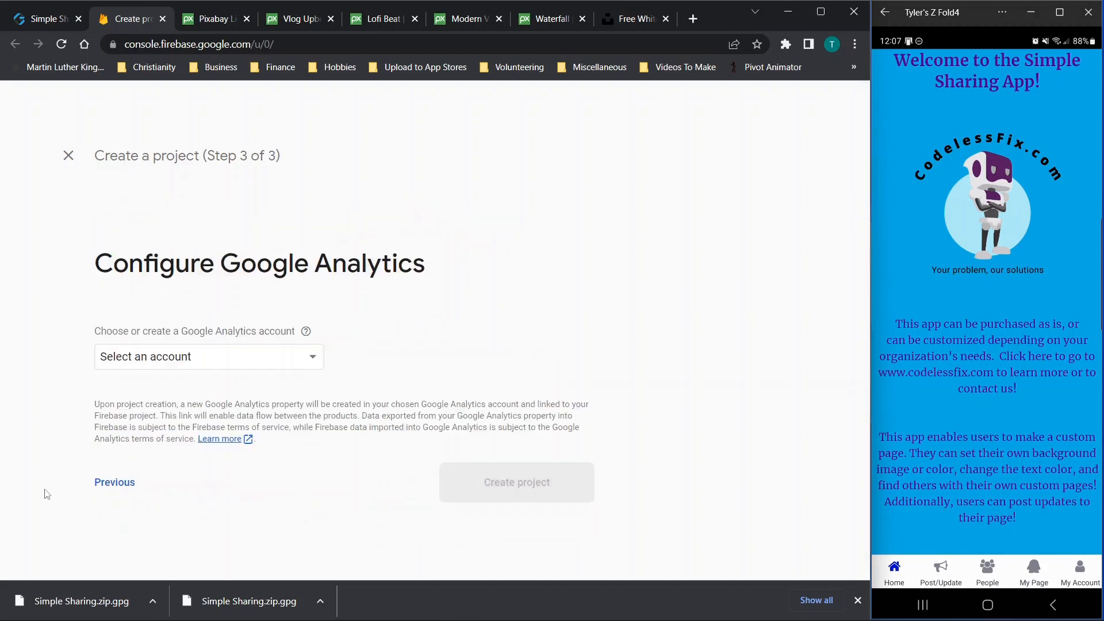
{"action": "left_click", "coordinate": [113, 482]}
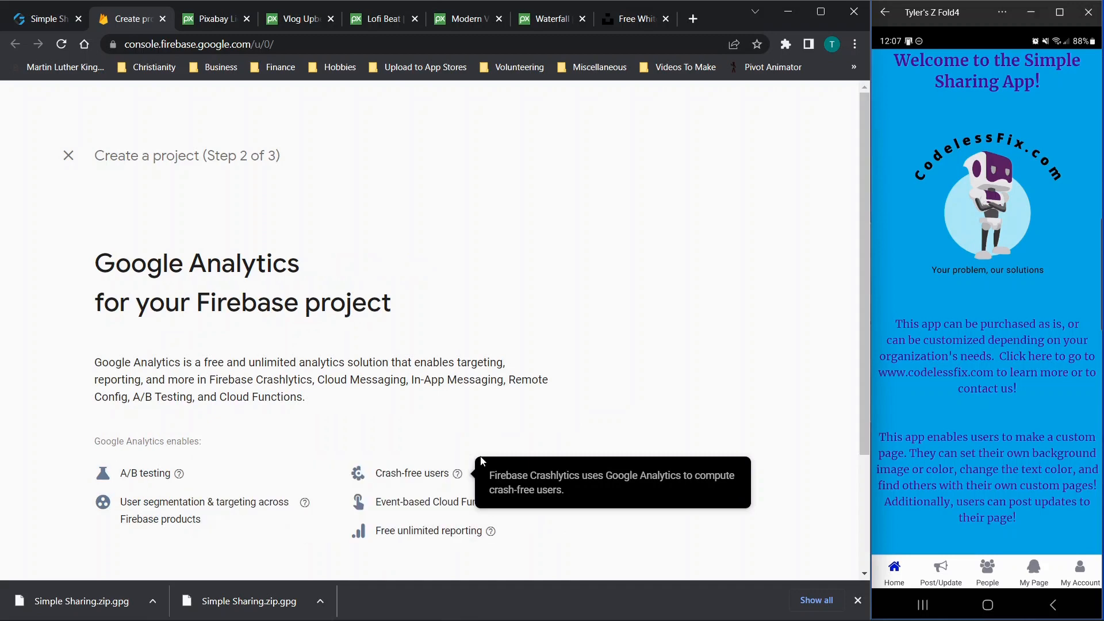
{"action": "scroll", "coordinate": [629, 368], "scroll_direction": "down", "scroll_amount": 3}
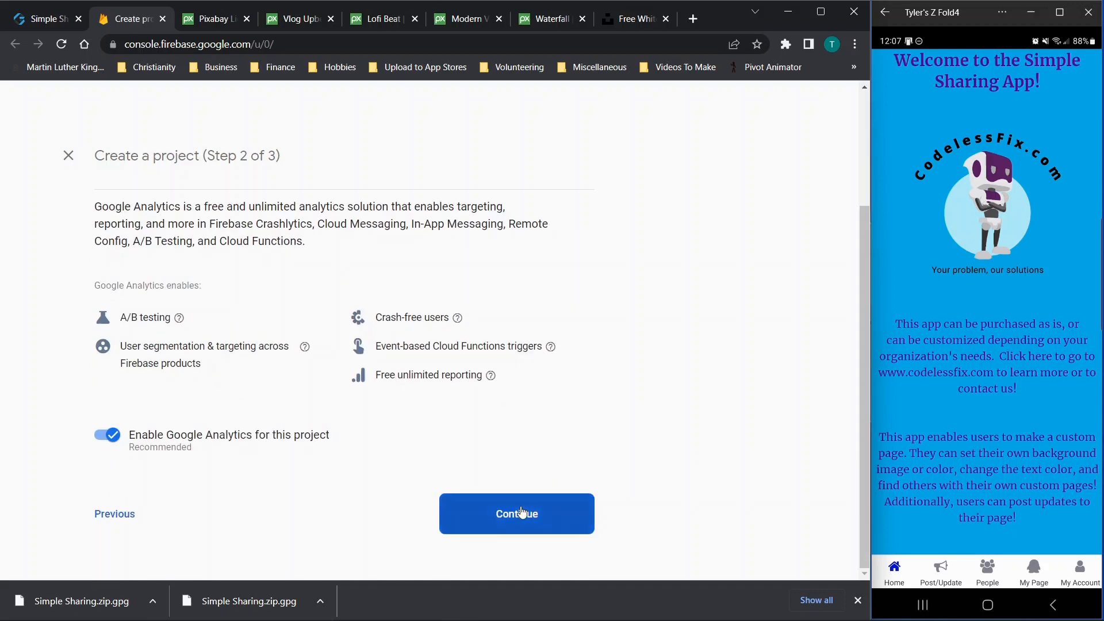
{"action": "left_click", "coordinate": [521, 513]}
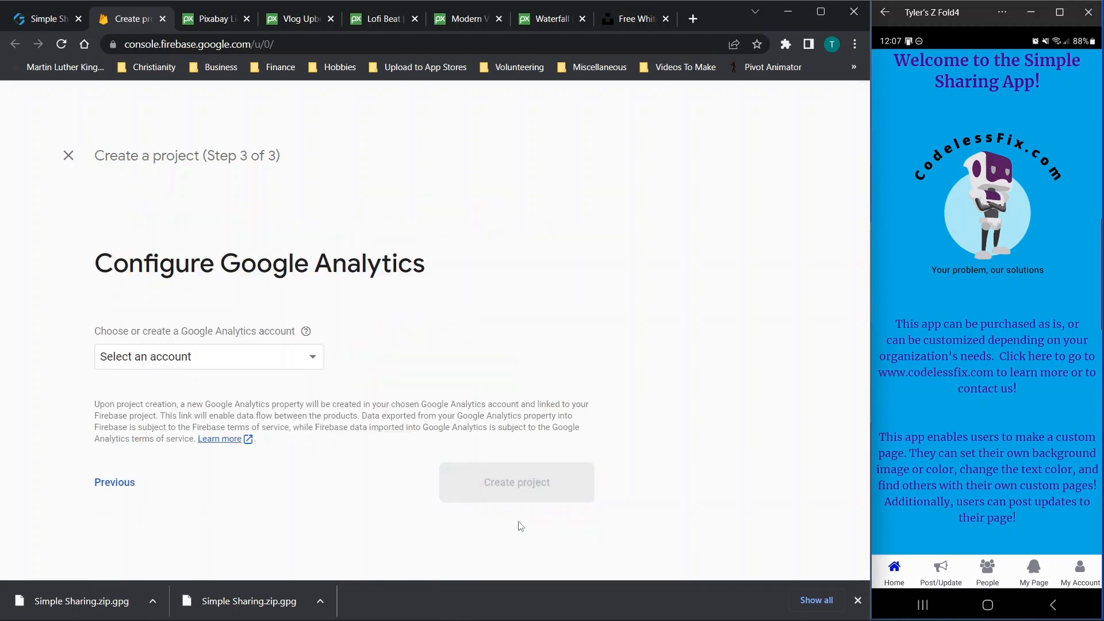
{"action": "left_click", "coordinate": [139, 357]}
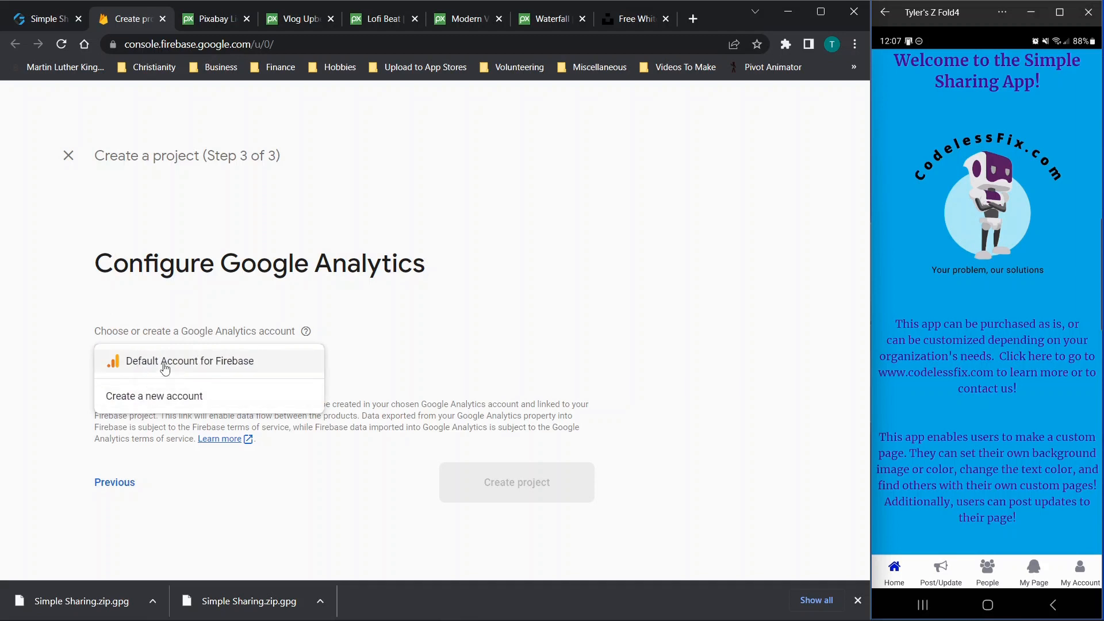
{"action": "left_click", "coordinate": [129, 359]}
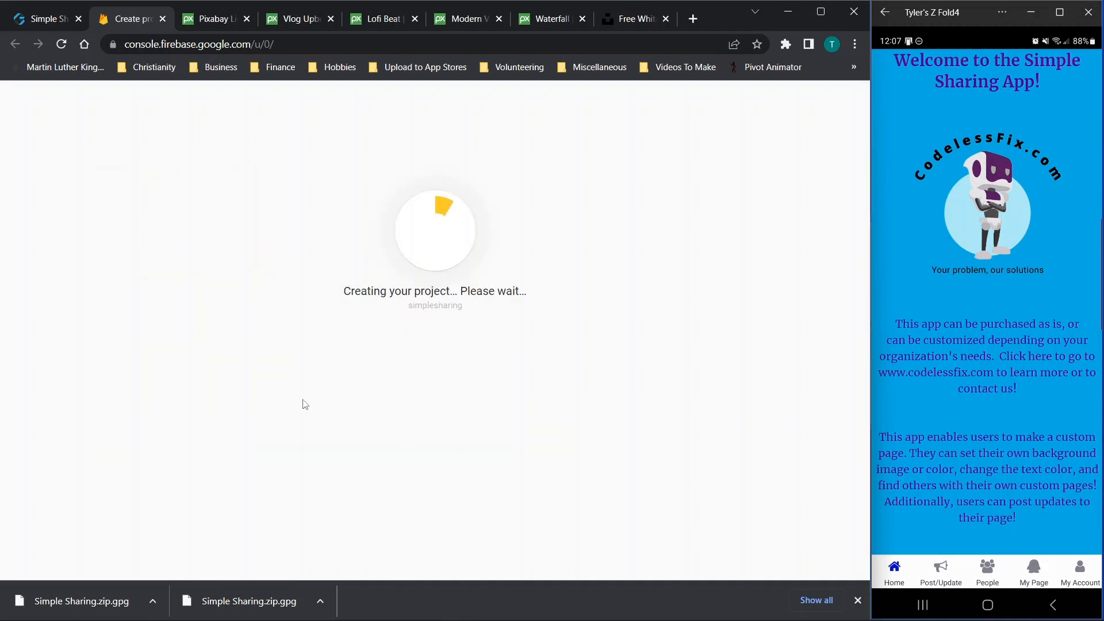
{"action": "left_click", "coordinate": [56, 22]}
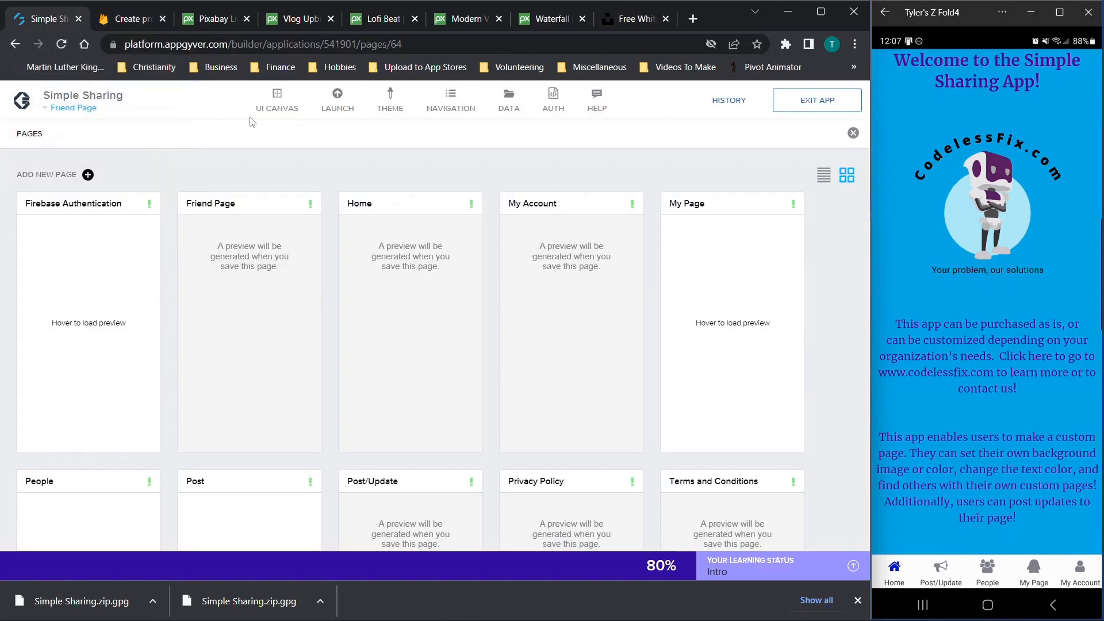
Close the Pages overview and browse the app variables, opening apiKey's settings
{"action": "left_click", "coordinate": [852, 132]}
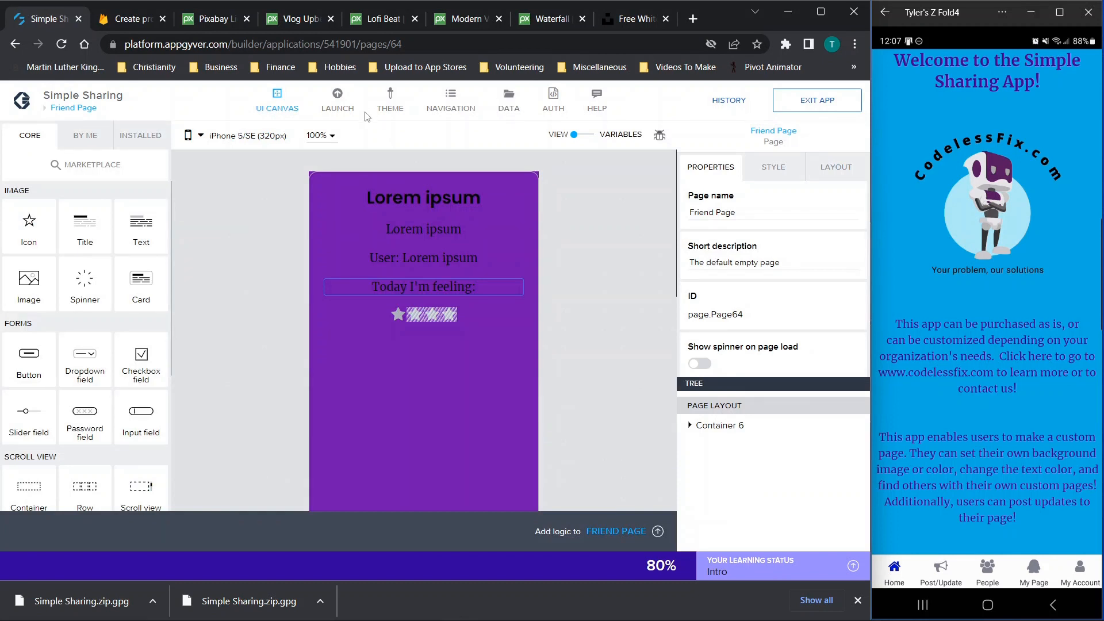
{"action": "left_click", "coordinate": [587, 137]}
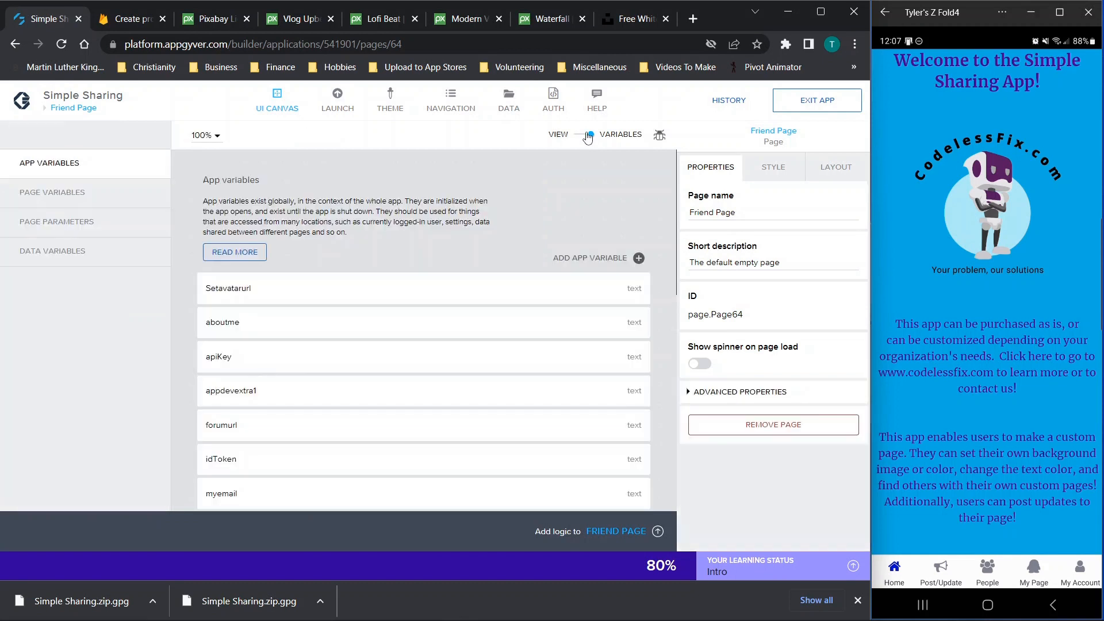
{"action": "scroll", "coordinate": [531, 260], "scroll_direction": "down", "scroll_amount": 2}
{"action": "scroll", "coordinate": [531, 265], "scroll_direction": "down", "scroll_amount": 1}
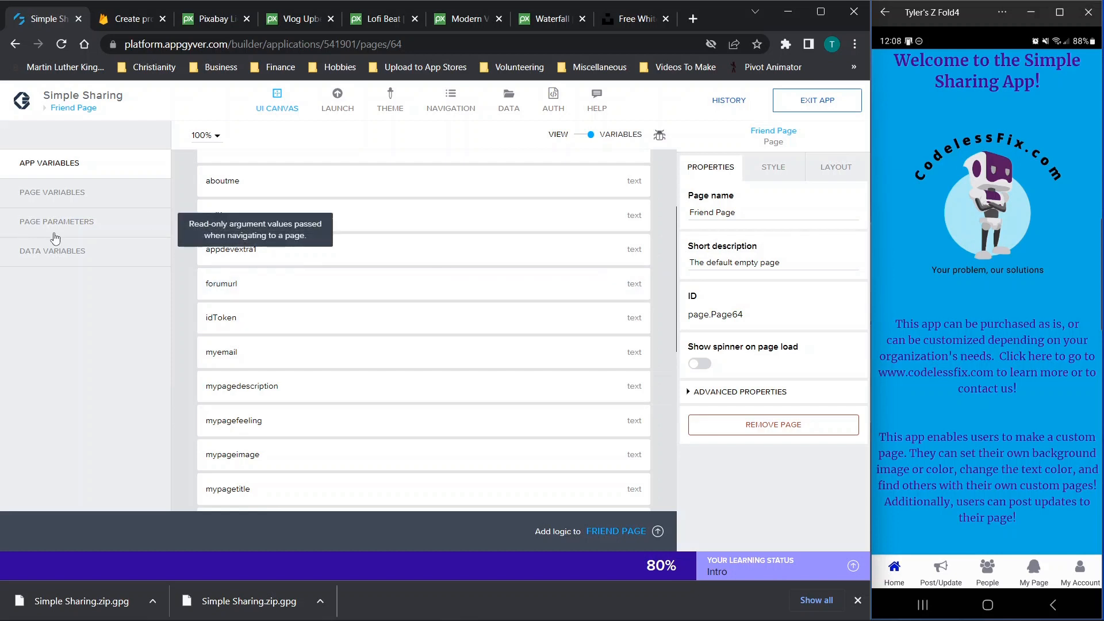
{"action": "left_click", "coordinate": [71, 196]}
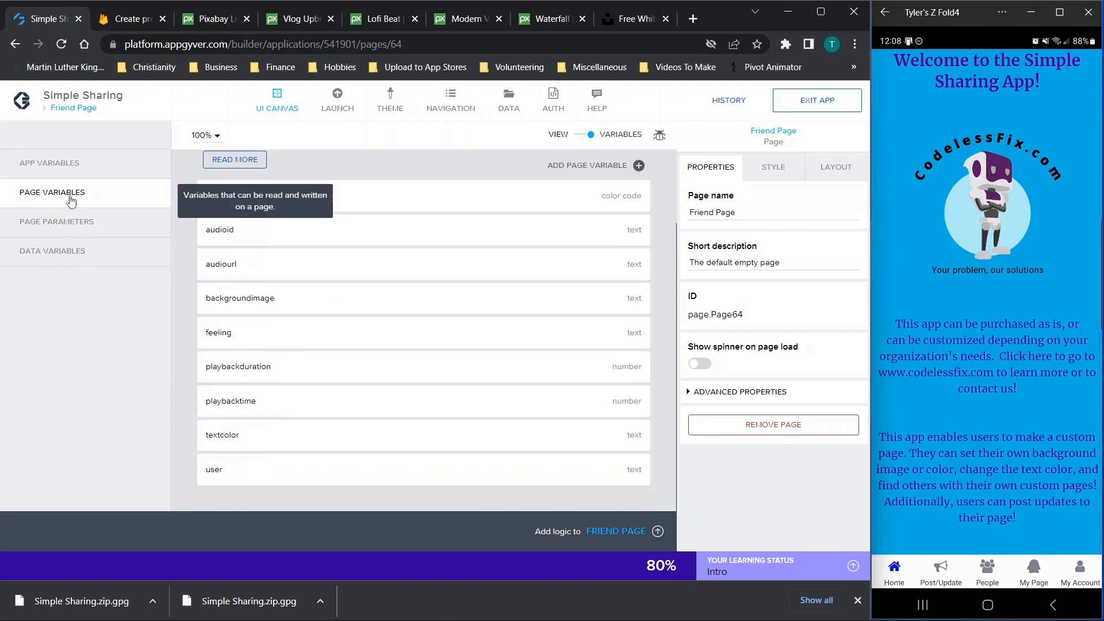
{"action": "left_click", "coordinate": [60, 167]}
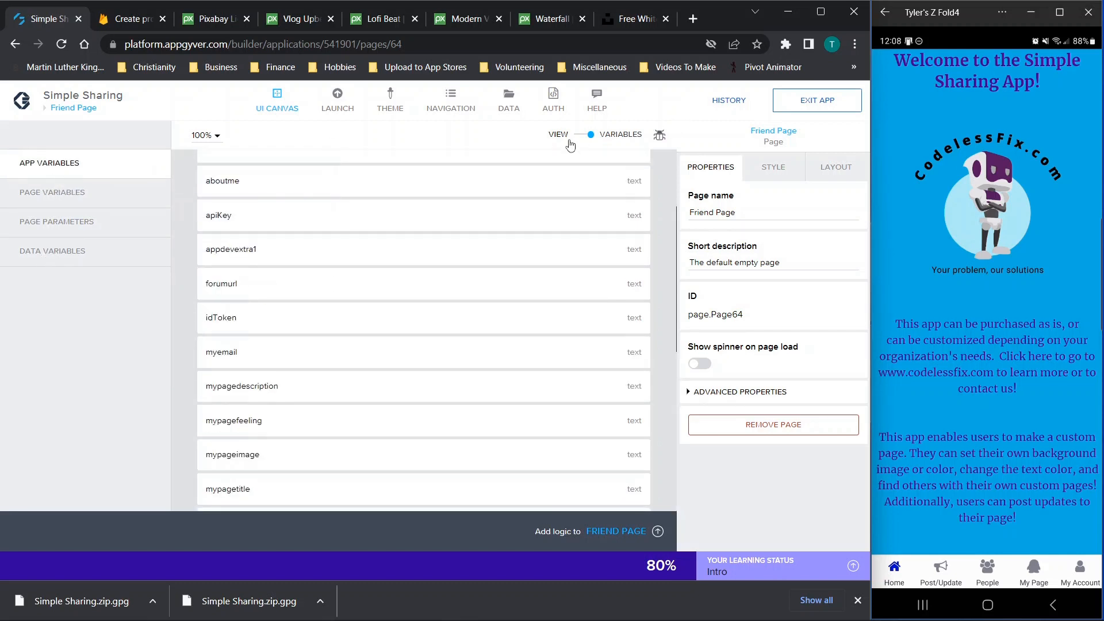
{"action": "scroll", "coordinate": [489, 270], "scroll_direction": "up", "scroll_amount": 3}
{"action": "scroll", "coordinate": [488, 270], "scroll_direction": "down", "scroll_amount": 2}
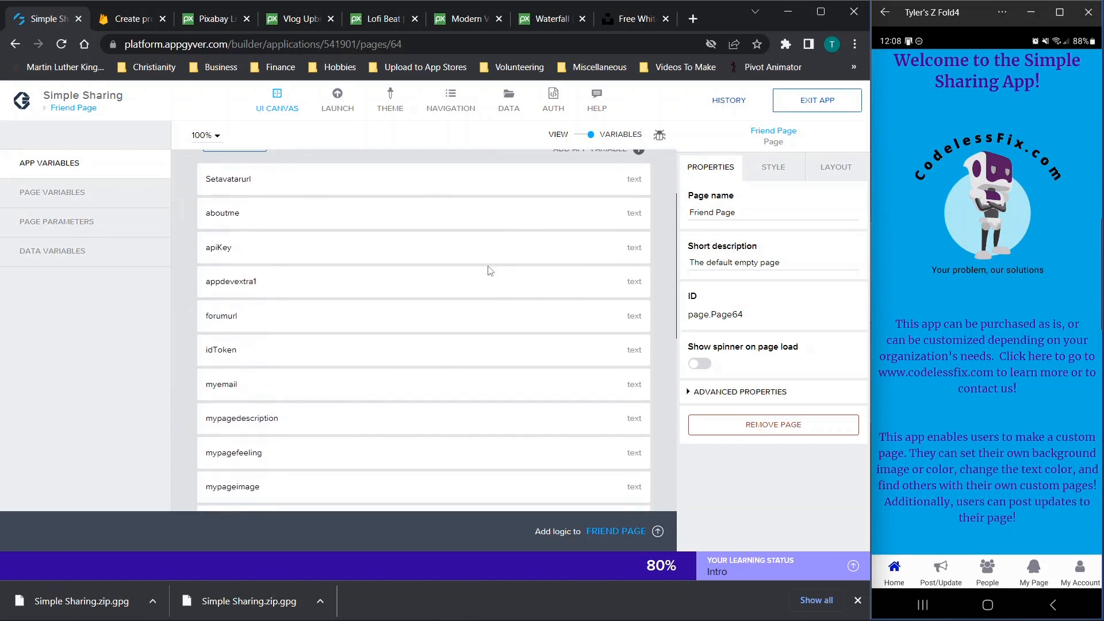
{"action": "left_click", "coordinate": [279, 254]}
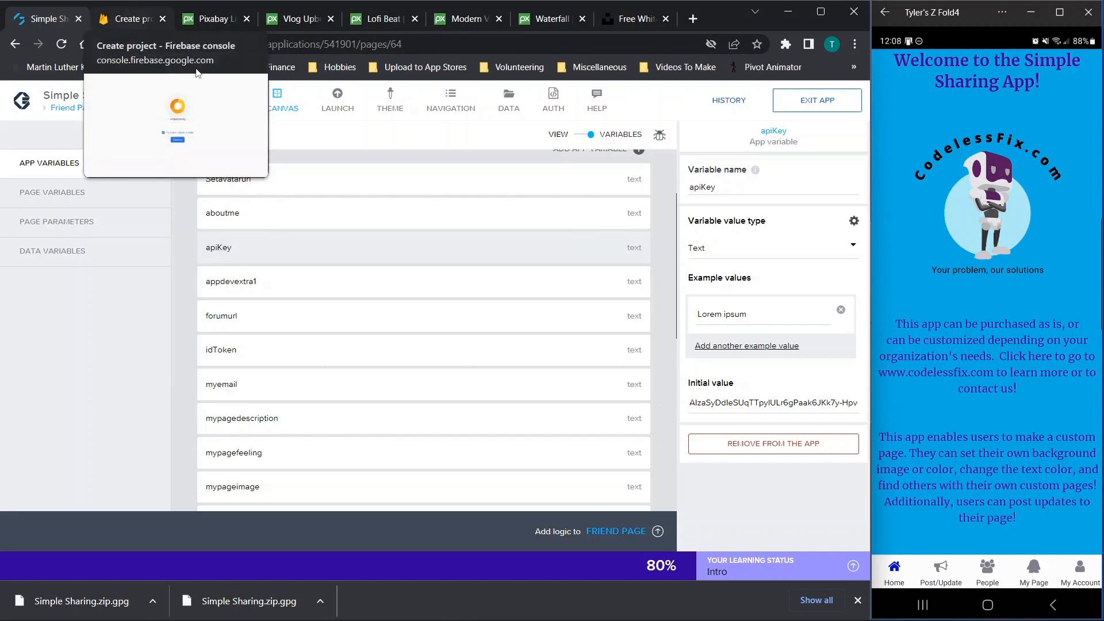
{"action": "scroll", "coordinate": [414, 214], "scroll_direction": "down", "scroll_amount": 4}
{"action": "scroll", "coordinate": [416, 214], "scroll_direction": "down", "scroll_amount": 1}
Paste simplesharing-e40ea as projectname's initial value and save the app
{"action": "left_click", "coordinate": [327, 365]}
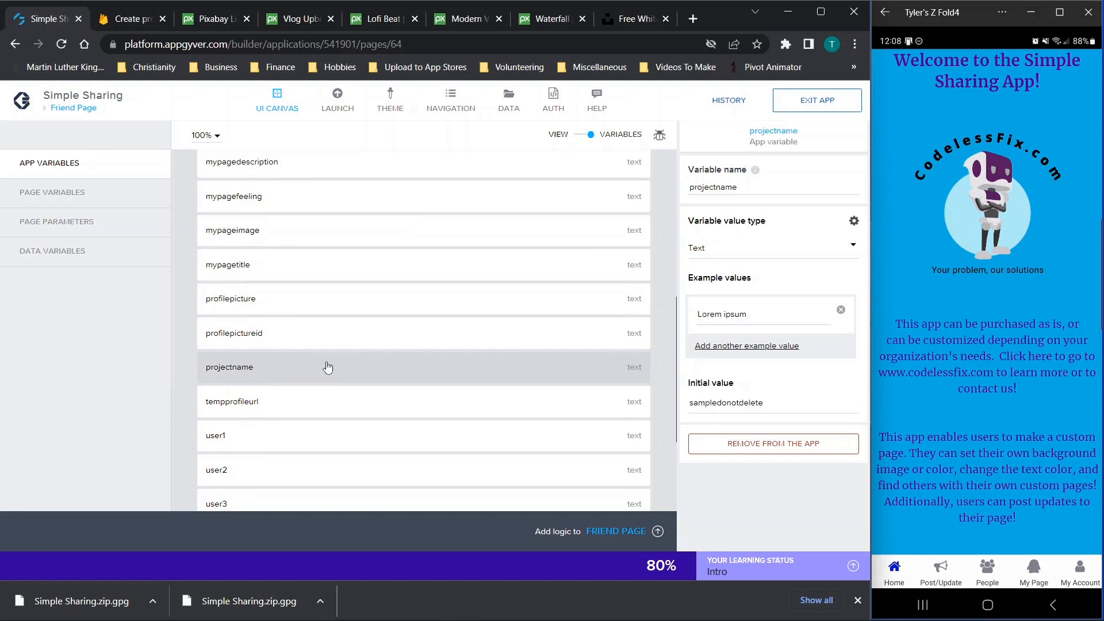
{"action": "double_click", "coordinate": [770, 409]}
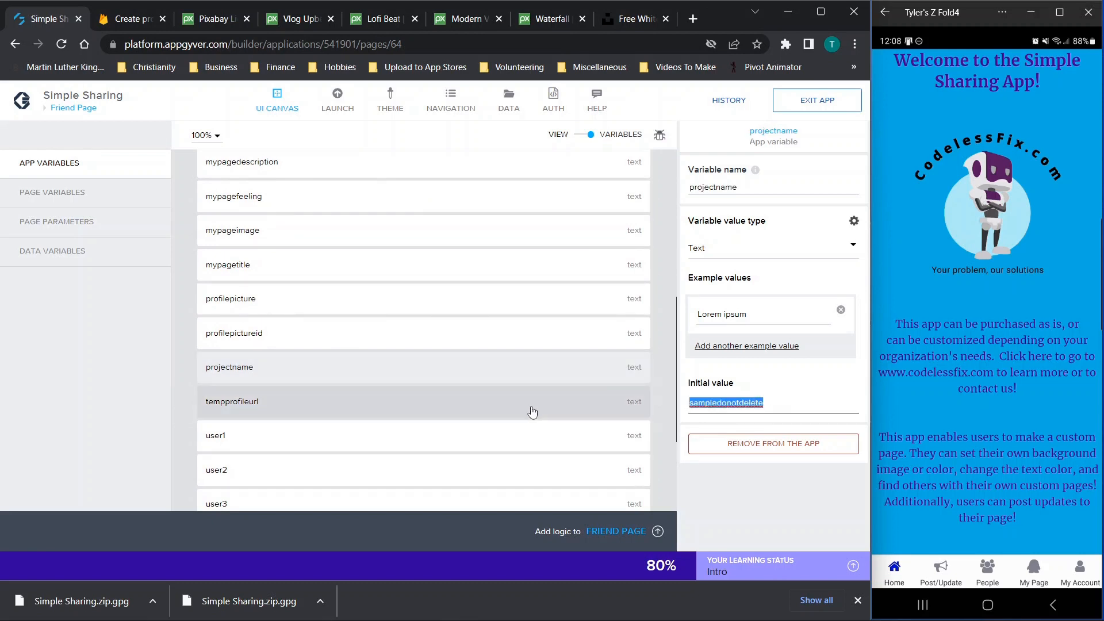
{"action": "type", "text": "simplesharing-e40ea"}
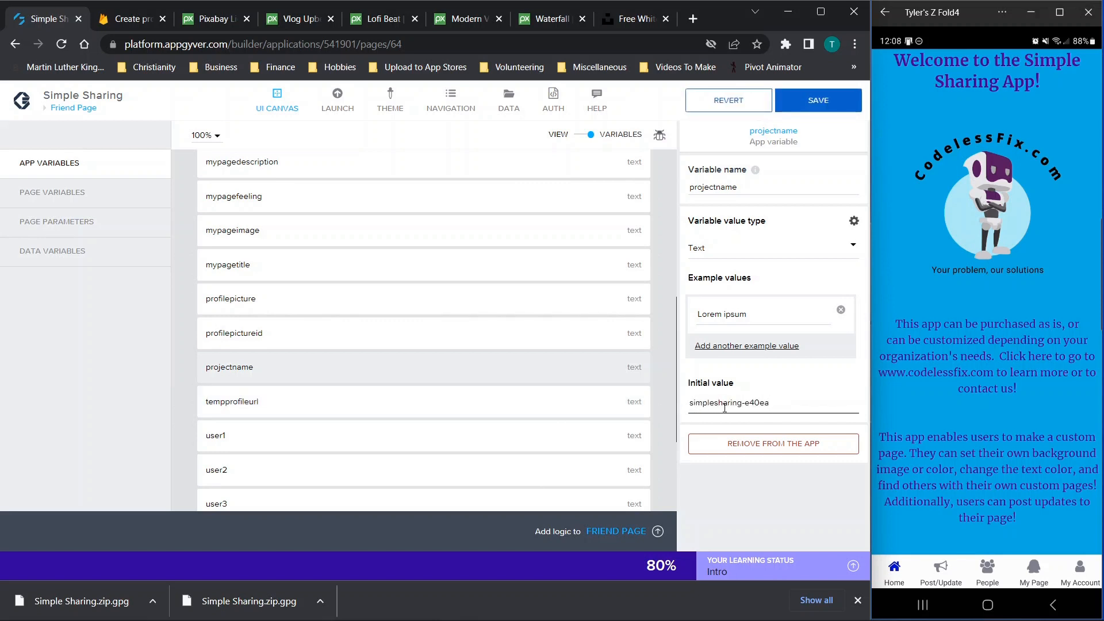
{"action": "left_click", "coordinate": [801, 114]}
{"action": "scroll", "coordinate": [524, 320], "scroll_direction": "up", "scroll_amount": 3}
{"action": "scroll", "coordinate": [524, 320], "scroll_direction": "up", "scroll_amount": 3}
{"action": "left_click", "coordinate": [354, 262]}
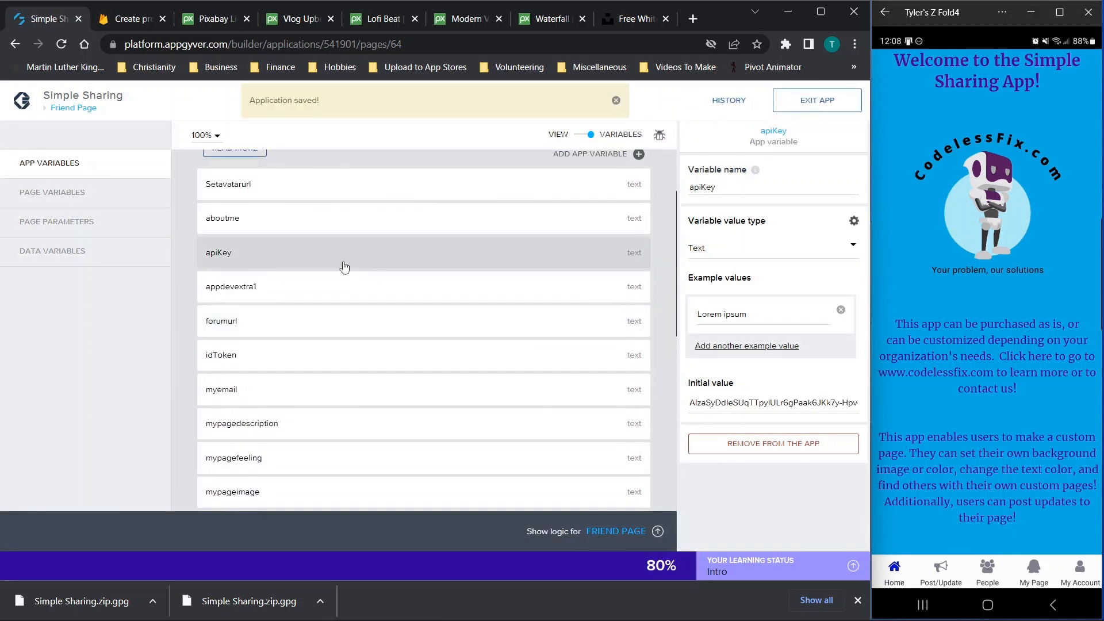
{"action": "left_click", "coordinate": [137, 19]}
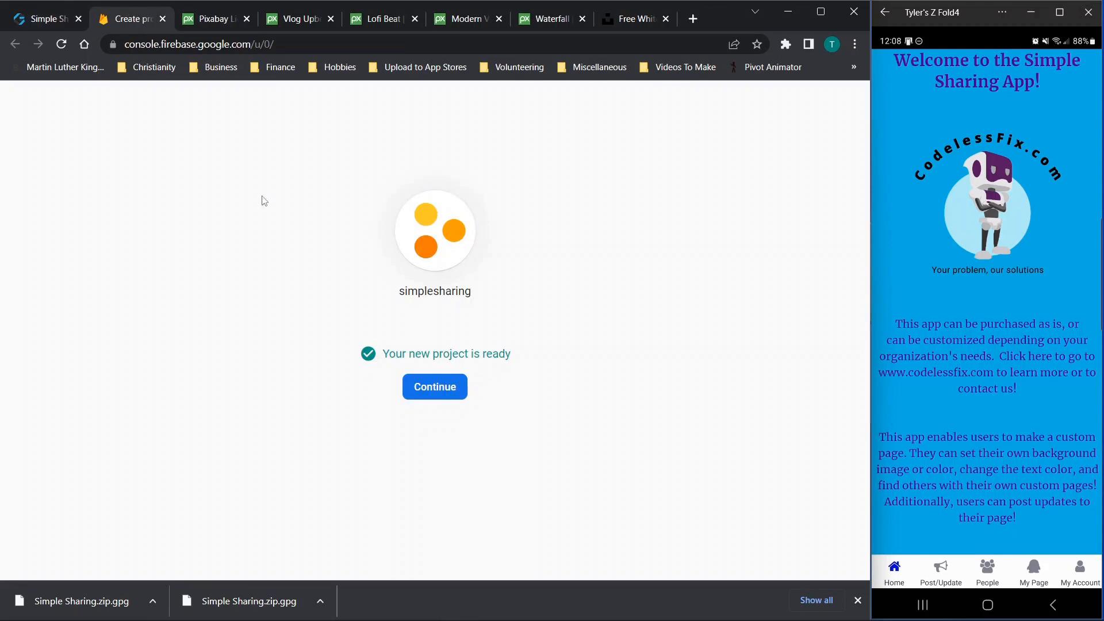
Open Build > Authentication for simplesharing and toggle the Email/Password provider on
{"action": "left_click", "coordinate": [410, 386]}
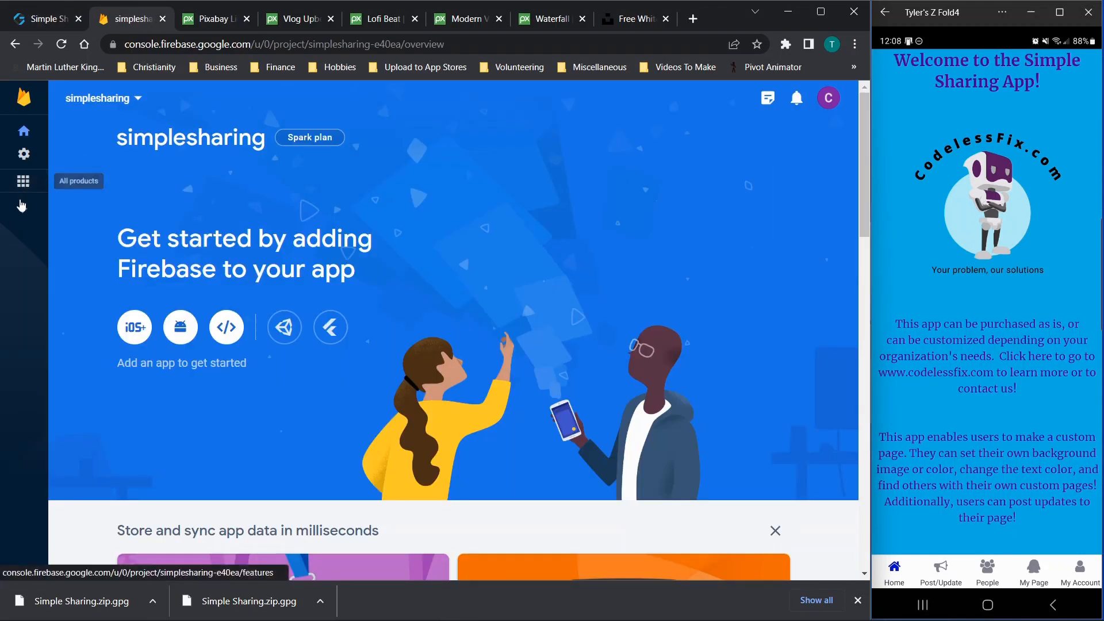
{"action": "left_click", "coordinate": [22, 214]}
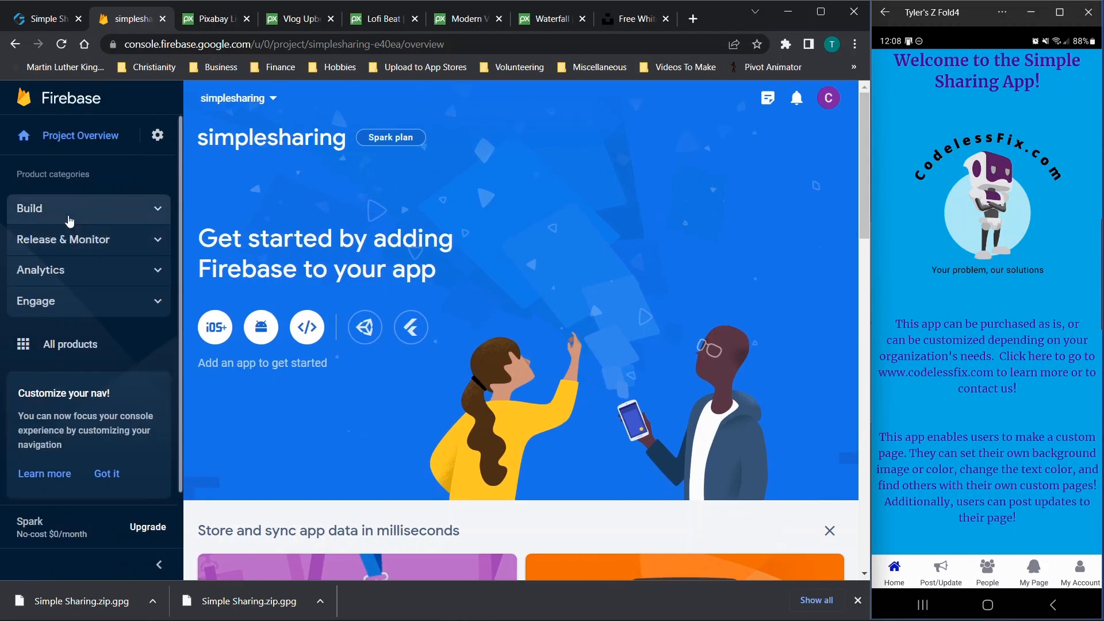
{"action": "left_click", "coordinate": [69, 220]}
{"action": "left_click", "coordinate": [69, 237]}
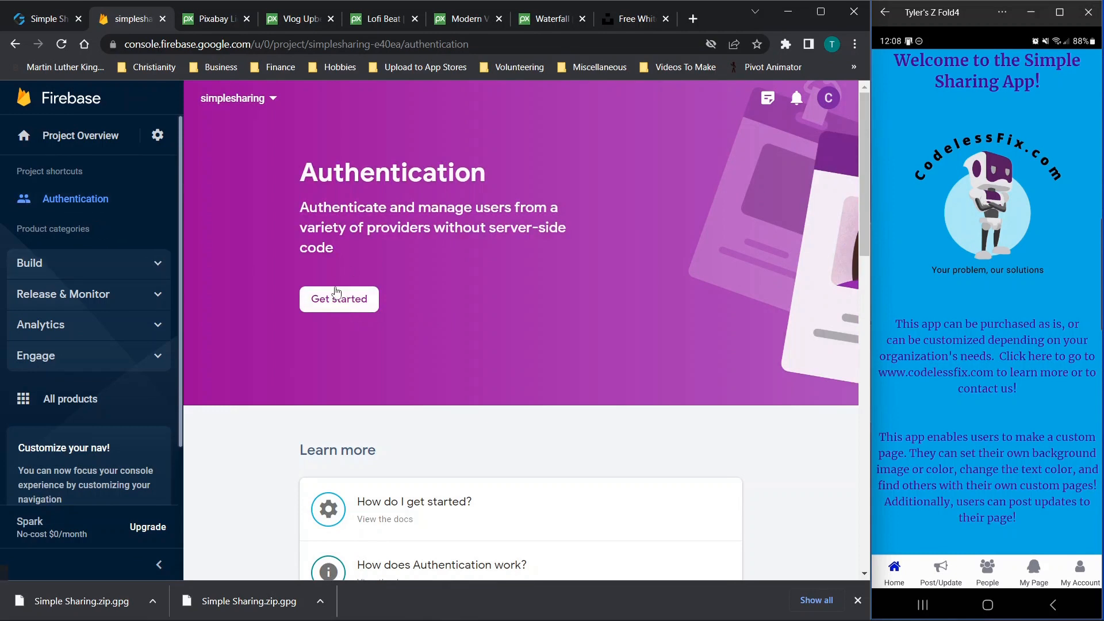
{"action": "left_click", "coordinate": [337, 301]}
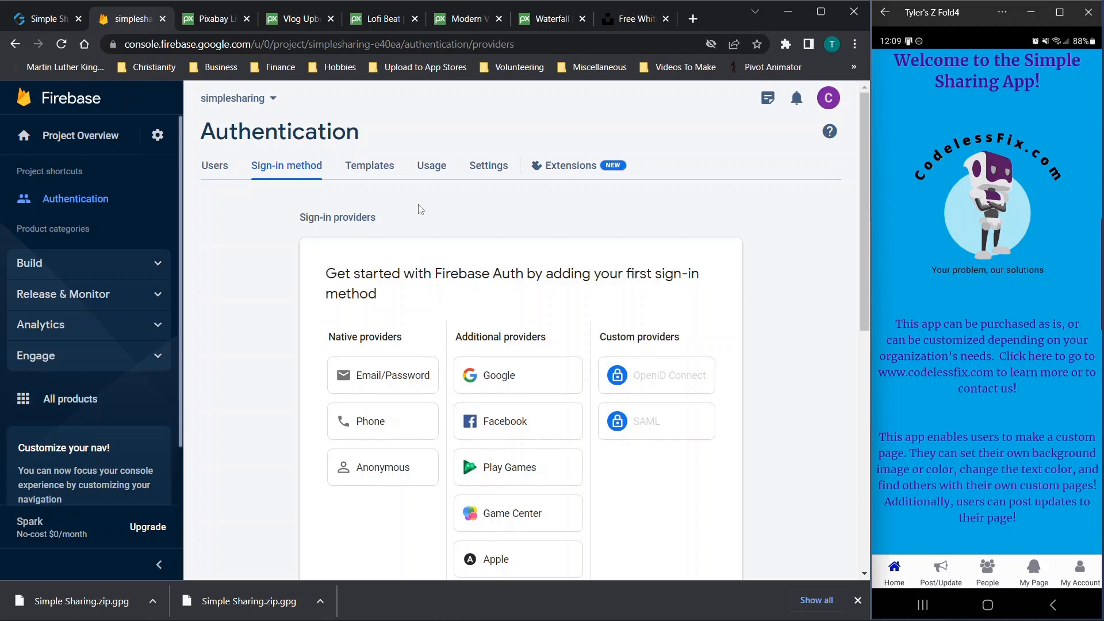
{"action": "scroll", "coordinate": [419, 209], "scroll_direction": "down", "scroll_amount": 1}
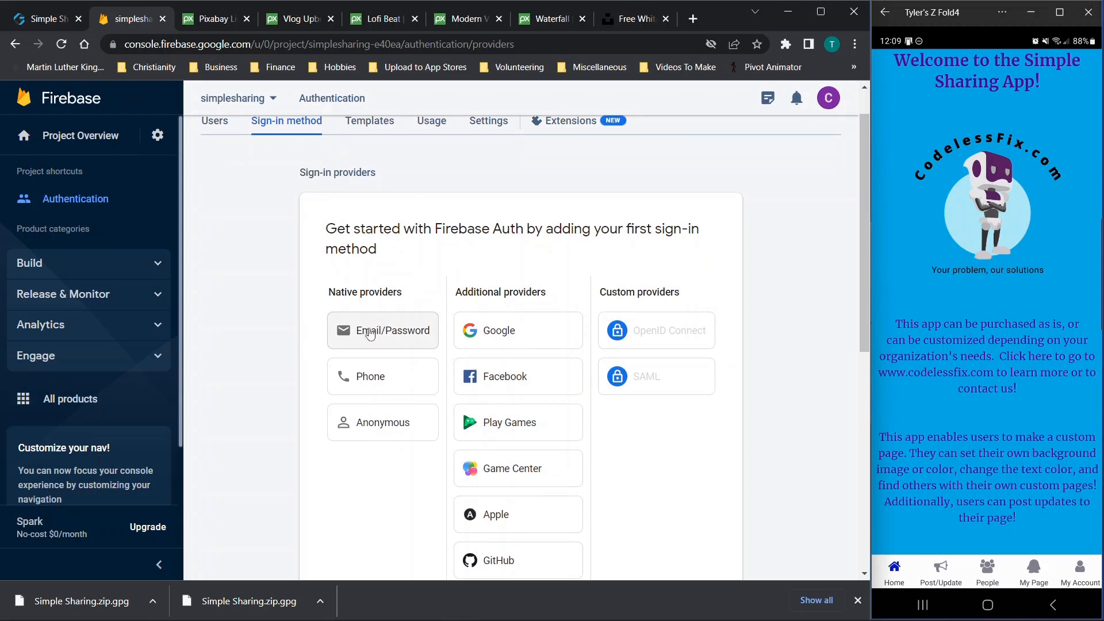
{"action": "left_click", "coordinate": [370, 331]}
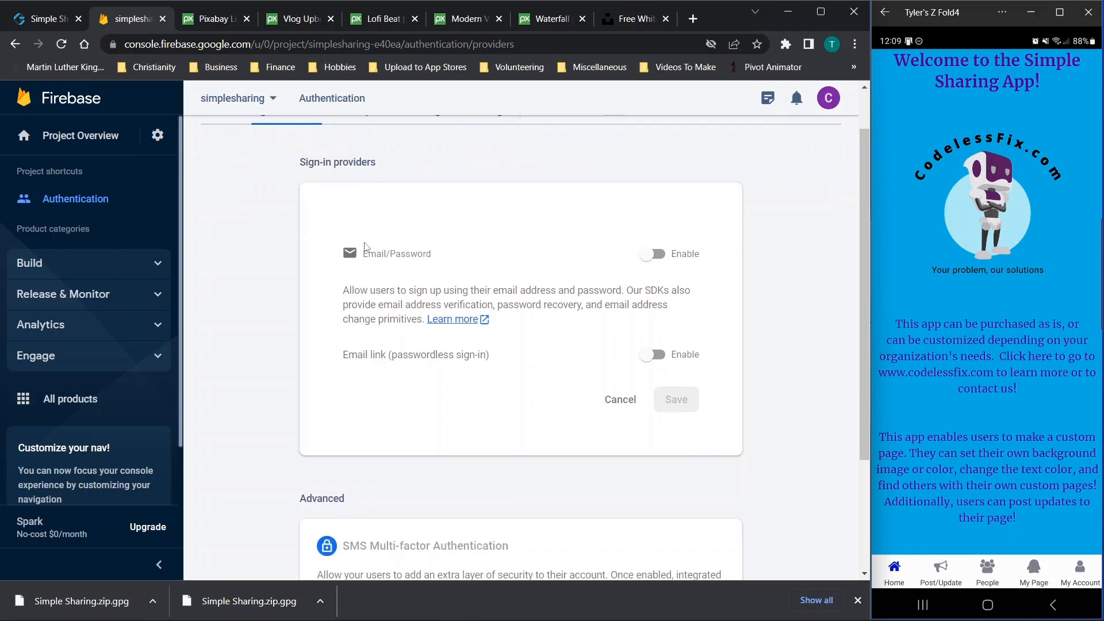
{"action": "left_click", "coordinate": [654, 254]}
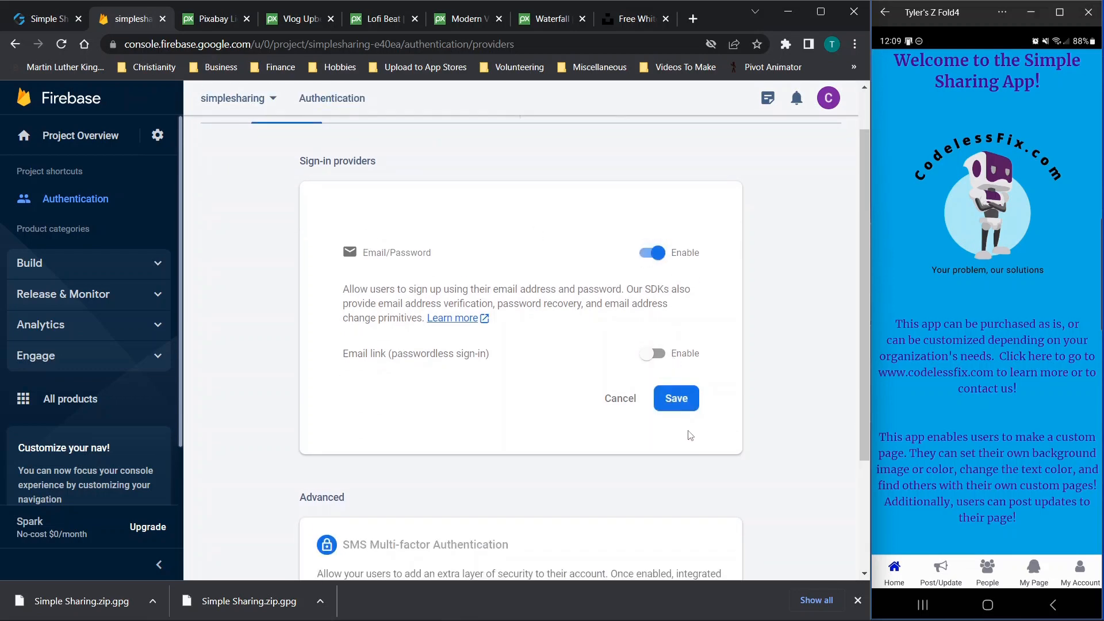
Save the enabled Email/Password provider and view the authentication email Templates
{"action": "left_click", "coordinate": [678, 405]}
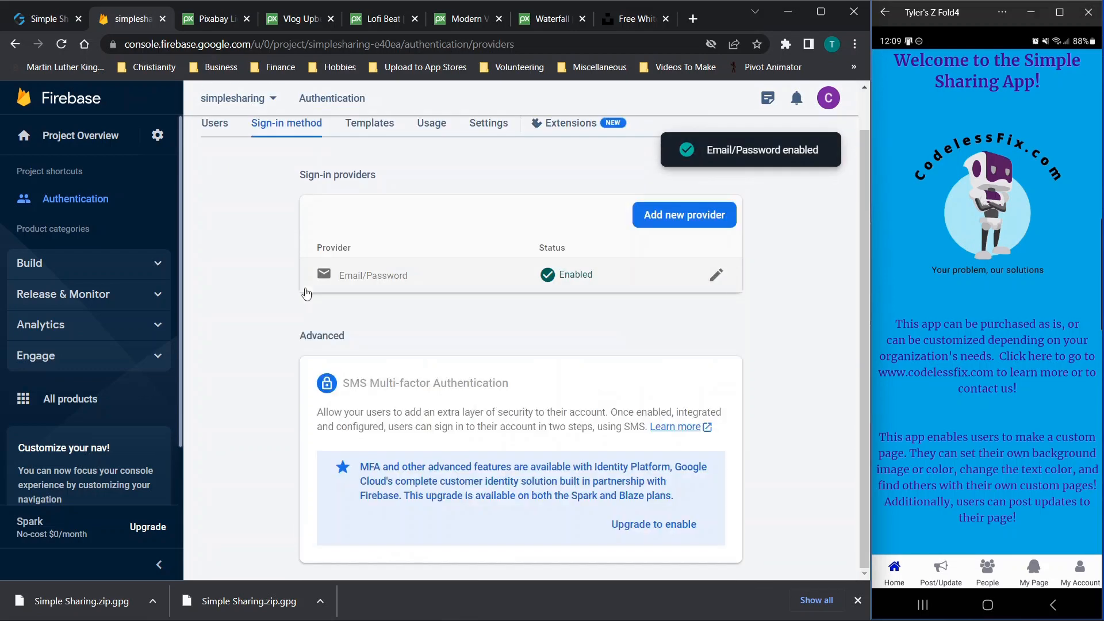
{"action": "scroll", "coordinate": [365, 216], "scroll_direction": "up", "scroll_amount": 1}
{"action": "left_click", "coordinate": [369, 172]}
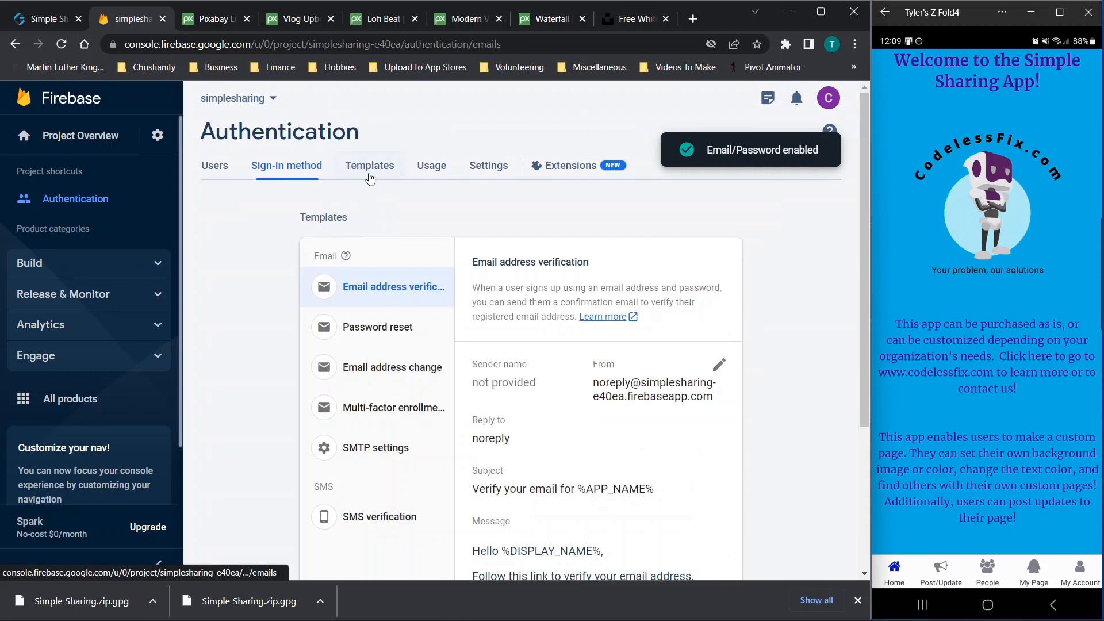
{"action": "scroll", "coordinate": [603, 320], "scroll_direction": "down", "scroll_amount": 2}
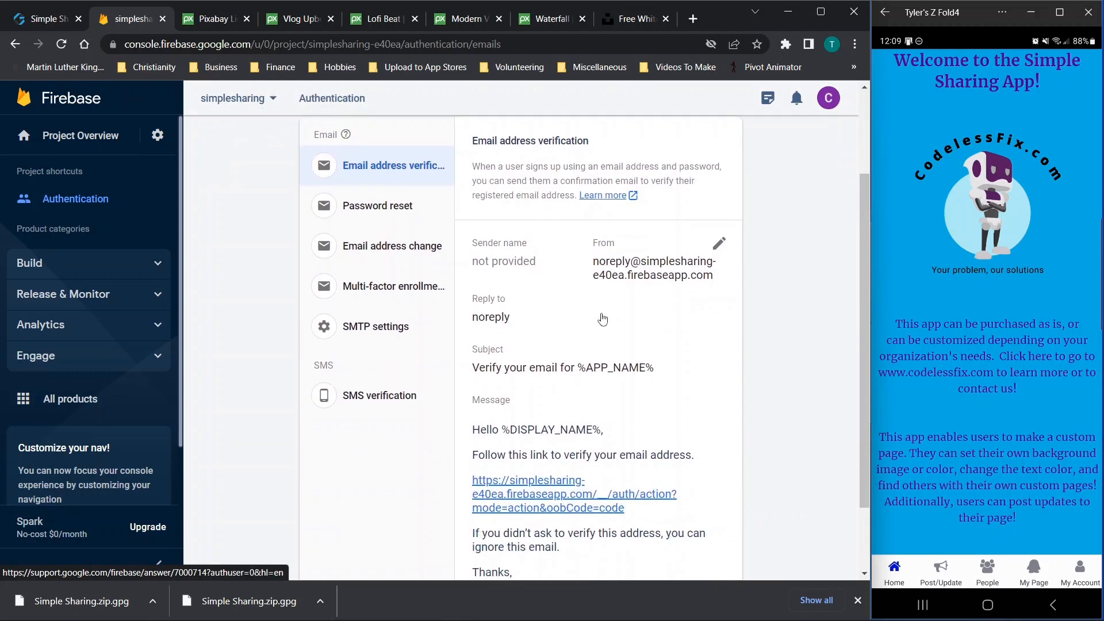
{"action": "scroll", "coordinate": [568, 368], "scroll_direction": "down", "scroll_amount": 1}
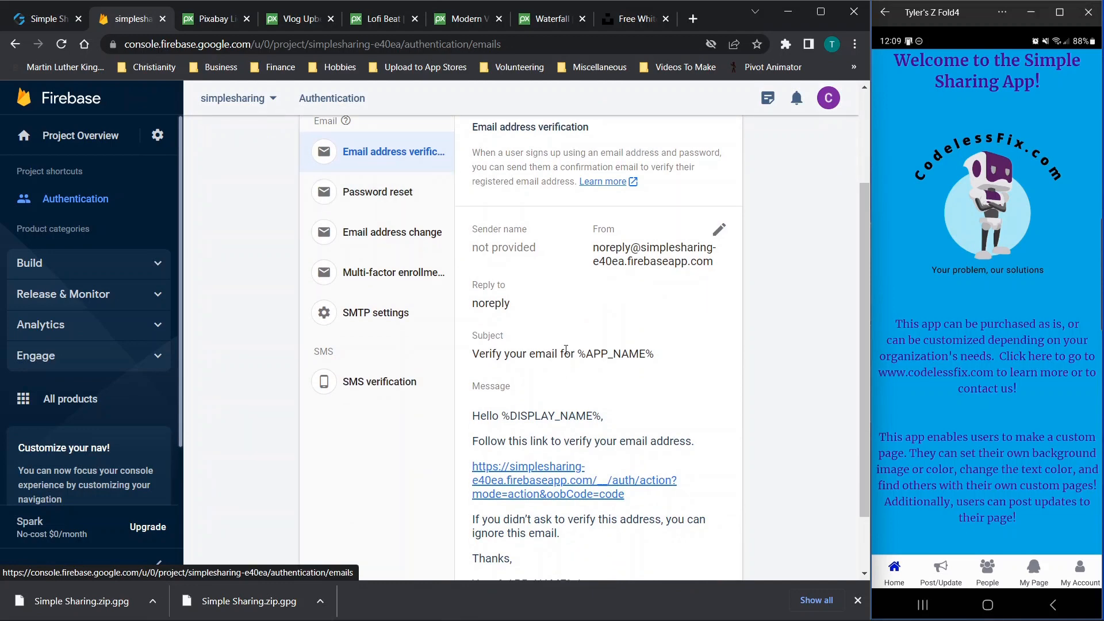
{"action": "scroll", "coordinate": [594, 374], "scroll_direction": "down", "scroll_amount": 2}
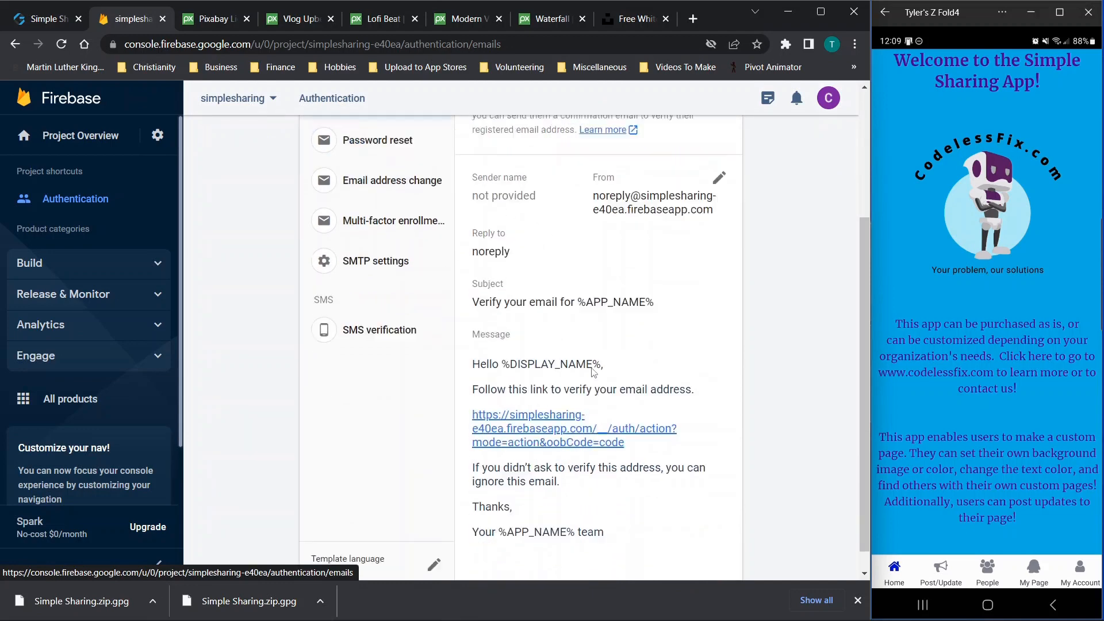
{"action": "scroll", "coordinate": [593, 373], "scroll_direction": "up", "scroll_amount": 3}
Open the Email address verification template for editing, cancel it, and expand Build
{"action": "left_click", "coordinate": [718, 289]}
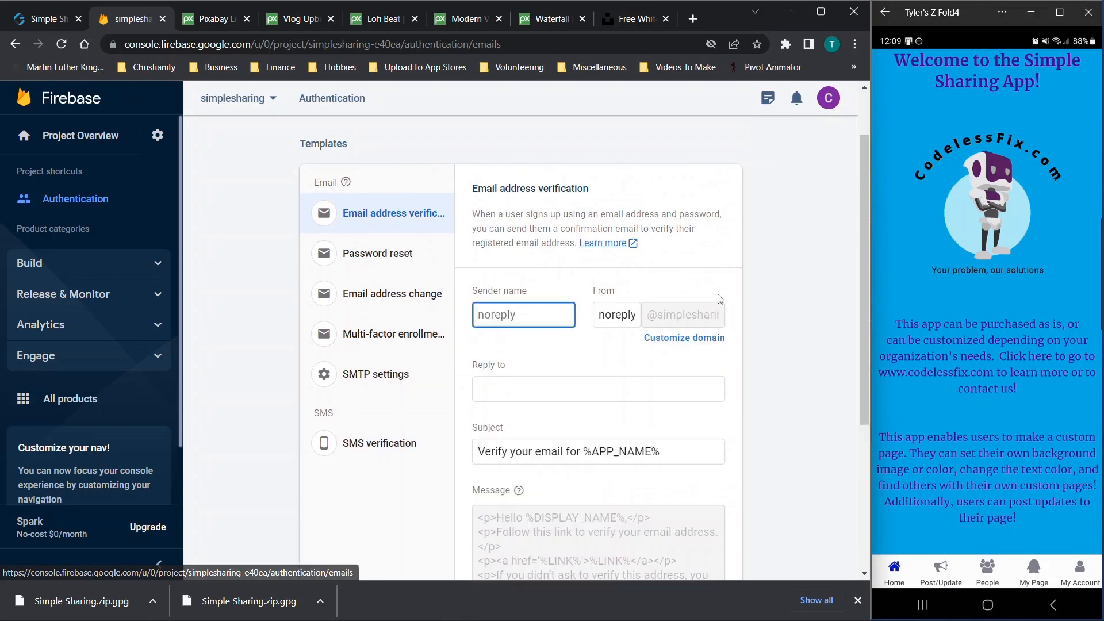
{"action": "scroll", "coordinate": [650, 353], "scroll_direction": "down", "scroll_amount": 3}
{"action": "left_click", "coordinate": [644, 528]}
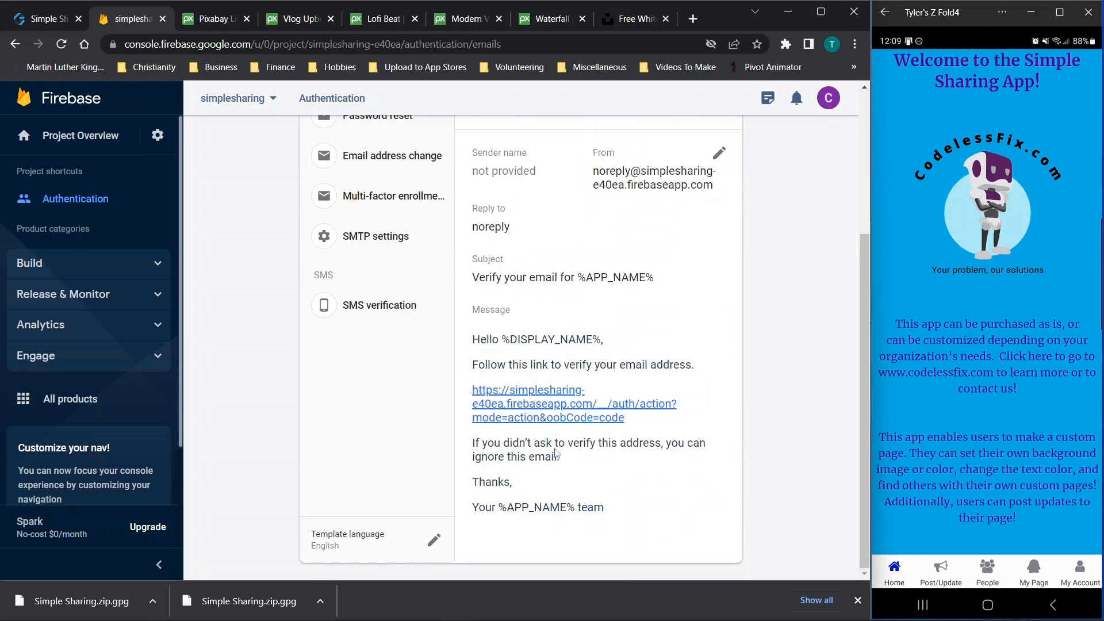
{"action": "scroll", "coordinate": [390, 273], "scroll_direction": "up", "scroll_amount": 4}
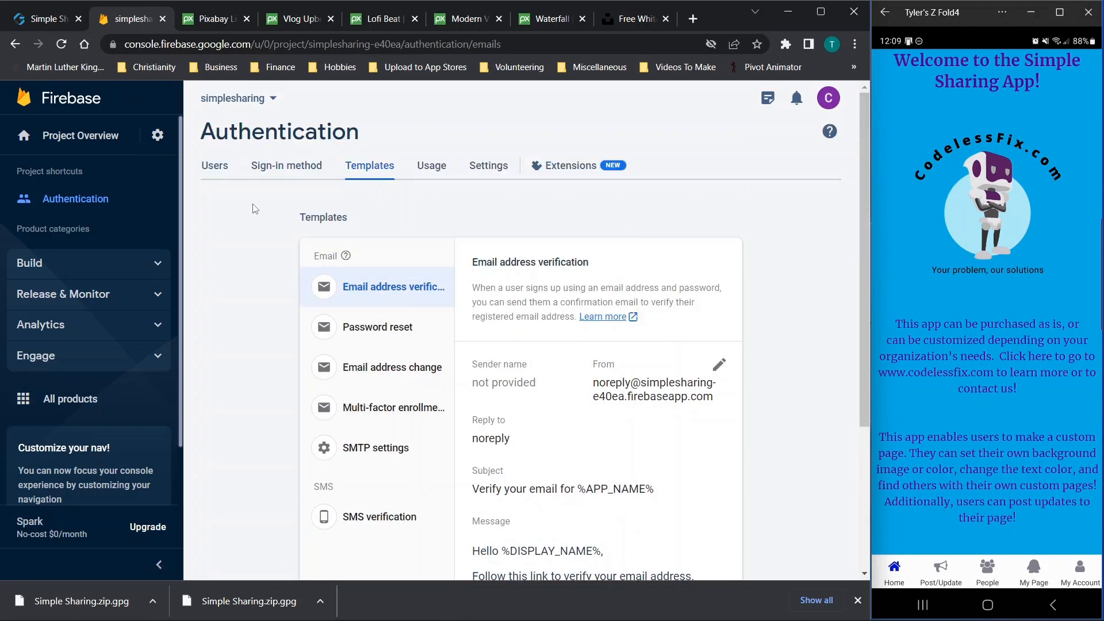
{"action": "left_click", "coordinate": [64, 268]}
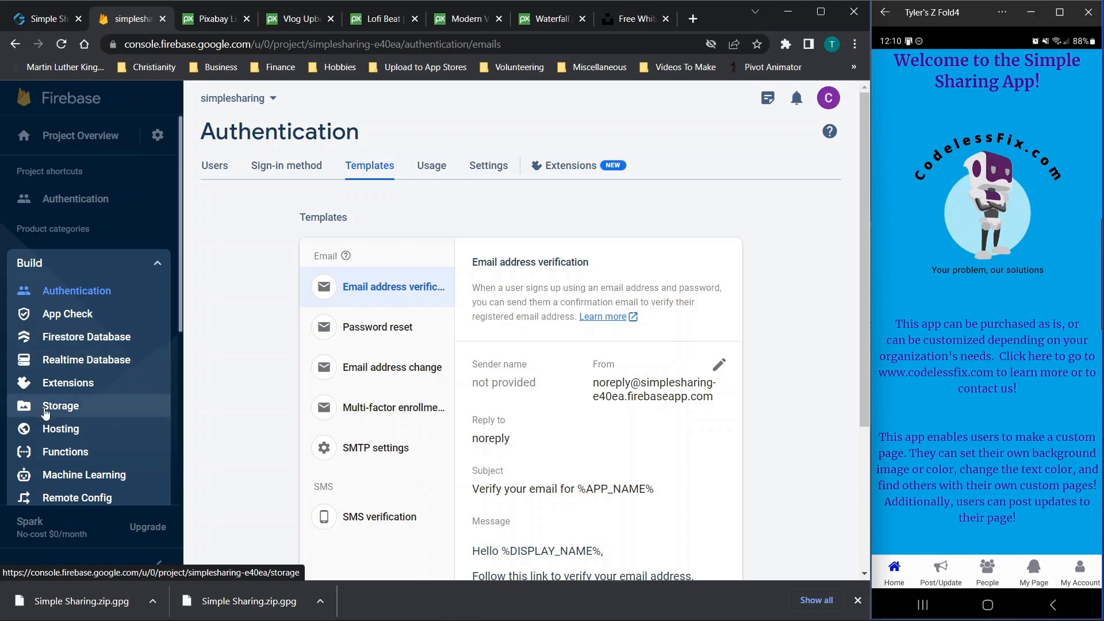
Create a production-mode Firestore Database located in nam5 (United States)
{"action": "left_click", "coordinate": [80, 339]}
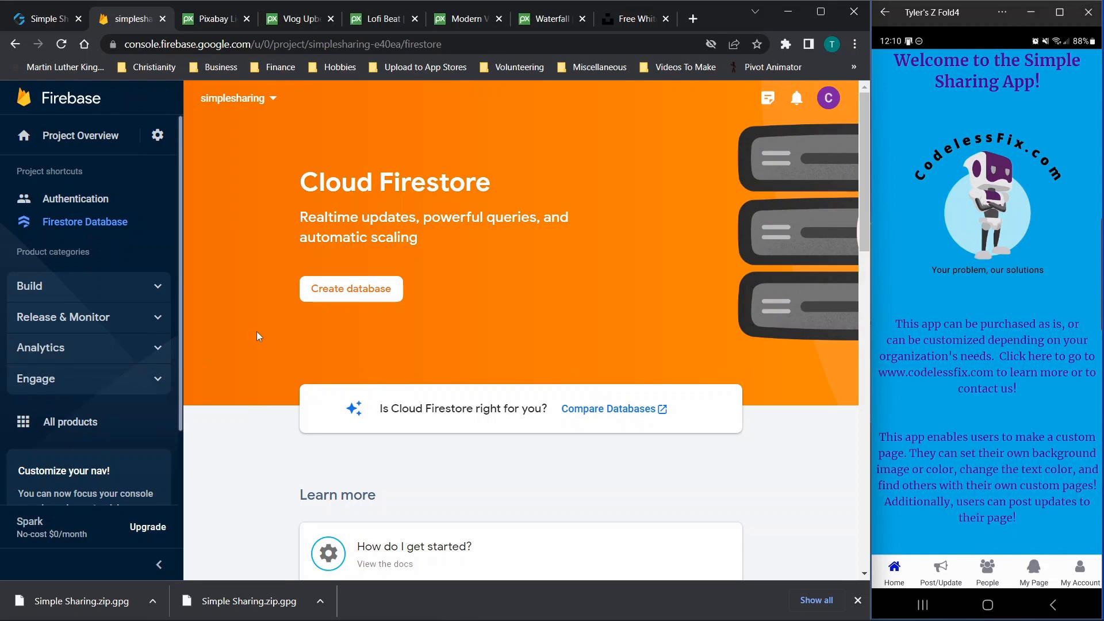
{"action": "left_click", "coordinate": [318, 301]}
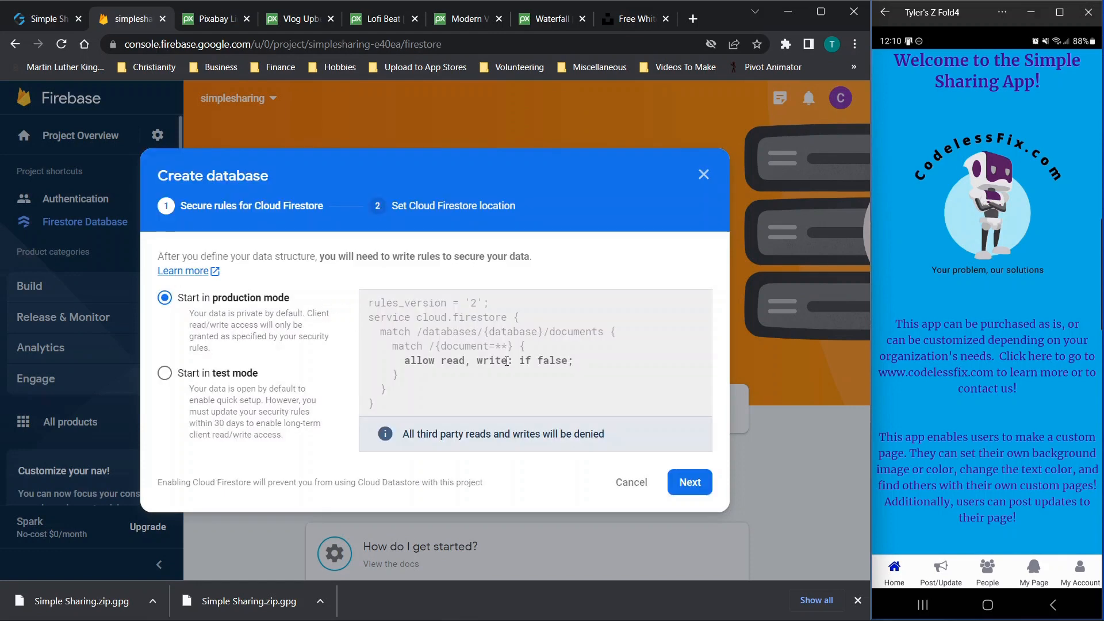
{"action": "left_click", "coordinate": [685, 482]}
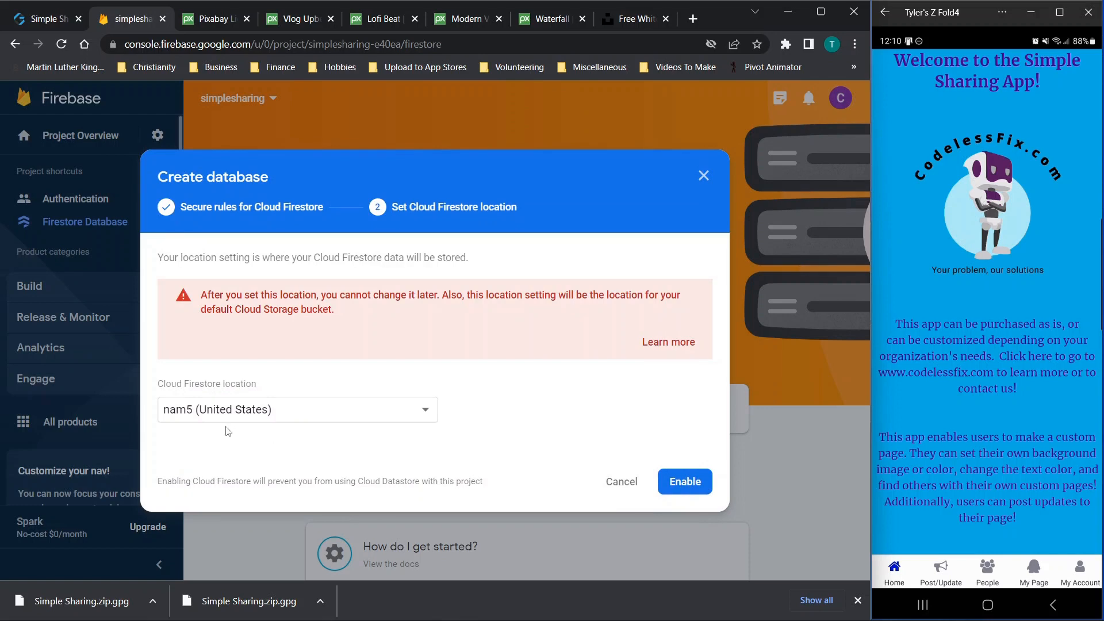
{"action": "left_click", "coordinate": [683, 483]}
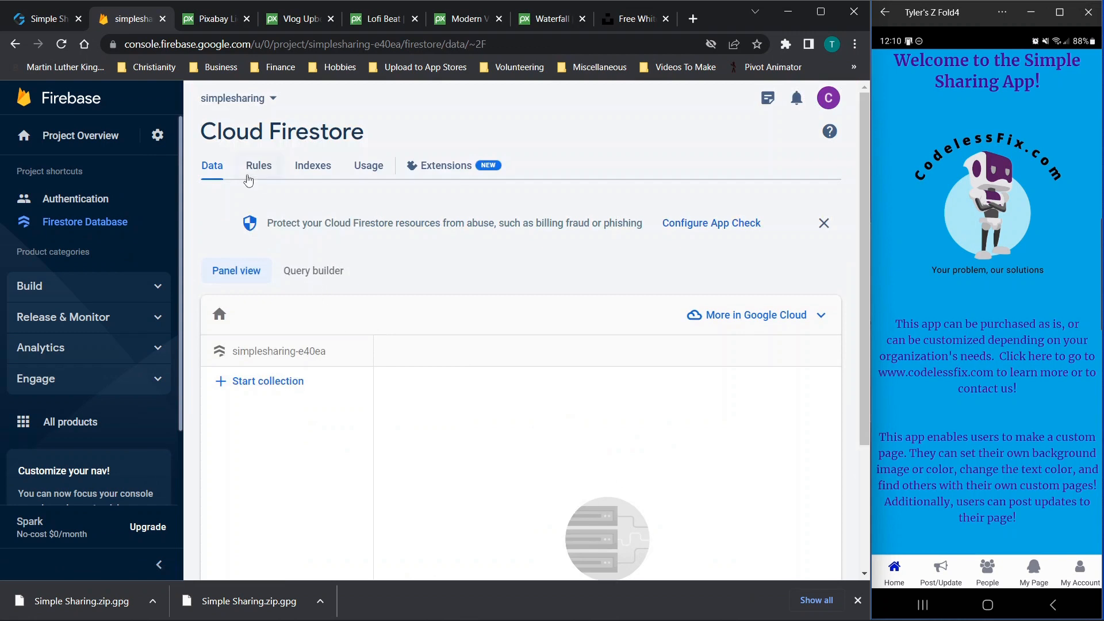
Change the Firestore rule to 'allow read, write: if true;' and publish it
{"action": "left_click", "coordinate": [251, 170]}
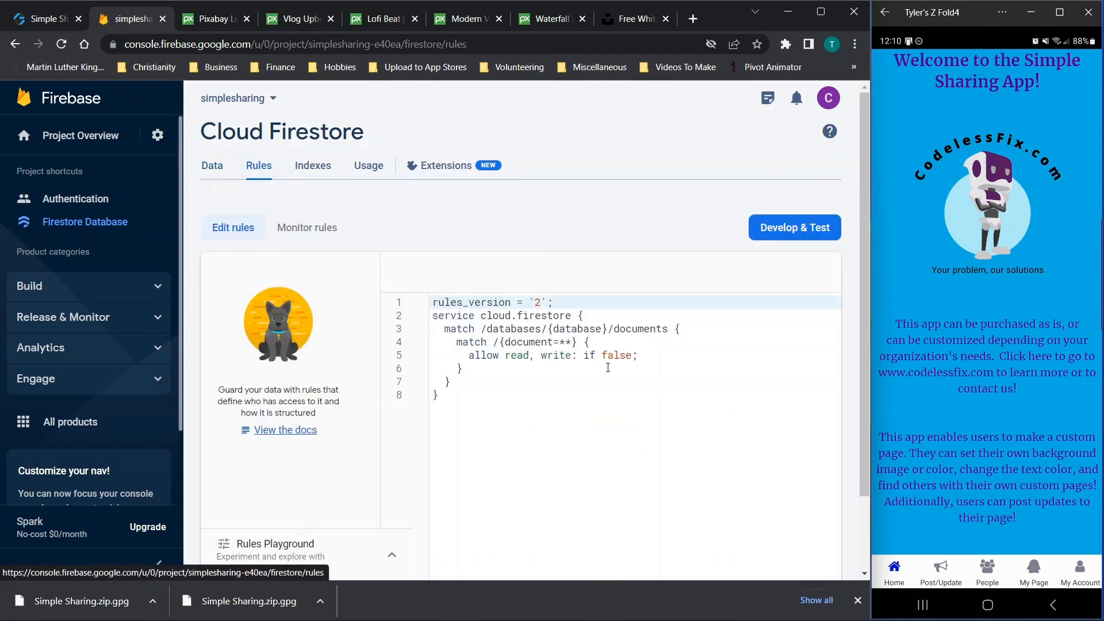
{"action": "left_click", "coordinate": [631, 355]}
{"action": "key", "text": "BackSpace"}
{"action": "key", "text": "BackSpace"}
{"action": "key", "text": "BackSpace"}
{"action": "key", "text": "BackSpace"}
{"action": "key", "text": "BackSpace"}
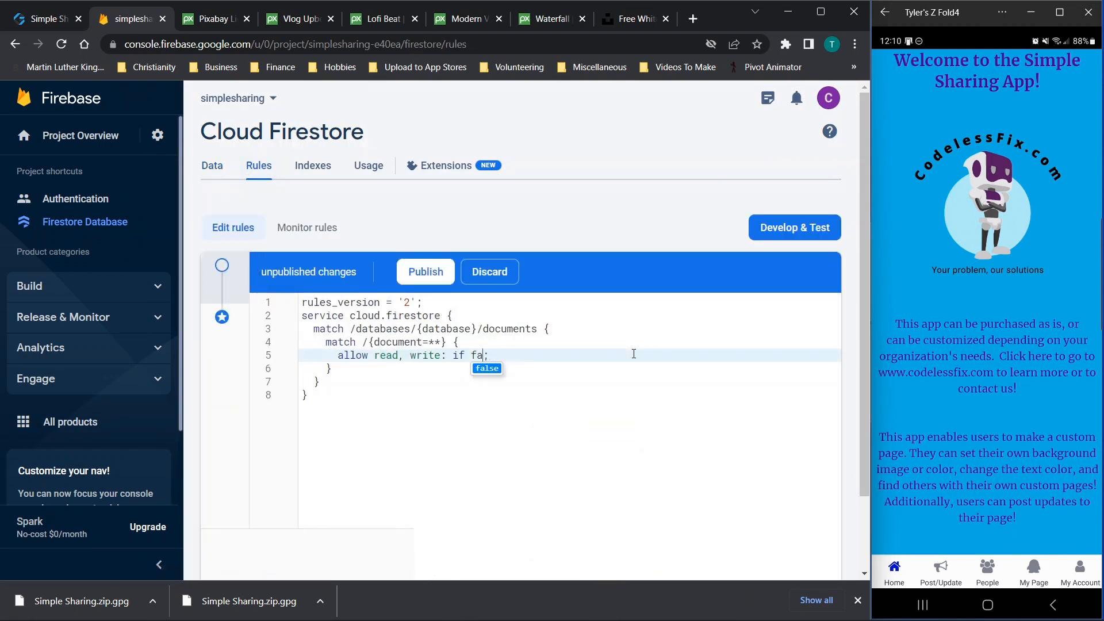
{"action": "type", "text": "true"}
{"action": "left_click", "coordinate": [422, 272]}
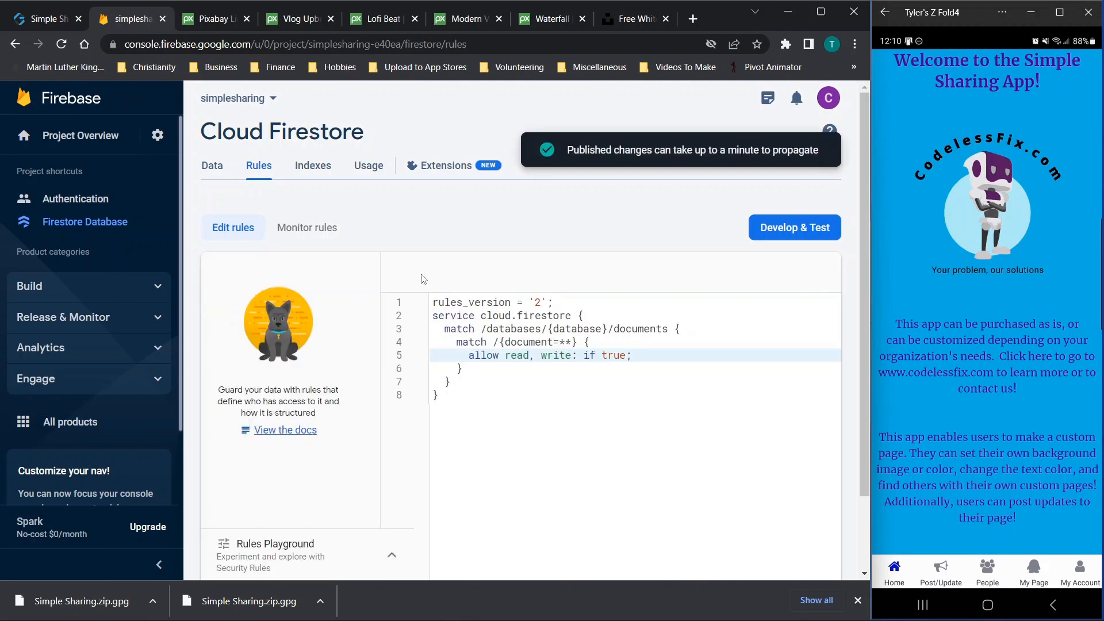
Recheck the published rules and return to the empty Firestore Data tab
{"action": "left_click", "coordinate": [217, 165]}
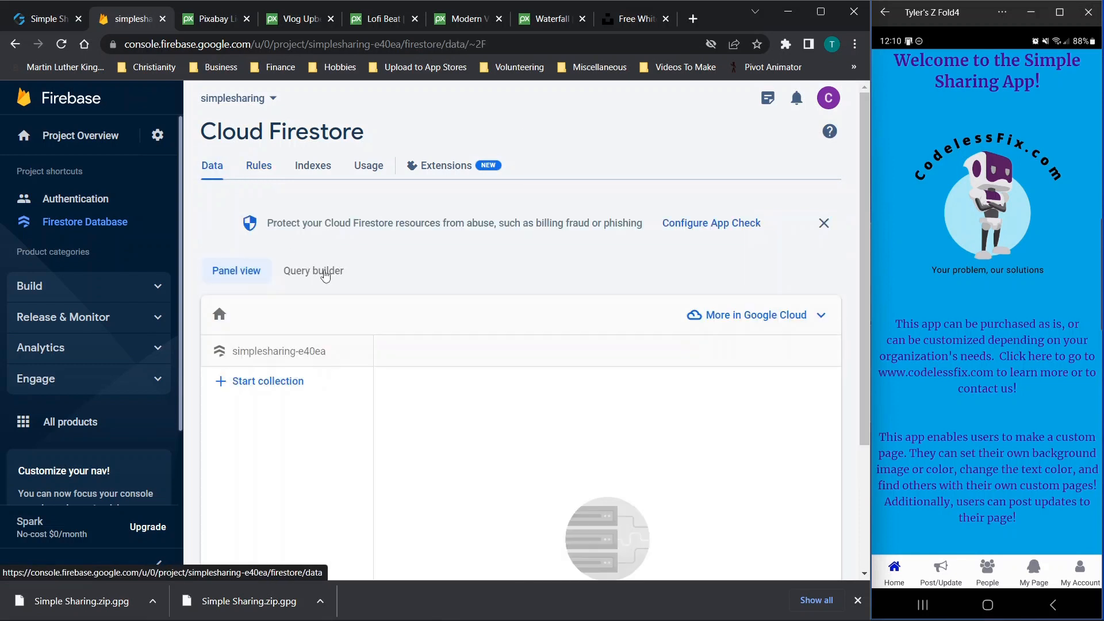
{"action": "scroll", "coordinate": [320, 270], "scroll_direction": "down", "scroll_amount": 2}
{"action": "scroll", "coordinate": [273, 189], "scroll_direction": "up", "scroll_amount": 2}
{"action": "left_click", "coordinate": [258, 167]}
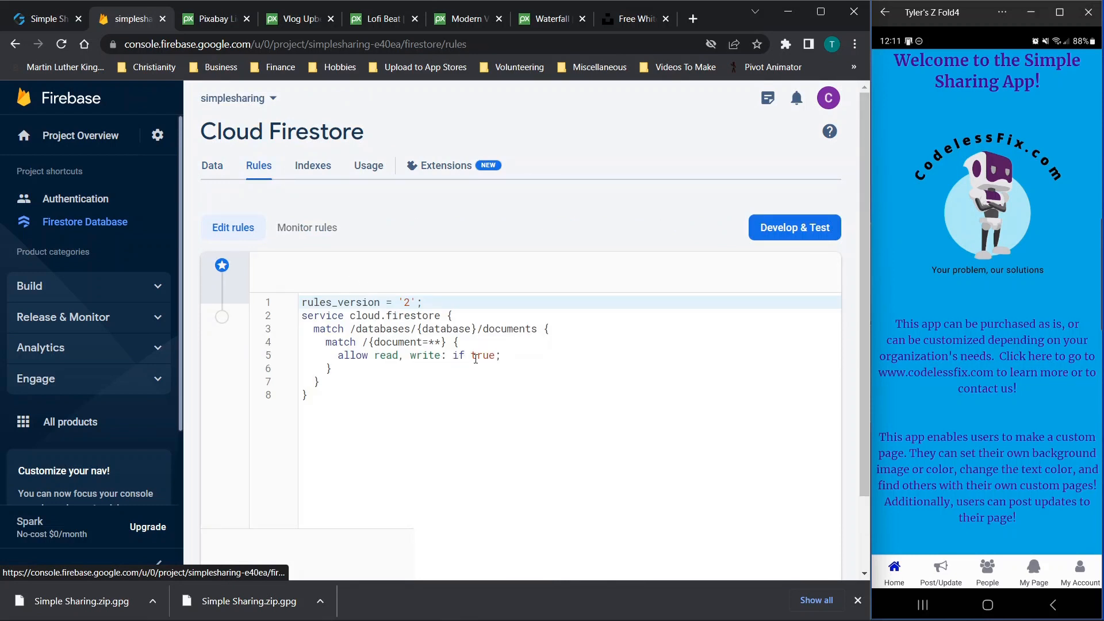
{"action": "left_click", "coordinate": [215, 176]}
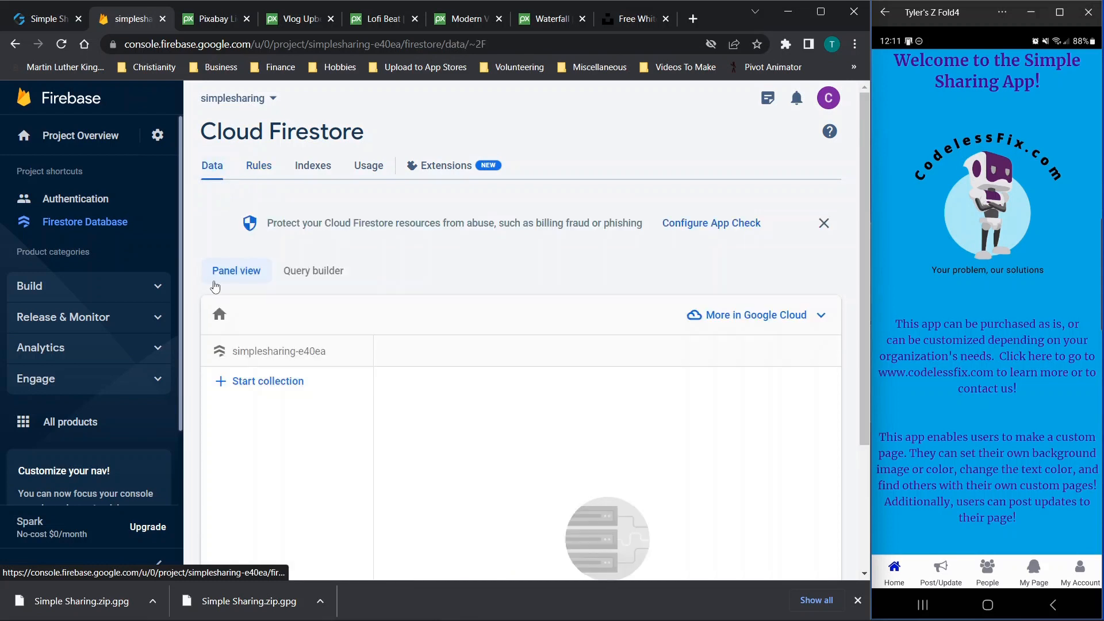
{"action": "scroll", "coordinate": [356, 292], "scroll_direction": "down", "scroll_amount": 2}
{"action": "scroll", "coordinate": [358, 294], "scroll_direction": "up", "scroll_amount": 2}
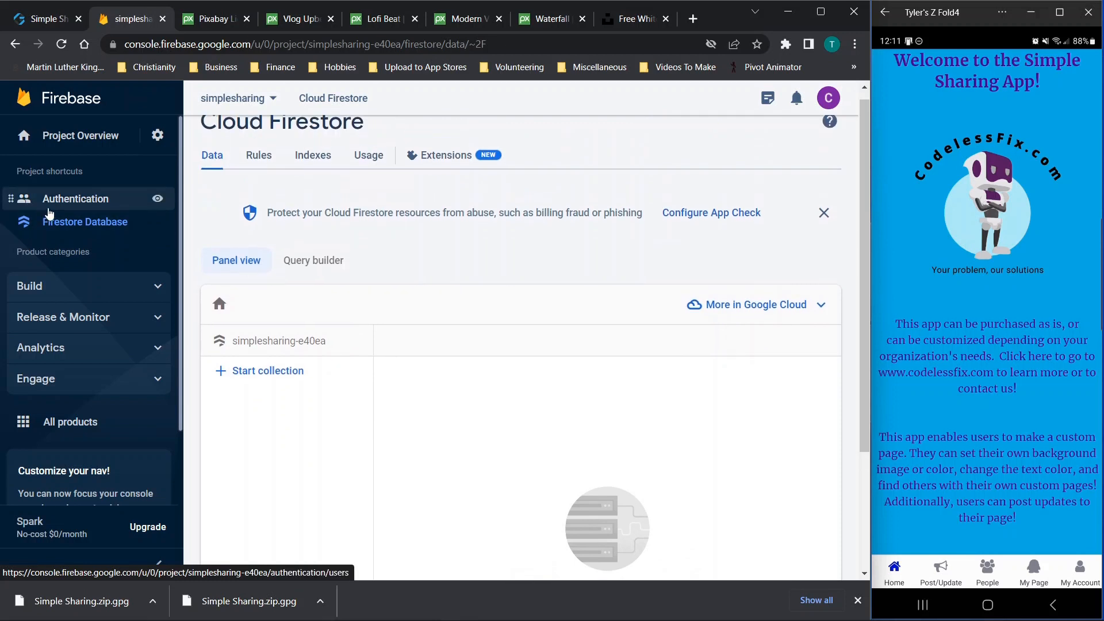
Copy the Web API key from Project settings and return to the AppGyver builder
{"action": "left_click", "coordinate": [157, 135]}
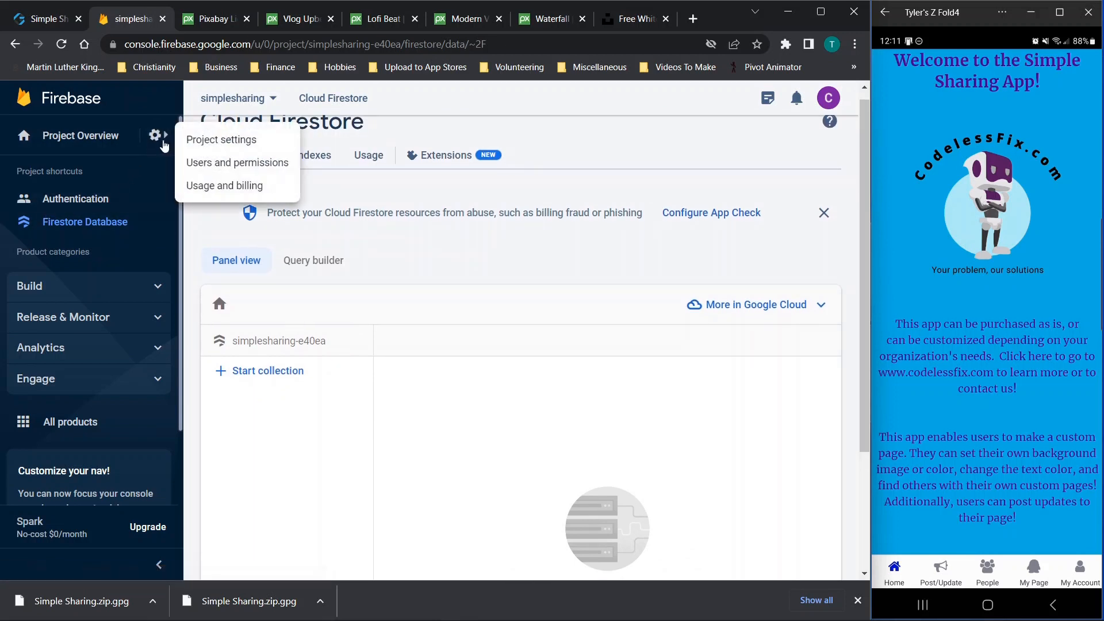
{"action": "left_click", "coordinate": [210, 142]}
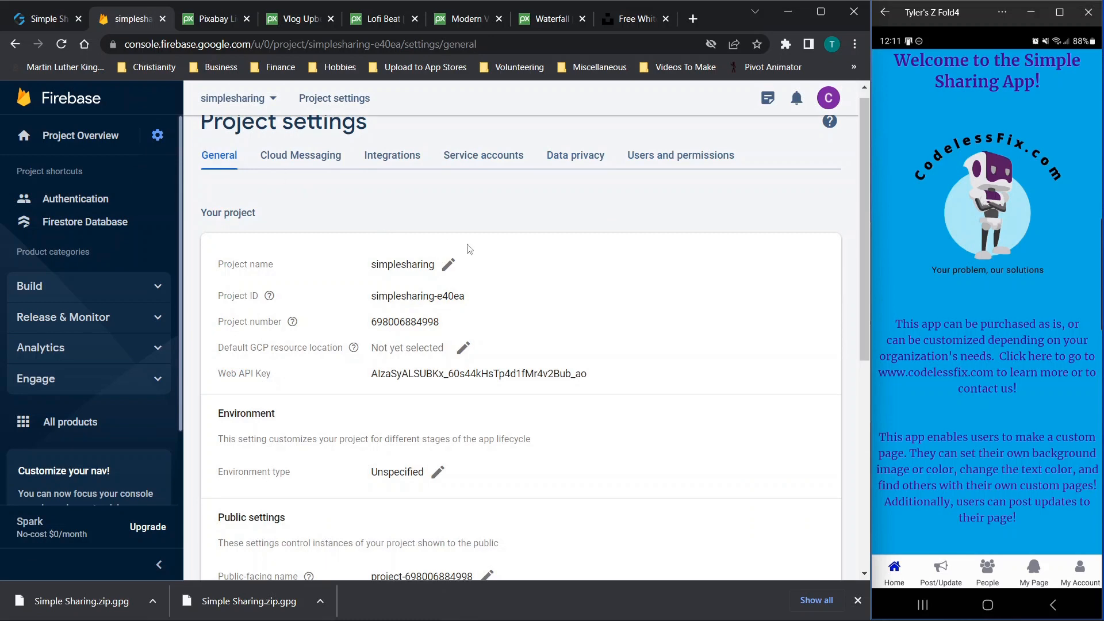
{"action": "scroll", "coordinate": [469, 248], "scroll_direction": "down", "scroll_amount": 1}
{"action": "scroll", "coordinate": [470, 249], "scroll_direction": "down", "scroll_amount": 1}
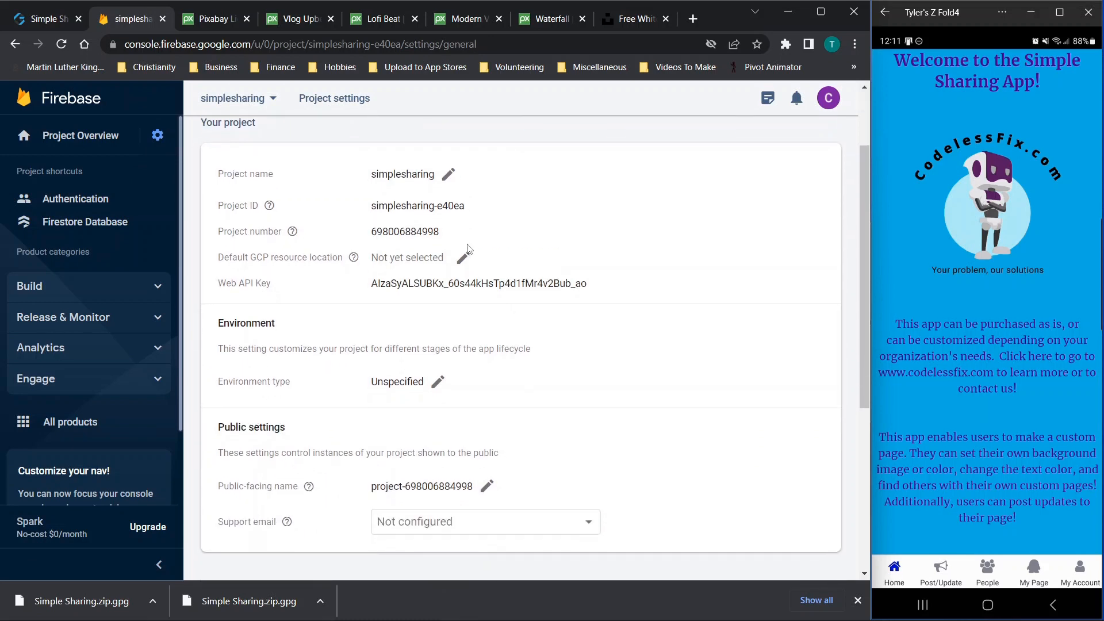
{"action": "left_click_drag", "start_coordinate": [374, 280], "coordinate": [589, 281]}
{"action": "key", "text": "ctrl+c"}
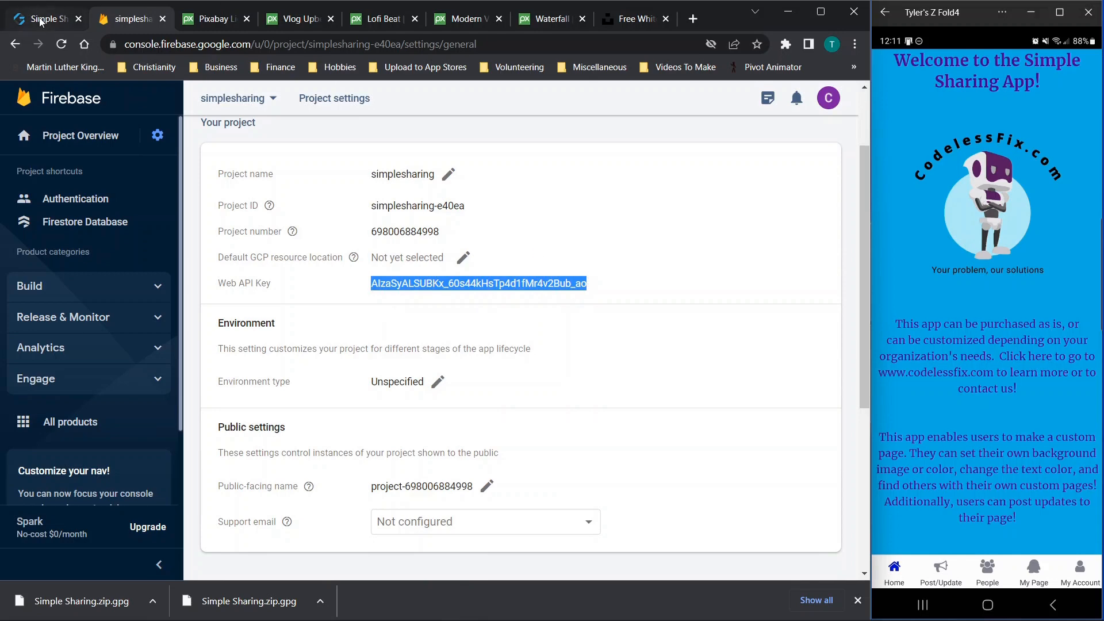
{"action": "scroll", "coordinate": [364, 208], "scroll_direction": "up", "scroll_amount": 2}
{"action": "left_click", "coordinate": [19, 24]}
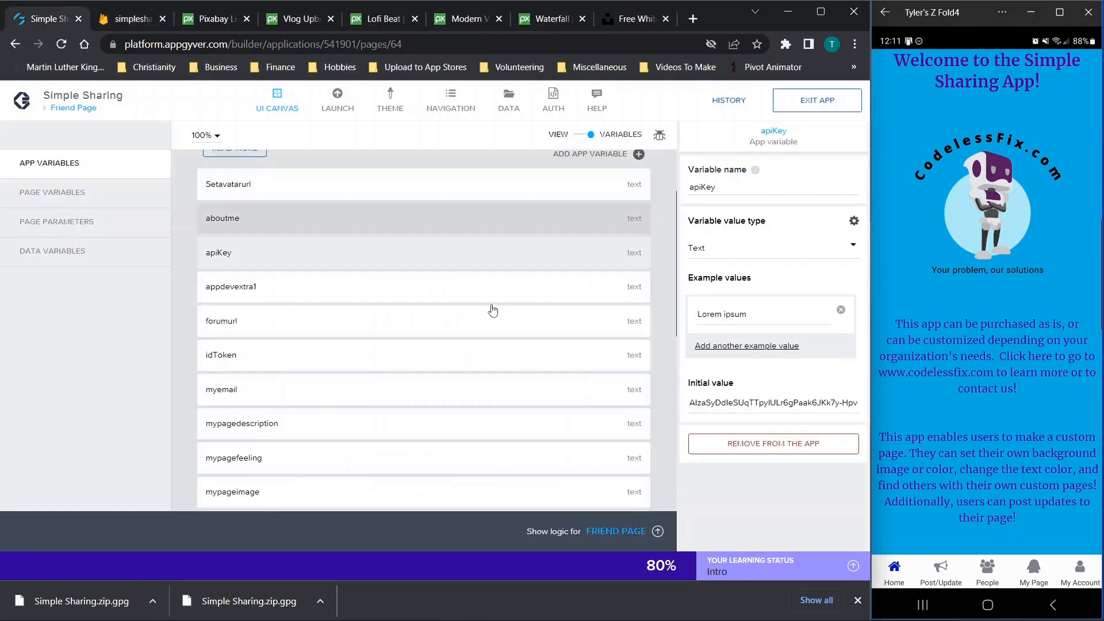
Paste the Web API key into apiKey's initial value, save, and return to Firebase
{"action": "triple_click", "coordinate": [745, 403]}
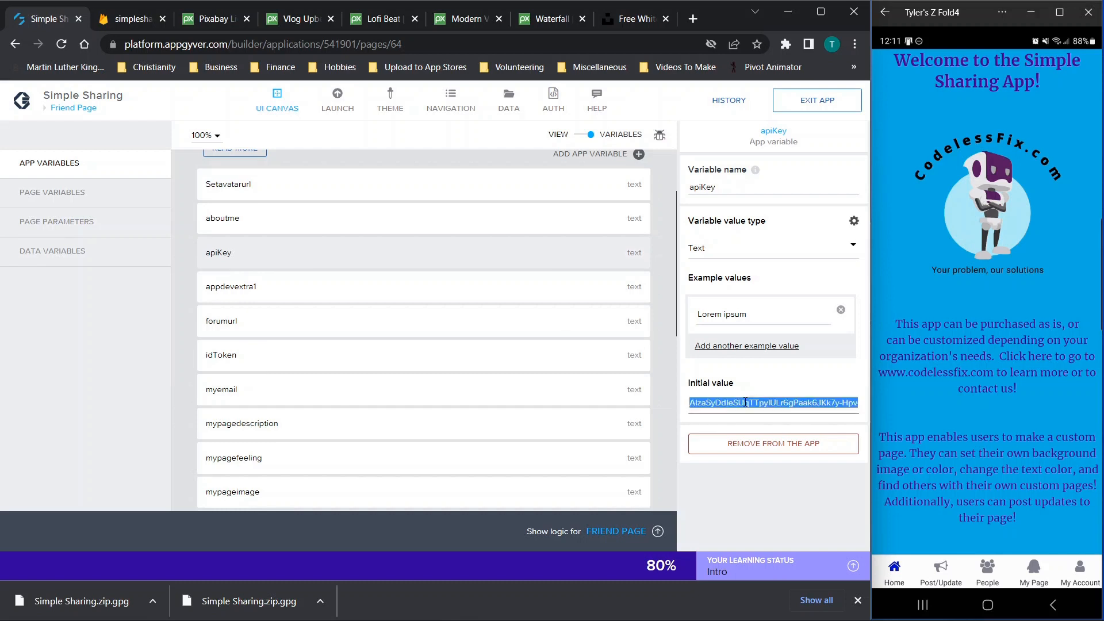
{"action": "key", "text": "ctrl+v"}
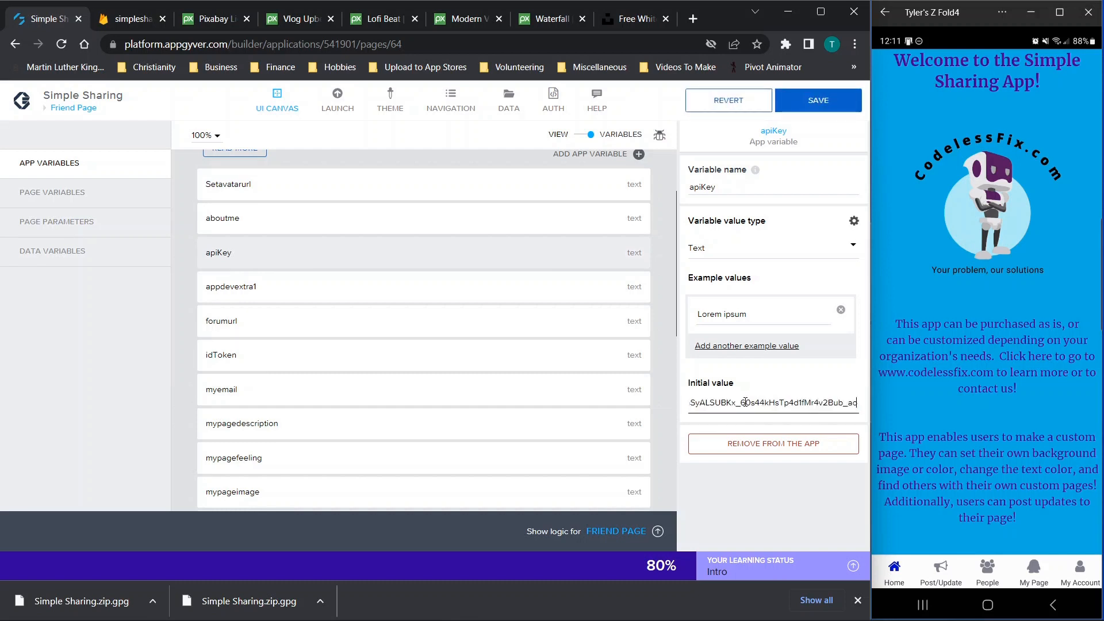
{"action": "left_click", "coordinate": [818, 101]}
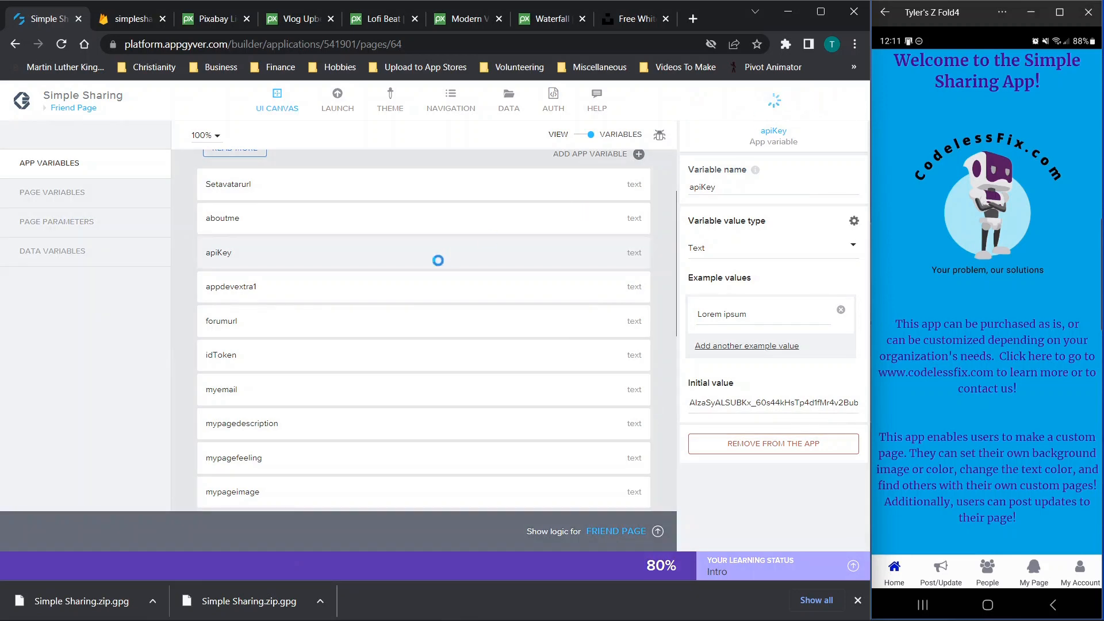
{"action": "left_click", "coordinate": [118, 21]}
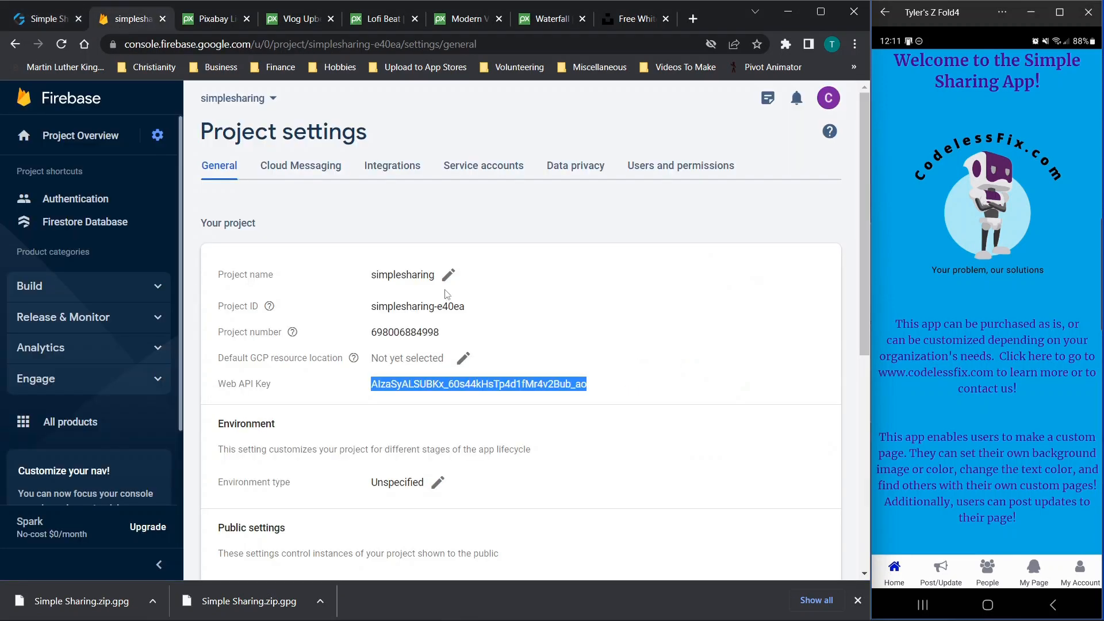
Confirm the Firebase project's Your apps section is empty, then return to the Simple Sharing builder
{"action": "scroll", "coordinate": [459, 296], "scroll_direction": "down", "scroll_amount": 7}
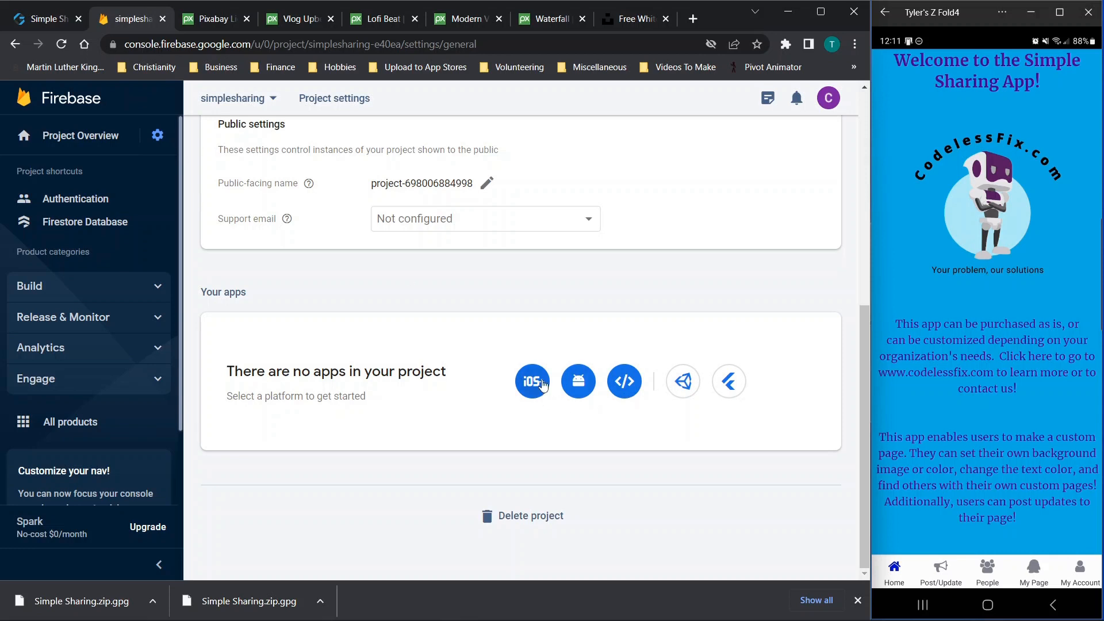
{"action": "left_click", "coordinate": [74, 11]}
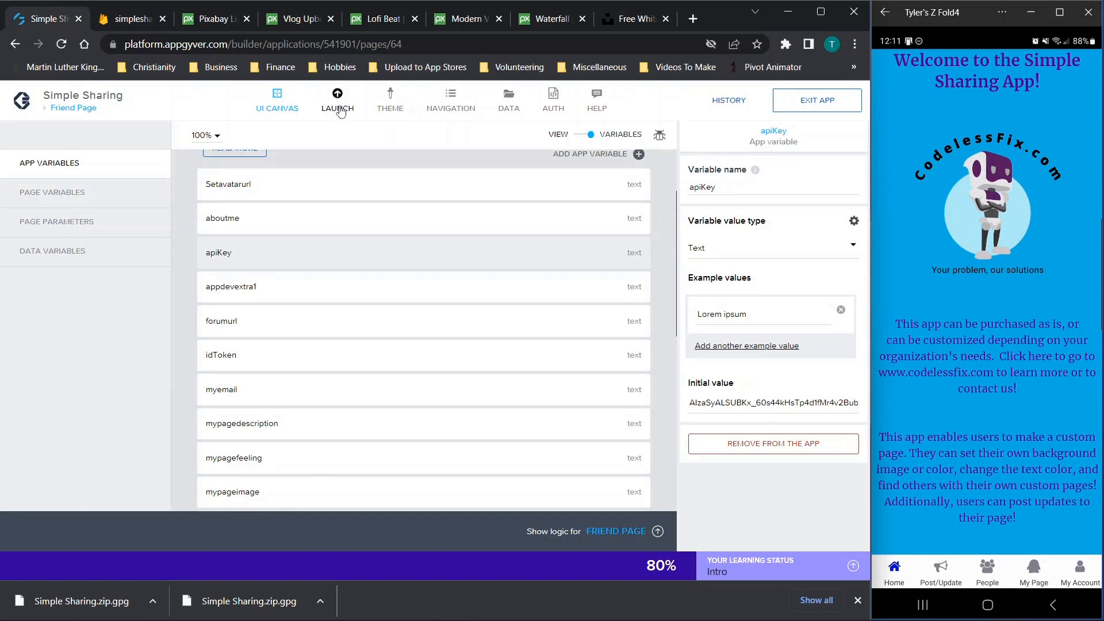
Review the AUTH settings showing Google Firebase email/password sign-in, then bring up the DATA resources list
{"action": "left_click", "coordinate": [582, 141]}
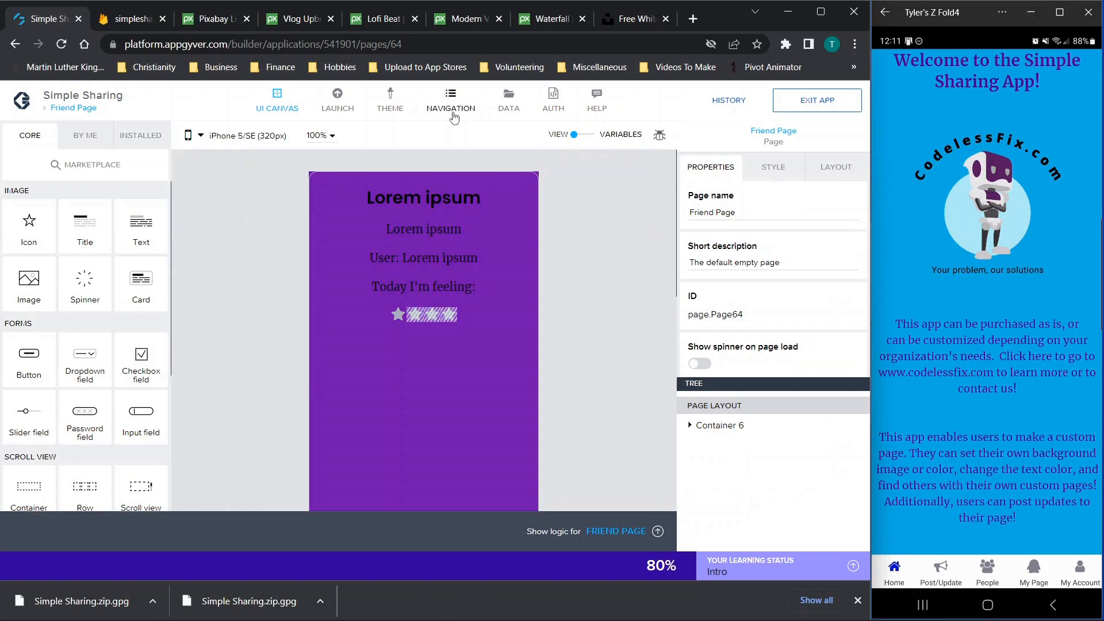
{"action": "left_click", "coordinate": [553, 107]}
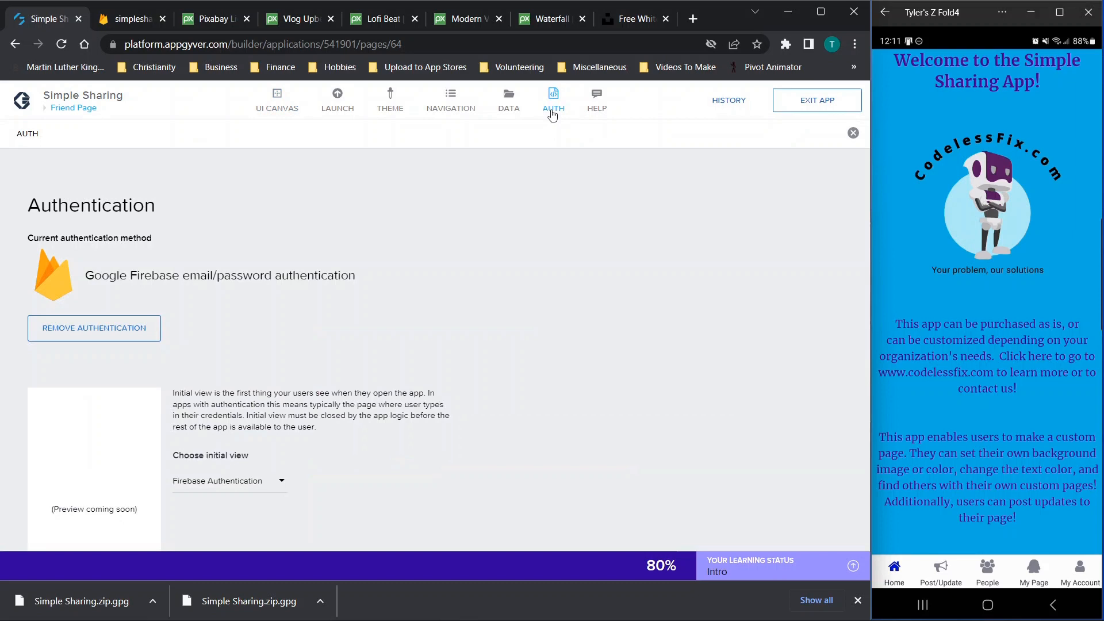
{"action": "scroll", "coordinate": [338, 207], "scroll_direction": "down", "scroll_amount": 1}
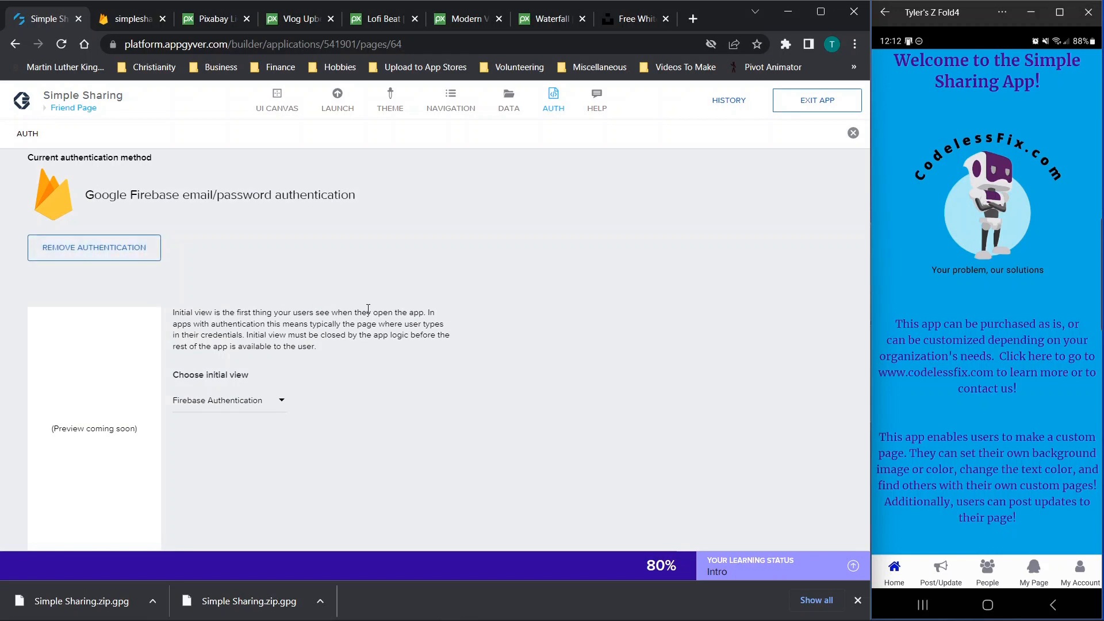
{"action": "scroll", "coordinate": [357, 305], "scroll_direction": "down", "scroll_amount": 1}
{"action": "scroll", "coordinate": [368, 308], "scroll_direction": "up", "scroll_amount": 1}
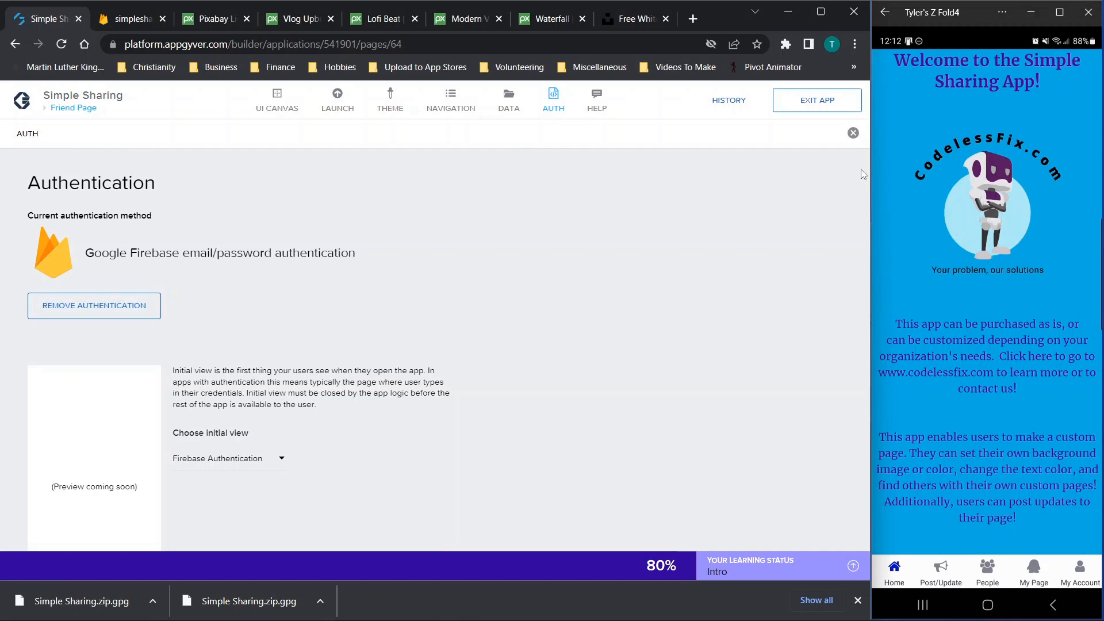
{"action": "left_click", "coordinate": [853, 133]}
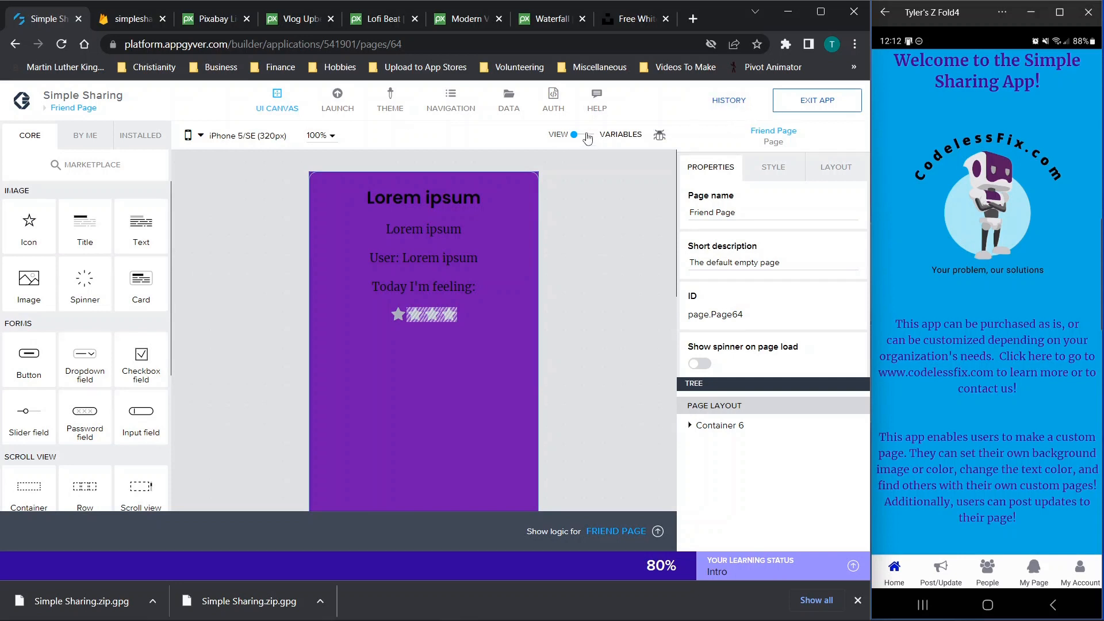
{"action": "left_click", "coordinate": [511, 109]}
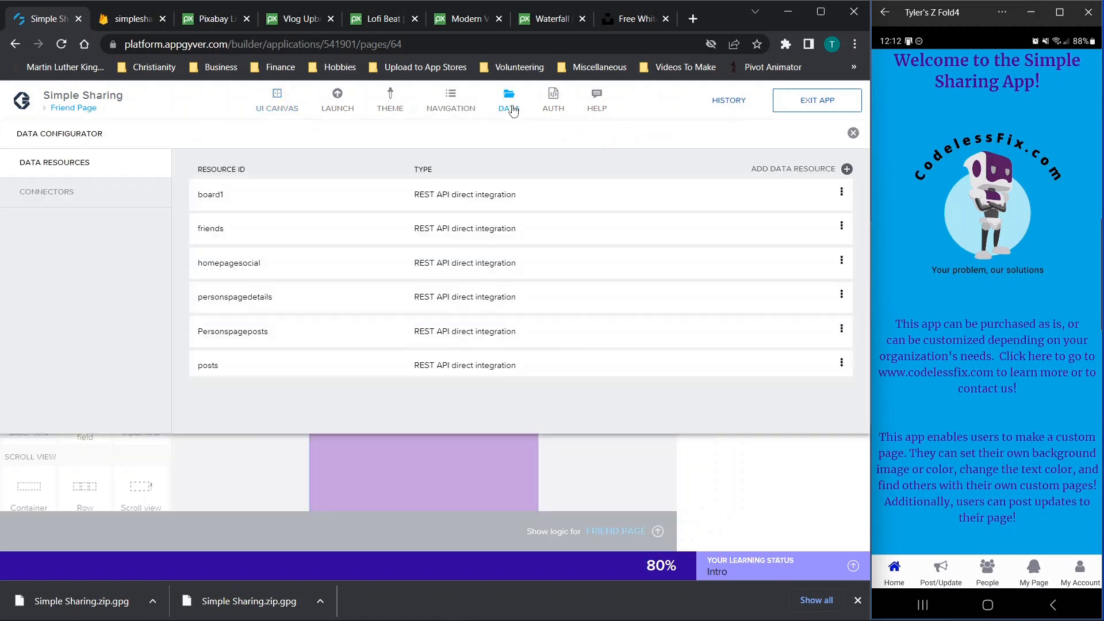
Open the Google Firebase connector settings and review its fields
{"action": "left_click", "coordinate": [55, 202]}
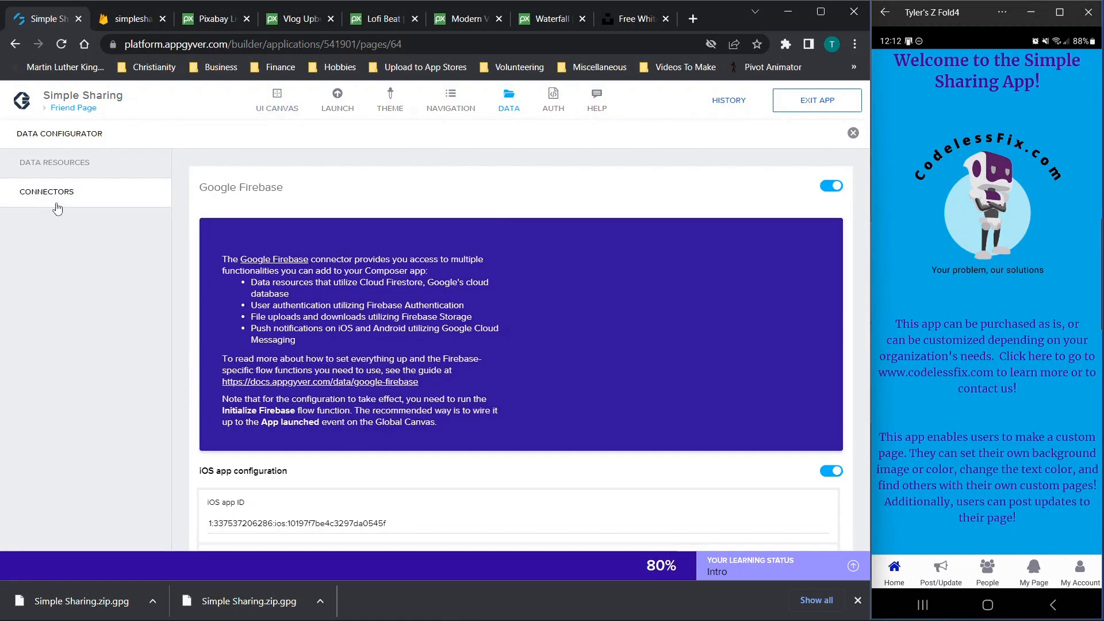
{"action": "scroll", "coordinate": [494, 213], "scroll_direction": "down", "scroll_amount": 6}
{"action": "scroll", "coordinate": [494, 215], "scroll_direction": "down", "scroll_amount": 8}
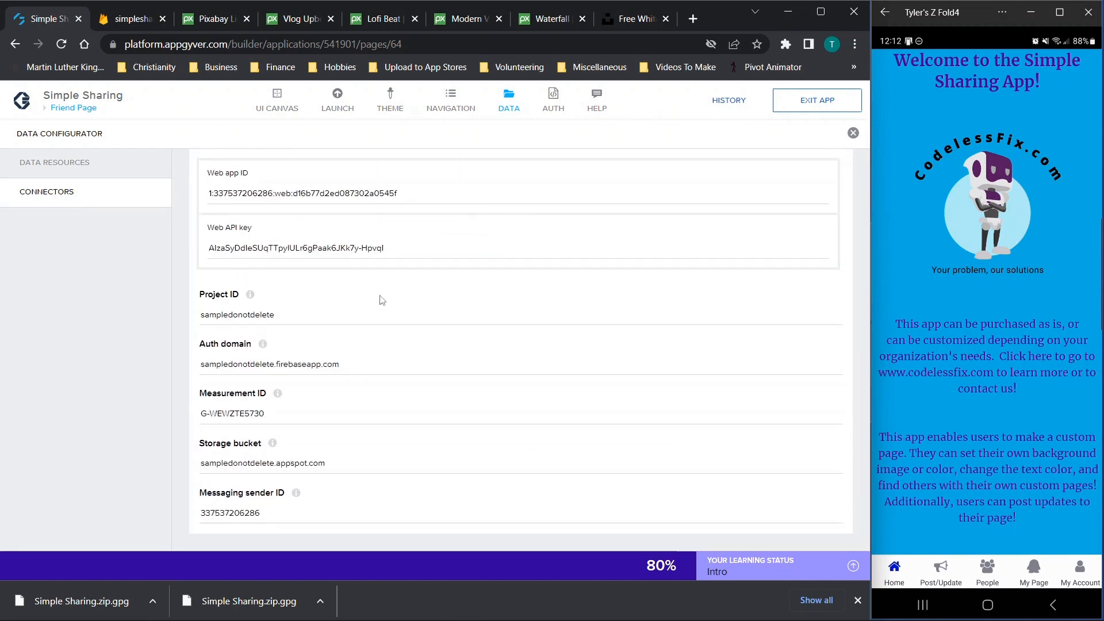
{"action": "scroll", "coordinate": [380, 299], "scroll_direction": "up", "scroll_amount": 15}
{"action": "scroll", "coordinate": [620, 239], "scroll_direction": "down", "scroll_amount": 3}
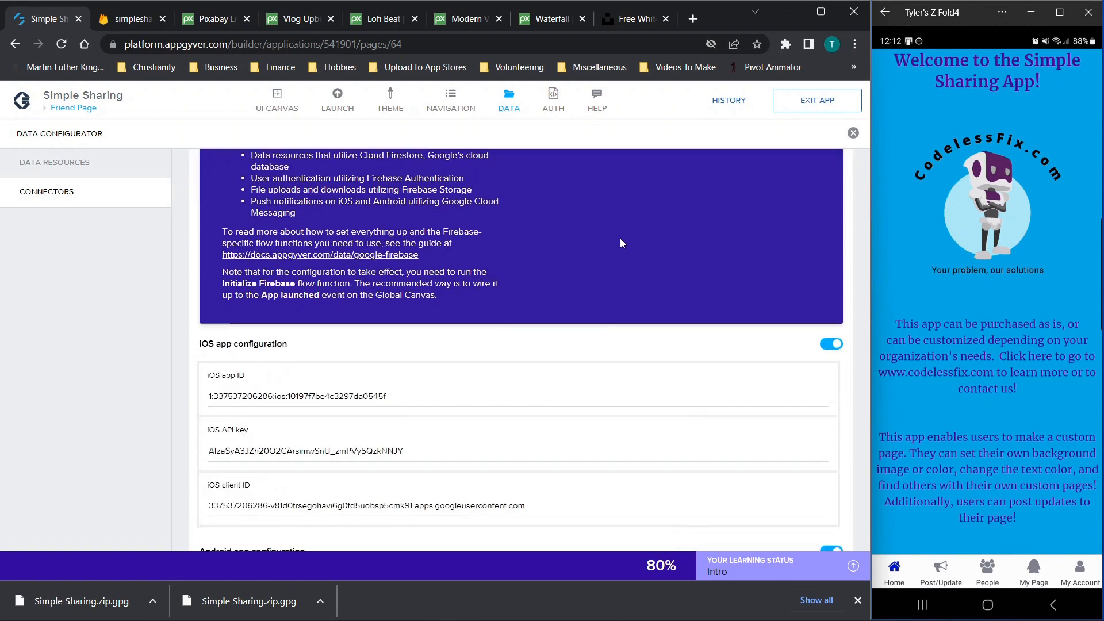
{"action": "scroll", "coordinate": [620, 238], "scroll_direction": "down", "scroll_amount": 1}
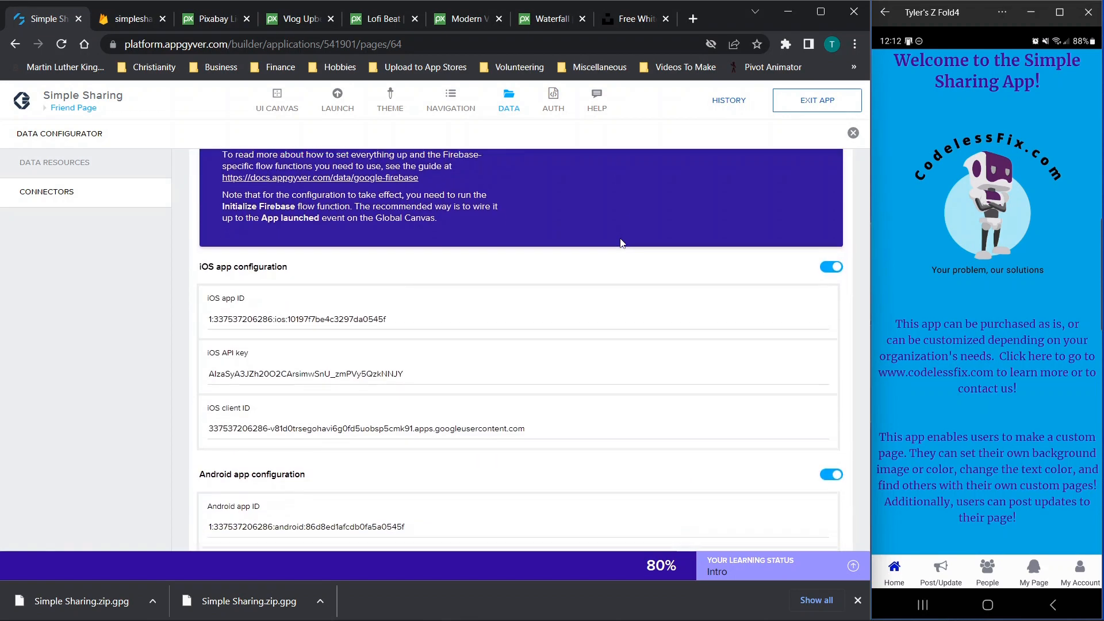
{"action": "scroll", "coordinate": [620, 238], "scroll_direction": "up", "scroll_amount": 3}
{"action": "scroll", "coordinate": [619, 238], "scroll_direction": "up", "scroll_amount": 1}
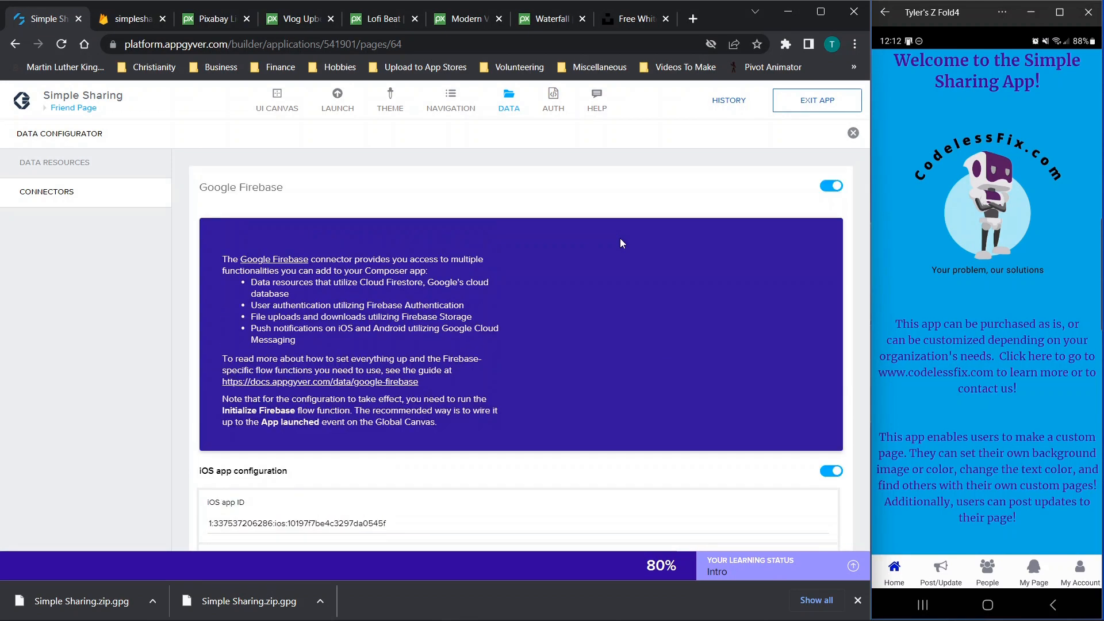
Toggle the Firebase connector and its web, Android and iOS configurations off and on to clear them
{"action": "left_click", "coordinate": [832, 187]}
{"action": "left_click", "coordinate": [832, 187]}
{"action": "scroll", "coordinate": [646, 303], "scroll_direction": "down", "scroll_amount": 1}
{"action": "scroll", "coordinate": [645, 304], "scroll_direction": "down", "scroll_amount": 8}
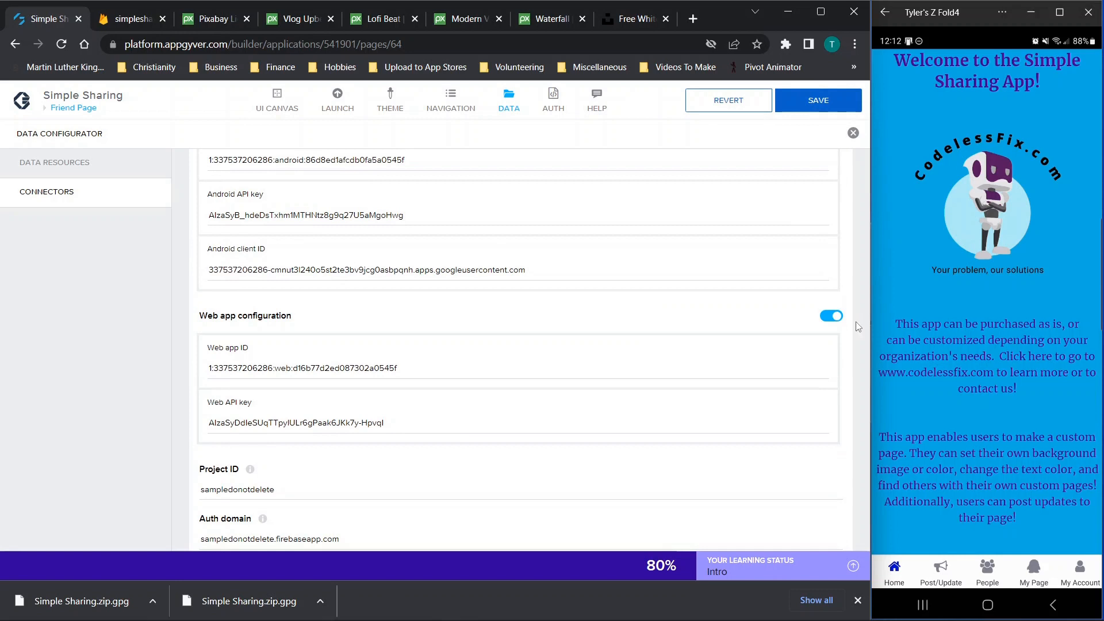
{"action": "left_click", "coordinate": [831, 316]}
{"action": "left_click", "coordinate": [831, 315]}
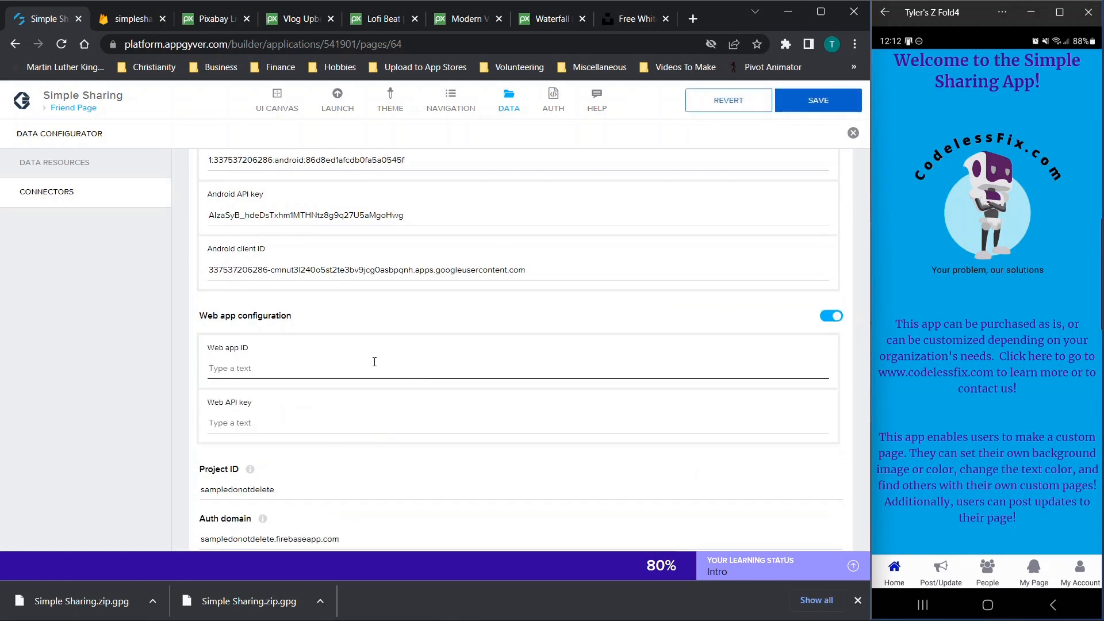
{"action": "scroll", "coordinate": [376, 363], "scroll_direction": "up", "scroll_amount": 3}
{"action": "left_click", "coordinate": [825, 268]}
{"action": "left_click", "coordinate": [826, 268]}
{"action": "scroll", "coordinate": [735, 266], "scroll_direction": "up", "scroll_amount": 3}
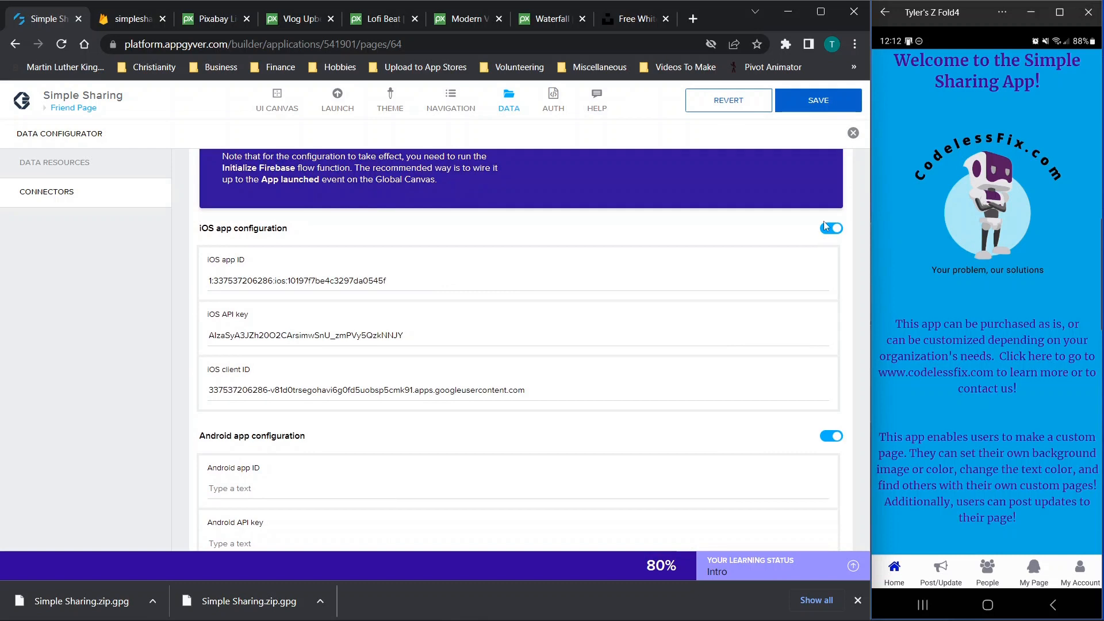
{"action": "left_click", "coordinate": [828, 228]}
{"action": "left_click", "coordinate": [828, 227]}
Re-enable the collapsed iOS and Android app configurations, then go to the Firebase project settings
{"action": "scroll", "coordinate": [585, 303], "scroll_direction": "down", "scroll_amount": 1}
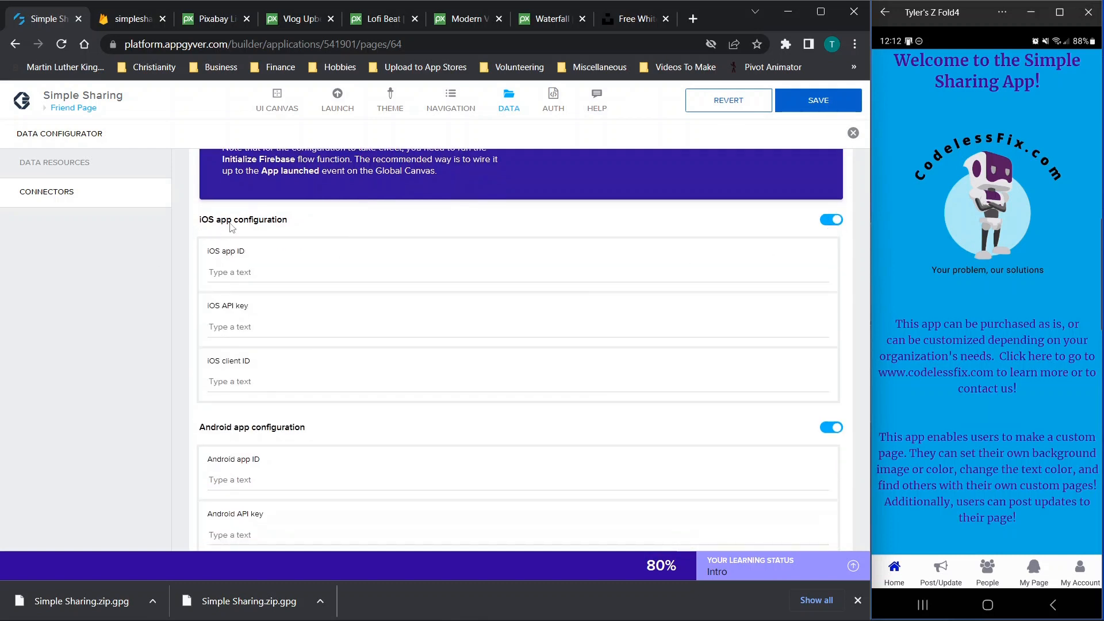
{"action": "left_click", "coordinate": [831, 220]}
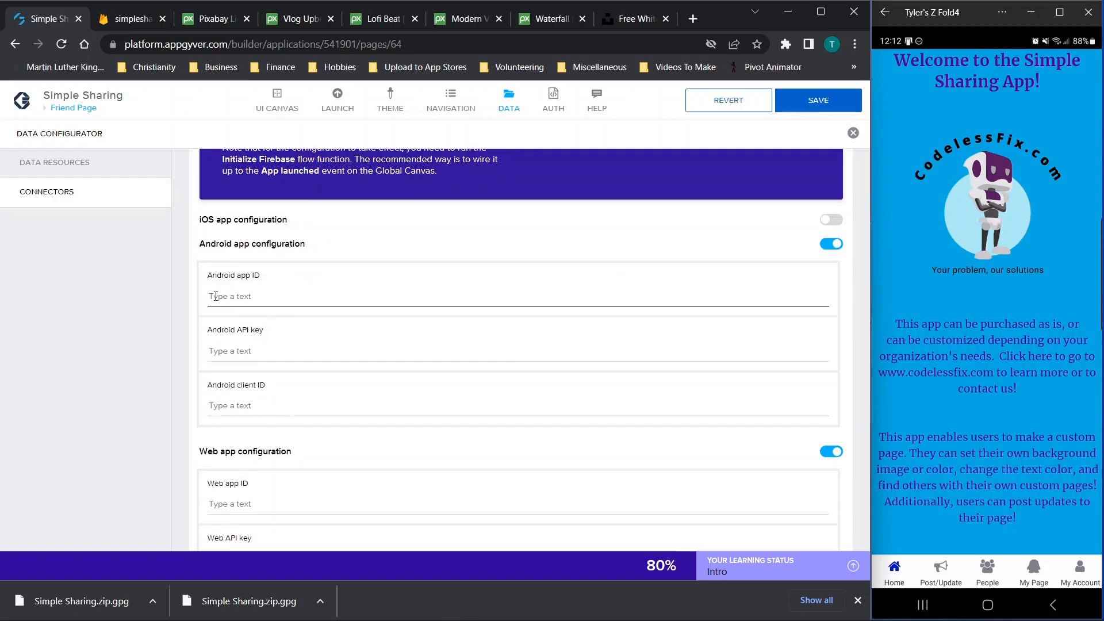
{"action": "left_click", "coordinate": [828, 245]}
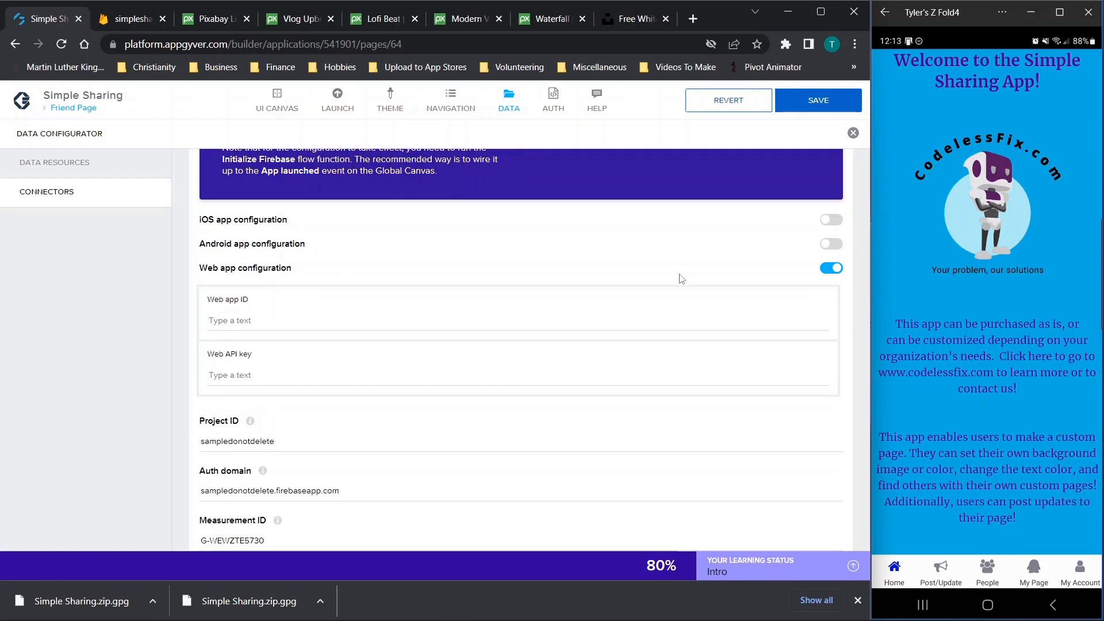
{"action": "left_click", "coordinate": [830, 222]}
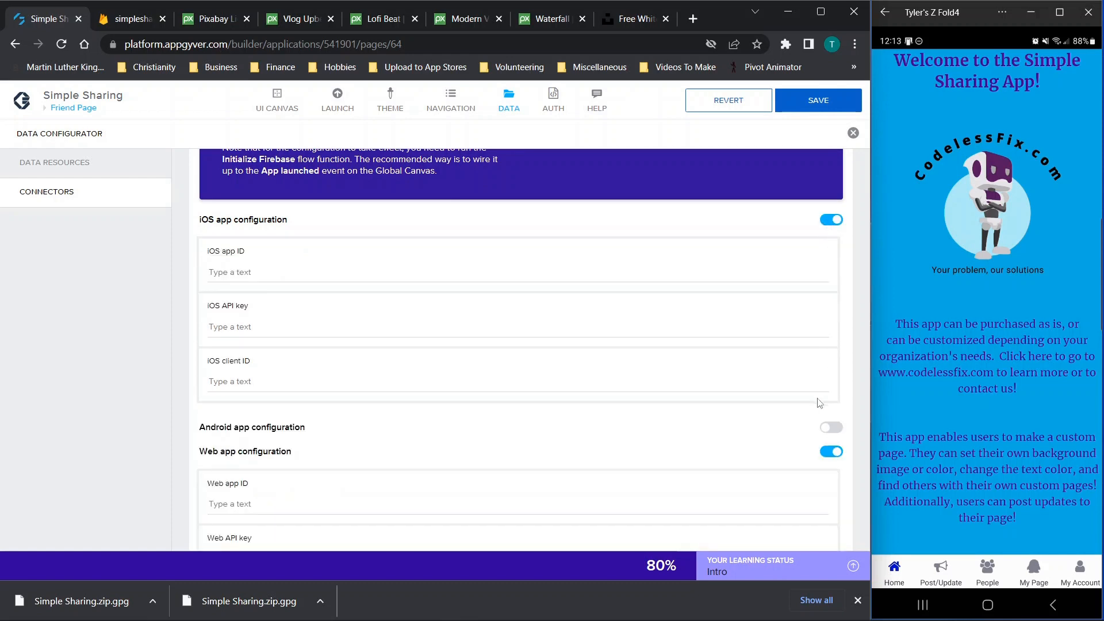
{"action": "left_click", "coordinate": [831, 427]}
{"action": "scroll", "coordinate": [699, 377], "scroll_direction": "down", "scroll_amount": 2}
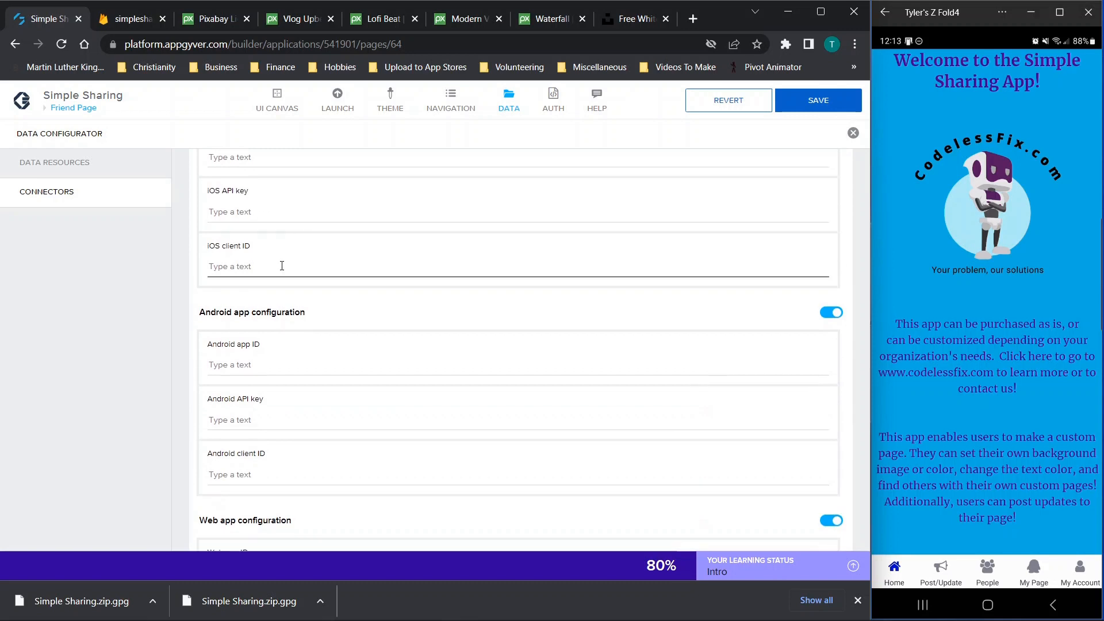
{"action": "scroll", "coordinate": [282, 262], "scroll_direction": "down", "scroll_amount": 4}
{"action": "scroll", "coordinate": [282, 265], "scroll_direction": "down", "scroll_amount": 2}
{"action": "scroll", "coordinate": [281, 265], "scroll_direction": "up", "scroll_amount": 6}
{"action": "scroll", "coordinate": [281, 265], "scroll_direction": "up", "scroll_amount": 3}
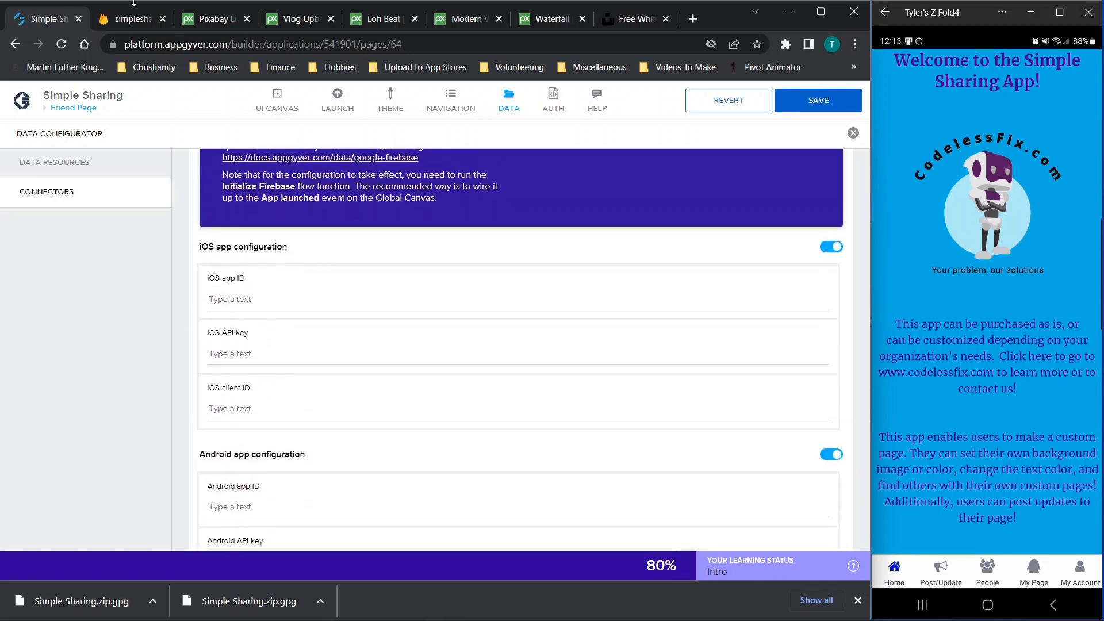
{"action": "left_click", "coordinate": [109, 22]}
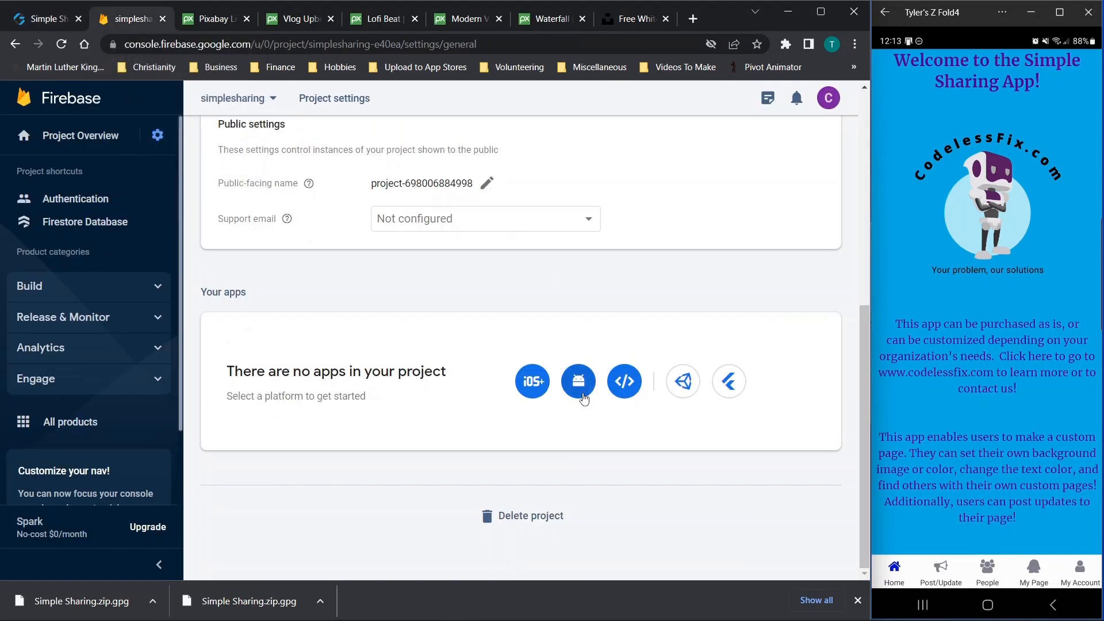
Register a Firebase web app nicknamed 'simplesharing', then return to the AppGyver connector
{"action": "left_click", "coordinate": [624, 381]}
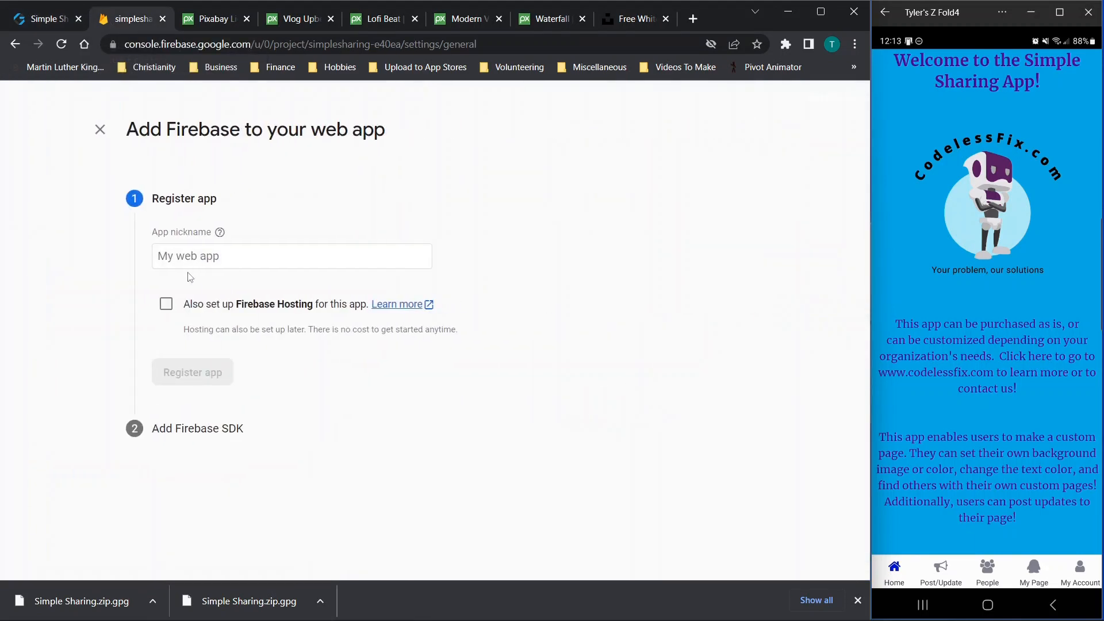
{"action": "left_click", "coordinate": [99, 130]}
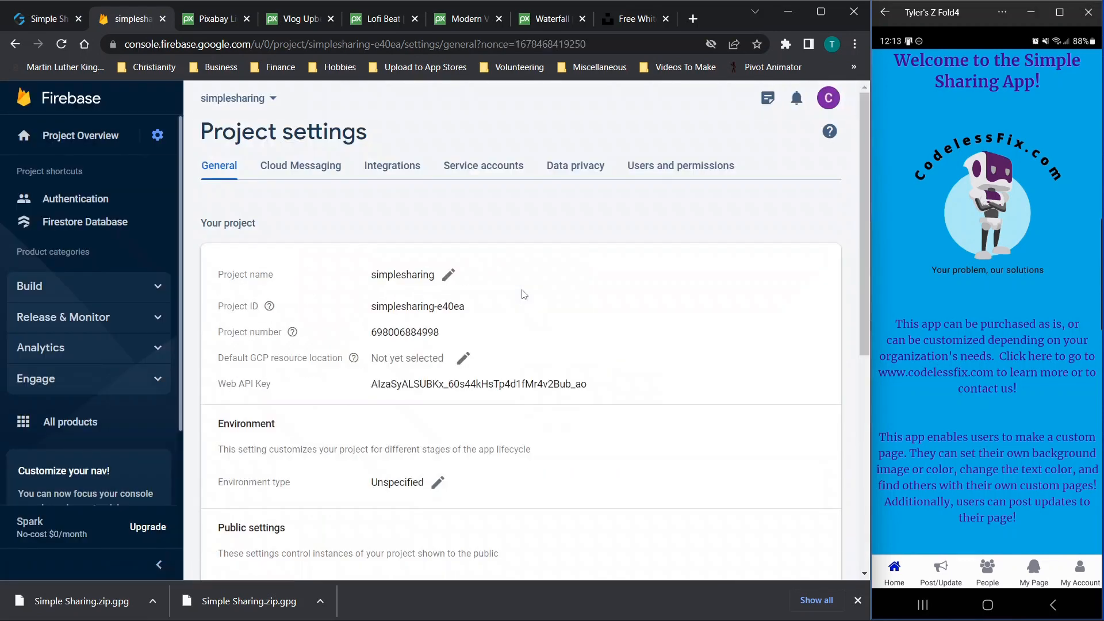
{"action": "scroll", "coordinate": [522, 294], "scroll_direction": "down", "scroll_amount": 5}
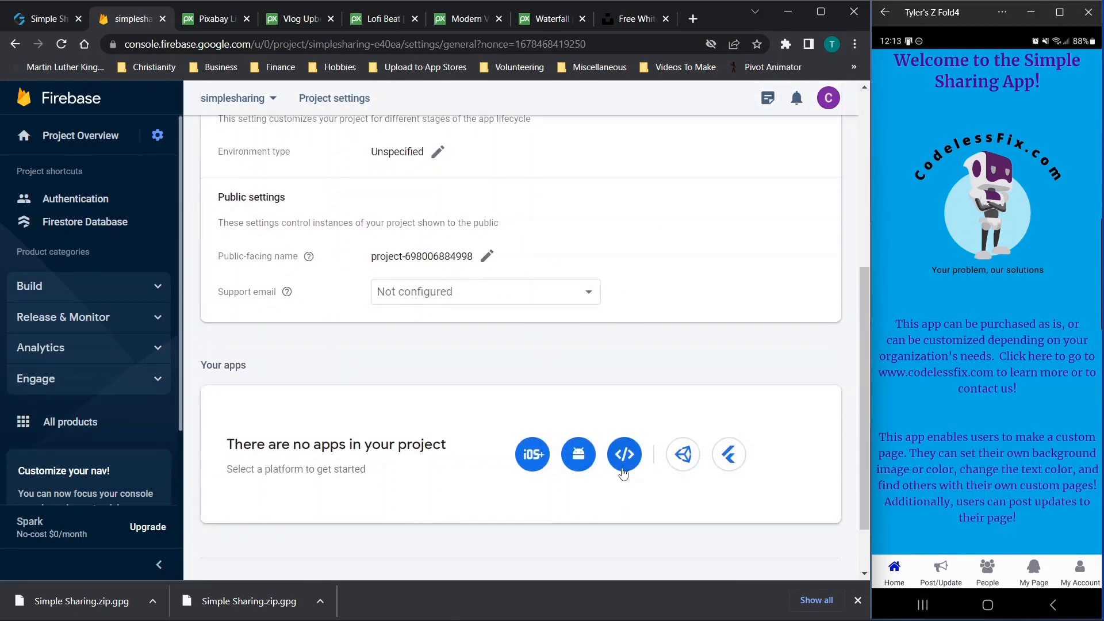
{"action": "left_click", "coordinate": [622, 472]}
{"action": "left_click", "coordinate": [205, 257]}
{"action": "type", "text": "simple"}
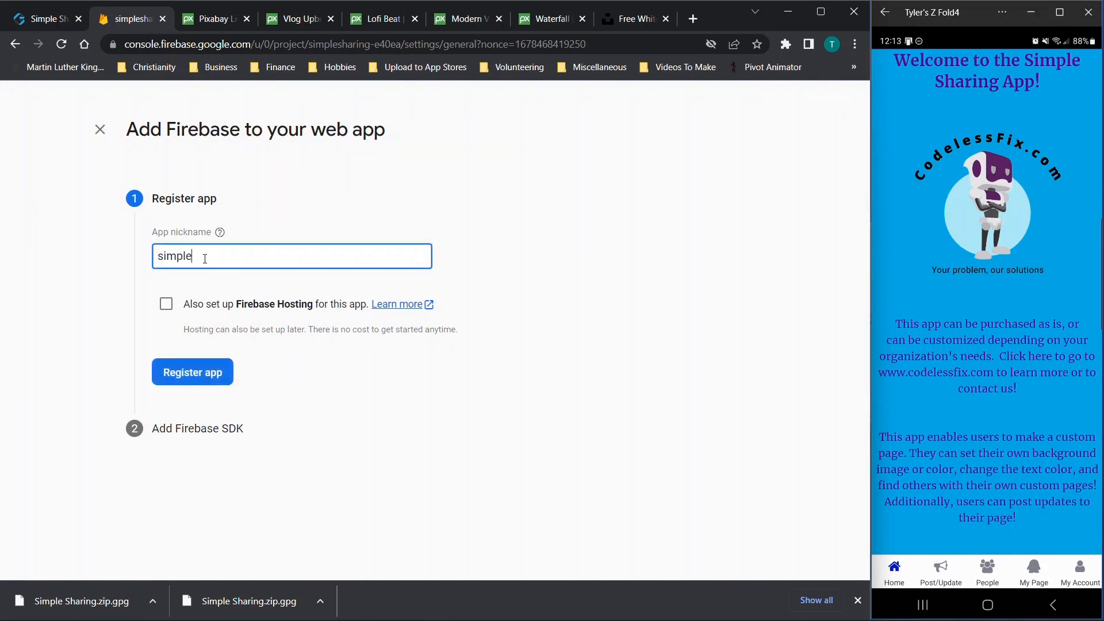
{"action": "type", "text": "sharing"}
{"action": "left_click", "coordinate": [182, 376]}
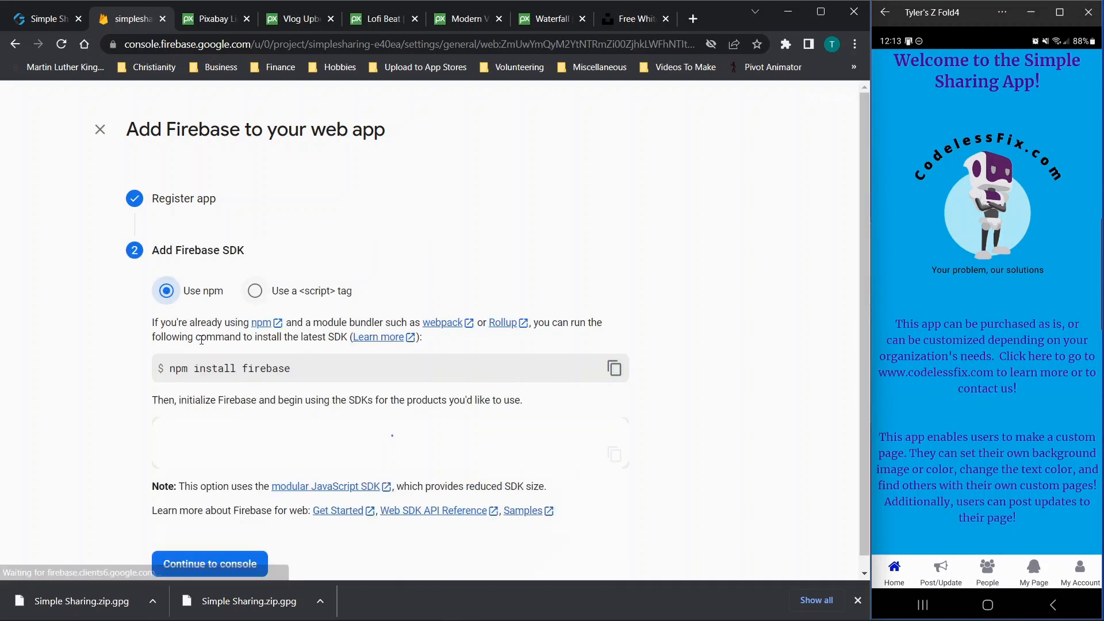
{"action": "scroll", "coordinate": [96, 275], "scroll_direction": "down", "scroll_amount": 5}
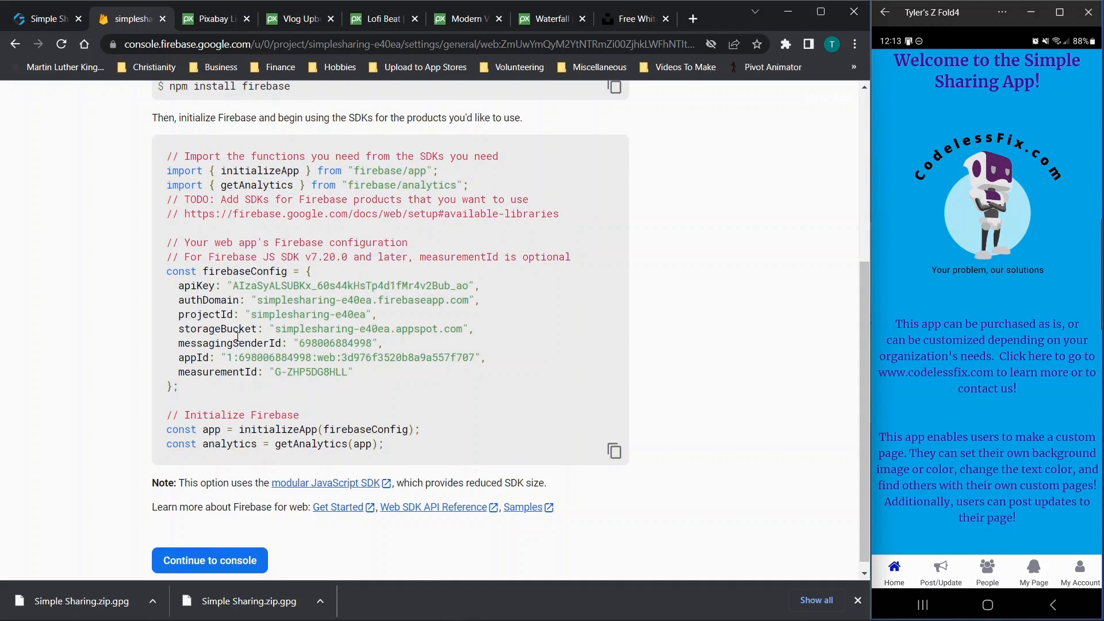
{"action": "left_click", "coordinate": [42, 26]}
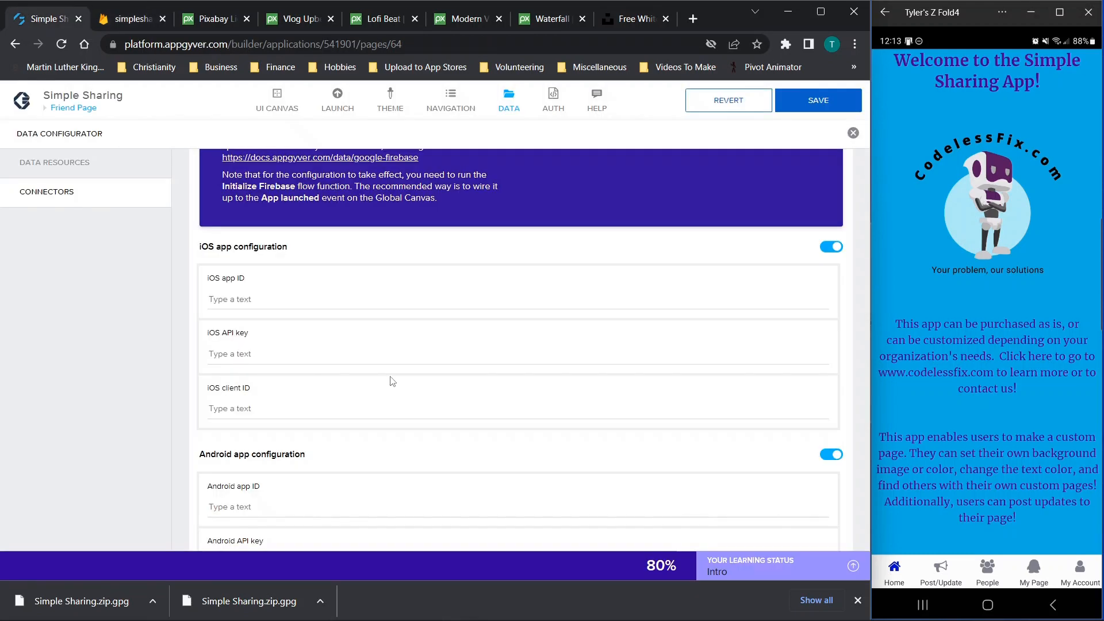
Delete the old Project ID, Auth domain, Measurement ID, Storage bucket and Messaging sender ID values
{"action": "scroll", "coordinate": [391, 381], "scroll_direction": "down", "scroll_amount": 9}
{"action": "left_click_drag", "start_coordinate": [364, 320], "coordinate": [49, 323]}
{"action": "key", "text": "BackSpace"}
{"action": "left_click_drag", "start_coordinate": [345, 365], "coordinate": [110, 362]}
{"action": "key", "text": "BackSpace"}
{"action": "left_click_drag", "start_coordinate": [287, 410], "coordinate": [93, 419]}
{"action": "key", "text": "BackSpace"}
{"action": "left_click_drag", "start_coordinate": [333, 463], "coordinate": [82, 451]}
{"action": "key", "text": "BackSpace"}
{"action": "left_click_drag", "start_coordinate": [282, 515], "coordinate": [198, 526]}
{"action": "key", "text": "BackSpace"}
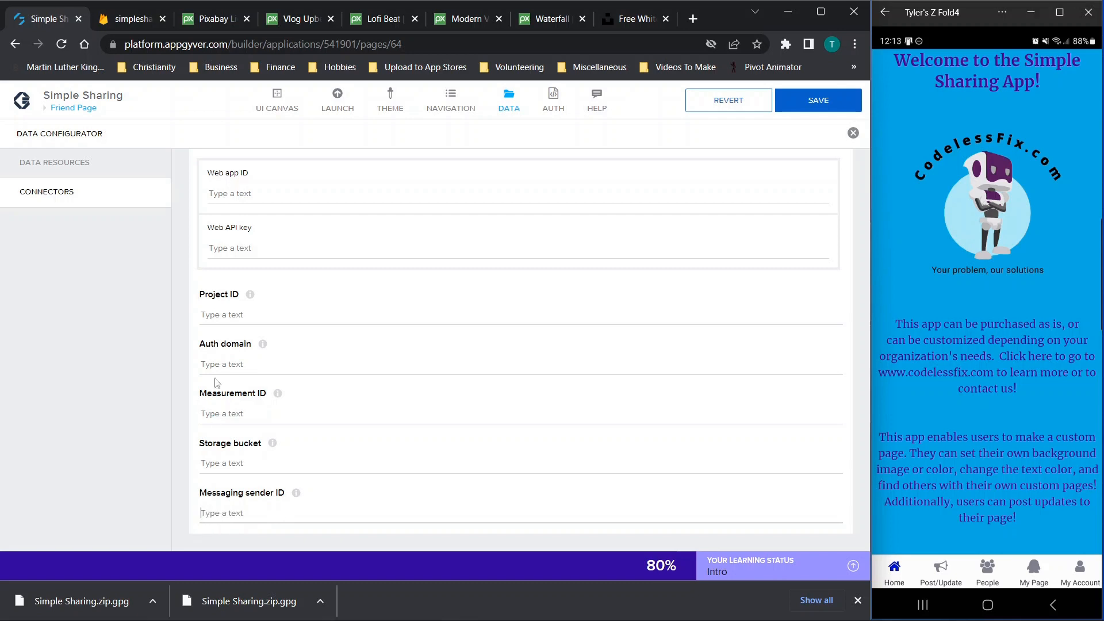
Copy the new web app's apiKey from Firebase into the Web API key field
{"action": "left_click", "coordinate": [132, 17]}
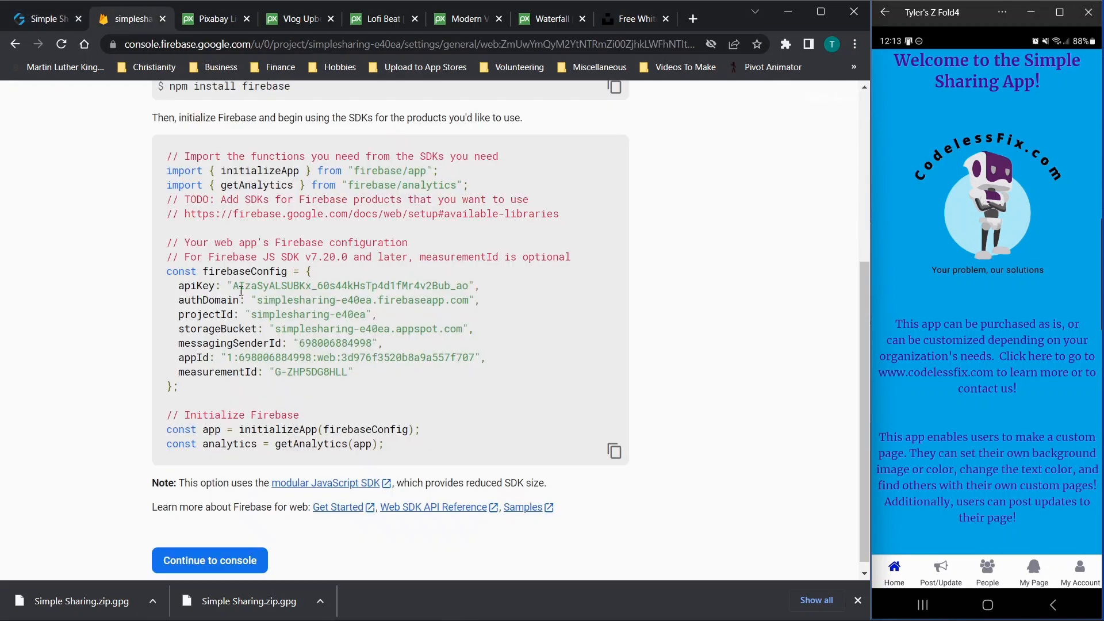
{"action": "left_click_drag", "start_coordinate": [234, 287], "coordinate": [471, 286]}
{"action": "key", "text": "ctrl+c"}
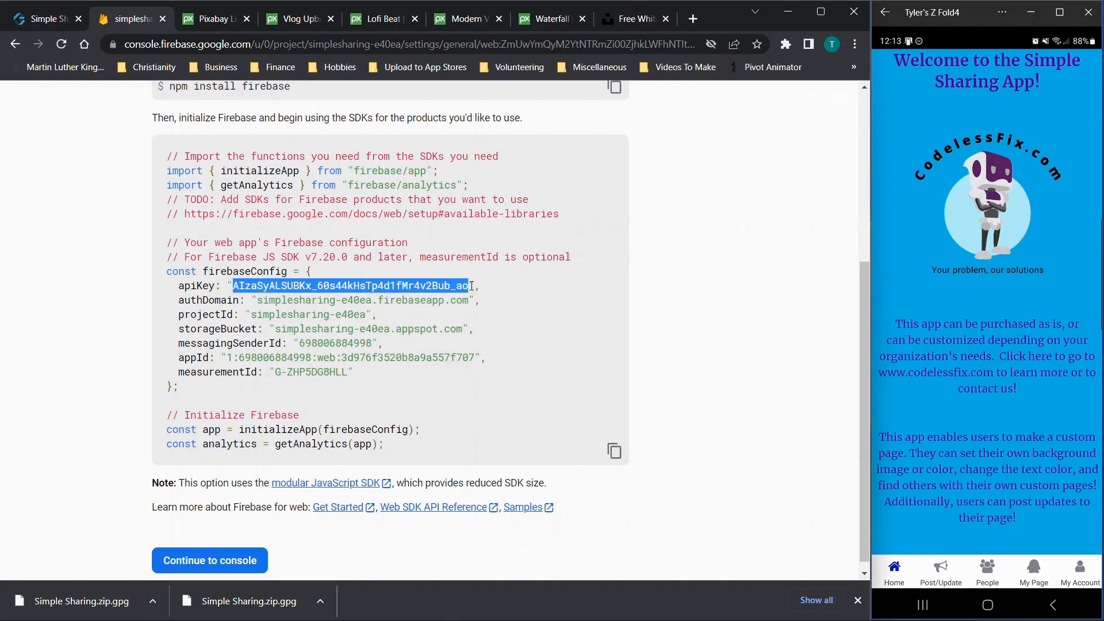
{"action": "left_click", "coordinate": [85, 21]}
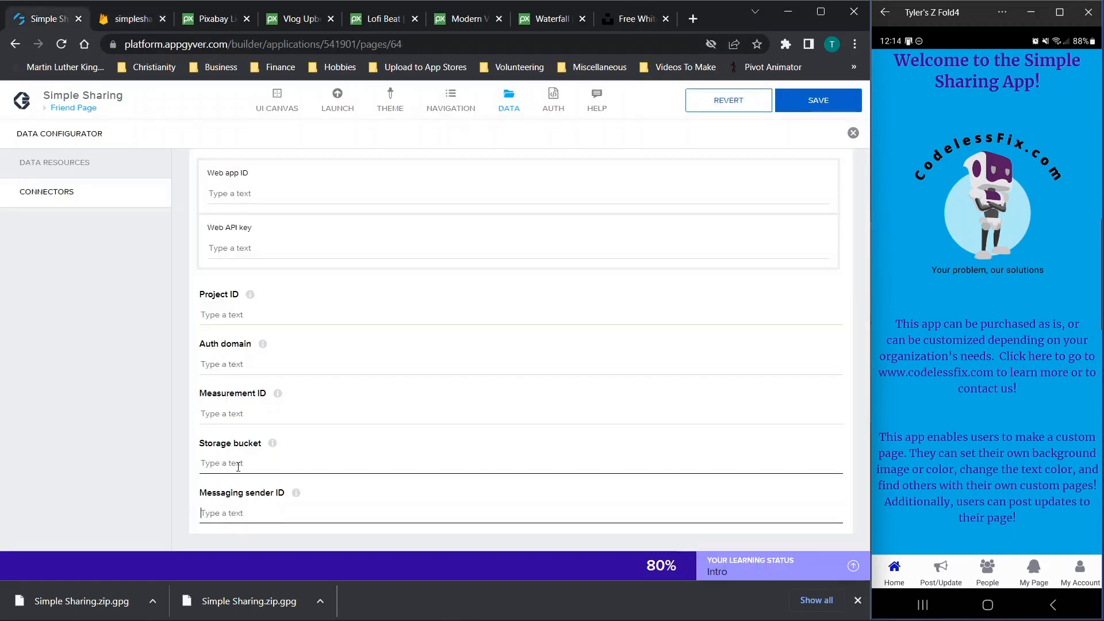
{"action": "scroll", "coordinate": [385, 274], "scroll_direction": "up", "scroll_amount": 2}
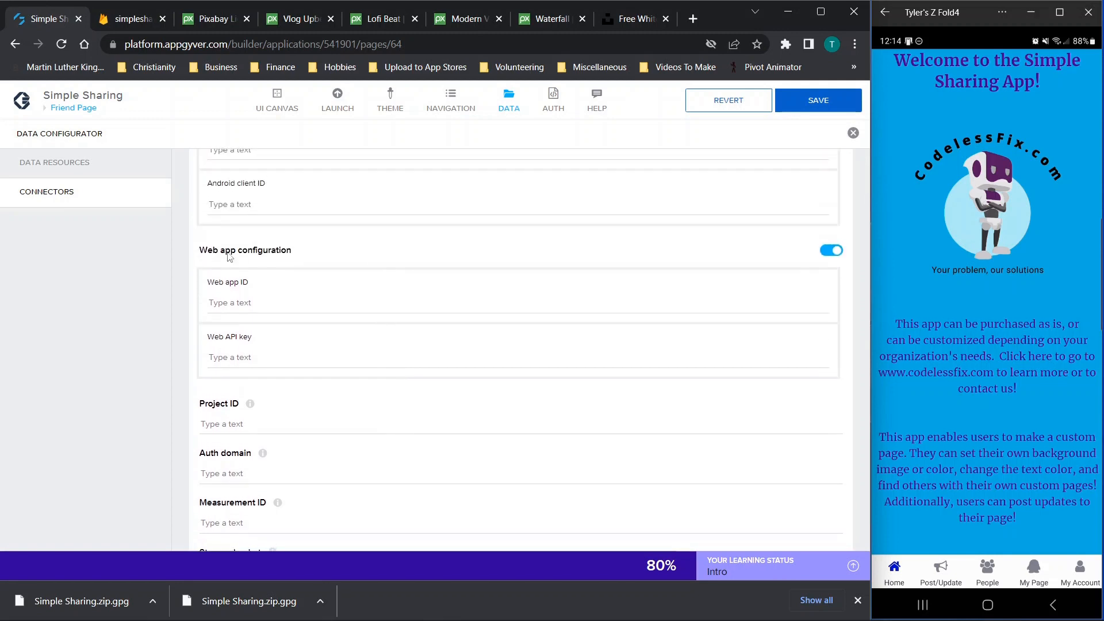
{"action": "left_click", "coordinate": [264, 295]}
{"action": "left_click", "coordinate": [233, 361]}
{"action": "key", "text": "ctrl+v"}
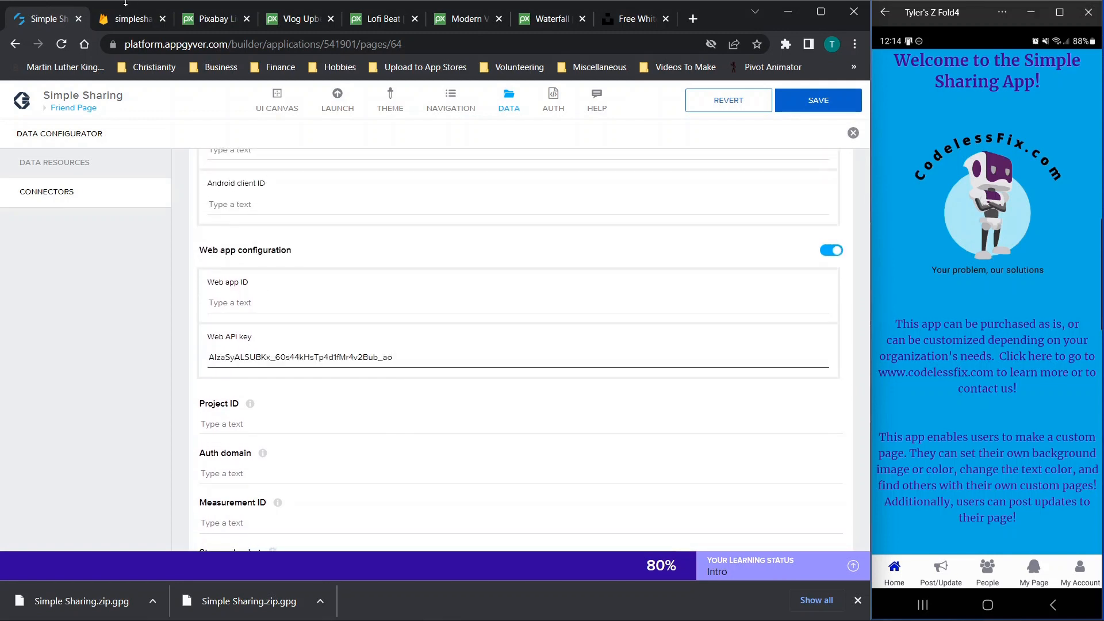
Paste the new appId into Web app ID and copy the projectId simplesharing-e40ea
{"action": "left_click", "coordinate": [127, 17]}
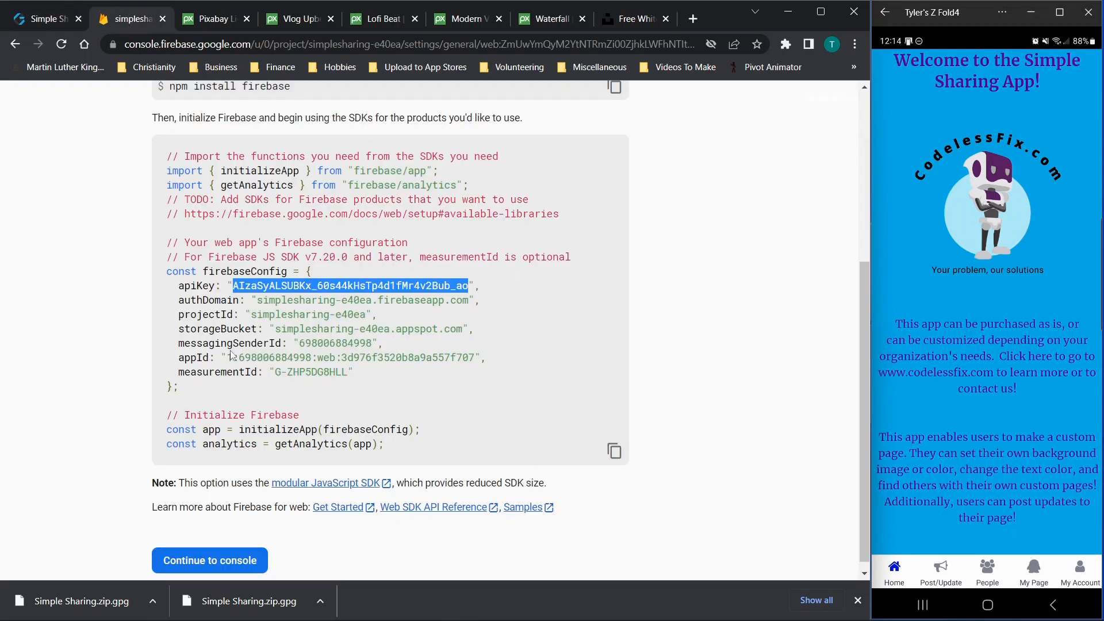
{"action": "left_click_drag", "start_coordinate": [228, 360], "coordinate": [471, 357]}
{"action": "key", "text": "ctrl+c"}
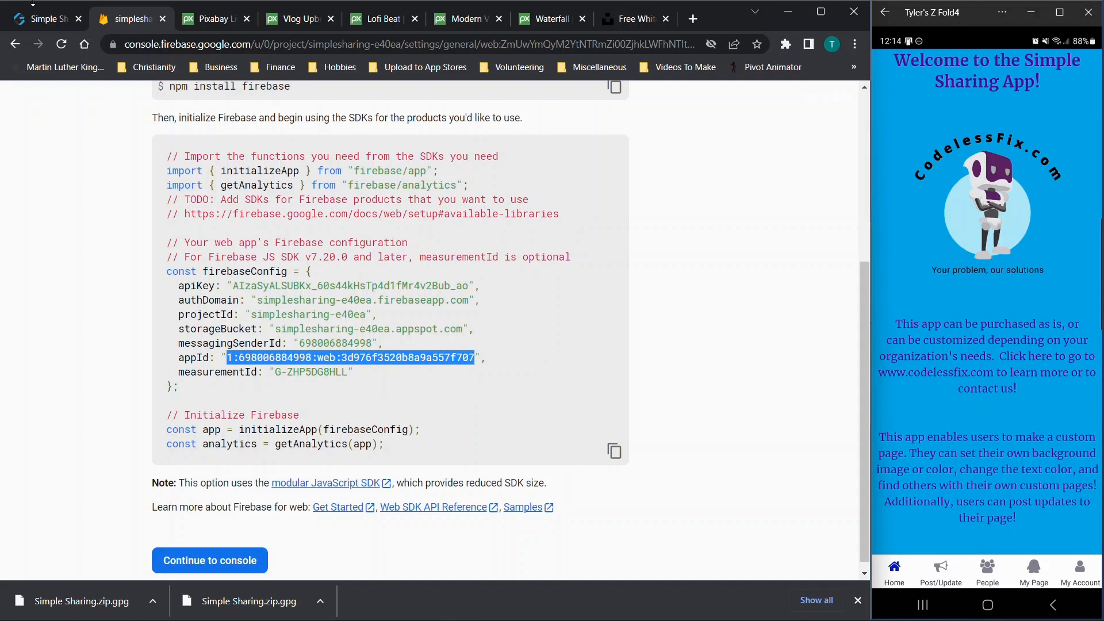
{"action": "left_click", "coordinate": [35, 19]}
{"action": "key", "text": "ctrl+v"}
{"action": "scroll", "coordinate": [249, 299], "scroll_direction": "down", "scroll_amount": 2}
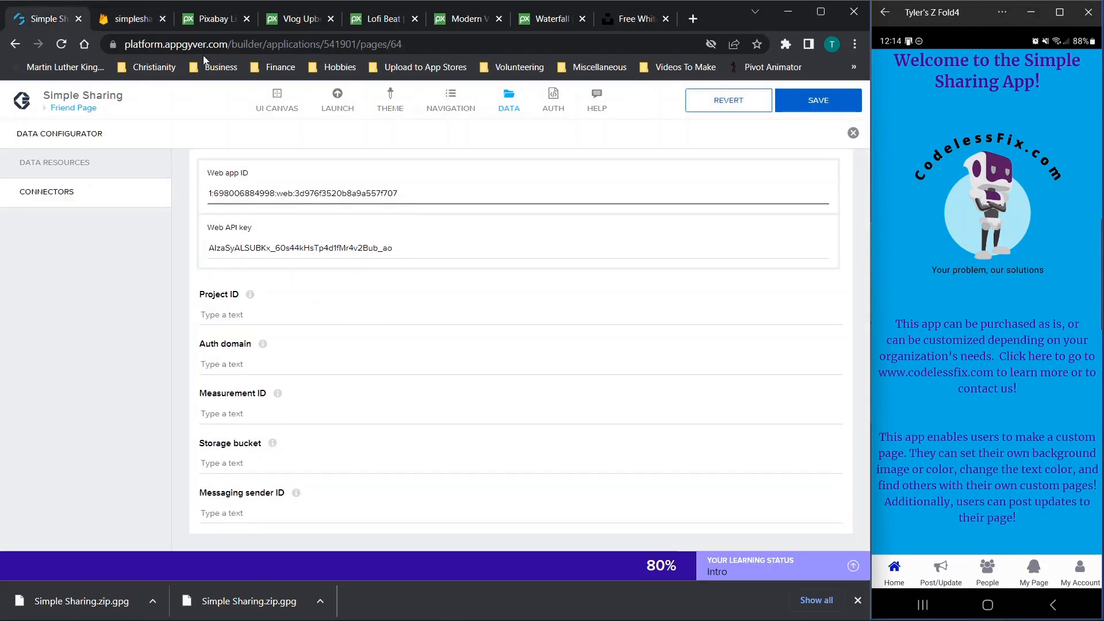
{"action": "left_click", "coordinate": [133, 18]}
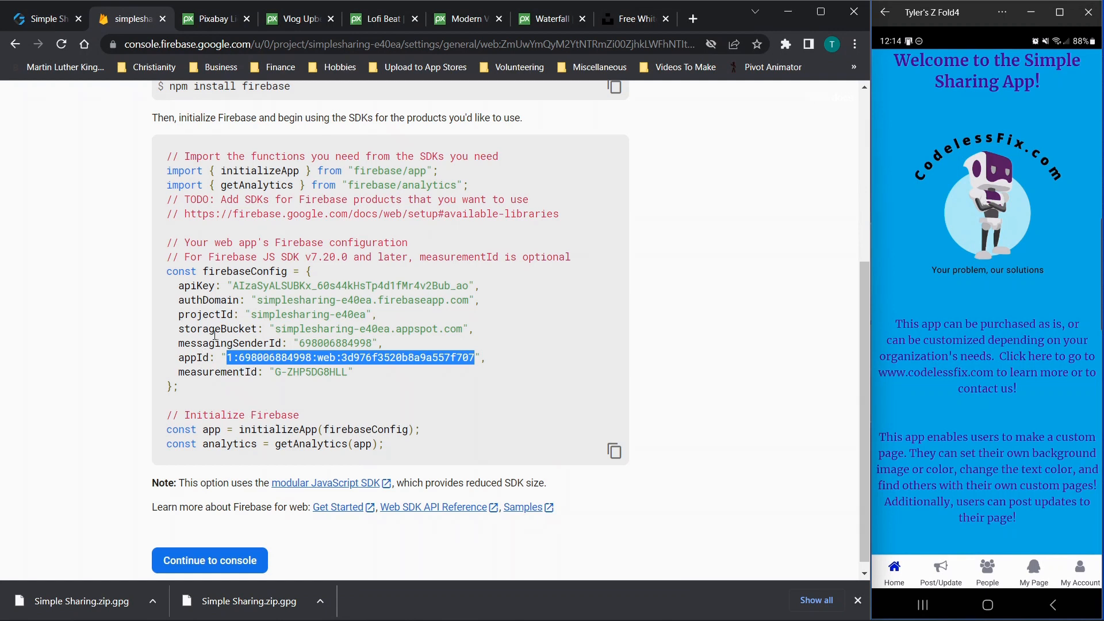
{"action": "left_click_drag", "start_coordinate": [252, 314], "coordinate": [364, 311]}
{"action": "key", "text": "ctrl+c"}
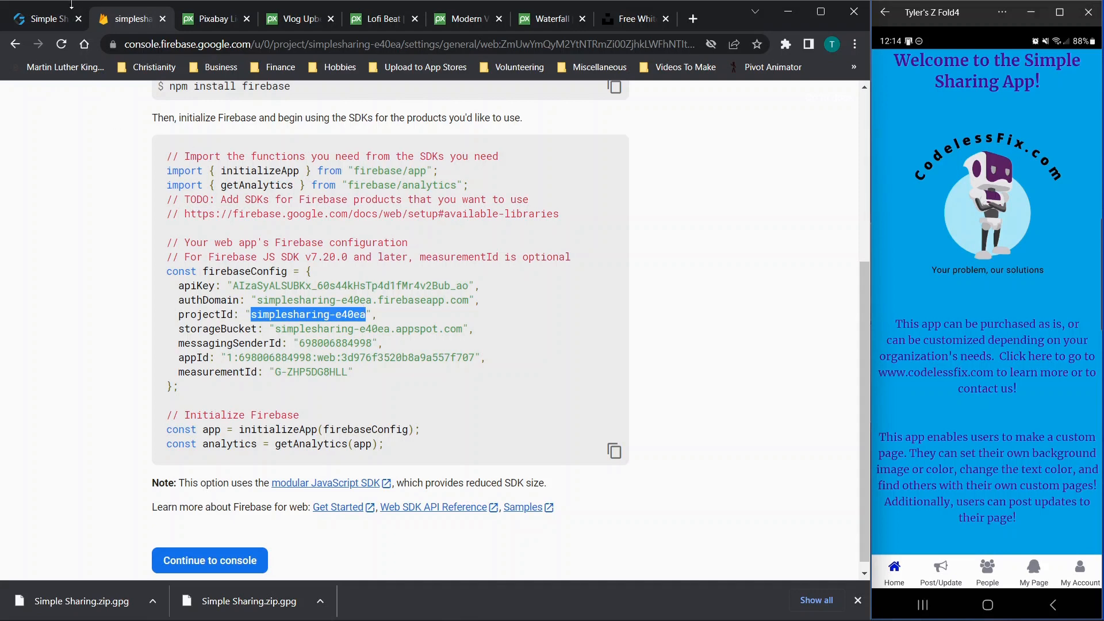
{"action": "left_click", "coordinate": [58, 18]}
Fill Project ID with simplesharing-e40ea and Auth domain with the config's authDomain
{"action": "left_click", "coordinate": [280, 318]}
{"action": "key", "text": "ctrl+v"}
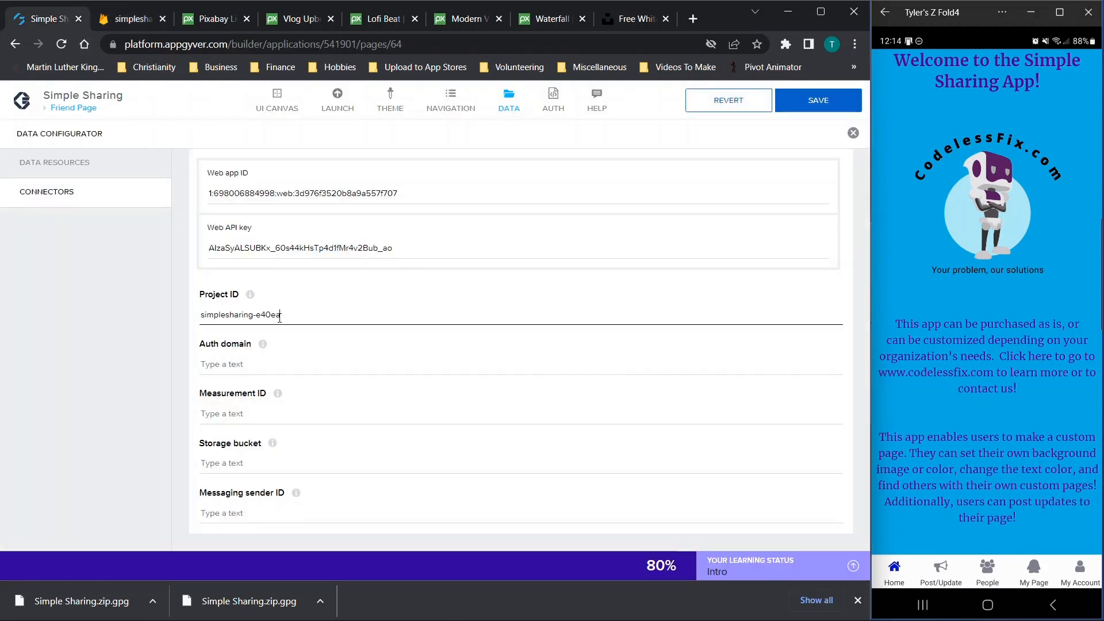
{"action": "left_click", "coordinate": [219, 363]}
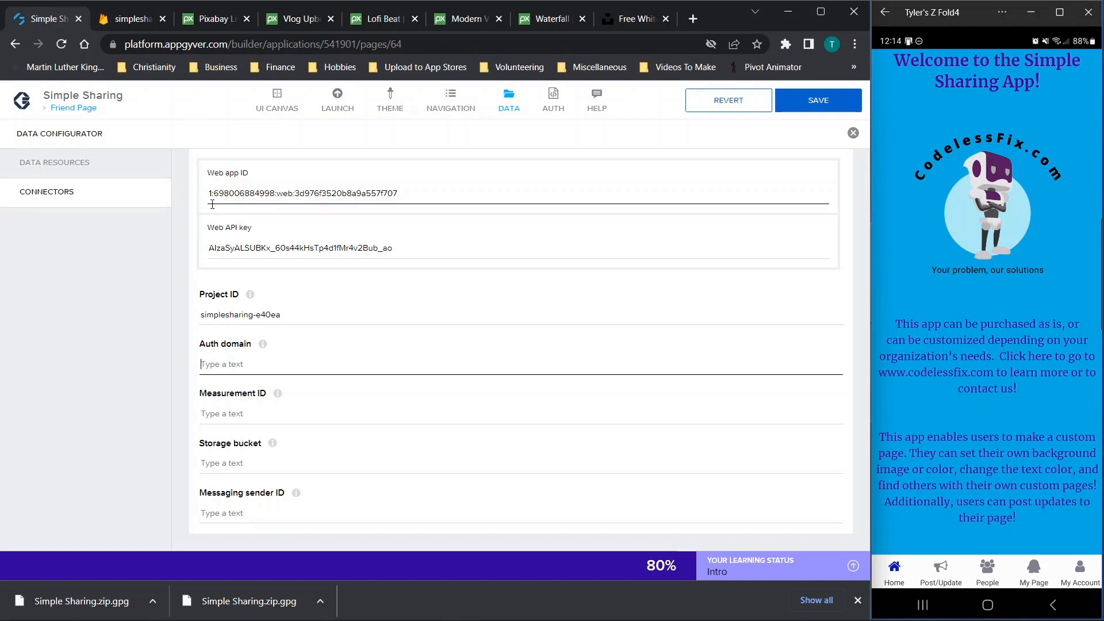
{"action": "left_click", "coordinate": [138, 16]}
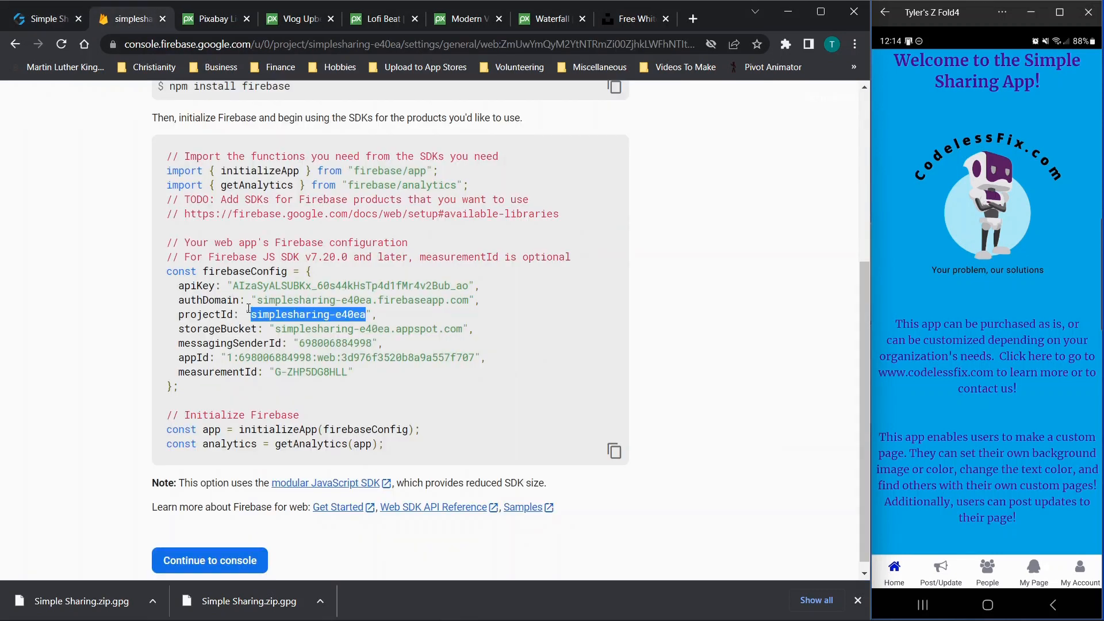
{"action": "left_click_drag", "start_coordinate": [258, 300], "coordinate": [469, 298]}
{"action": "key", "text": "ctrl+c"}
{"action": "left_click", "coordinate": [7, 11]}
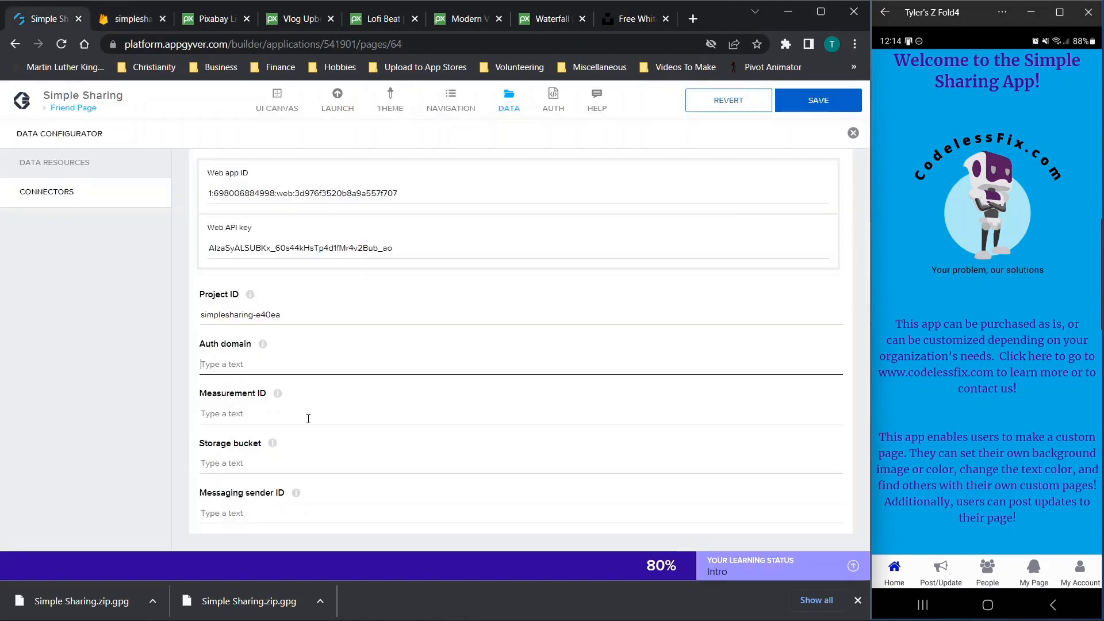
{"action": "key", "text": "ctrl+v"}
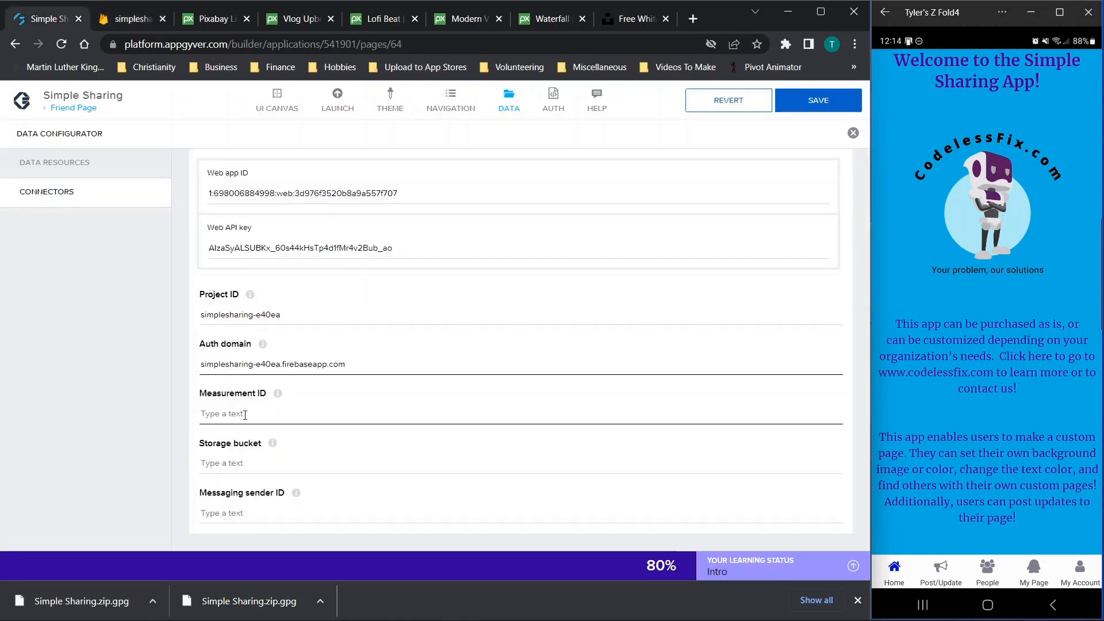
Fill the Measurement ID field with G-ZHP5DG8HLL from the config code
{"action": "left_click", "coordinate": [122, 21]}
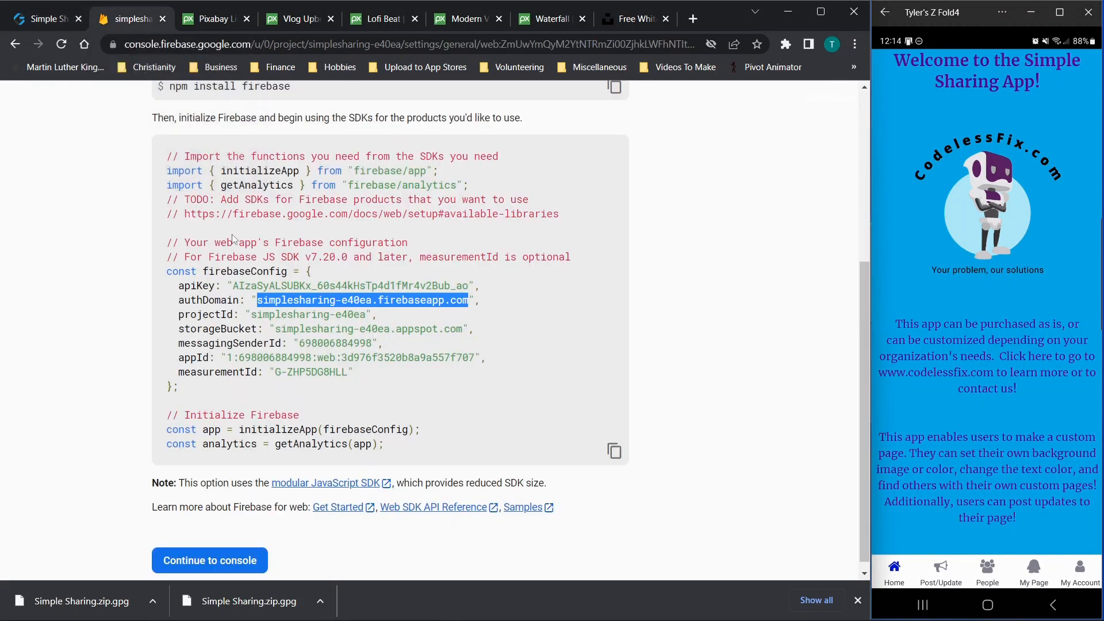
{"action": "left_click_drag", "start_coordinate": [275, 373], "coordinate": [345, 372]}
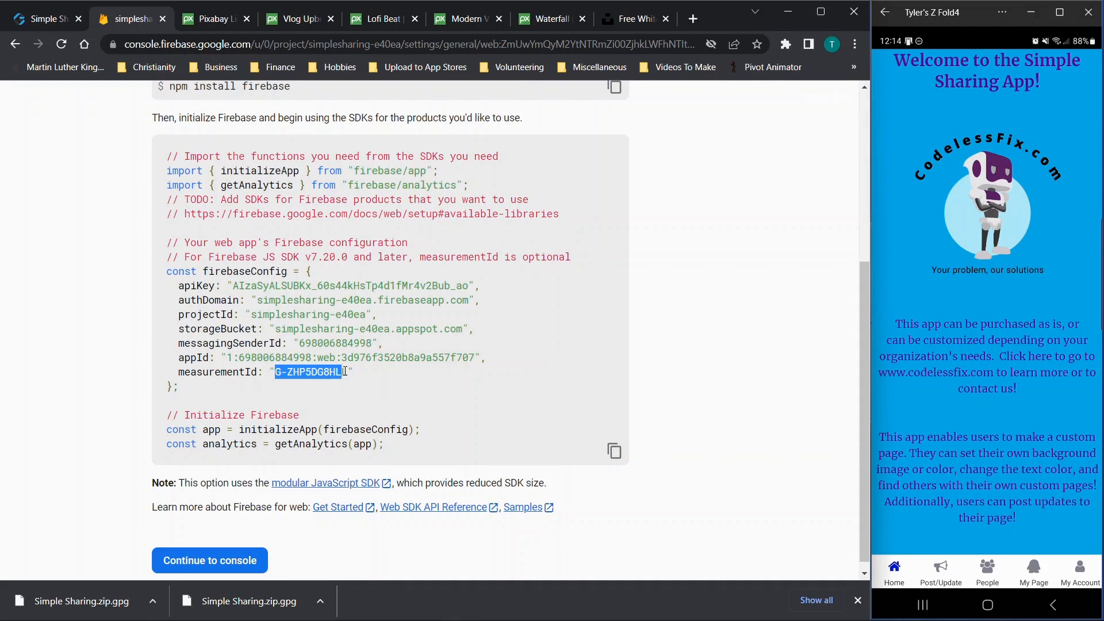
{"action": "left_click", "coordinate": [349, 372]}
{"action": "left_click_drag", "start_coordinate": [351, 371], "coordinate": [278, 371]}
{"action": "key", "text": "ctrl+c"}
{"action": "key", "text": "ctrl+shift+Tab"}
{"action": "left_click", "coordinate": [236, 415]}
{"action": "key", "text": "ctrl+v"}
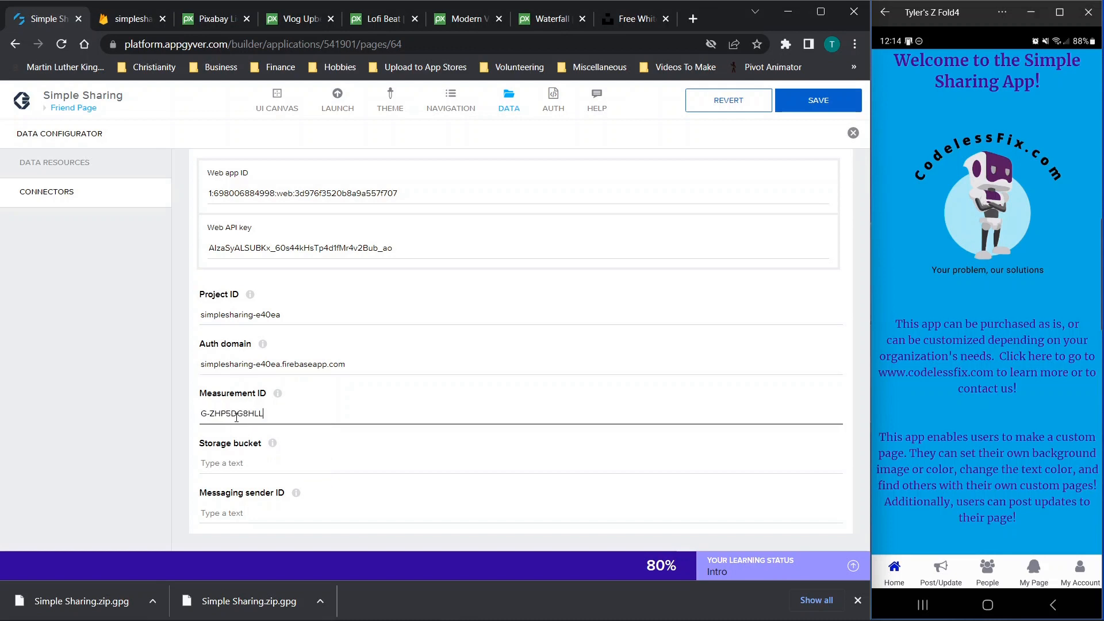
{"action": "left_click", "coordinate": [153, 5]}
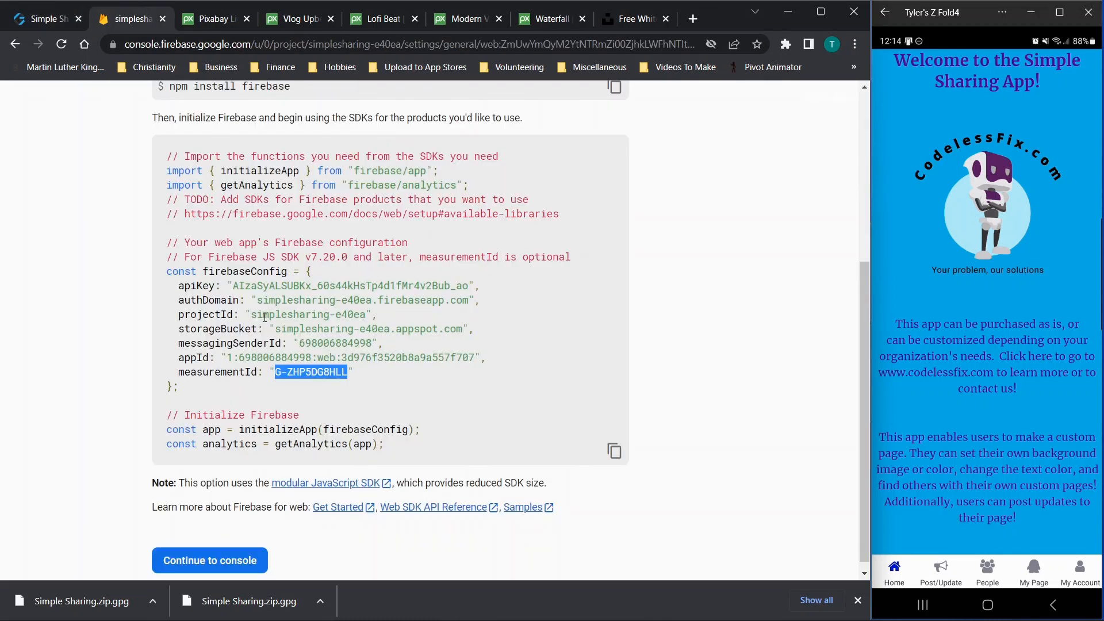
{"action": "left_click_drag", "start_coordinate": [278, 332], "coordinate": [462, 333]}
{"action": "key", "text": "ctrl+c"}
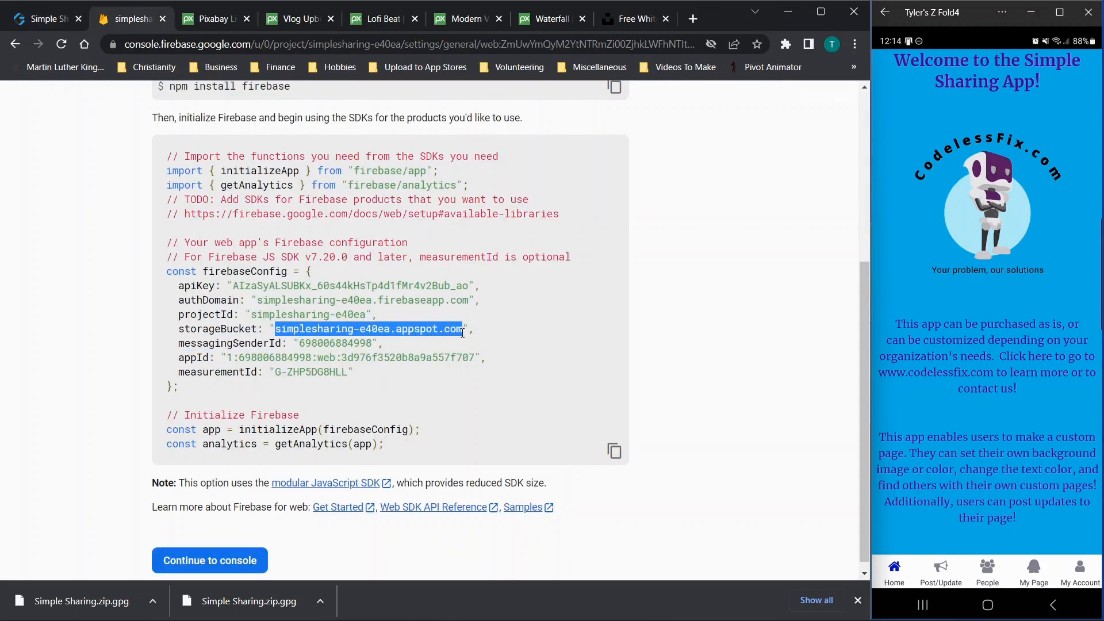
{"action": "left_click", "coordinate": [60, 12]}
{"action": "left_click", "coordinate": [237, 466]}
{"action": "key", "text": "ctrl+v"}
{"action": "left_click", "coordinate": [133, 19]}
{"action": "left_click_drag", "start_coordinate": [300, 342], "coordinate": [371, 345]}
{"action": "key", "text": "ctrl+c"}
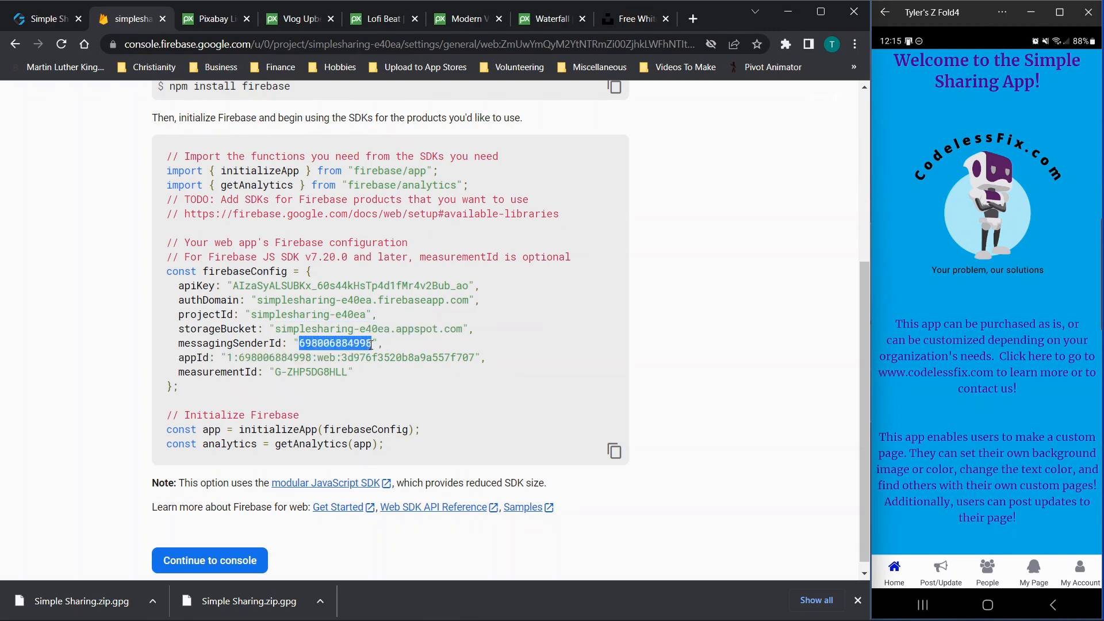
{"action": "left_click", "coordinate": [43, 18]}
{"action": "left_click", "coordinate": [244, 530]}
{"action": "key", "text": "ctrl+v"}
{"action": "scroll", "coordinate": [431, 350], "scroll_direction": "up", "scroll_amount": 6}
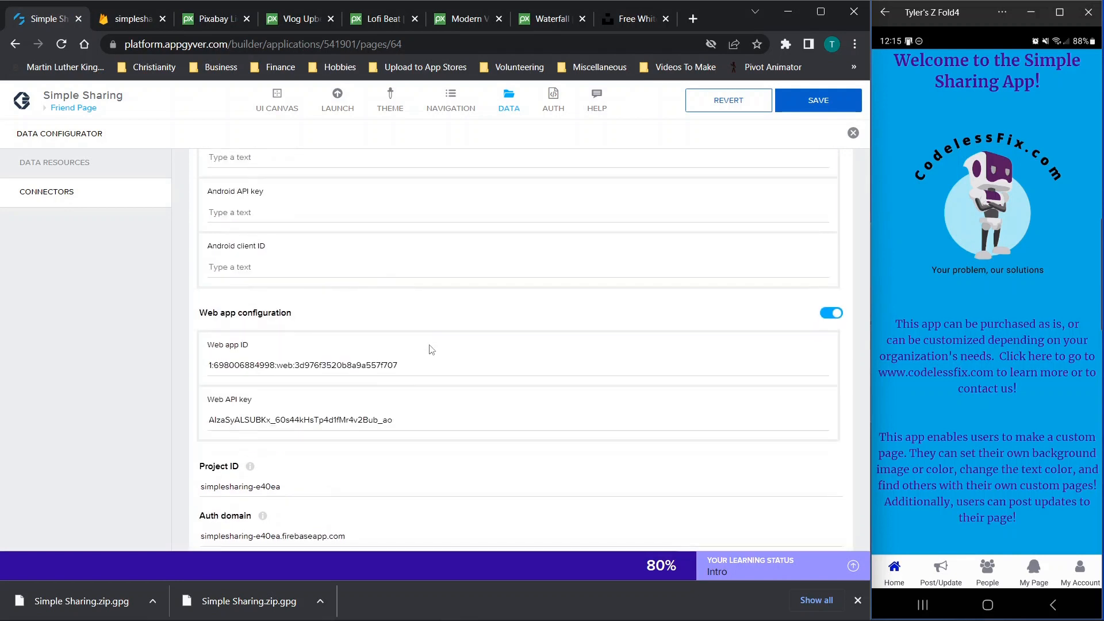
Leave the Firebase web config code and continue to the console
{"action": "scroll", "coordinate": [431, 350], "scroll_direction": "up", "scroll_amount": 2}
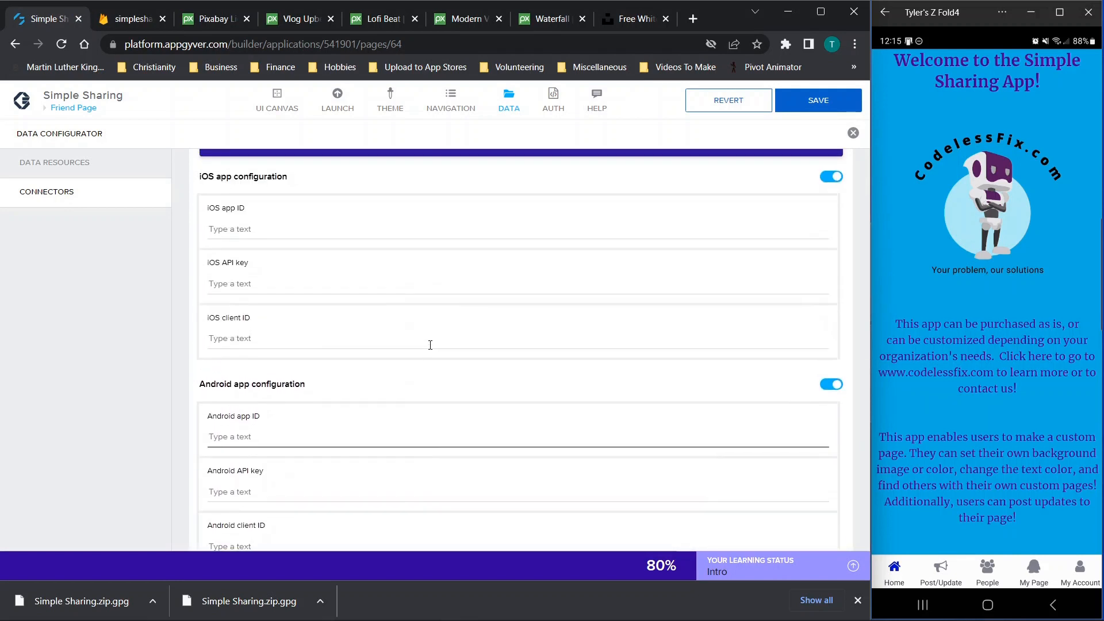
{"action": "scroll", "coordinate": [275, 422], "scroll_direction": "down", "scroll_amount": 1}
{"action": "scroll", "coordinate": [276, 421], "scroll_direction": "up", "scroll_amount": 1}
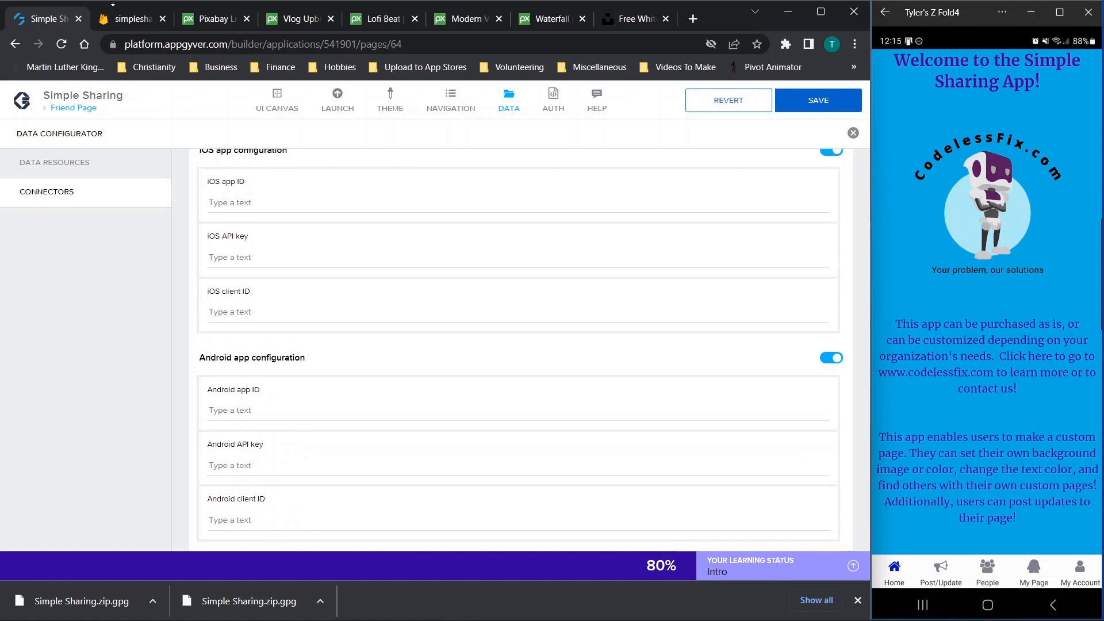
{"action": "left_click", "coordinate": [133, 21]}
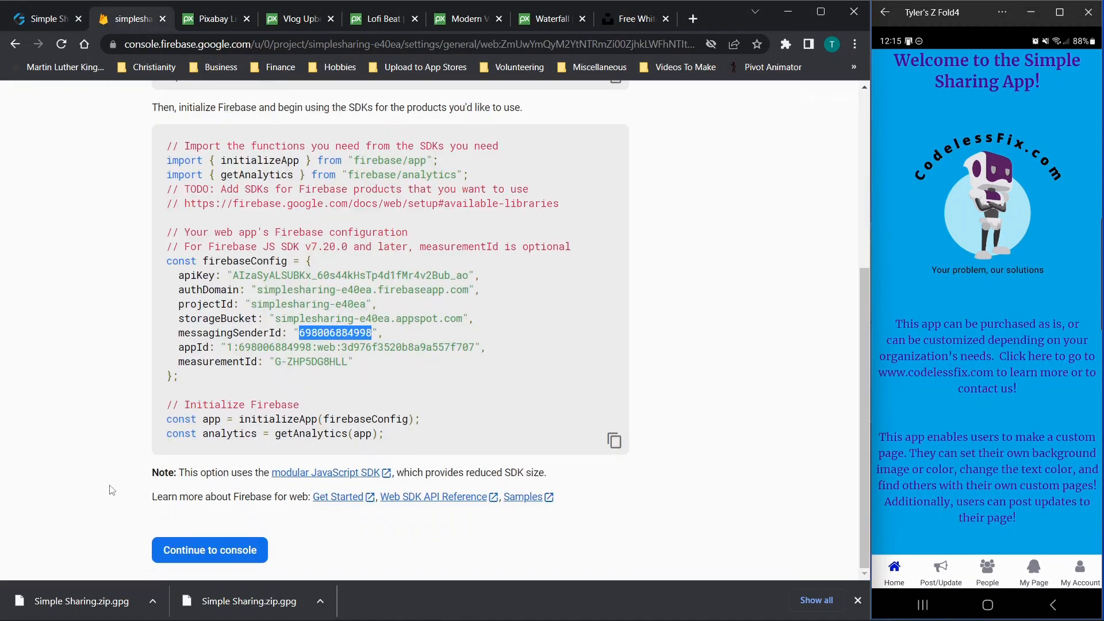
{"action": "left_click", "coordinate": [183, 550]}
{"action": "scroll", "coordinate": [494, 415], "scroll_direction": "down", "scroll_amount": 7}
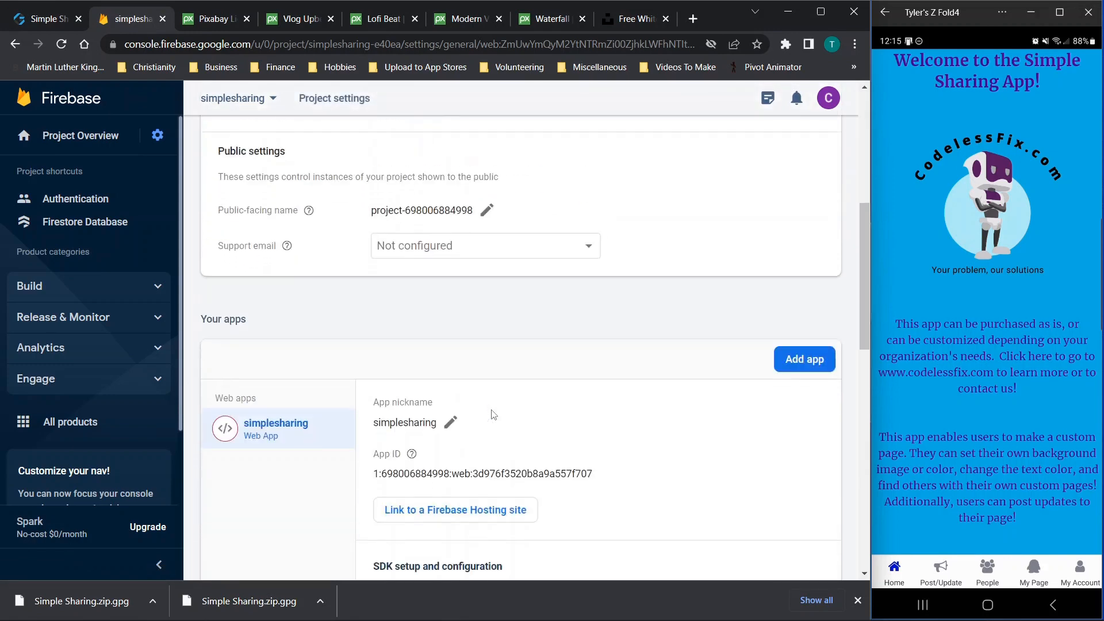
{"action": "scroll", "coordinate": [494, 415], "scroll_direction": "up", "scroll_amount": 7}
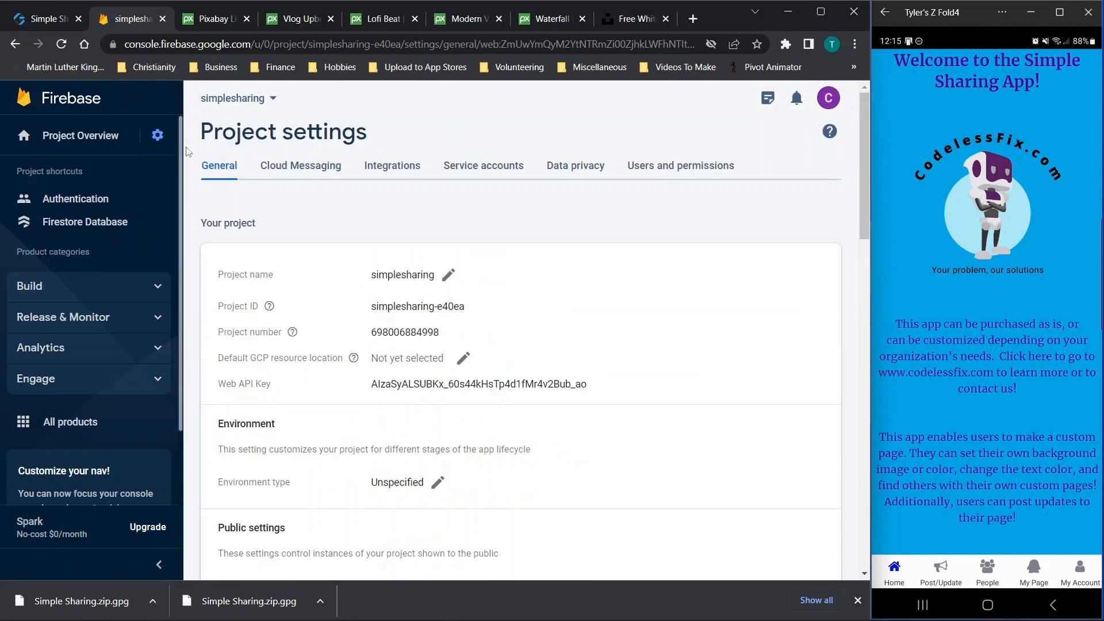
Open the simplesharing project settings and start adding a new app
{"action": "left_click", "coordinate": [83, 225]}
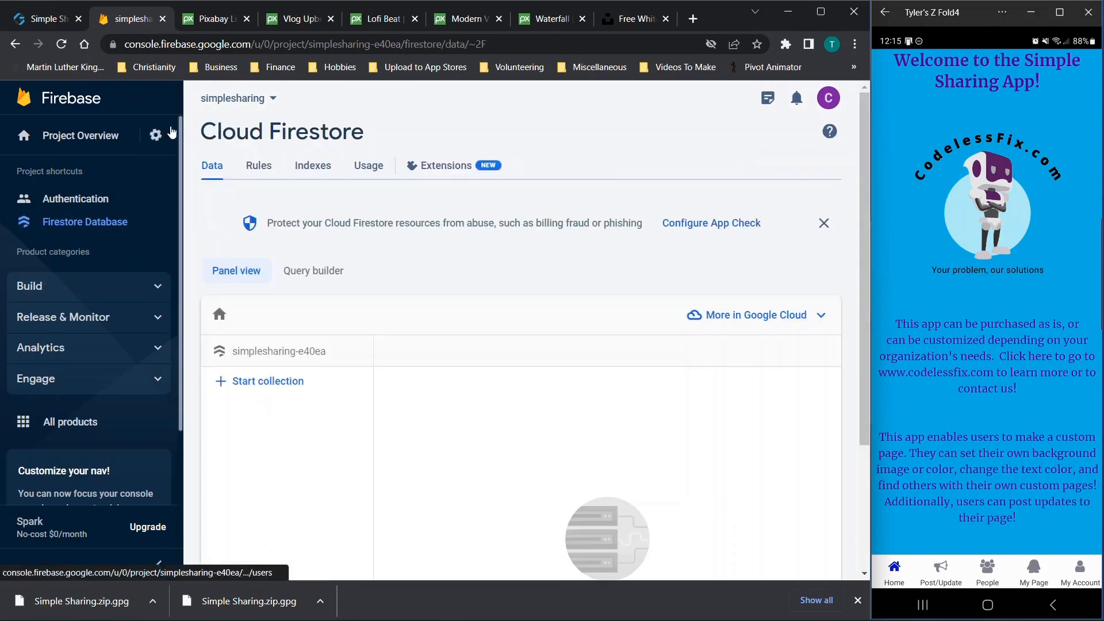
{"action": "left_click", "coordinate": [137, 136]}
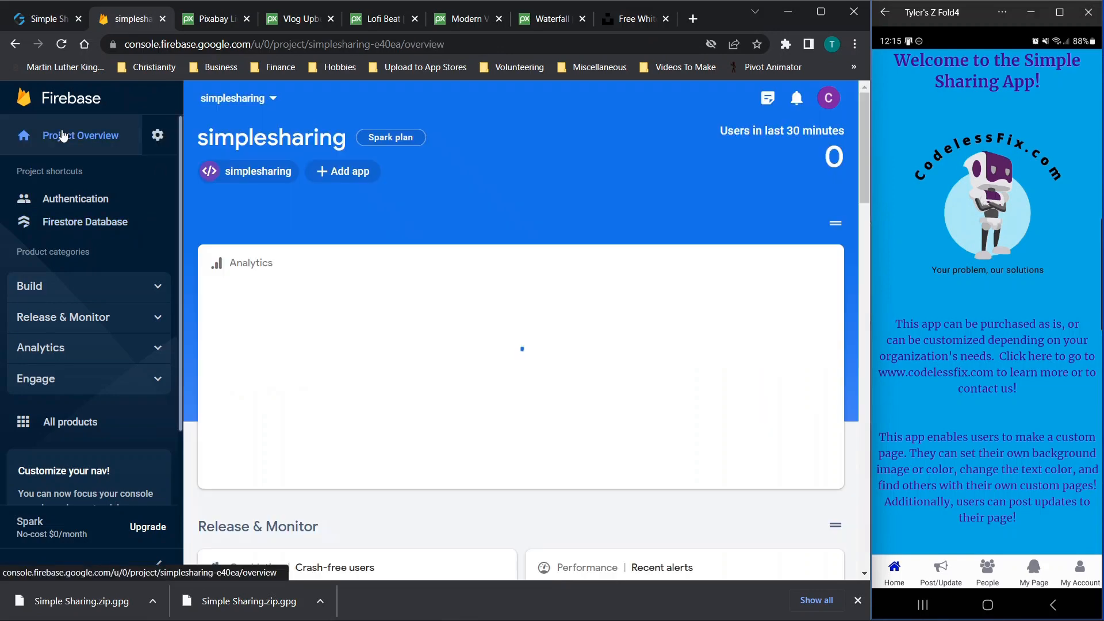
{"action": "left_click", "coordinate": [157, 135]}
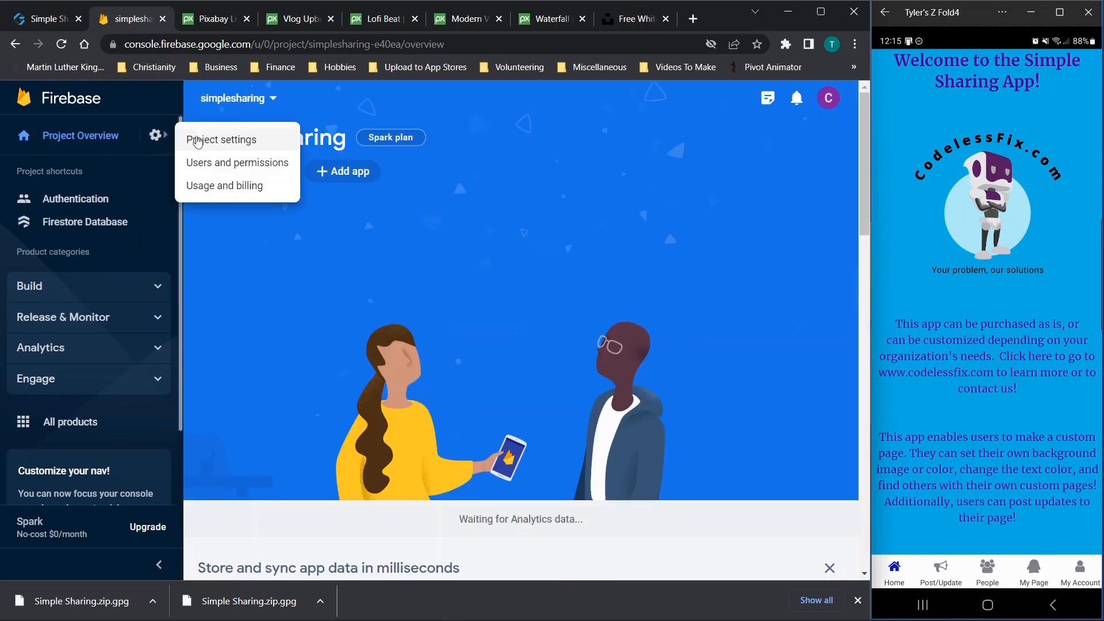
{"action": "left_click", "coordinate": [216, 140]}
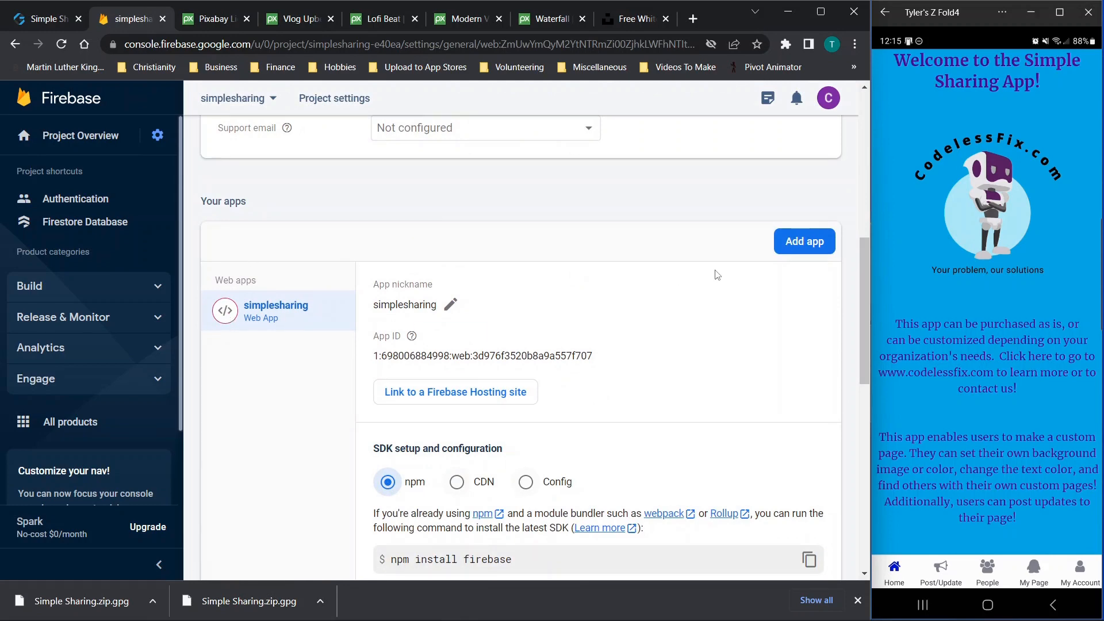
{"action": "left_click", "coordinate": [779, 249]}
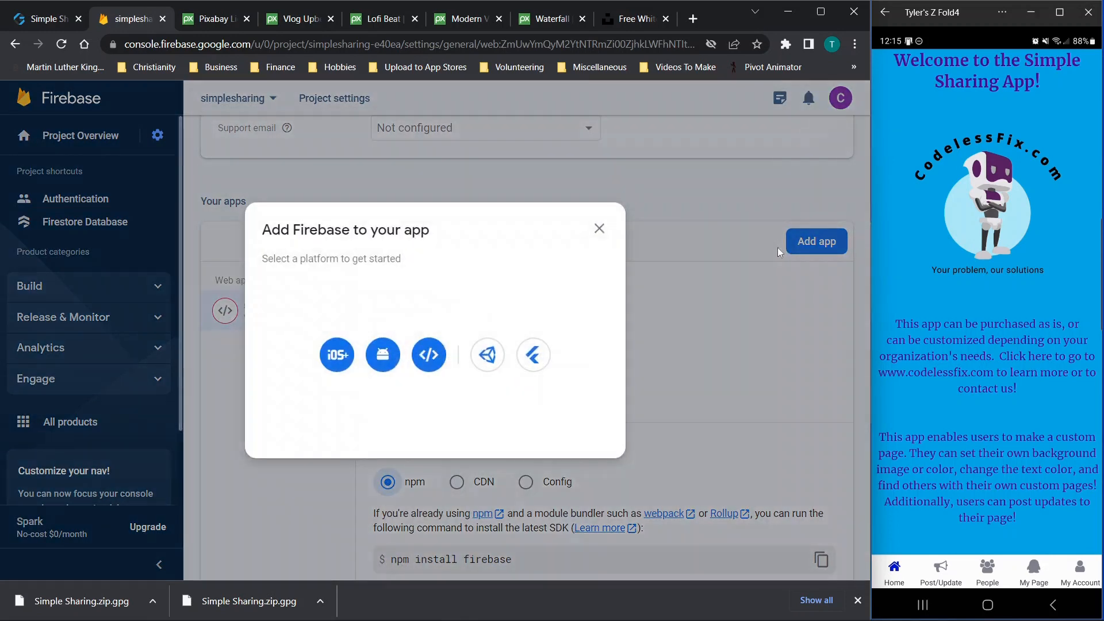
Register an iOS+ app with bundle ID com.codelessfix.testingsharing and download GoogleService-Info.plist
{"action": "left_click", "coordinate": [337, 354]}
{"action": "left_click", "coordinate": [177, 260]}
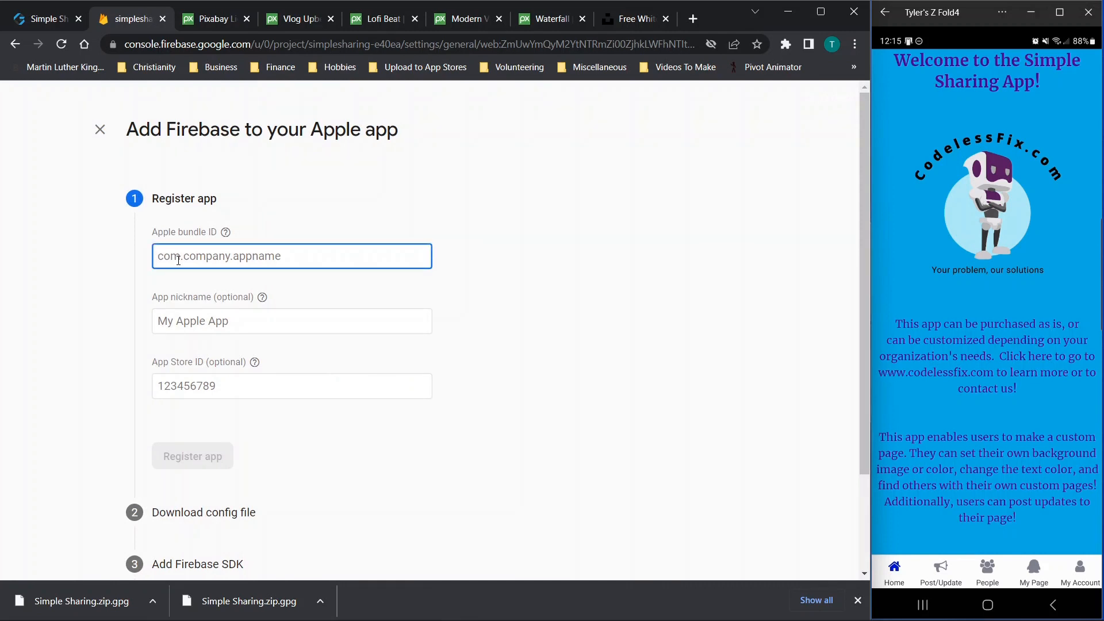
{"action": "type", "text": "com"}
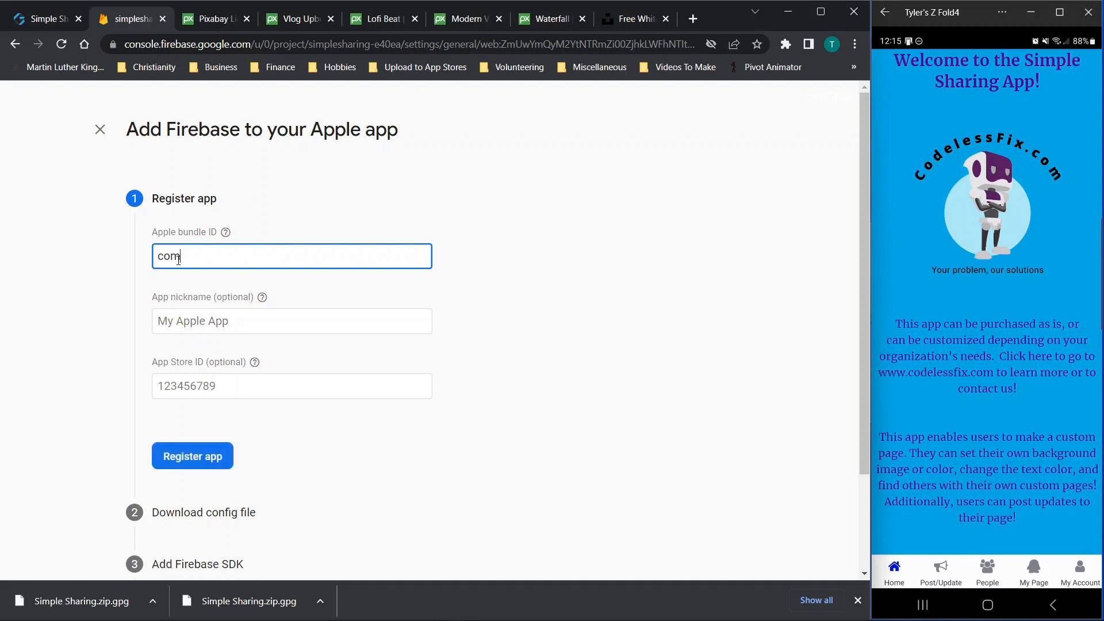
{"action": "type", "text": ".codelessfix.testingsharing"}
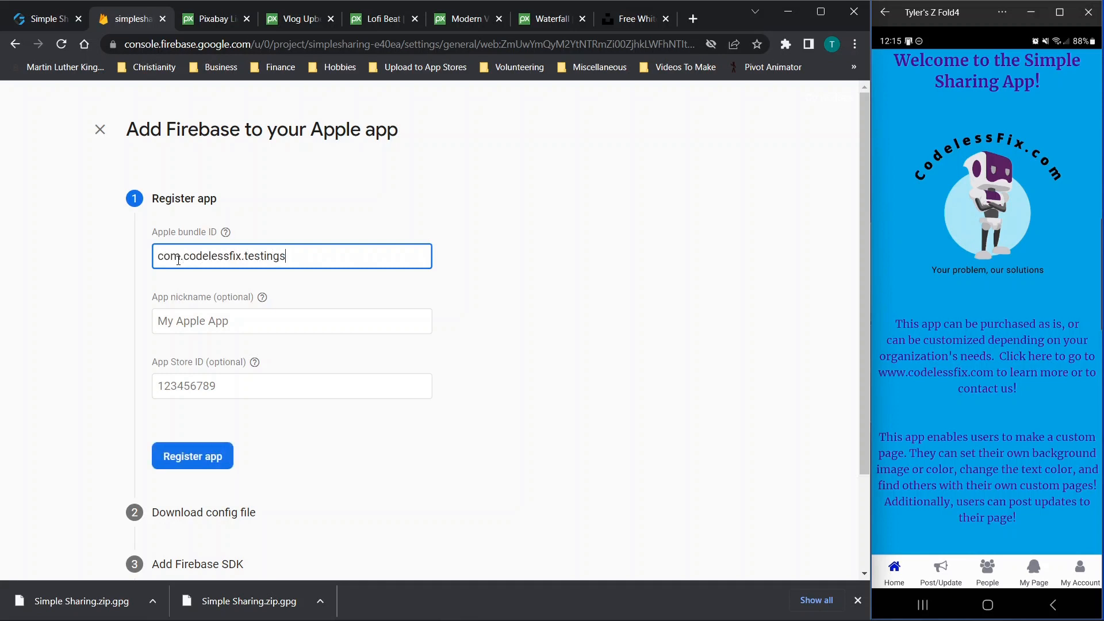
{"action": "left_click", "coordinate": [196, 315]}
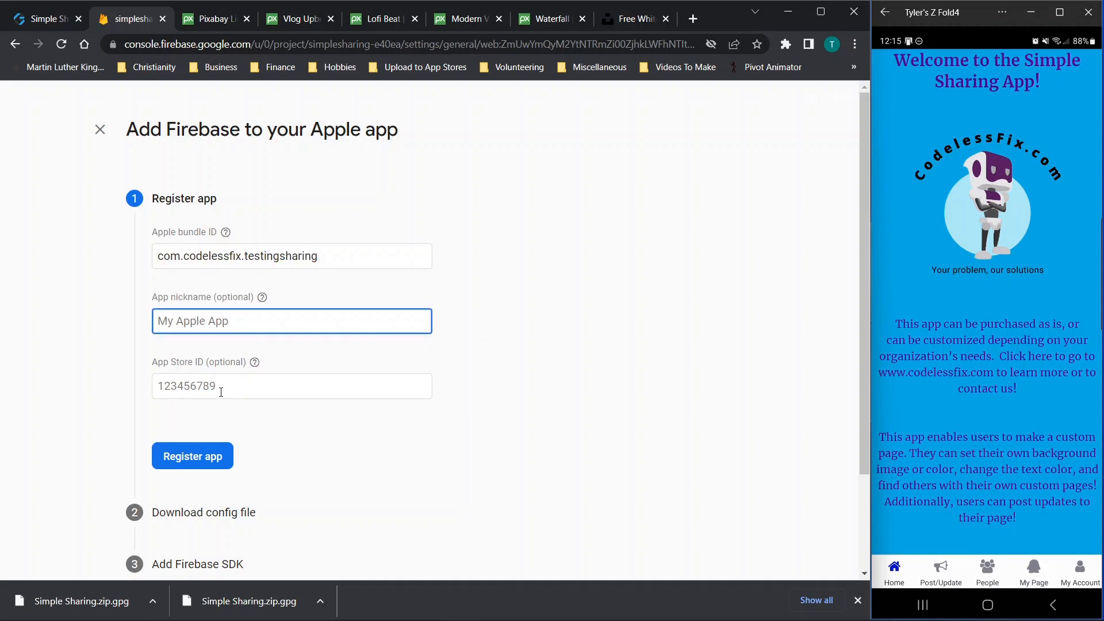
{"action": "scroll", "coordinate": [219, 386], "scroll_direction": "down", "scroll_amount": 1}
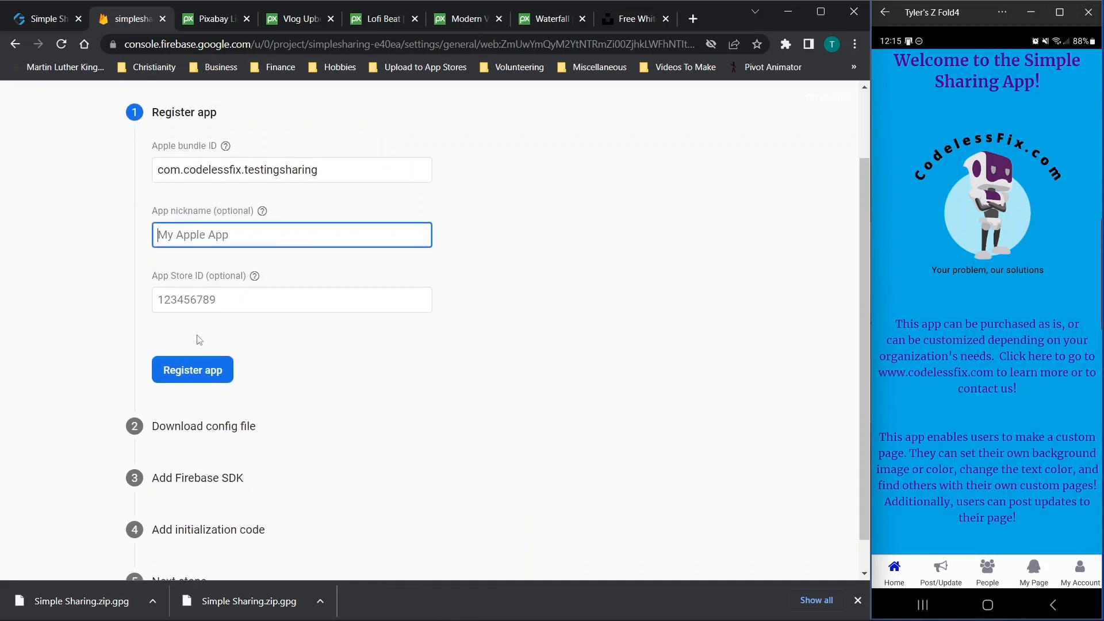
{"action": "left_click", "coordinate": [198, 370]}
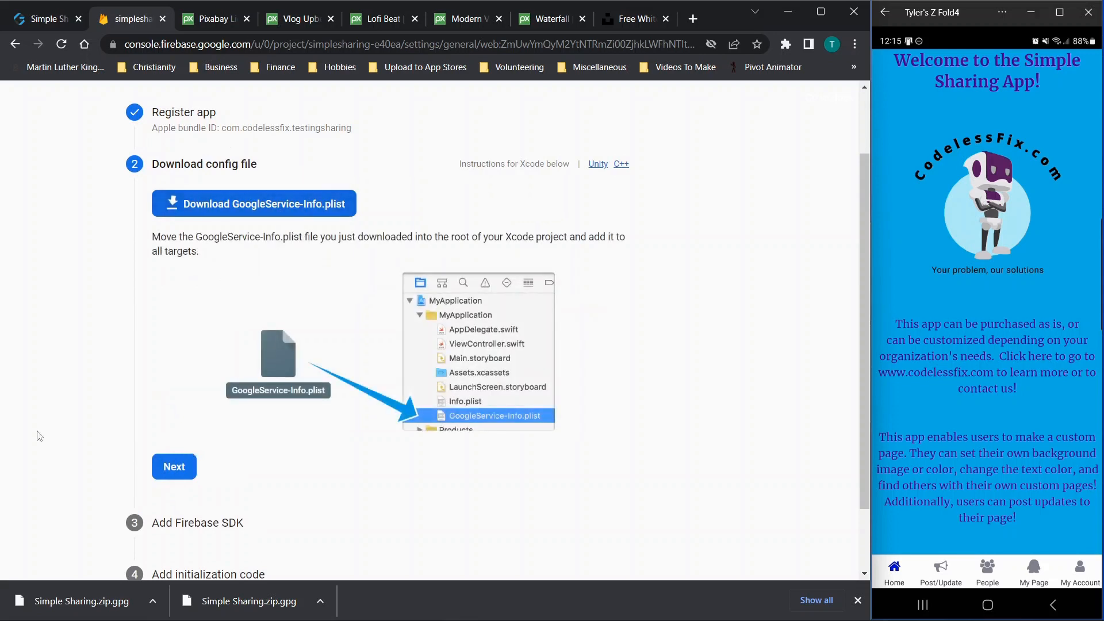
{"action": "left_click", "coordinate": [171, 203]}
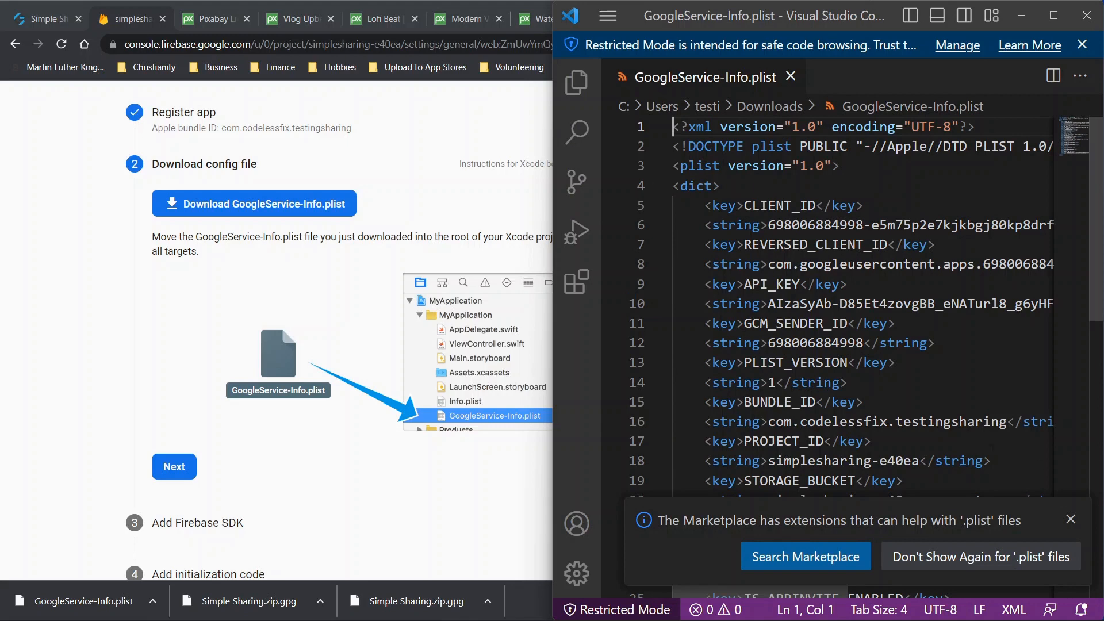
Dismiss the plist extensions notice and select the CLIENT_ID value on line 5 of GoogleService-Info.plist
{"action": "left_click", "coordinate": [1070, 519]}
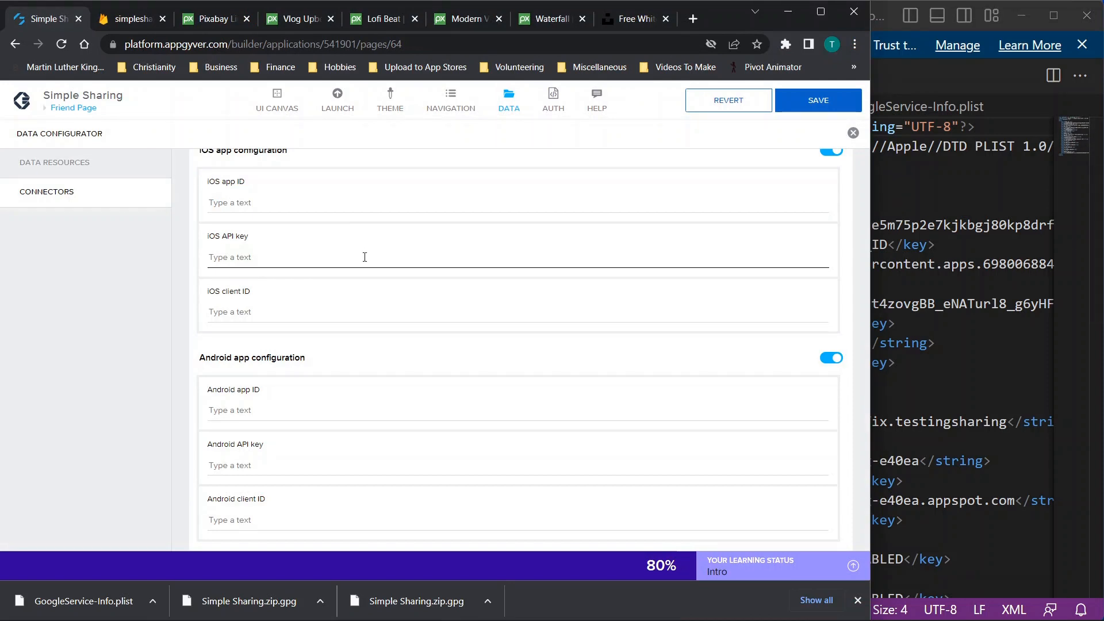
{"action": "scroll", "coordinate": [364, 256], "scroll_direction": "up", "scroll_amount": 1}
{"action": "scroll", "coordinate": [365, 257], "scroll_direction": "down", "scroll_amount": 1}
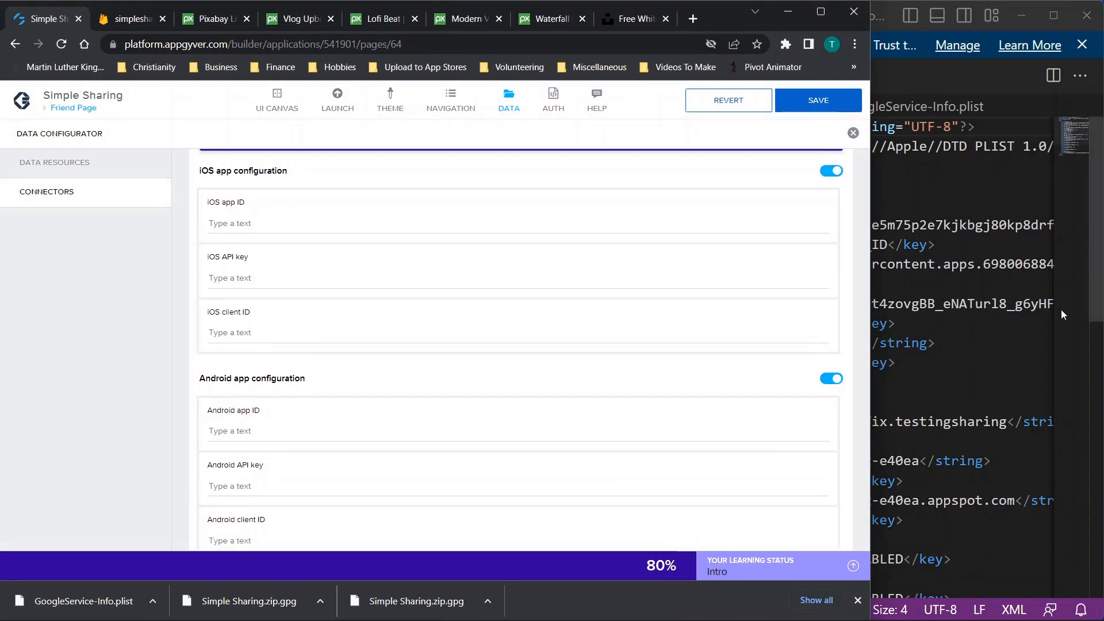
{"action": "left_click", "coordinate": [1075, 134]}
{"action": "left_click", "coordinate": [985, 304]}
{"action": "scroll", "coordinate": [815, 238], "scroll_direction": "right", "scroll_amount": 3}
{"action": "scroll", "coordinate": [815, 238], "scroll_direction": "left", "scroll_amount": 3}
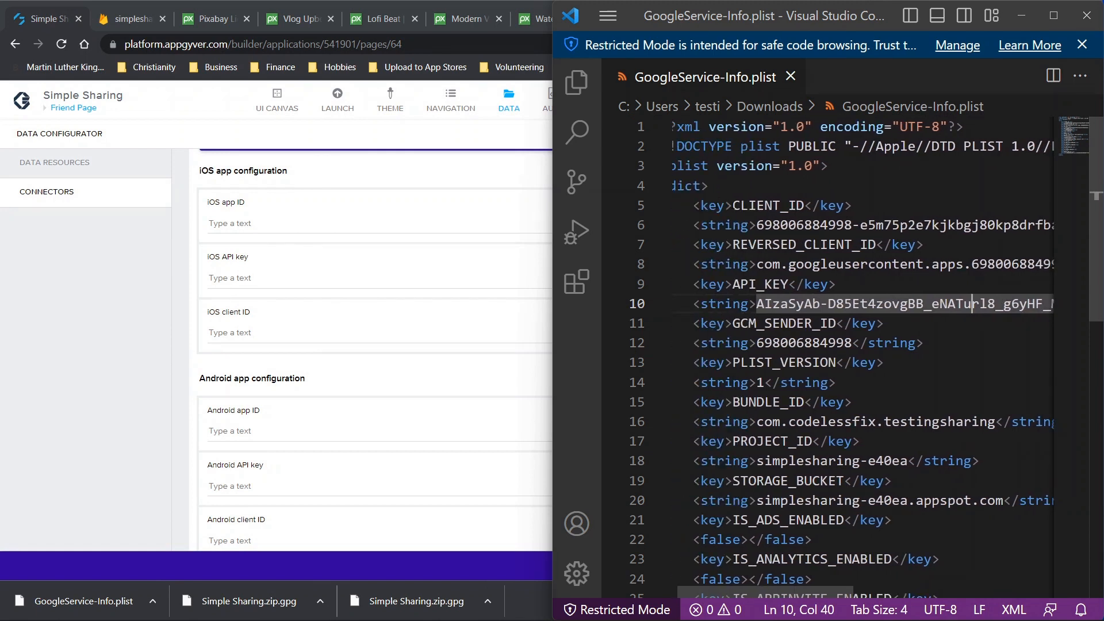
{"action": "left_click_drag", "start_coordinate": [734, 205], "coordinate": [805, 205]}
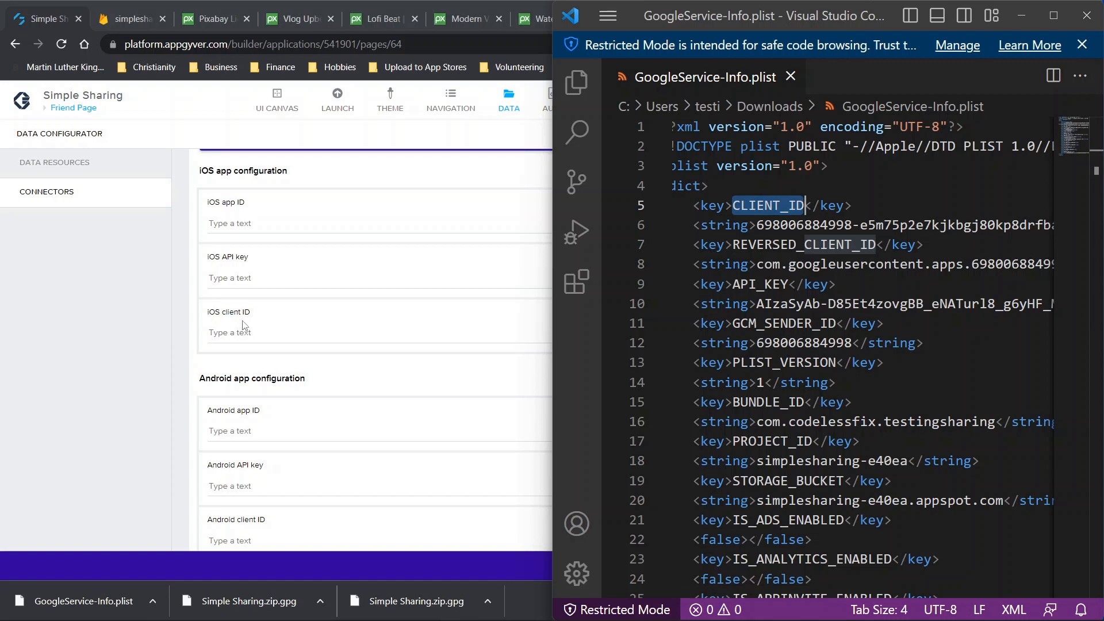
Search the plist for 'api' and select the API_KEY string on line 10
{"action": "left_click", "coordinate": [830, 284]}
{"action": "key", "text": "ctrl+f"}
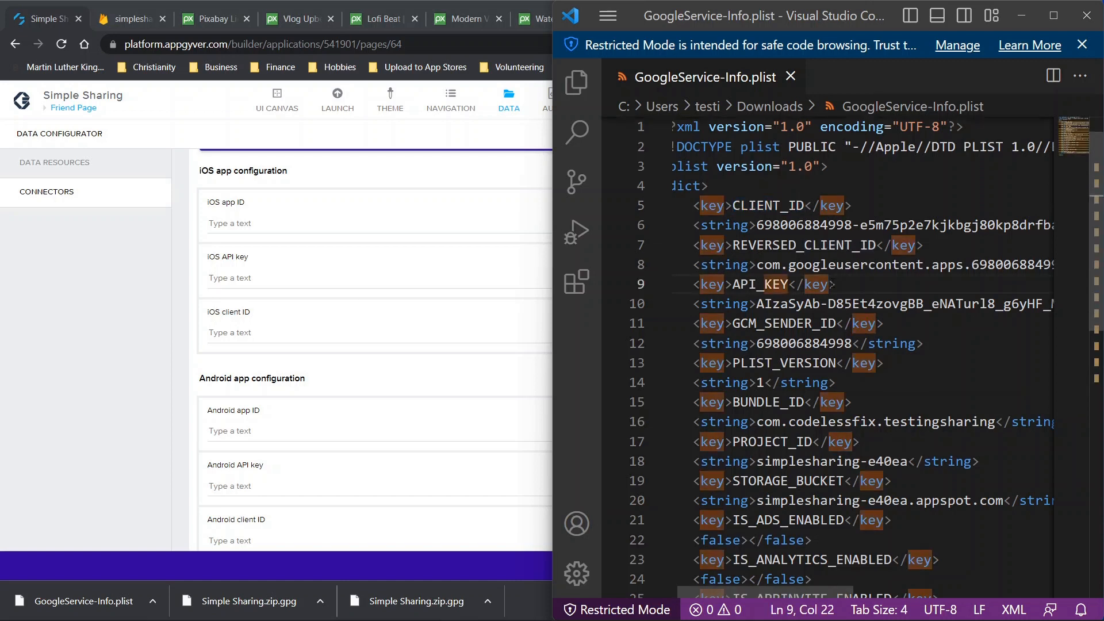
{"action": "type", "text": "api"}
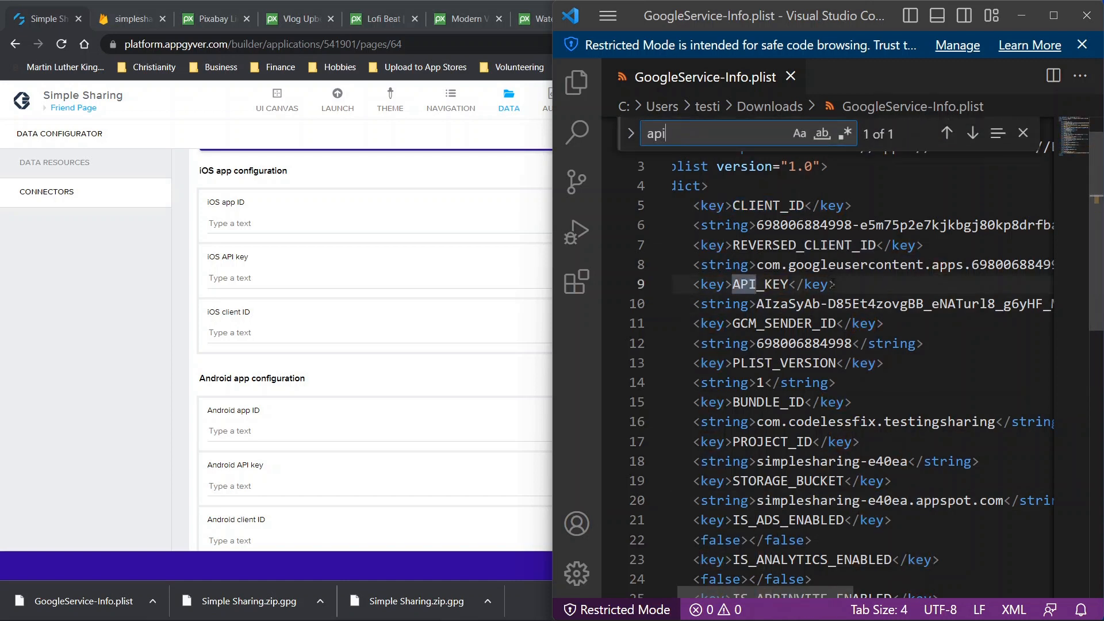
{"action": "left_click", "coordinate": [756, 303]}
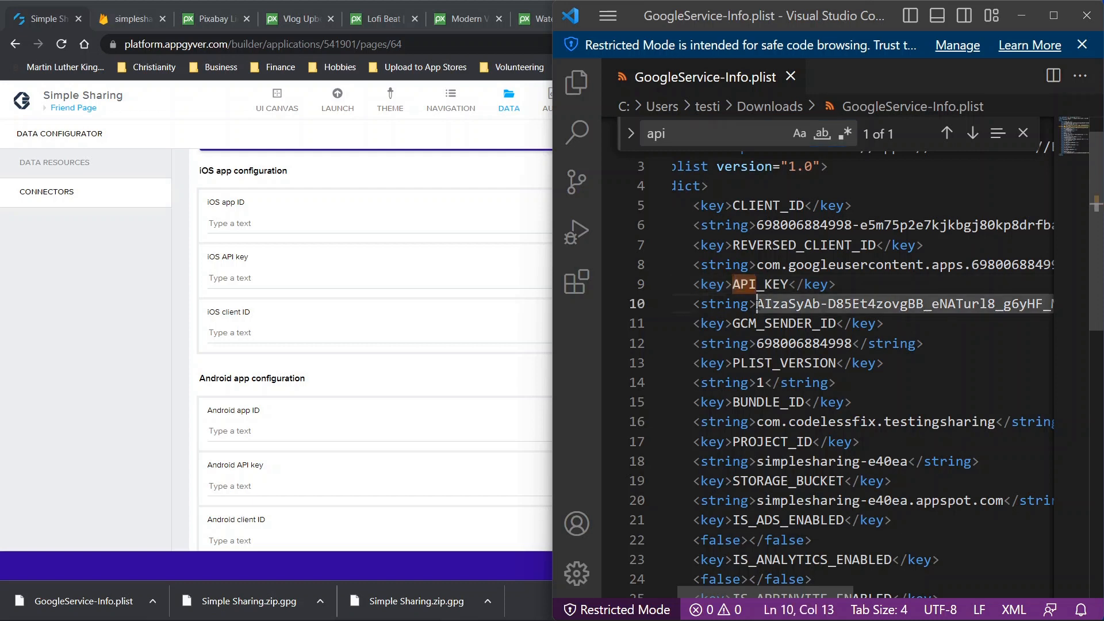
{"action": "left_click", "coordinate": [1022, 134]}
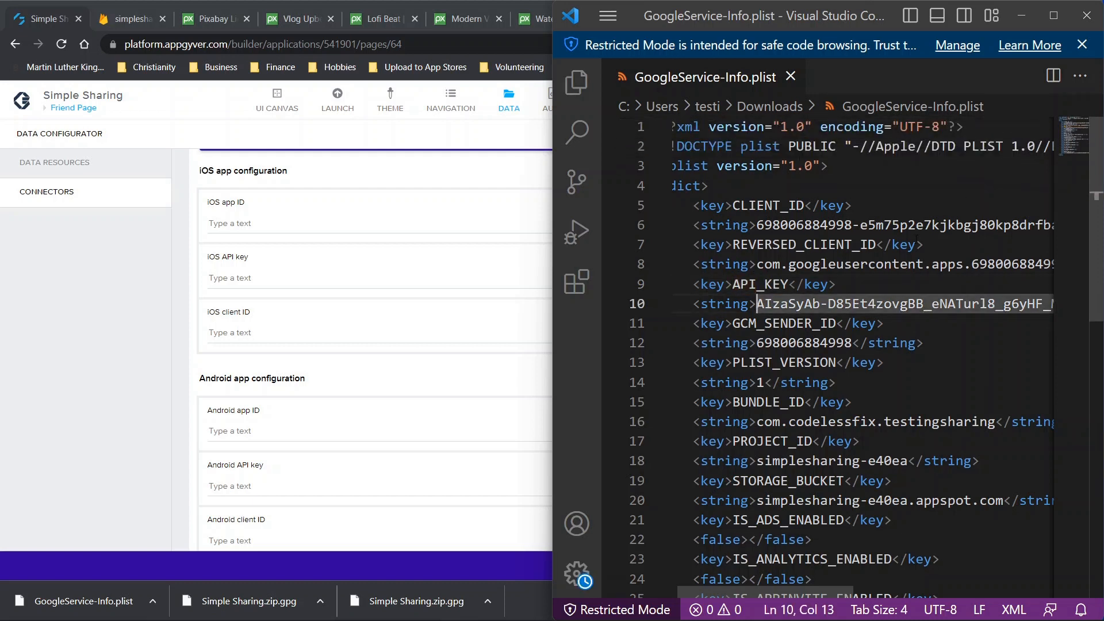
{"action": "scroll", "coordinate": [737, 292], "scroll_direction": "right", "scroll_amount": 2}
{"action": "scroll", "coordinate": [736, 292], "scroll_direction": "left", "scroll_amount": 2}
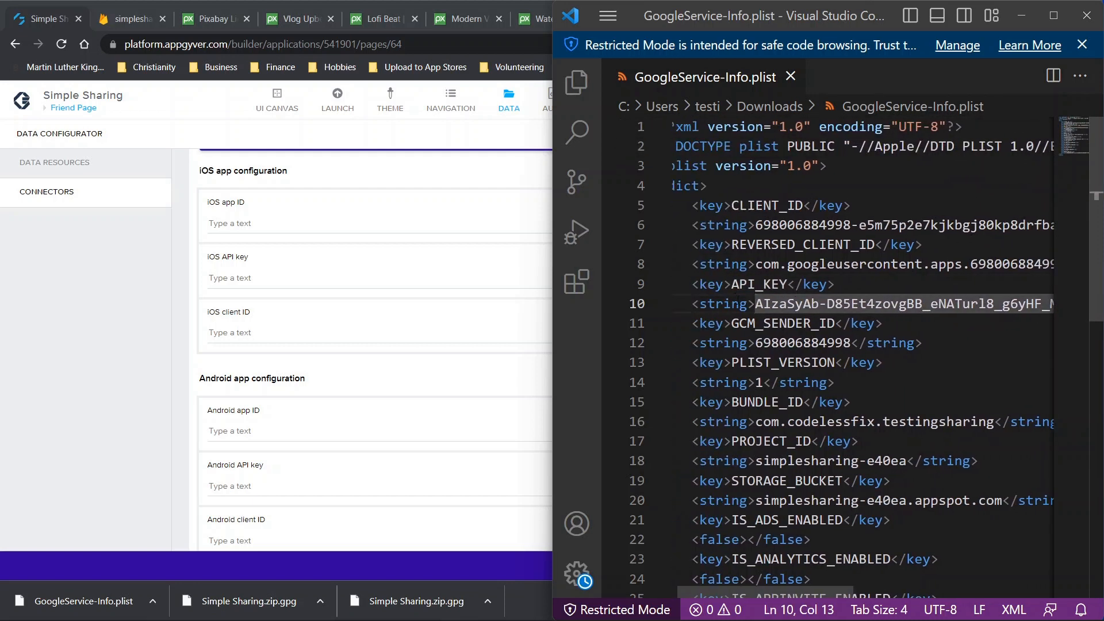
{"action": "left_click_drag", "start_coordinate": [740, 304], "coordinate": [707, 303]}
{"action": "scroll", "coordinate": [712, 303], "scroll_direction": "right", "scroll_amount": 2}
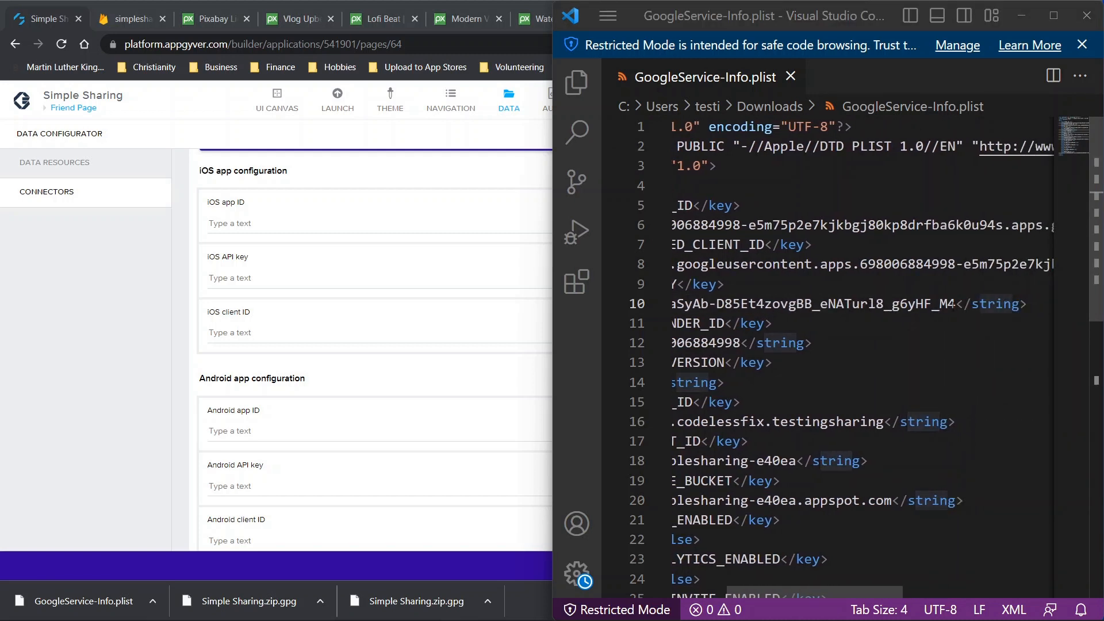
{"action": "left_click_drag", "start_coordinate": [954, 304], "coordinate": [770, 305]}
{"action": "scroll", "coordinate": [847, 360], "scroll_direction": "right", "scroll_amount": 2}
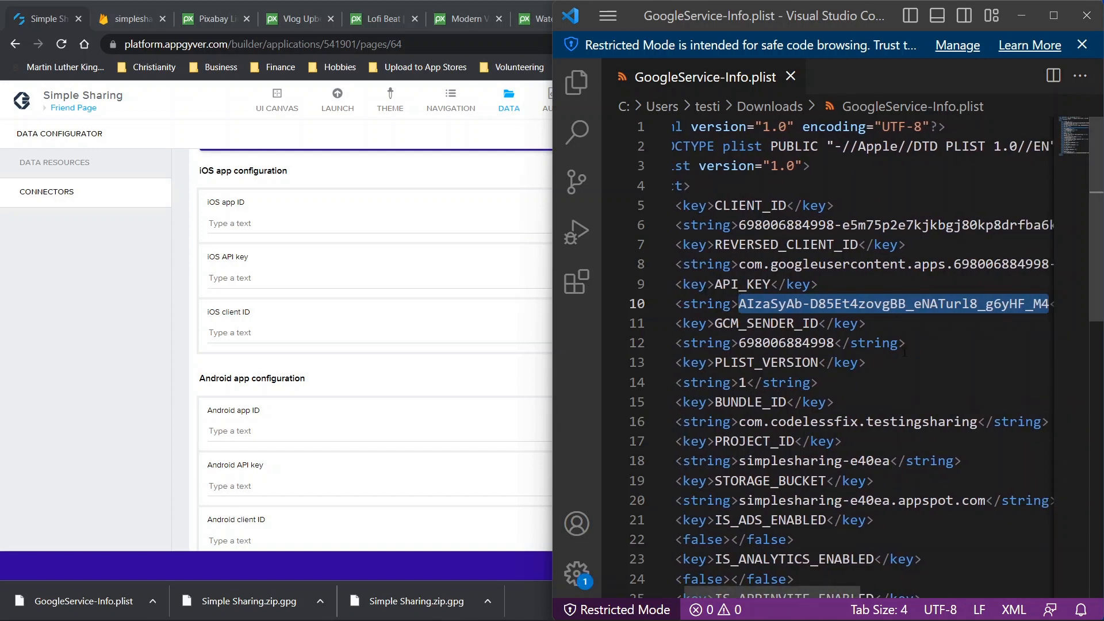
{"action": "scroll", "coordinate": [905, 352], "scroll_direction": "down", "scroll_amount": 1}
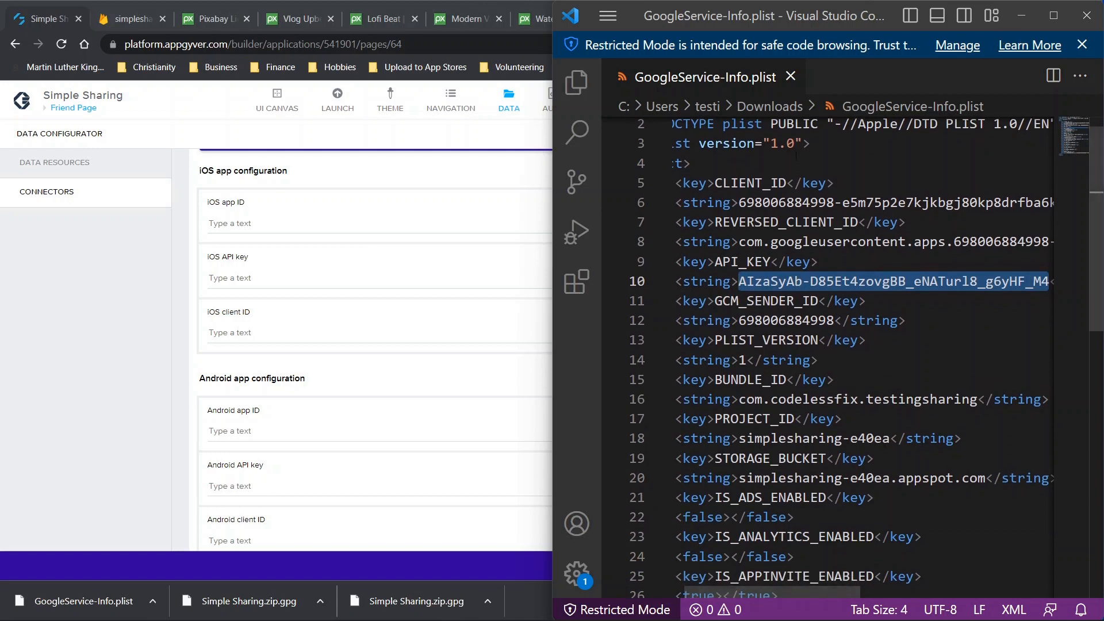
Search the plist for 'app' and step through its 7 matches to GOOGLE_APP_ID
{"action": "key", "text": "ctrl+f"}
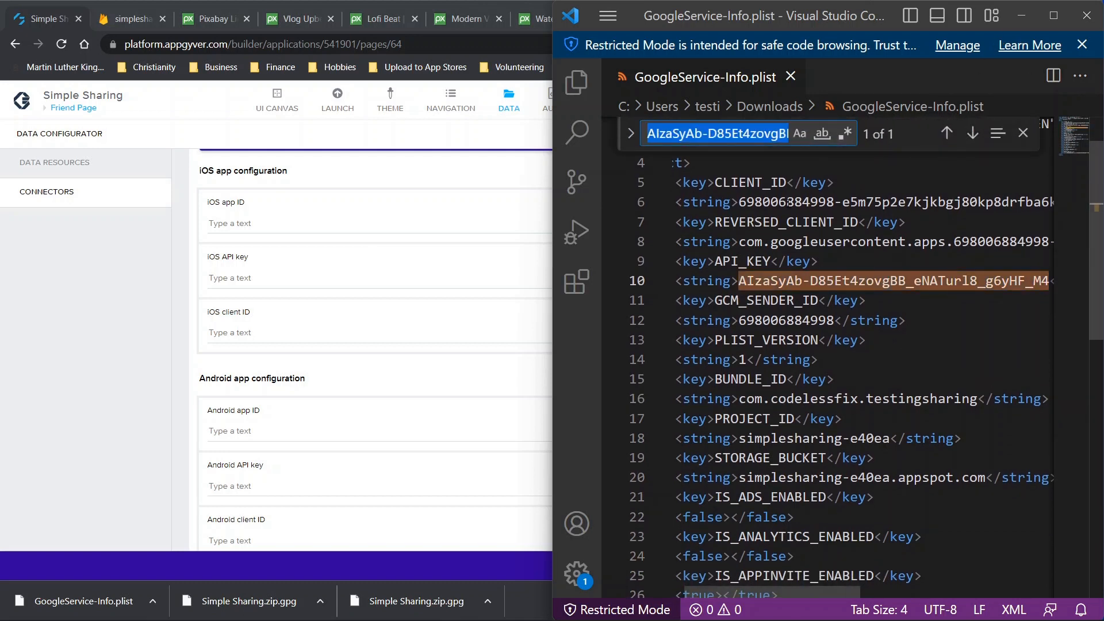
{"action": "type", "text": "app"}
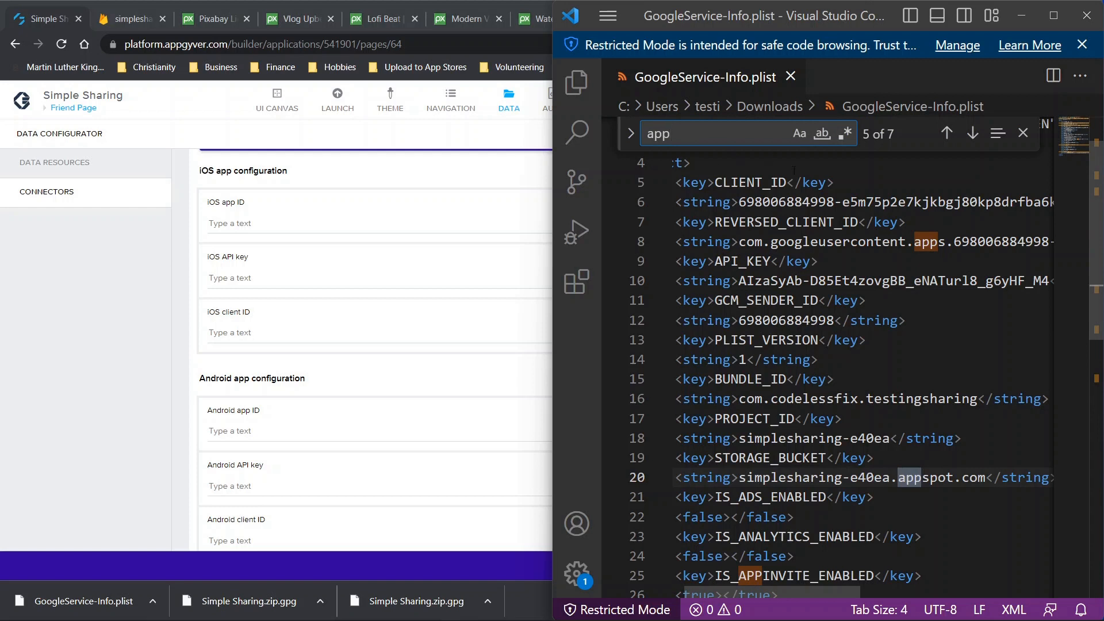
{"action": "left_click", "coordinate": [947, 133]}
{"action": "scroll", "coordinate": [772, 257], "scroll_direction": "left", "scroll_amount": 1}
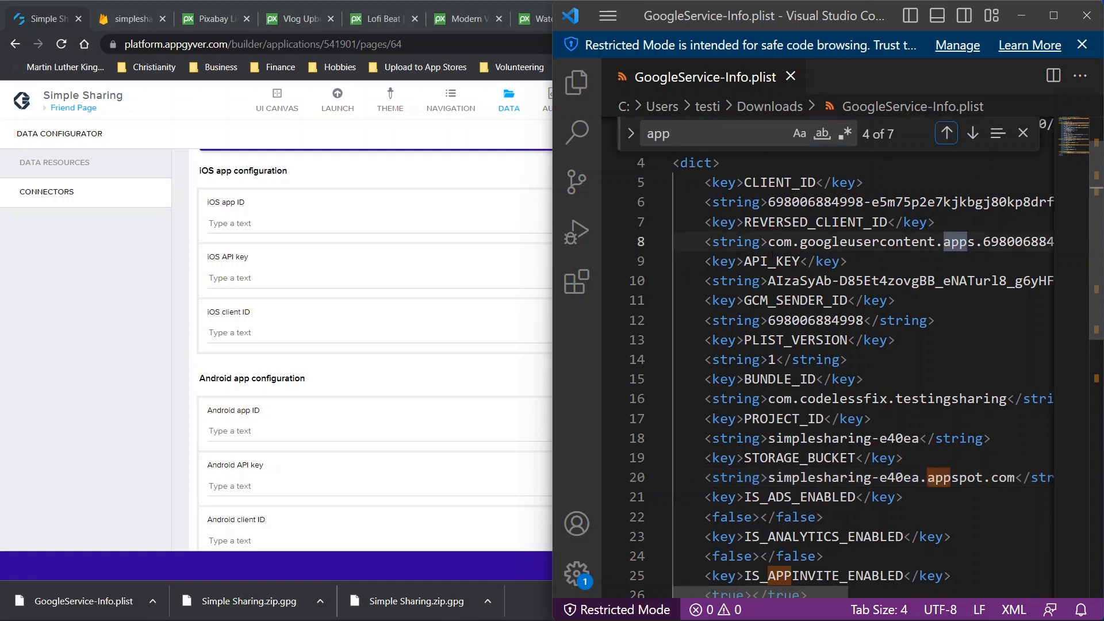
{"action": "left_click", "coordinate": [971, 133]}
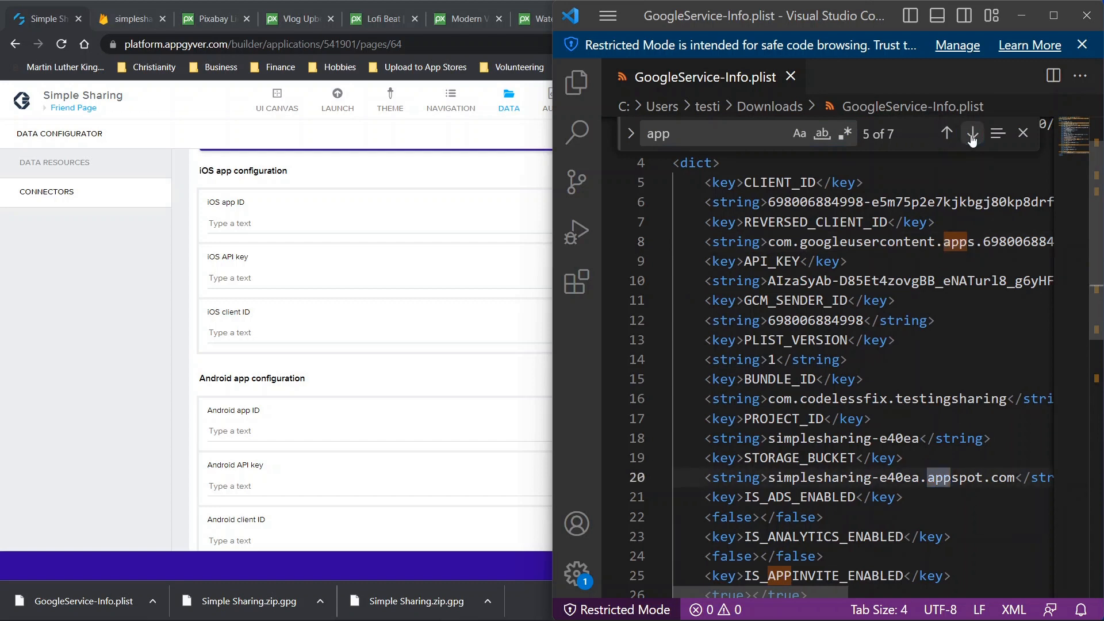
{"action": "left_click", "coordinate": [972, 133]}
{"action": "left_click", "coordinate": [972, 133]}
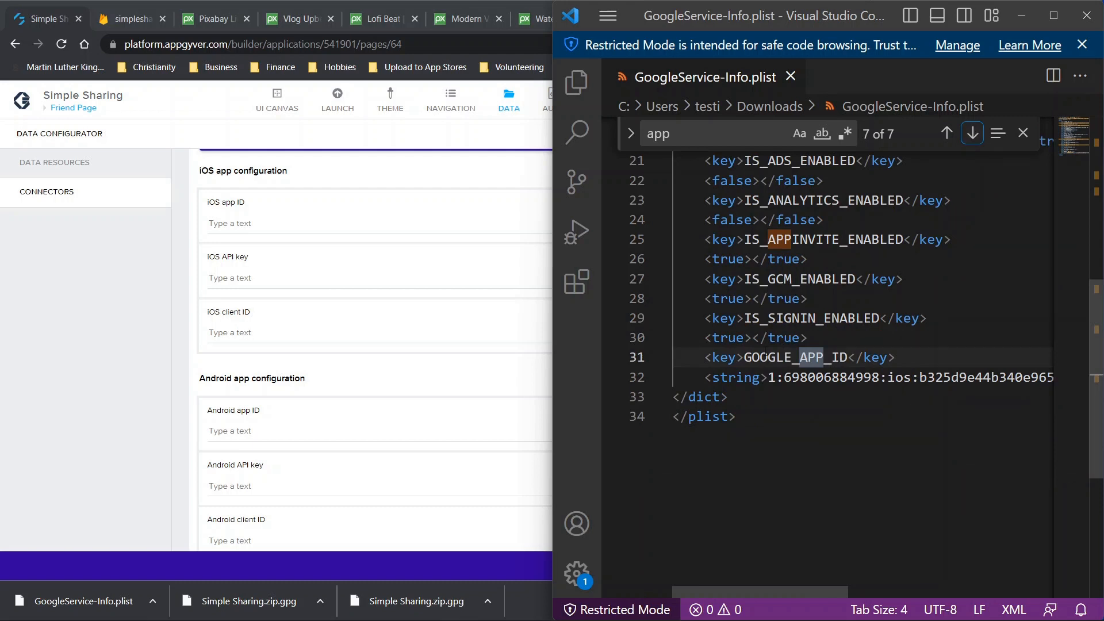
{"action": "left_click", "coordinate": [972, 133]}
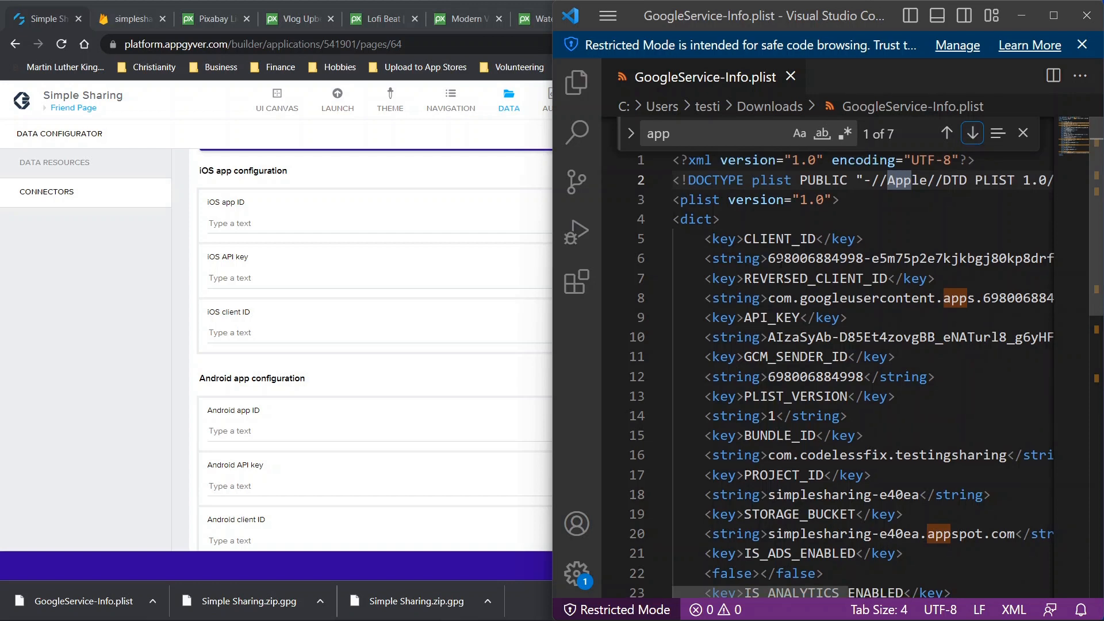
{"action": "scroll", "coordinate": [862, 376], "scroll_direction": "right", "scroll_amount": 2}
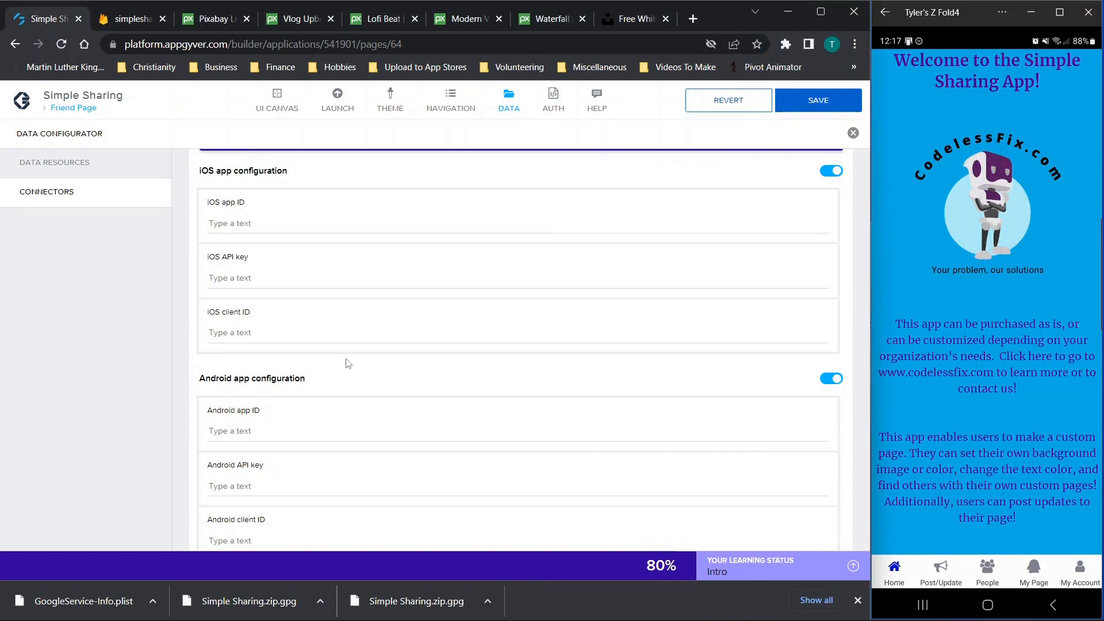
In Firebase, advance through the remaining Apple app setup steps and continue to the console
{"action": "scroll", "coordinate": [346, 359], "scroll_direction": "down", "scroll_amount": 1}
{"action": "scroll", "coordinate": [347, 358], "scroll_direction": "down", "scroll_amount": 2}
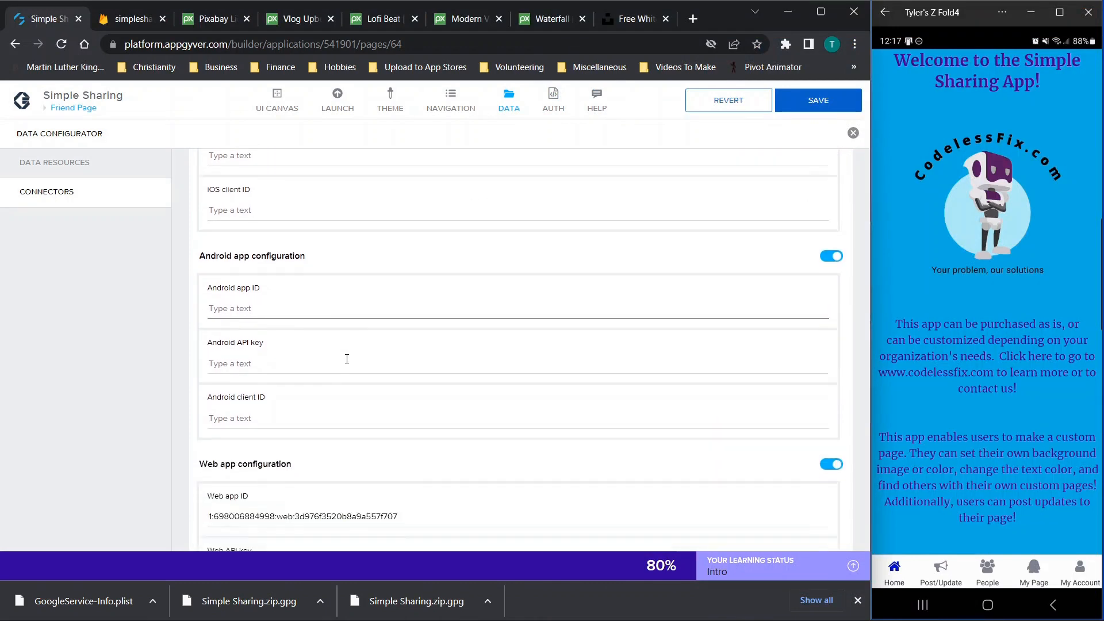
{"action": "left_click", "coordinate": [141, 19]}
{"action": "scroll", "coordinate": [314, 404], "scroll_direction": "down", "scroll_amount": 1}
{"action": "left_click", "coordinate": [190, 428]}
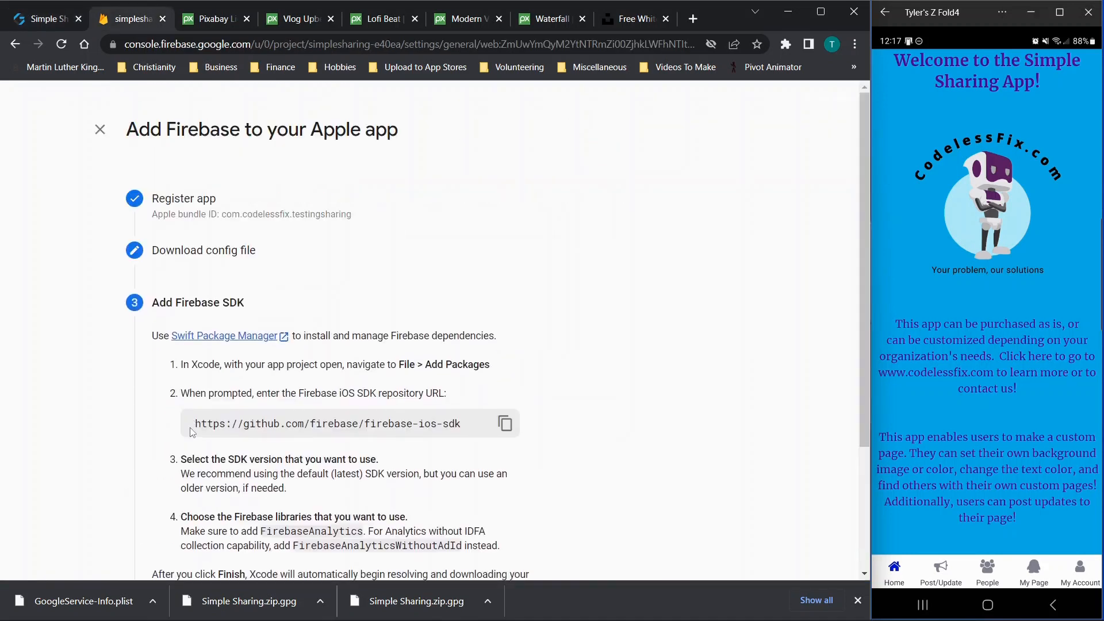
{"action": "scroll", "coordinate": [595, 399], "scroll_direction": "down", "scroll_amount": 2}
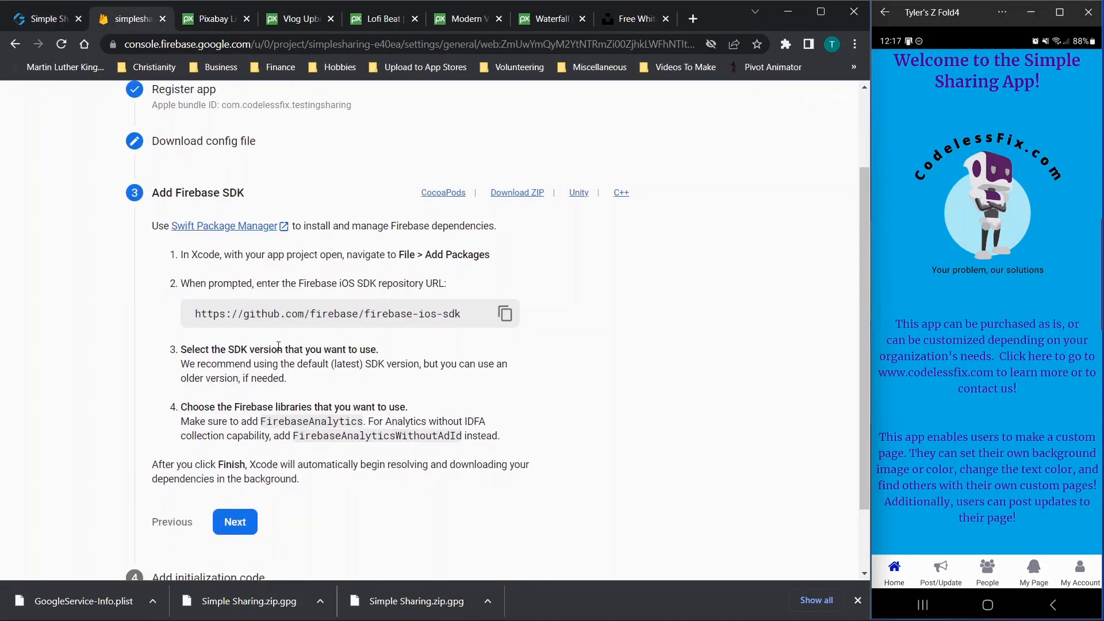
{"action": "left_click", "coordinate": [235, 520]}
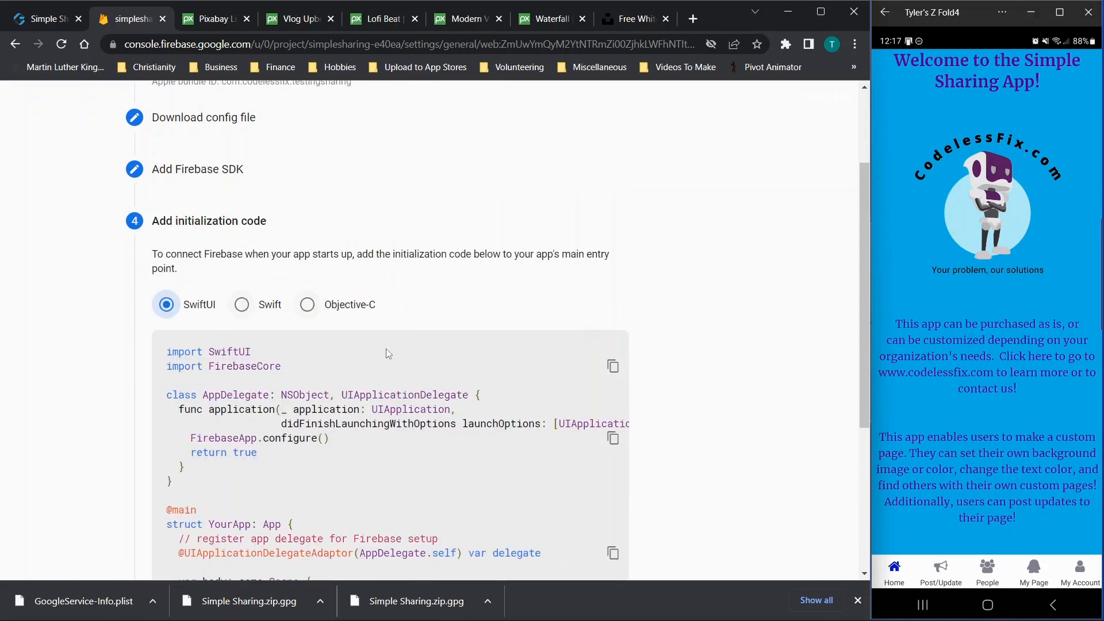
{"action": "scroll", "coordinate": [387, 352], "scroll_direction": "down", "scroll_amount": 5}
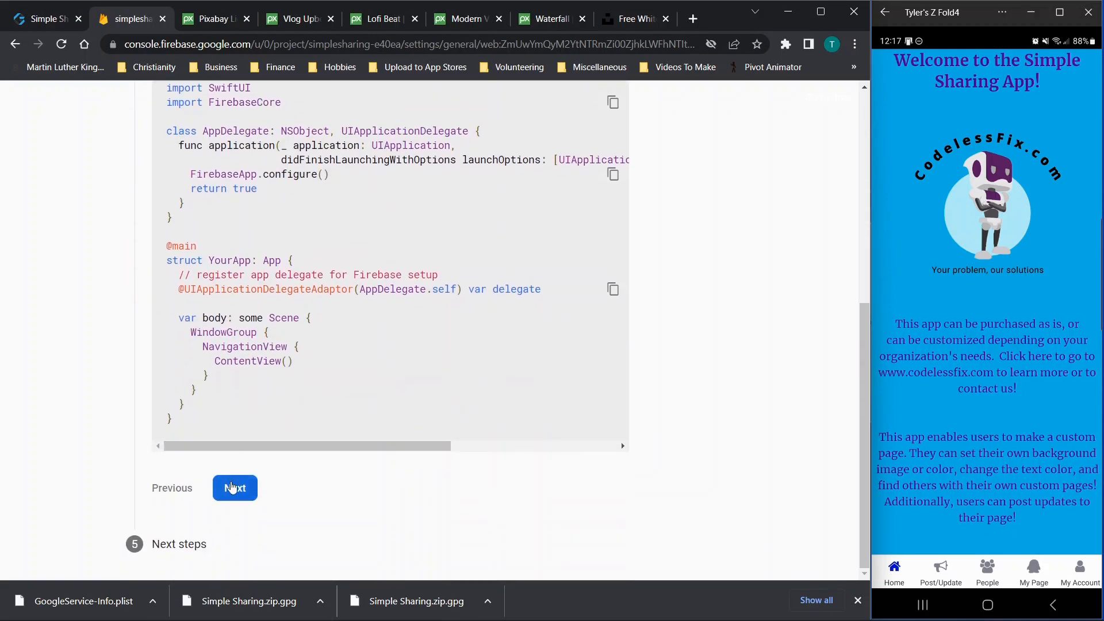
{"action": "left_click", "coordinate": [233, 487]}
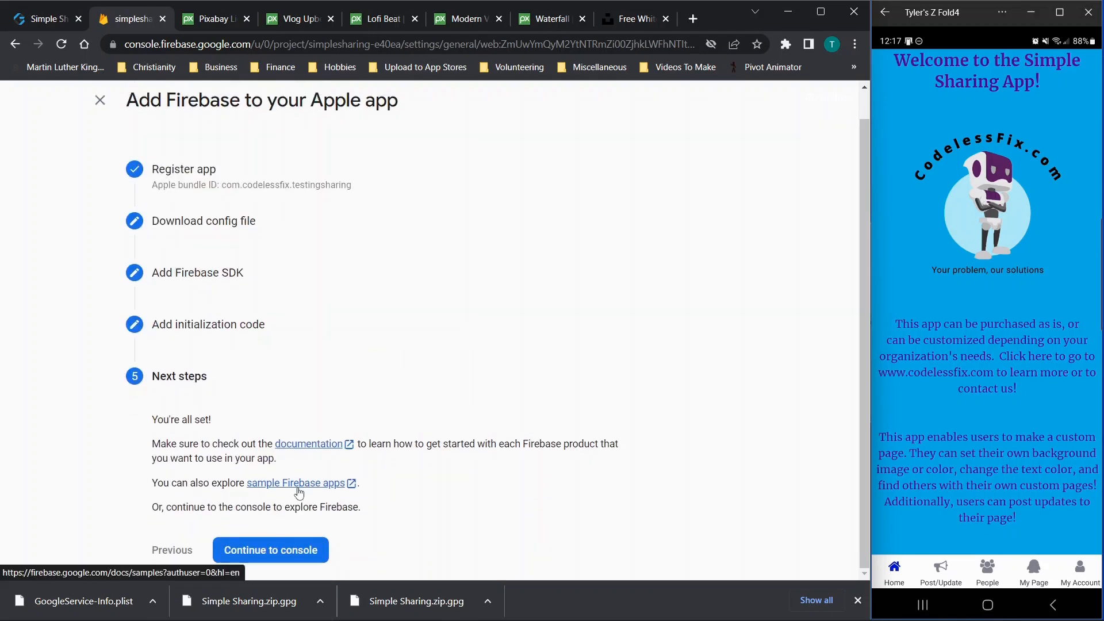
{"action": "left_click", "coordinate": [264, 547]}
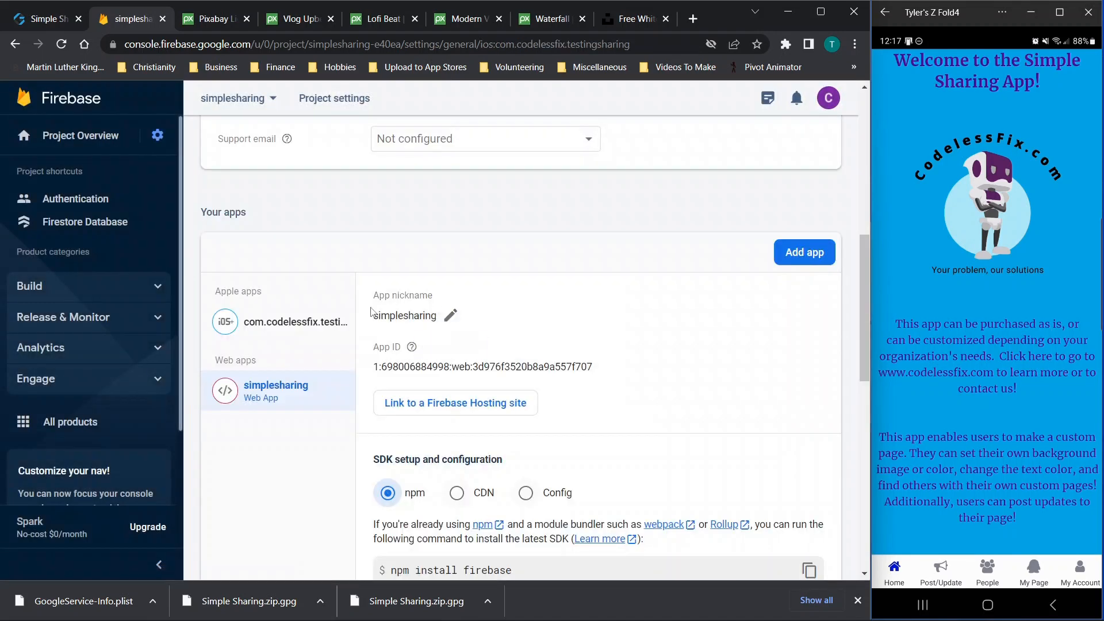
View the iOS app's details in Project settings and bring up the Add app platform picker
{"action": "scroll", "coordinate": [369, 258], "scroll_direction": "up", "scroll_amount": 1}
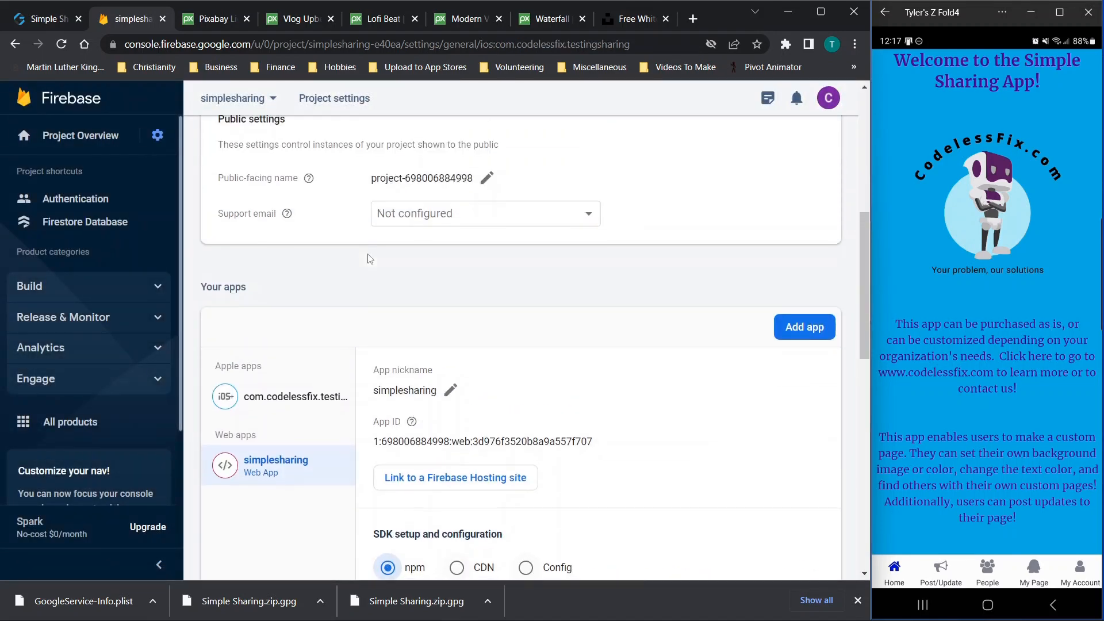
{"action": "scroll", "coordinate": [370, 259], "scroll_direction": "down", "scroll_amount": 2}
{"action": "scroll", "coordinate": [370, 259], "scroll_direction": "down", "scroll_amount": 2}
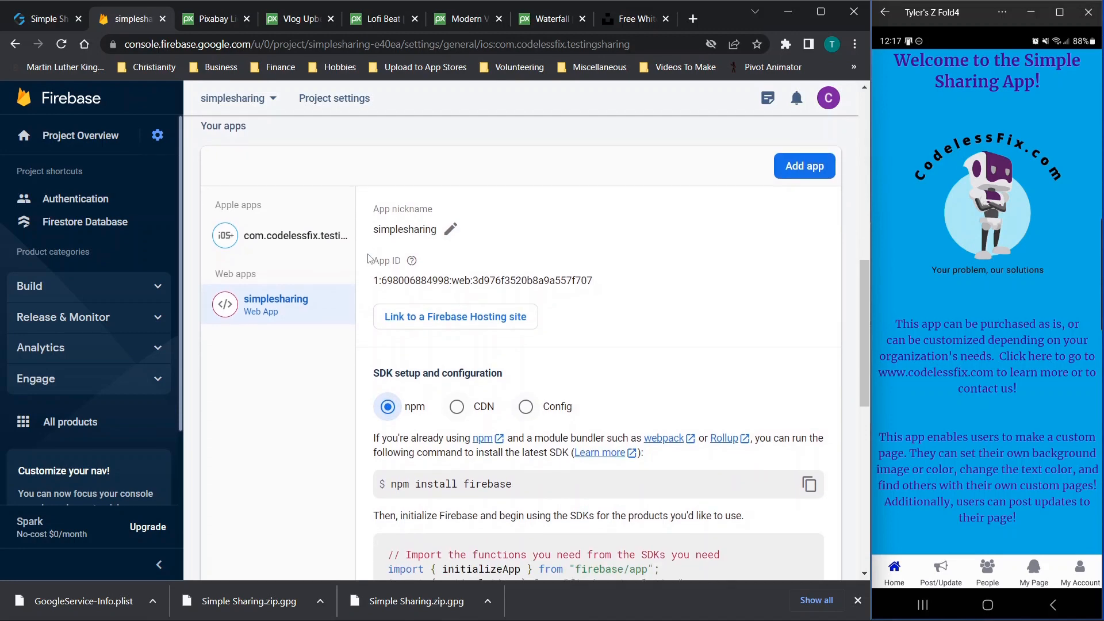
{"action": "left_click", "coordinate": [270, 165]}
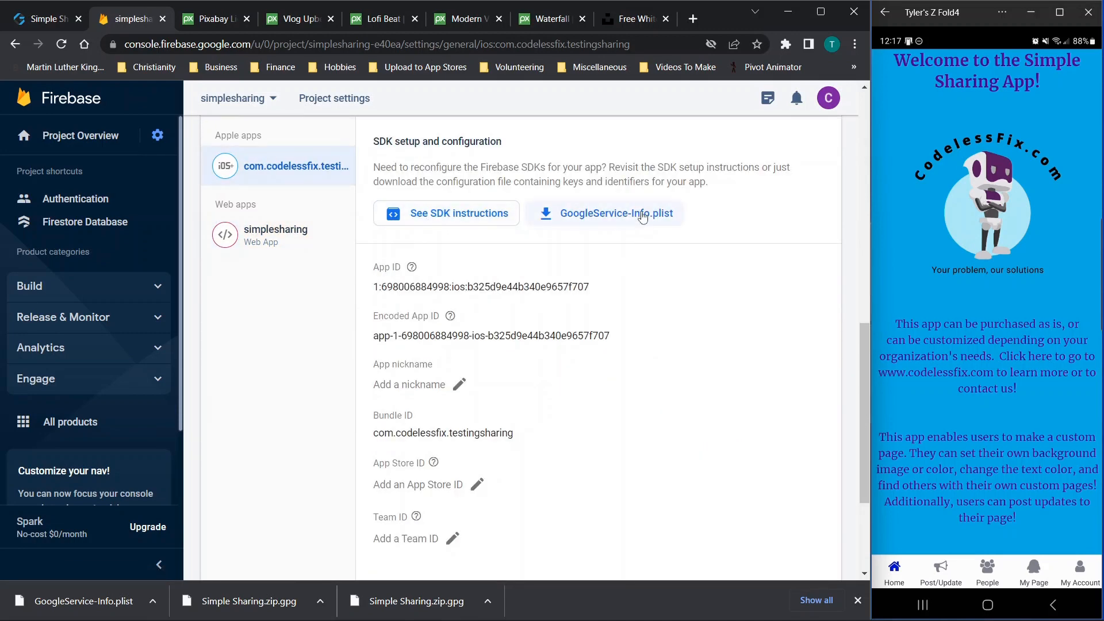
{"action": "scroll", "coordinate": [658, 221], "scroll_direction": "up", "scroll_amount": 5}
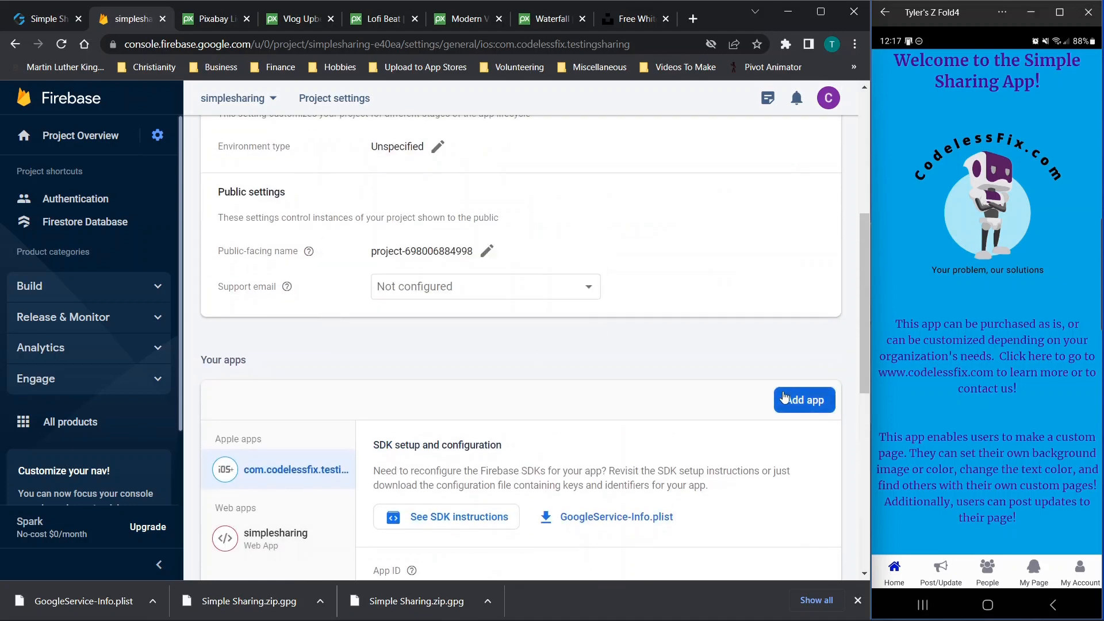
{"action": "left_click", "coordinate": [785, 397]}
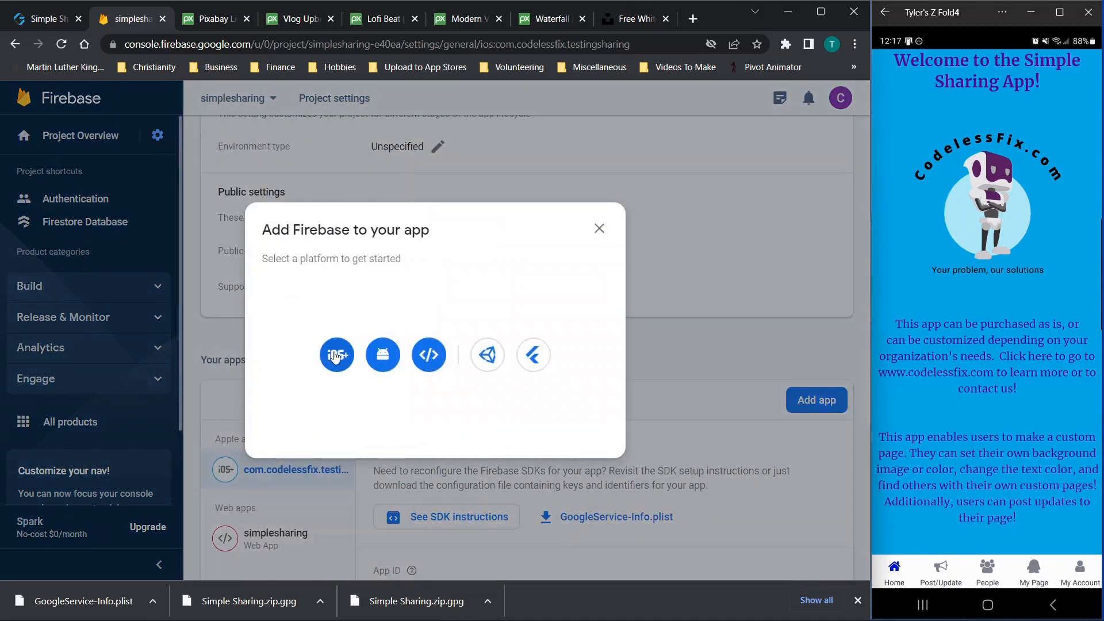
Register an Android app with package com.codelessfix.fhsdibfhi and nickname rtvybunj
{"action": "left_click", "coordinate": [394, 360]}
{"action": "left_click", "coordinate": [192, 251]}
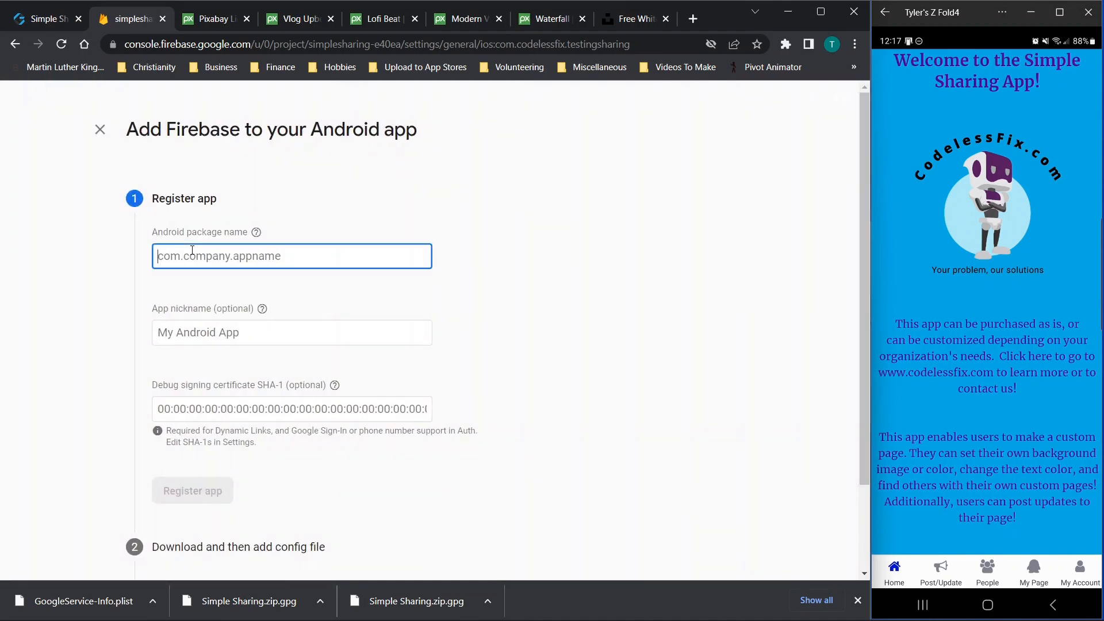
{"action": "type", "text": "com.codelessfix.fhsdibfhi"}
{"action": "left_click", "coordinate": [226, 344]}
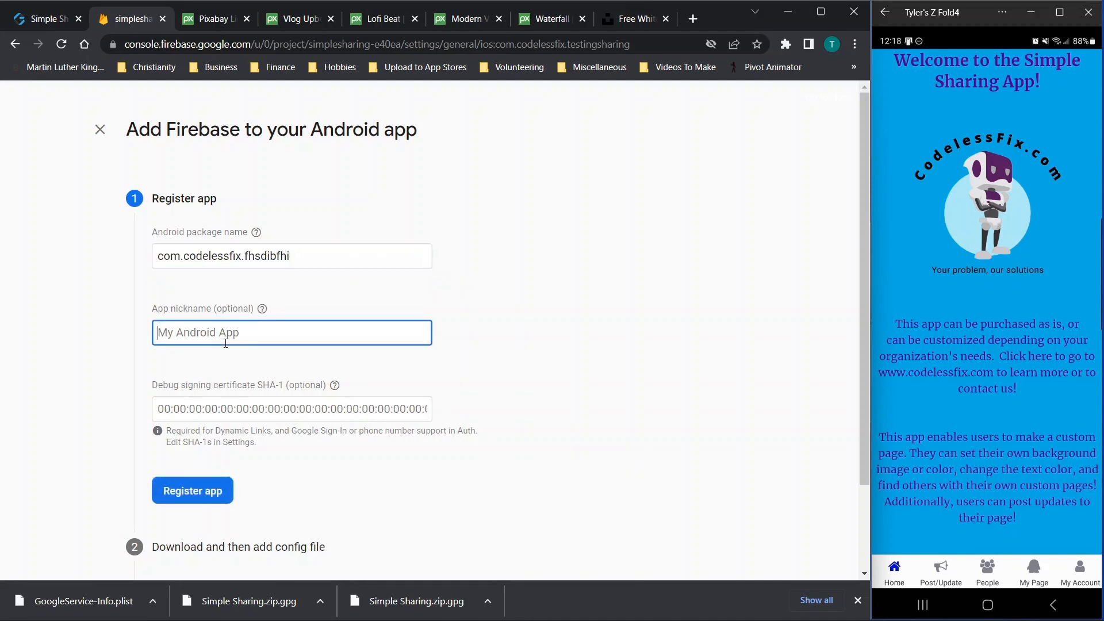
{"action": "type", "text": "rtvybunj"}
{"action": "left_click", "coordinate": [199, 498]}
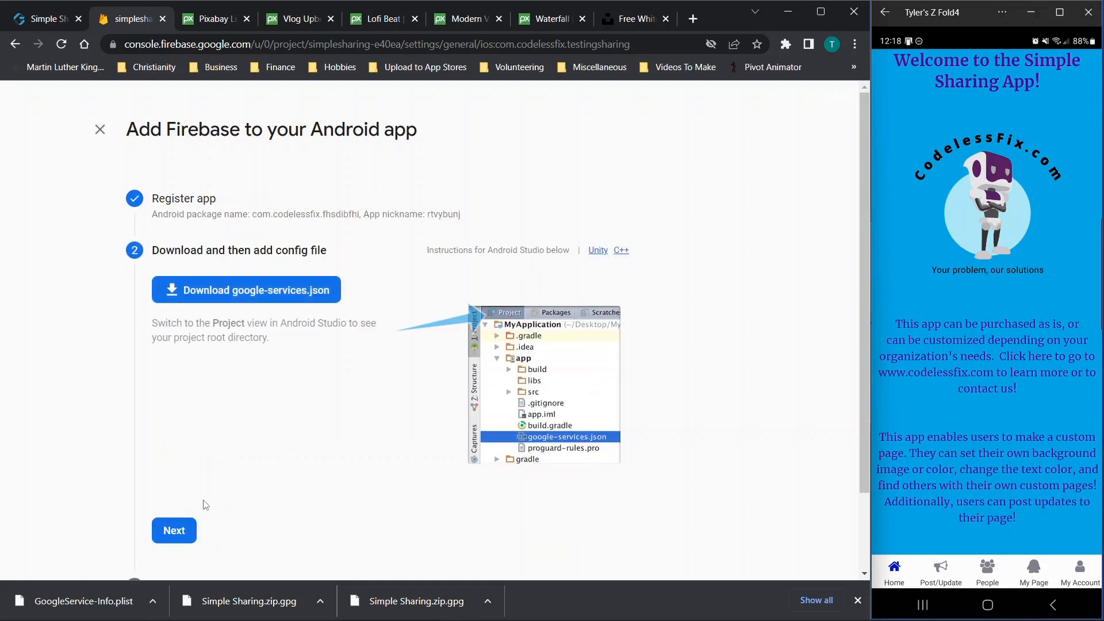
Download google-services.json, finish the remaining setup steps, and return to the AppGyver connector
{"action": "left_click", "coordinate": [308, 295]}
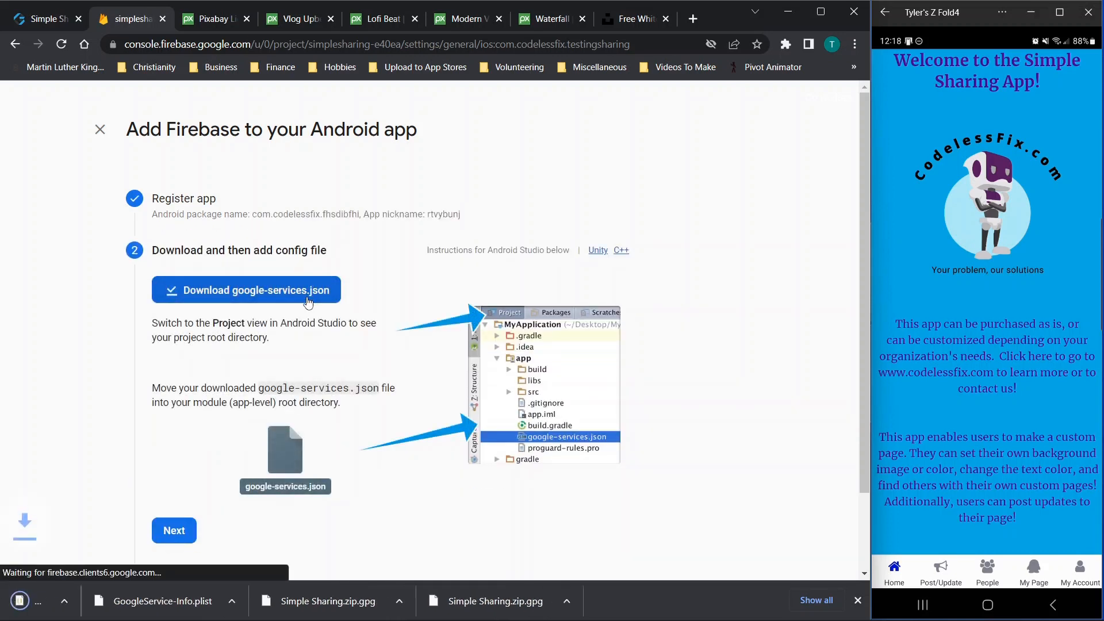
{"action": "left_click", "coordinate": [171, 530]}
{"action": "scroll", "coordinate": [337, 389], "scroll_direction": "down", "scroll_amount": 7}
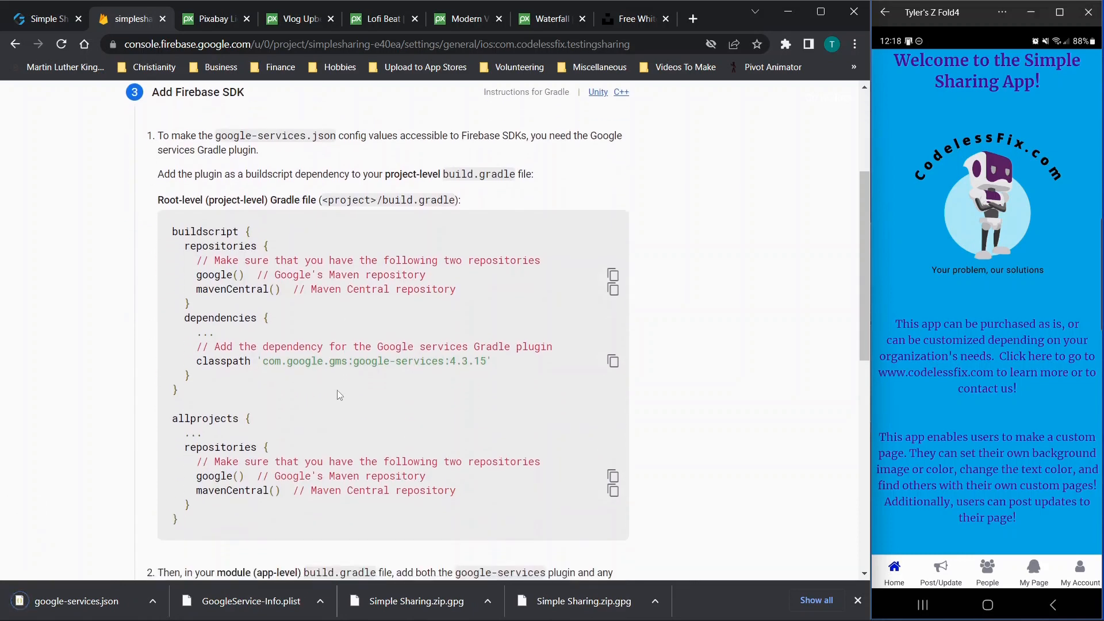
{"action": "scroll", "coordinate": [337, 394], "scroll_direction": "down", "scroll_amount": 5}
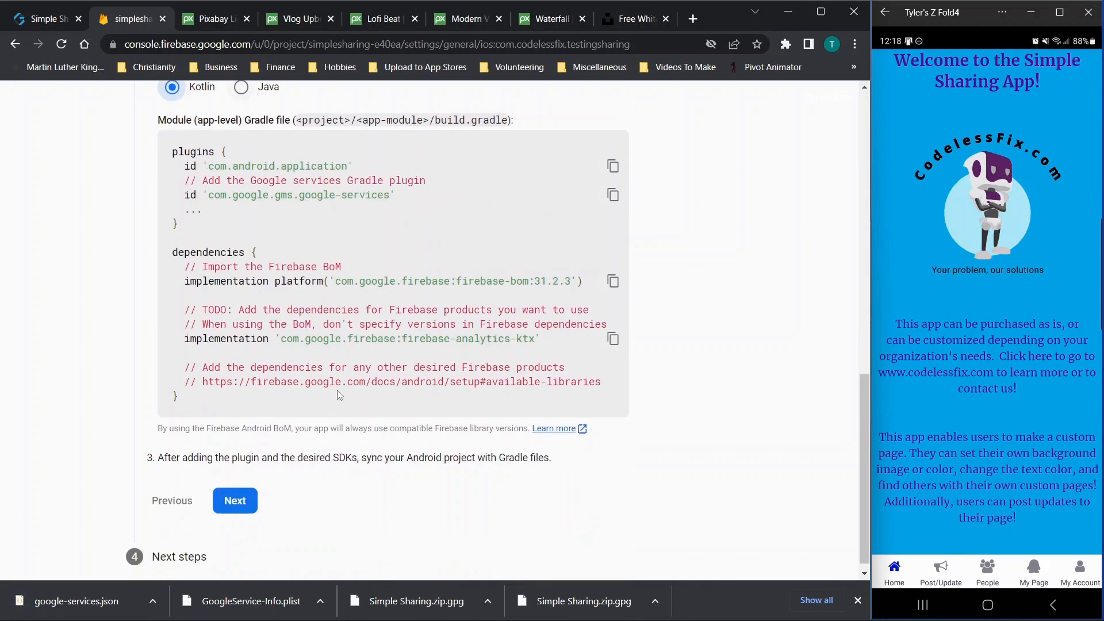
{"action": "left_click", "coordinate": [233, 499]}
{"action": "left_click", "coordinate": [273, 525]}
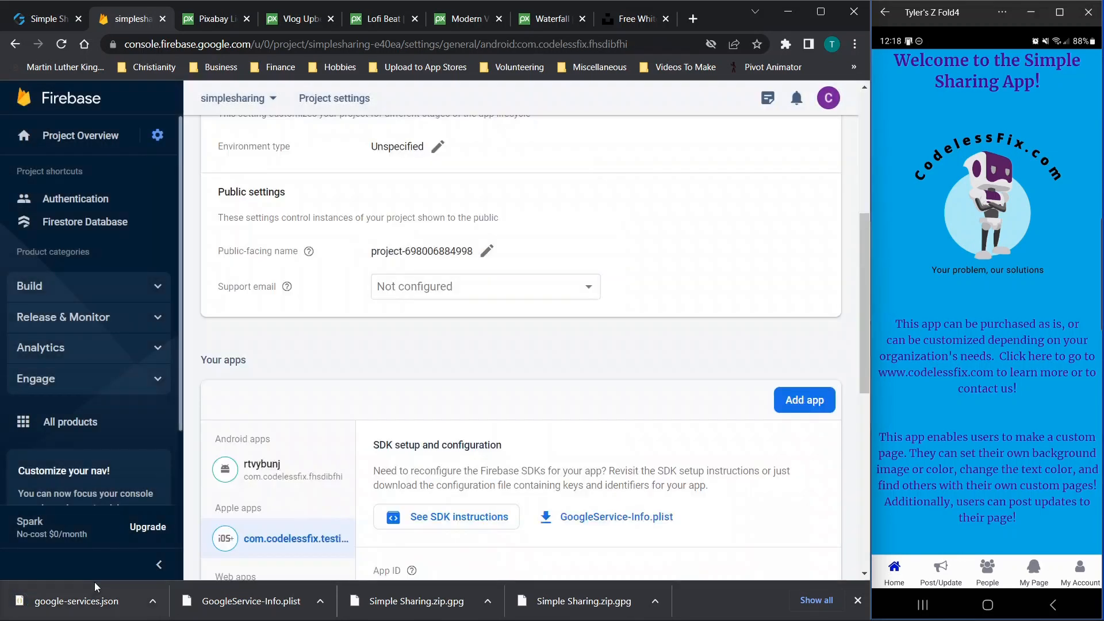
{"action": "left_click", "coordinate": [21, 15]}
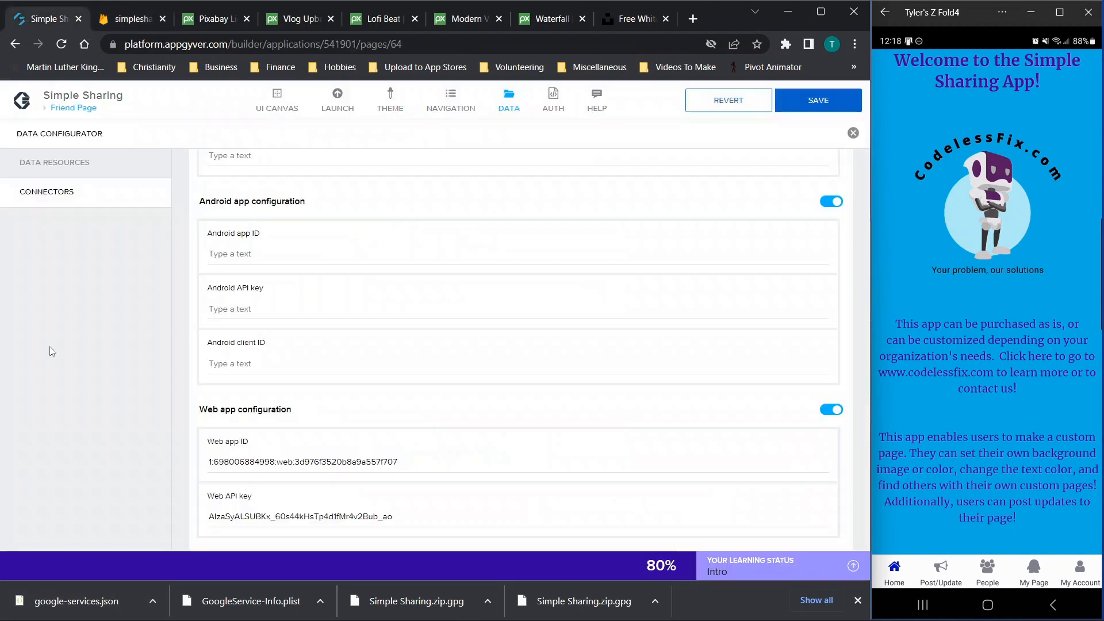
Open the downloaded google-services.json in VS Code and close the Release Notes
{"action": "scroll", "coordinate": [222, 280], "scroll_direction": "up", "scroll_amount": 2}
{"action": "scroll", "coordinate": [222, 280], "scroll_direction": "down", "scroll_amount": 3}
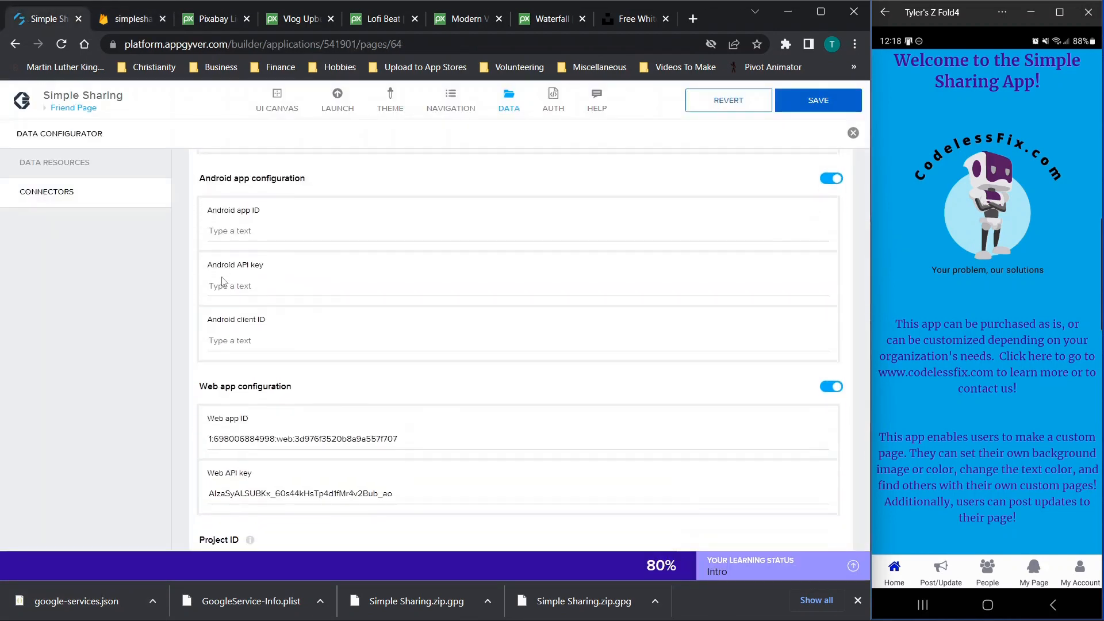
{"action": "left_click", "coordinate": [86, 601]}
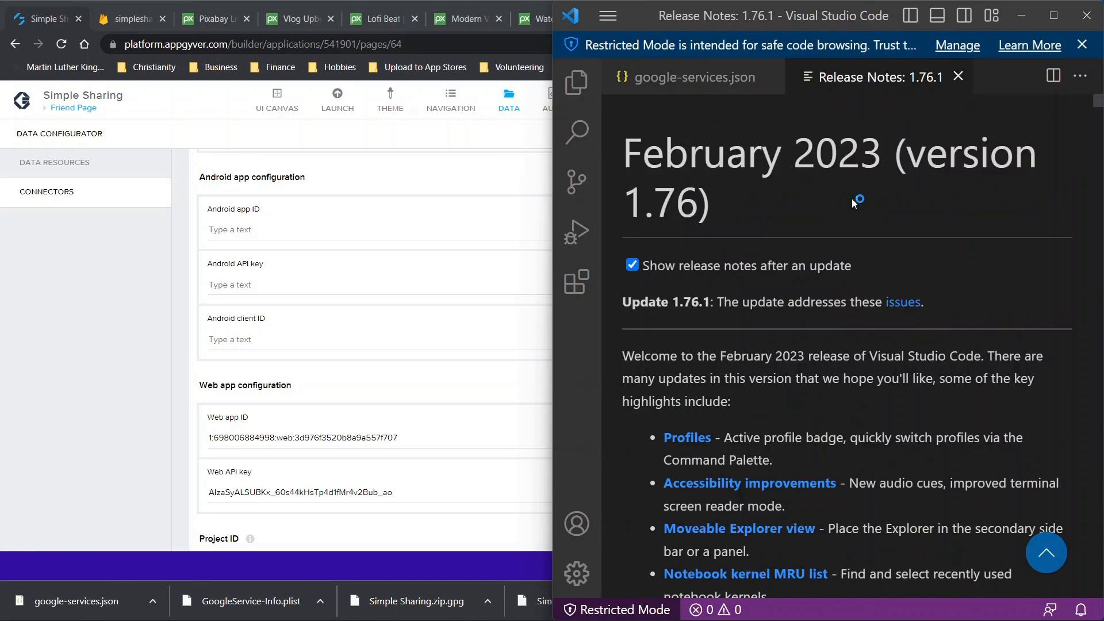
{"action": "left_click", "coordinate": [958, 77]}
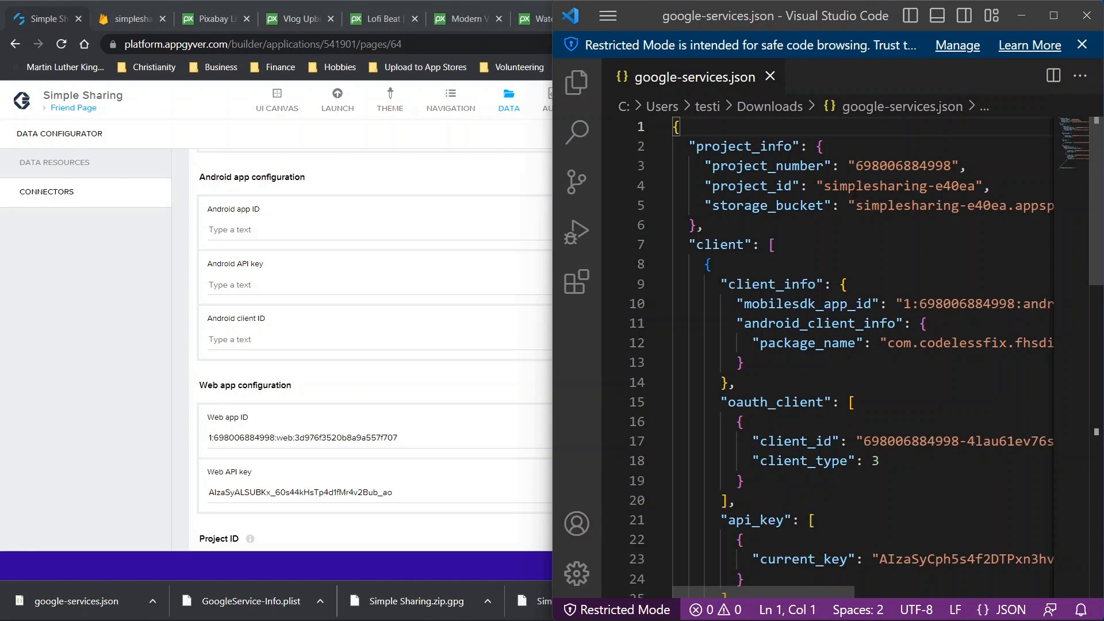
{"action": "left_click", "coordinate": [842, 221]}
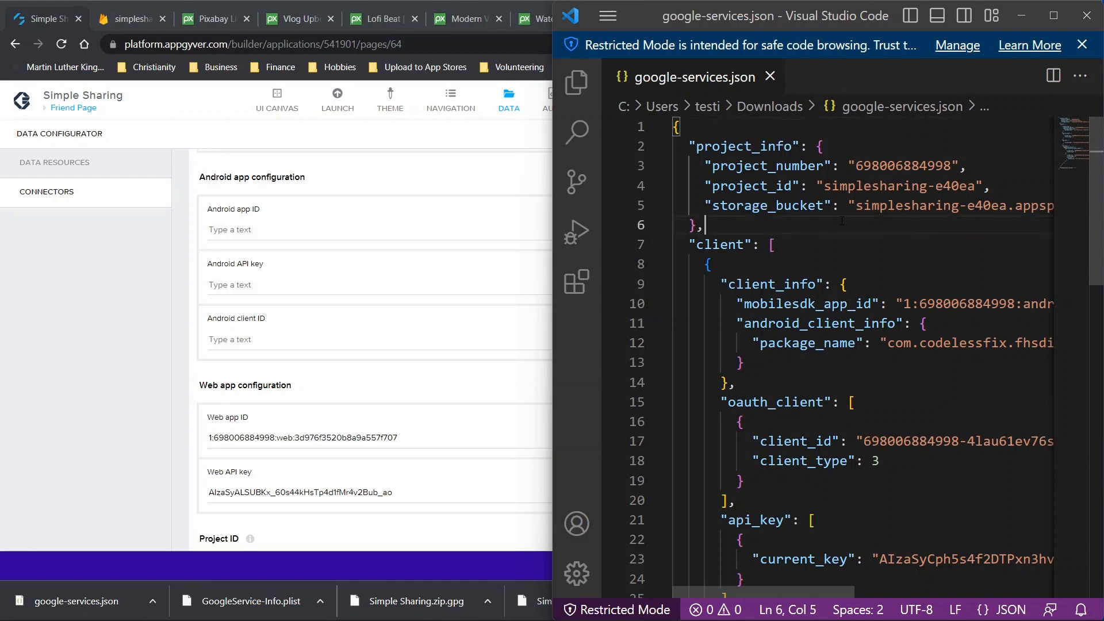
Search google-services.json for 'app' and cycle through all its matches
{"action": "key", "text": "ctrl+f"}
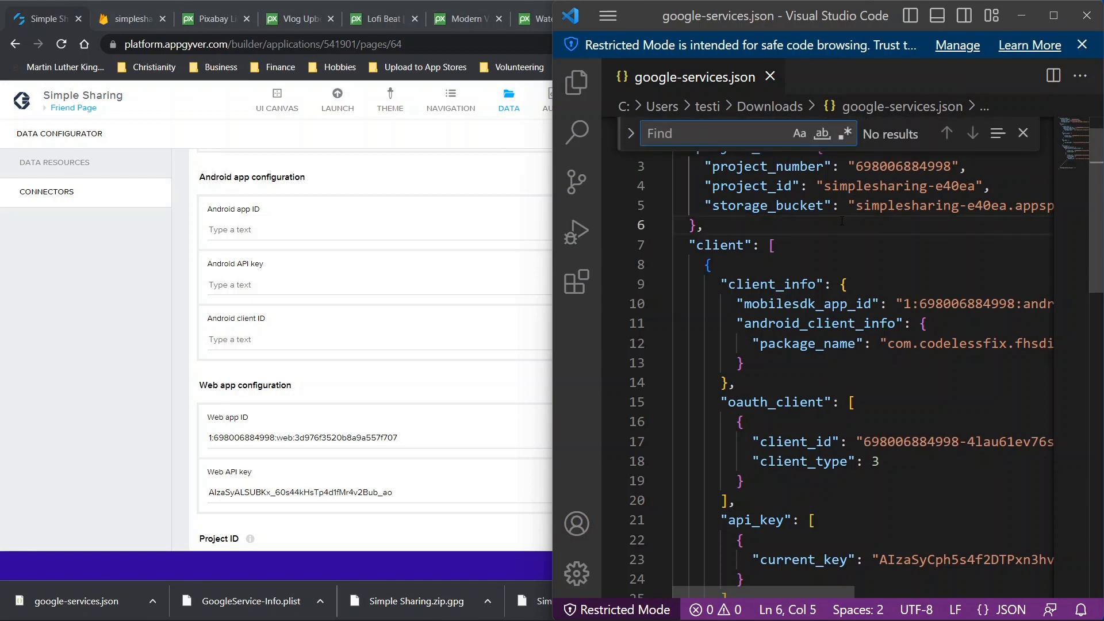
{"action": "type", "text": "app"}
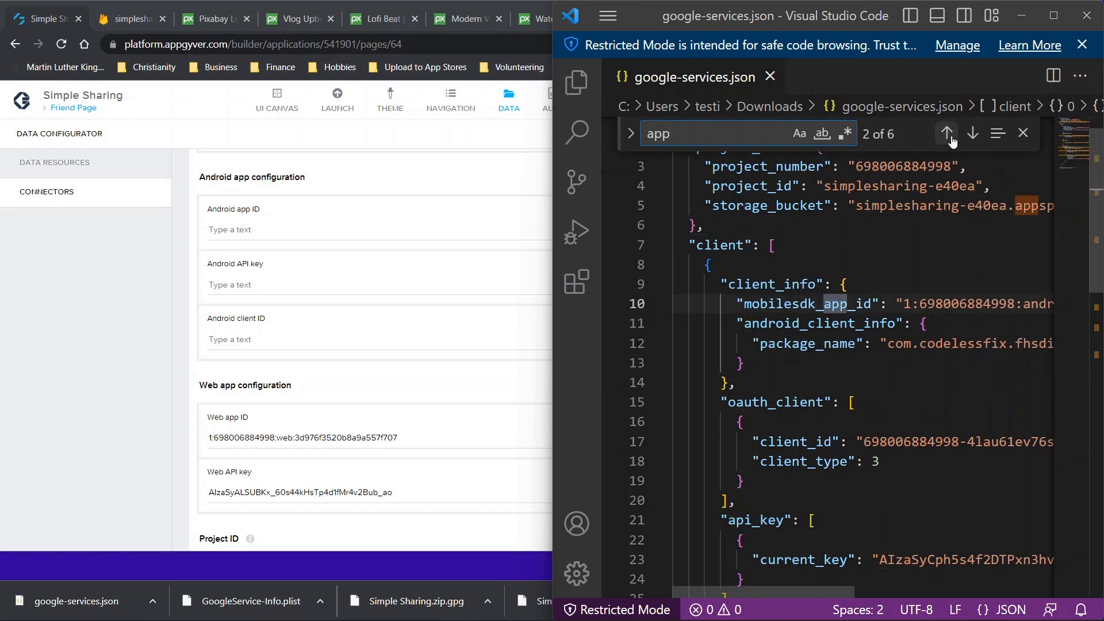
{"action": "left_click", "coordinate": [972, 134]}
{"action": "left_click", "coordinate": [971, 134]}
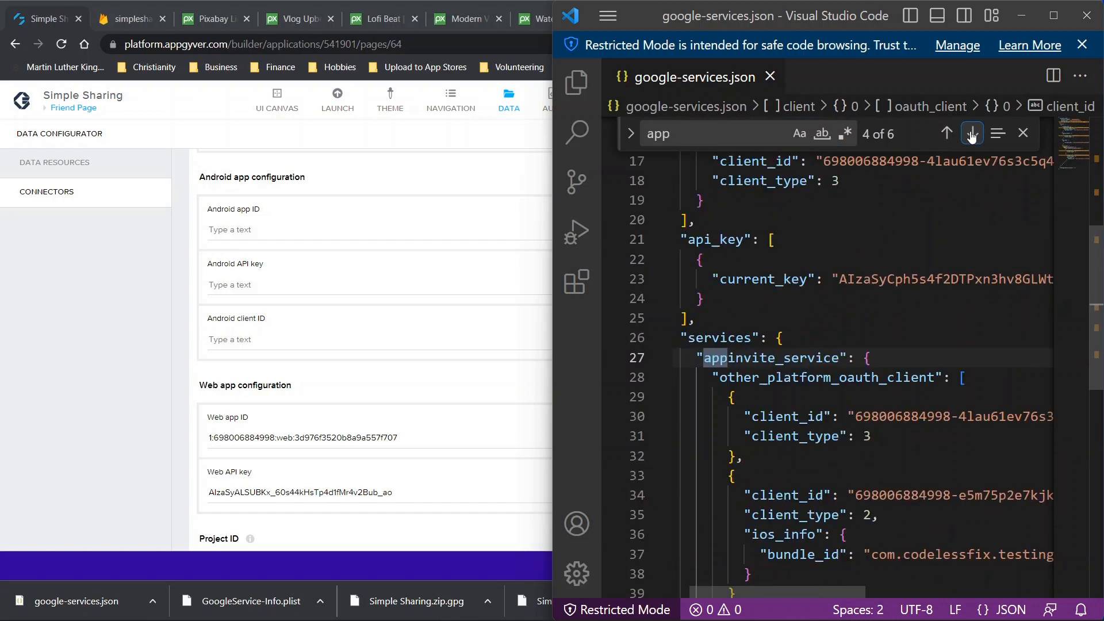
{"action": "left_click", "coordinate": [973, 134]}
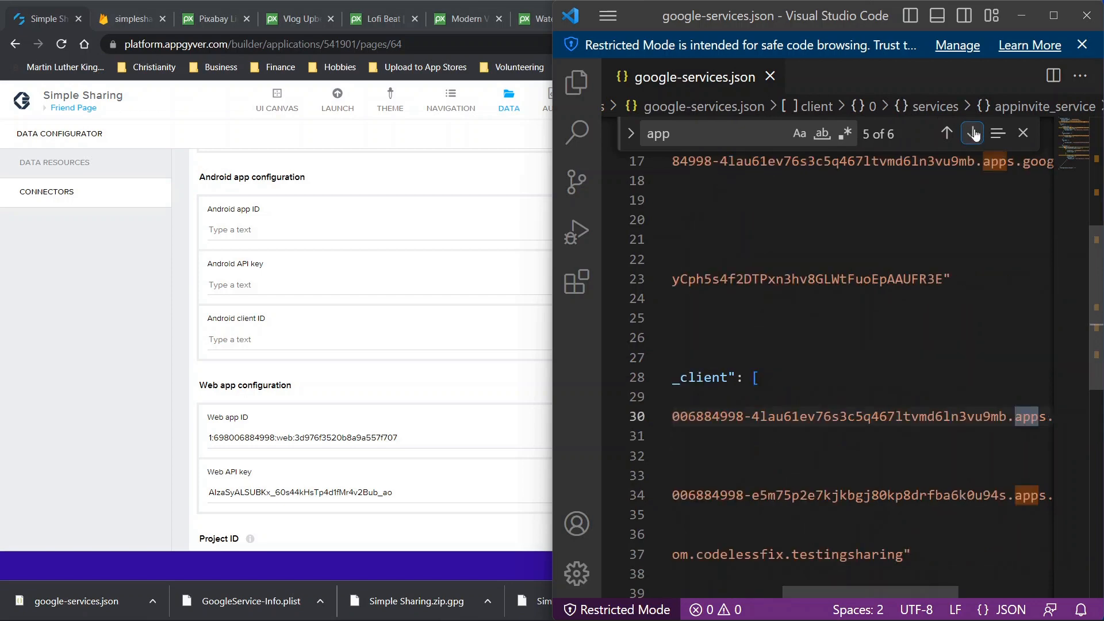
{"action": "left_click", "coordinate": [973, 134]}
{"action": "left_click", "coordinate": [973, 134]}
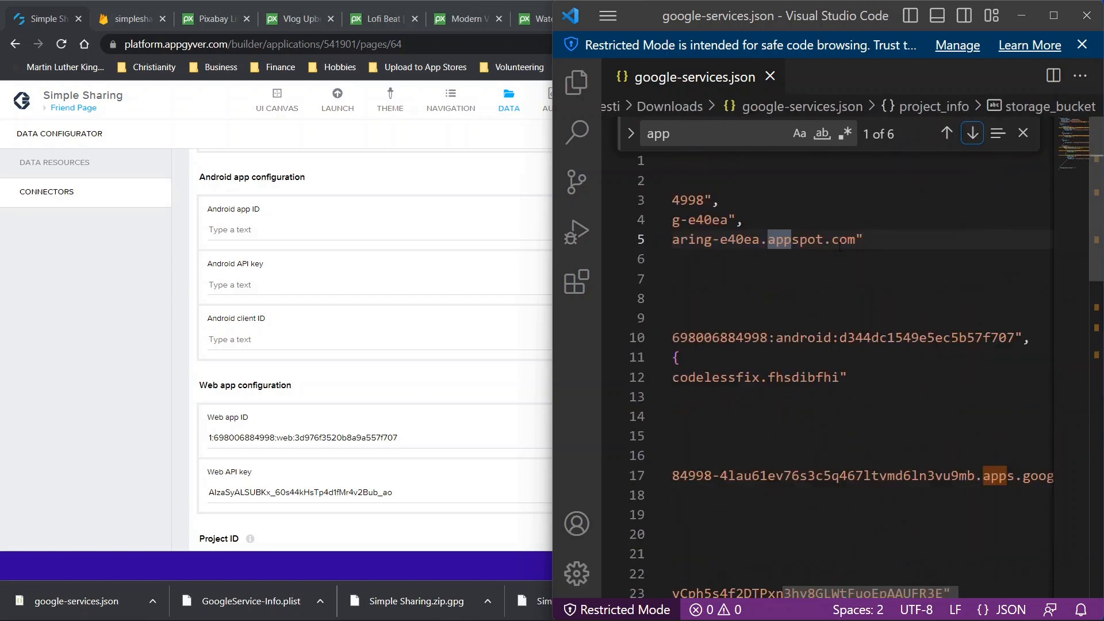
{"action": "scroll", "coordinate": [839, 247], "scroll_direction": "left", "scroll_amount": 5}
{"action": "scroll", "coordinate": [838, 247], "scroll_direction": "left", "scroll_amount": 2}
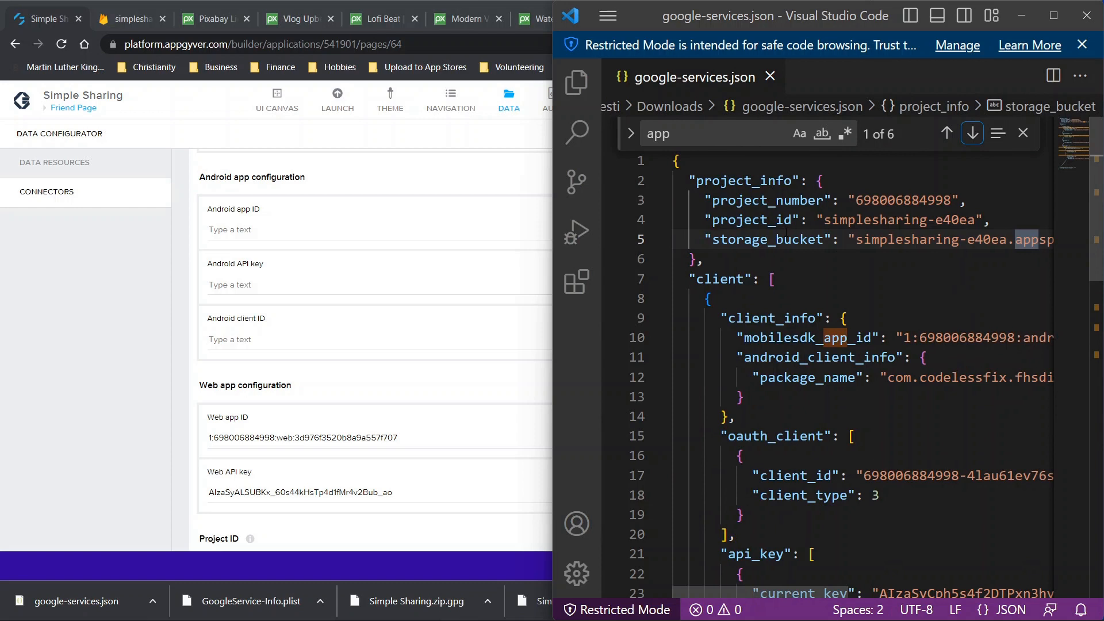
Change the search to 'id' and step forward to the client_id match on line 30
{"action": "double_click", "coordinate": [682, 141]}
{"action": "type", "text": "id"}
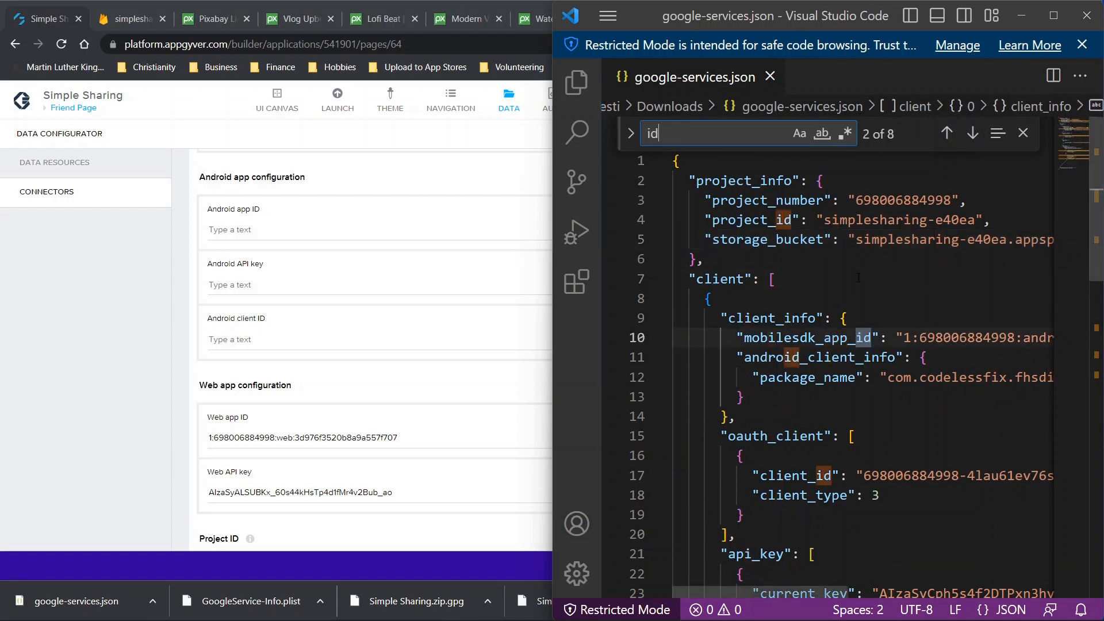
{"action": "scroll", "coordinate": [858, 279], "scroll_direction": "down", "scroll_amount": 1}
{"action": "scroll", "coordinate": [857, 279], "scroll_direction": "right", "scroll_amount": 1}
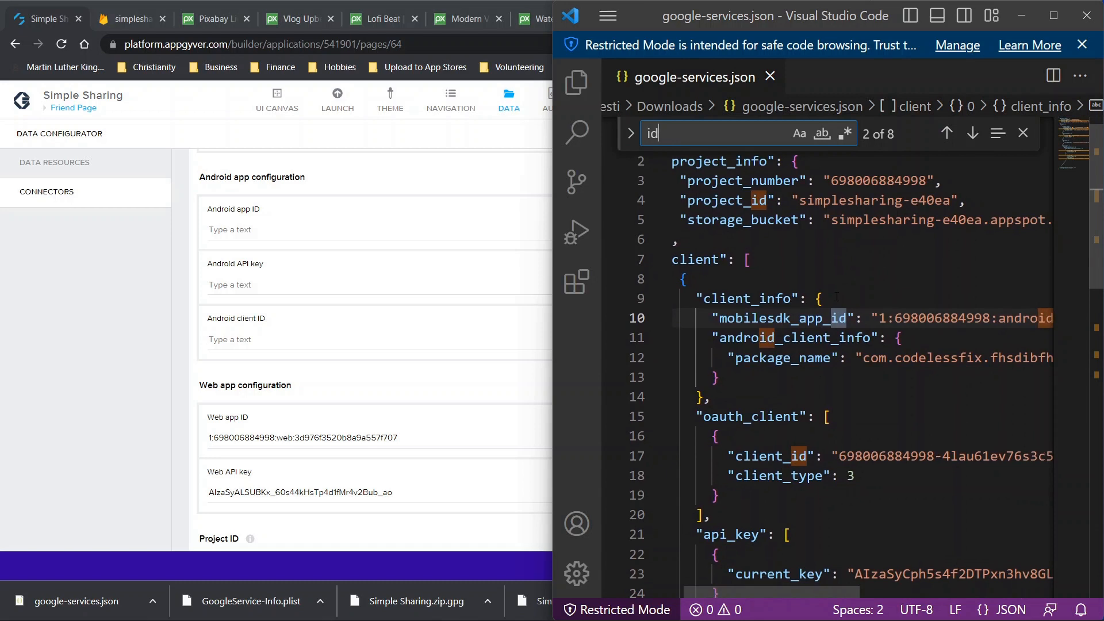
{"action": "scroll", "coordinate": [832, 292], "scroll_direction": "down", "scroll_amount": 3}
{"action": "scroll", "coordinate": [816, 241], "scroll_direction": "right", "scroll_amount": 1}
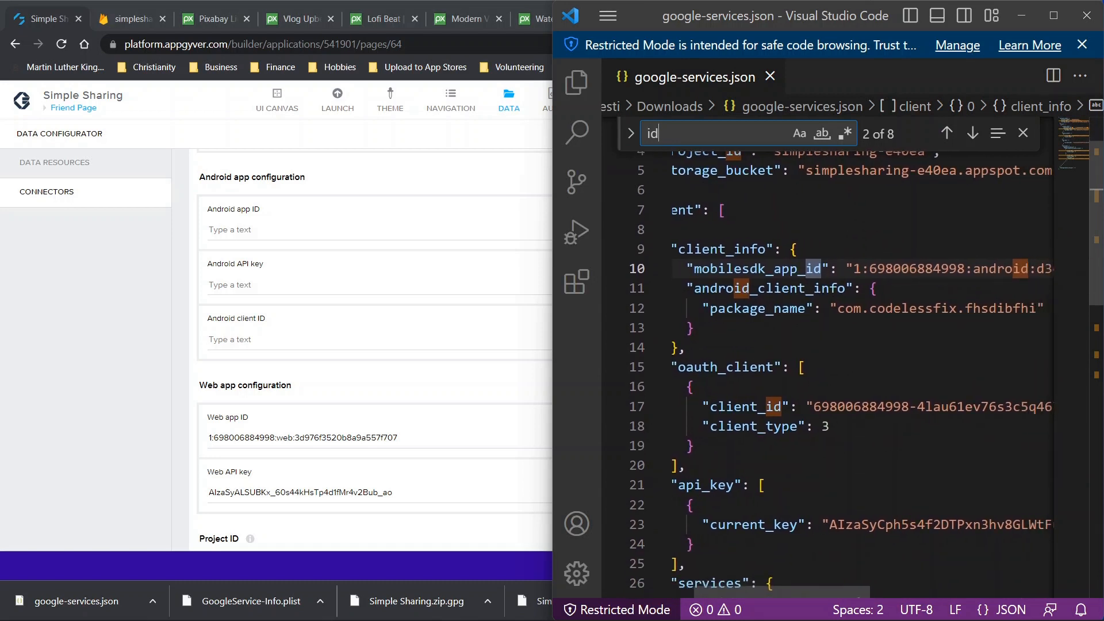
{"action": "left_click", "coordinate": [971, 133]}
{"action": "left_click", "coordinate": [971, 133]}
{"action": "left_click", "coordinate": [972, 133]}
{"action": "left_click", "coordinate": [970, 134]}
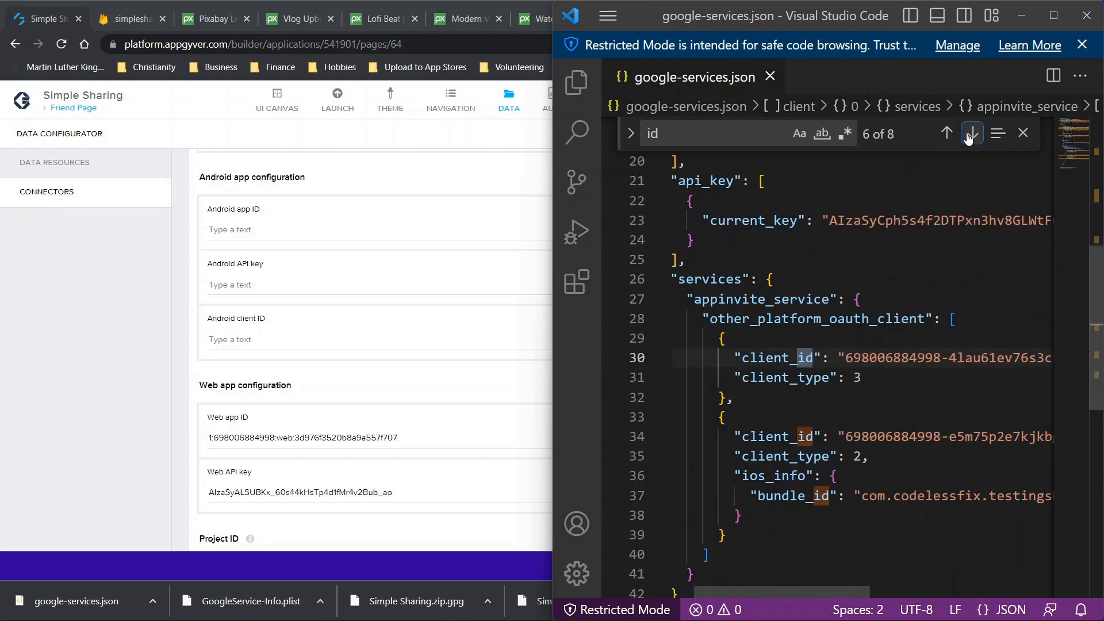
Go through the remaining 'id' matches, mark line 17's client ID, then search for 'api'
{"action": "scroll", "coordinate": [944, 358], "scroll_direction": "up", "scroll_amount": 1}
{"action": "scroll", "coordinate": [944, 358], "scroll_direction": "right", "scroll_amount": 3}
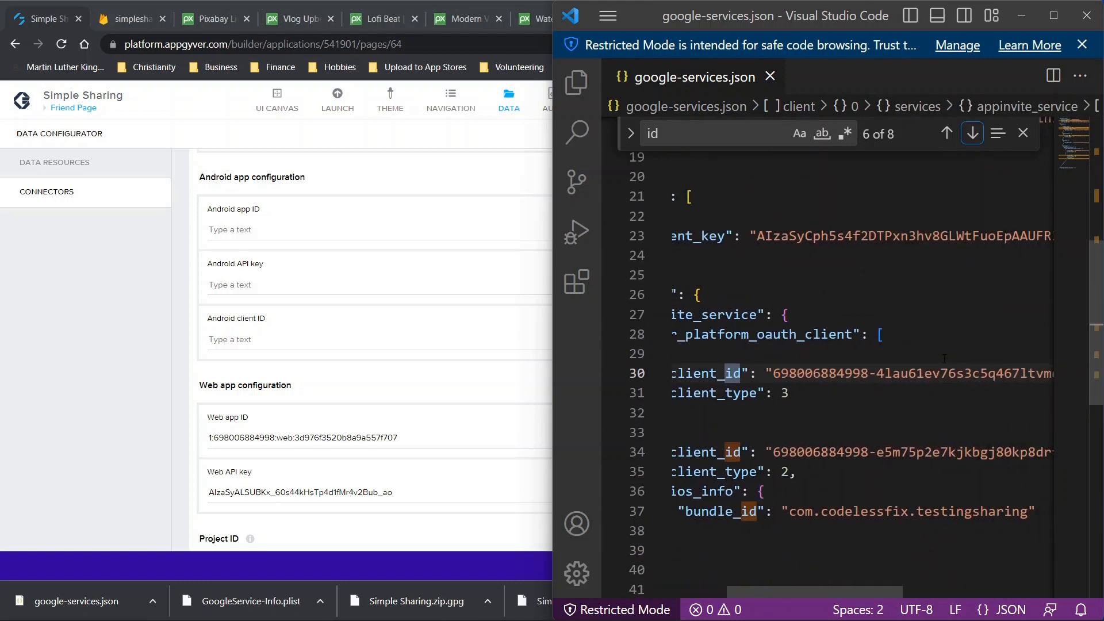
{"action": "scroll", "coordinate": [858, 398], "scroll_direction": "left", "scroll_amount": 2}
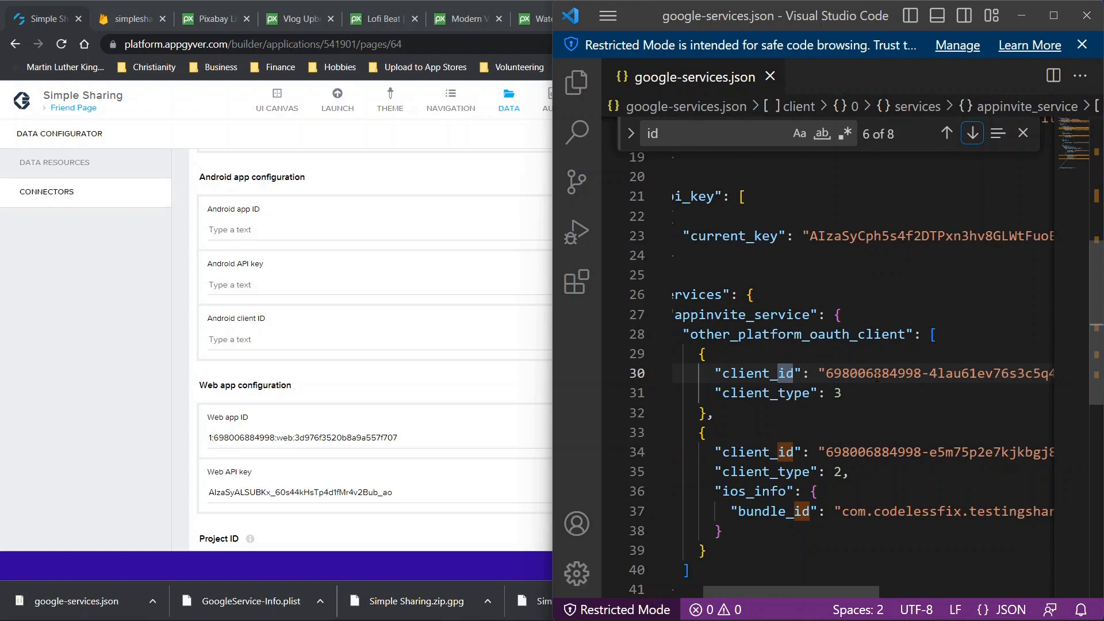
{"action": "scroll", "coordinate": [876, 377], "scroll_direction": "right", "scroll_amount": 6}
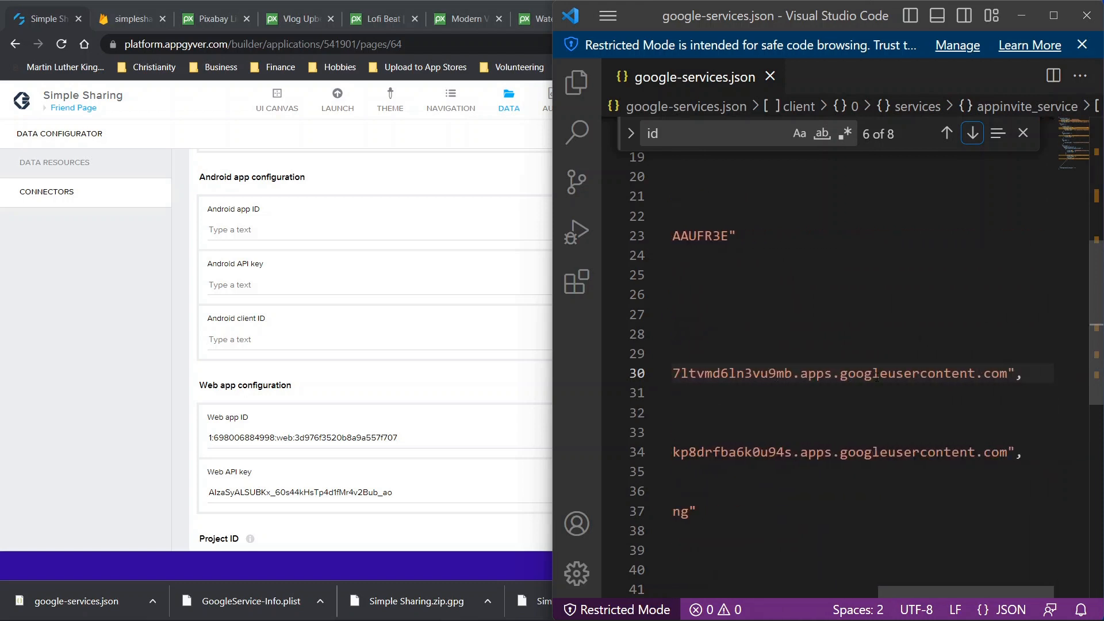
{"action": "key", "text": "Return"}
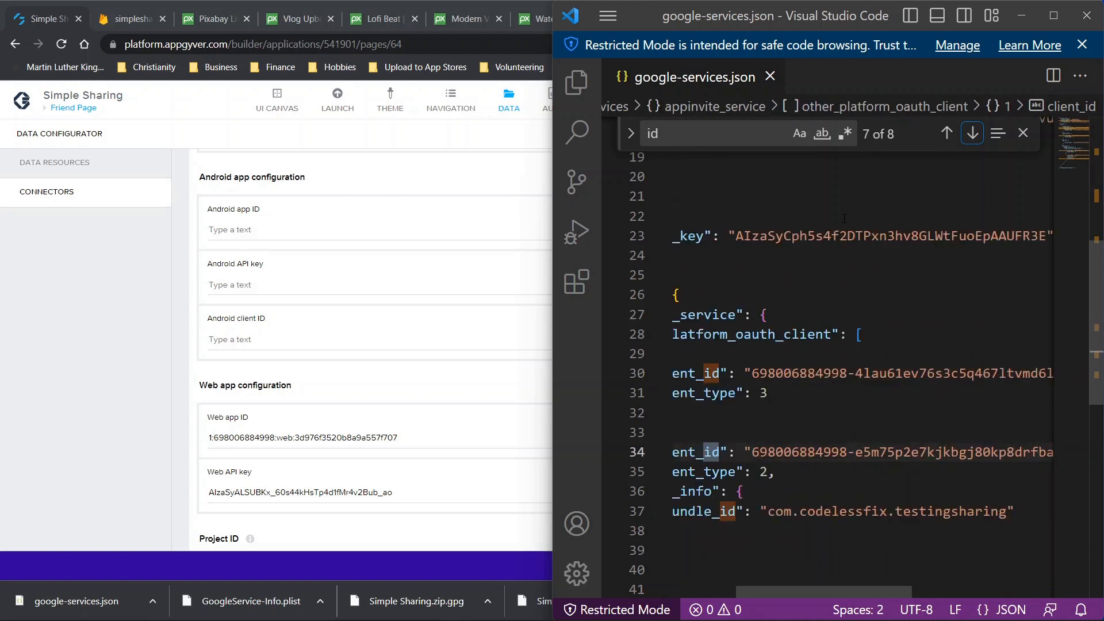
{"action": "scroll", "coordinate": [852, 253], "scroll_direction": "left", "scroll_amount": 3}
{"action": "key", "text": "Return"}
{"action": "key", "text": "Return"}
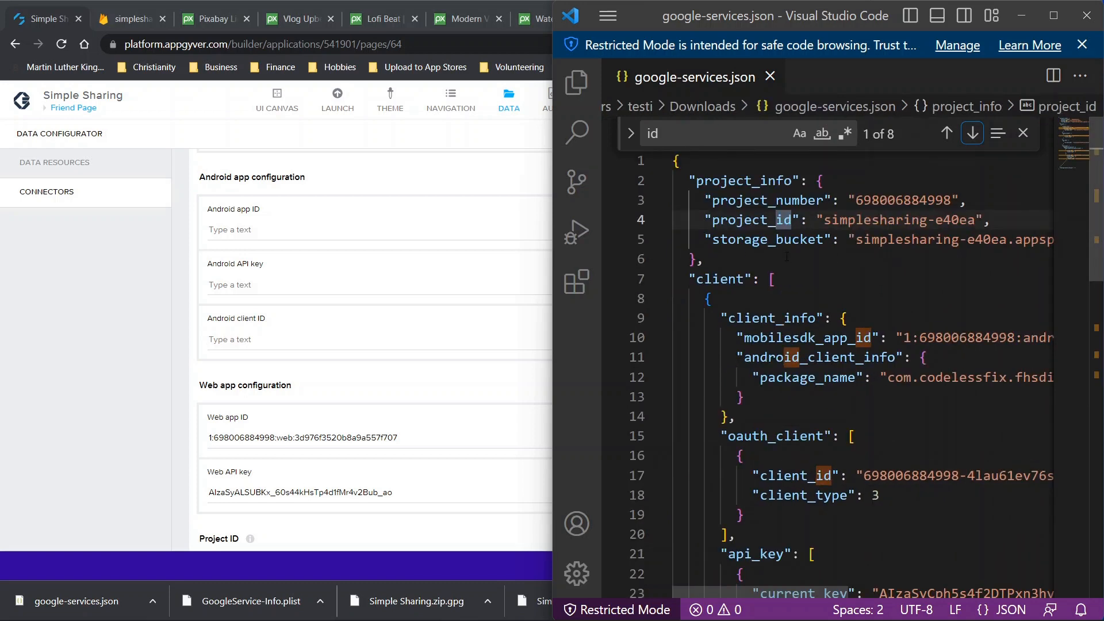
{"action": "scroll", "coordinate": [818, 327], "scroll_direction": "right", "scroll_amount": 1}
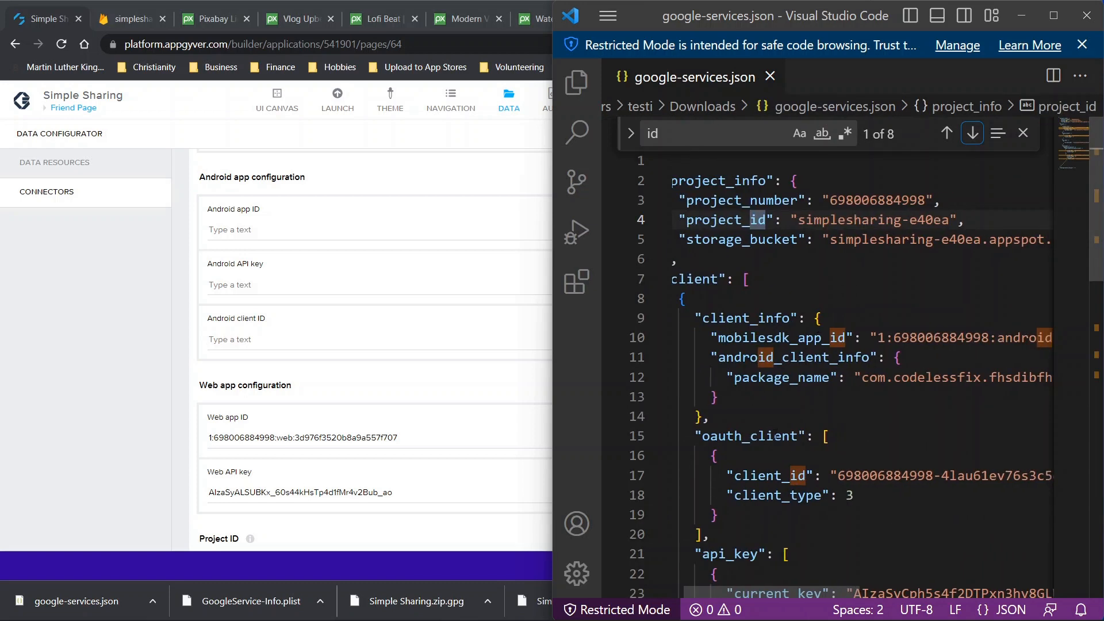
{"action": "left_click", "coordinate": [873, 477]}
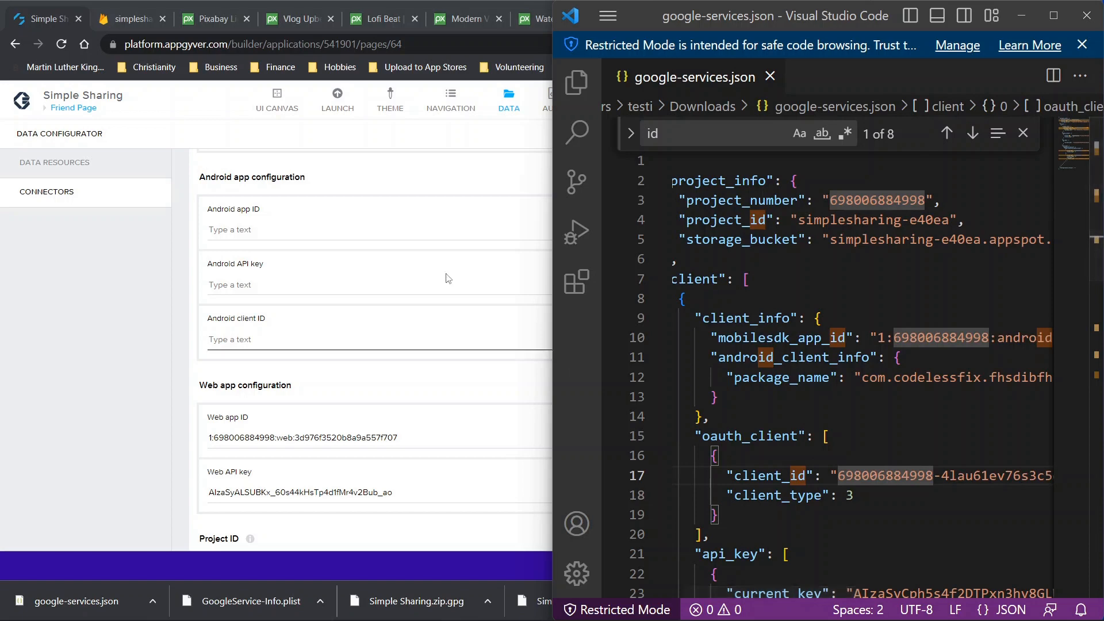
{"action": "double_click", "coordinate": [688, 143]}
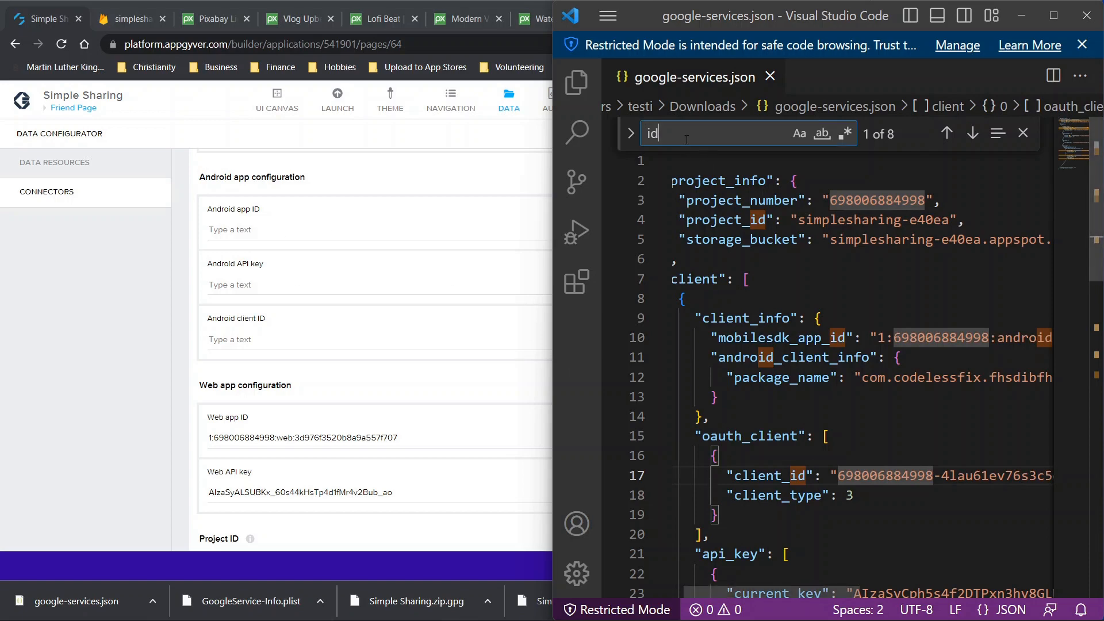
{"action": "type", "text": "api"}
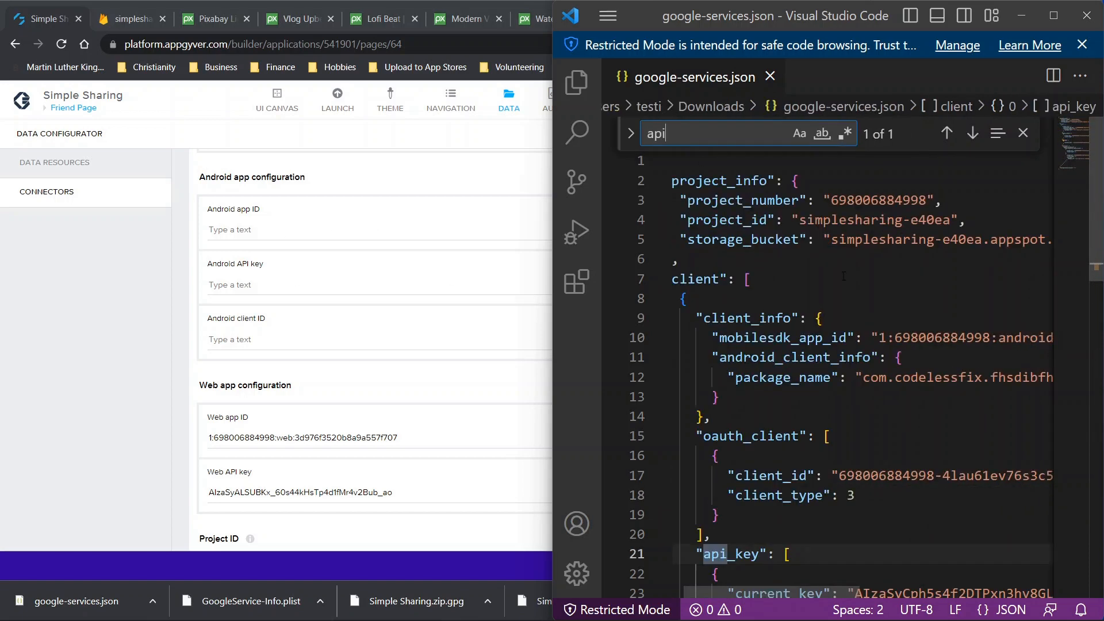
{"action": "scroll", "coordinate": [834, 316], "scroll_direction": "down", "scroll_amount": 3}
{"action": "scroll", "coordinate": [835, 316], "scroll_direction": "right", "scroll_amount": 5}
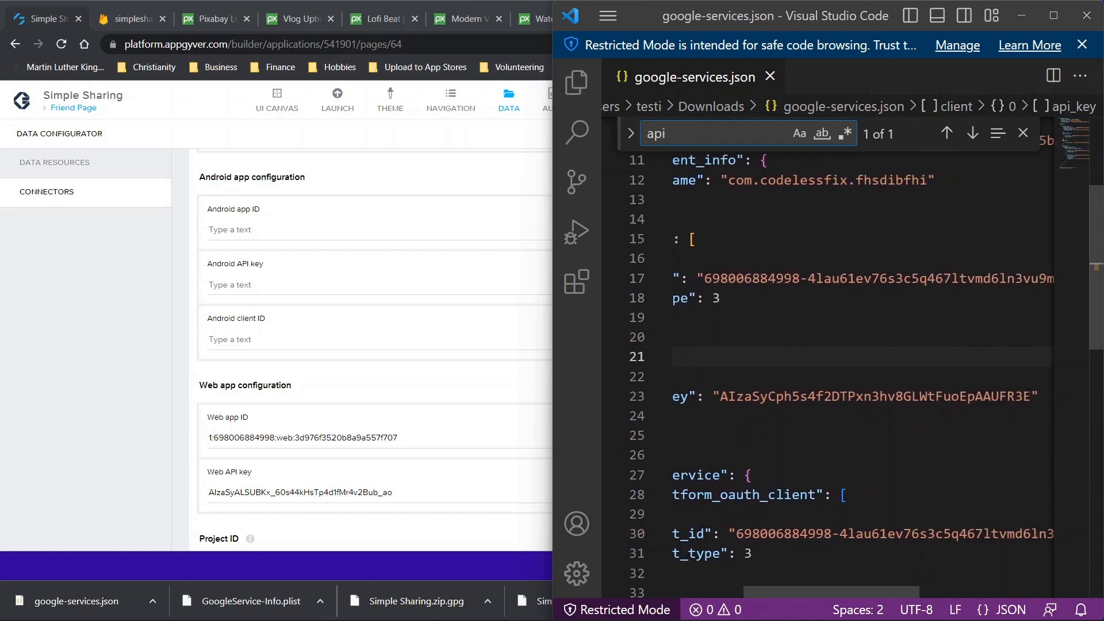
{"action": "left_click_drag", "start_coordinate": [1030, 396], "coordinate": [808, 396]}
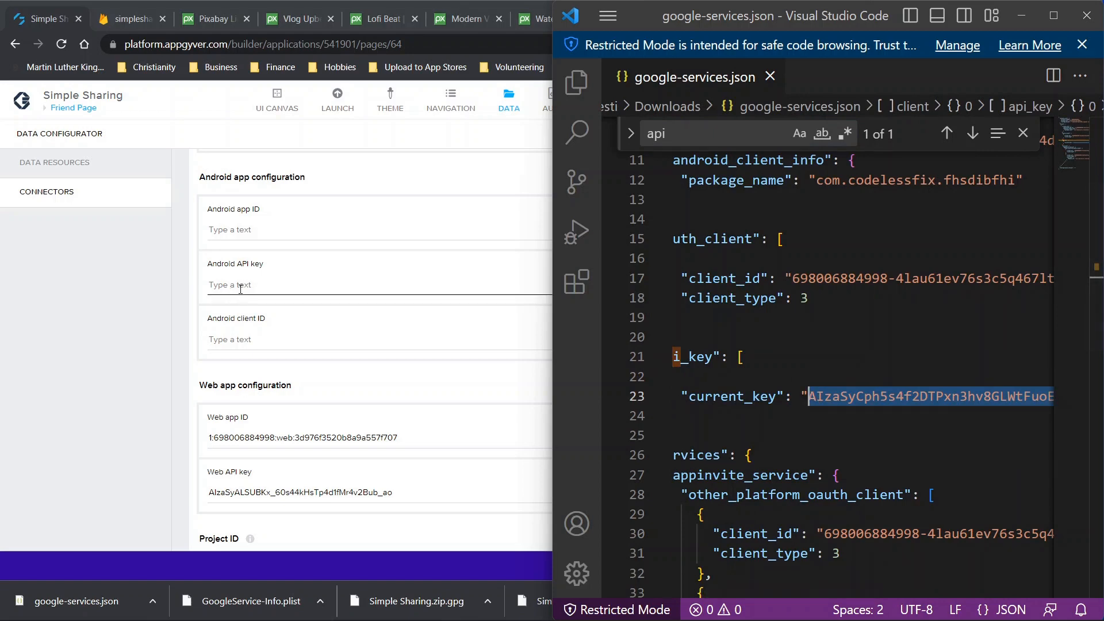
{"action": "left_click", "coordinate": [244, 334]}
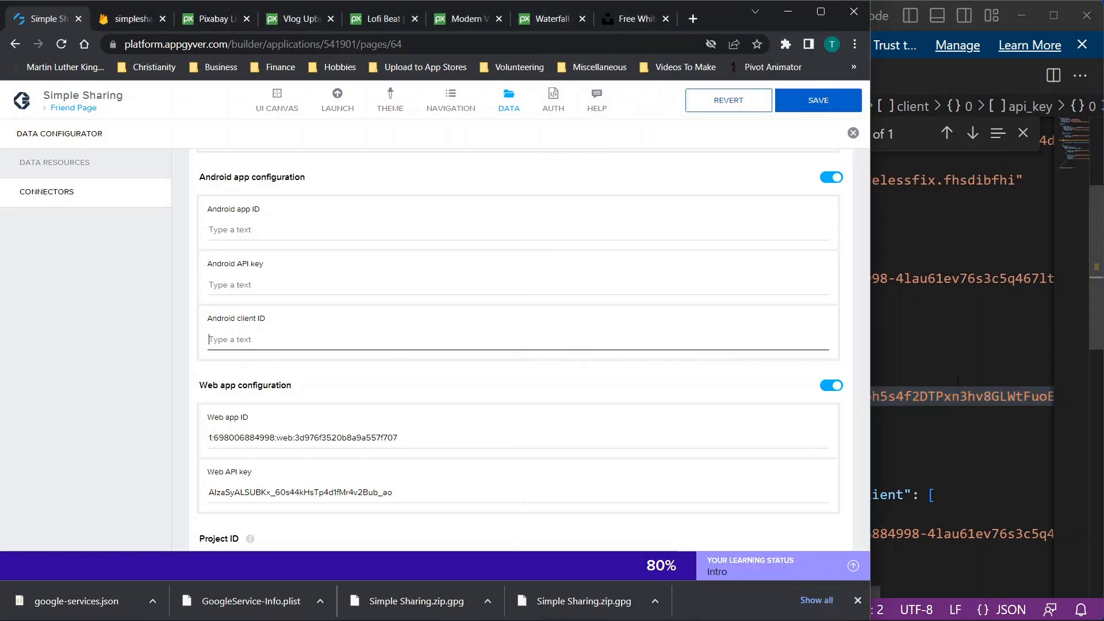
{"action": "left_click", "coordinate": [957, 381]}
{"action": "scroll", "coordinate": [957, 381], "scroll_direction": "down", "scroll_amount": 4}
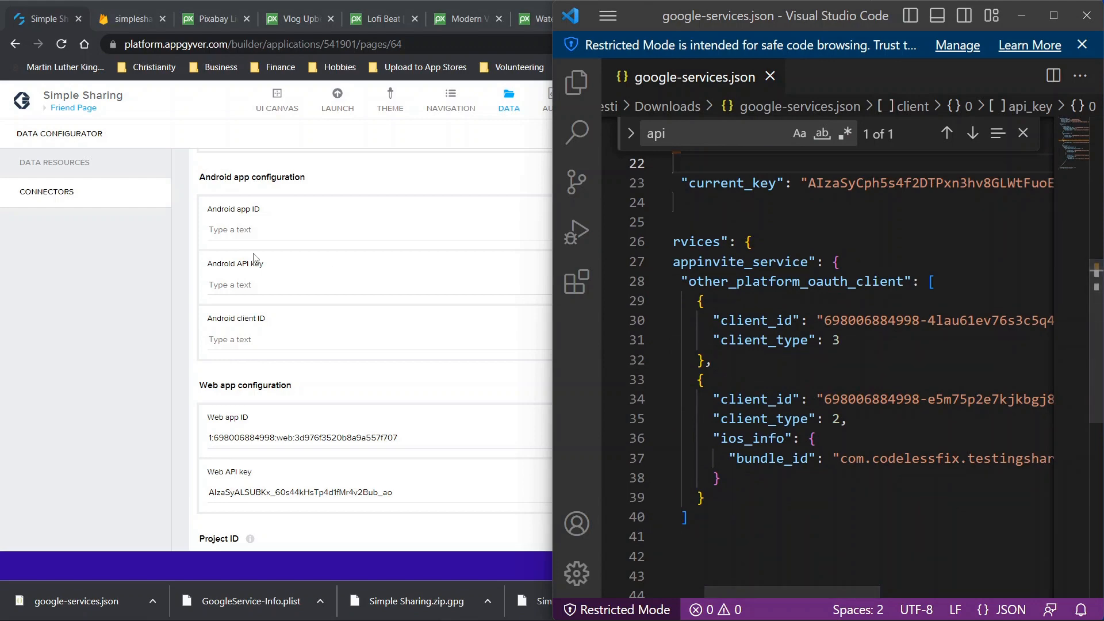
{"action": "scroll", "coordinate": [892, 378], "scroll_direction": "up", "scroll_amount": 7}
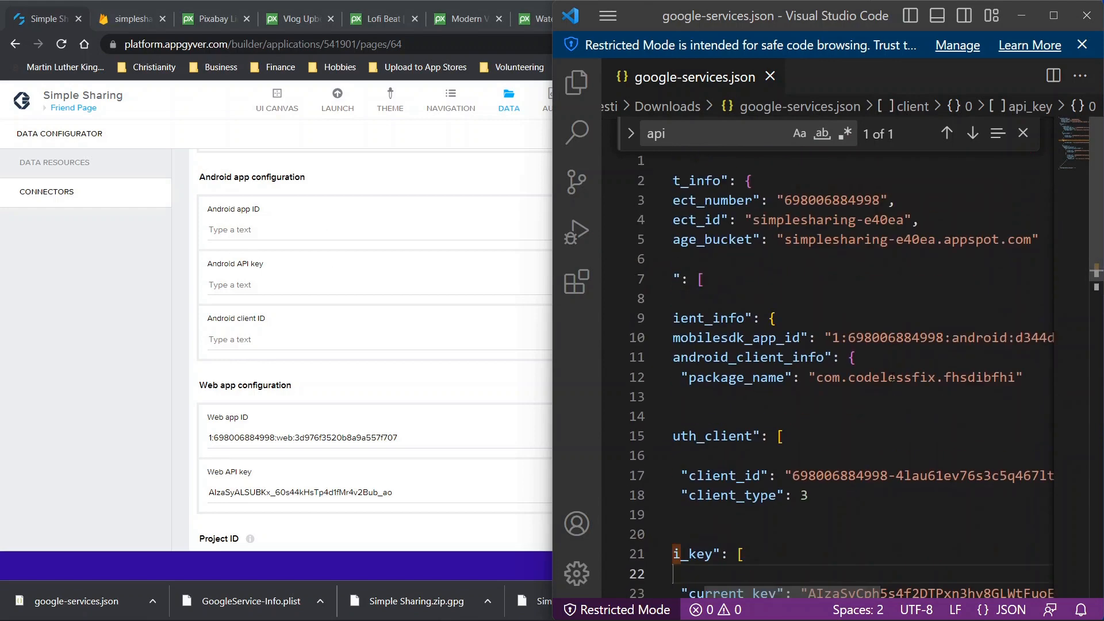
{"action": "scroll", "coordinate": [892, 378], "scroll_direction": "left", "scroll_amount": 3}
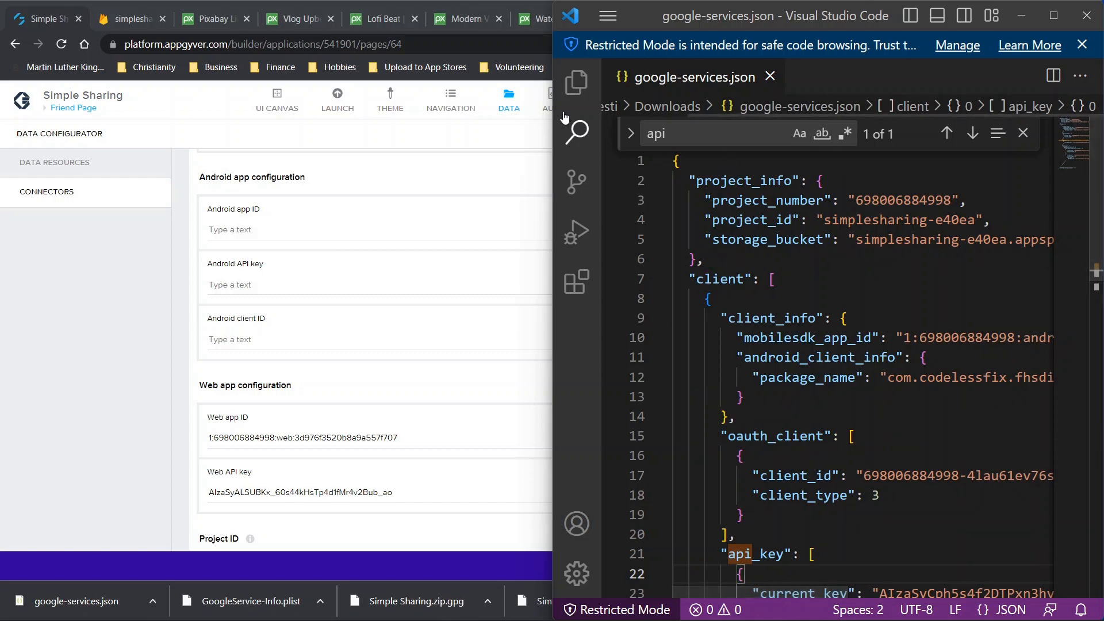
{"action": "left_click", "coordinate": [125, 21]}
Check the web and iOS apps' details and select the iOS App ID for the connector form
{"action": "scroll", "coordinate": [309, 253], "scroll_direction": "down", "scroll_amount": 4}
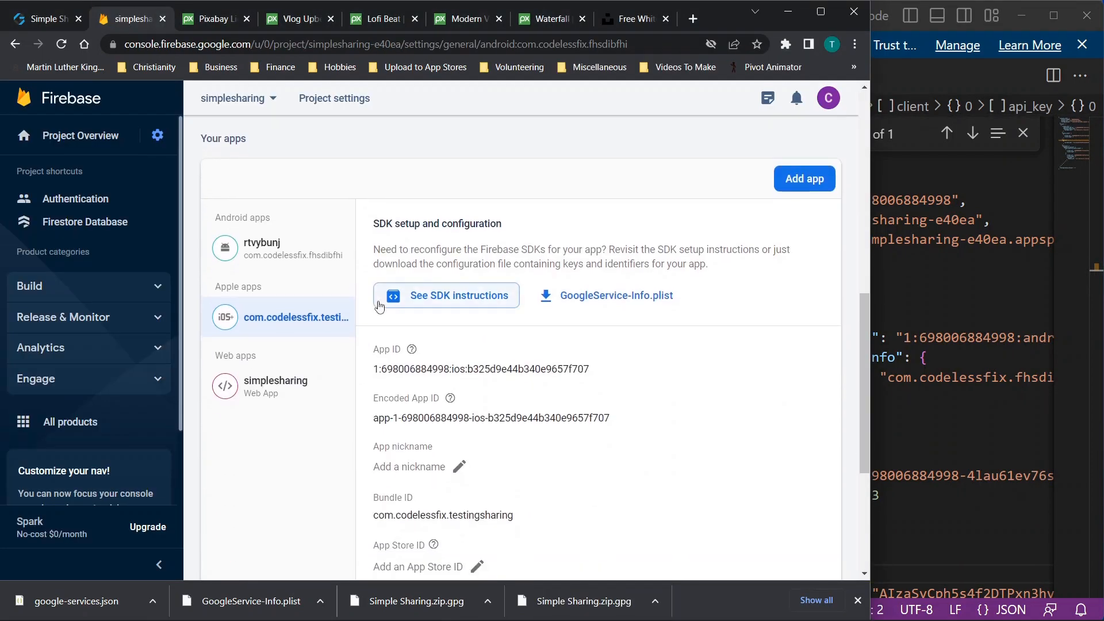
{"action": "left_click", "coordinate": [270, 415]}
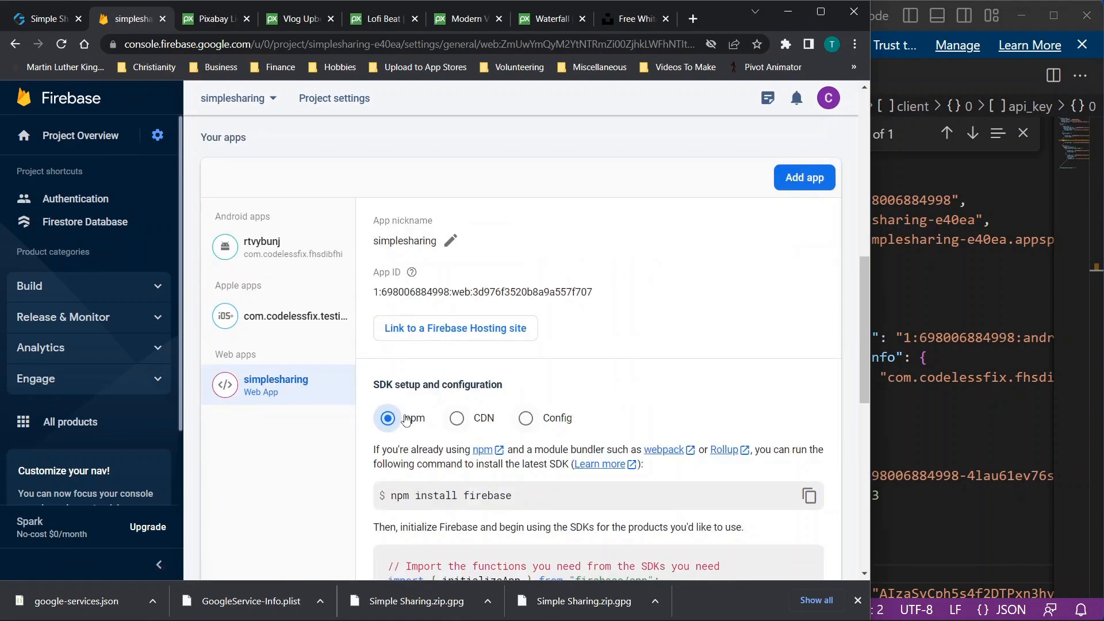
{"action": "left_click", "coordinate": [287, 315]}
{"action": "scroll", "coordinate": [554, 363], "scroll_direction": "down", "scroll_amount": 1}
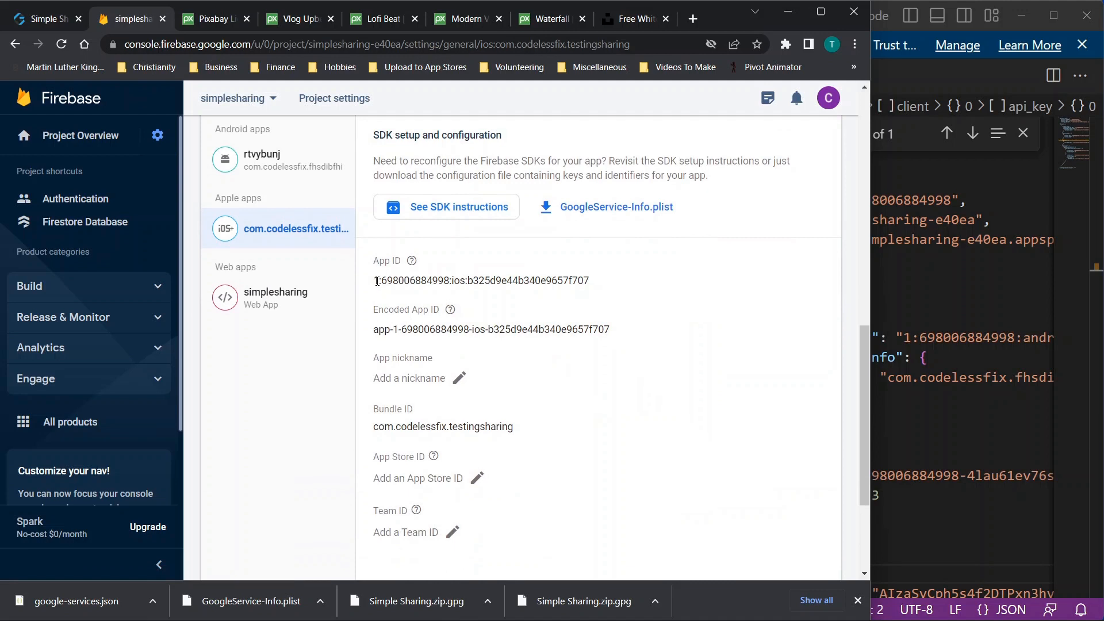
{"action": "mouse_move", "coordinate": [377, 281]}
{"action": "left_mouse_down"}
{"action": "mouse_move", "coordinate": [557, 285]}
{"action": "mouse_move", "coordinate": [604, 299]}
{"action": "mouse_move", "coordinate": [472, 282]}
{"action": "mouse_move", "coordinate": [364, 285]}
{"action": "left_mouse_up"}
{"action": "left_click", "coordinate": [603, 298]}
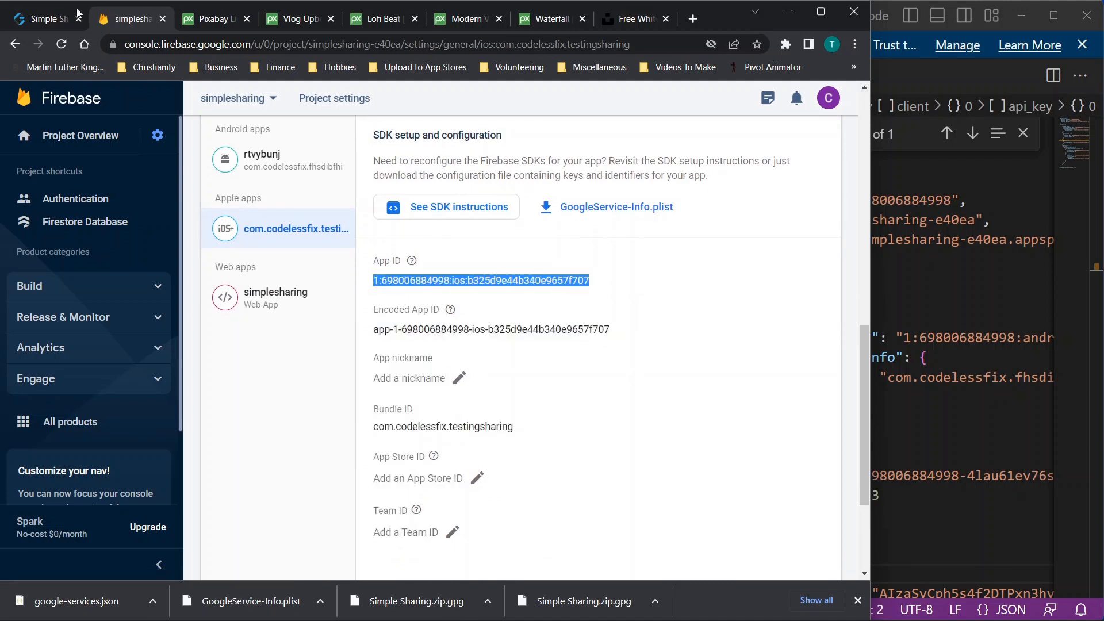
{"action": "left_click", "coordinate": [65, 19]}
{"action": "scroll", "coordinate": [374, 278], "scroll_direction": "up", "scroll_amount": 4}
{"action": "left_click", "coordinate": [208, 231]}
Select the Android App ID in Firebase project settings and return to the connector form
{"action": "left_click", "coordinate": [129, 18]}
{"action": "left_click", "coordinate": [271, 176]}
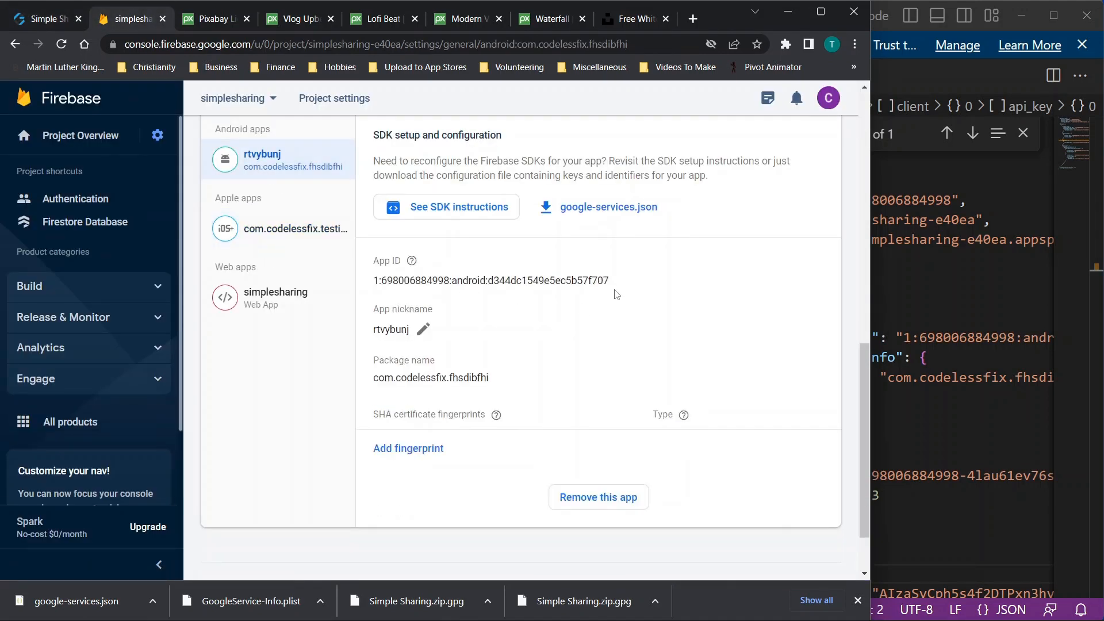
{"action": "left_click_drag", "start_coordinate": [614, 282], "coordinate": [364, 286]}
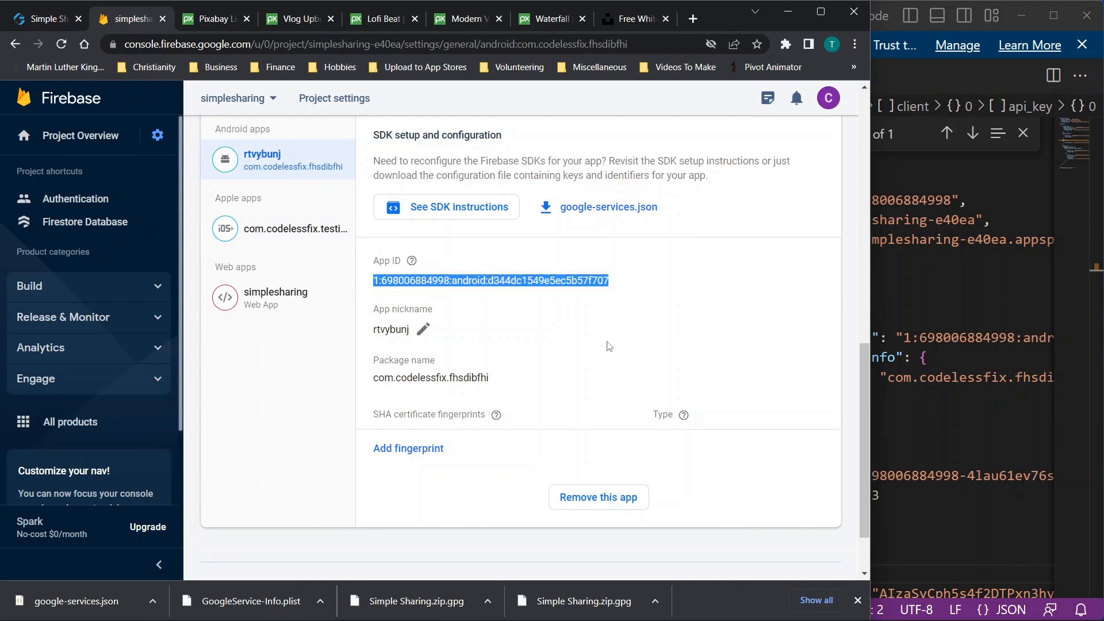
{"action": "left_click", "coordinate": [46, 18]}
{"action": "scroll", "coordinate": [354, 368], "scroll_direction": "down", "scroll_amount": 4}
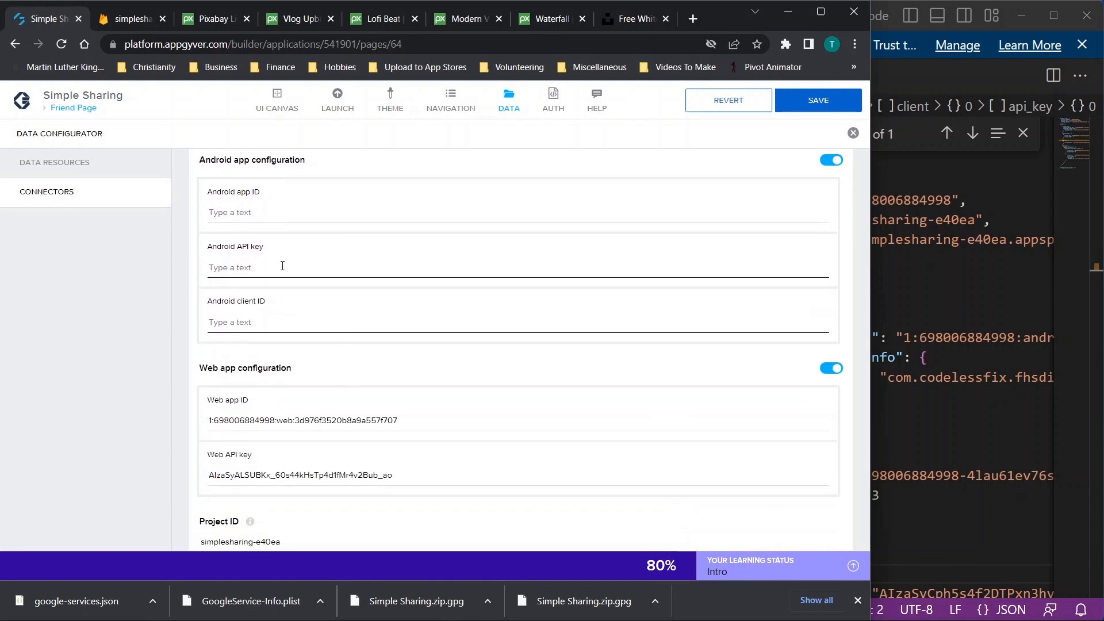
Search google-services.json for 'client'
{"action": "left_click", "coordinate": [911, 310]}
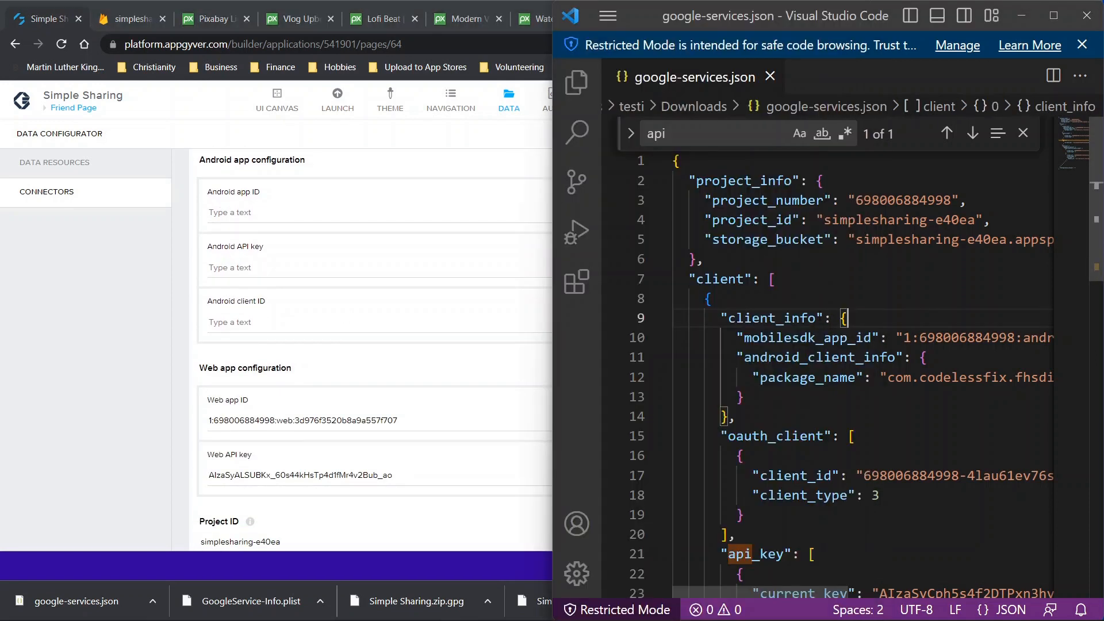
{"action": "key", "text": "ctrl+f"}
{"action": "type", "text": "client"}
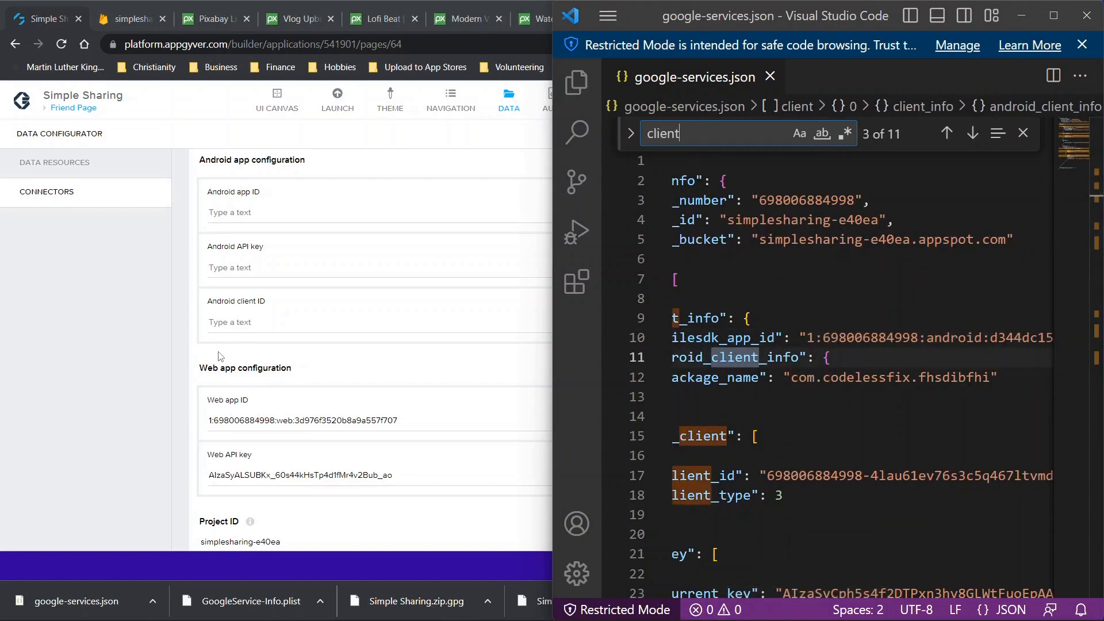
{"action": "scroll", "coordinate": [316, 342], "scroll_direction": "down", "scroll_amount": 3}
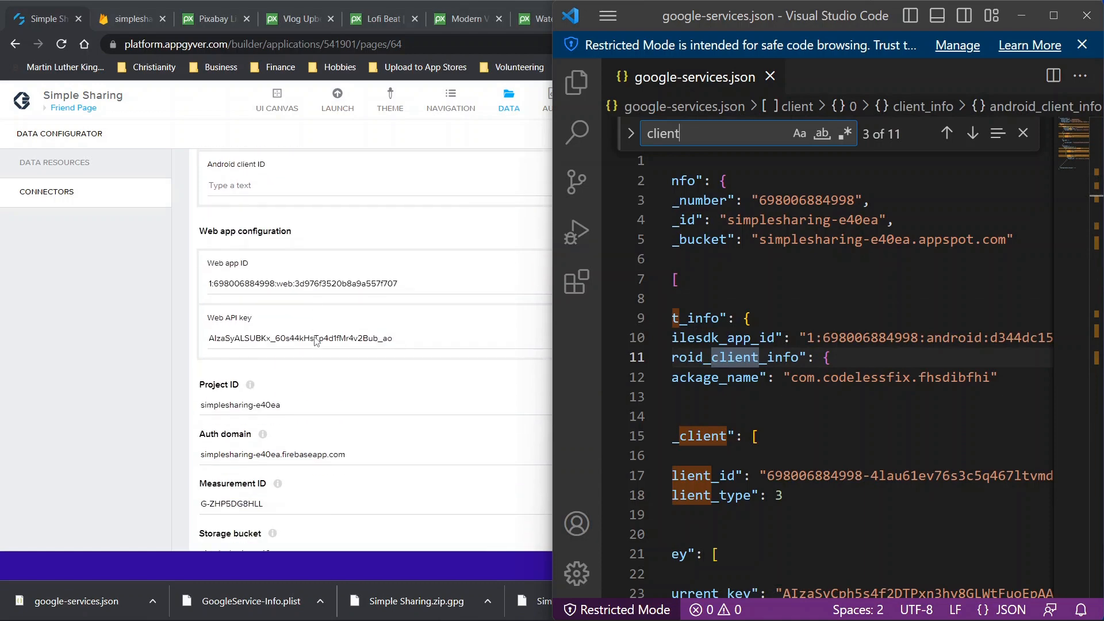
Close Visual Studio Code and save the Simple Sharing Firebase connector
{"action": "left_click", "coordinate": [1086, 16]}
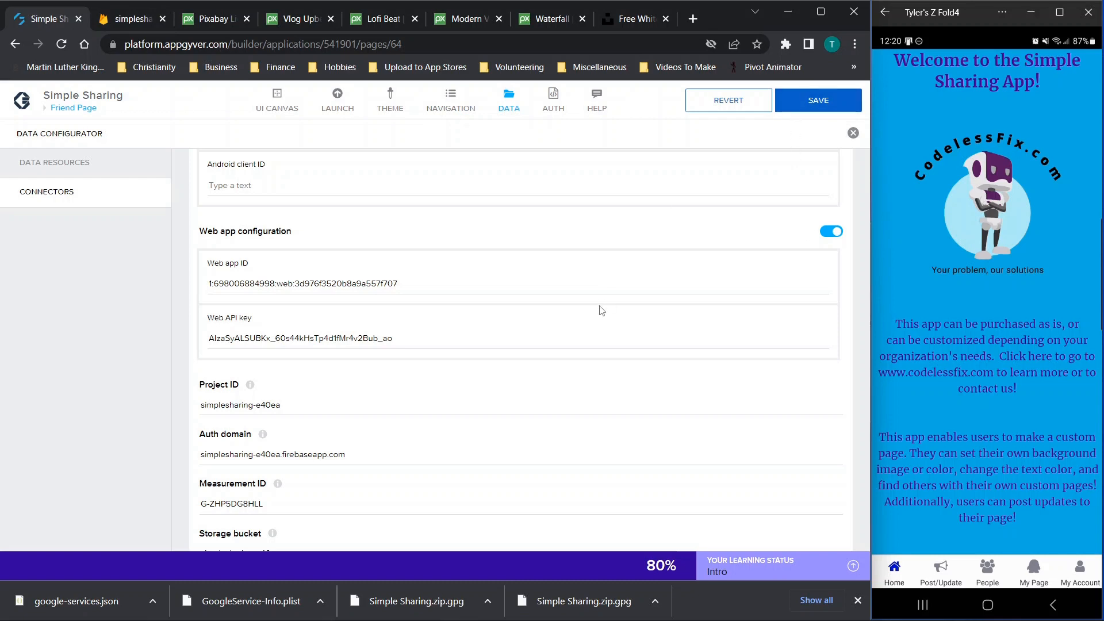
{"action": "scroll", "coordinate": [601, 311], "scroll_direction": "up", "scroll_amount": 3}
{"action": "scroll", "coordinate": [601, 310], "scroll_direction": "down", "scroll_amount": 4}
{"action": "scroll", "coordinate": [601, 310], "scroll_direction": "up", "scroll_amount": 2}
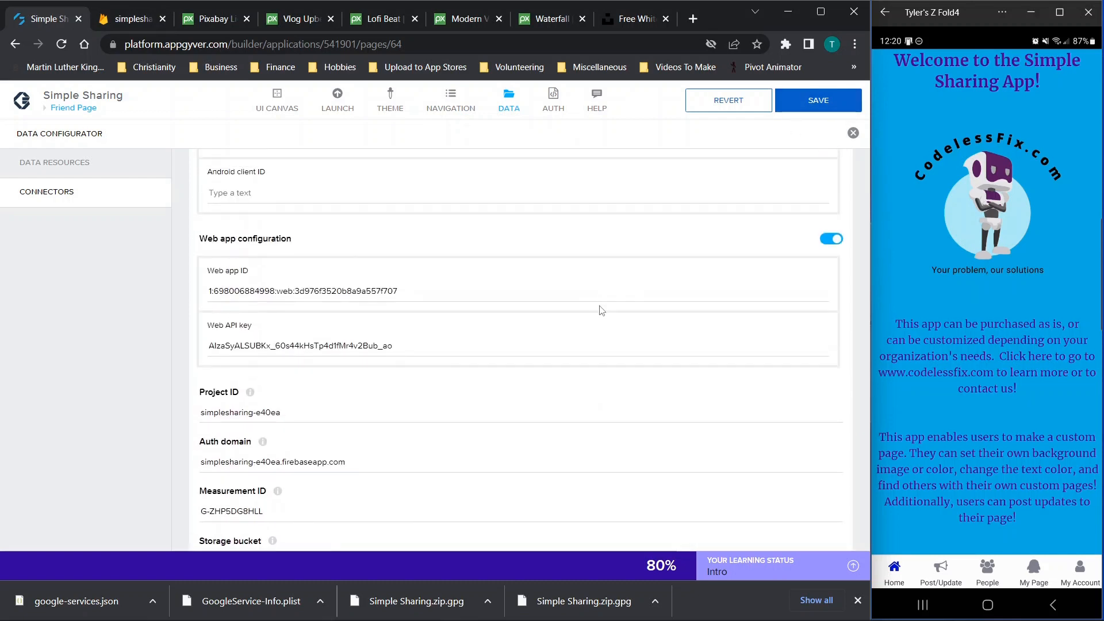
{"action": "left_click", "coordinate": [817, 107]}
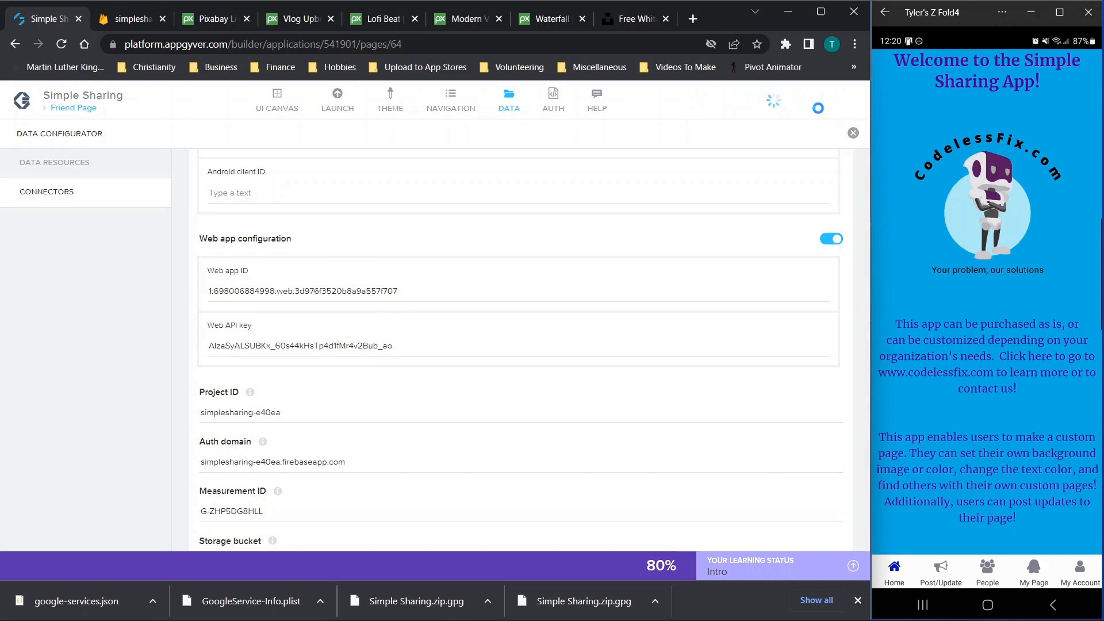
Close the Data Configurator and open Build Service from LAUNCH > DISTRIBUTE in a new tab
{"action": "left_click", "coordinate": [852, 135]}
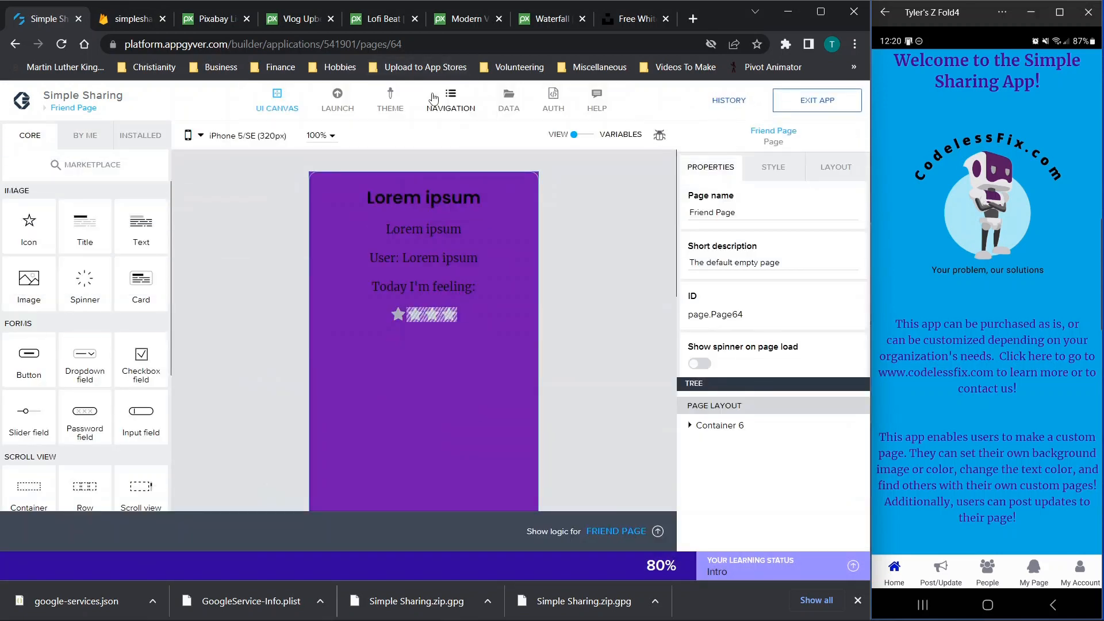
{"action": "left_click", "coordinate": [333, 108]}
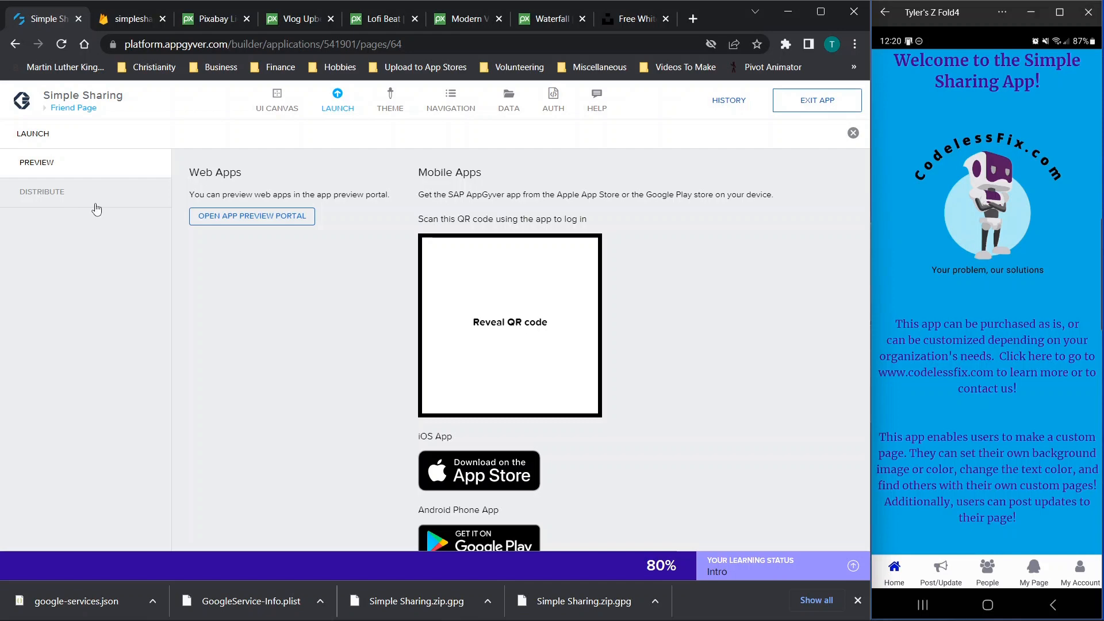
{"action": "left_click", "coordinate": [81, 191]}
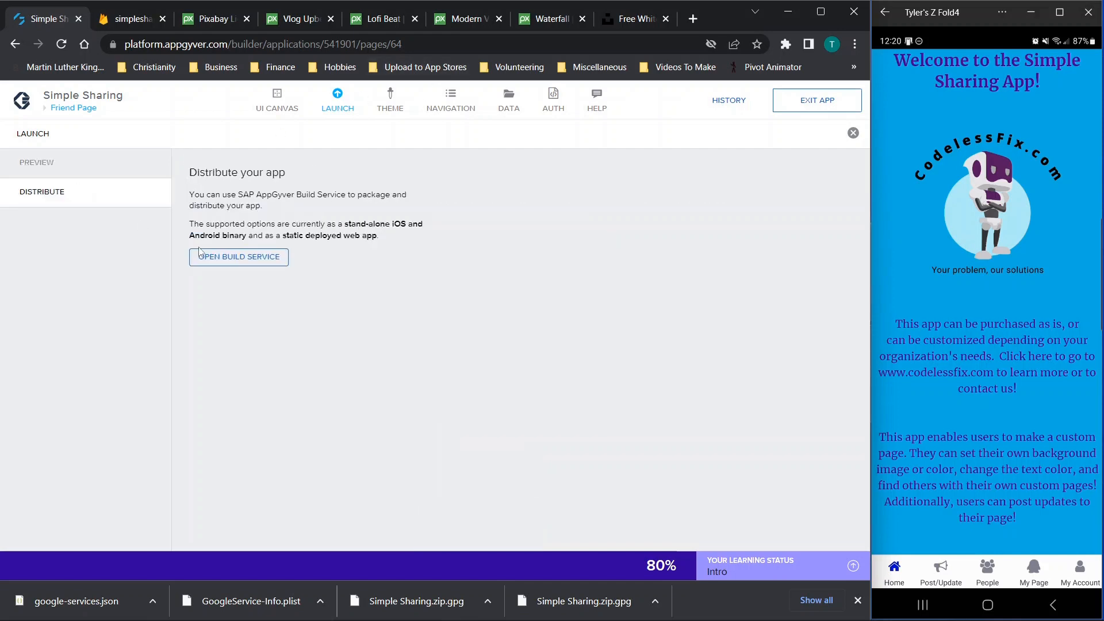
{"action": "left_click", "coordinate": [203, 256]}
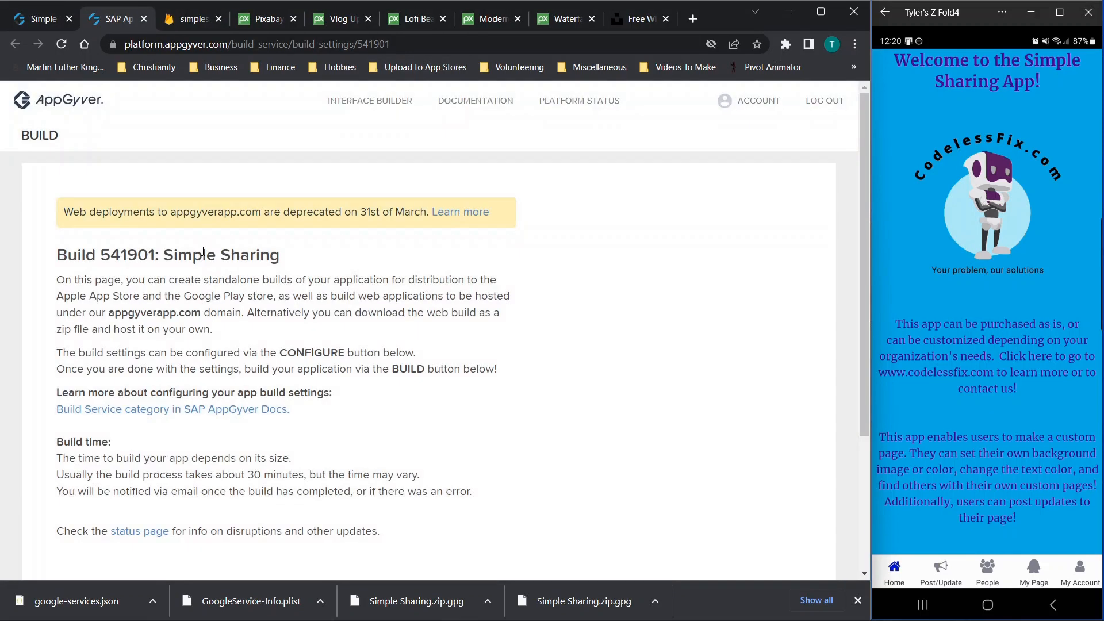
Configure the Web App build with ZIP as the build scheme, reaching the Image Assets settings
{"action": "scroll", "coordinate": [203, 252], "scroll_direction": "down", "scroll_amount": 3}
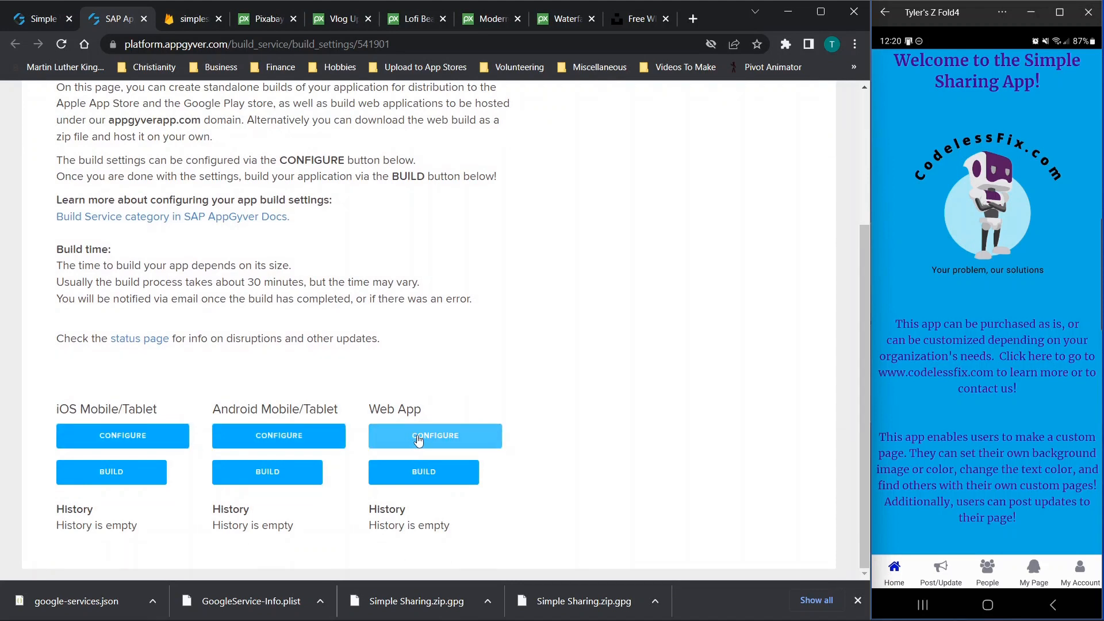
{"action": "left_click", "coordinate": [380, 447]}
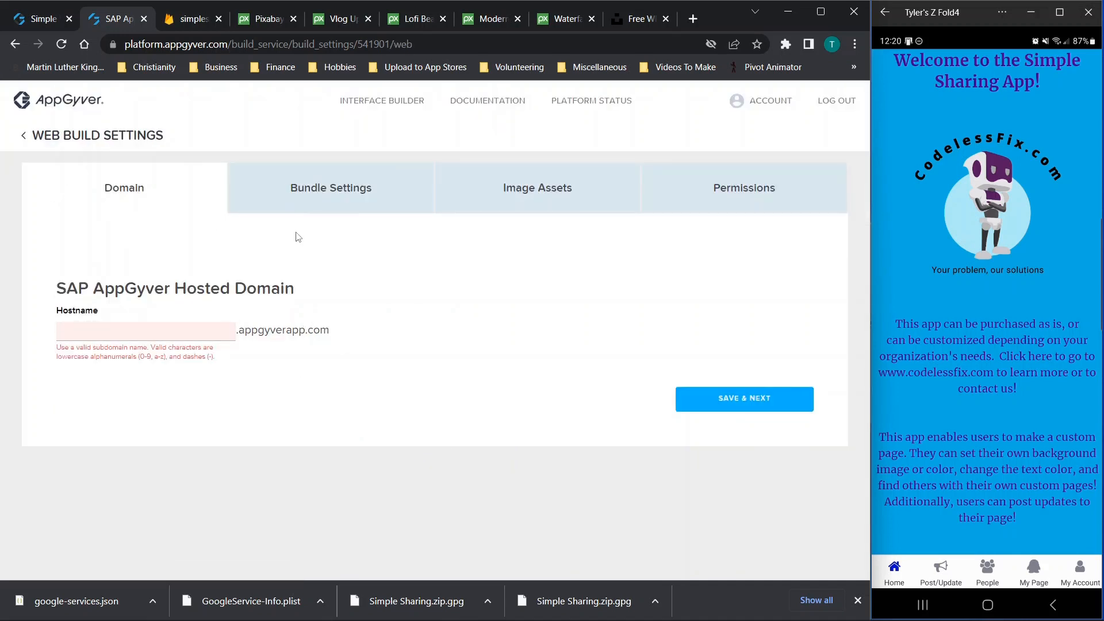
{"action": "left_click", "coordinate": [308, 180]}
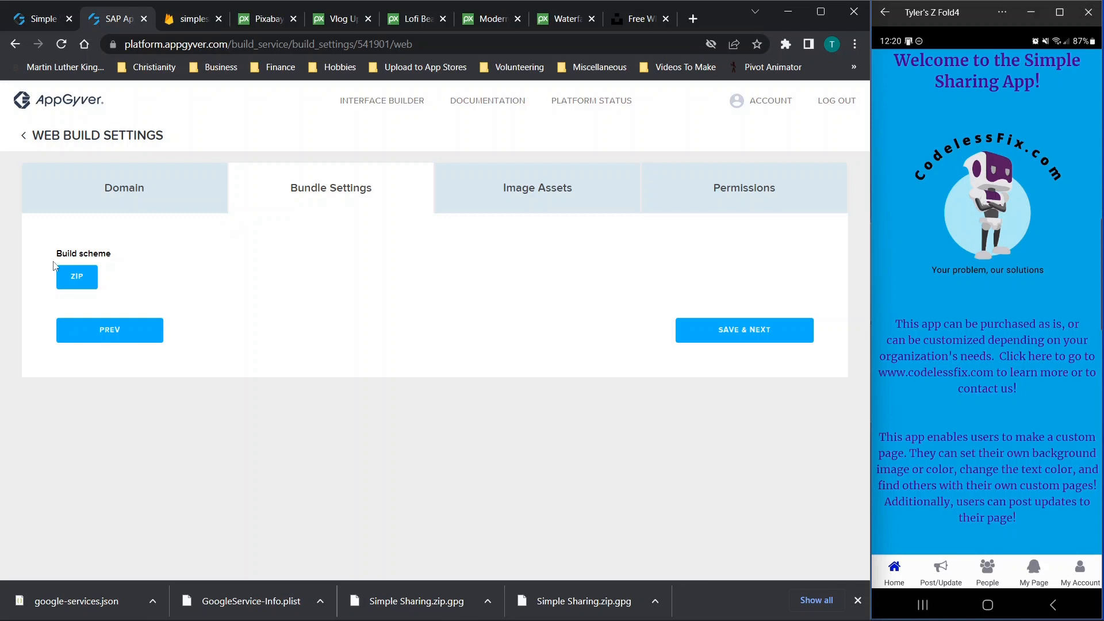
{"action": "left_click", "coordinate": [75, 276]}
{"action": "left_click", "coordinate": [472, 203]}
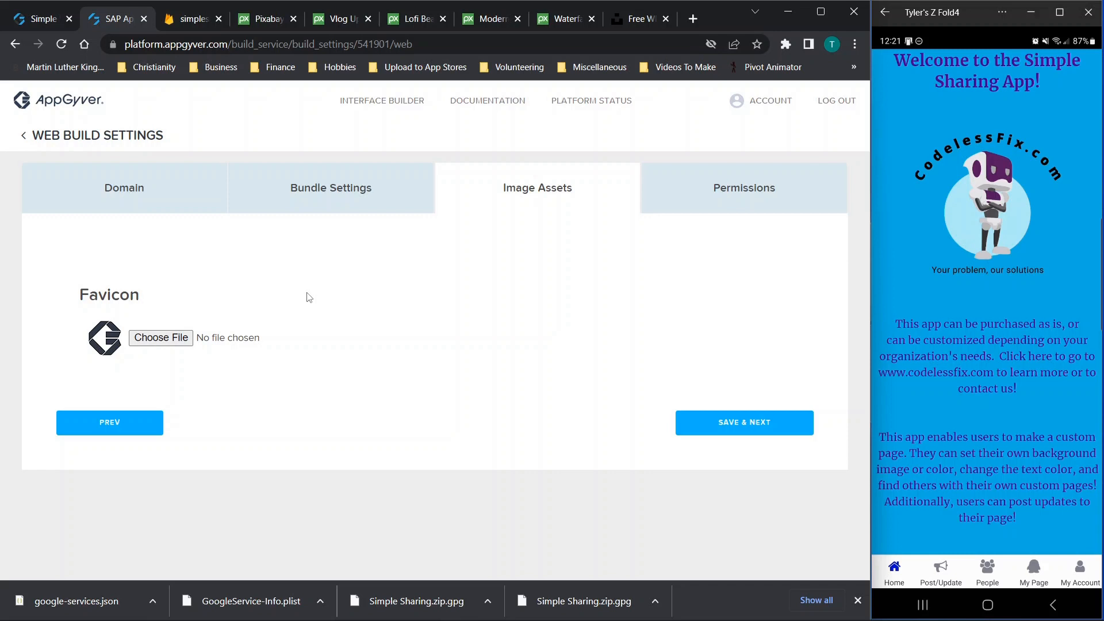
Save the web Image Assets and Permissions settings to reach the Build 541901 overview
{"action": "left_click", "coordinate": [739, 426]}
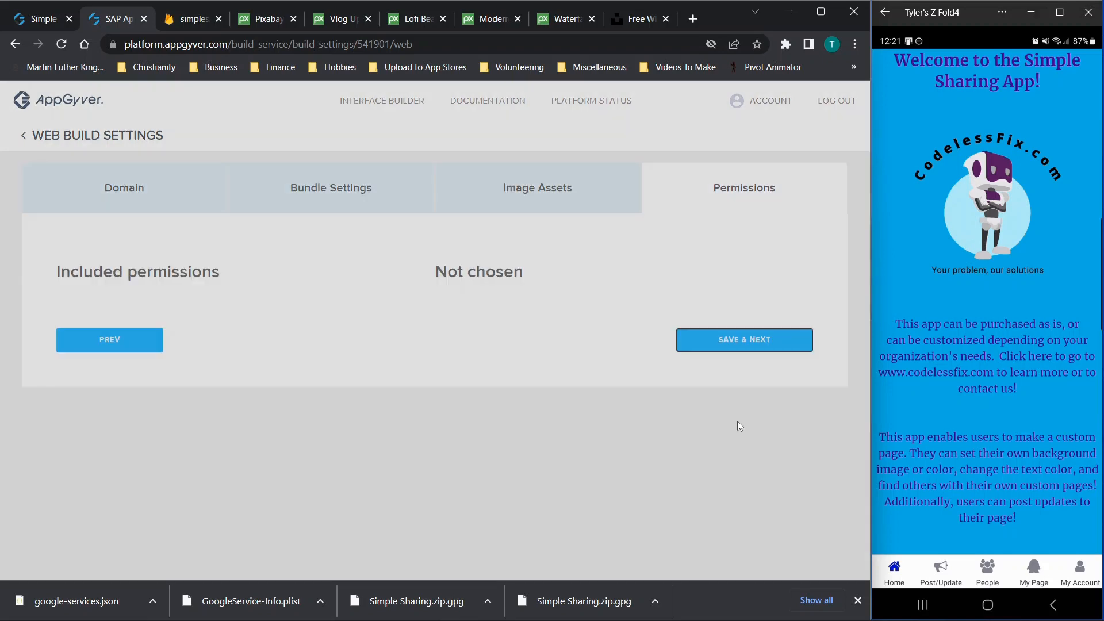
{"action": "left_click", "coordinate": [746, 348]}
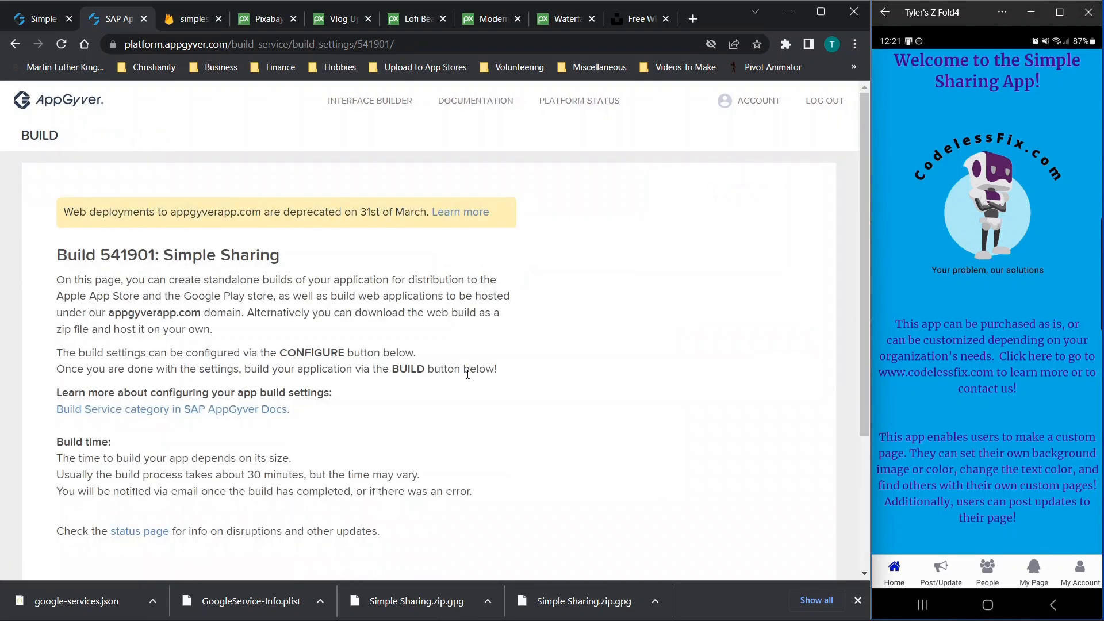
{"action": "scroll", "coordinate": [467, 374], "scroll_direction": "down", "scroll_amount": 3}
Build the web app on client runtime 4.6.36 as version 1.0.0, then open Android configuration
{"action": "left_click", "coordinate": [418, 480]}
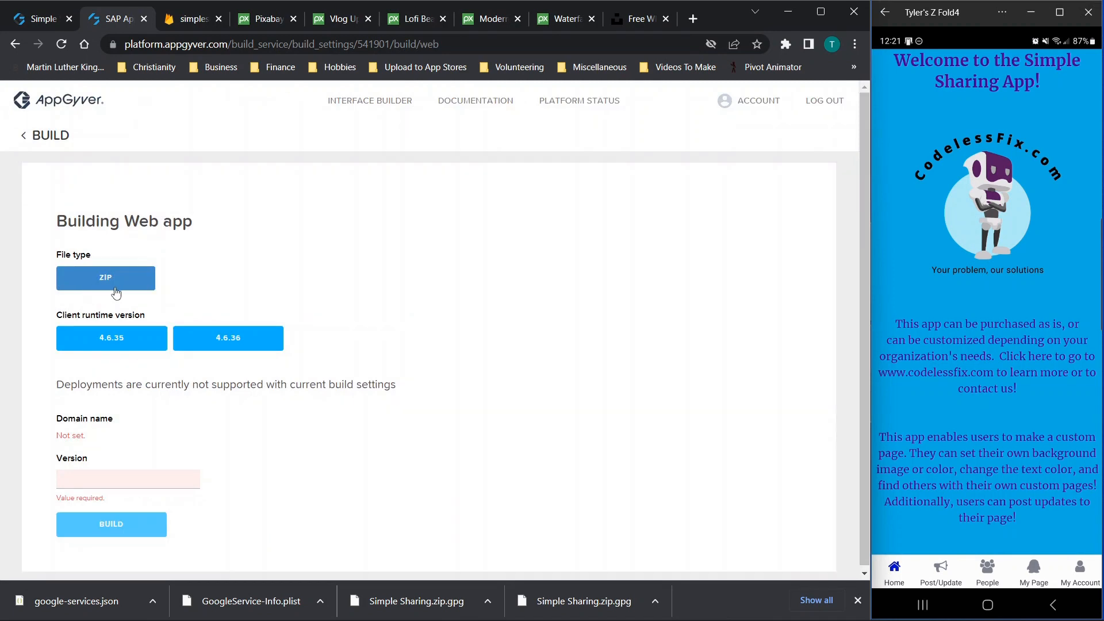
{"action": "left_click", "coordinate": [115, 342]}
{"action": "left_click", "coordinate": [222, 339]}
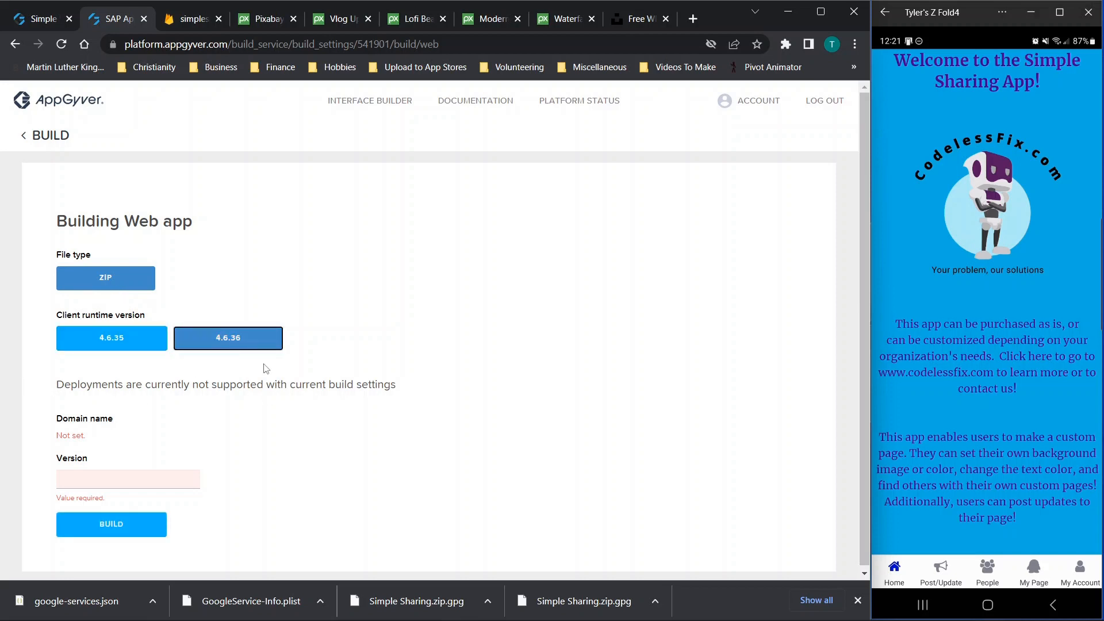
{"action": "left_click", "coordinate": [117, 487]}
{"action": "type", "text": "1.0.0"}
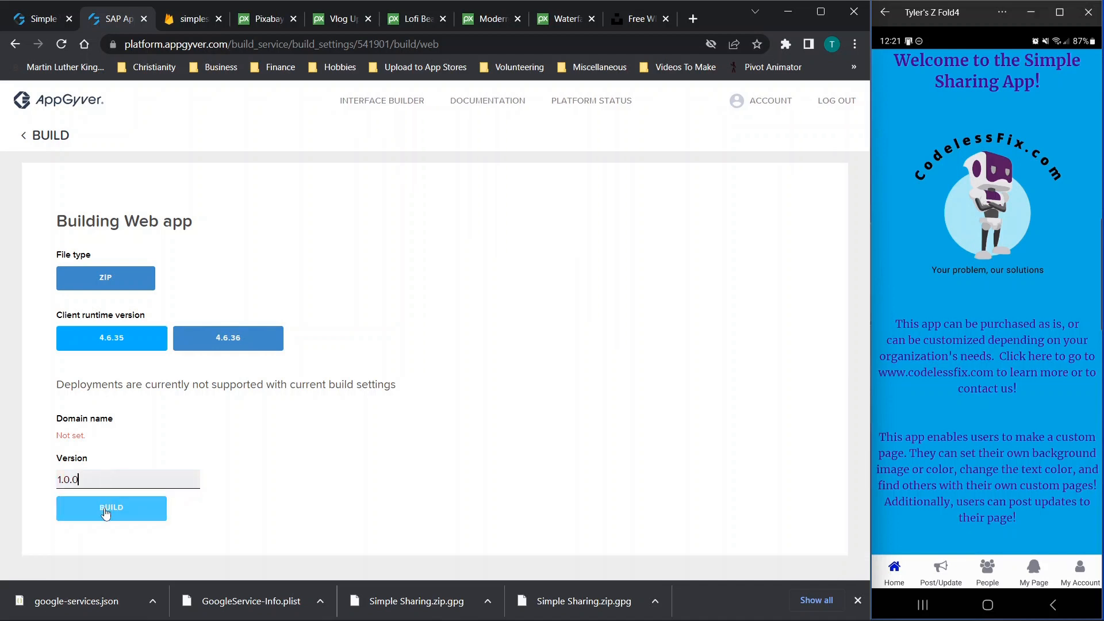
{"action": "left_click", "coordinate": [105, 513]}
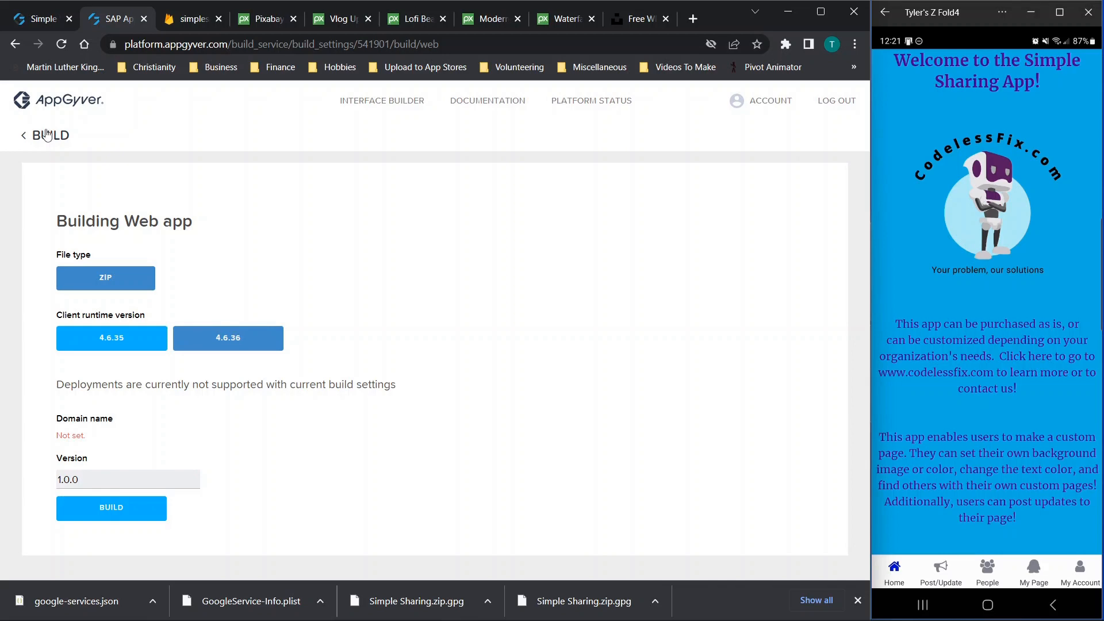
{"action": "scroll", "coordinate": [473, 257], "scroll_direction": "down", "scroll_amount": 4}
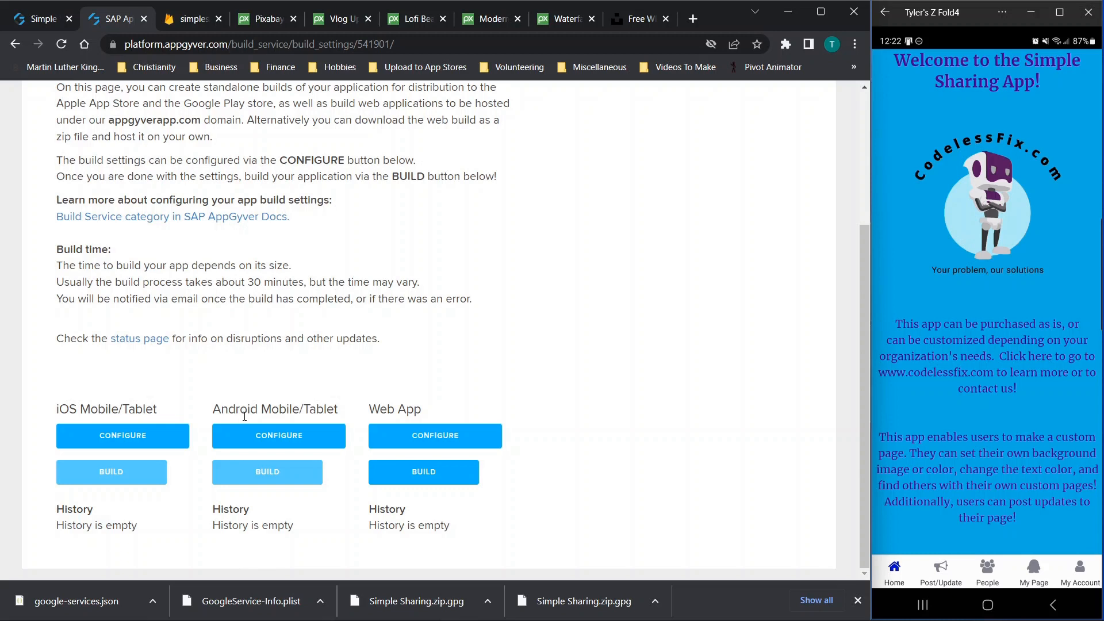
{"action": "left_click", "coordinate": [285, 435]}
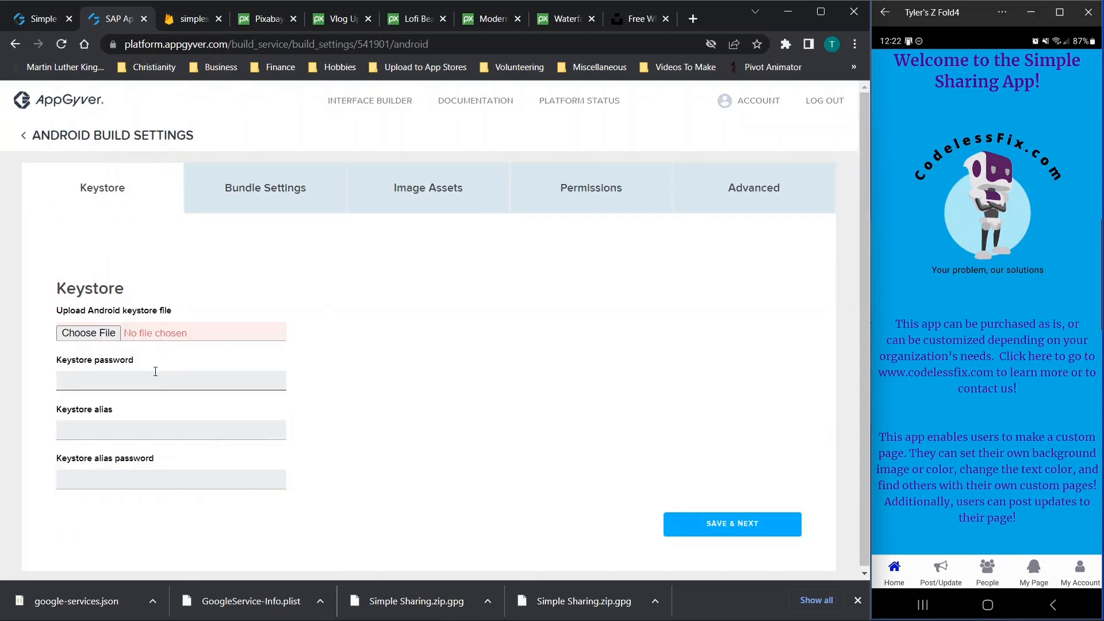
Step through the Android Bundle, Image Assets and Permissions settings to the Advanced required-files list
{"action": "scroll", "coordinate": [94, 348], "scroll_direction": "down", "scroll_amount": 1}
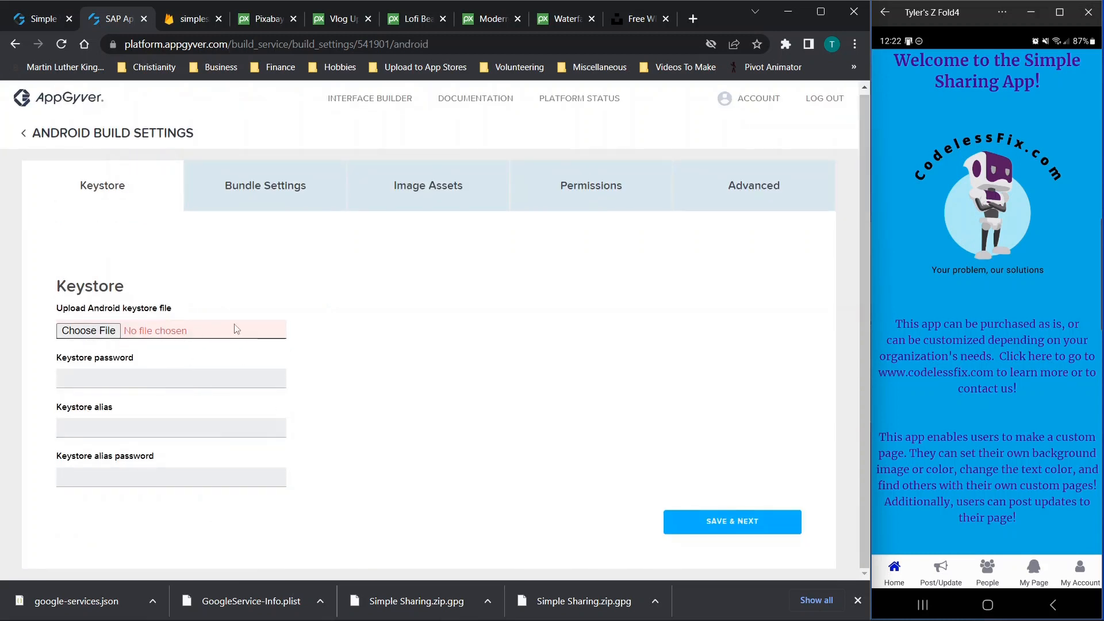
{"action": "left_click", "coordinate": [224, 198]}
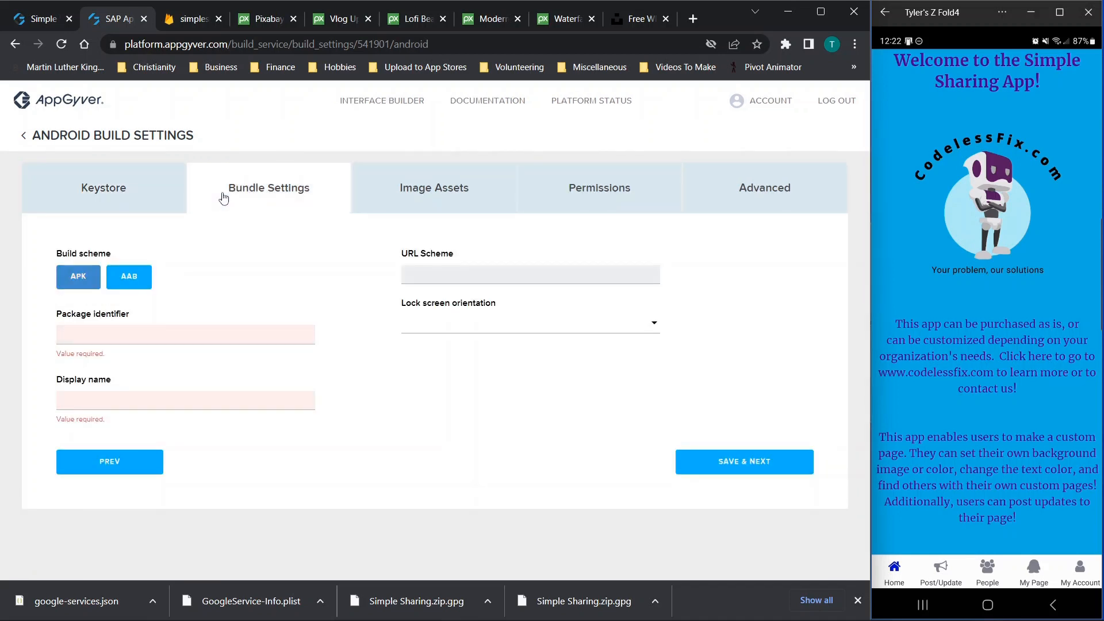
{"action": "left_click", "coordinate": [426, 199]}
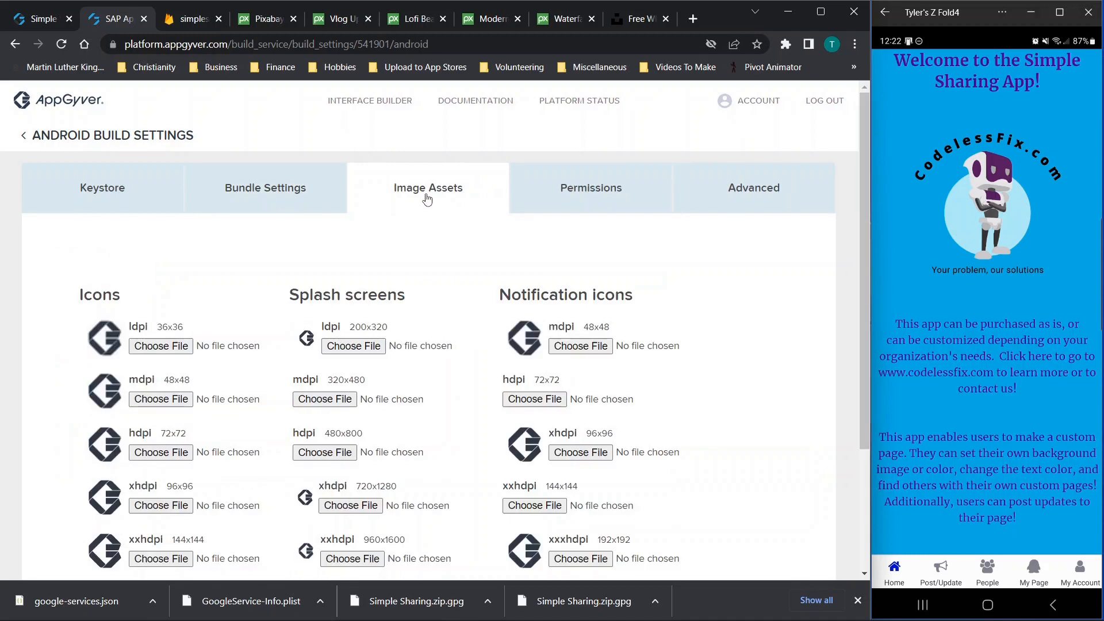
{"action": "scroll", "coordinate": [464, 308], "scroll_direction": "down", "scroll_amount": 3}
{"action": "scroll", "coordinate": [465, 309], "scroll_direction": "up", "scroll_amount": 3}
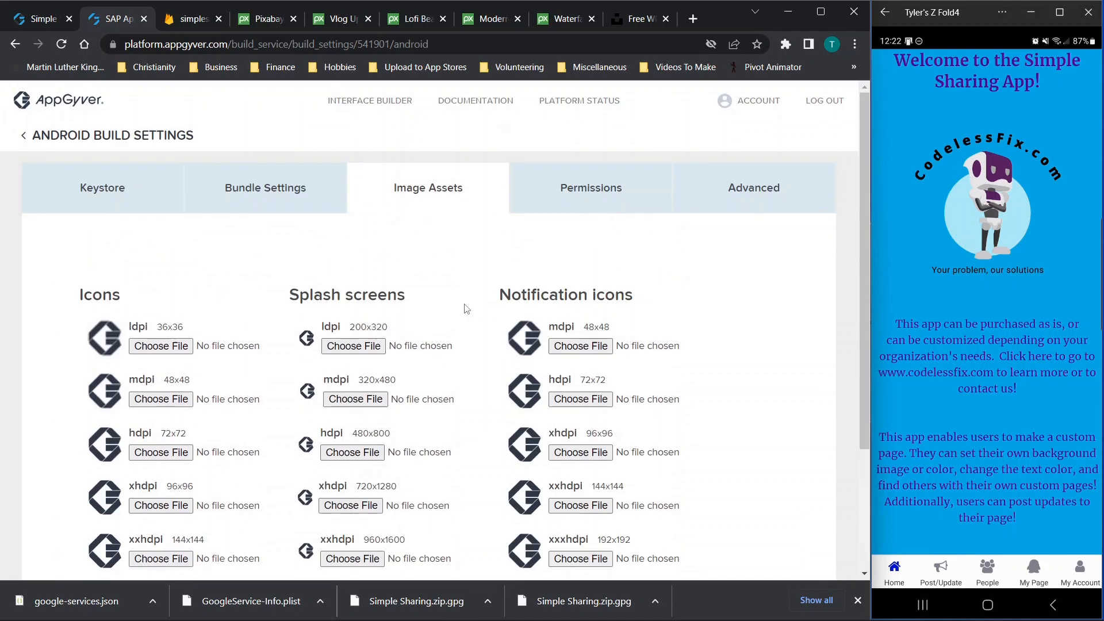
{"action": "left_click", "coordinate": [627, 171]}
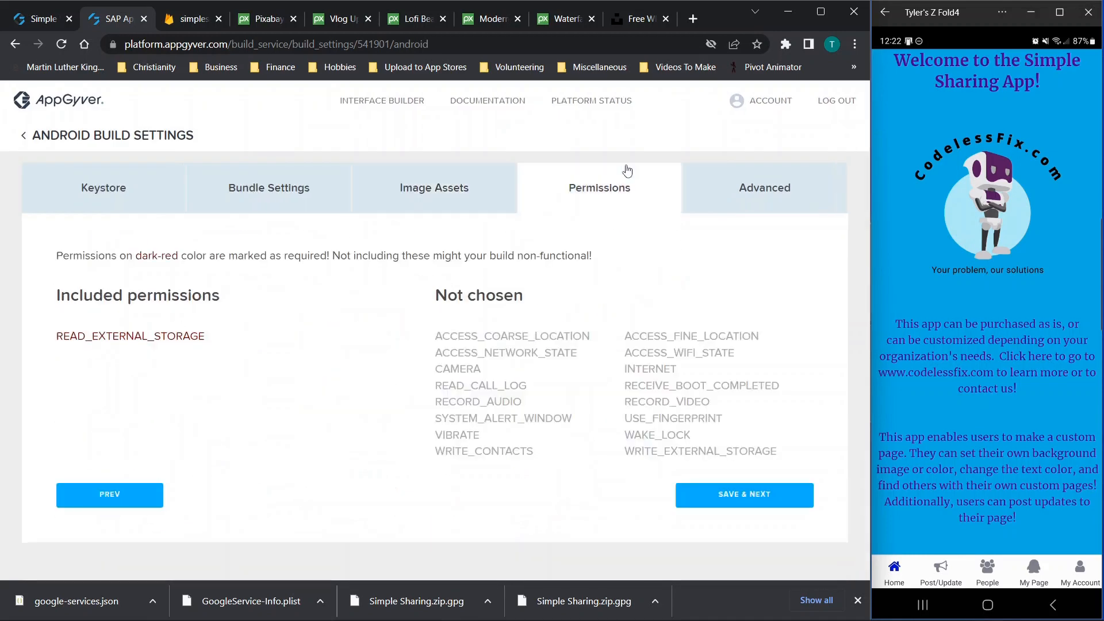
{"action": "left_click", "coordinate": [736, 190]}
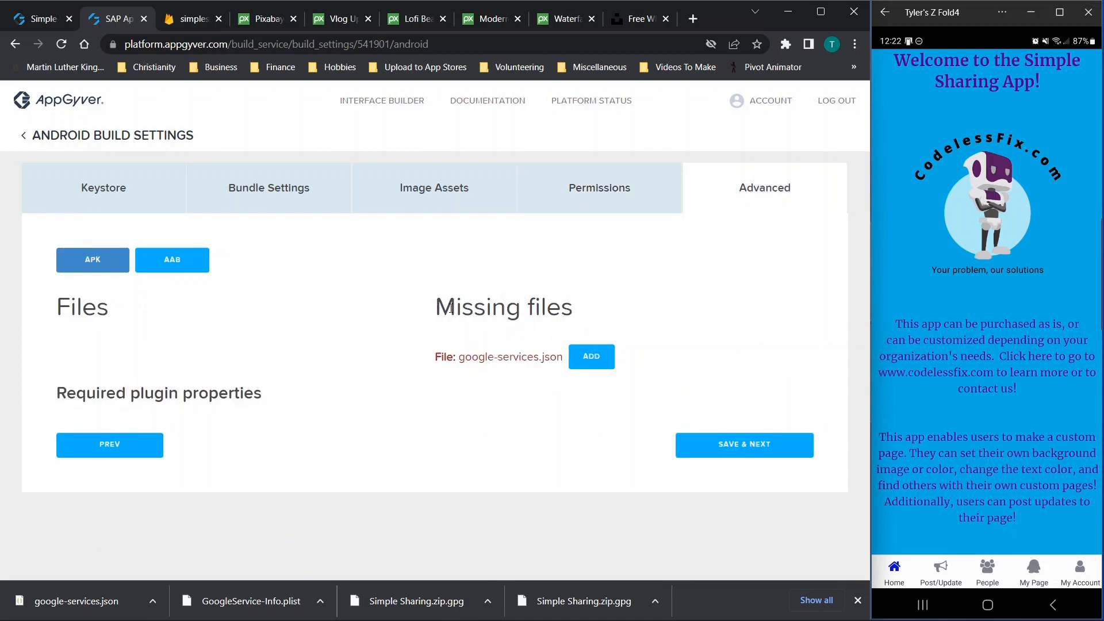
{"action": "left_click_drag", "start_coordinate": [456, 308], "coordinate": [578, 309]}
{"action": "left_click", "coordinate": [578, 310]}
Check the Firebase project settings, then choose AAB as the Android format and save
{"action": "left_click", "coordinate": [189, 21]}
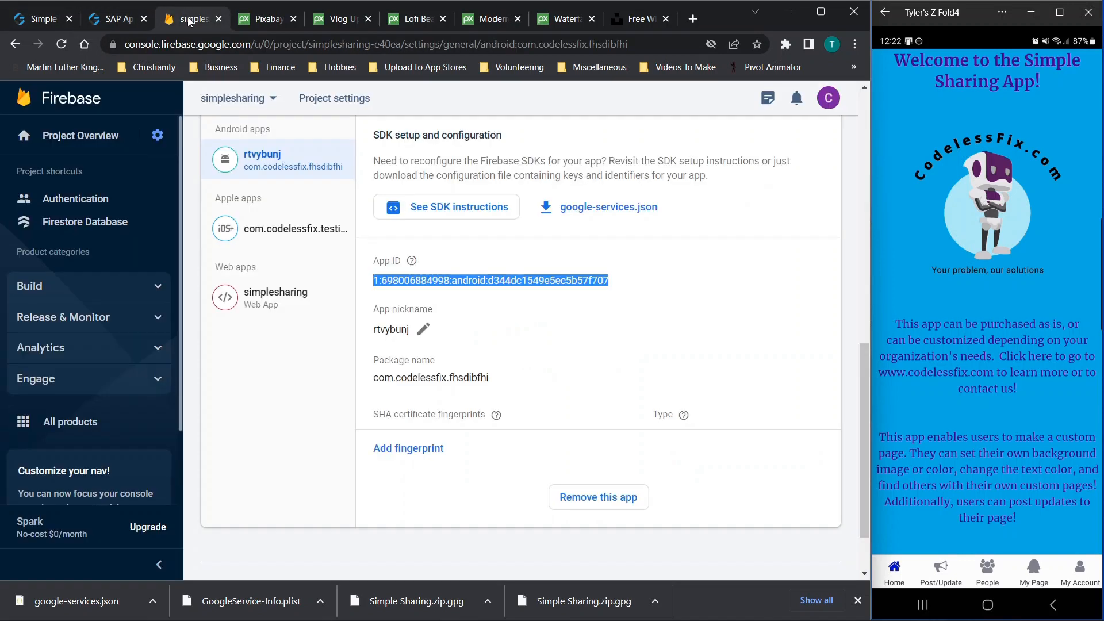
{"action": "left_click", "coordinate": [260, 171]}
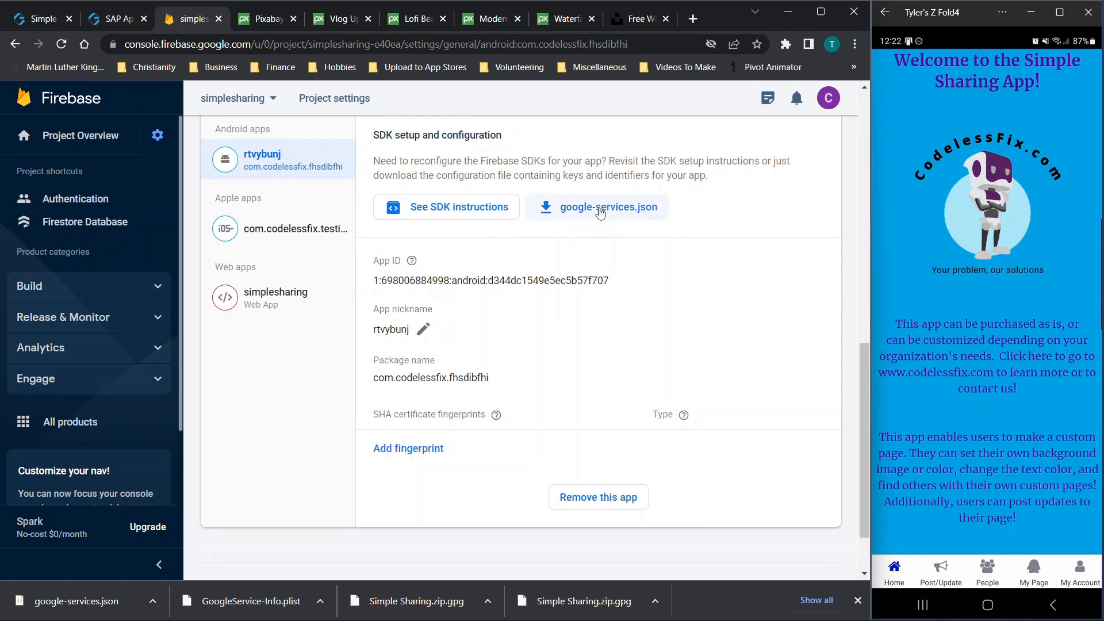
{"action": "left_click", "coordinate": [129, 21]}
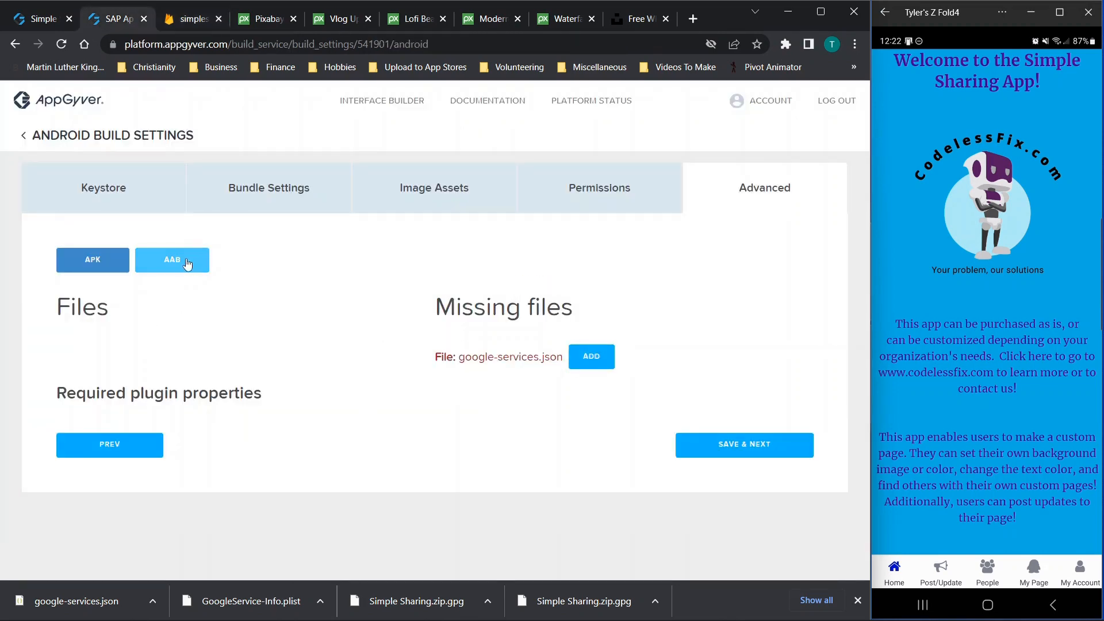
{"action": "left_click", "coordinate": [180, 265]}
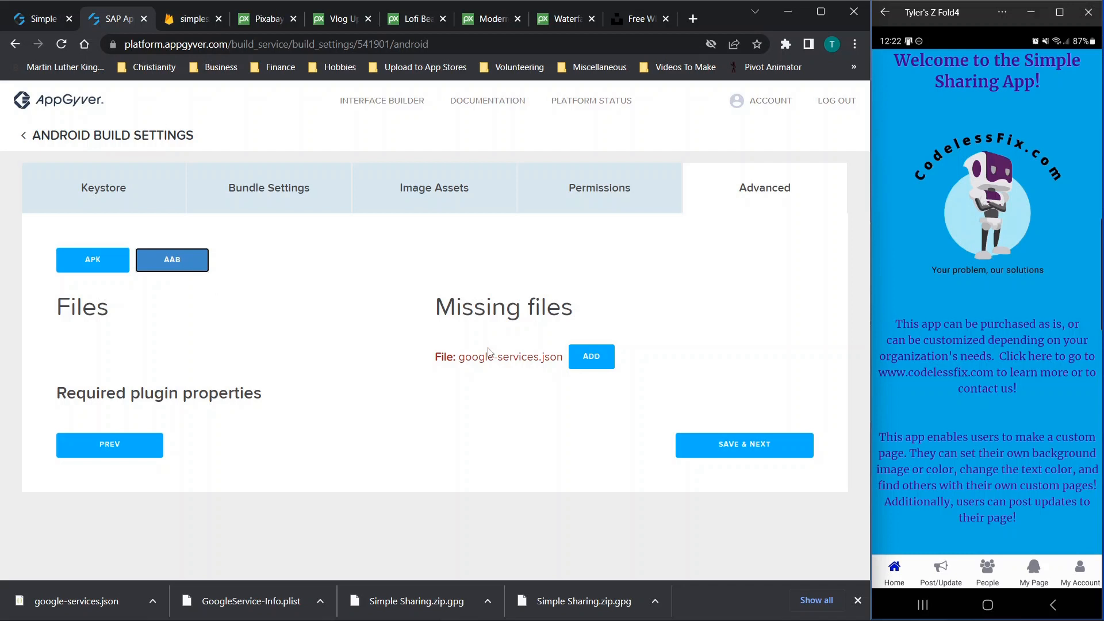
{"action": "left_click", "coordinate": [730, 453]}
{"action": "scroll", "coordinate": [375, 382], "scroll_direction": "down", "scroll_amount": 3}
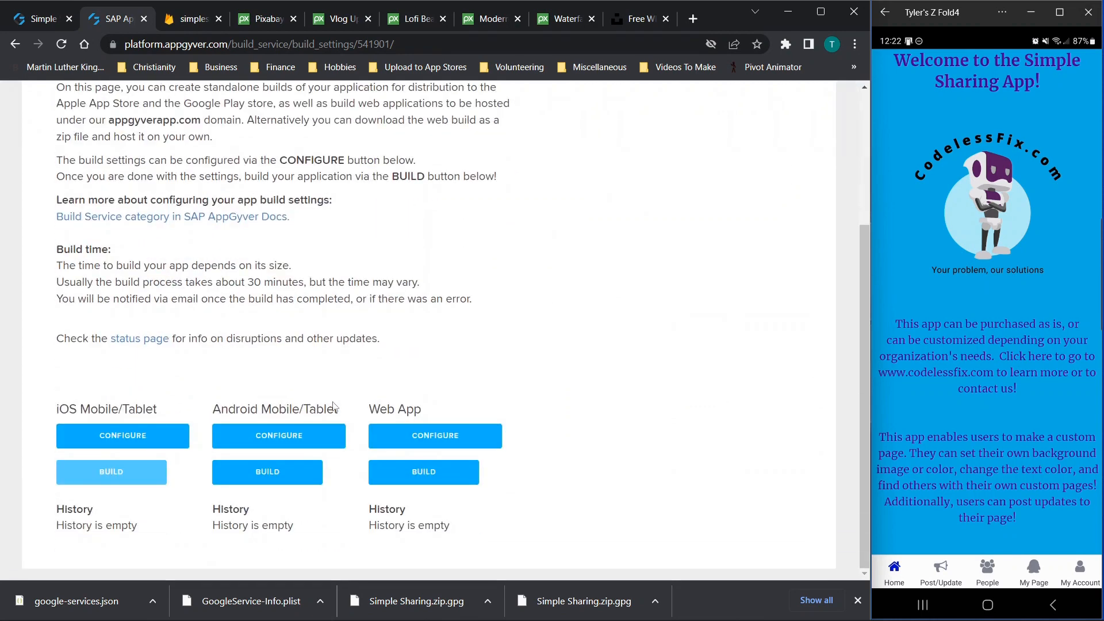
Fill the Android build form with AAB and 4.6.36, leave without building, and open iOS settings
{"action": "left_click", "coordinate": [276, 480]}
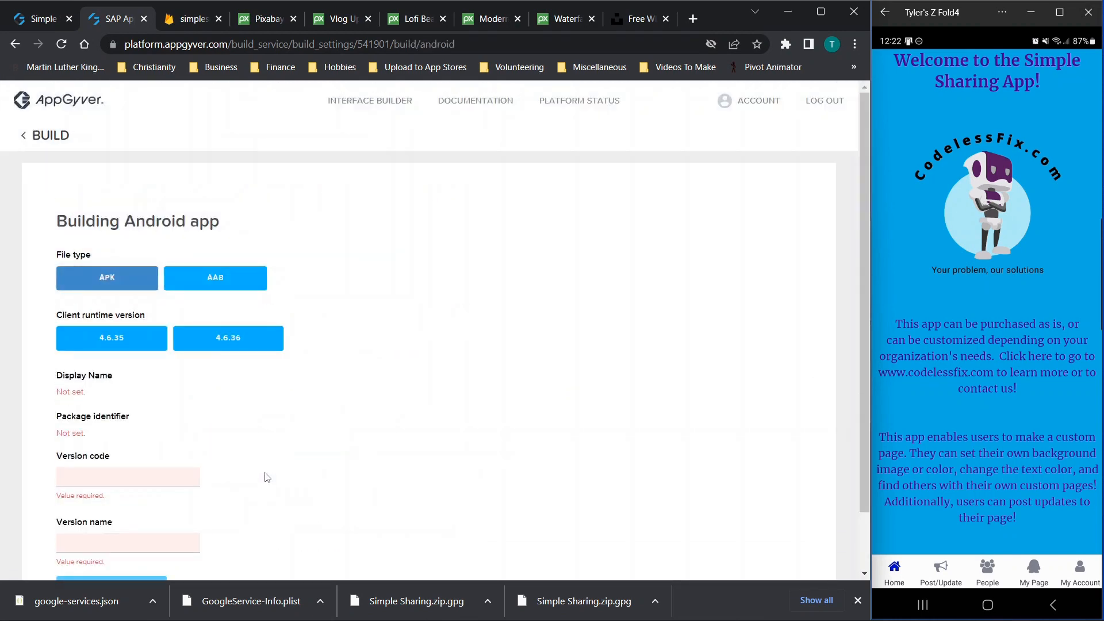
{"action": "scroll", "coordinate": [291, 444], "scroll_direction": "down", "scroll_amount": 1}
{"action": "left_click", "coordinate": [222, 220]}
{"action": "left_click", "coordinate": [227, 278]}
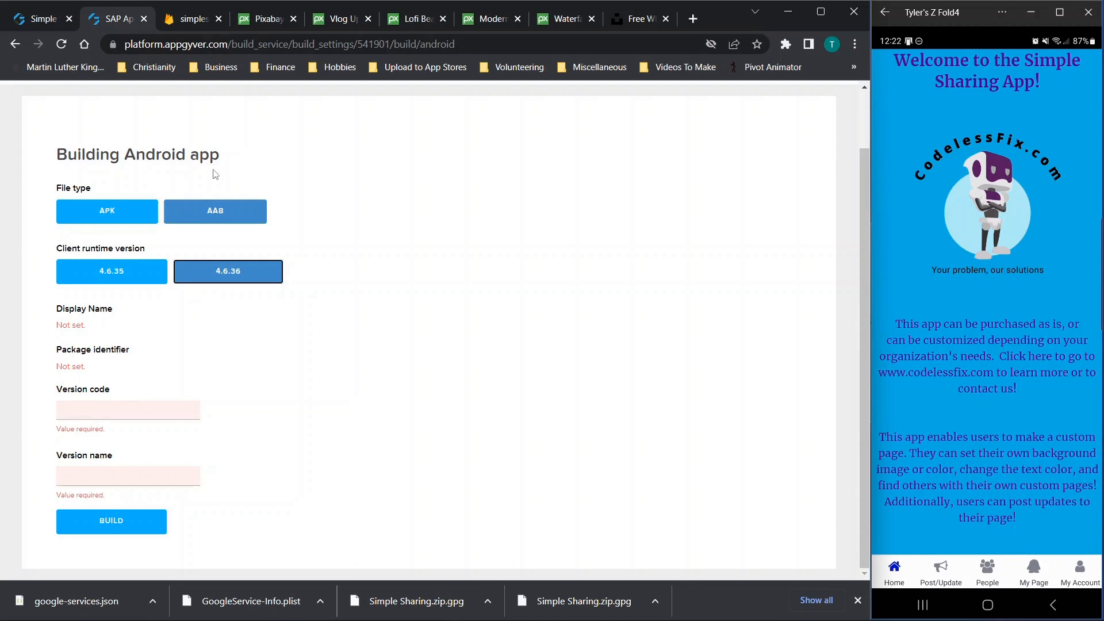
{"action": "scroll", "coordinate": [216, 175], "scroll_direction": "up", "scroll_amount": 2}
{"action": "left_click", "coordinate": [29, 136]}
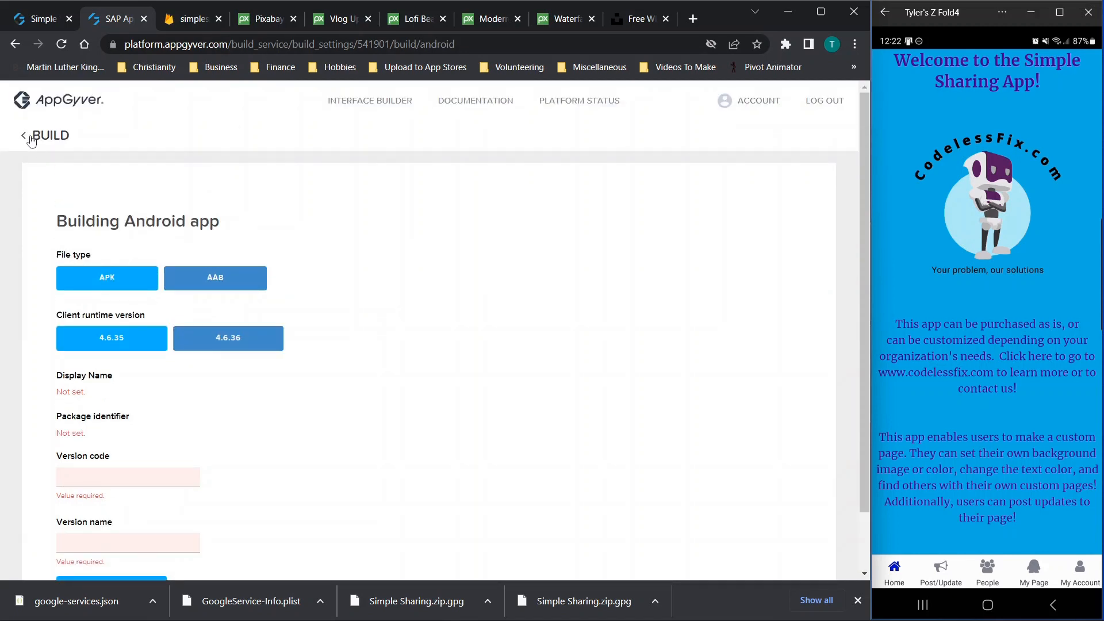
{"action": "scroll", "coordinate": [325, 317], "scroll_direction": "down", "scroll_amount": 3}
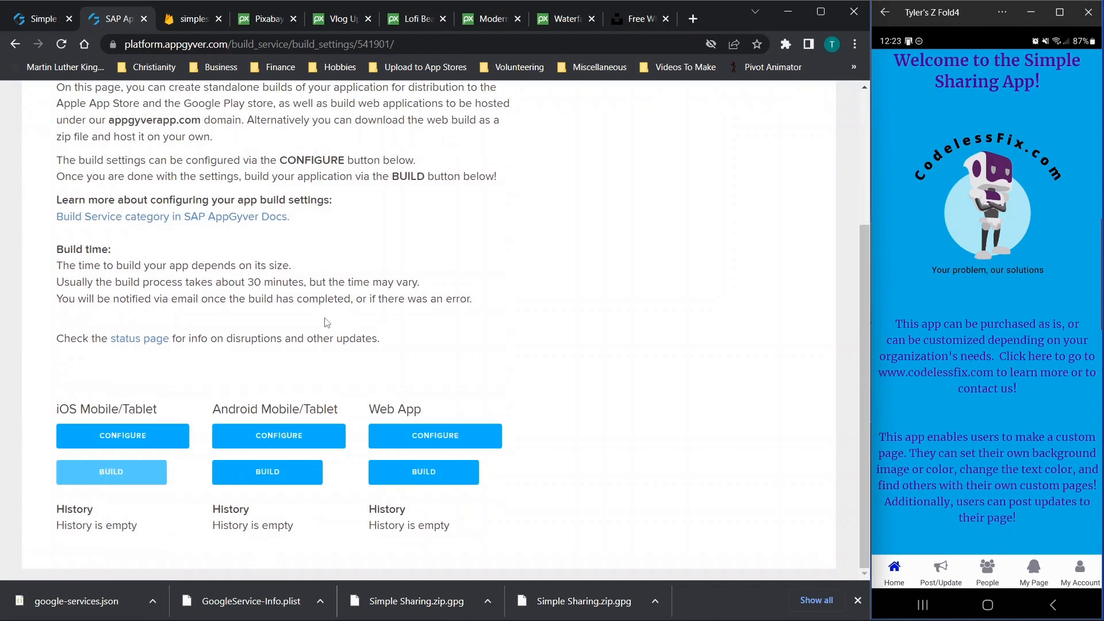
{"action": "left_click", "coordinate": [109, 440]}
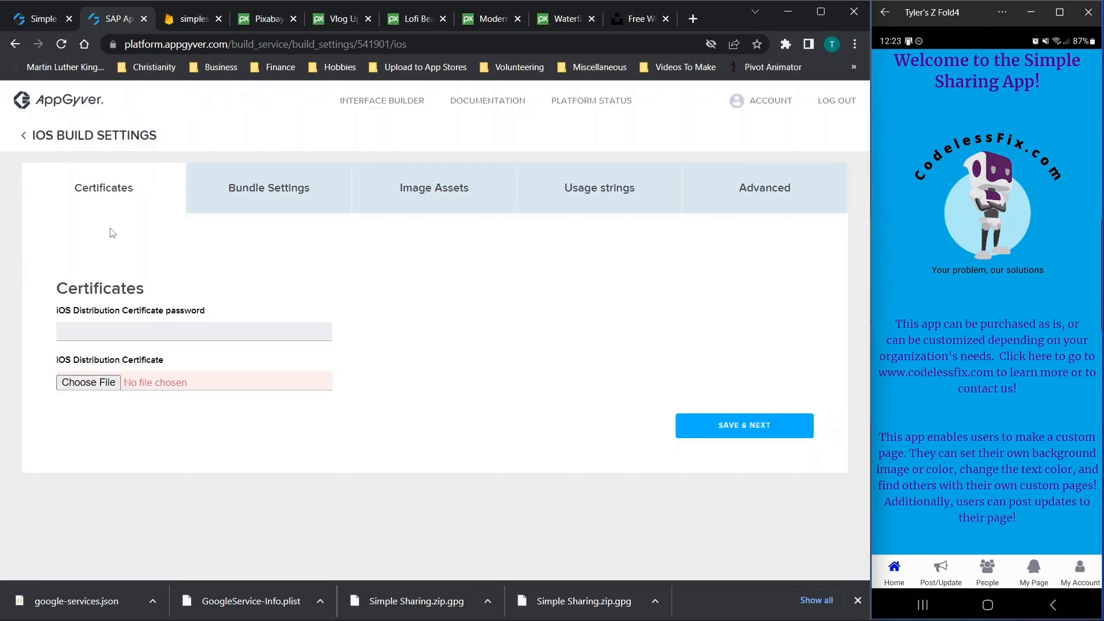
Step through iOS Bundle, Image Assets and Usage strings to Advanced, where GoogleService-Info.plist is missing
{"action": "left_click", "coordinate": [270, 196]}
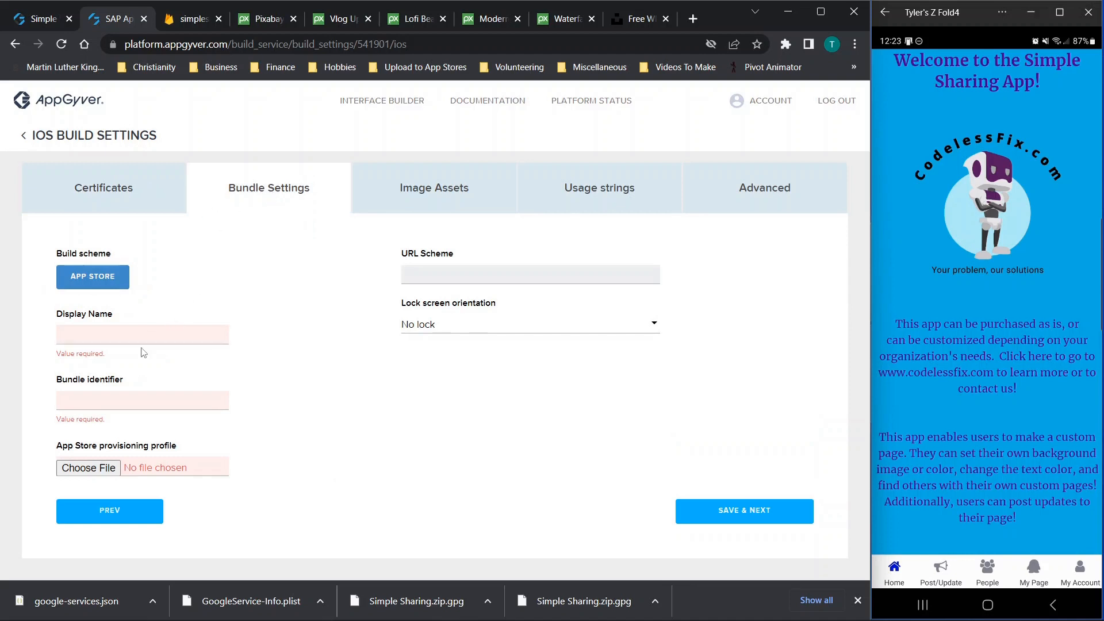
{"action": "left_click", "coordinate": [437, 195]}
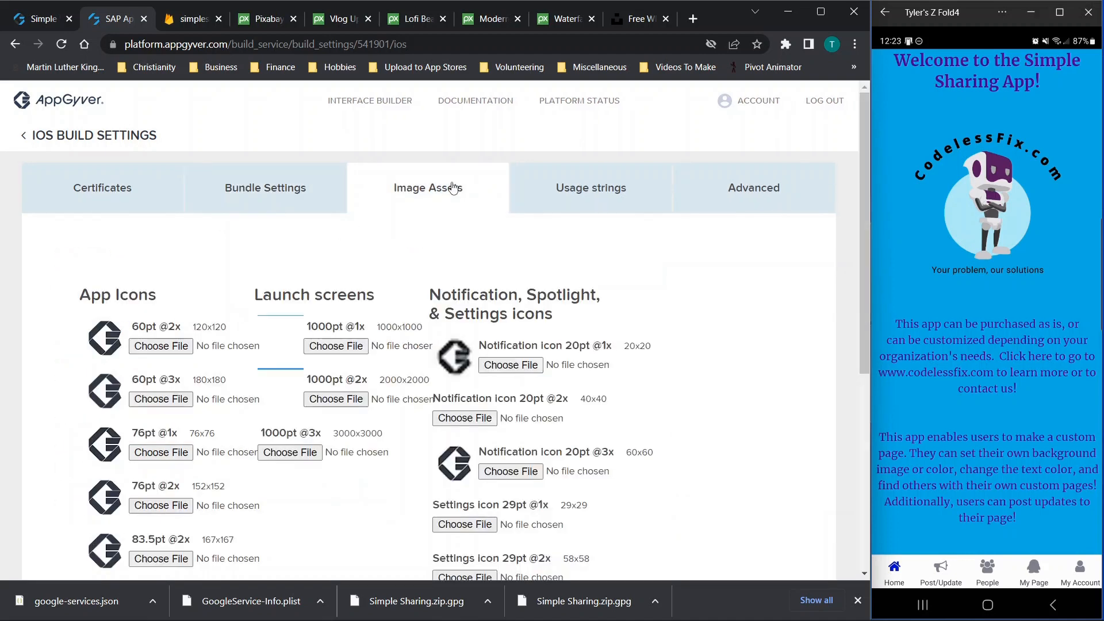
{"action": "left_click", "coordinate": [567, 183]}
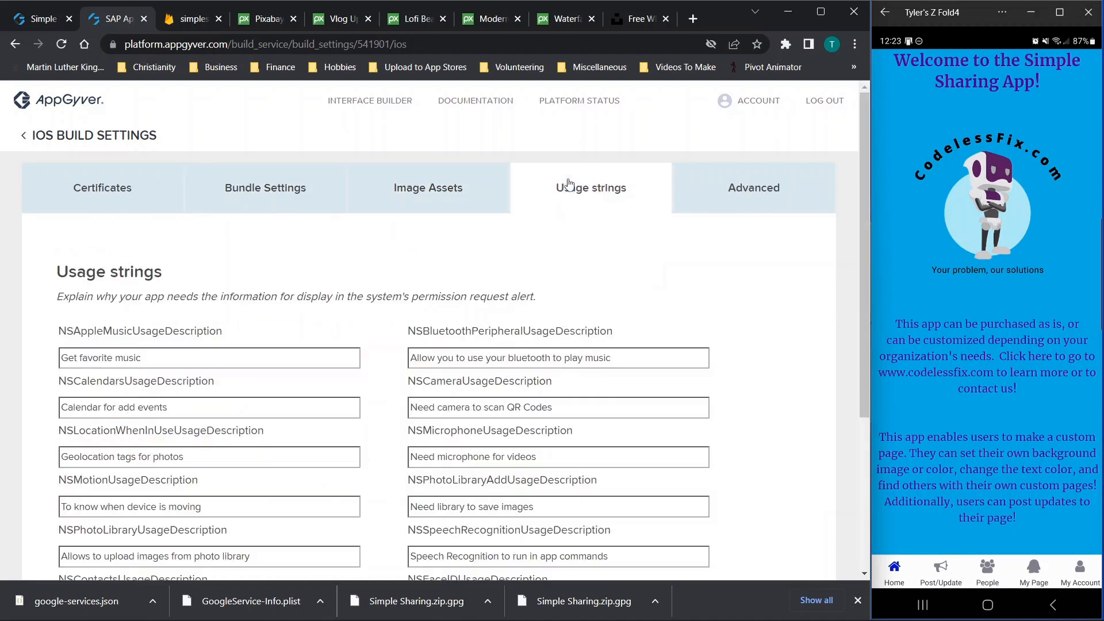
{"action": "left_click", "coordinate": [769, 190]}
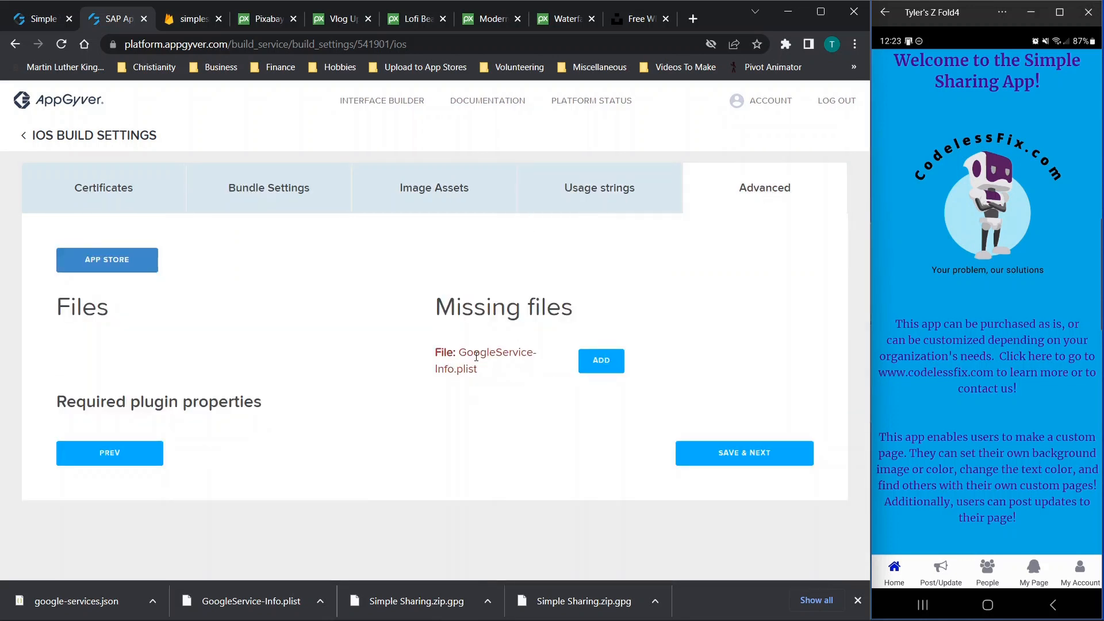
Check the iOS app's settings in Firebase, then save the iOS build settings
{"action": "left_click", "coordinate": [192, 21]}
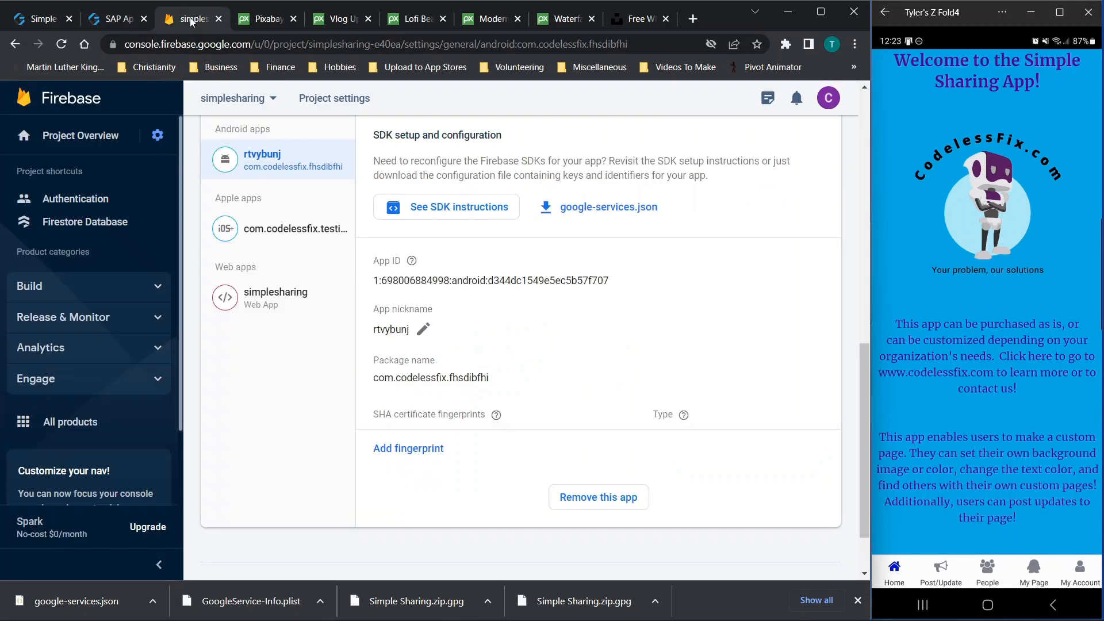
{"action": "left_click", "coordinate": [266, 241]}
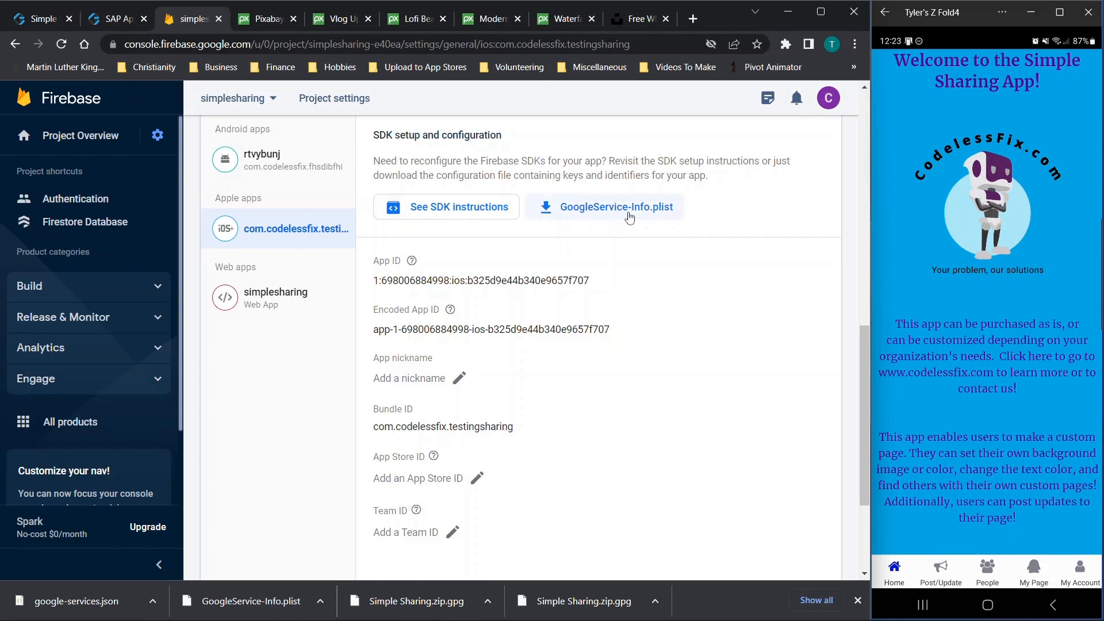
{"action": "left_click", "coordinate": [133, 15]}
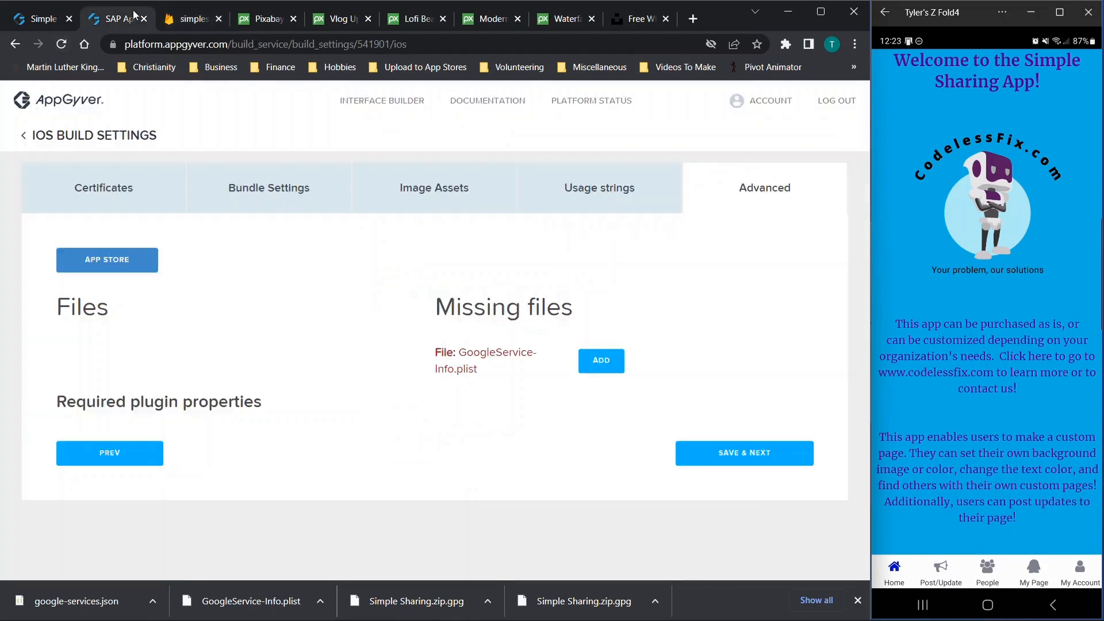
{"action": "left_click", "coordinate": [756, 464]}
{"action": "scroll", "coordinate": [446, 291], "scroll_direction": "down", "scroll_amount": 5}
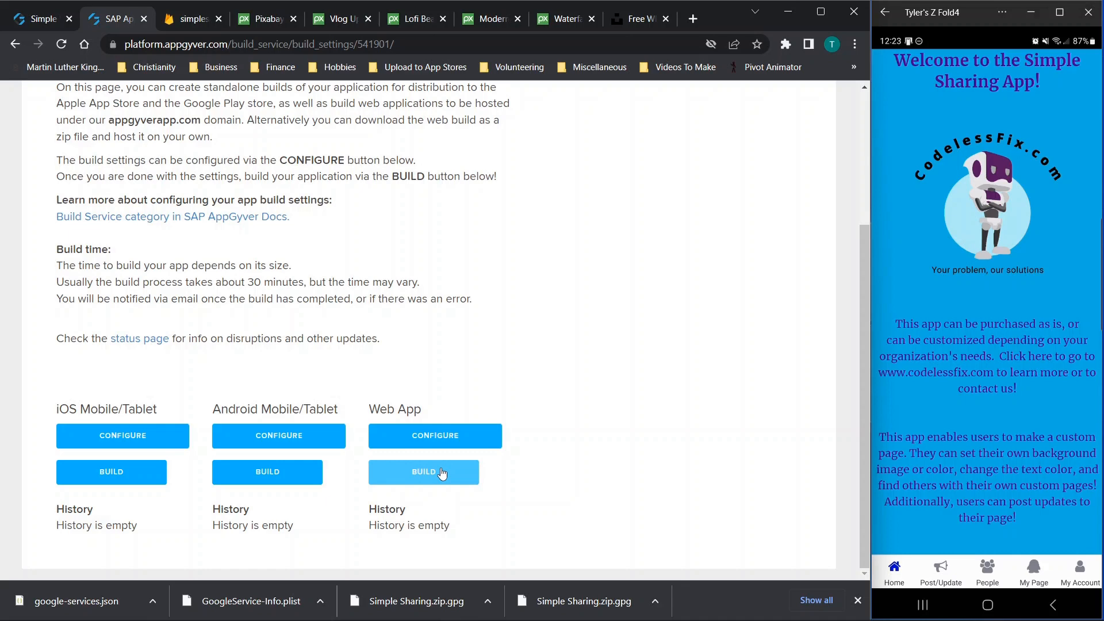
Return from the Simple Sharing build page to the My apps dashboard via the AppGyver logo
{"action": "scroll", "coordinate": [337, 404], "scroll_direction": "up", "scroll_amount": 3}
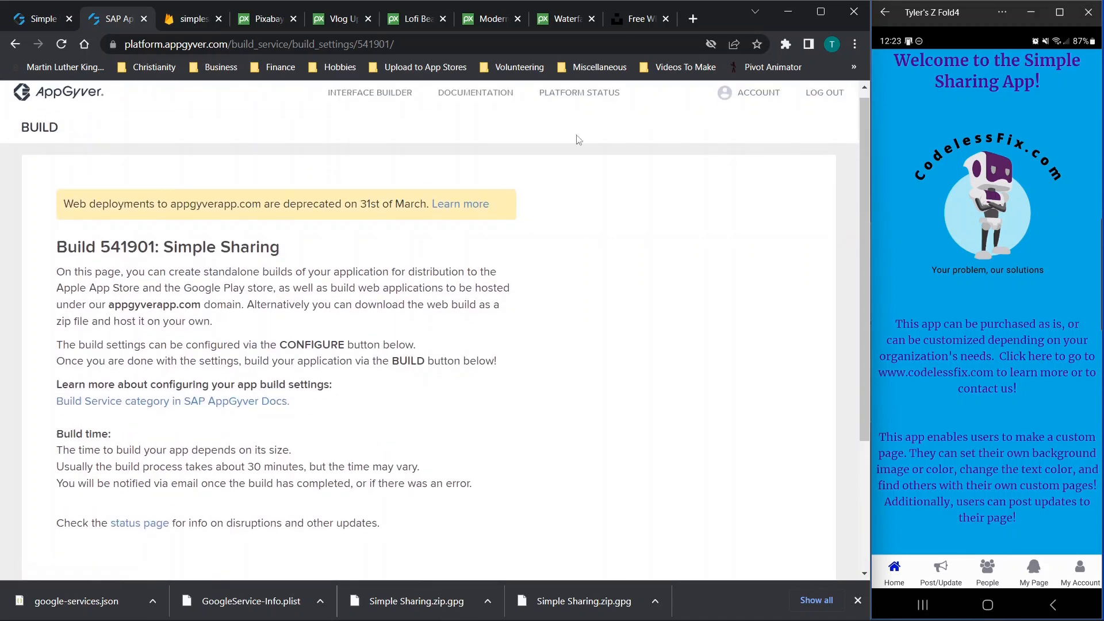
{"action": "left_click", "coordinate": [35, 96]}
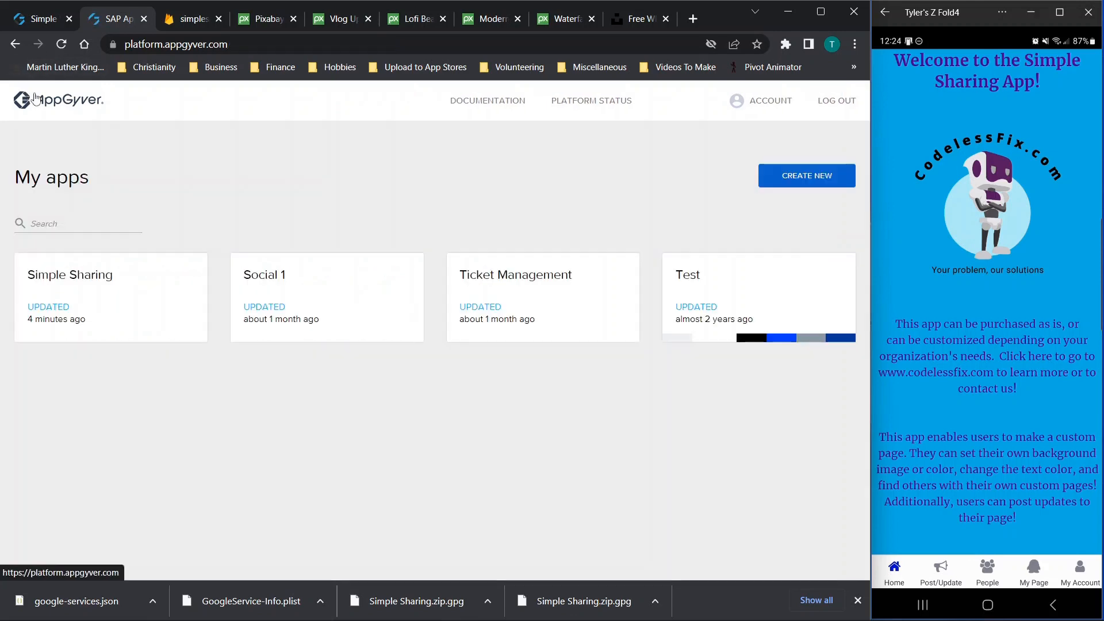
Open Simple Sharing, close the phone mirror window, and show its DATA resources
{"action": "left_click", "coordinate": [74, 270]}
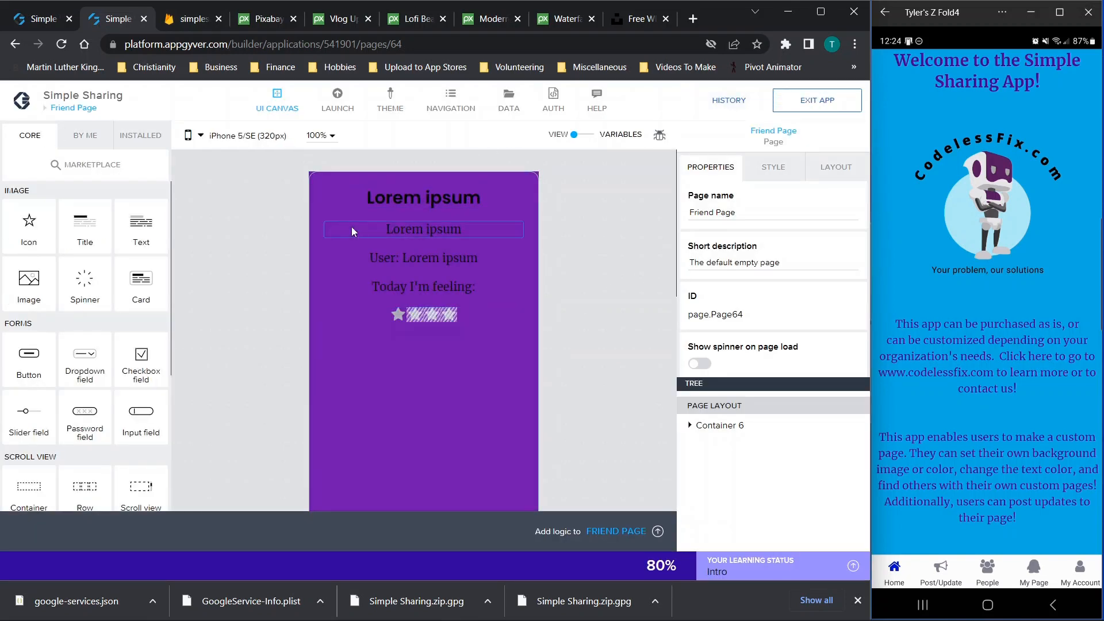
{"action": "scroll", "coordinate": [352, 231], "scroll_direction": "down", "scroll_amount": 1}
{"action": "scroll", "coordinate": [352, 231], "scroll_direction": "down", "scroll_amount": 1}
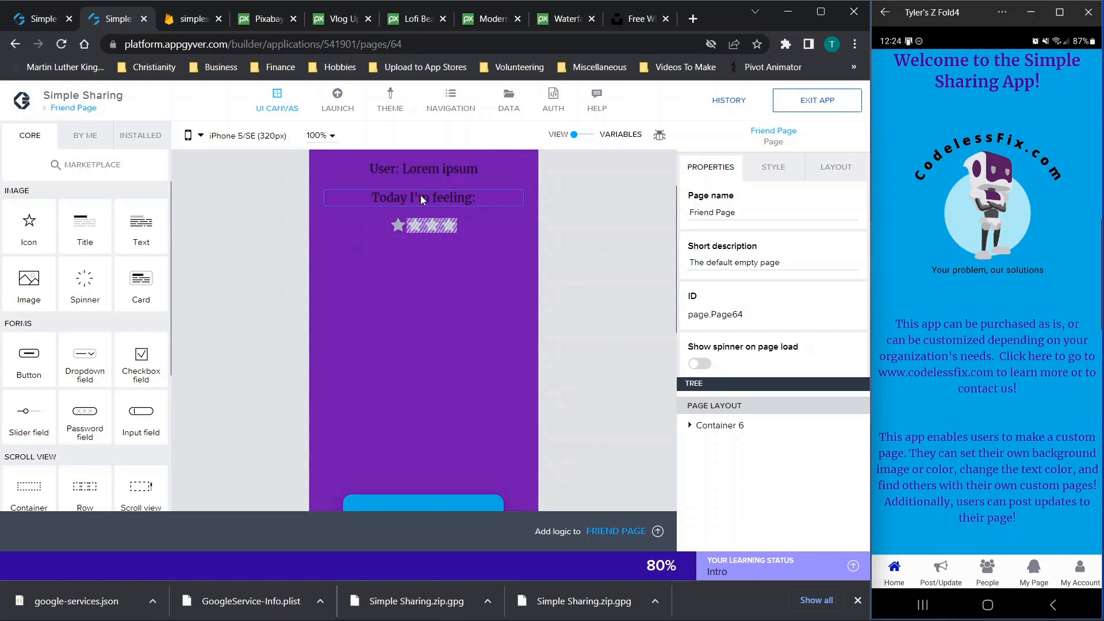
{"action": "left_click", "coordinate": [1087, 11]}
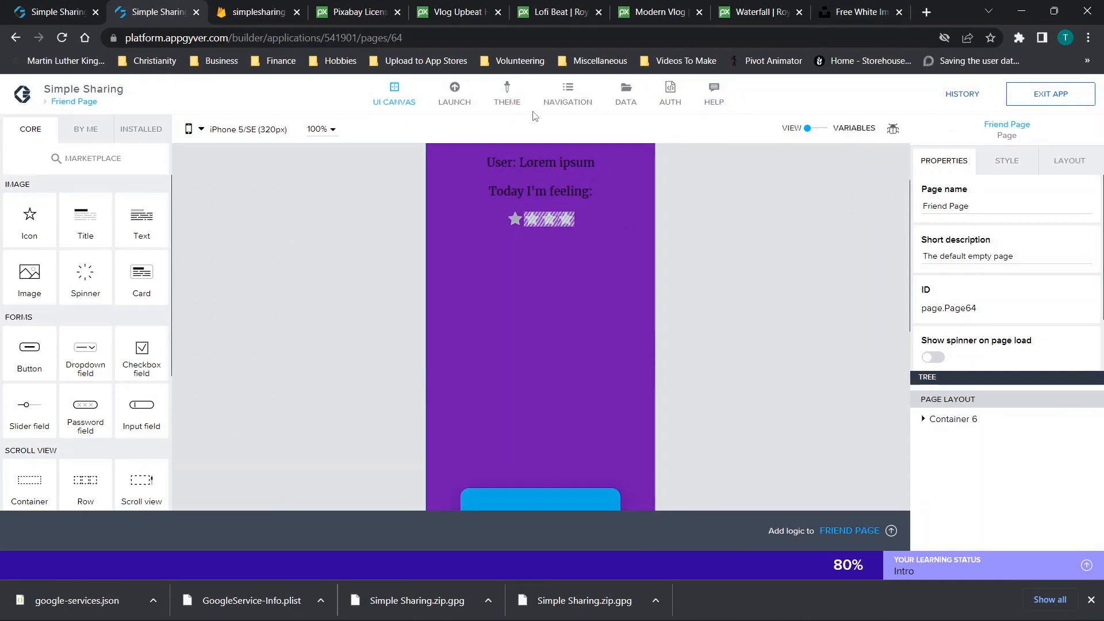
{"action": "scroll", "coordinate": [787, 259], "scroll_direction": "up", "scroll_amount": 3}
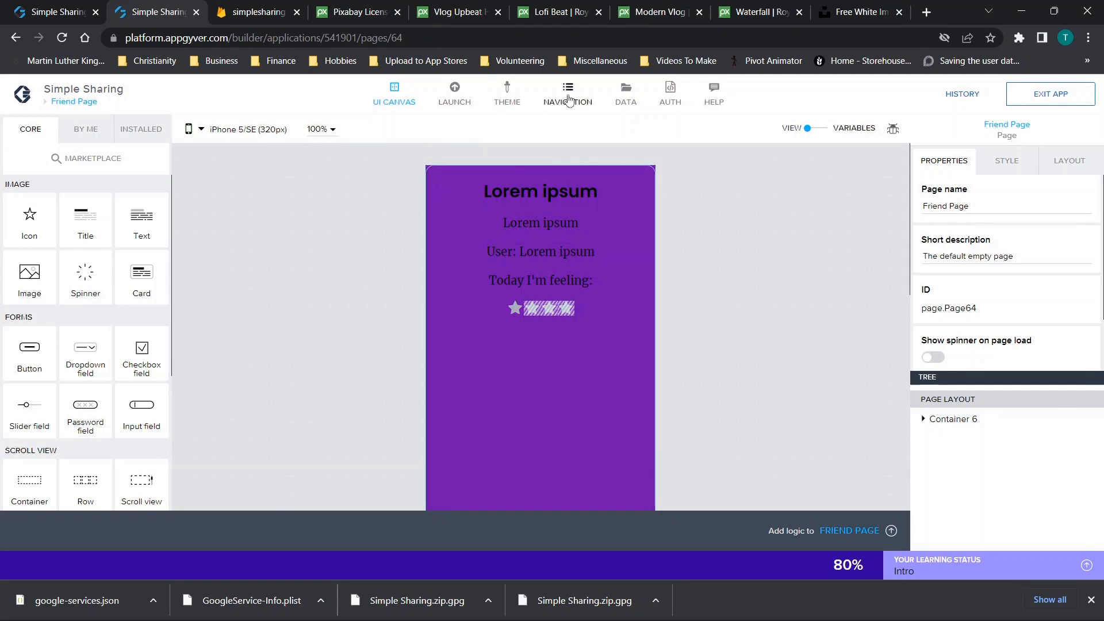
{"action": "left_click", "coordinate": [626, 98]}
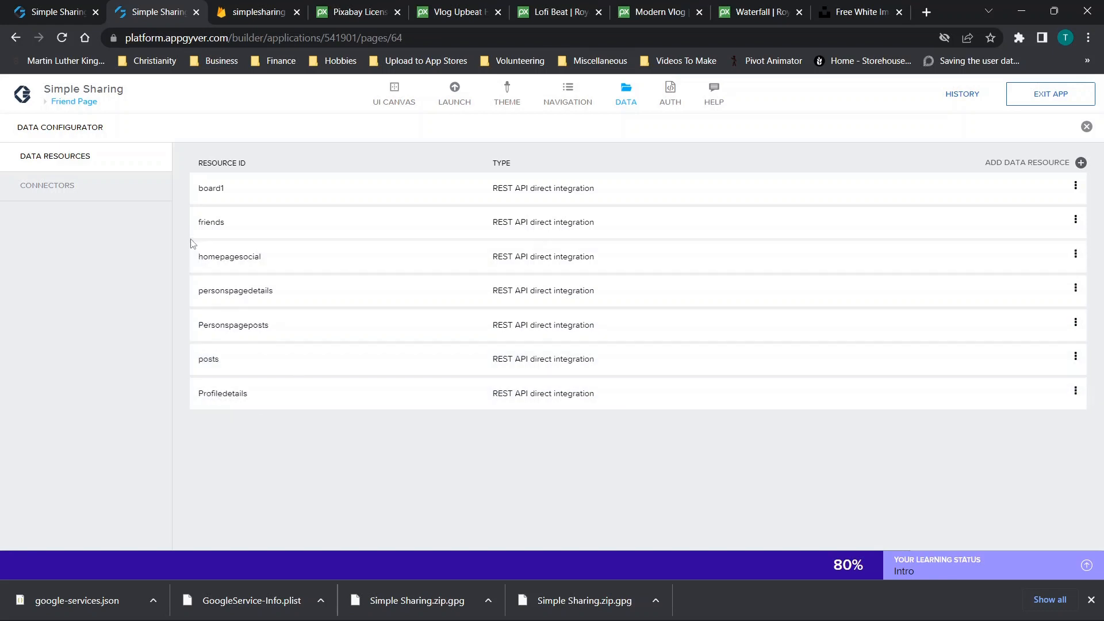
Open the board1 data resource to view its Firestore resource URL
{"action": "left_click", "coordinate": [215, 190]}
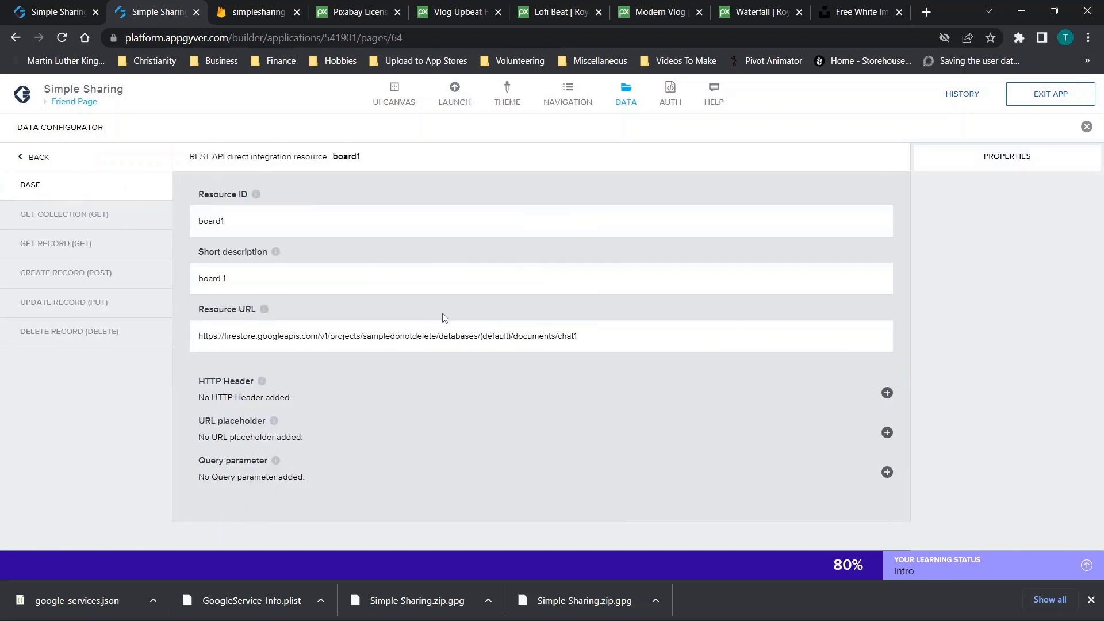
Open the simplesharing-e40ea project's Firestore Database in Firebase Console
{"action": "key", "text": "ctrl+Tab"}
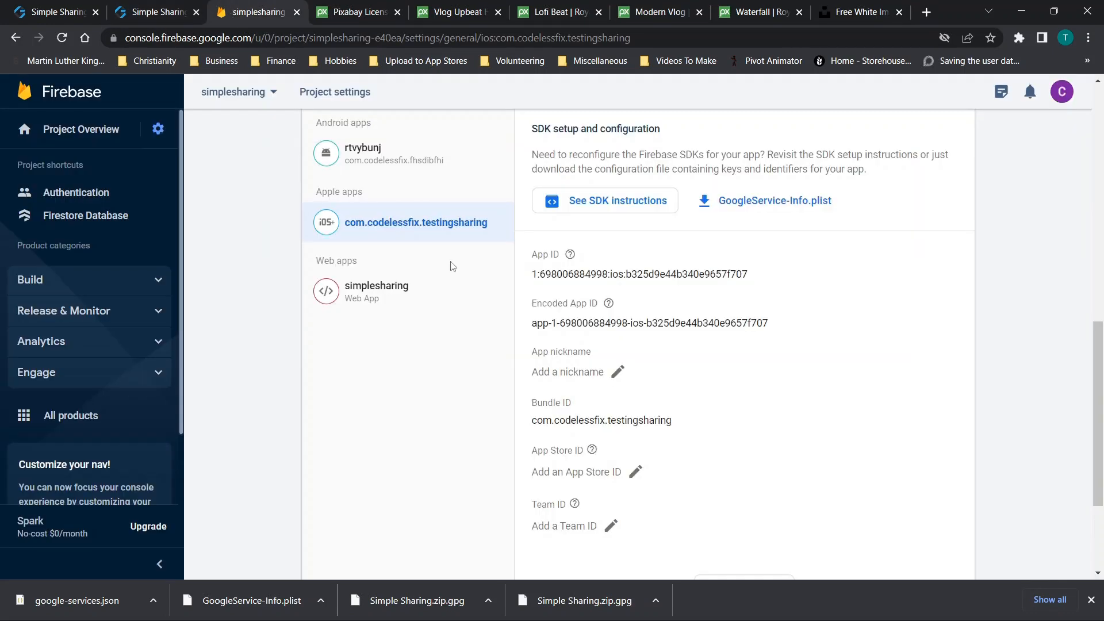
{"action": "left_click", "coordinate": [55, 128]}
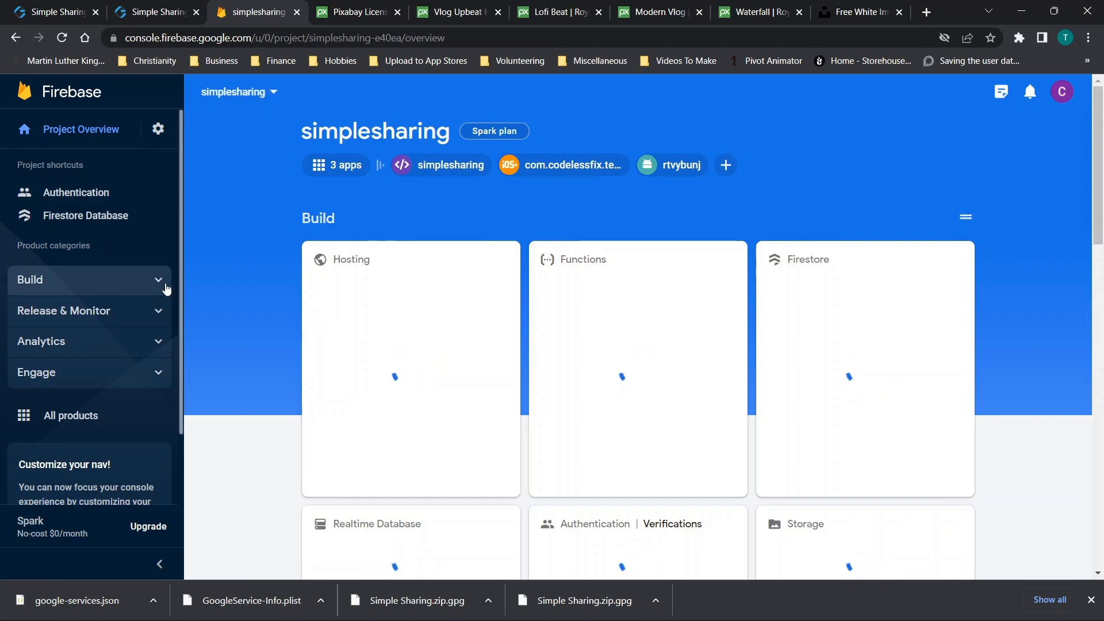
{"action": "left_click", "coordinate": [69, 217]}
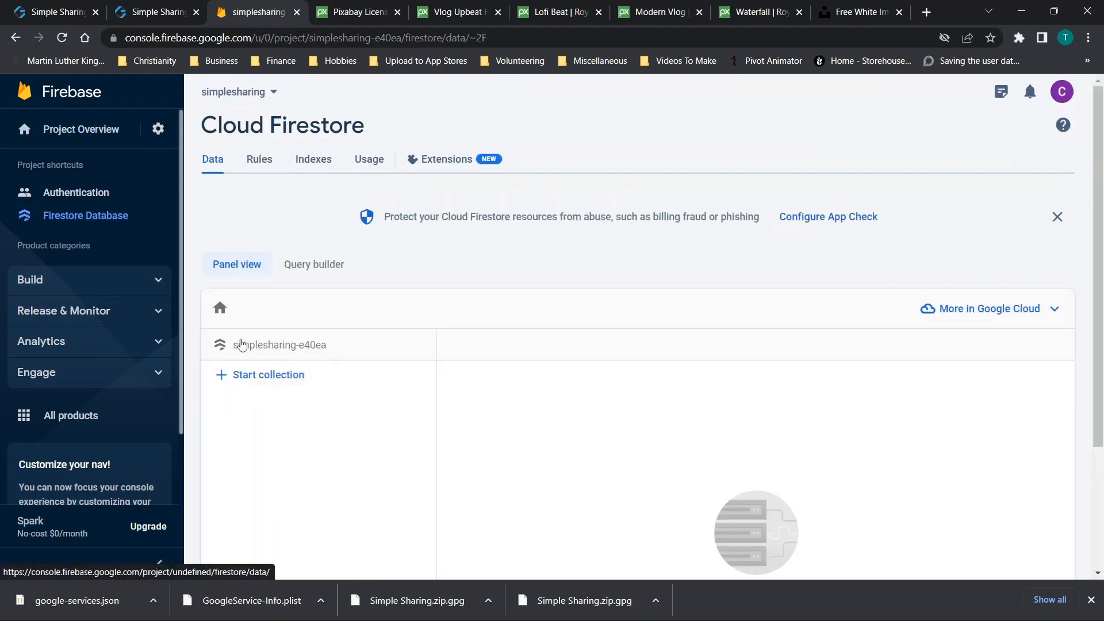
{"action": "left_click", "coordinate": [247, 307]}
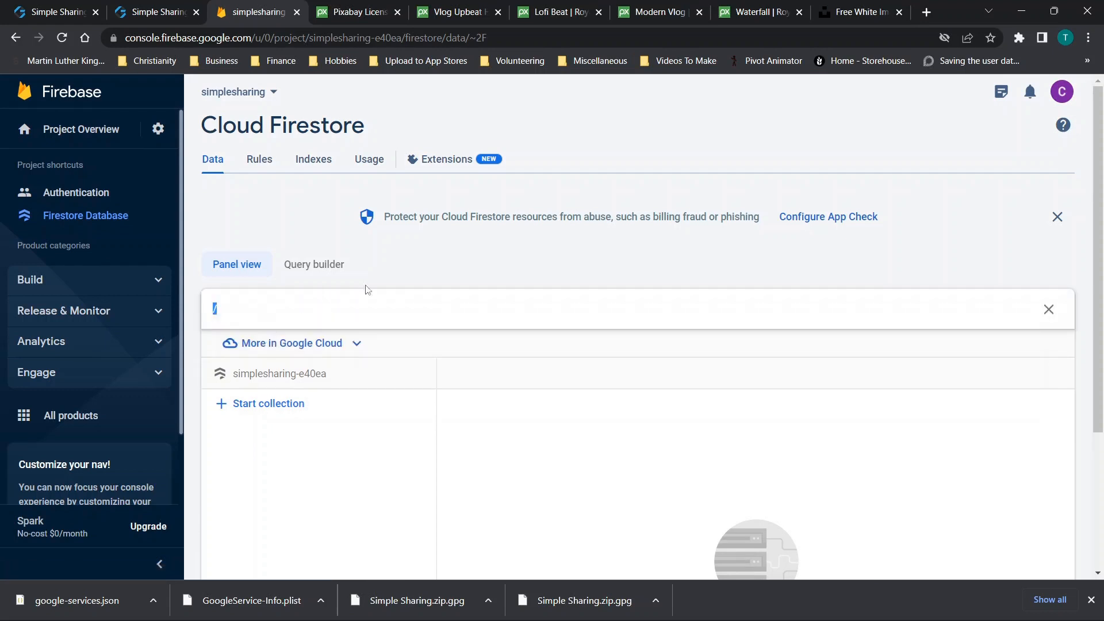
{"action": "left_click", "coordinate": [460, 262]}
{"action": "left_click_drag", "start_coordinate": [340, 348], "coordinate": [276, 346]}
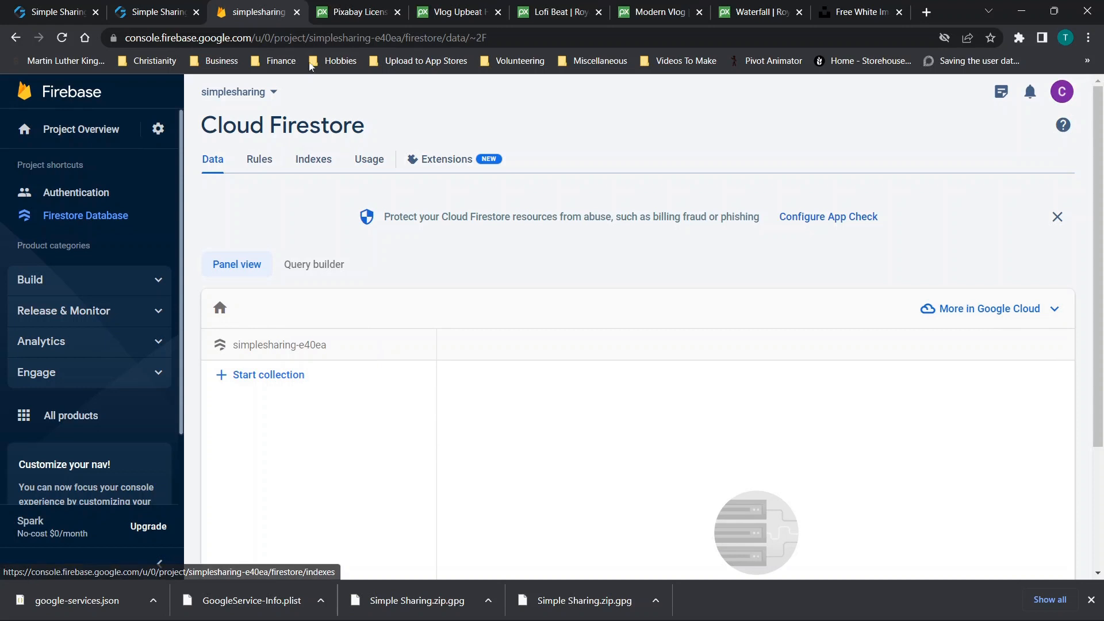
Select the project id simplesharing-e40ea in the address bar and return to AppGyver
{"action": "left_click", "coordinate": [321, 38]}
{"action": "left_click", "coordinate": [303, 40]}
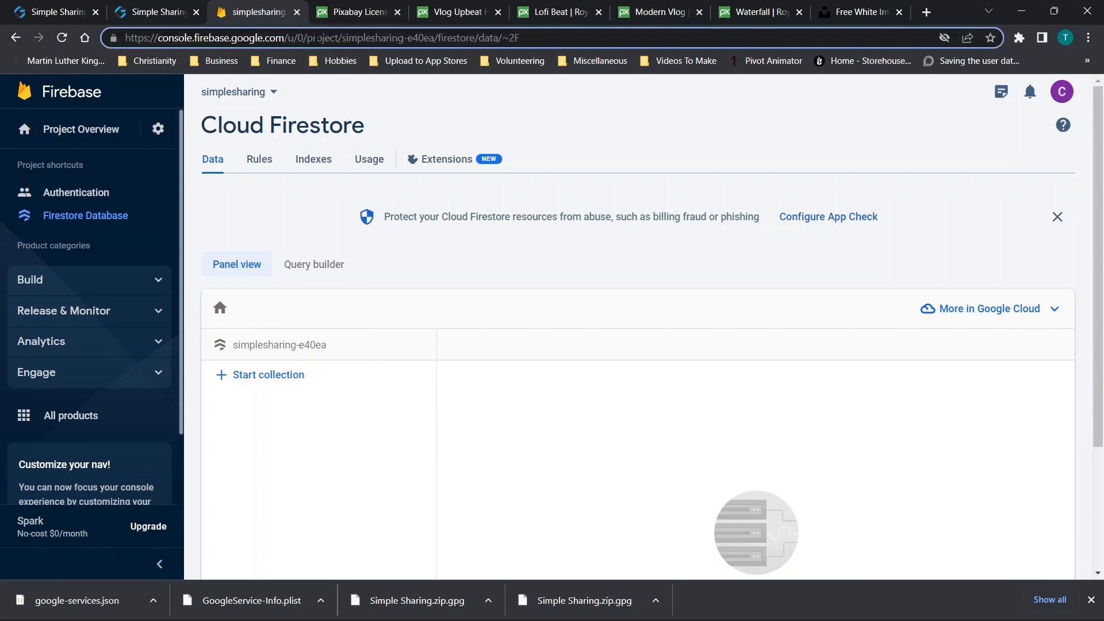
{"action": "left_click_drag", "start_coordinate": [343, 39], "coordinate": [429, 39]}
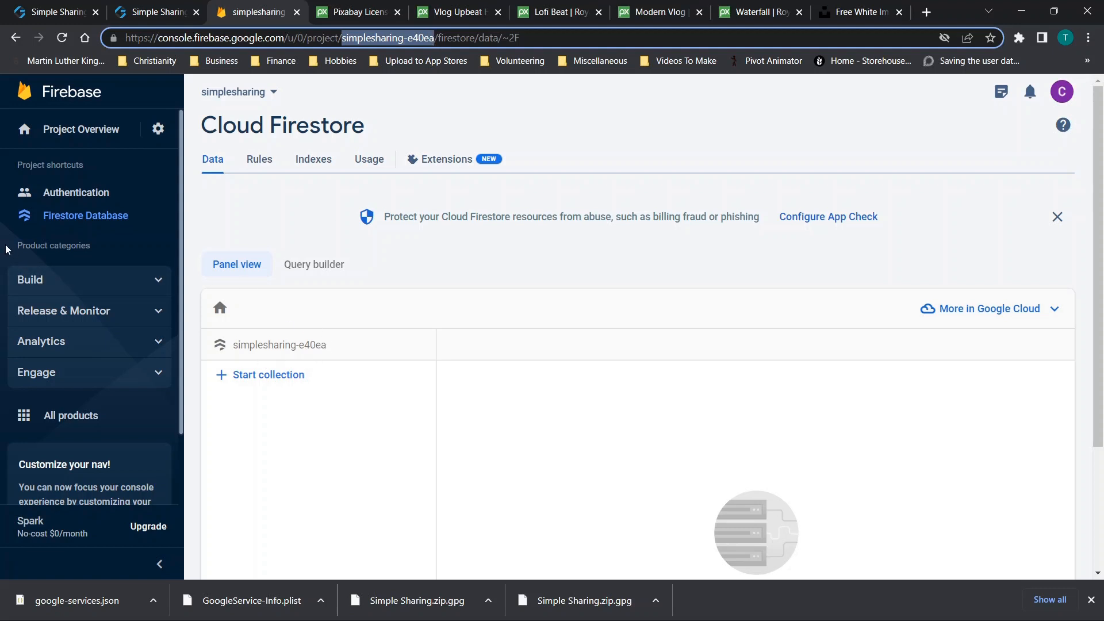
{"action": "left_click", "coordinate": [152, 7]}
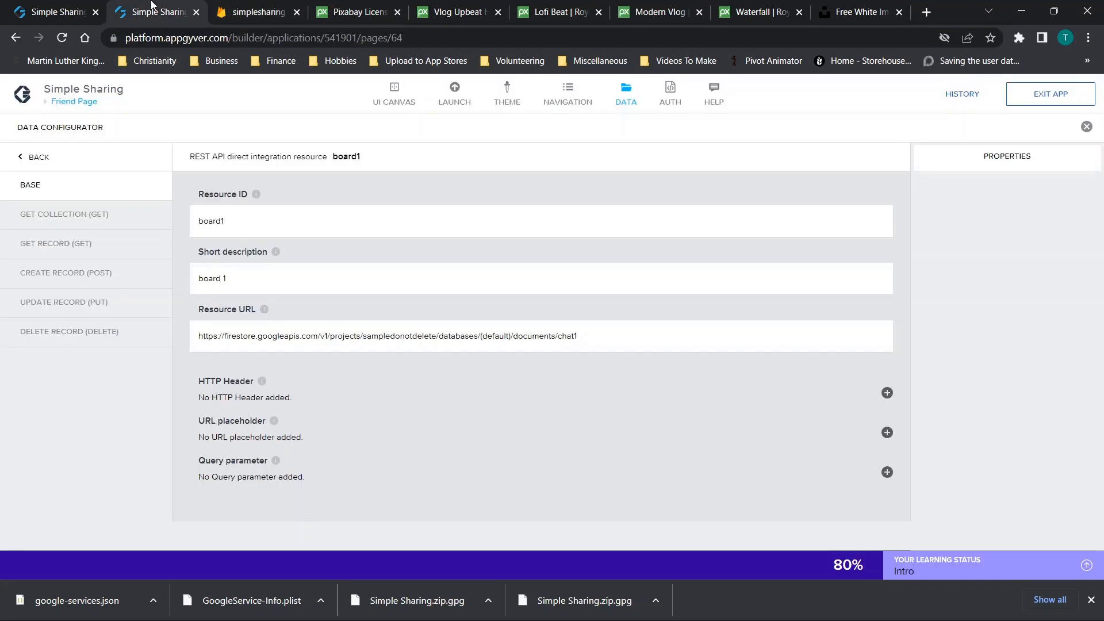
Replace sampledonotdelete with simplesharing-e40ea in board1's Resource URL and save
{"action": "left_click", "coordinate": [23, 160]}
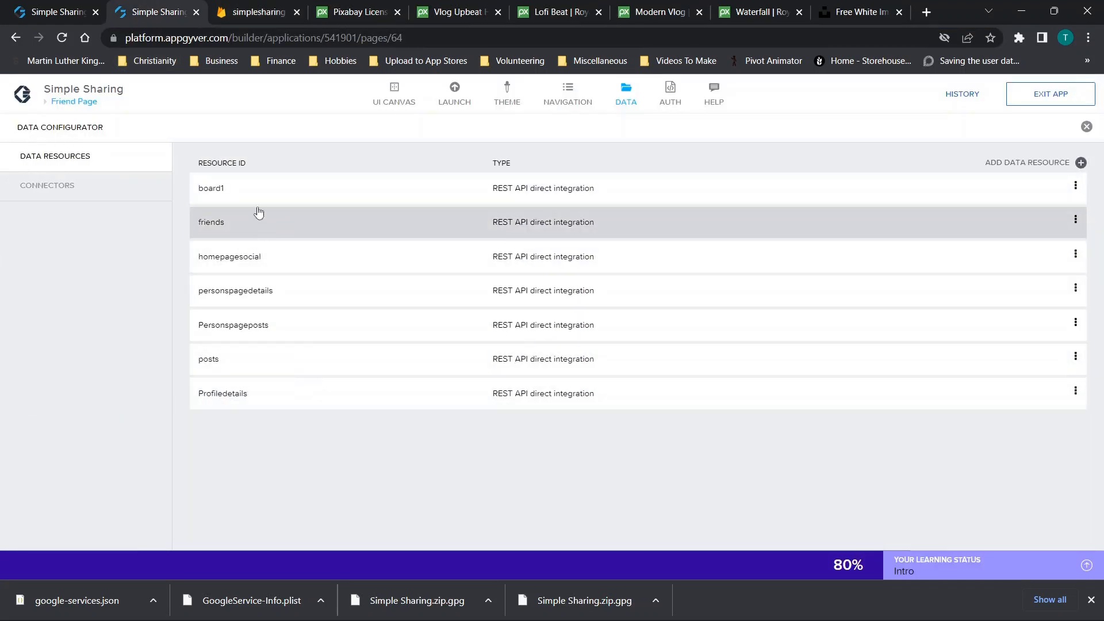
{"action": "left_click", "coordinate": [256, 191]}
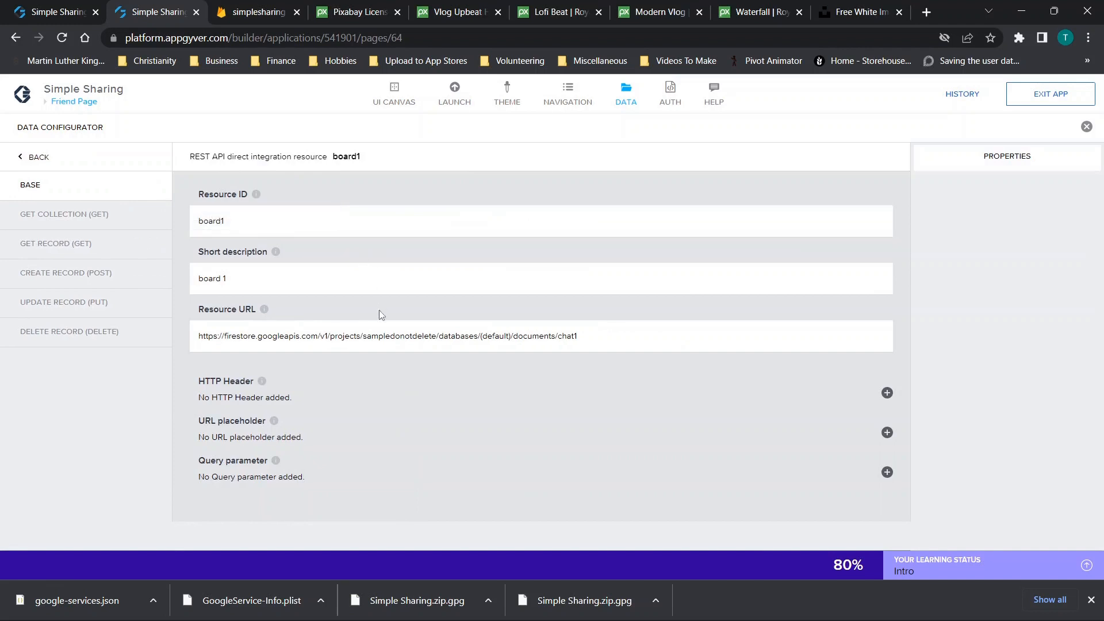
{"action": "left_click_drag", "start_coordinate": [364, 338], "coordinate": [436, 338]}
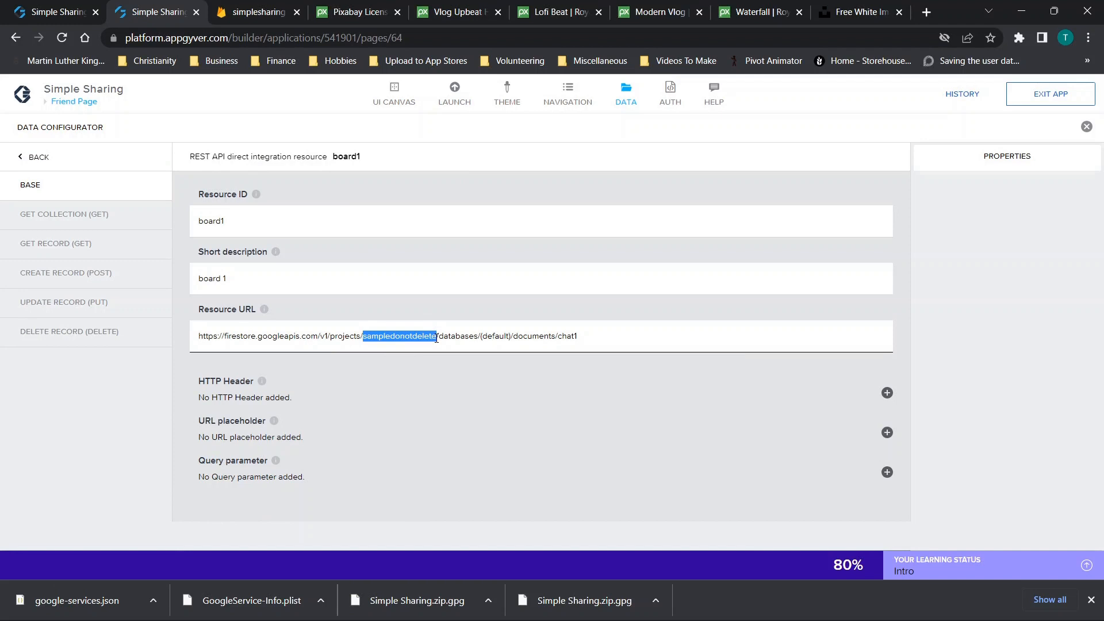
{"action": "left_click", "coordinate": [276, 337]}
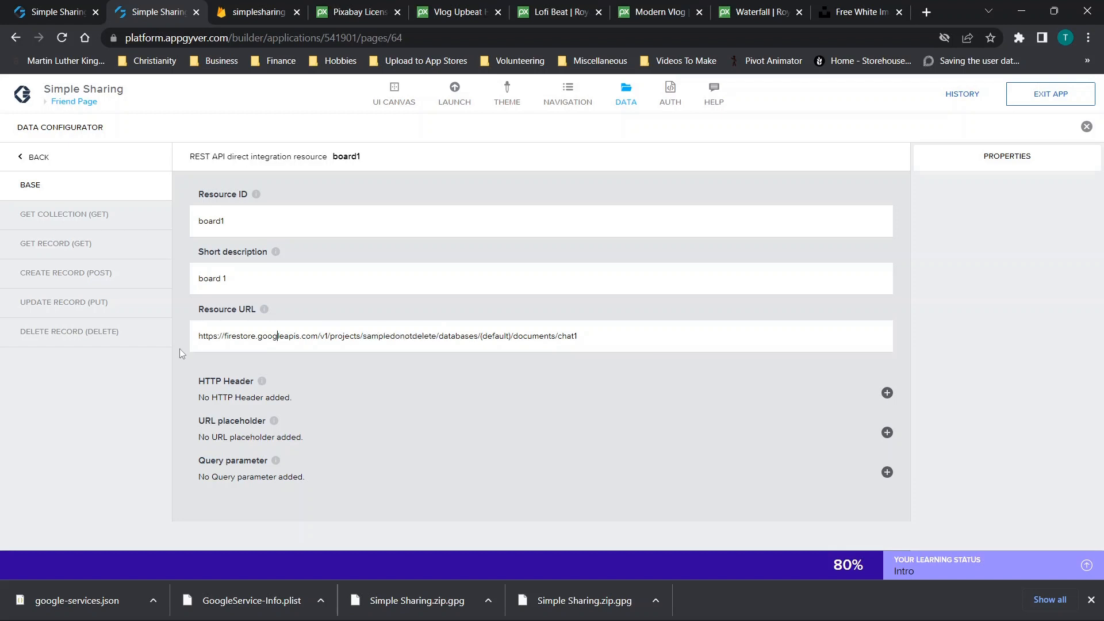
{"action": "left_click_drag", "start_coordinate": [331, 337], "coordinate": [439, 336]}
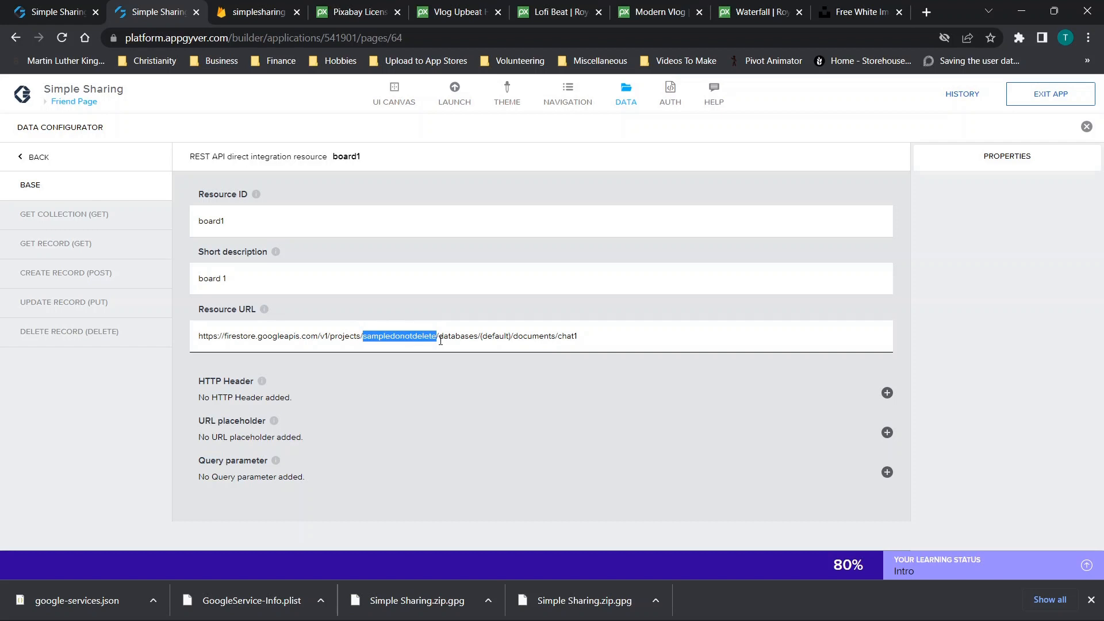
{"action": "key", "text": "BackSpace"}
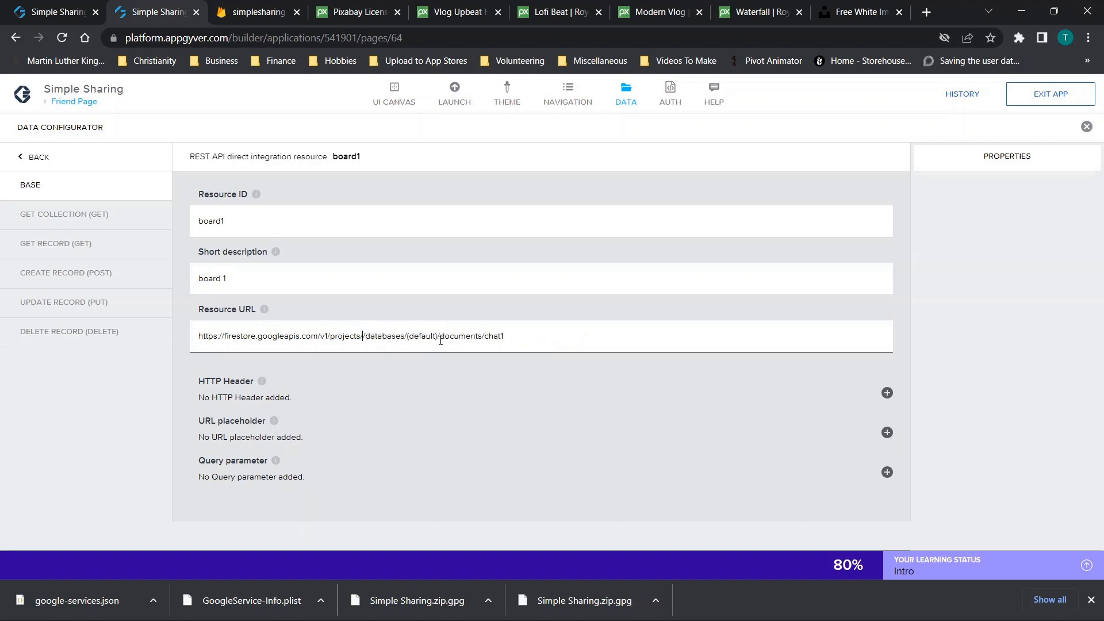
{"action": "type", "text": "simplesharing-e40ea"}
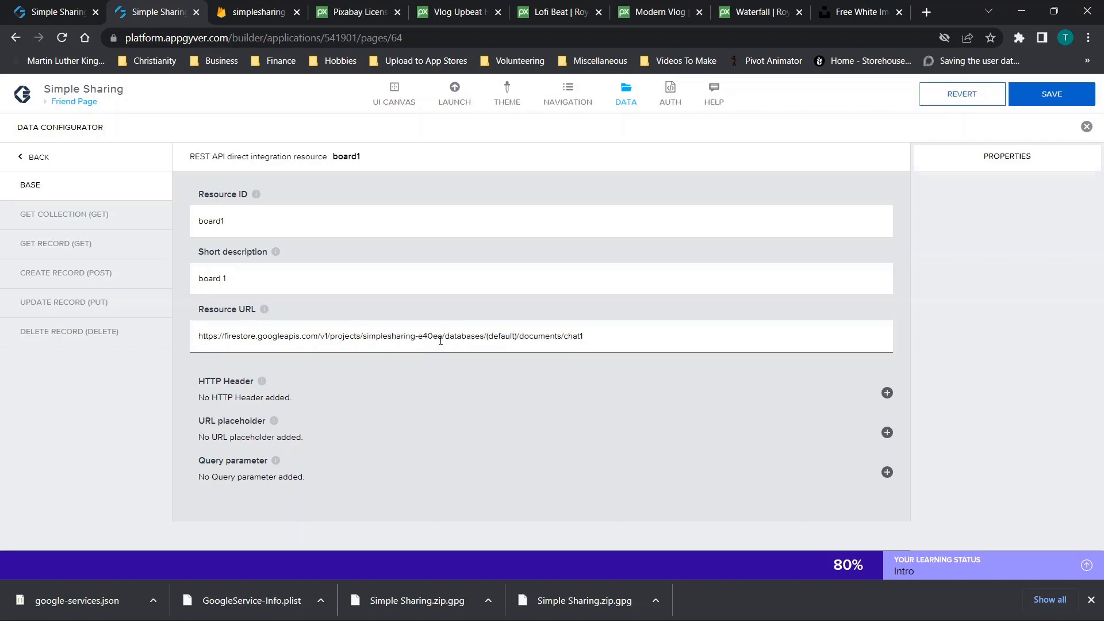
{"action": "left_click", "coordinate": [1045, 93]}
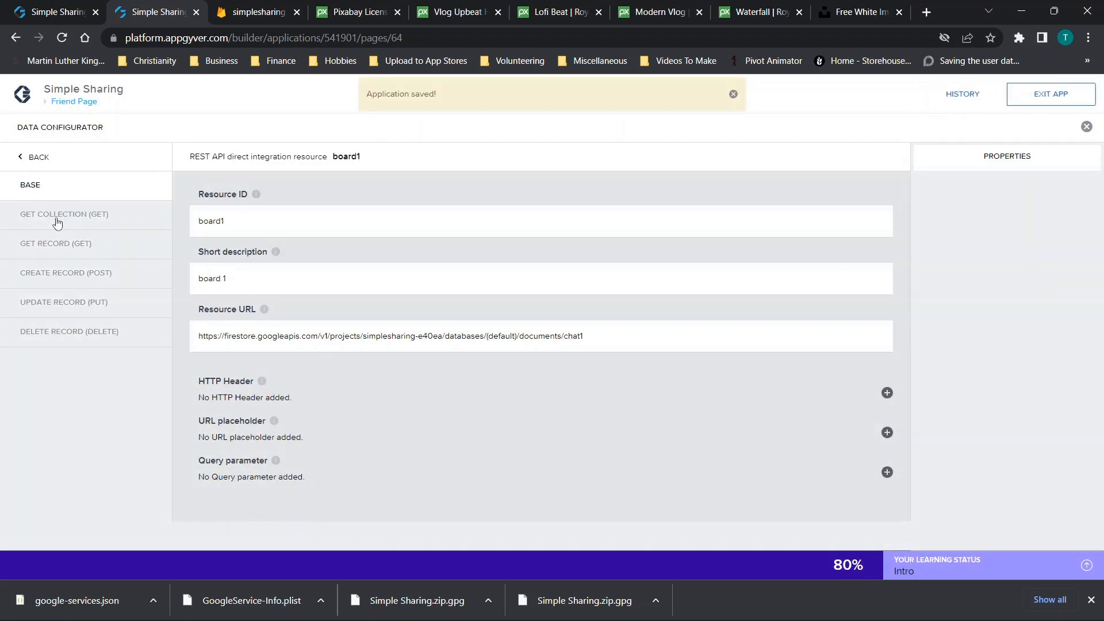
Review board1's get-collection and get-record method settings, then return to the data resources list
{"action": "left_click", "coordinate": [57, 220]}
{"action": "left_click", "coordinate": [54, 249]}
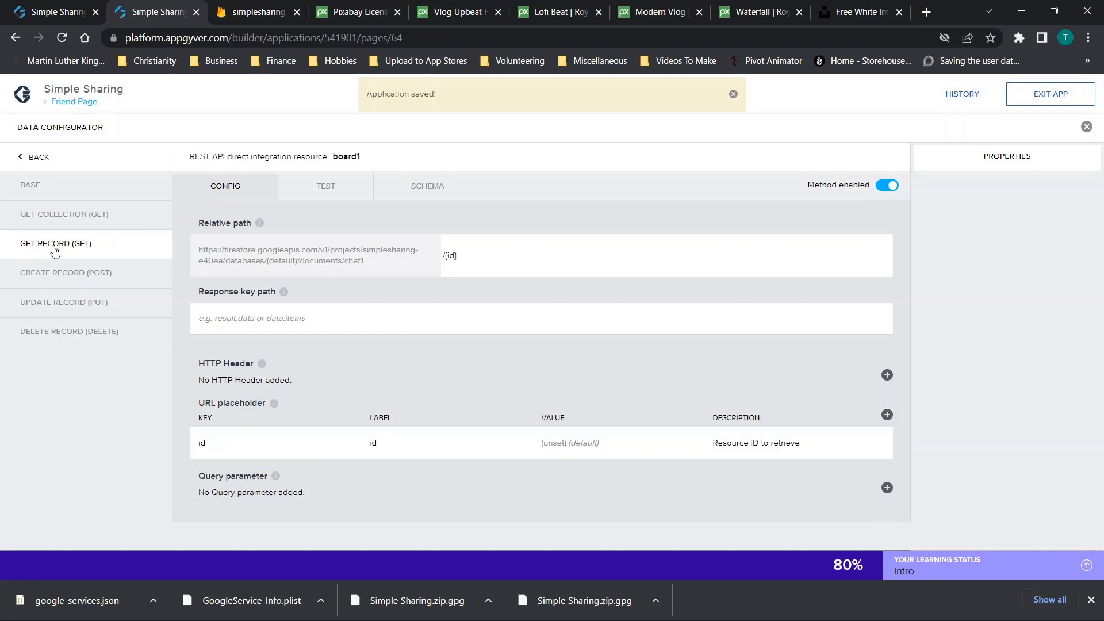
{"action": "left_click", "coordinate": [26, 157]}
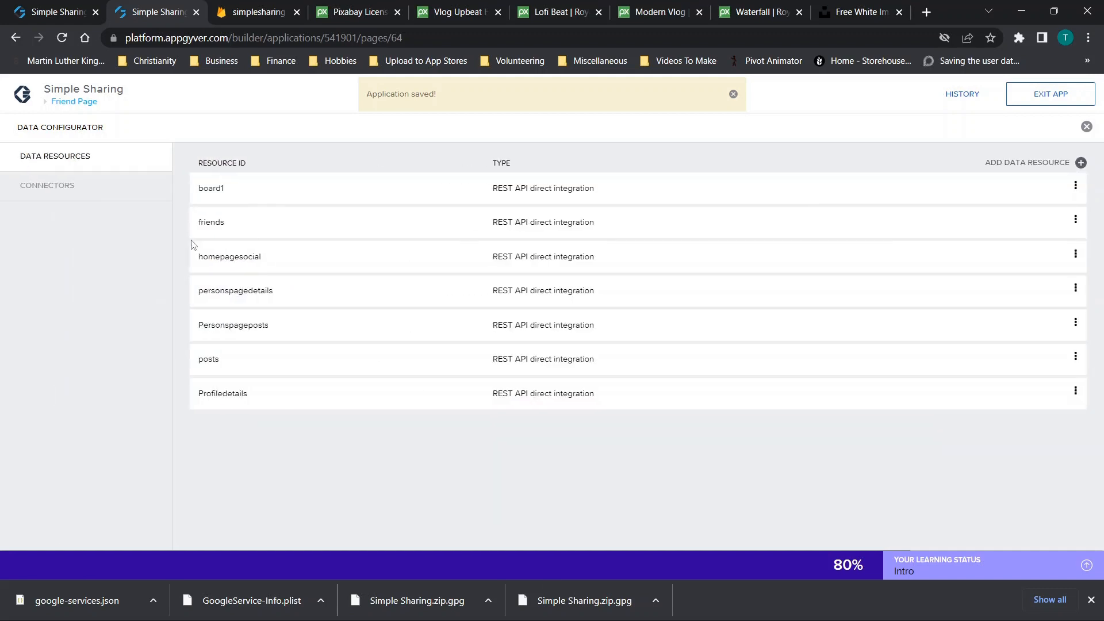
Point the friends resource URL at the simplesharing-e40ea project and save it
{"action": "left_click", "coordinate": [220, 232]}
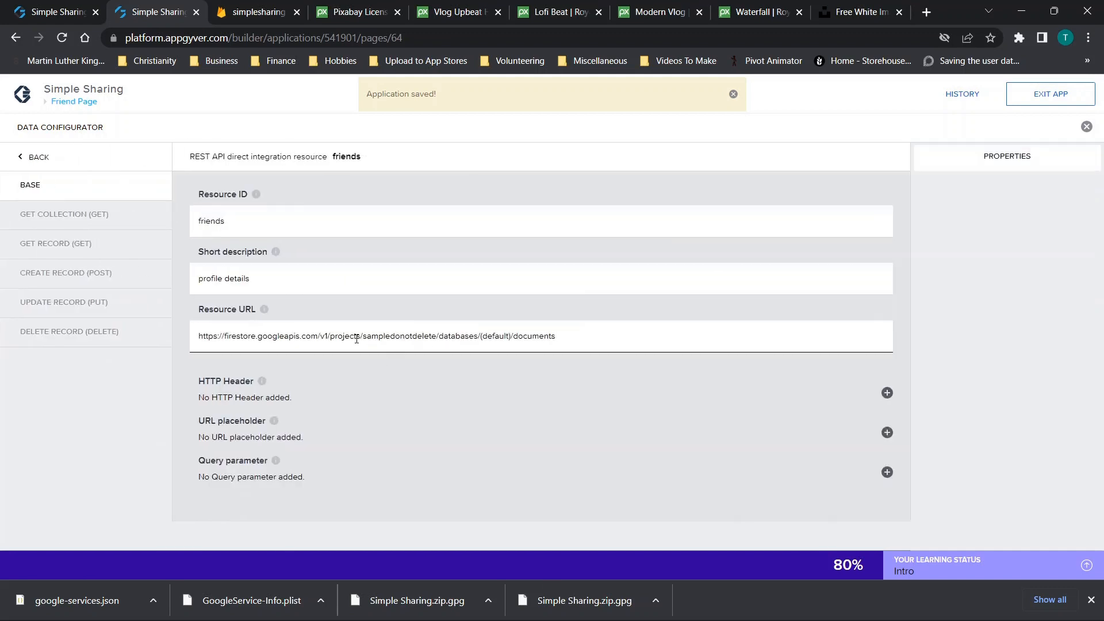
{"action": "left_click_drag", "start_coordinate": [363, 338], "coordinate": [439, 332]}
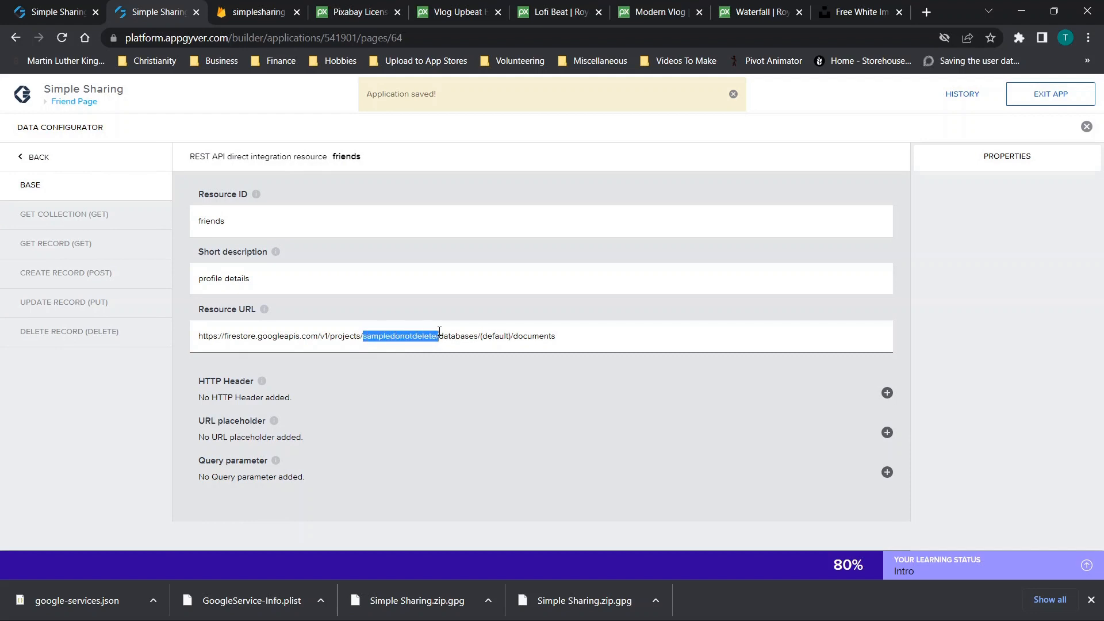
{"action": "type", "text": "simplesharing-e40ea/"}
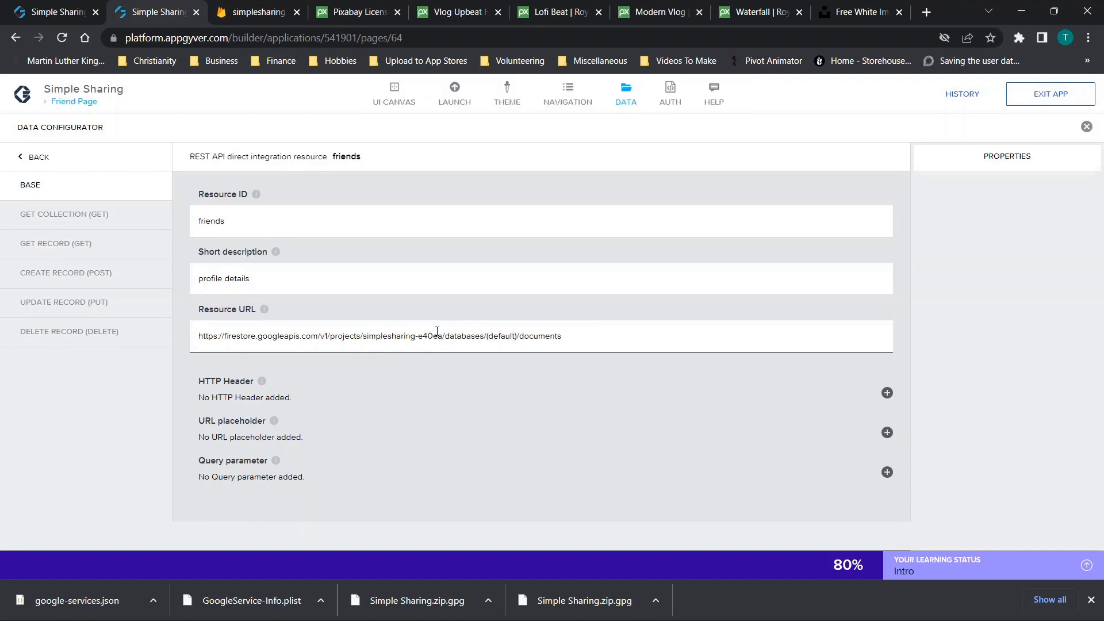
{"action": "left_click", "coordinate": [1024, 92]}
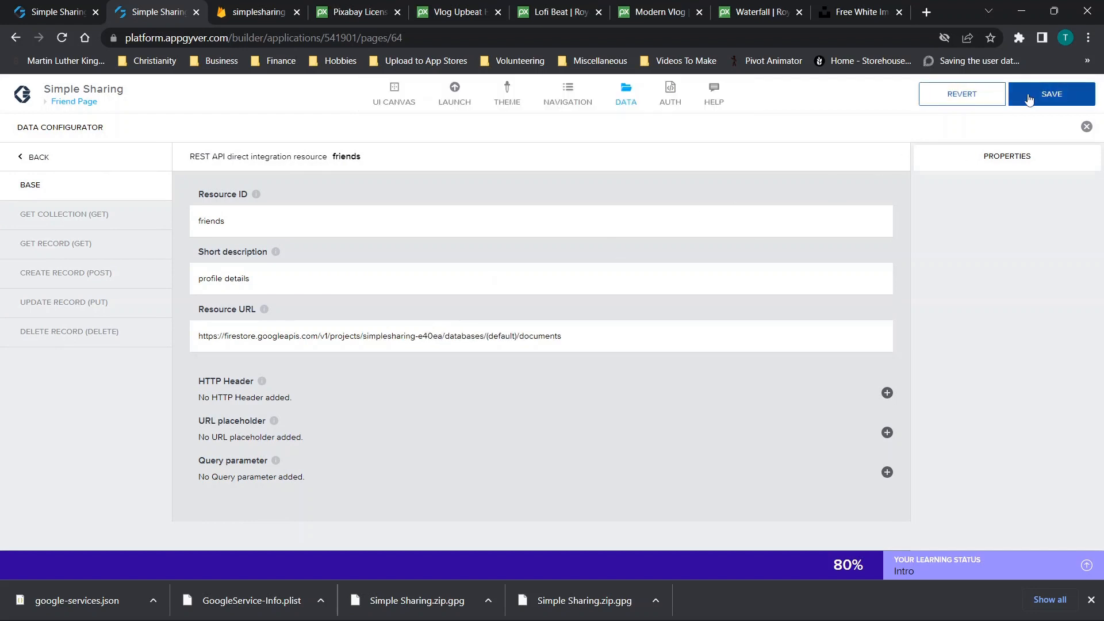
{"action": "left_click", "coordinate": [33, 159]}
Replace sampledonotdelete with simplesharing-e40ea in the homepagesocial resource URL and save
{"action": "left_click", "coordinate": [258, 276]}
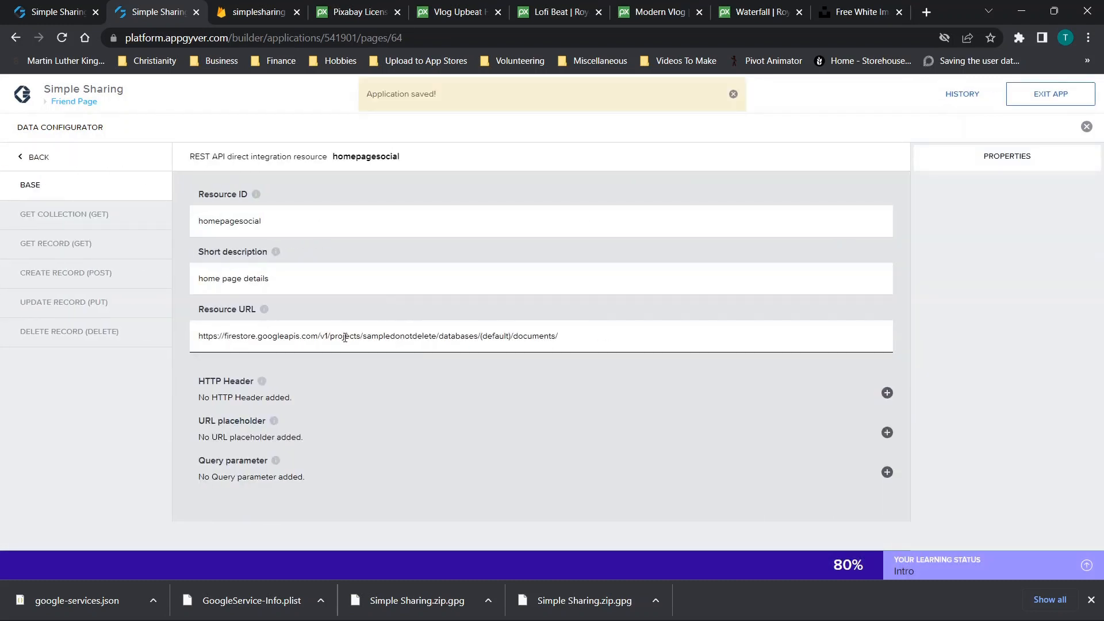
{"action": "left_click_drag", "start_coordinate": [375, 340], "coordinate": [431, 344]}
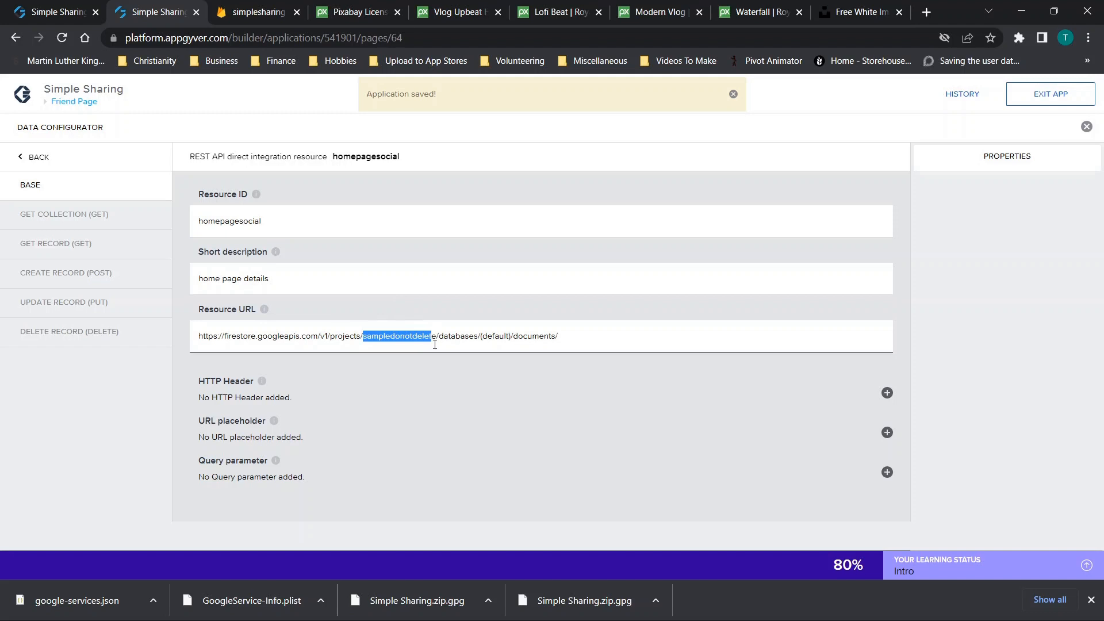
{"action": "type", "text": "simplesharing-e40ea"}
{"action": "left_click", "coordinate": [897, 145]}
{"action": "left_click", "coordinate": [1029, 104]}
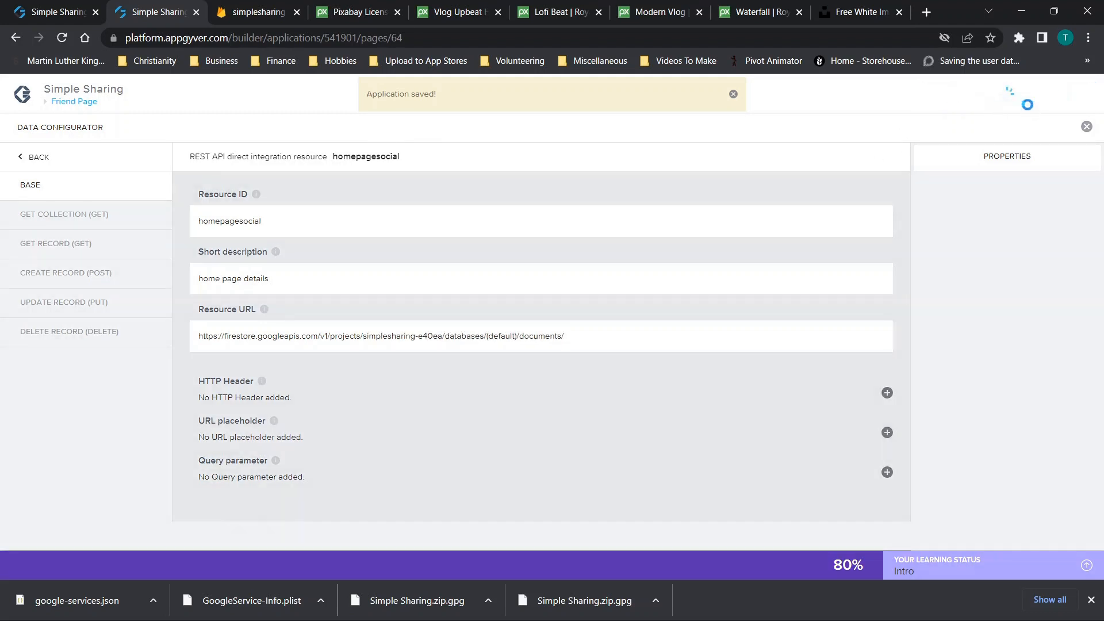
{"action": "left_click", "coordinate": [26, 161]}
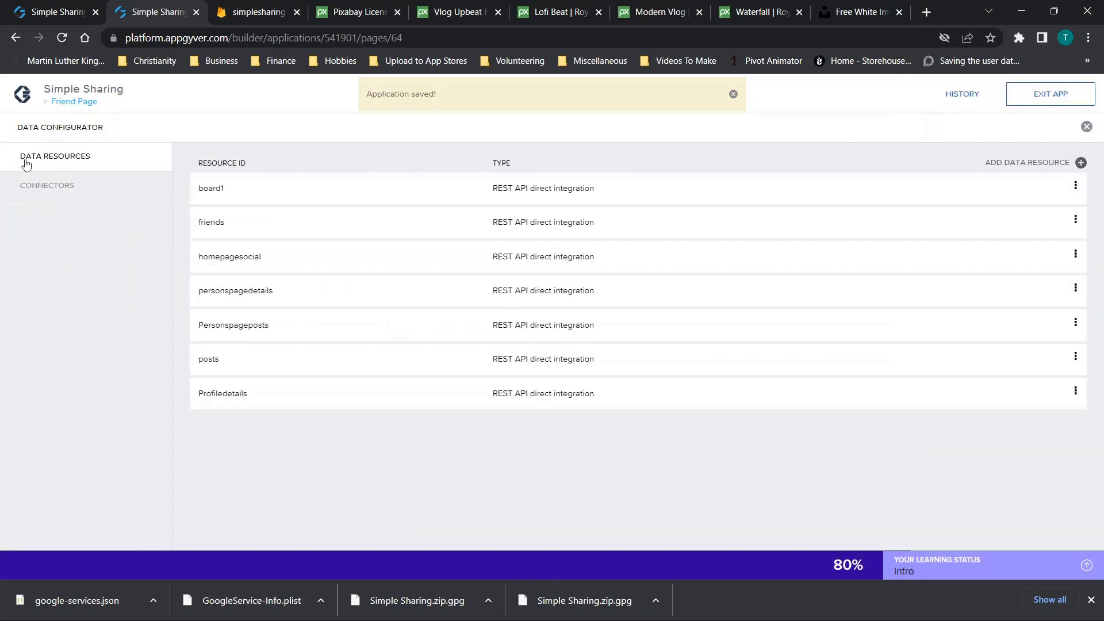
Switch the personspagedetails resource URL to simplesharing-e40ea, save, and verify the saved URL
{"action": "left_click", "coordinate": [236, 288]}
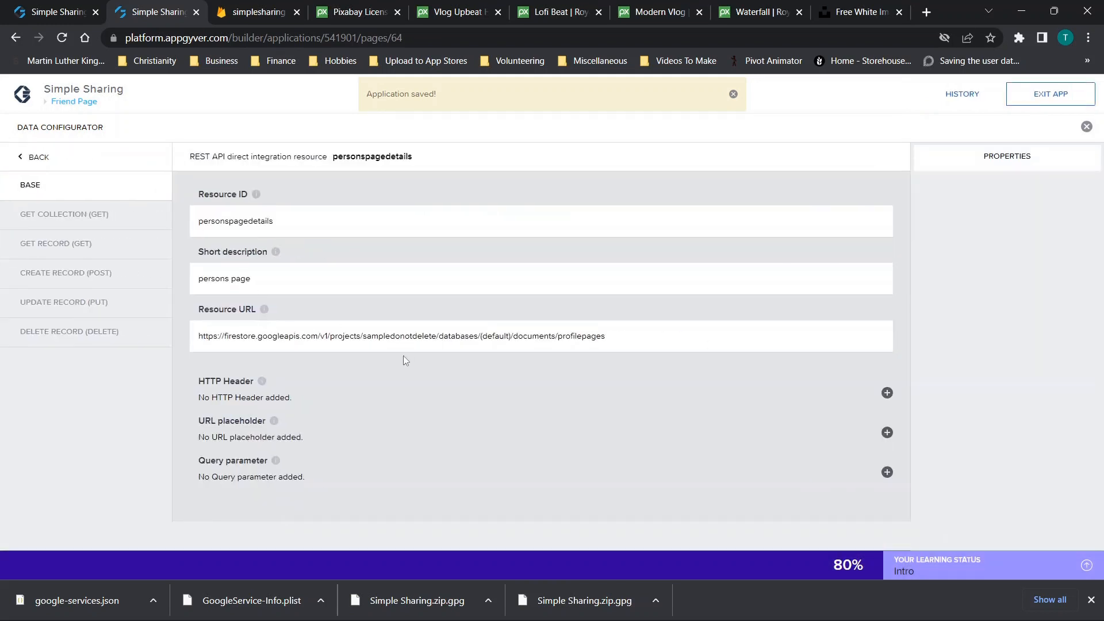
{"action": "left_click_drag", "start_coordinate": [364, 339], "coordinate": [436, 334]}
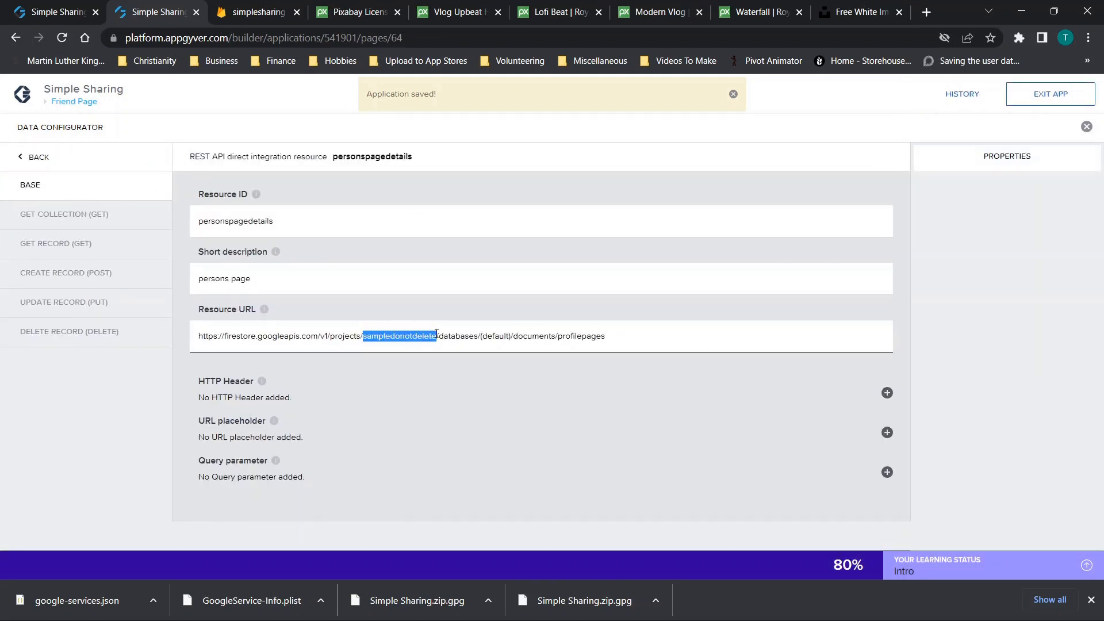
{"action": "type", "text": "simplesharing-e40ea"}
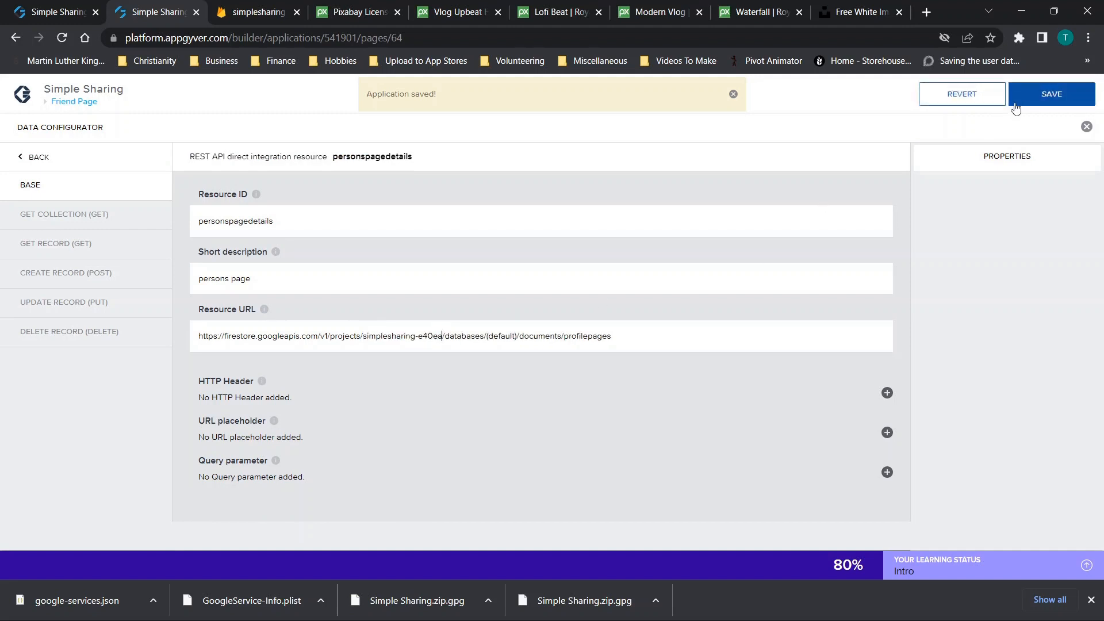
{"action": "left_click", "coordinate": [1019, 95]}
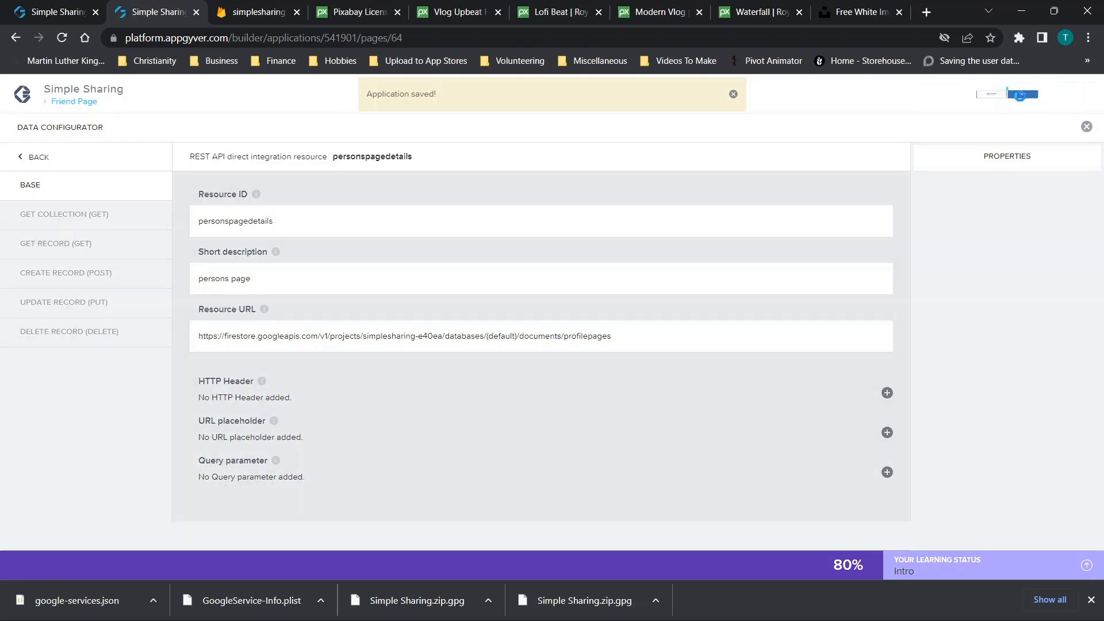
{"action": "left_click", "coordinate": [26, 167]}
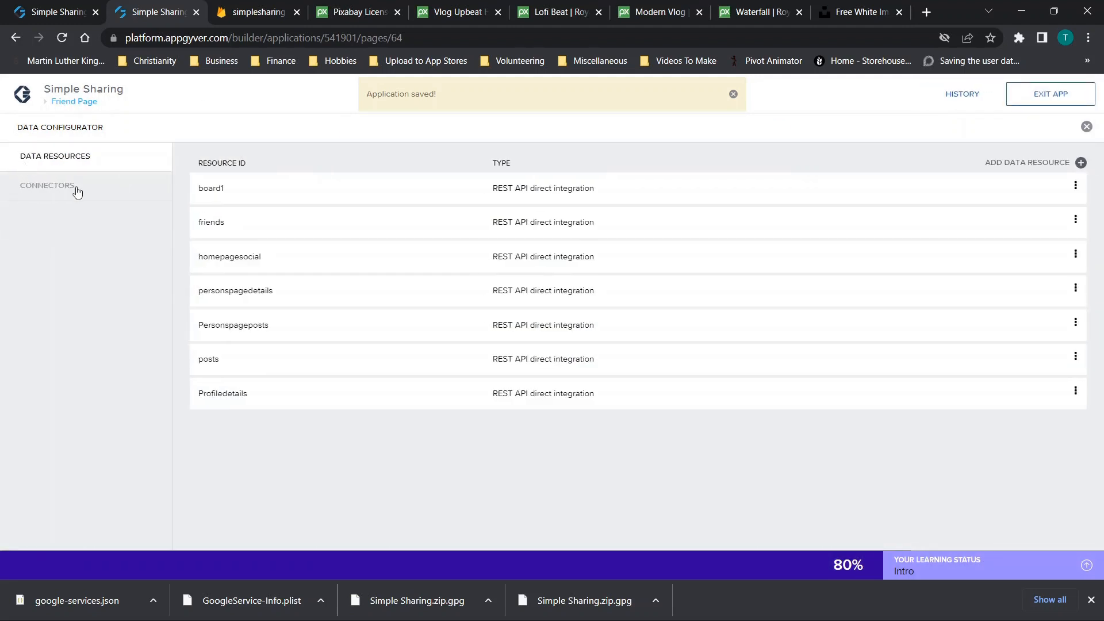
{"action": "left_click", "coordinate": [253, 304]}
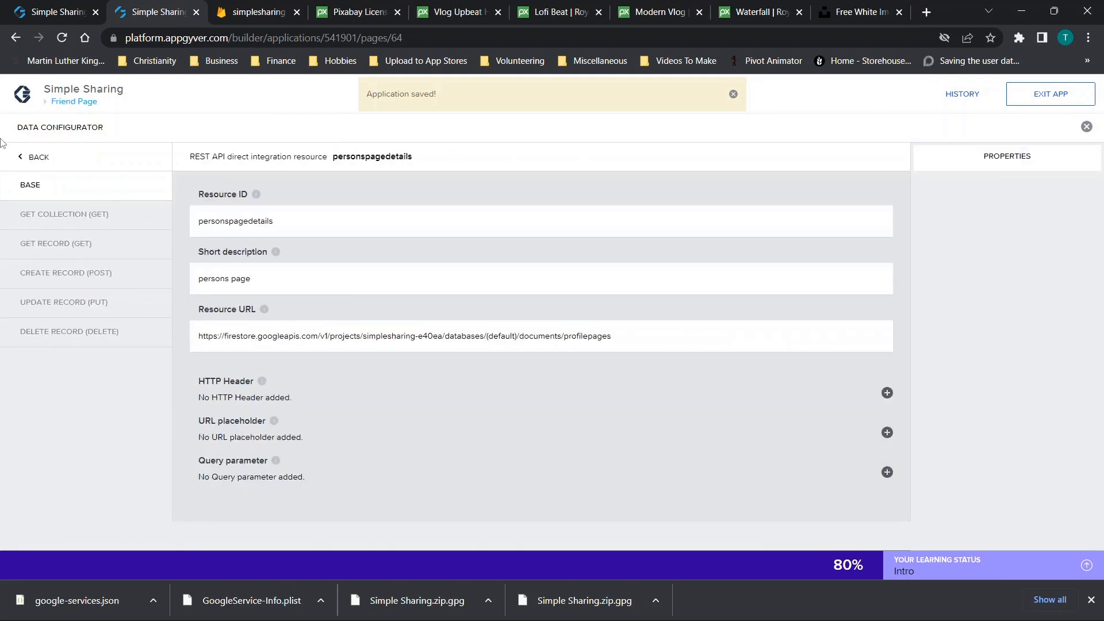
{"action": "left_click", "coordinate": [23, 158]}
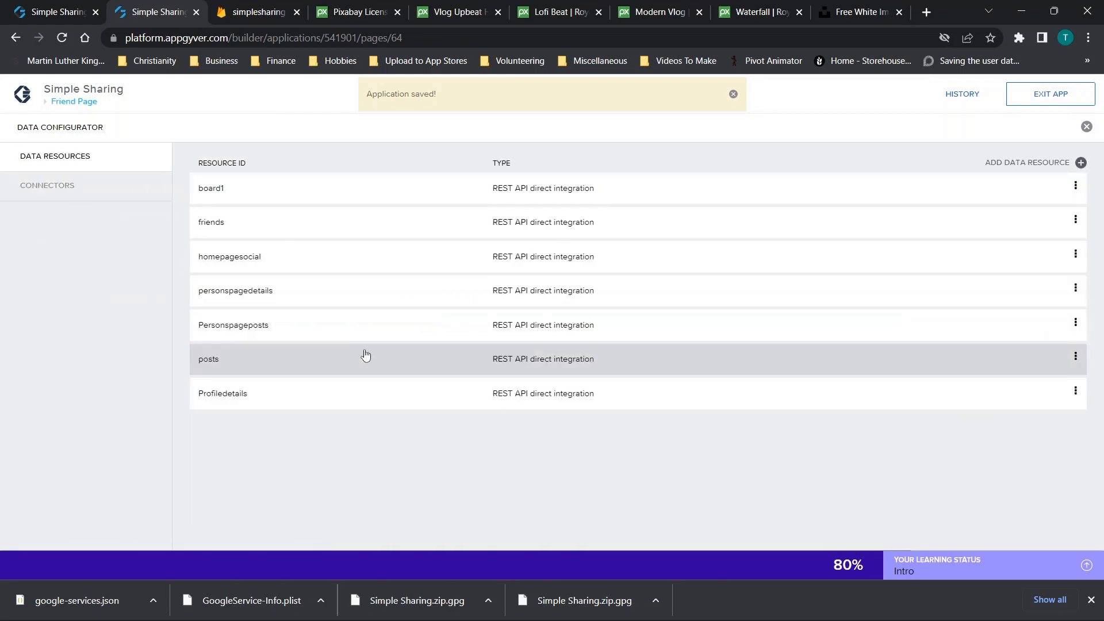
Switch the Personspageposts resource URL to simplesharing-e40ea, save, and verify the saved URL
{"action": "left_click", "coordinate": [252, 323]}
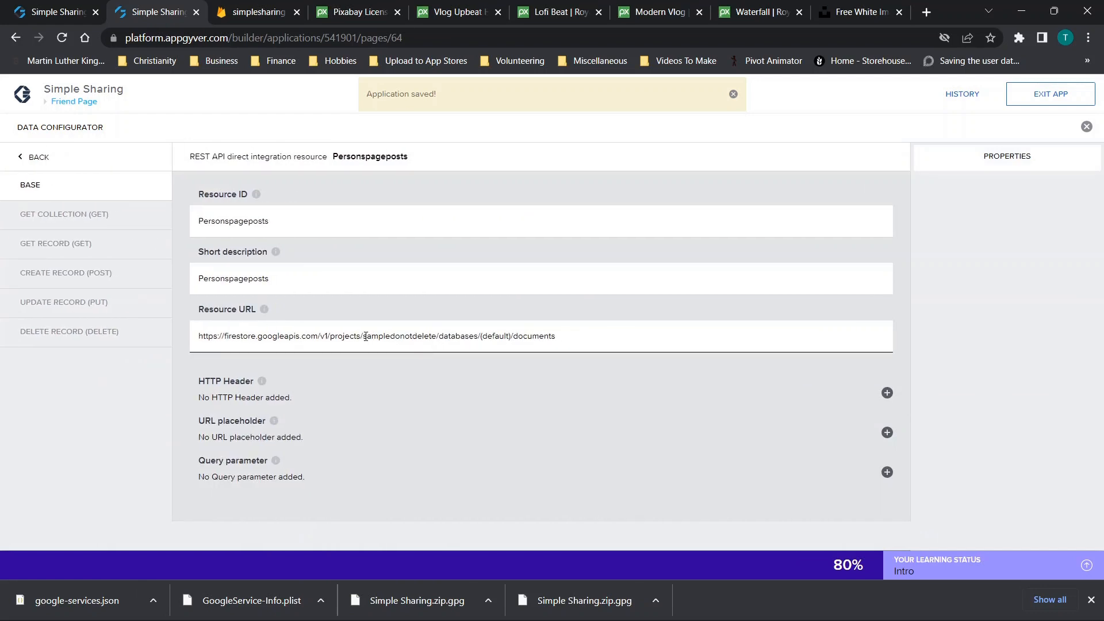
{"action": "left_click_drag", "start_coordinate": [364, 338], "coordinate": [438, 336]}
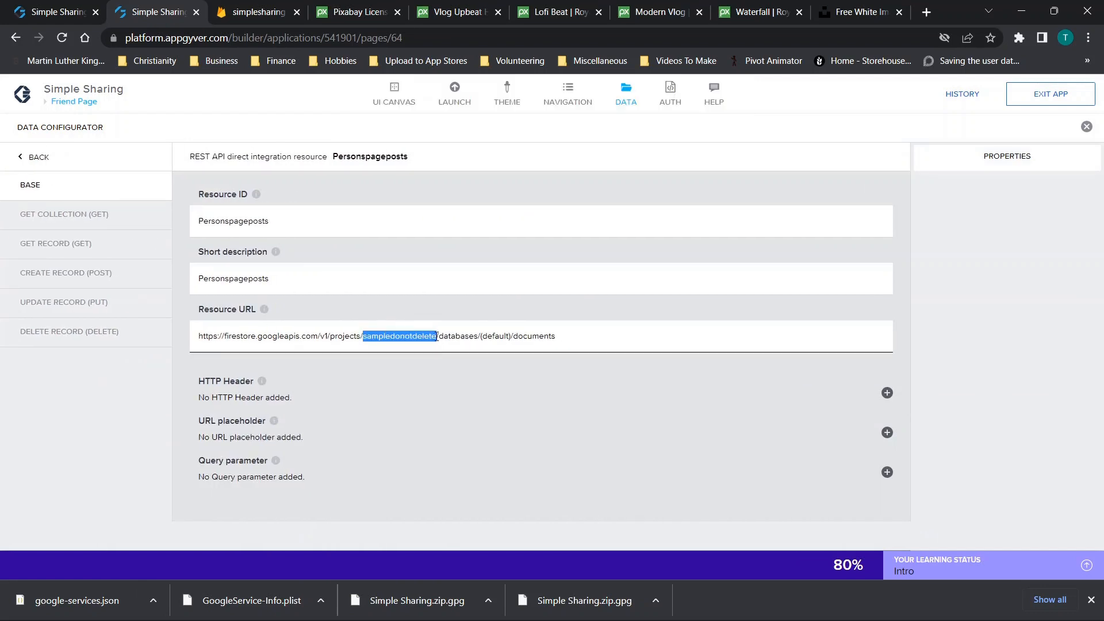
{"action": "type", "text": "simplesharing-e40ea"}
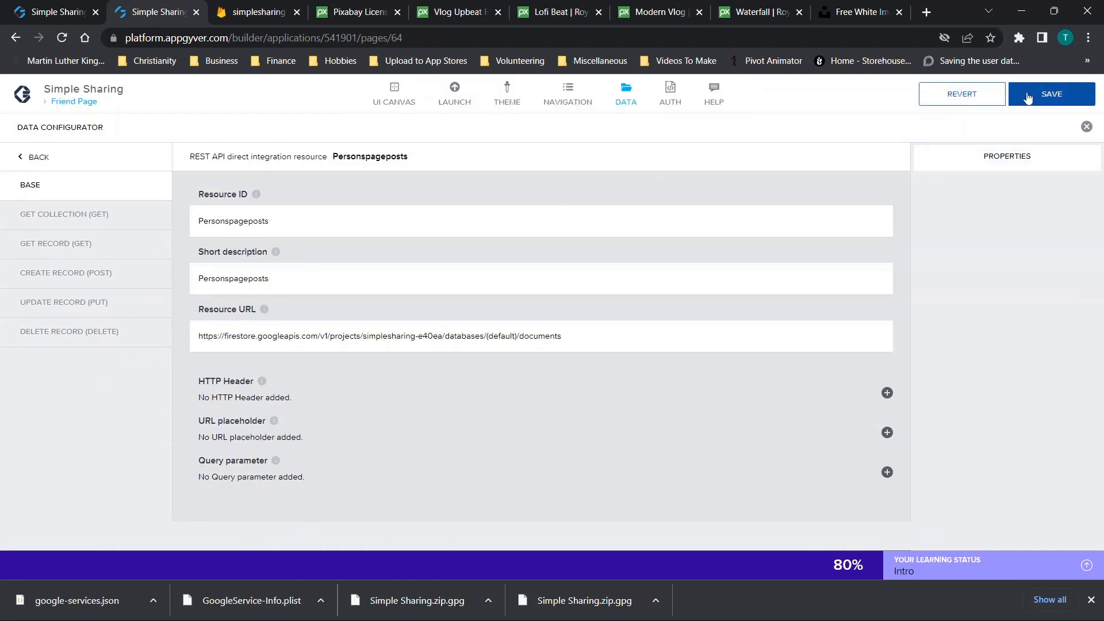
{"action": "left_click", "coordinate": [1027, 98]}
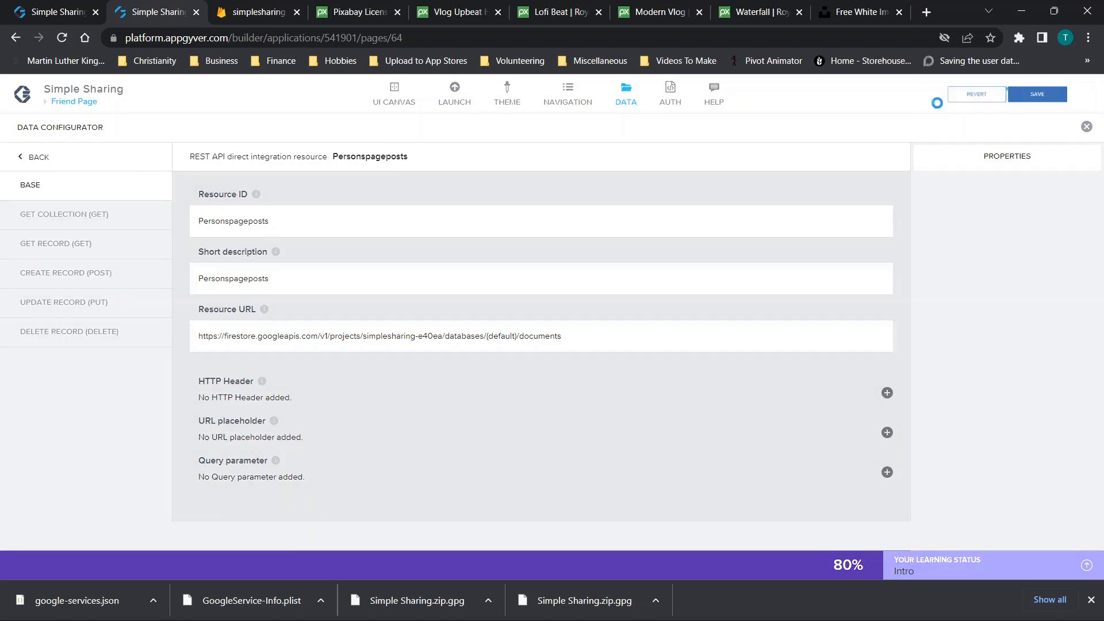
{"action": "left_click", "coordinate": [19, 157]}
{"action": "left_click", "coordinate": [239, 324]}
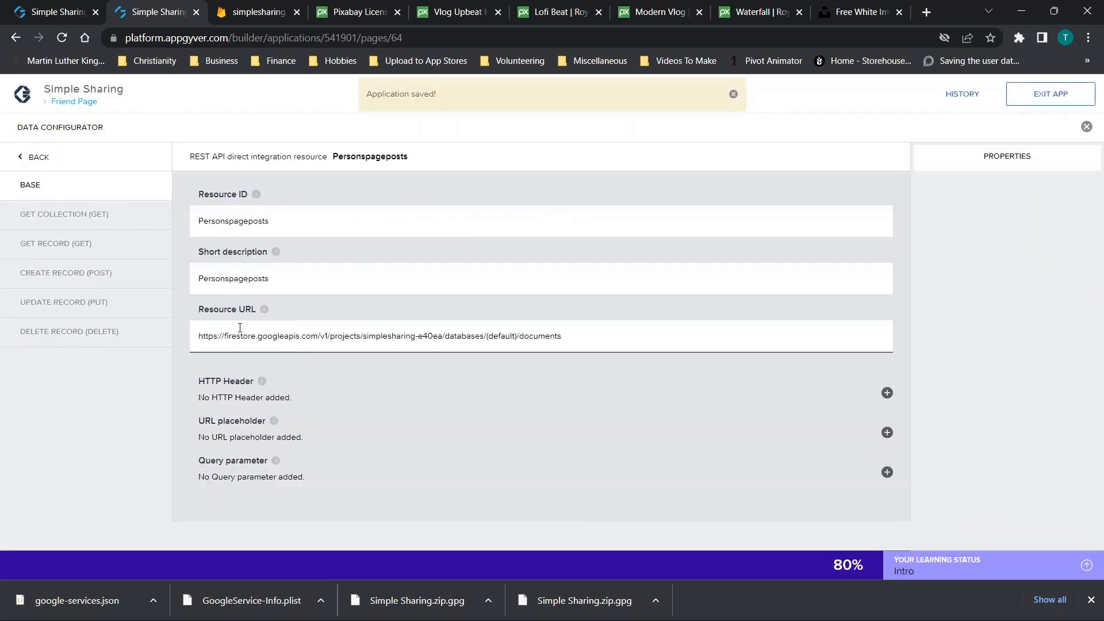
{"action": "left_click", "coordinate": [26, 156]}
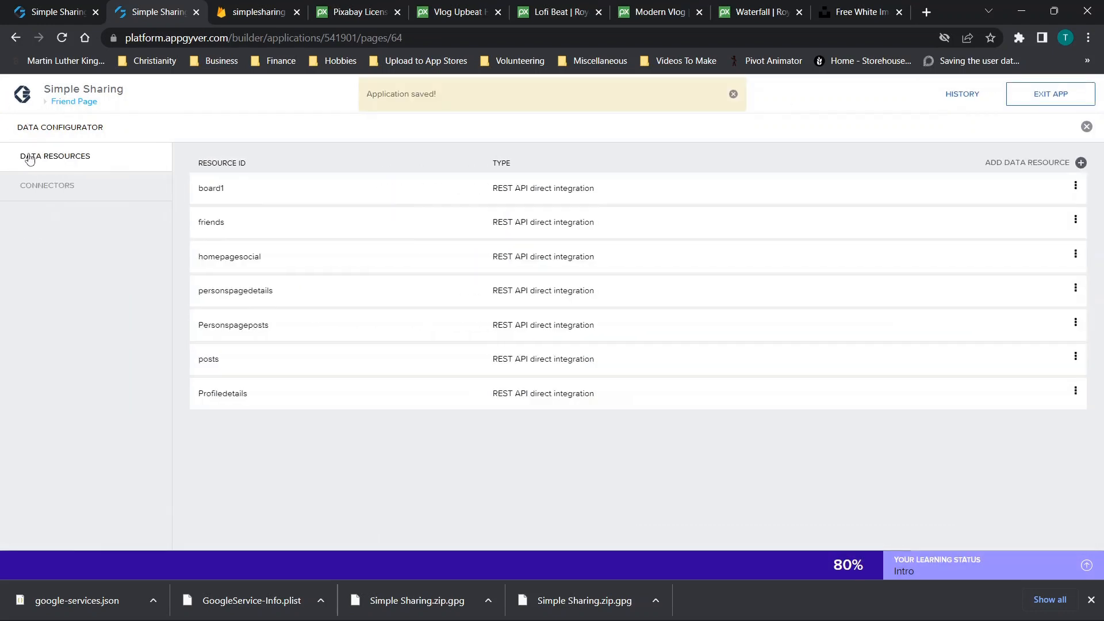
Replace the project name in the posts resource URL with simplesharing-e40ea
{"action": "left_click", "coordinate": [229, 362]}
{"action": "left_click", "coordinate": [371, 335]}
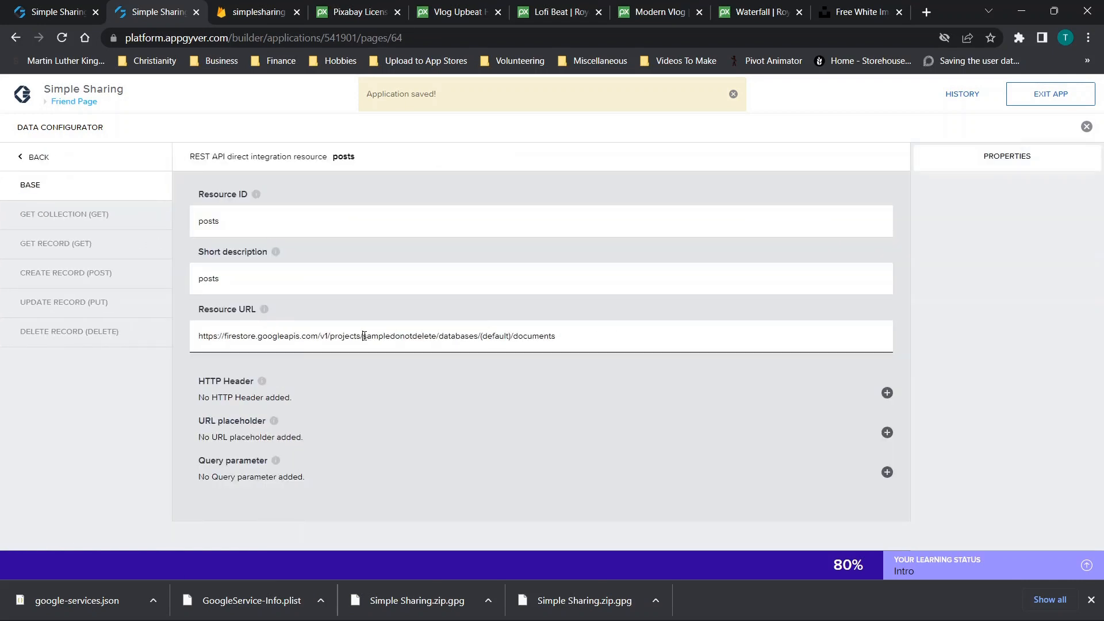
{"action": "left_click_drag", "start_coordinate": [363, 336], "coordinate": [452, 334]}
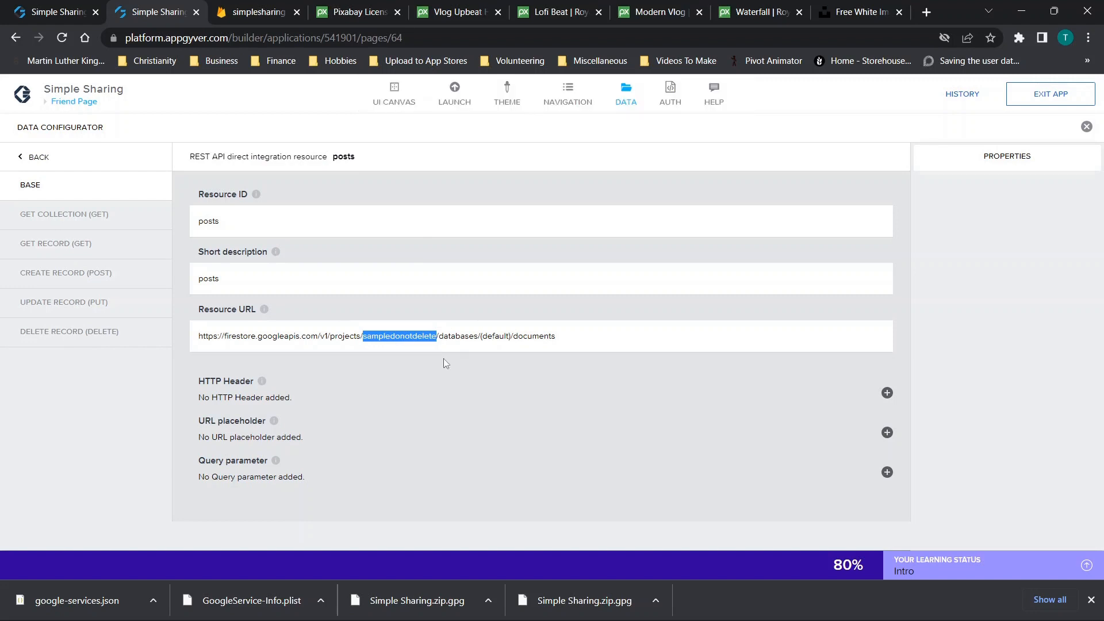
{"action": "type", "text": "simplesharing-e40ea"}
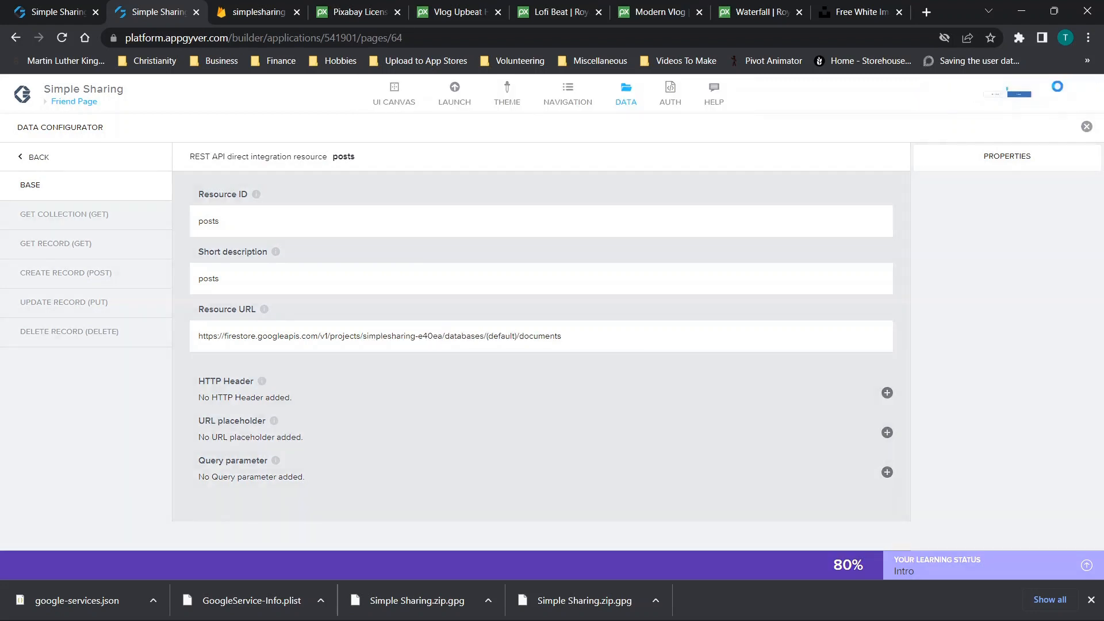
{"action": "left_click", "coordinate": [35, 157]}
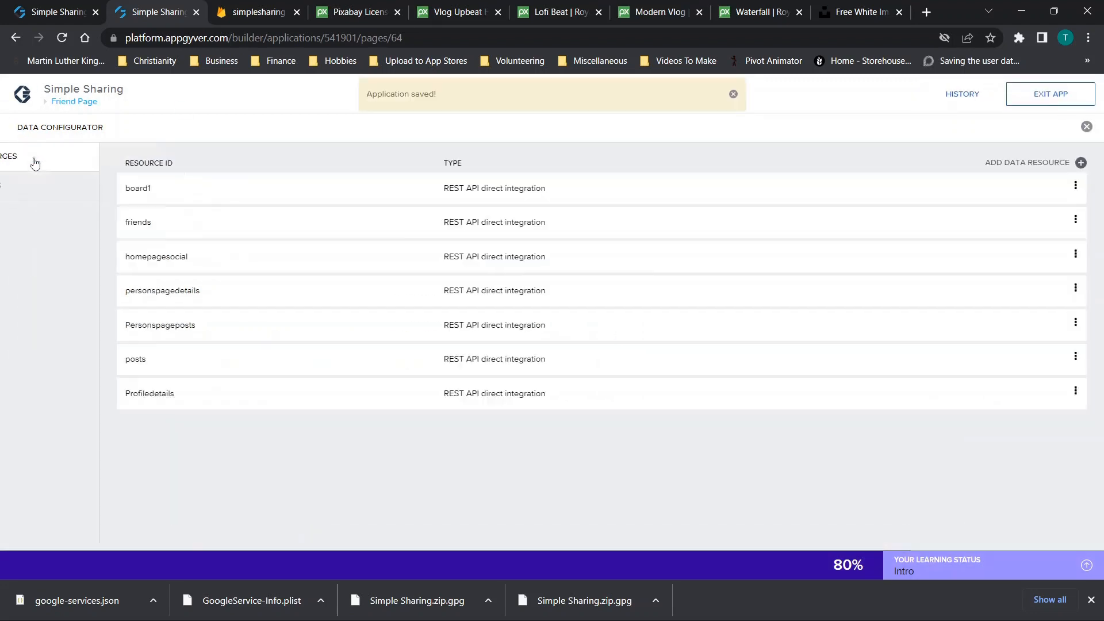
Replace sampledonotdelete with simplesharing-e40ea in the Profiledetails resource URL and save it
{"action": "left_click", "coordinate": [216, 392]}
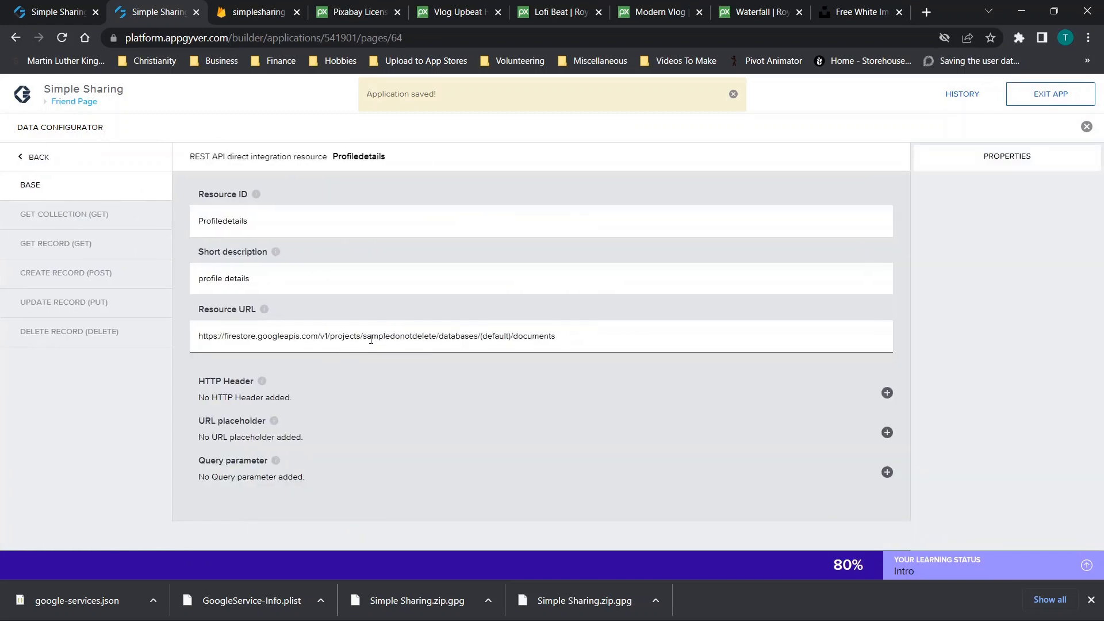
{"action": "left_click_drag", "start_coordinate": [363, 340], "coordinate": [435, 344]}
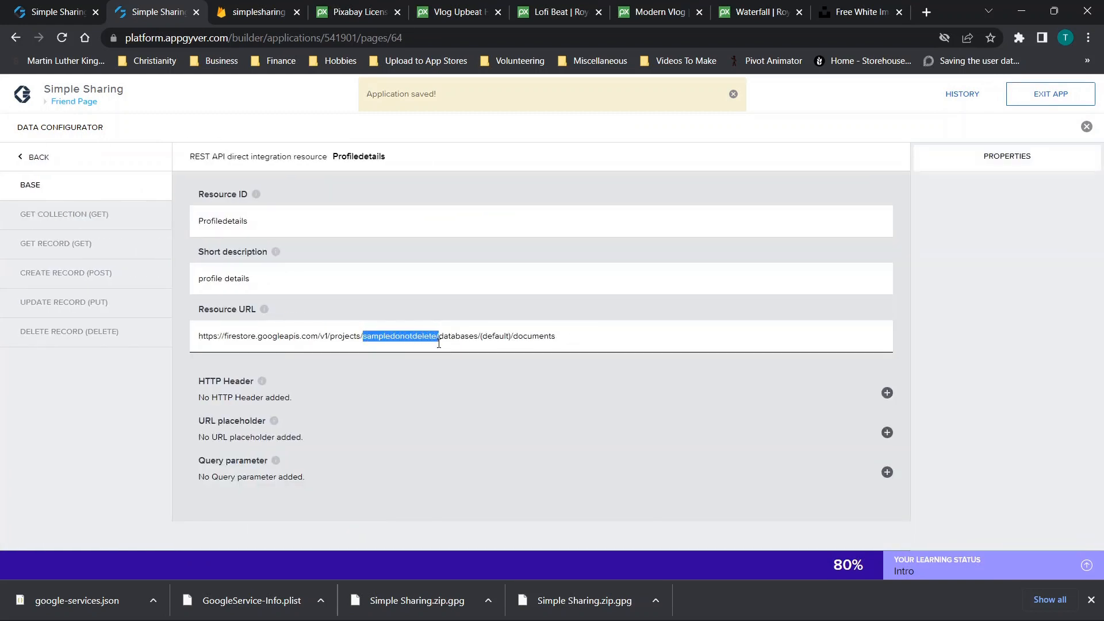
{"action": "left_click", "coordinate": [438, 344]}
{"action": "left_click_drag", "start_coordinate": [436, 338], "coordinate": [361, 339]}
{"action": "type", "text": "simplesharing-e40ea"}
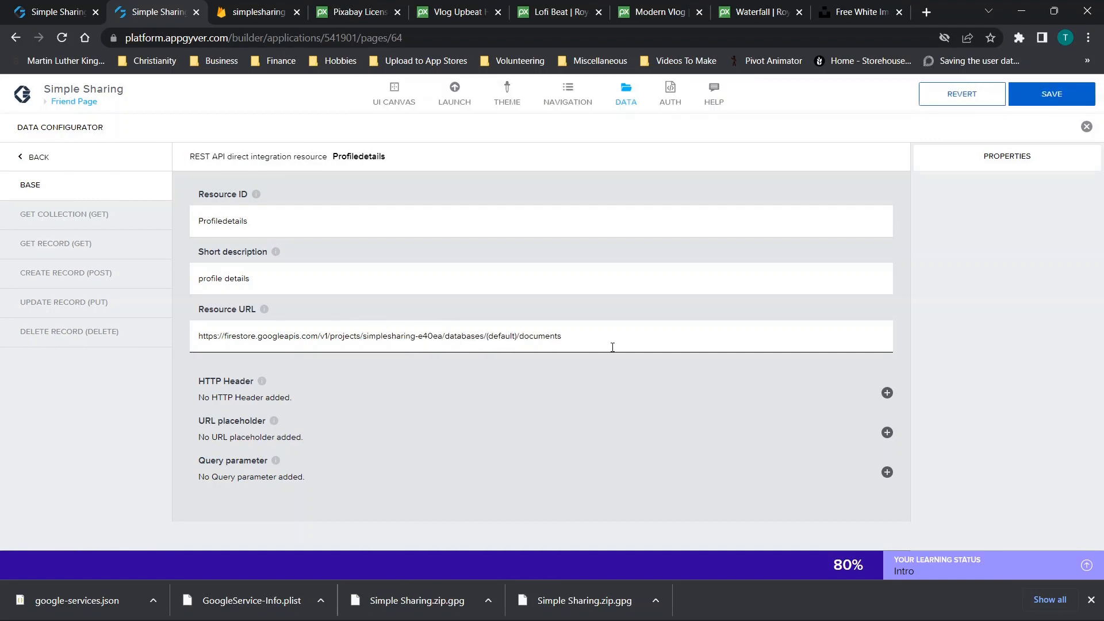
{"action": "left_click", "coordinate": [1021, 99]}
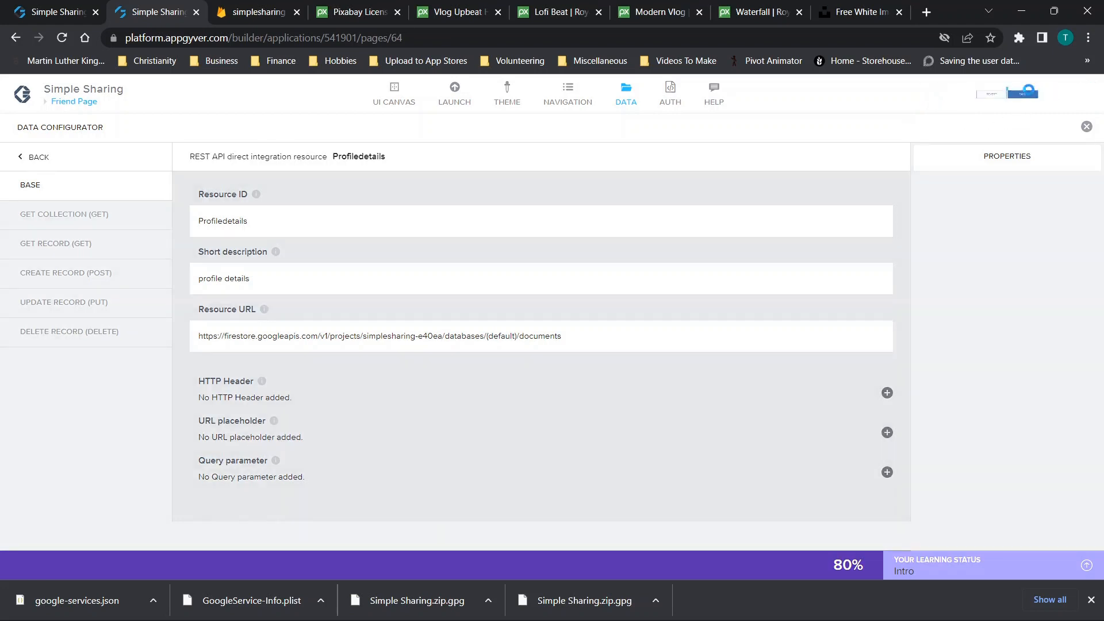
{"action": "left_click", "coordinate": [76, 103]}
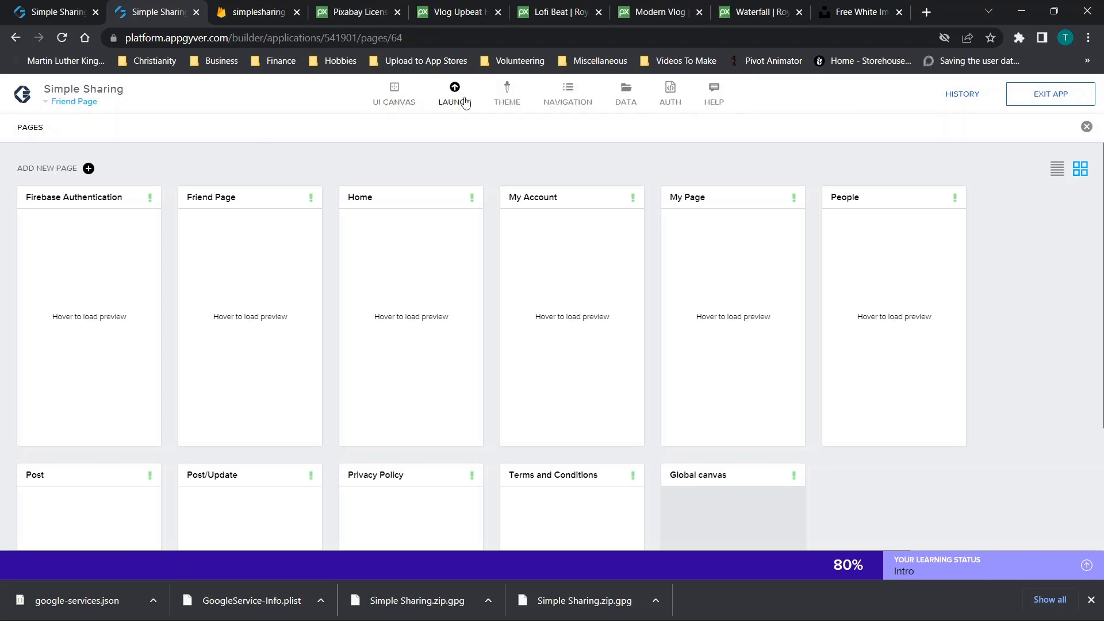
Launch the Simple Sharing app in web preview through the App Preview Portal
{"action": "left_click", "coordinate": [455, 98]}
{"action": "left_click", "coordinate": [215, 213]}
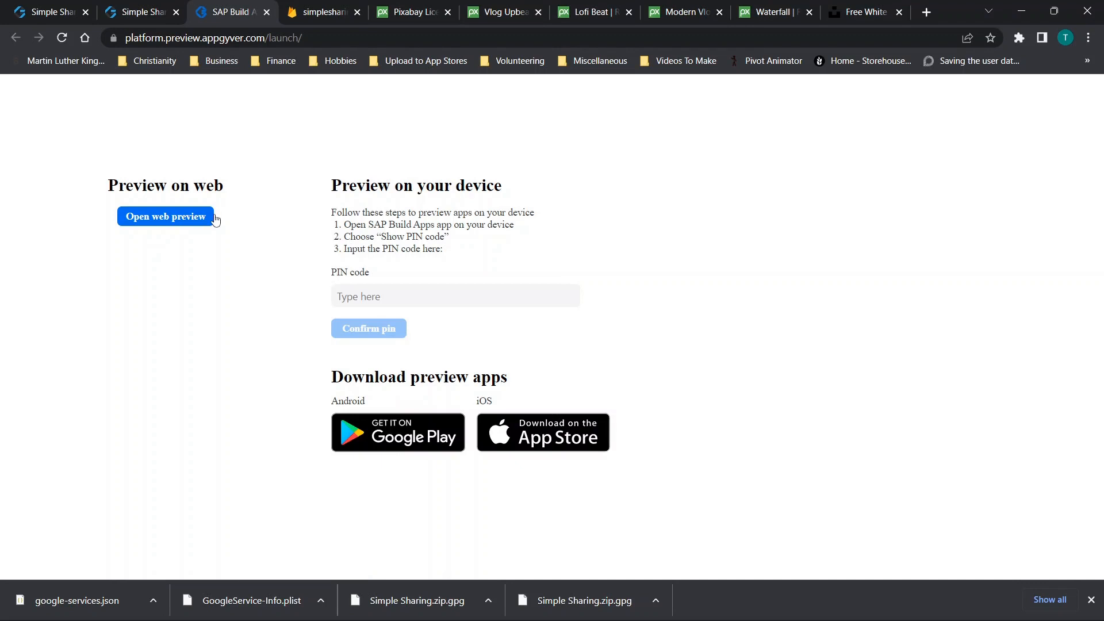
{"action": "left_click", "coordinate": [162, 216]}
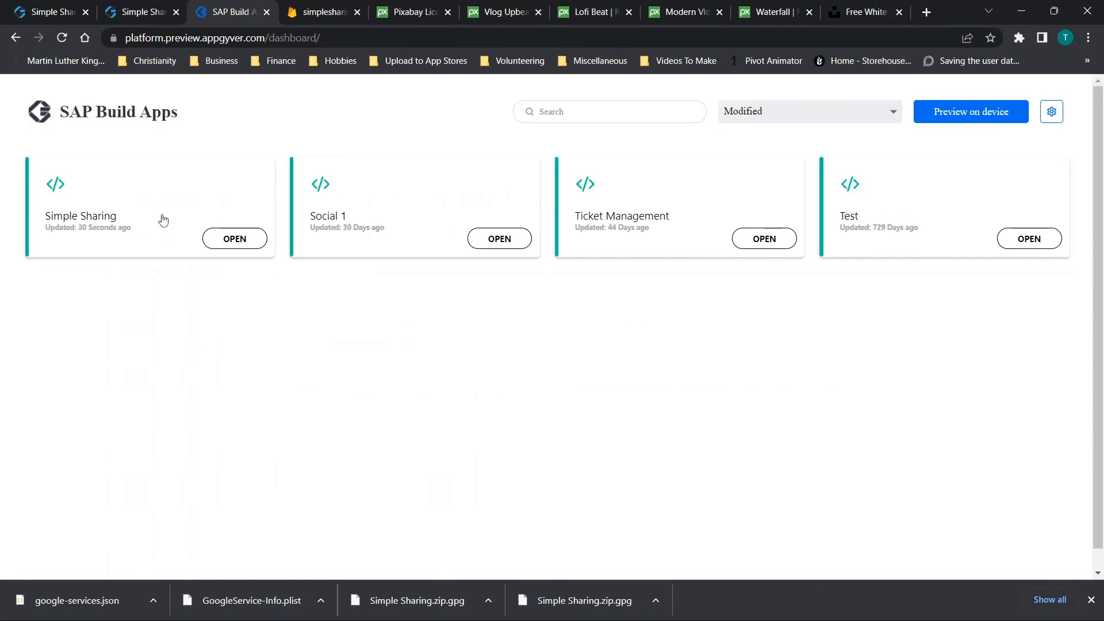
{"action": "left_click", "coordinate": [232, 240]}
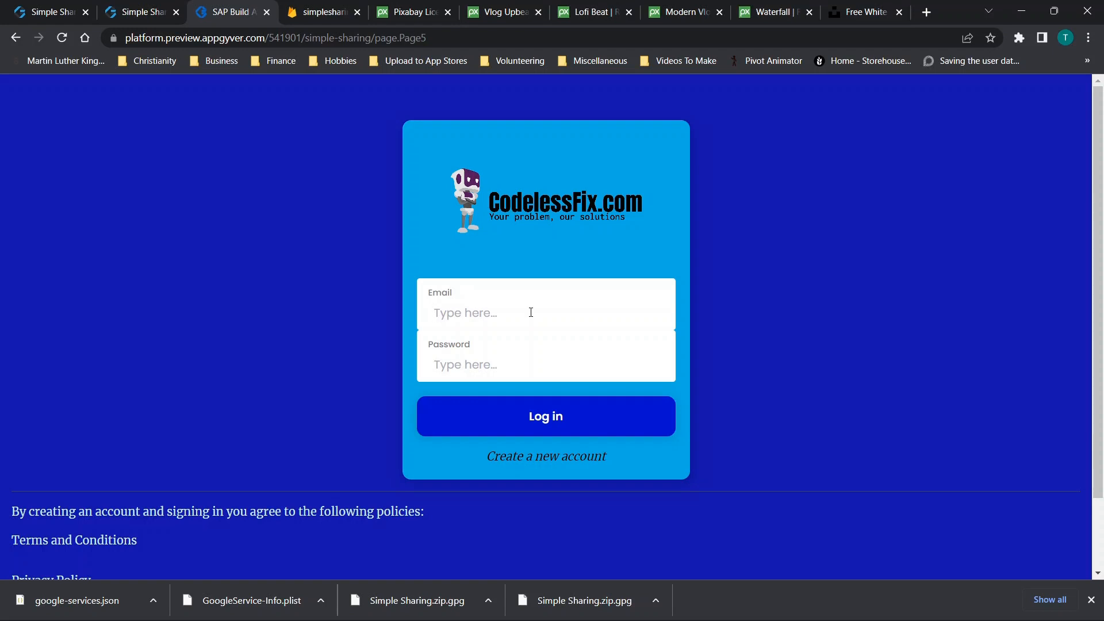
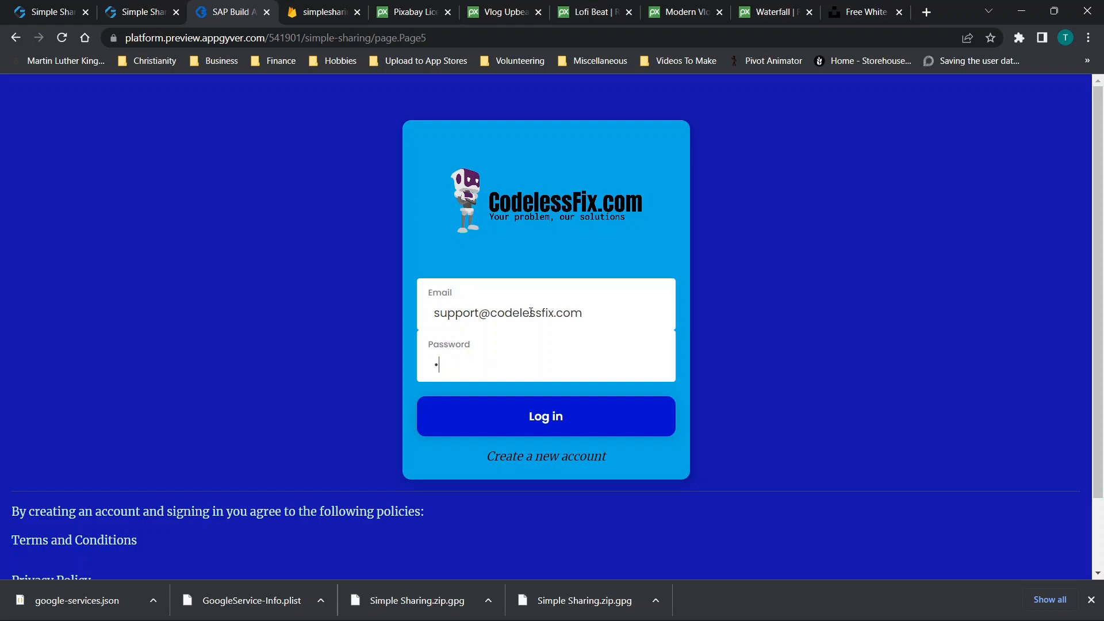
Enter the account e-mail and password, attempt to log in, and dismiss the failure message
{"action": "type", "text": "•••••"}
{"action": "left_click", "coordinate": [540, 420]}
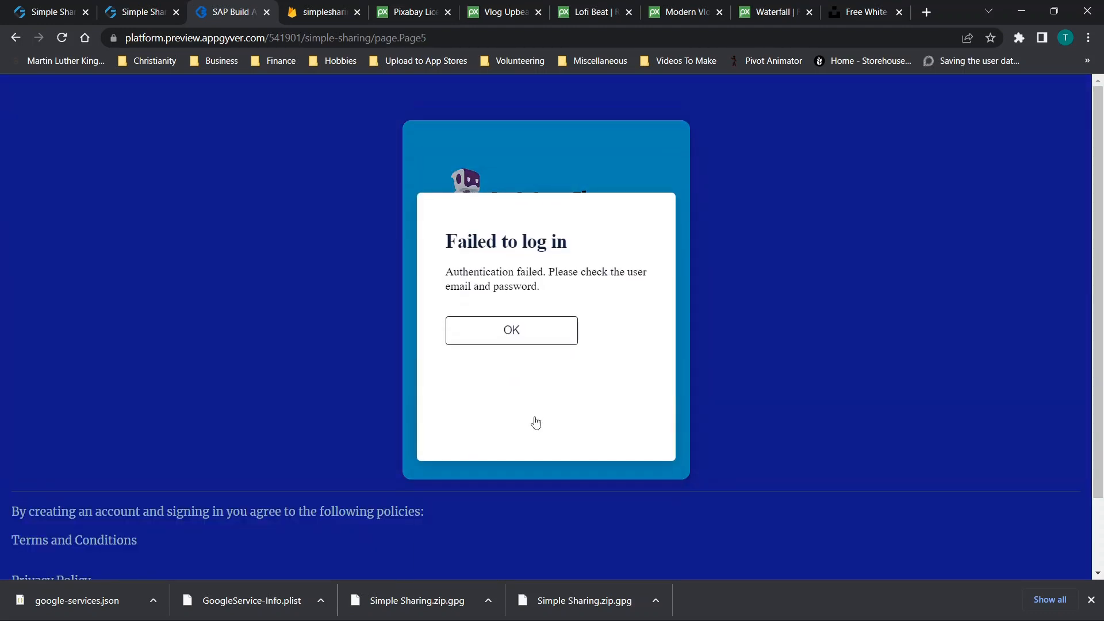
{"action": "left_click", "coordinate": [531, 335]}
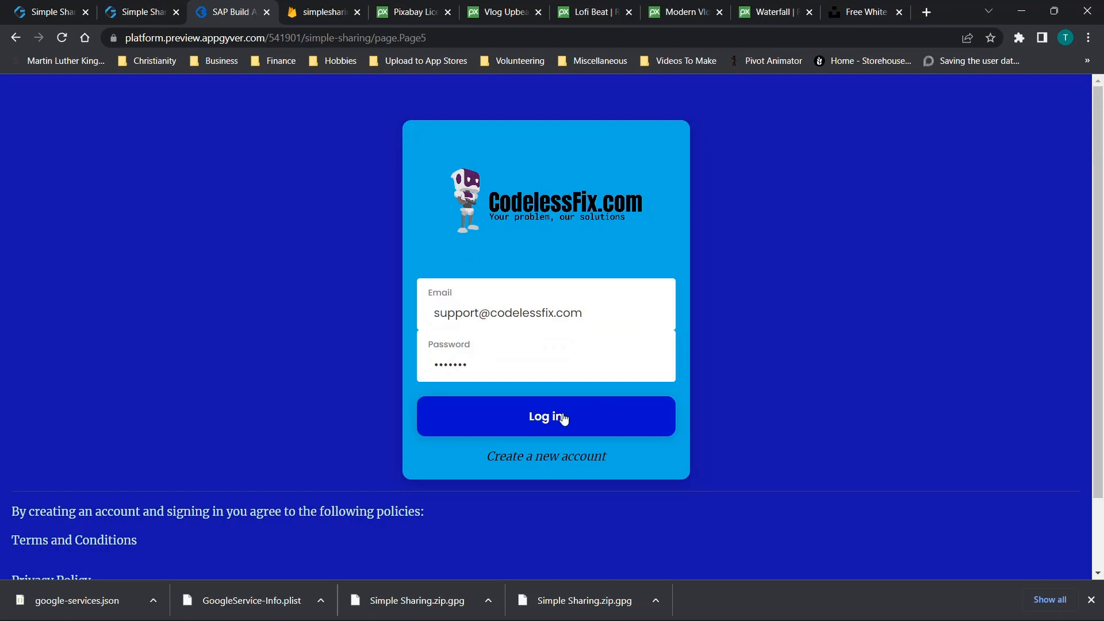
Create a new account with those credentials and log in after verifying the e-mail
{"action": "left_click", "coordinate": [546, 459]}
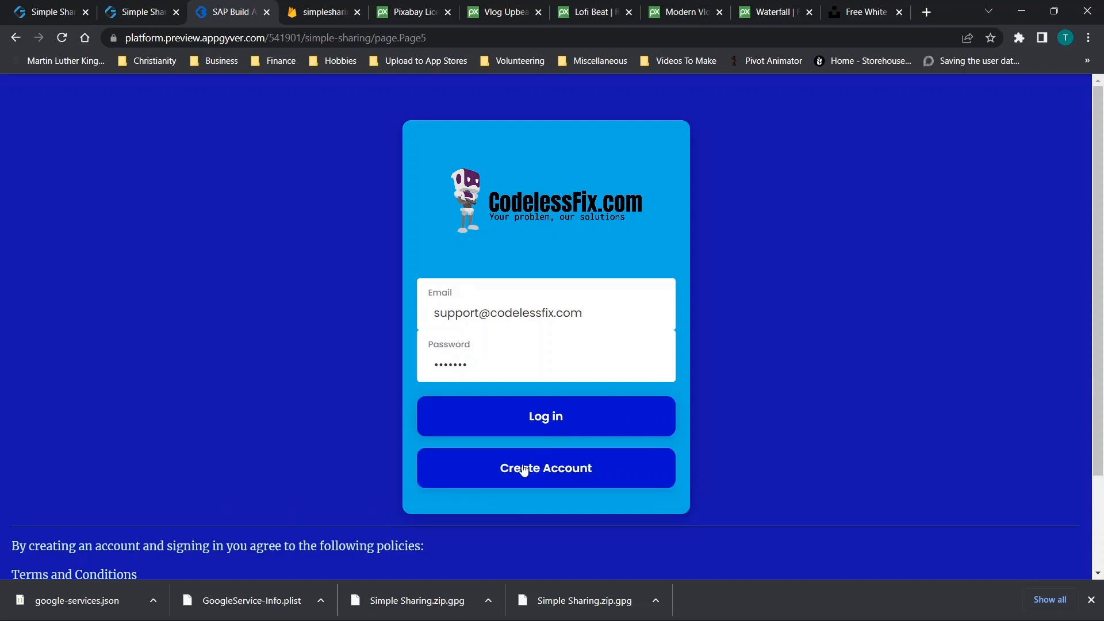
{"action": "left_click", "coordinate": [532, 472]}
{"action": "left_click", "coordinate": [563, 414]}
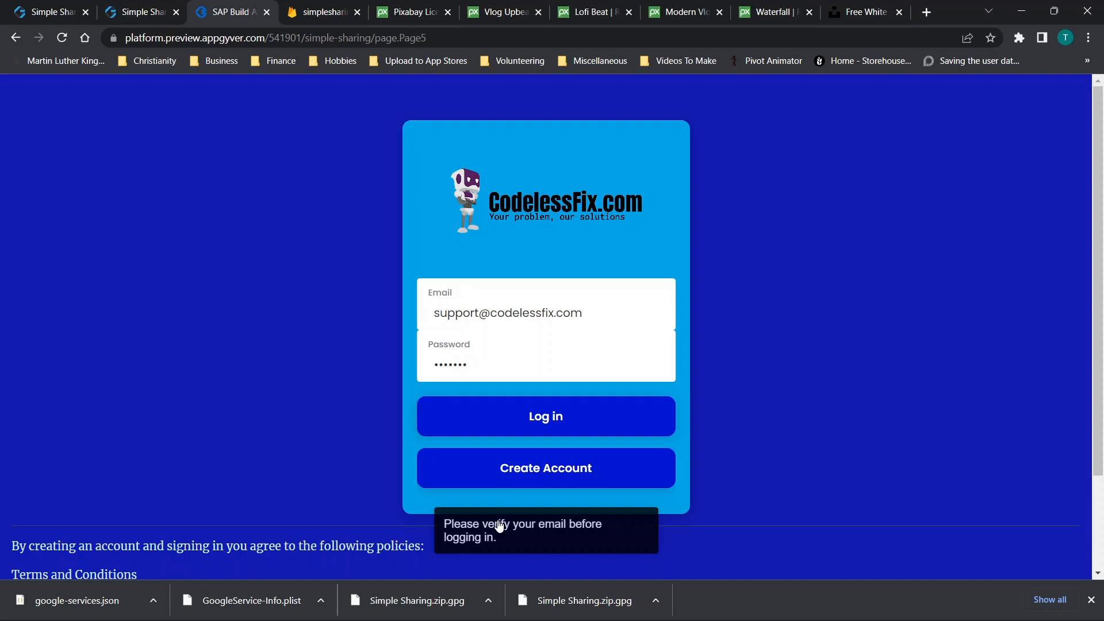
{"action": "left_click", "coordinate": [557, 420]}
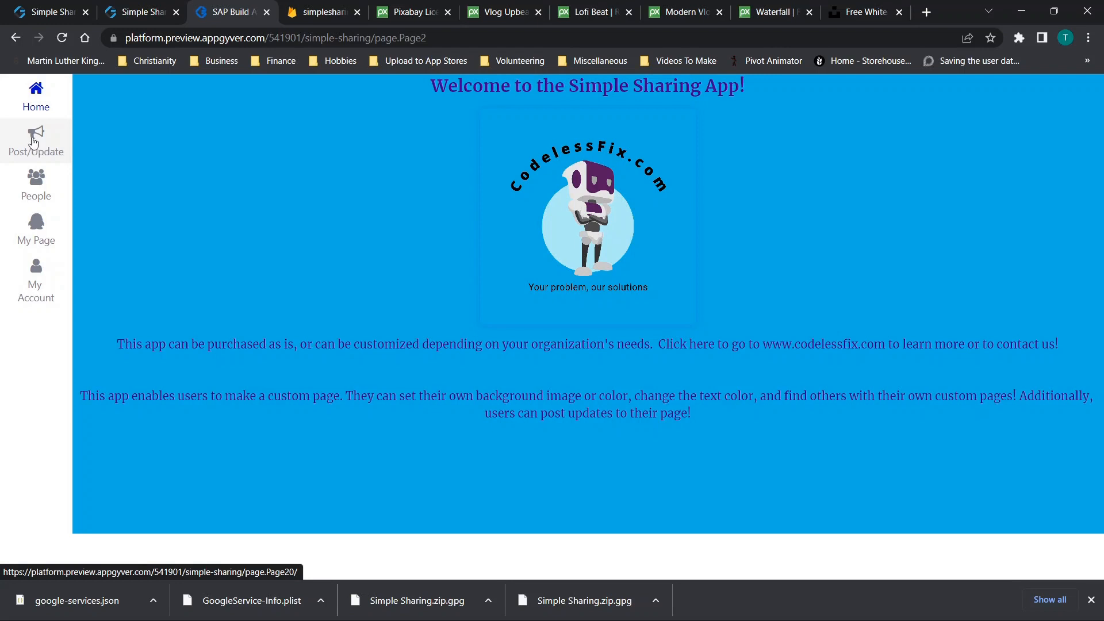
Acknowledge the 'Profile not set up' prompts and bring up the My Account profile page
{"action": "left_click", "coordinate": [39, 141]}
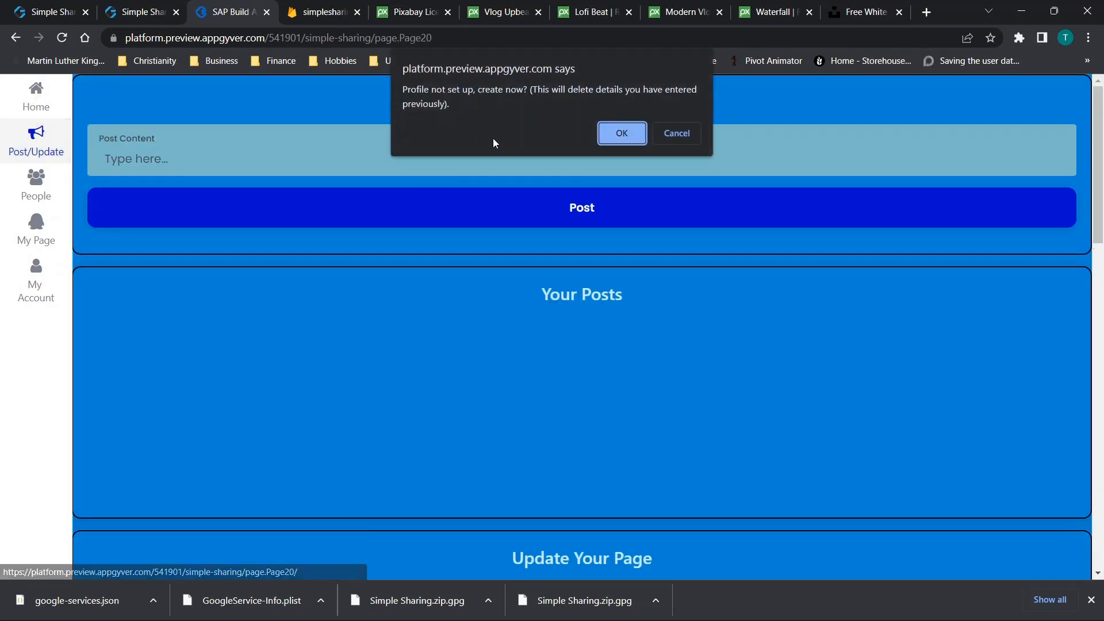
{"action": "left_click", "coordinate": [626, 136]}
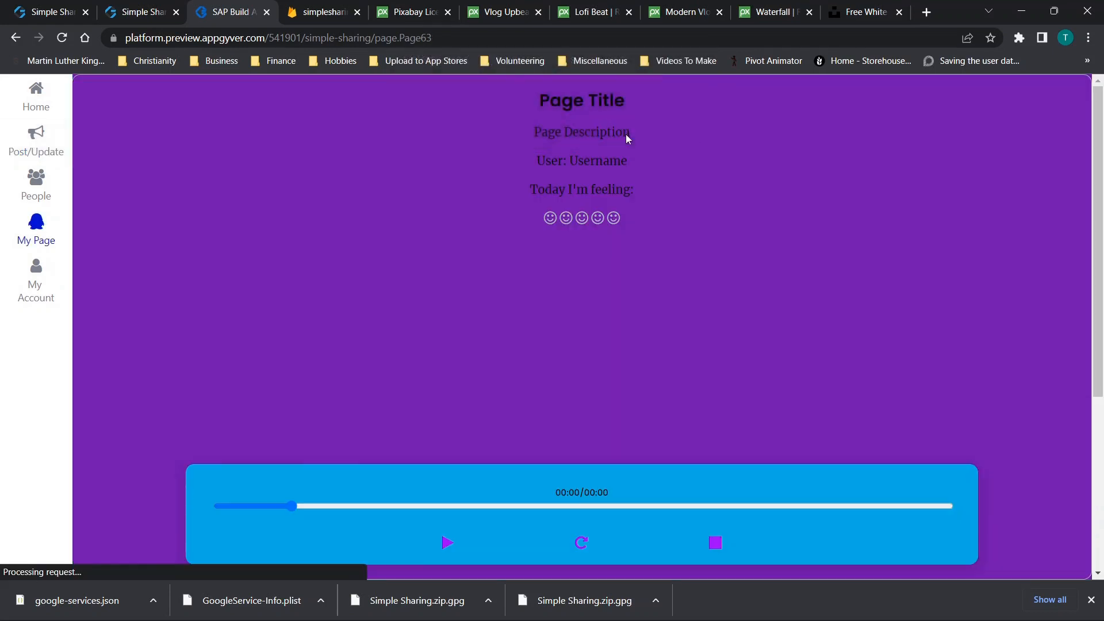
{"action": "left_click", "coordinate": [631, 139]}
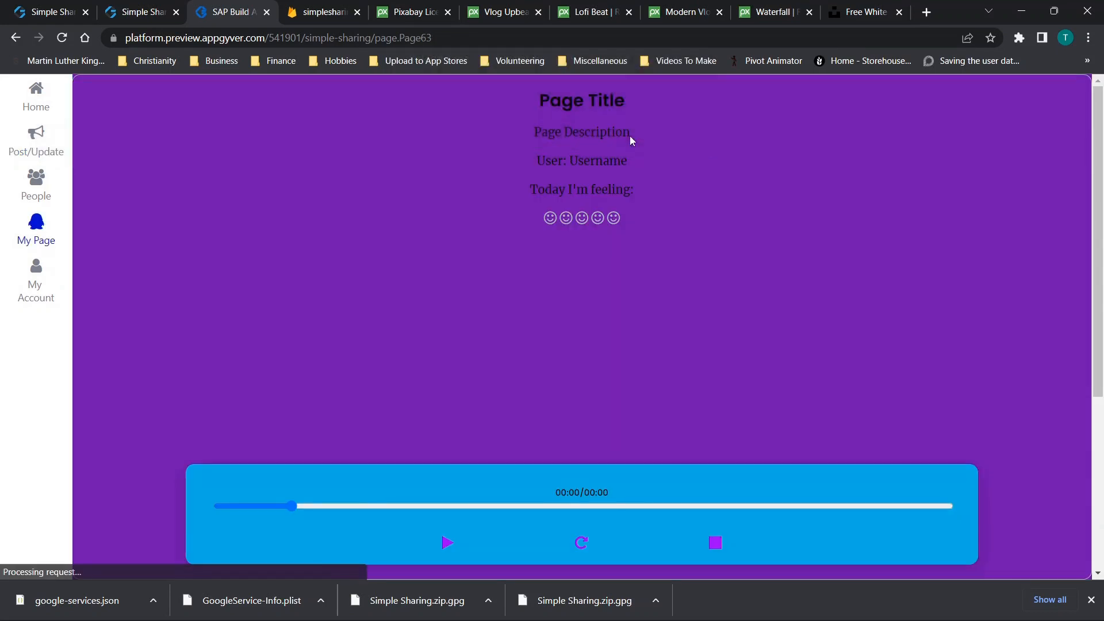
{"action": "scroll", "coordinate": [537, 218], "scroll_direction": "down", "scroll_amount": 4}
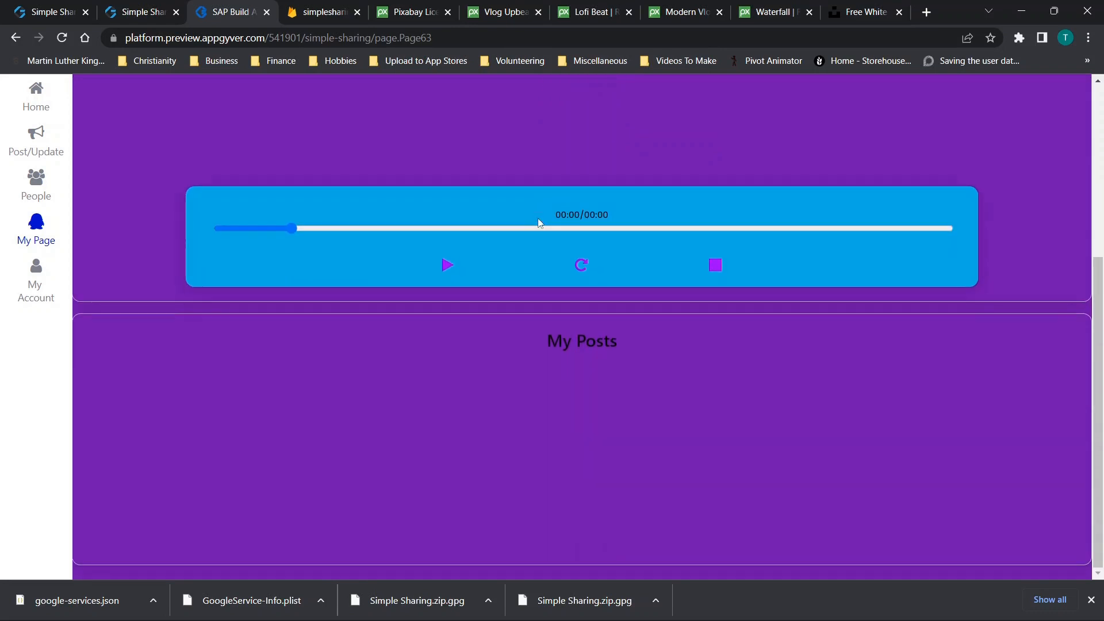
{"action": "scroll", "coordinate": [537, 218], "scroll_direction": "up", "scroll_amount": 5}
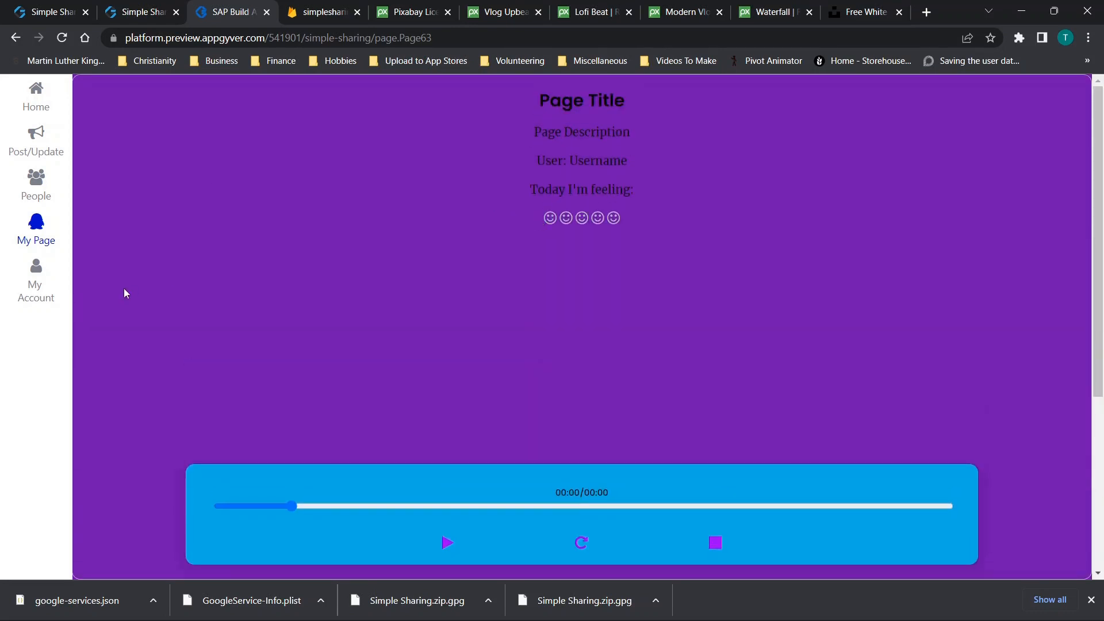
{"action": "left_click", "coordinate": [28, 290]}
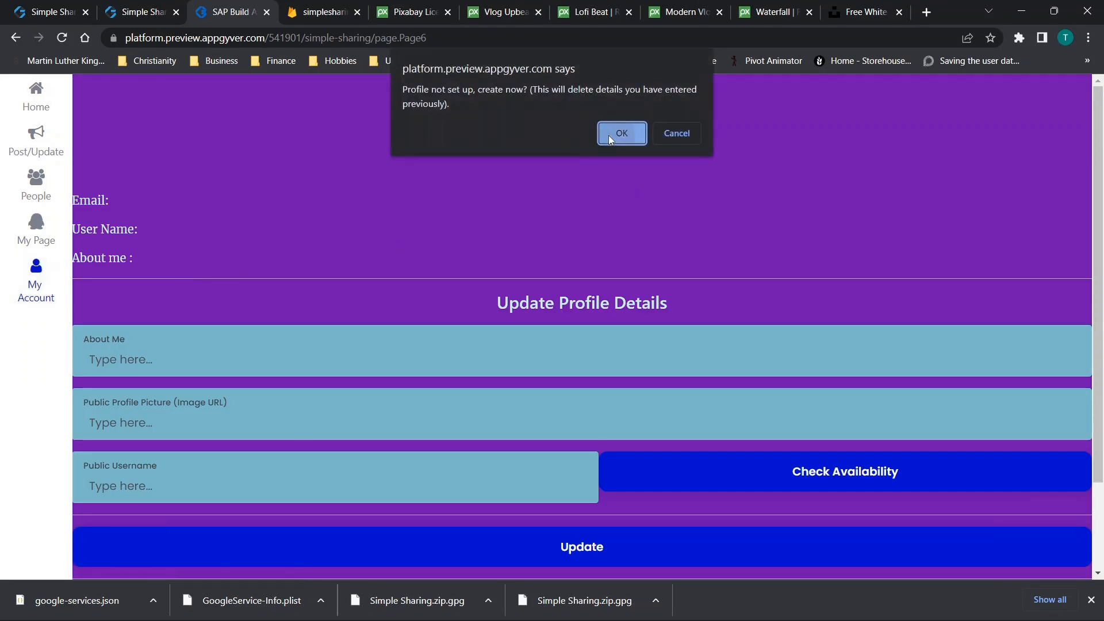
{"action": "left_click", "coordinate": [609, 137]}
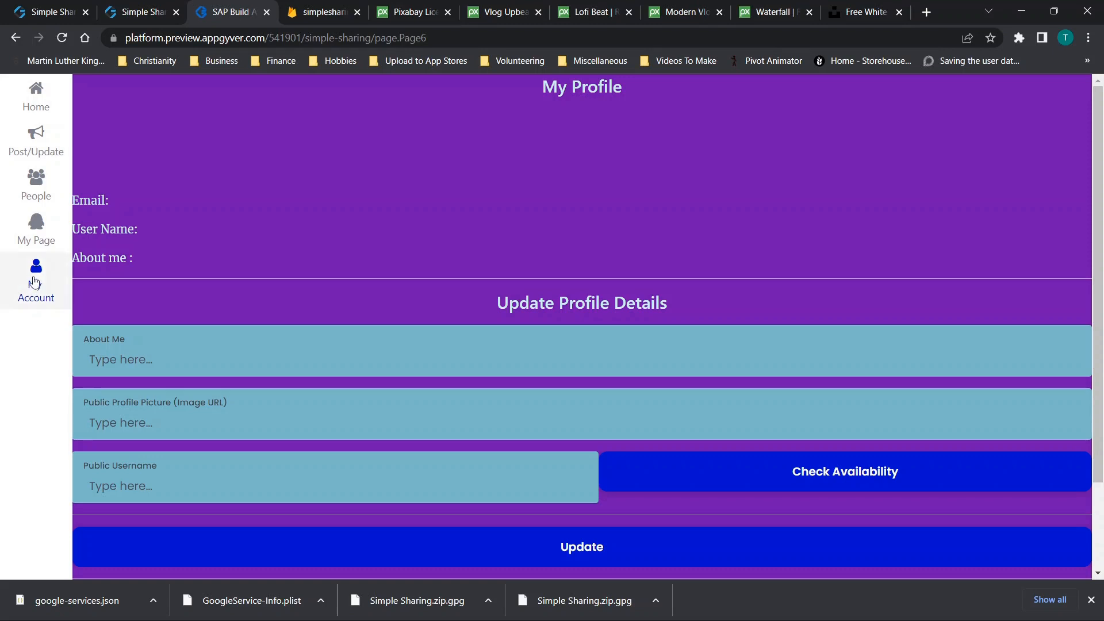
Enter About Me 'dcfvg', picture URL 'exrctvyb' and username 'fvgb', check availability, and update
{"action": "scroll", "coordinate": [343, 236], "scroll_direction": "down", "scroll_amount": 2}
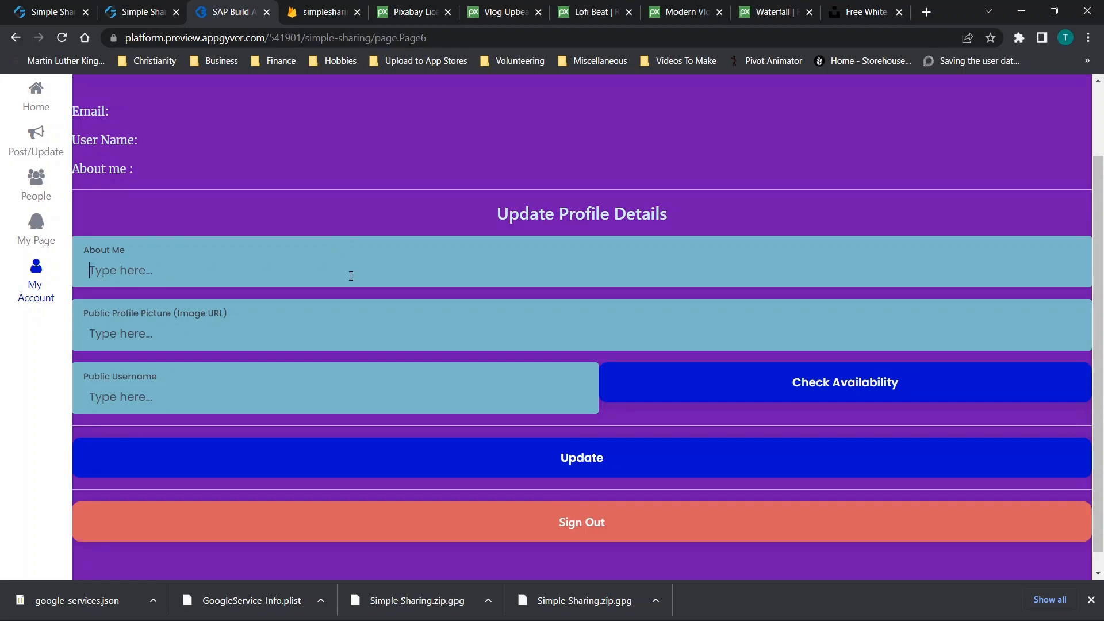
{"action": "type", "text": "dcfvg"}
{"action": "left_click", "coordinate": [185, 335]}
{"action": "type", "text": "exrctvyb"}
{"action": "left_click", "coordinate": [144, 396]}
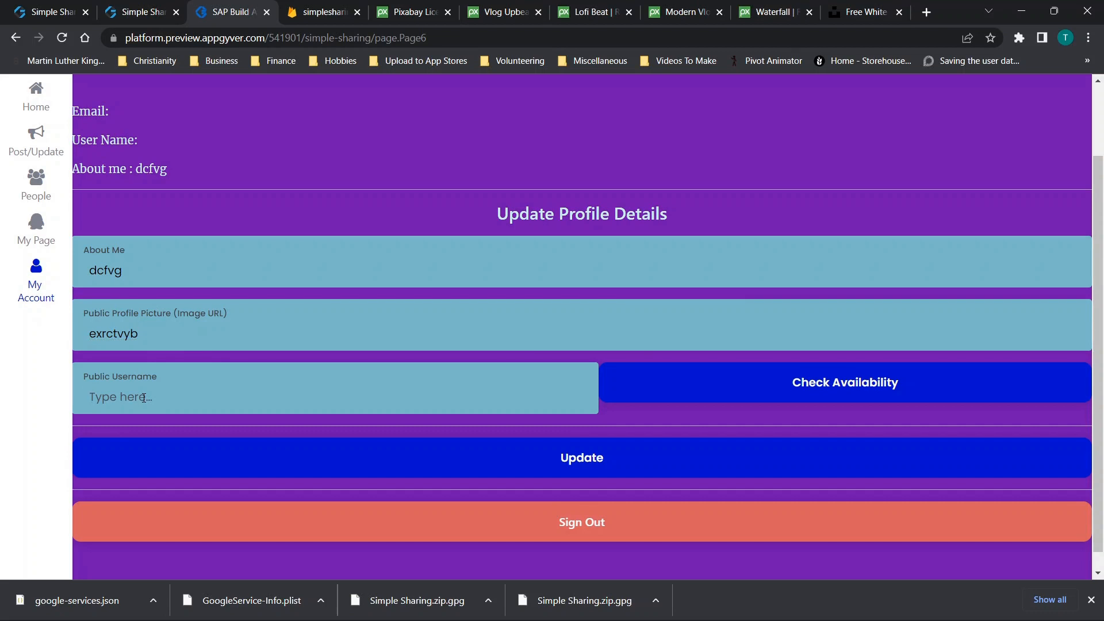
{"action": "type", "text": "fvgb"}
{"action": "left_click", "coordinate": [735, 378]}
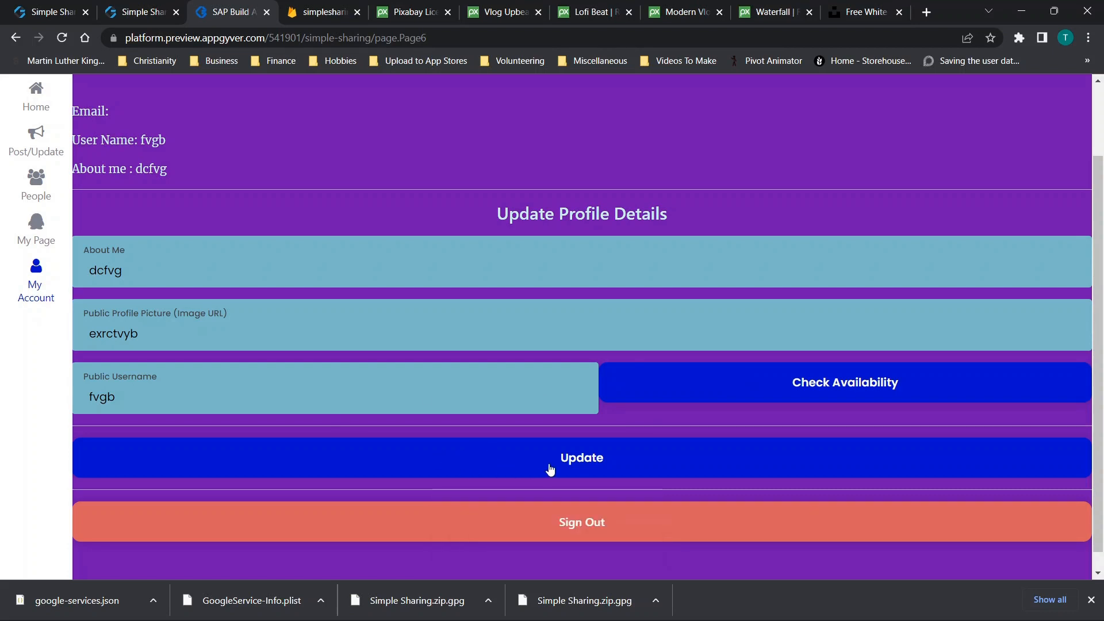
{"action": "left_click", "coordinate": [563, 463]}
{"action": "scroll", "coordinate": [578, 460], "scroll_direction": "up", "scroll_amount": 2}
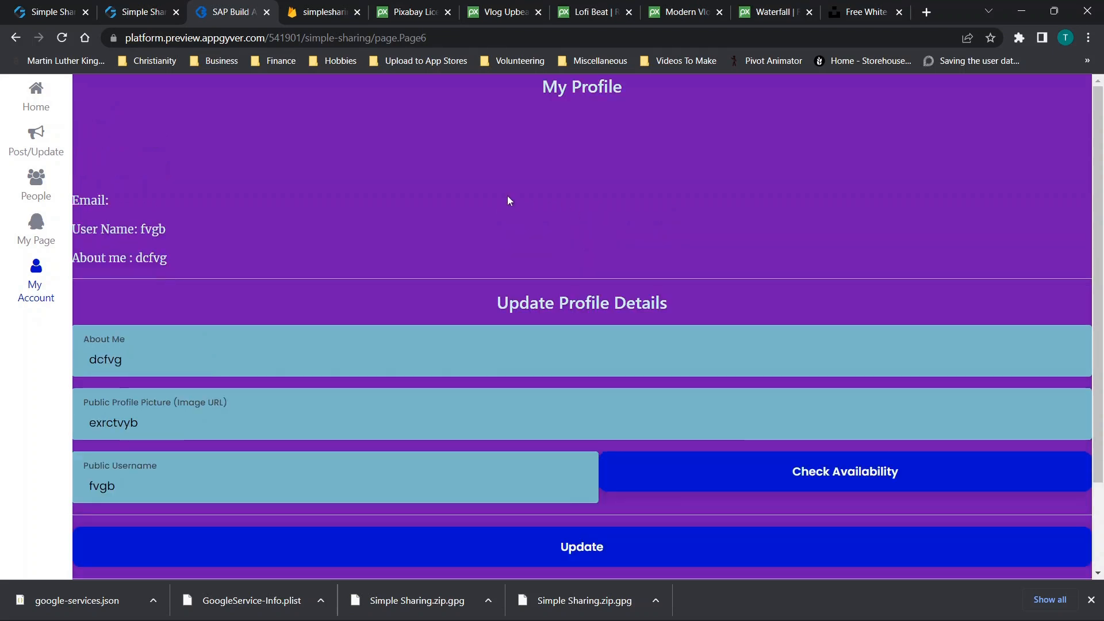
{"action": "left_click", "coordinate": [323, 12]}
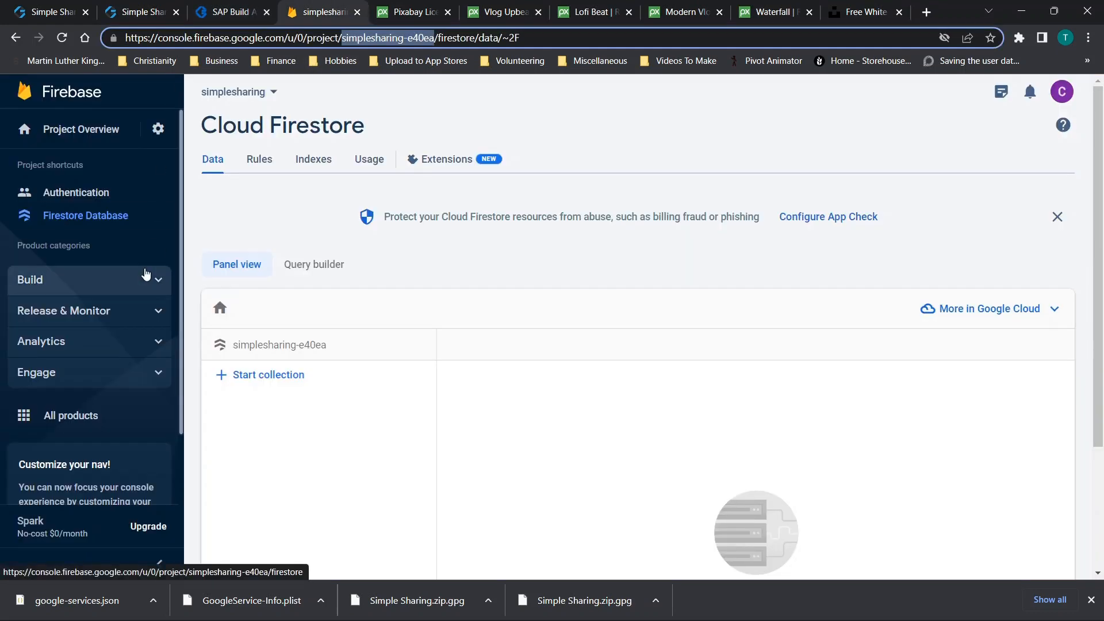
{"action": "left_click", "coordinate": [61, 38]}
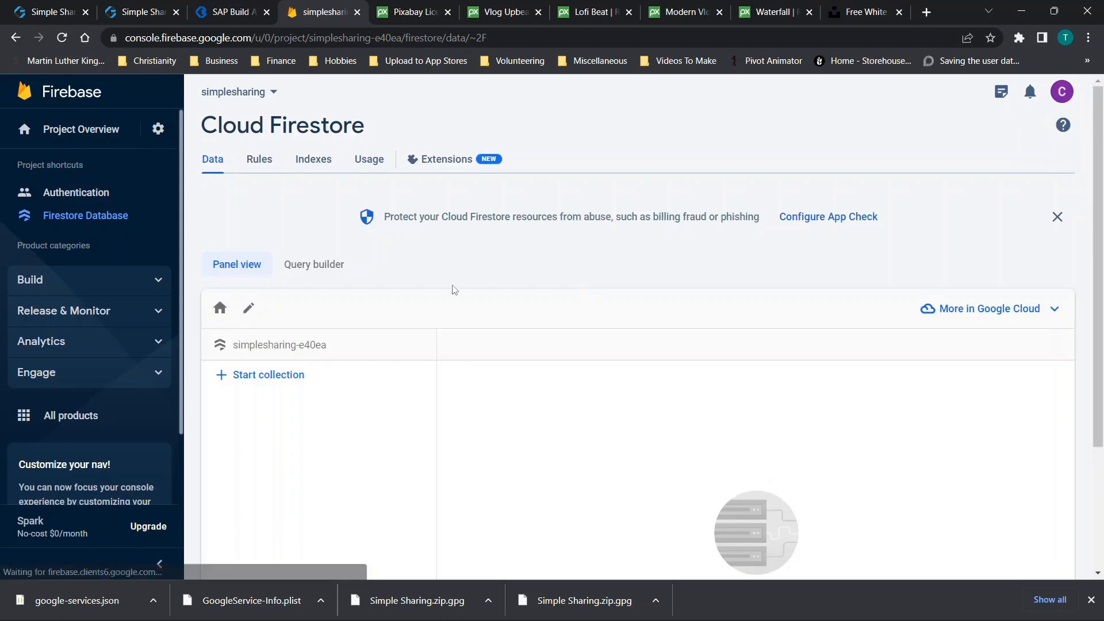
{"action": "scroll", "coordinate": [437, 374], "scroll_direction": "down", "scroll_amount": 2}
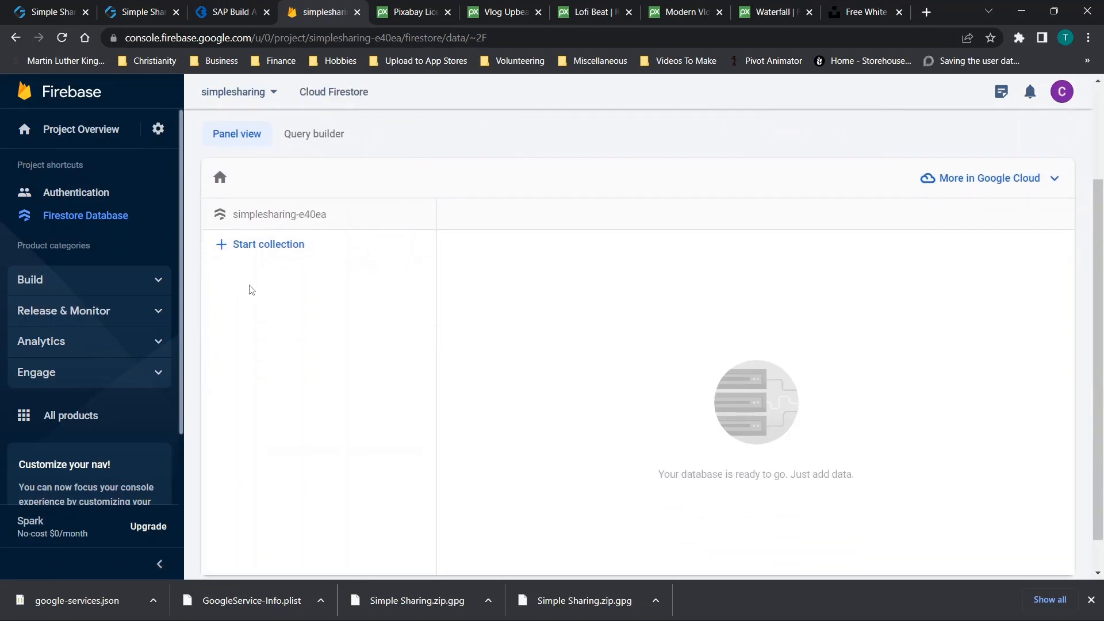
{"action": "left_click", "coordinate": [221, 10]}
{"action": "scroll", "coordinate": [520, 284], "scroll_direction": "down", "scroll_amount": 2}
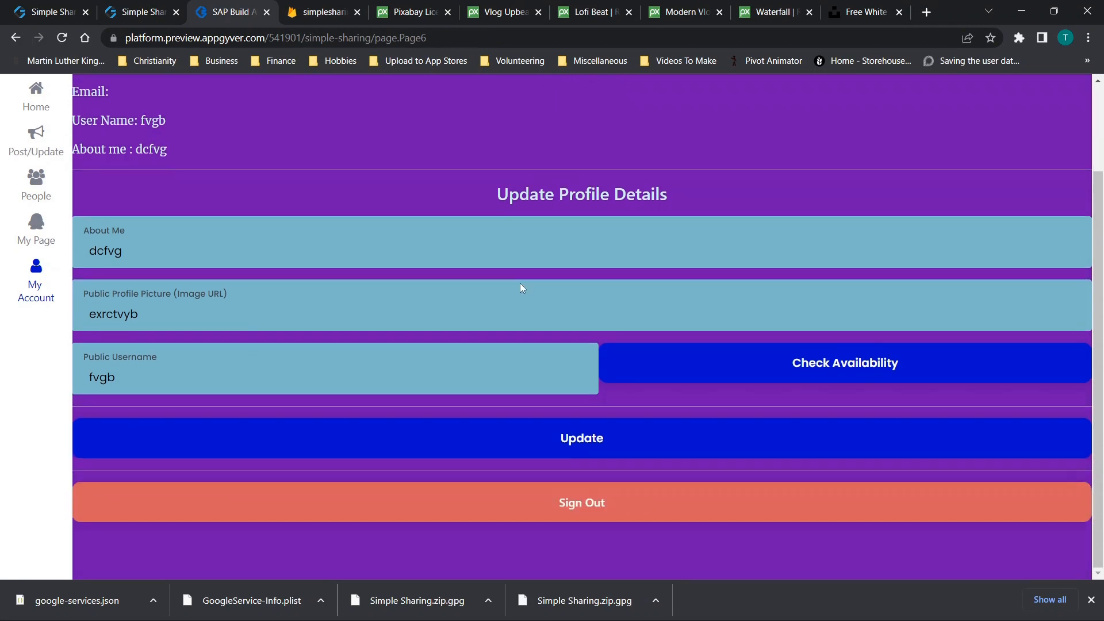
{"action": "left_click", "coordinate": [586, 448]}
{"action": "scroll", "coordinate": [628, 152], "scroll_direction": "up", "scroll_amount": 2}
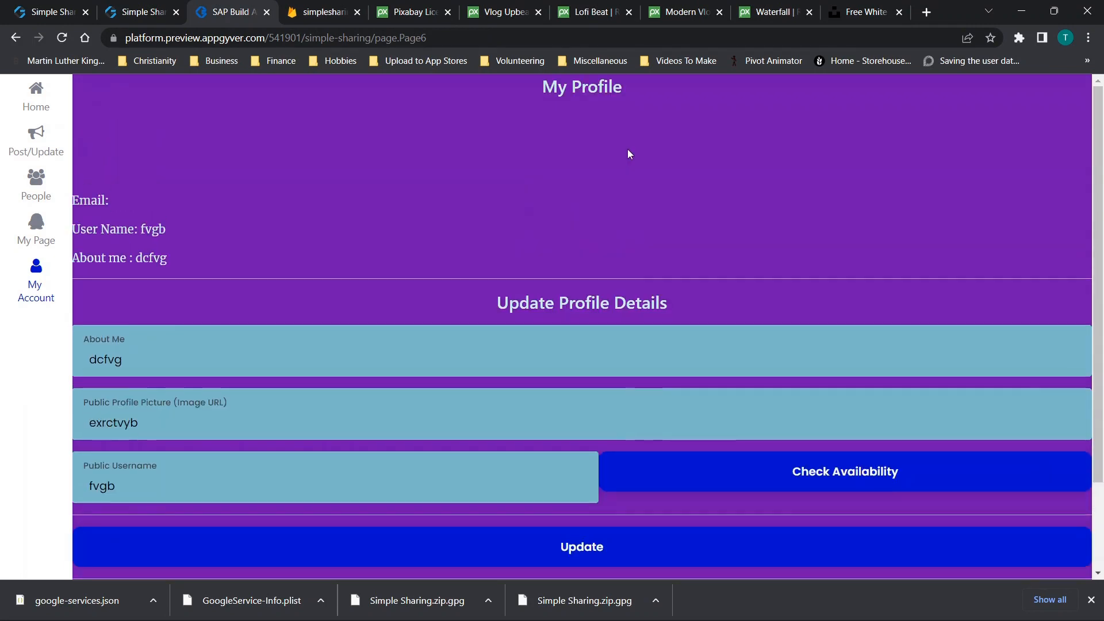
Inspect the preview's 404 console errors in developer tools, then return to Firebase Firestore
{"action": "right_click", "coordinate": [628, 152]}
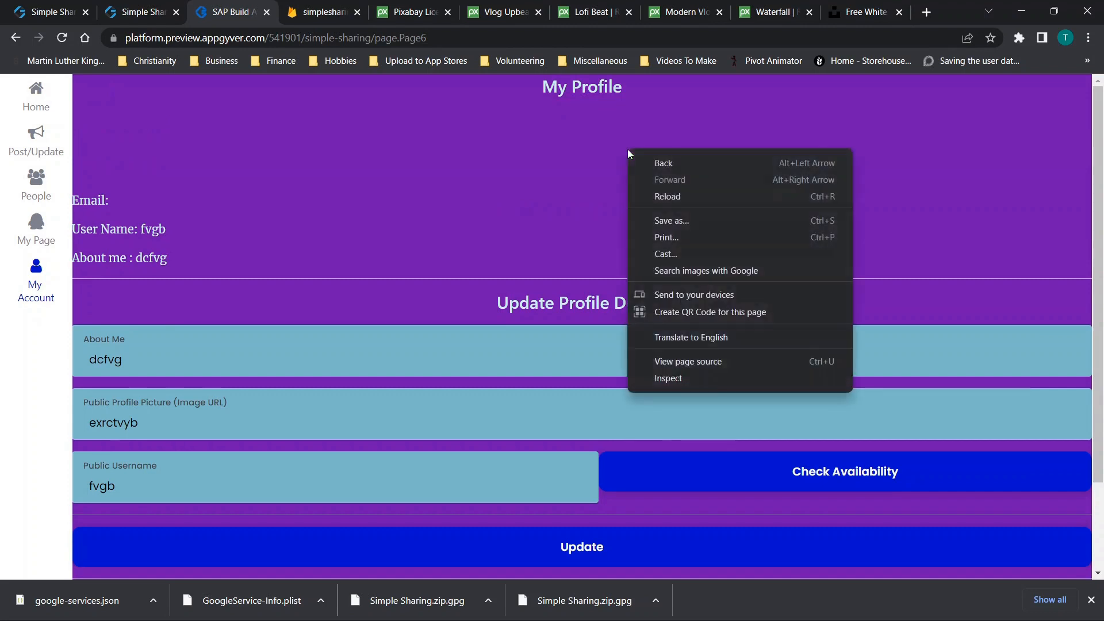
{"action": "left_click", "coordinate": [650, 378]}
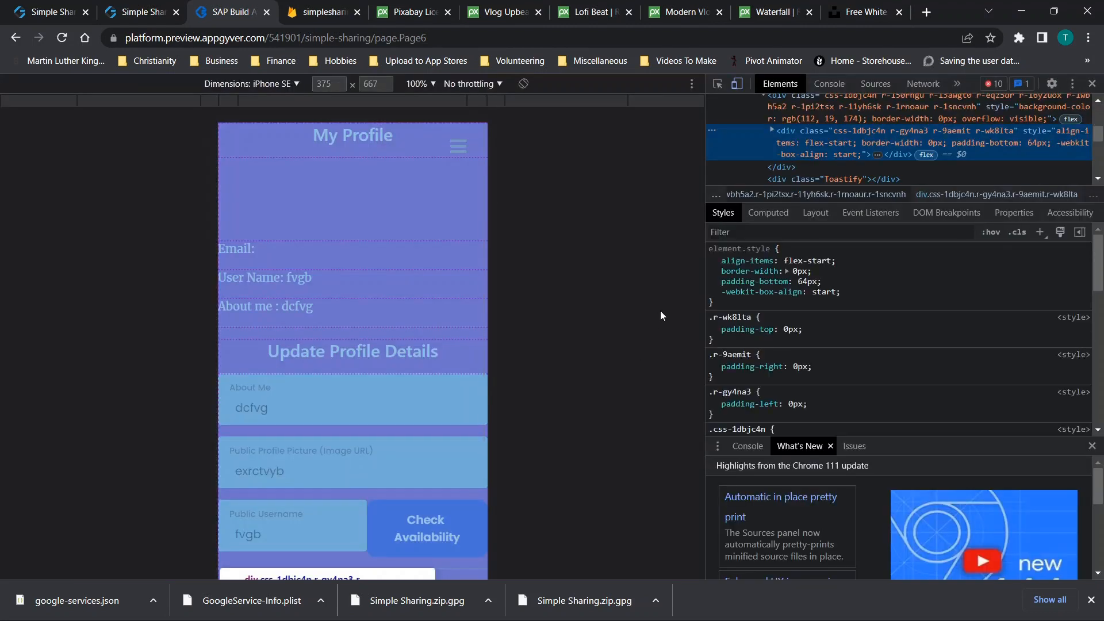
{"action": "left_click", "coordinate": [829, 83]}
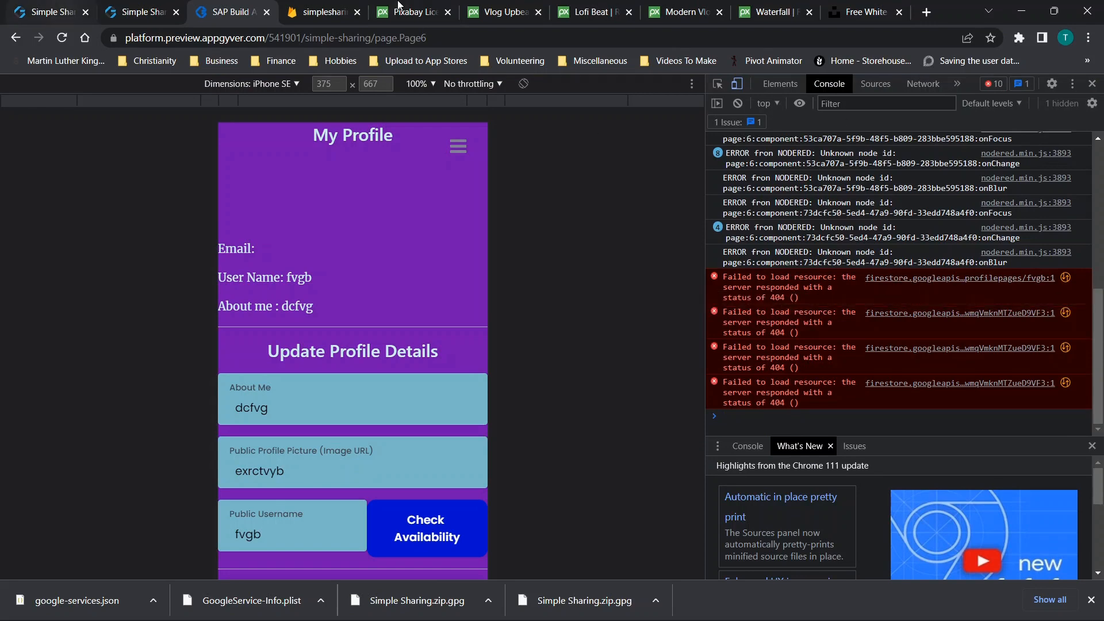
{"action": "left_click", "coordinate": [324, 12]}
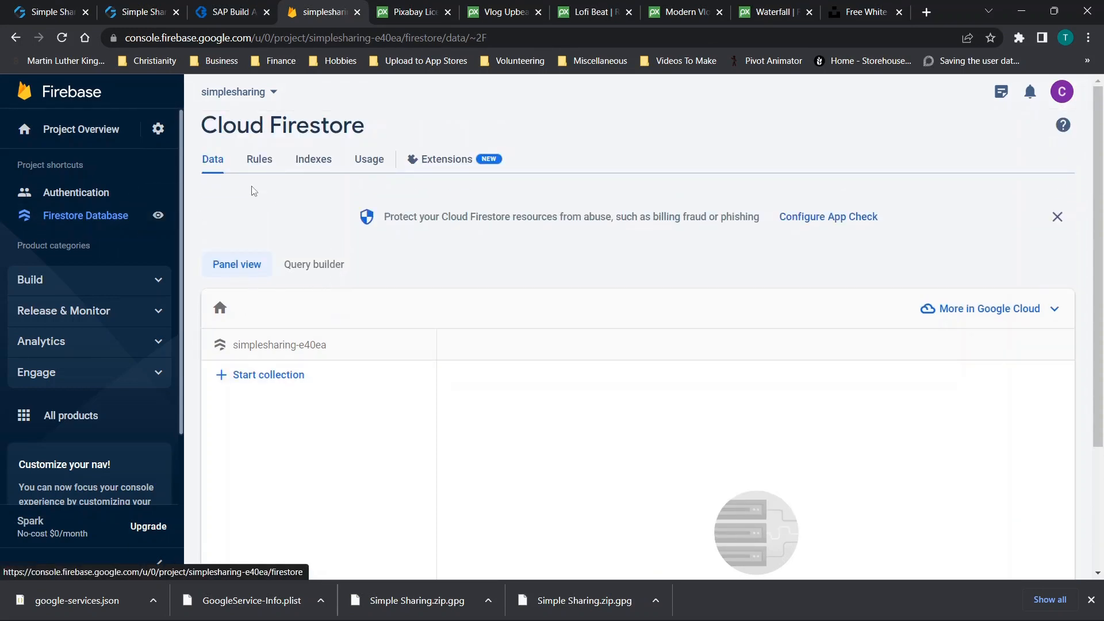
Check the Firestore rules and the 404 NOT_FOUND for profilepages/fvgb, then return to Firestore Data
{"action": "left_click", "coordinate": [259, 160]}
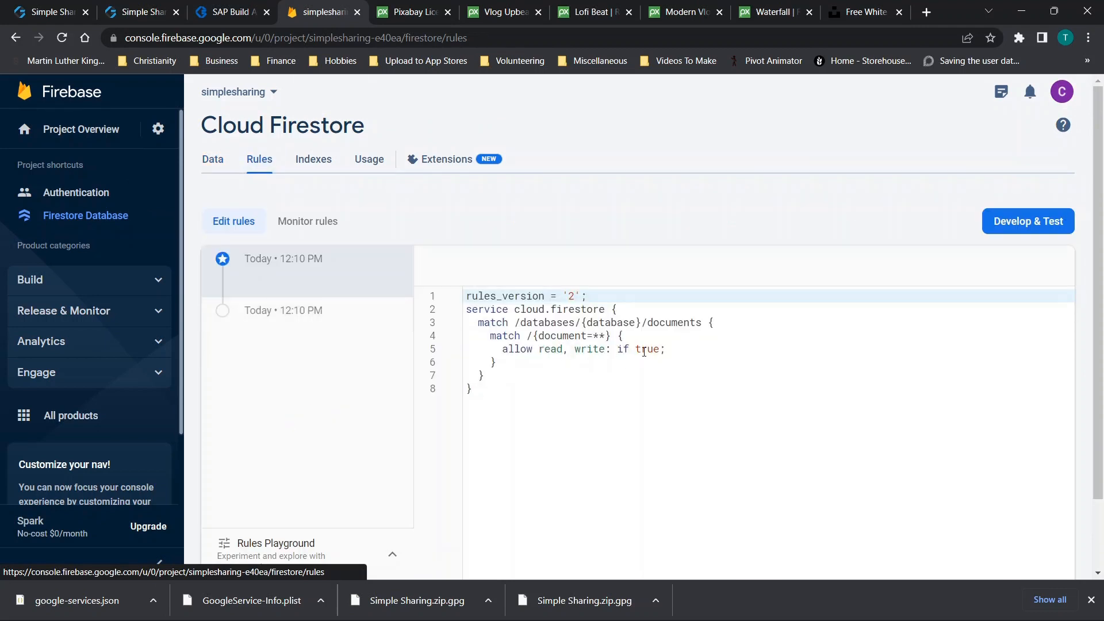
{"action": "left_click", "coordinate": [207, 15]}
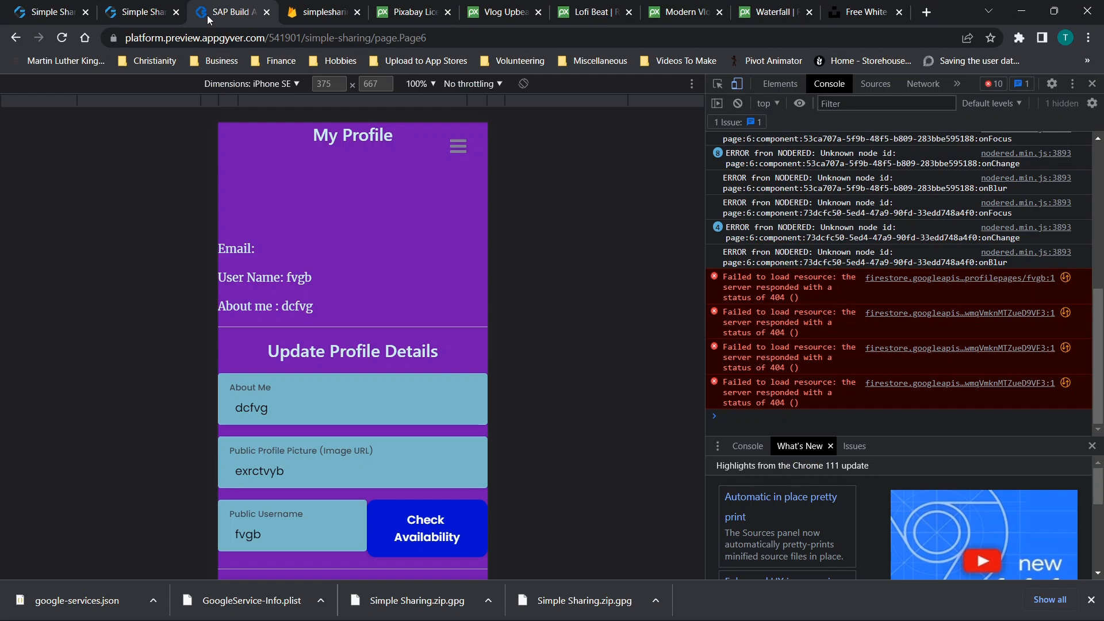
{"action": "left_click", "coordinate": [922, 279]}
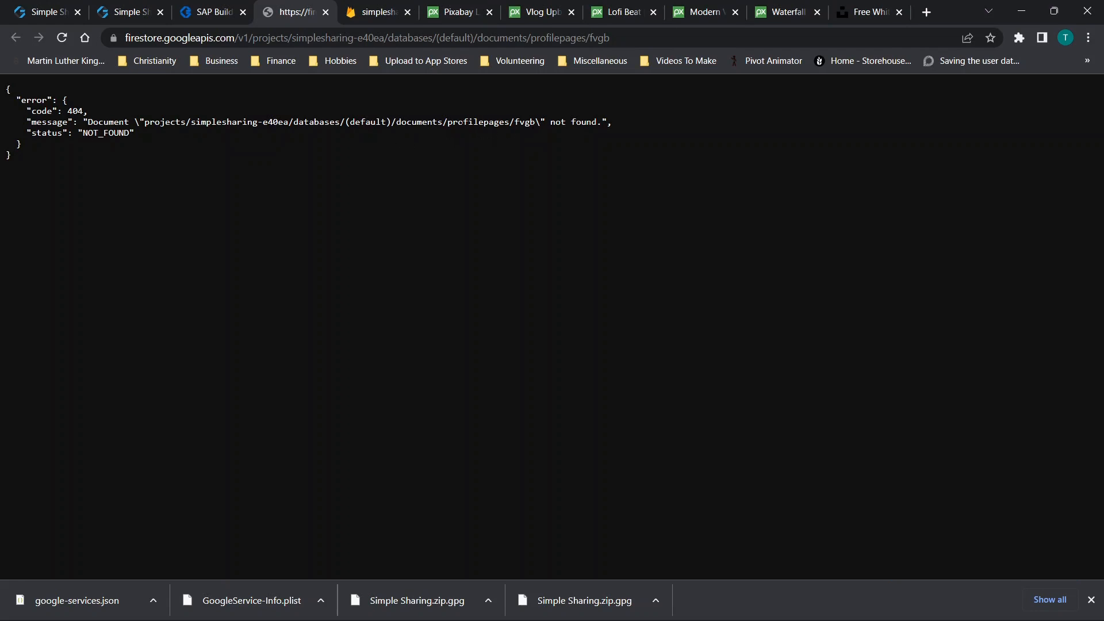
{"action": "left_click", "coordinate": [381, 14]}
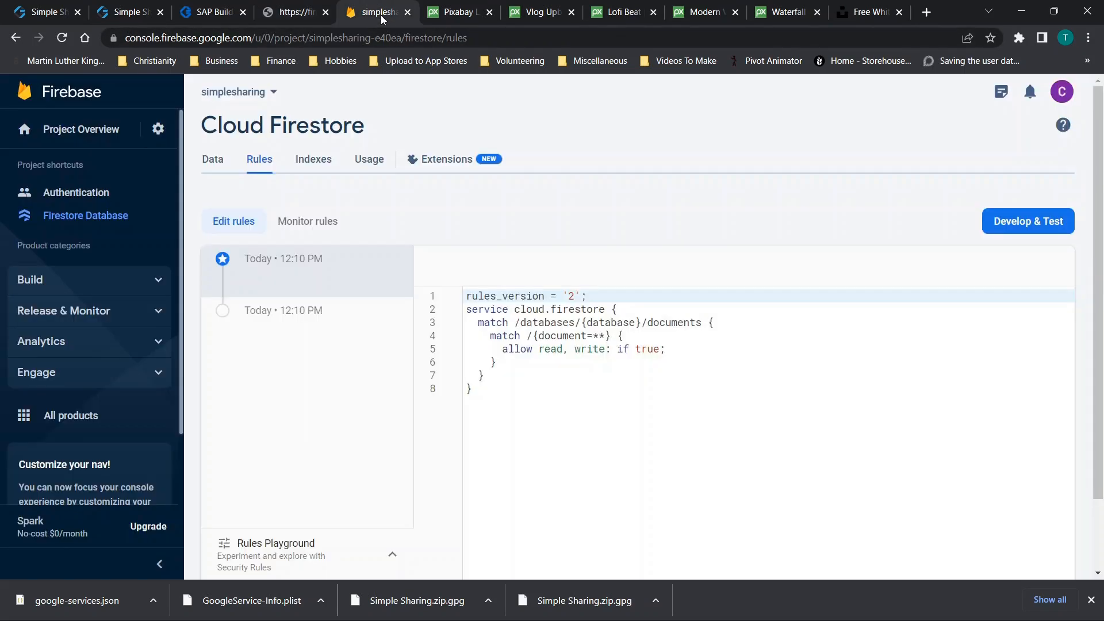
{"action": "left_click", "coordinate": [211, 165]}
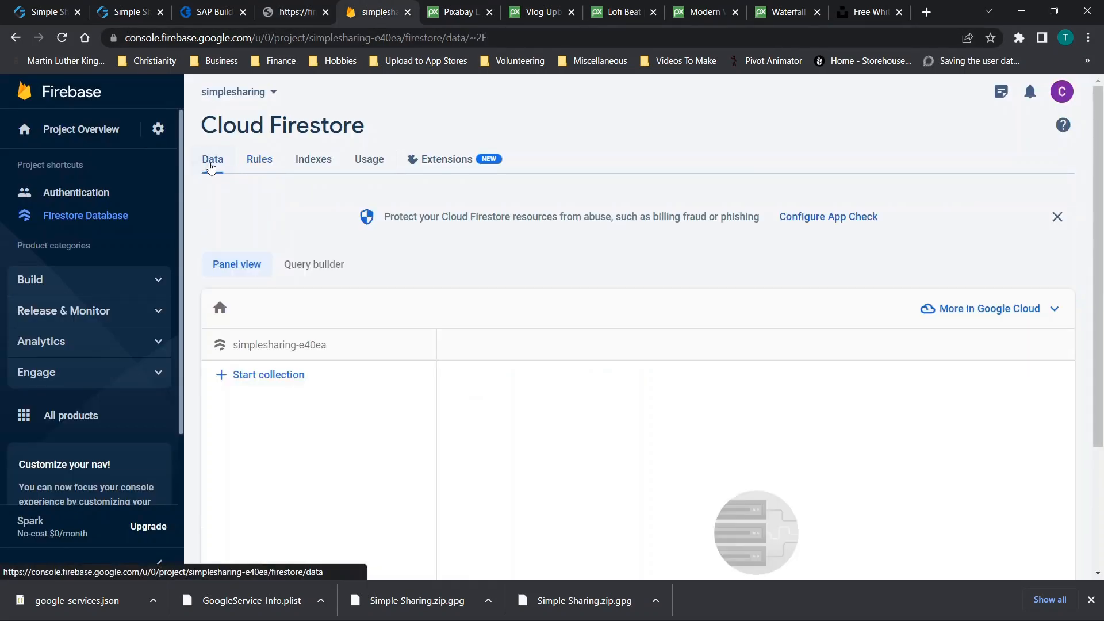
Create a profilepages collection with an auto-ID document holding field dsf set to df
{"action": "left_click", "coordinate": [284, 376]}
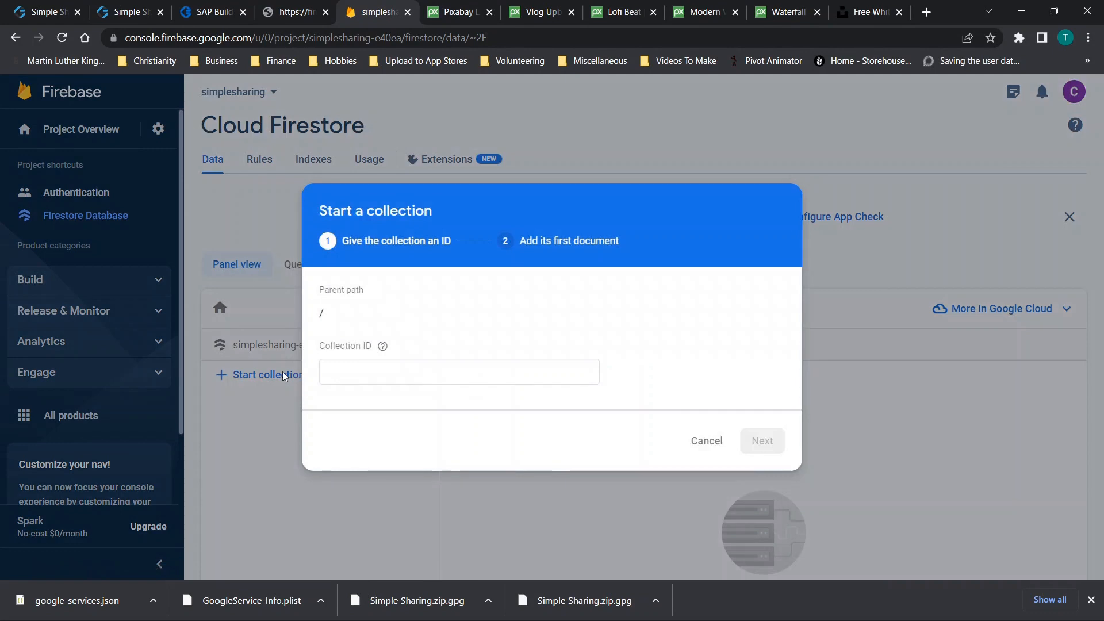
{"action": "left_click", "coordinate": [344, 374]}
{"action": "type", "text": "profilepages"}
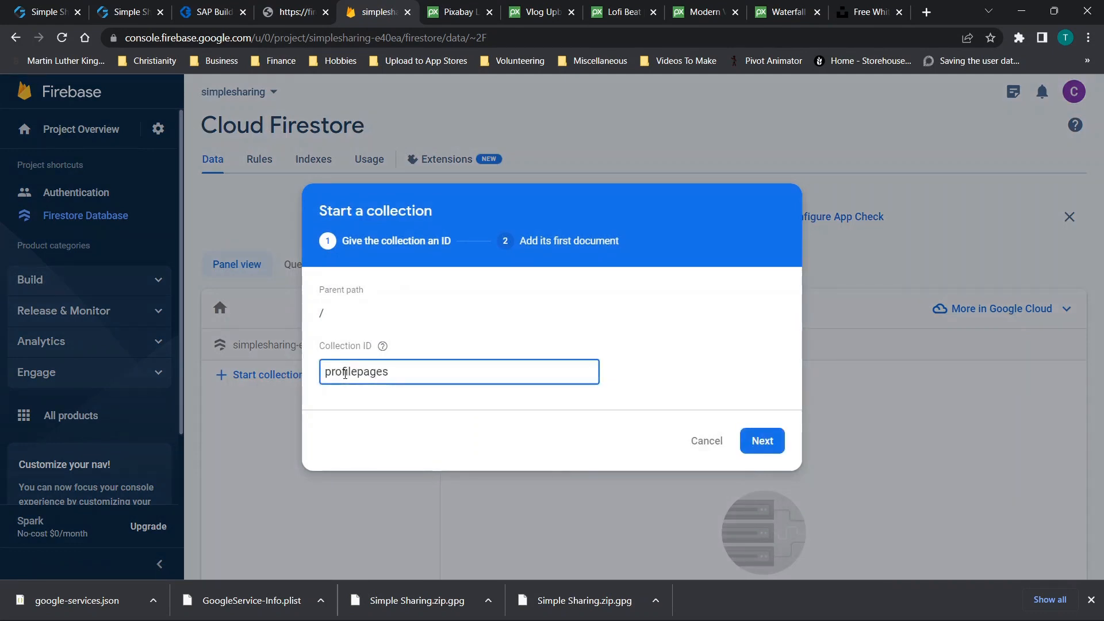
{"action": "key", "text": "ctrl+a"}
{"action": "left_click", "coordinate": [762, 440]}
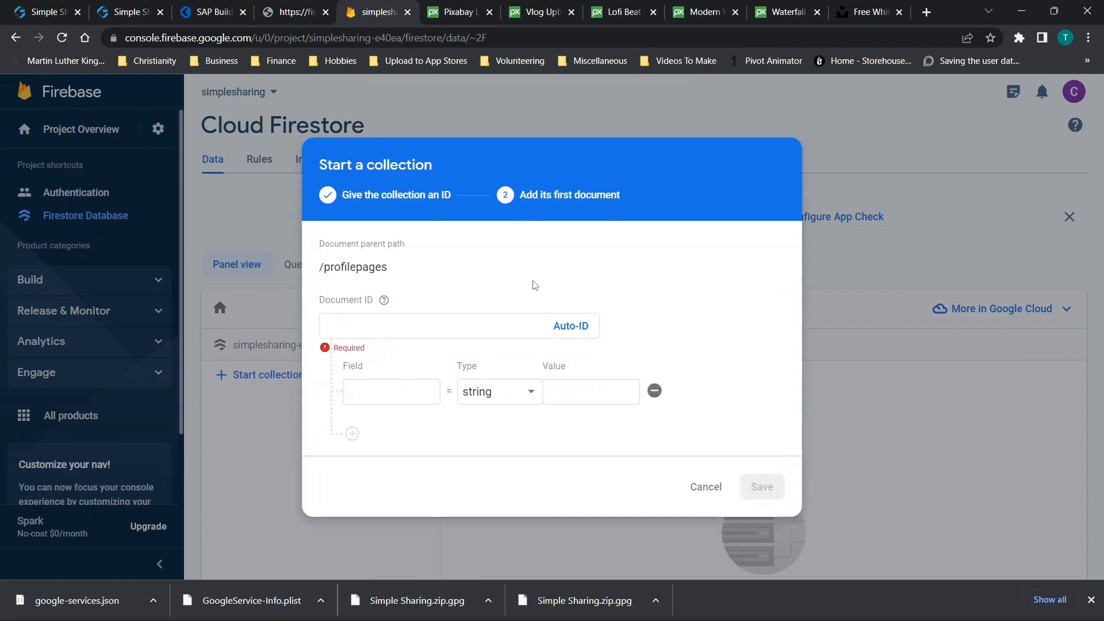
{"action": "left_click", "coordinate": [570, 325]}
{"action": "left_click", "coordinate": [370, 391]}
{"action": "type", "text": "dsf"}
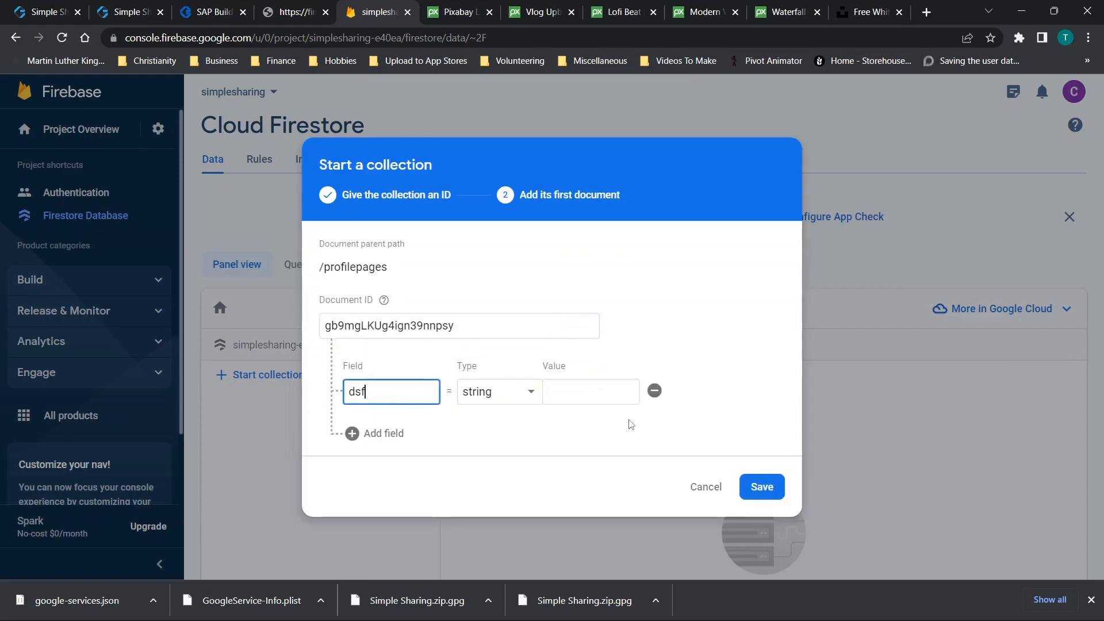
{"action": "left_click", "coordinate": [584, 391]}
{"action": "type", "text": "df"}
{"action": "left_click", "coordinate": [760, 485]}
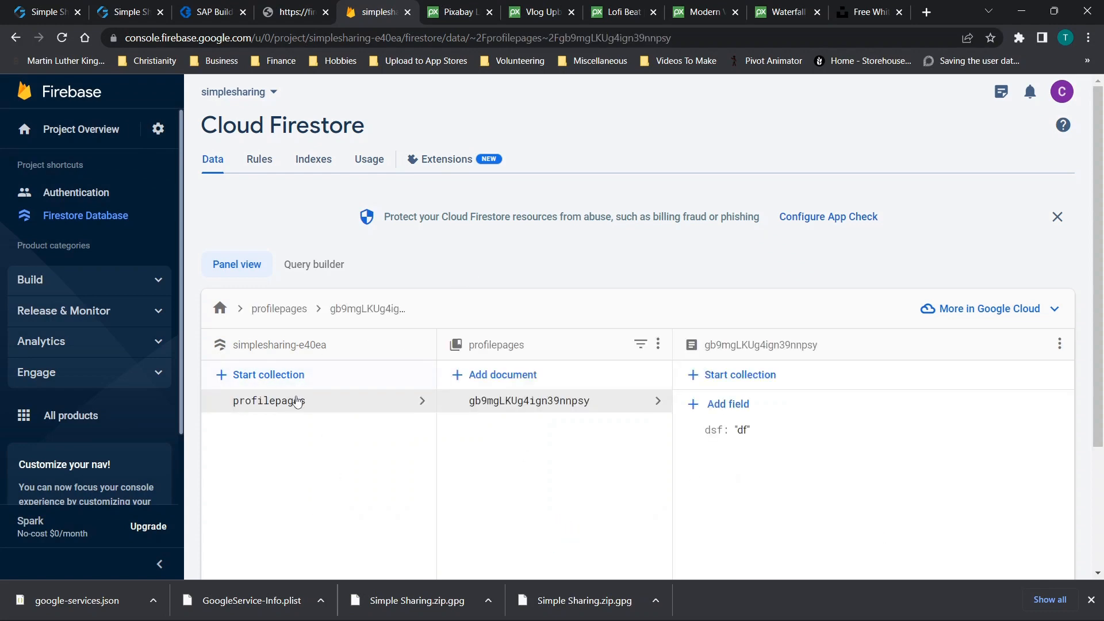
{"action": "left_click", "coordinate": [207, 12]}
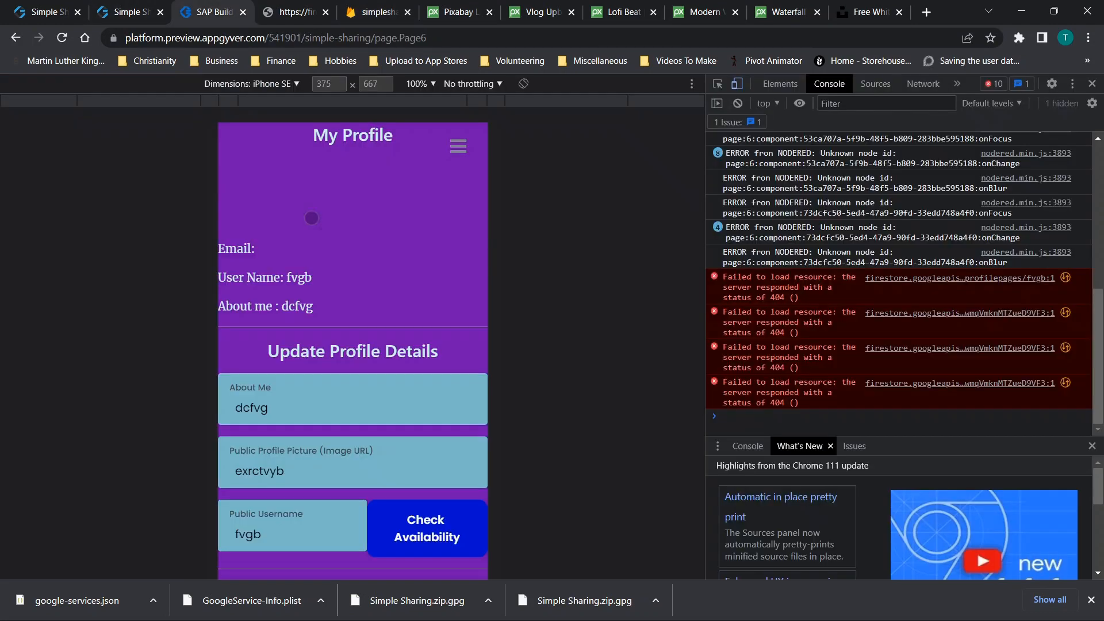
Submit the profile update in the preview and reload Firestore to check for saved data
{"action": "left_click", "coordinate": [1091, 83]}
{"action": "left_click", "coordinate": [558, 547]}
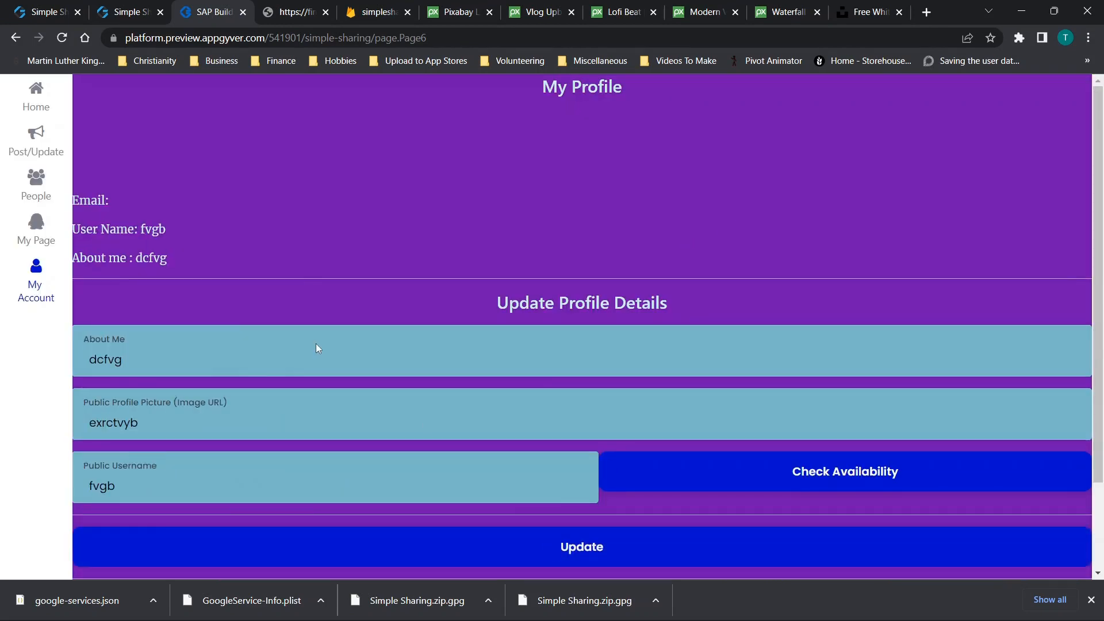
{"action": "scroll", "coordinate": [477, 296], "scroll_direction": "down", "scroll_amount": 2}
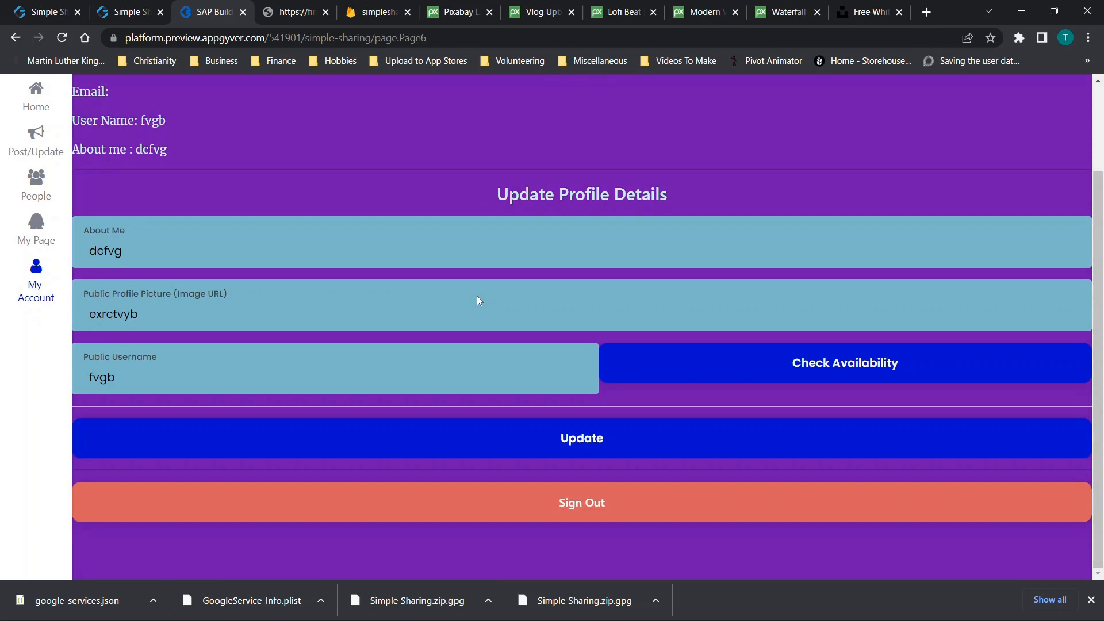
{"action": "left_click", "coordinate": [371, 14]}
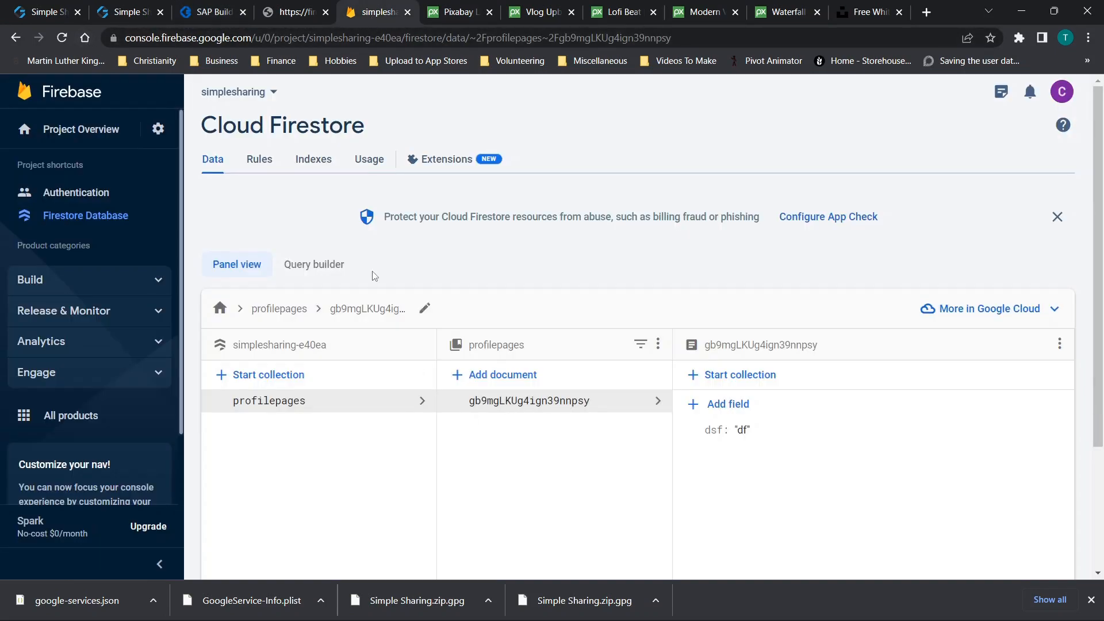
{"action": "key", "text": "F5"}
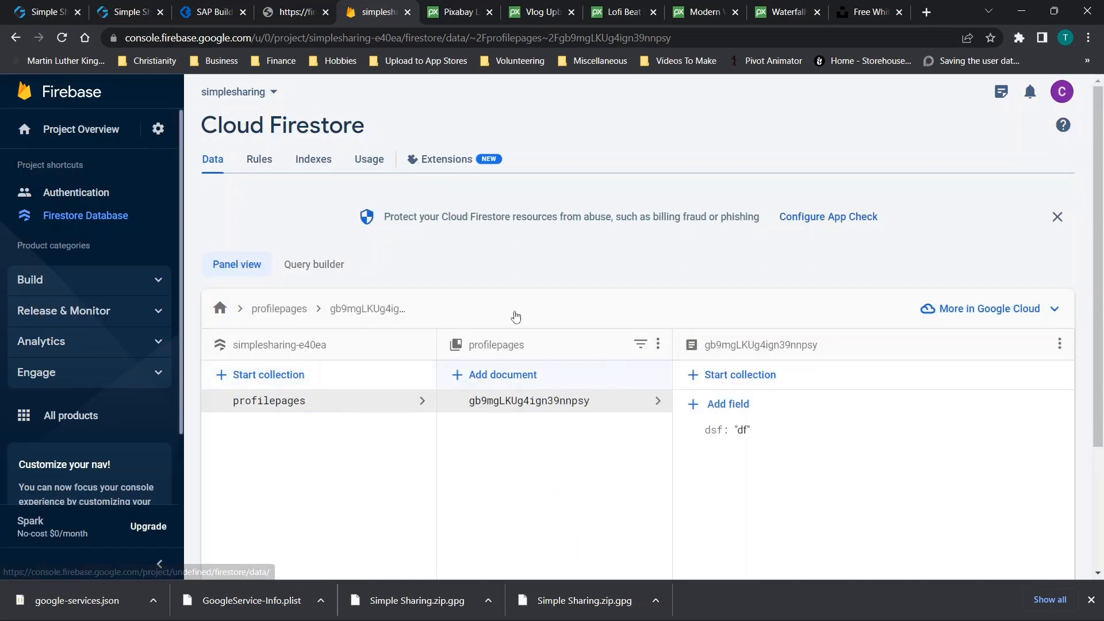
{"action": "left_click", "coordinate": [220, 11]}
Trace the failing GET request from the console to its 404 document-not-found response
{"action": "right_click", "coordinate": [521, 376]}
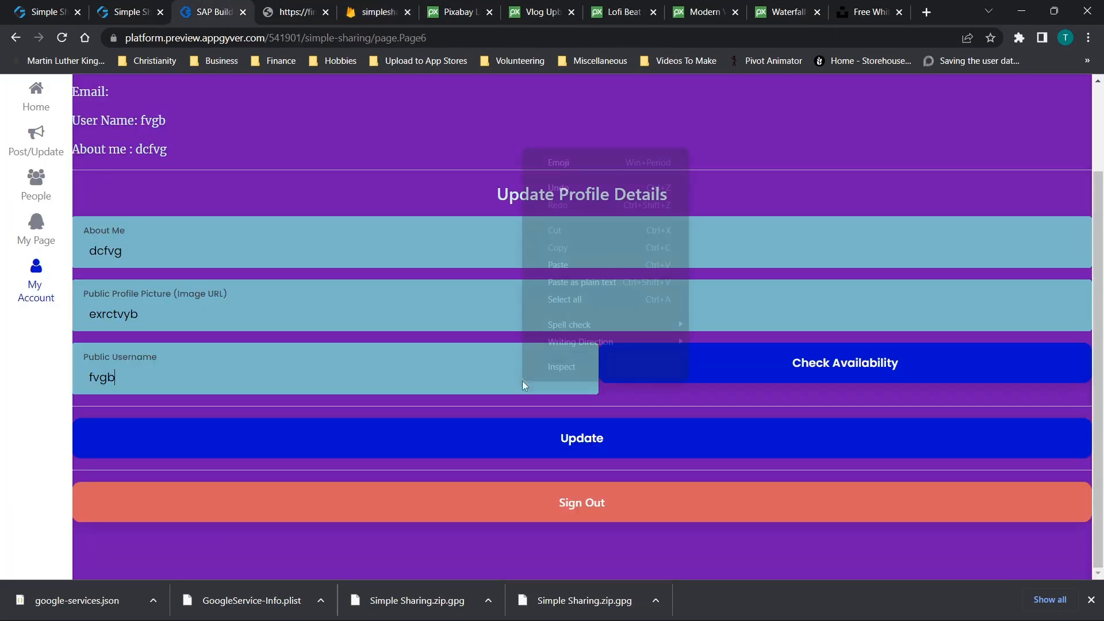
{"action": "left_click", "coordinate": [564, 369]}
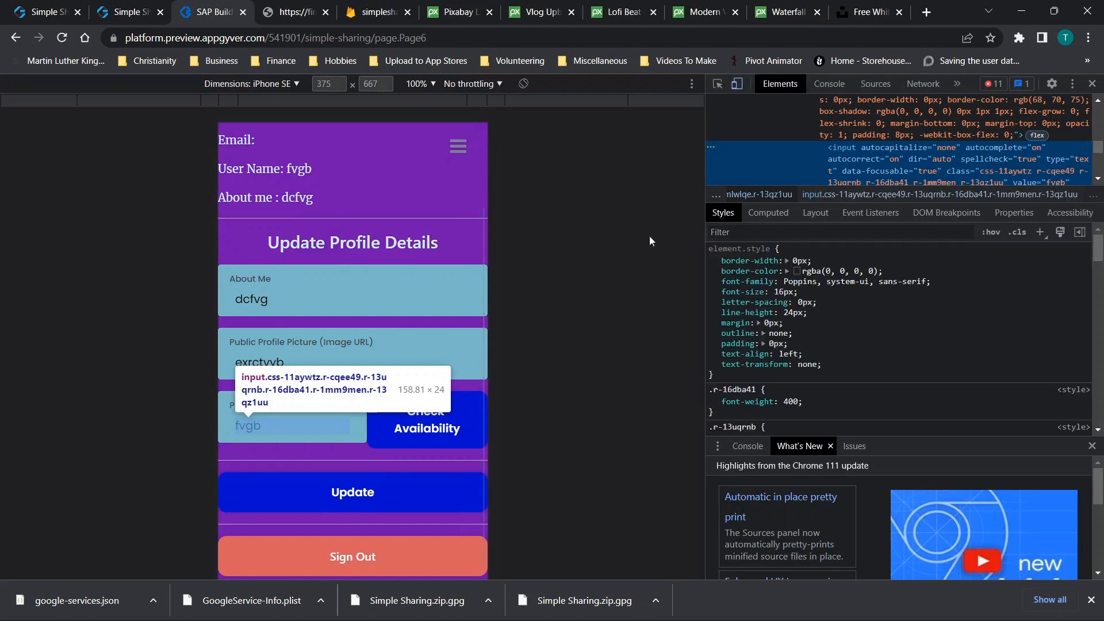
{"action": "left_click", "coordinate": [842, 84]}
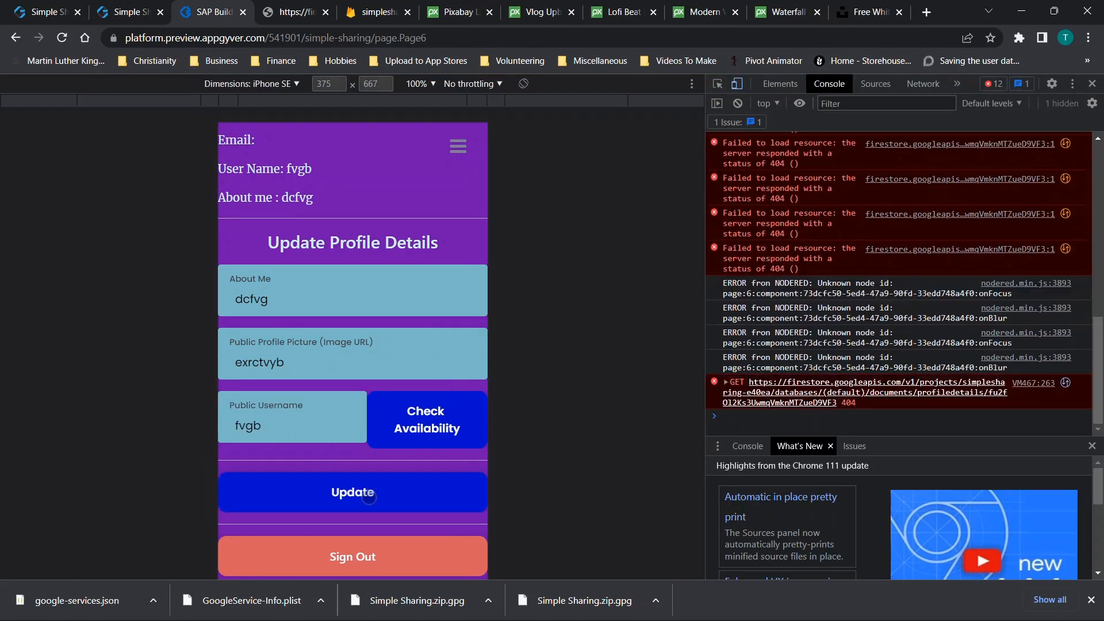
{"action": "left_click", "coordinate": [795, 403]}
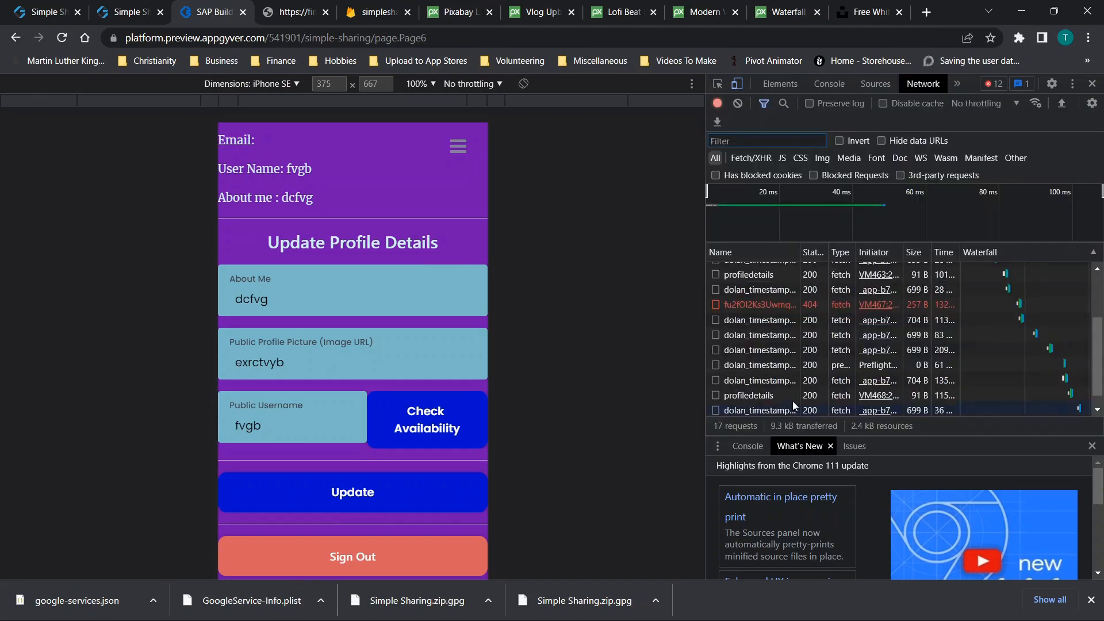
{"action": "double_click", "coordinate": [751, 305]}
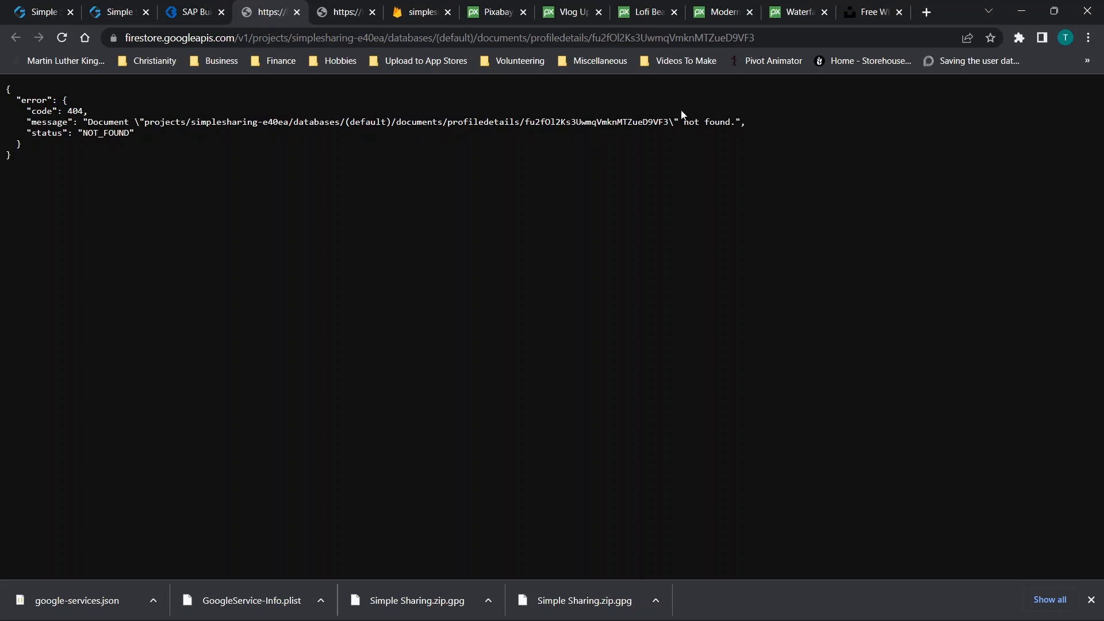
{"action": "left_click", "coordinate": [192, 12]}
{"action": "scroll", "coordinate": [374, 412], "scroll_direction": "down", "scroll_amount": 1}
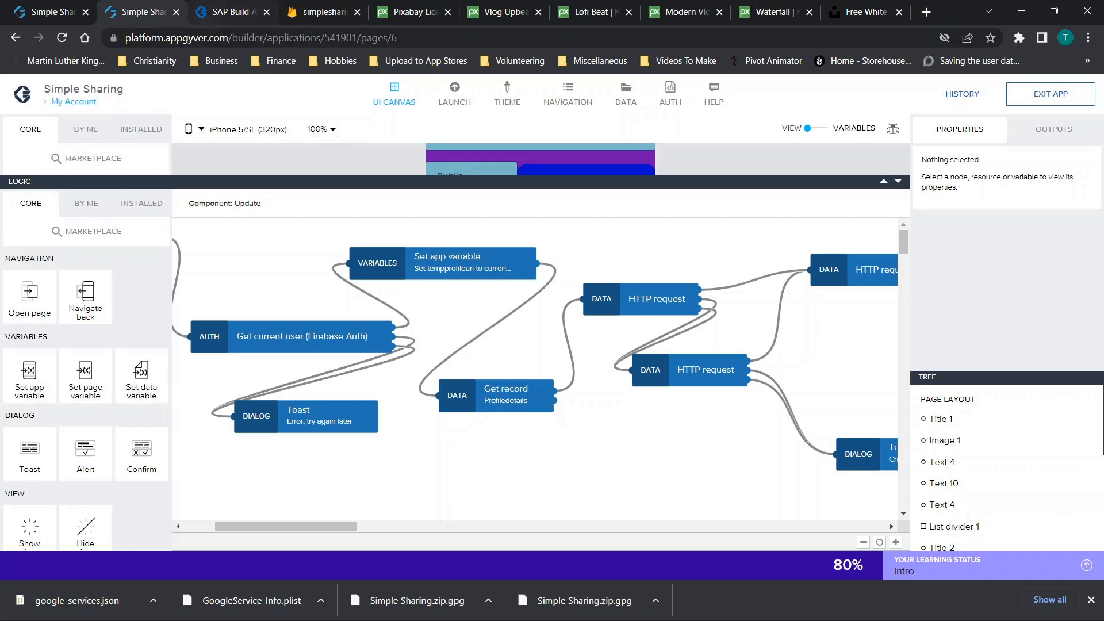
{"action": "left_click", "coordinate": [222, 19]}
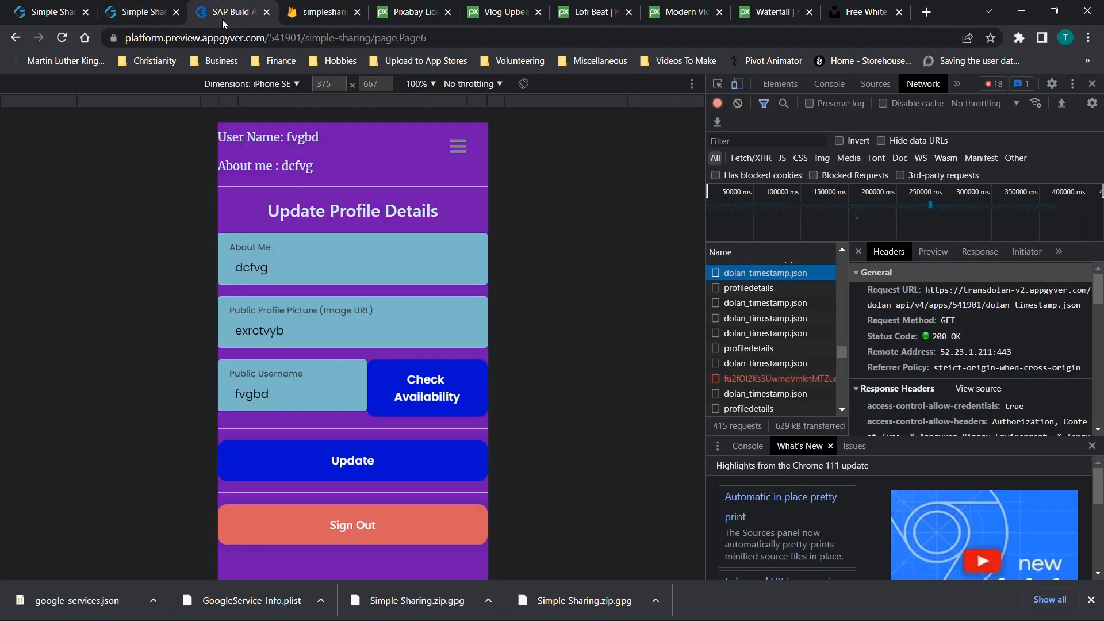
{"action": "left_click", "coordinate": [770, 384]}
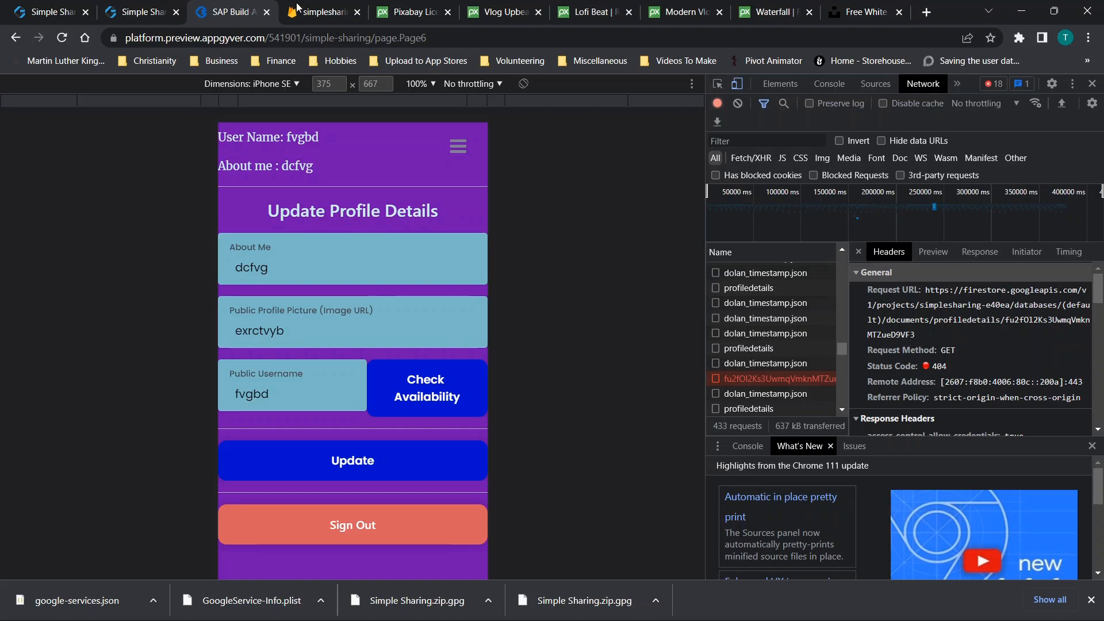
{"action": "left_click", "coordinate": [322, 13]}
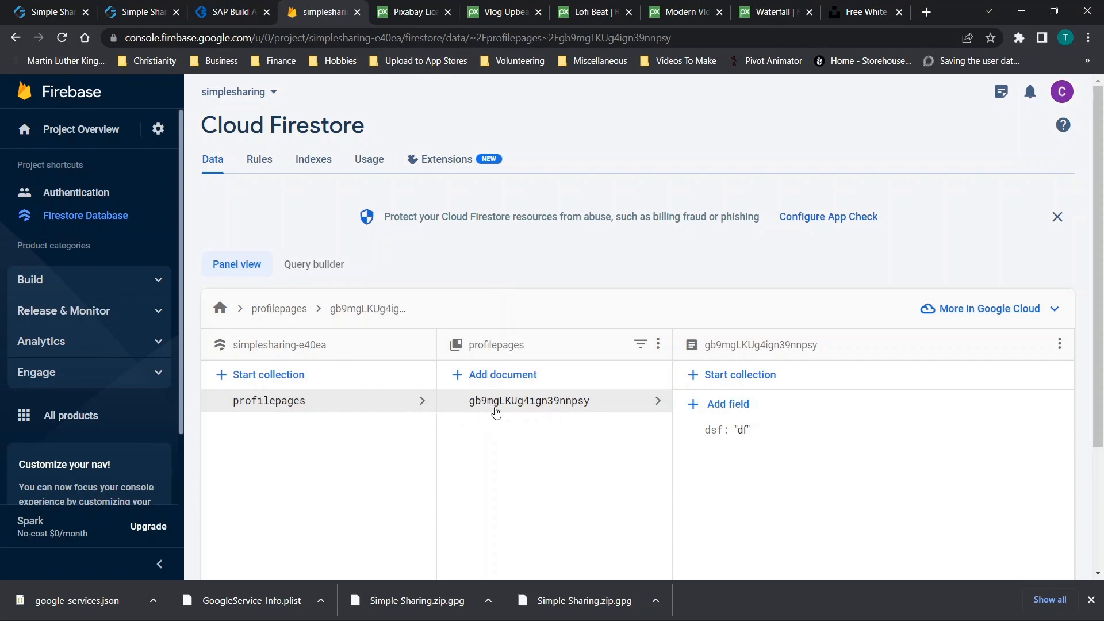
{"action": "left_click", "coordinate": [227, 12]}
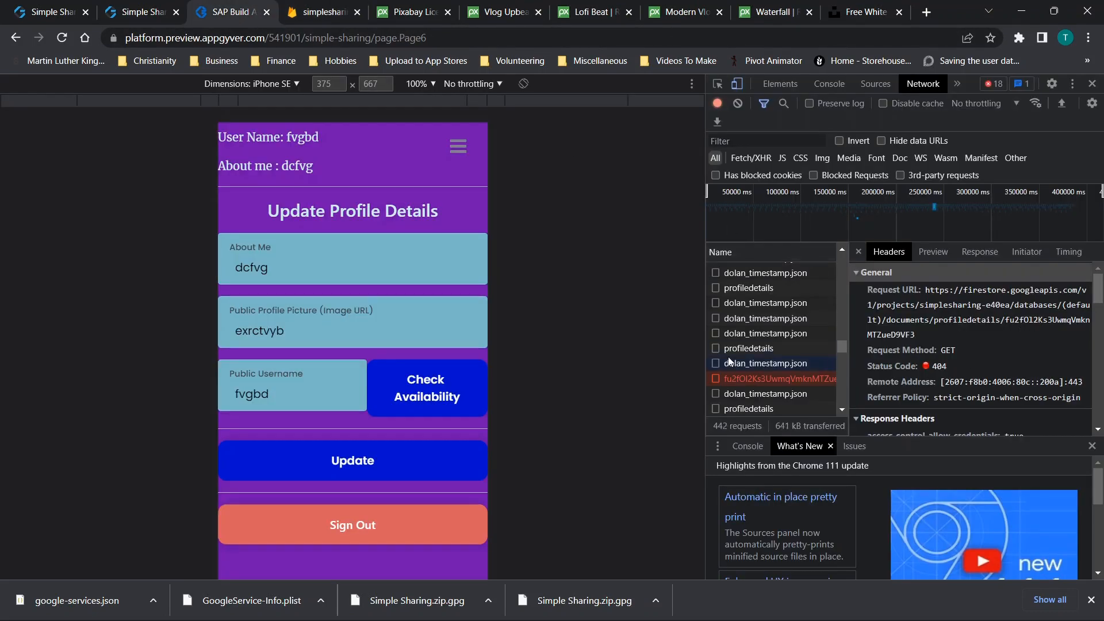
{"action": "left_click", "coordinate": [132, 11]}
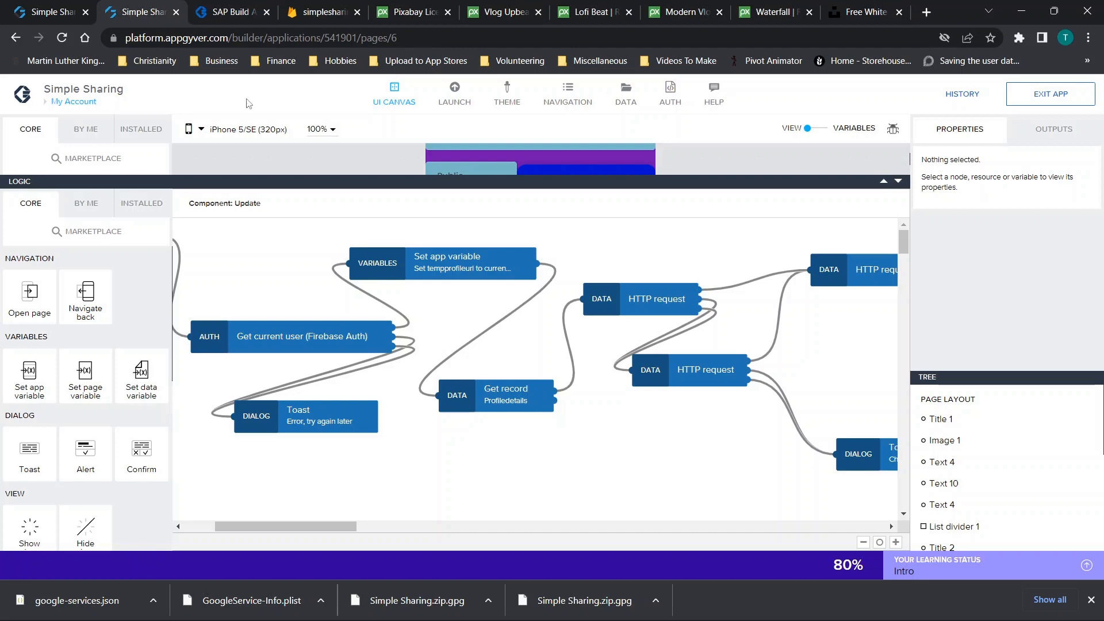
{"action": "left_click", "coordinate": [322, 9]}
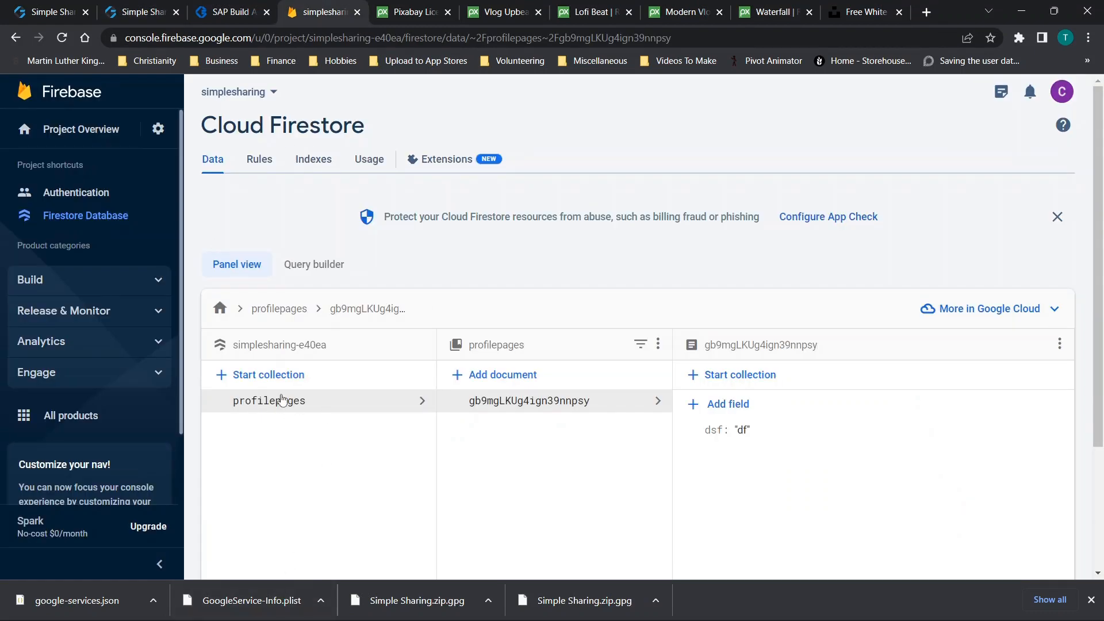
{"action": "left_click", "coordinate": [144, 11]}
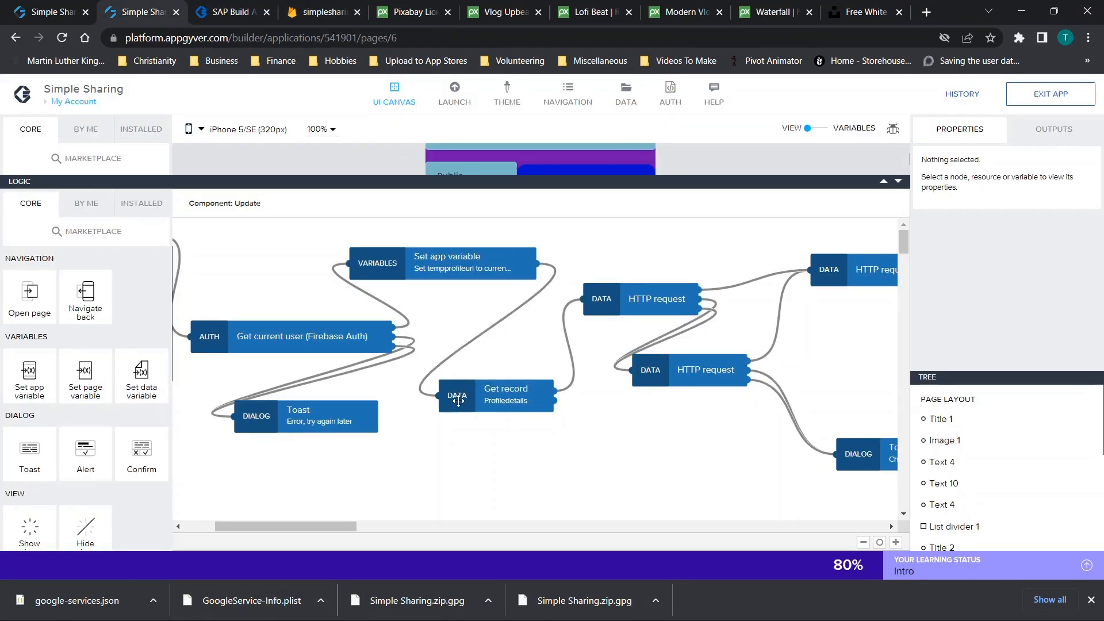
{"action": "left_click", "coordinate": [494, 393]}
Inspect the HTTP request and Get record steps' inputs, URL and method in the Update logic
{"action": "scroll", "coordinate": [608, 376], "scroll_direction": "right", "scroll_amount": 3}
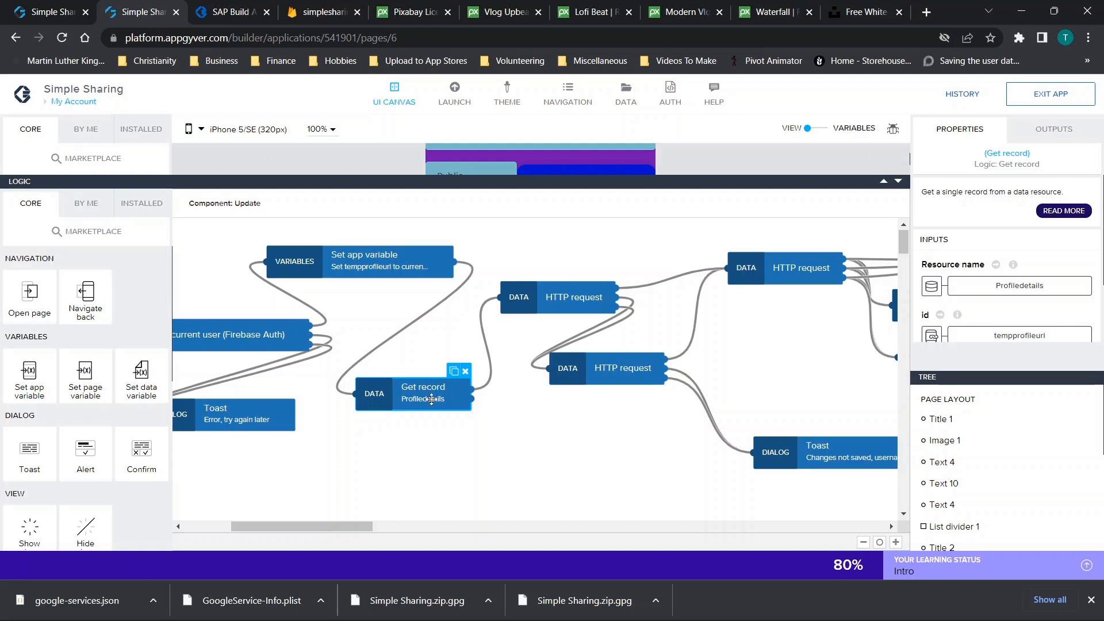
{"action": "left_click", "coordinate": [552, 294]}
{"action": "left_click", "coordinate": [506, 357]}
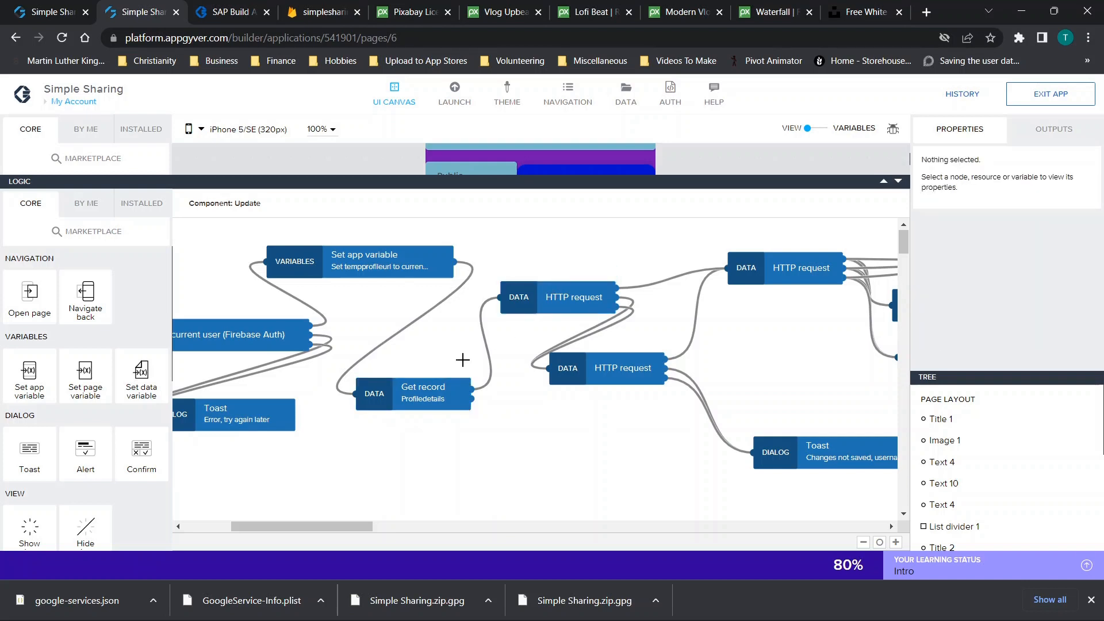
{"action": "scroll", "coordinate": [461, 359], "scroll_direction": "right", "scroll_amount": 5}
{"action": "scroll", "coordinate": [463, 359], "scroll_direction": "right", "scroll_amount": 4}
{"action": "scroll", "coordinate": [397, 408], "scroll_direction": "left", "scroll_amount": 9}
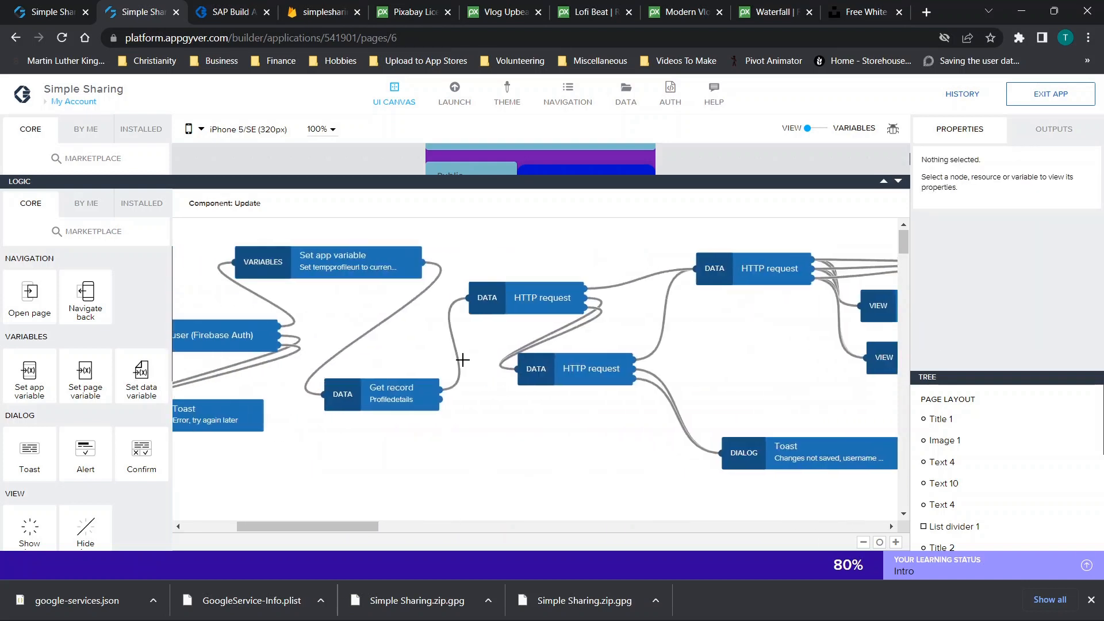
{"action": "left_click", "coordinate": [397, 408]}
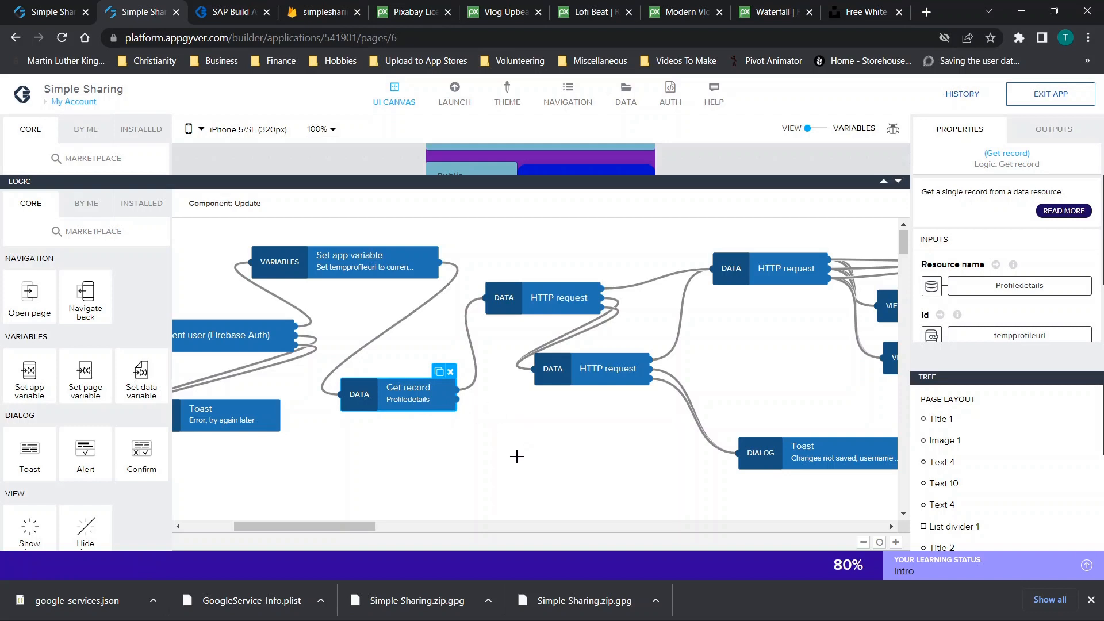
{"action": "left_click", "coordinate": [547, 297]}
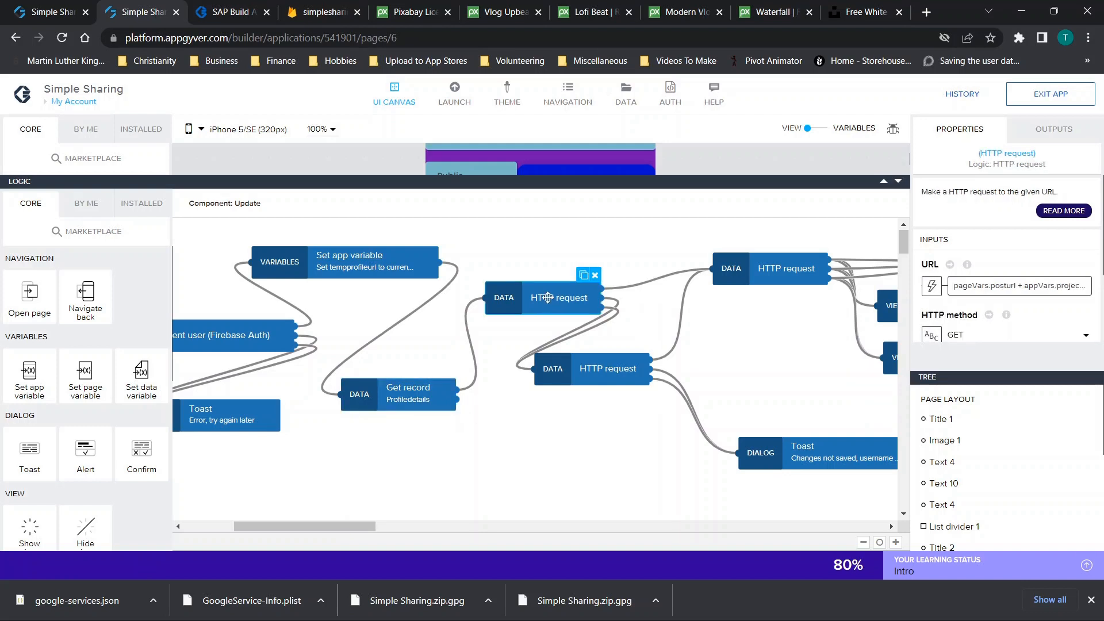
{"action": "scroll", "coordinate": [1064, 239], "scroll_direction": "down", "scroll_amount": 1}
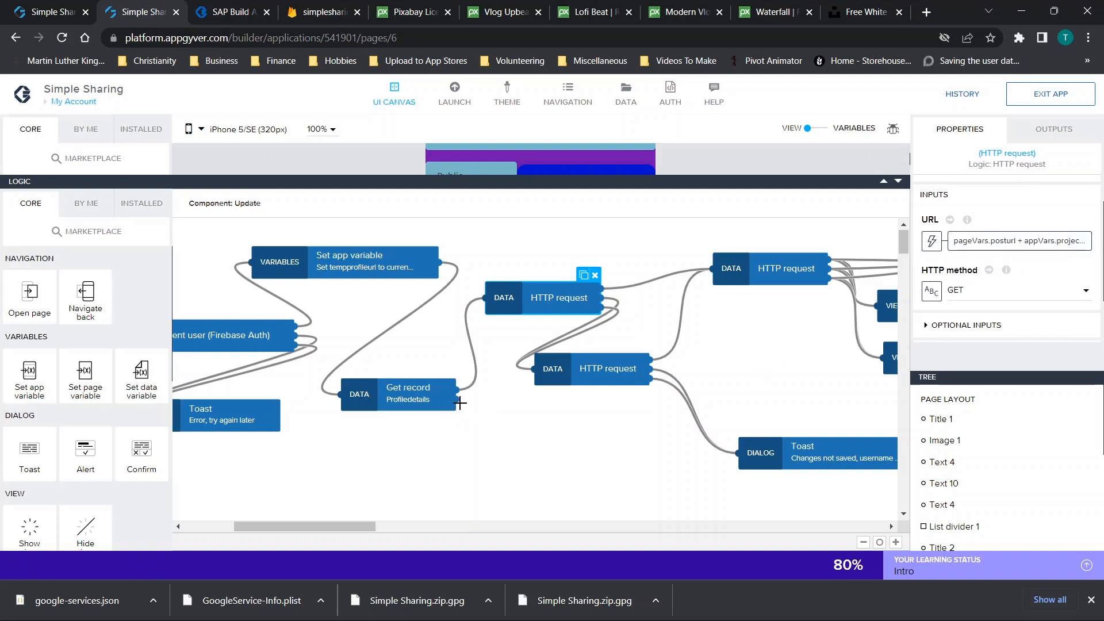
Connect Get record's output to the lower HTTP request, recheck its inputs, and save the app
{"action": "left_click_drag", "start_coordinate": [456, 401], "coordinate": [486, 296]}
{"action": "left_click", "coordinate": [445, 379]}
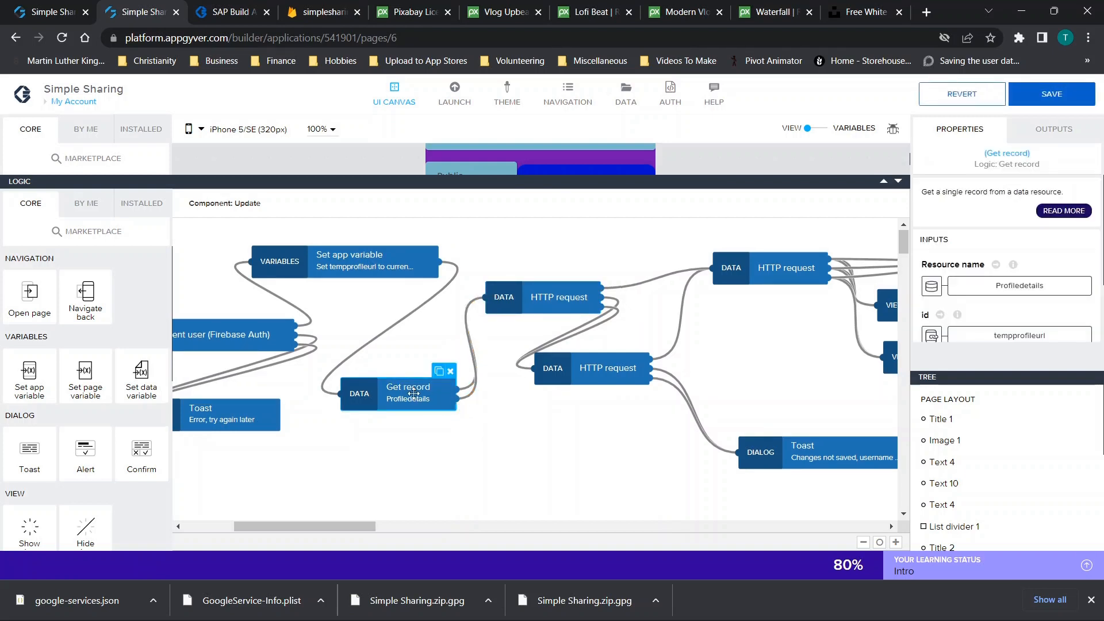
{"action": "scroll", "coordinate": [635, 323], "scroll_direction": "right", "scroll_amount": 3}
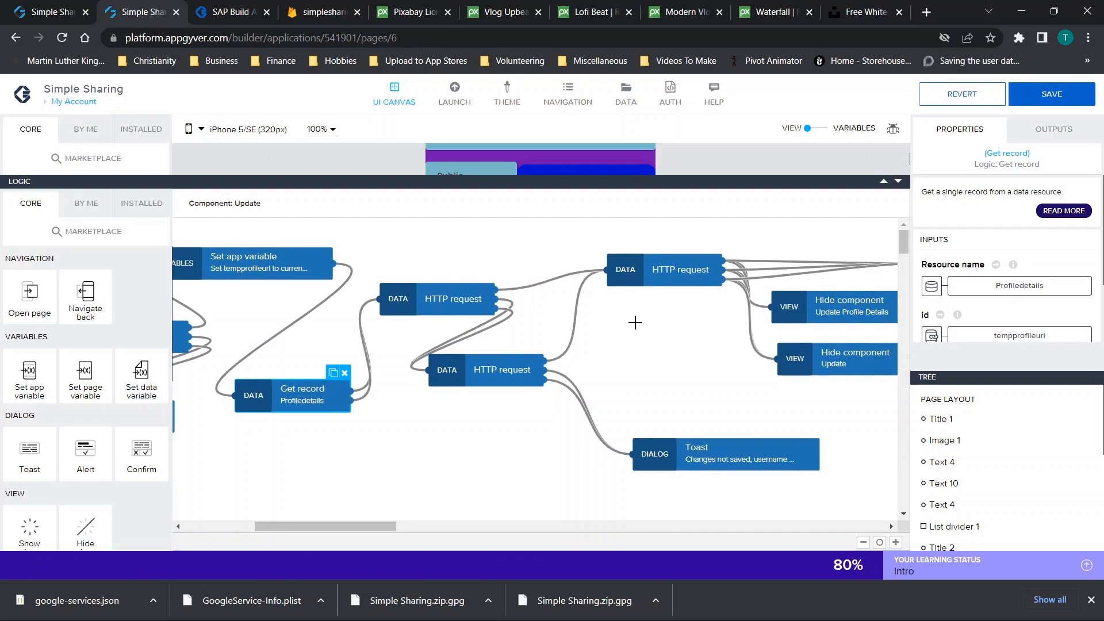
{"action": "left_click", "coordinate": [431, 304]}
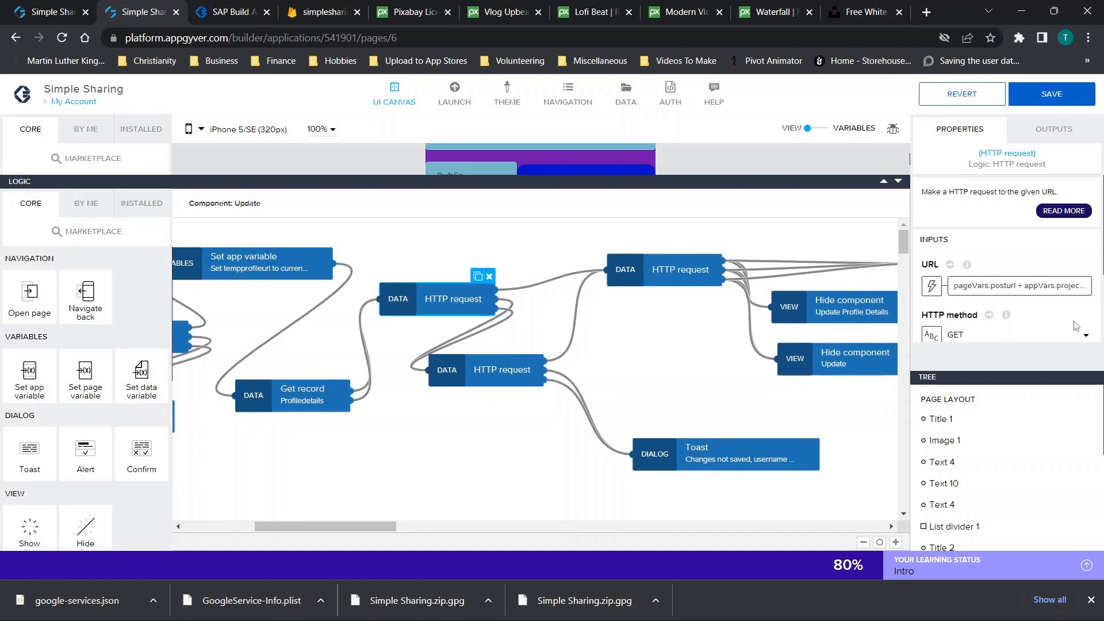
{"action": "scroll", "coordinate": [1052, 334], "scroll_direction": "down", "scroll_amount": 1}
{"action": "scroll", "coordinate": [1053, 335], "scroll_direction": "down", "scroll_amount": 1}
{"action": "left_click", "coordinate": [1051, 94]}
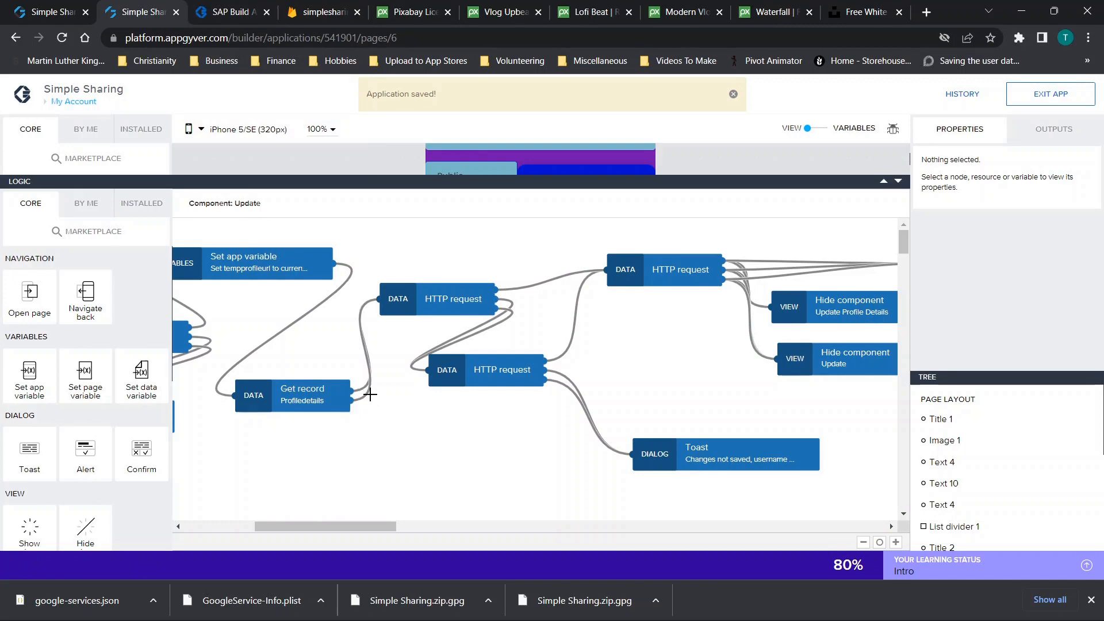
In the web preview, go to My Account and accept creating a new profile
{"action": "left_click", "coordinate": [233, 12]}
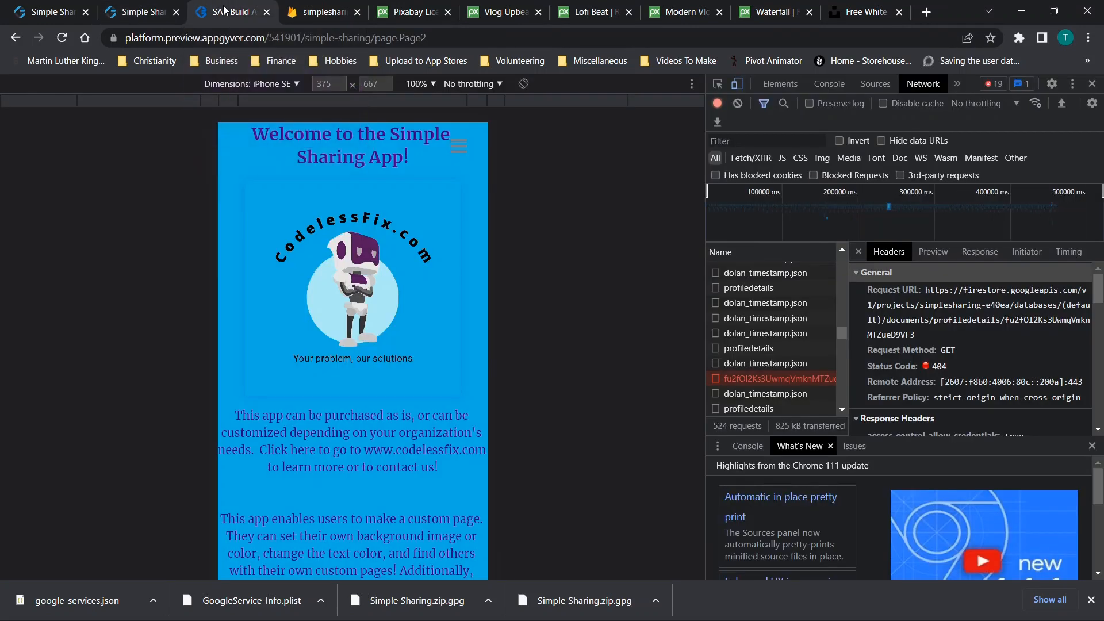
{"action": "left_click", "coordinate": [322, 14]}
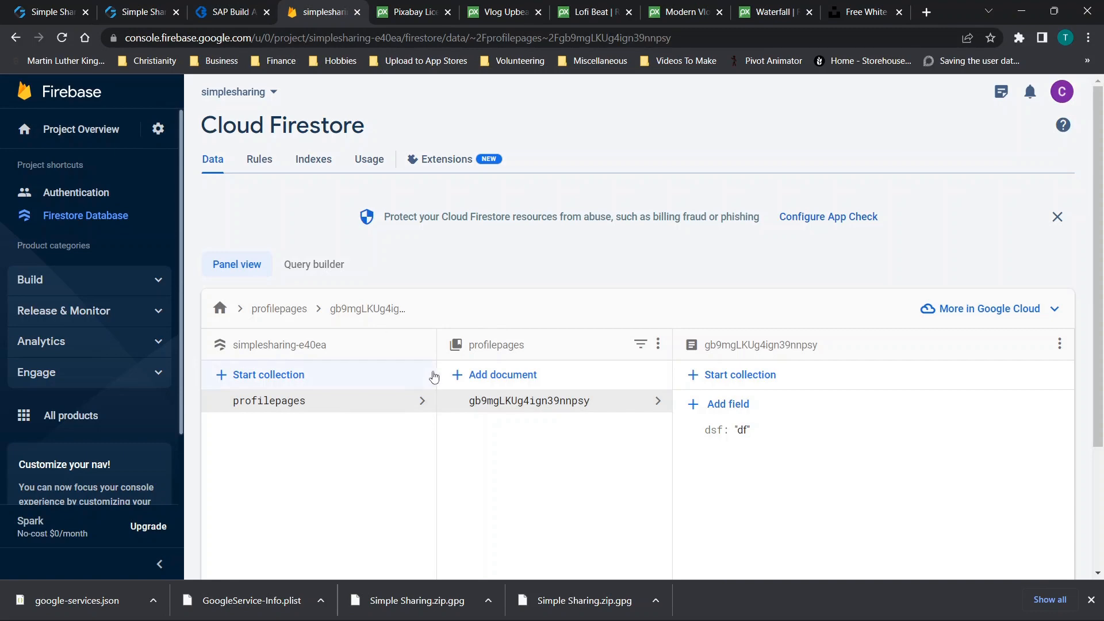
{"action": "left_click", "coordinate": [253, 12]}
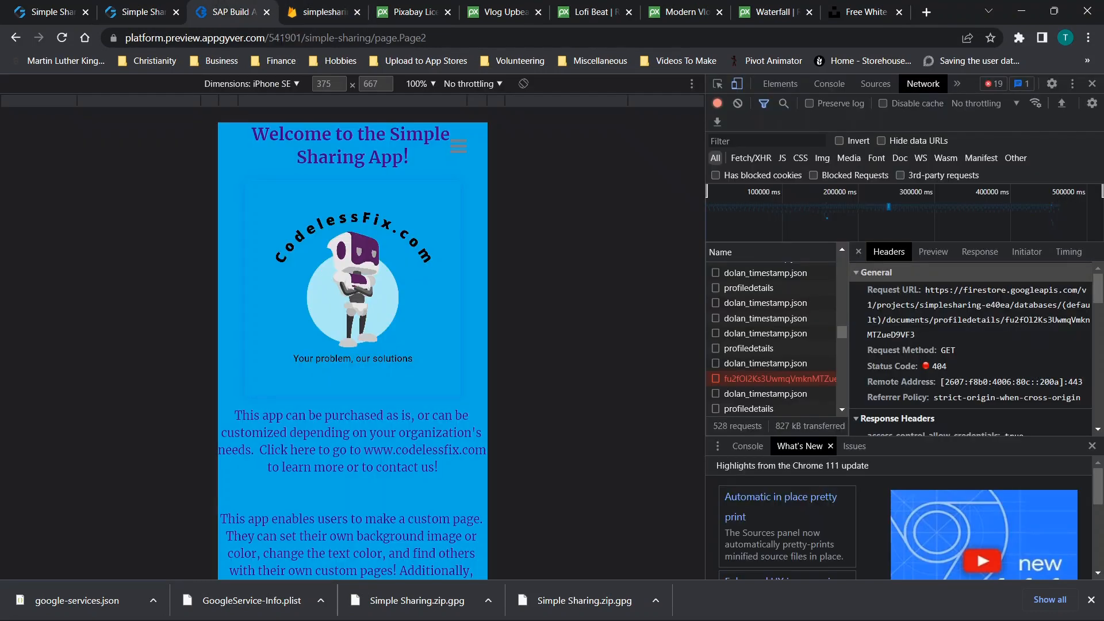
{"action": "left_click", "coordinate": [457, 154]}
{"action": "left_click", "coordinate": [237, 325]}
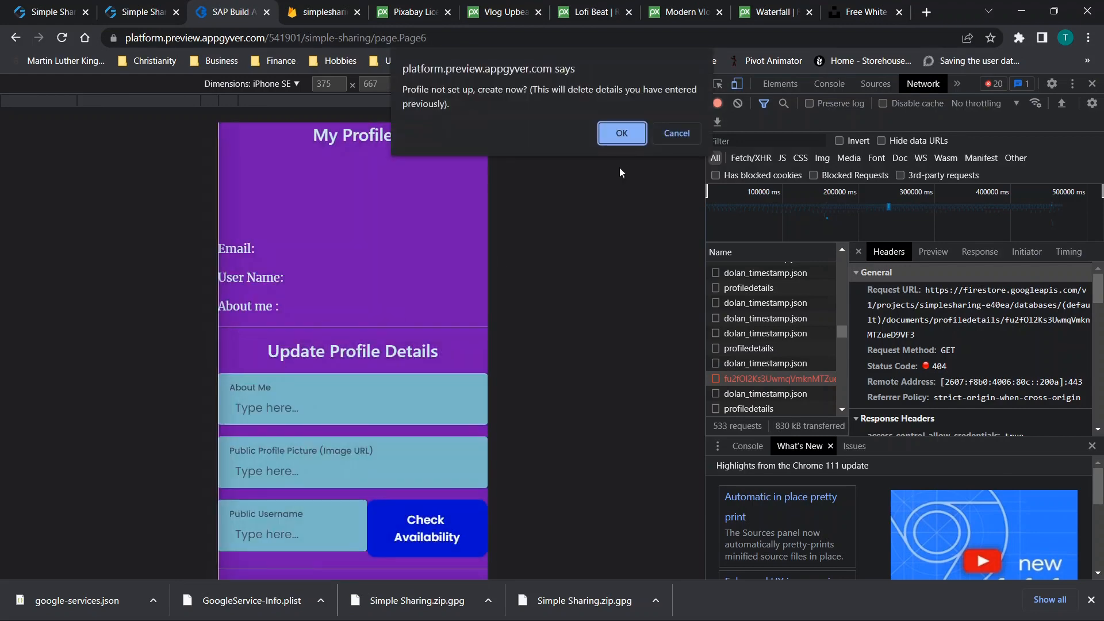
{"action": "left_click", "coordinate": [1092, 83]}
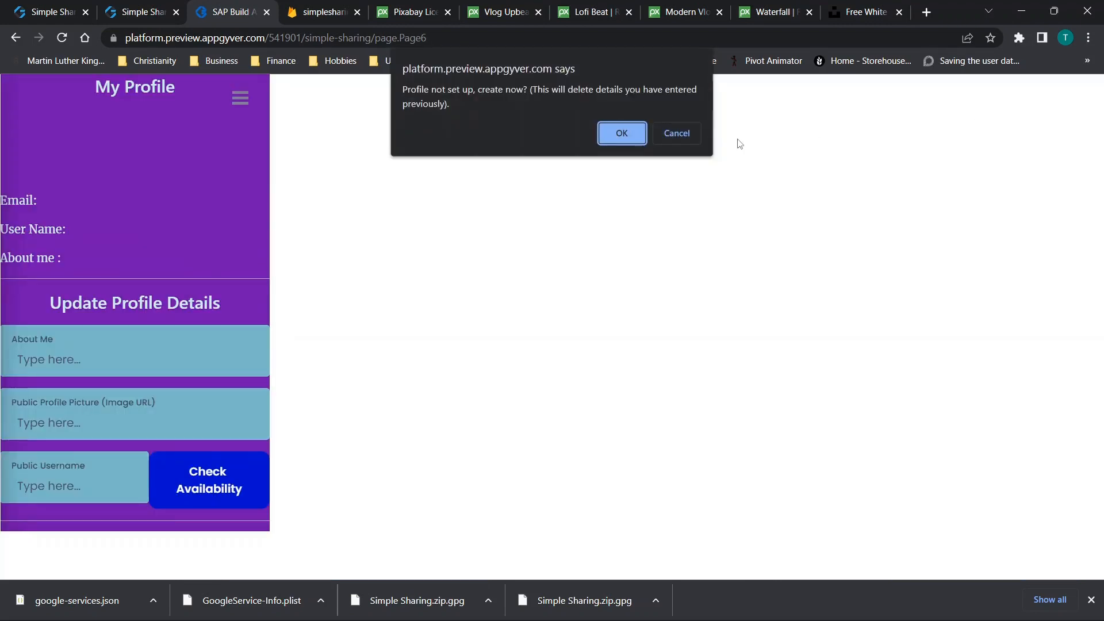
{"action": "left_click", "coordinate": [623, 134]}
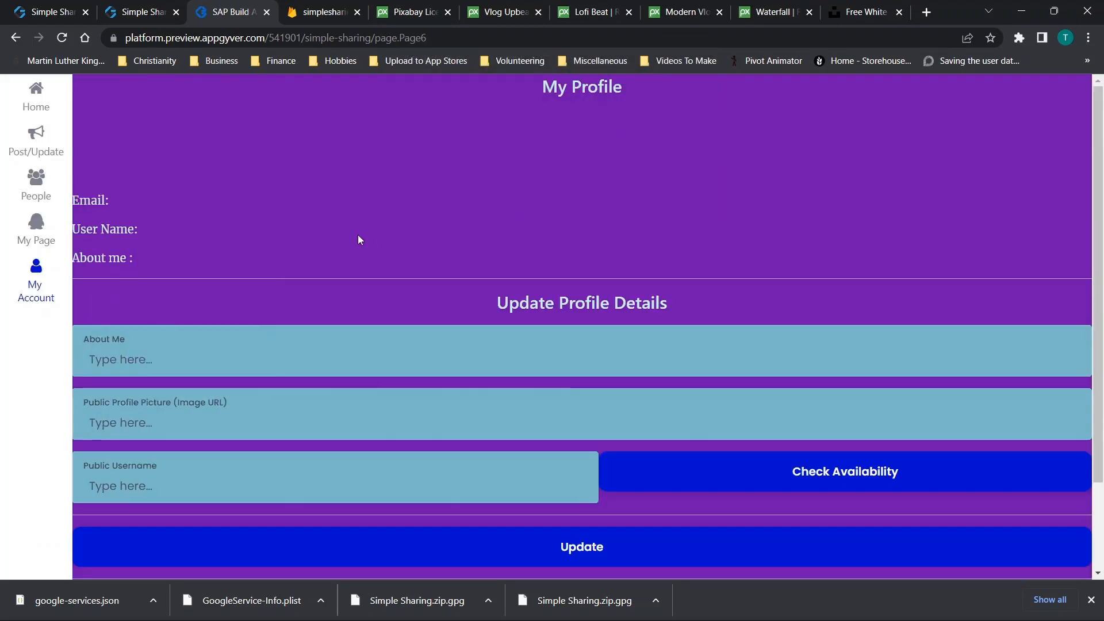
Fill About Me 'ctfyvg' and username 'vtbyuiu', check availability, and update the profile
{"action": "left_click", "coordinate": [304, 356]}
{"action": "type", "text": "ctfyvg"}
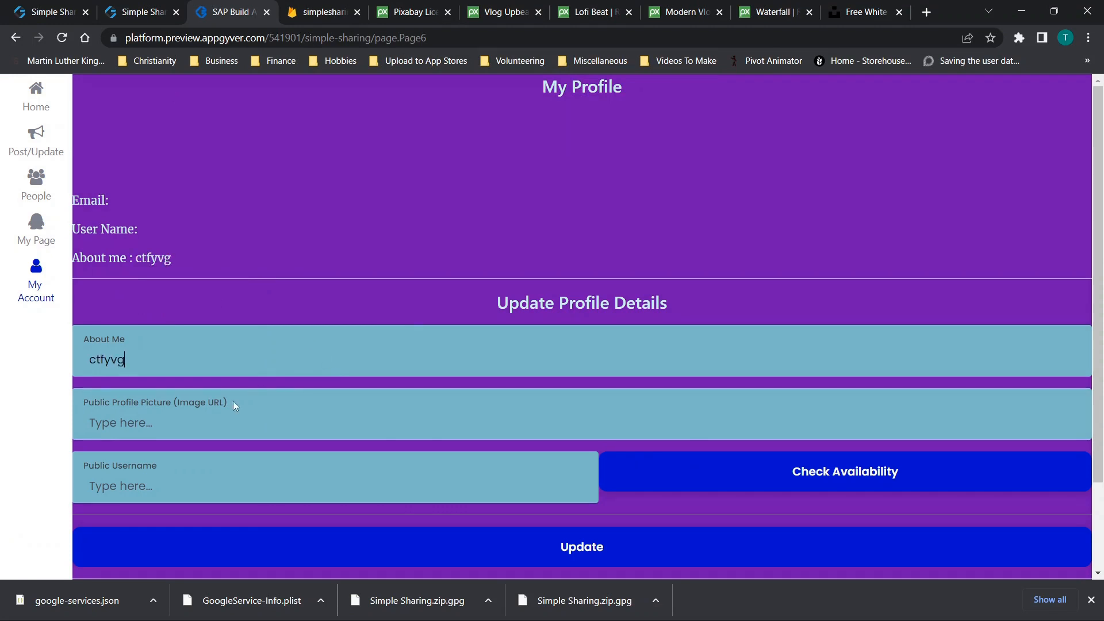
{"action": "type", "text": "crtybu"}
{"action": "type", "text": "vtbyuiu"}
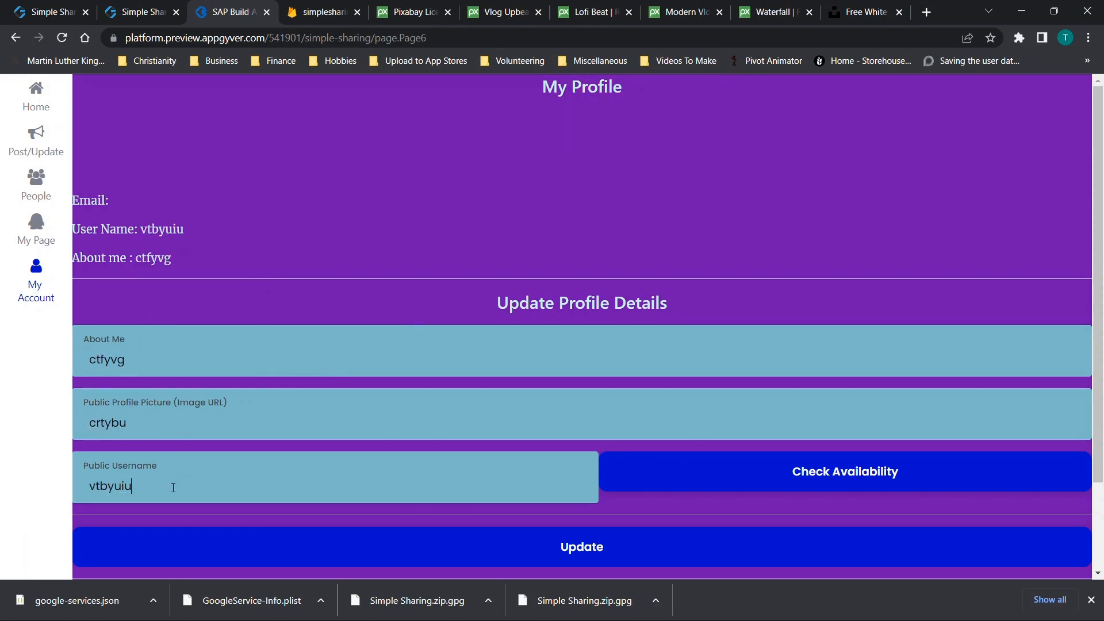
{"action": "left_click", "coordinate": [757, 468]}
{"action": "scroll", "coordinate": [758, 471], "scroll_direction": "down", "scroll_amount": 1}
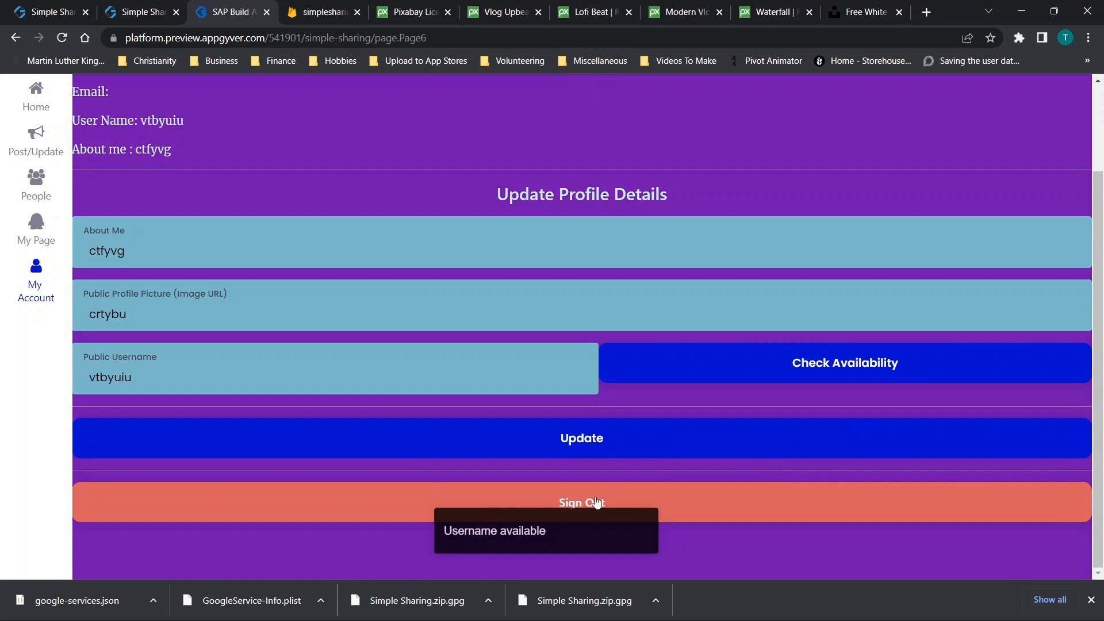
{"action": "left_click", "coordinate": [566, 437]}
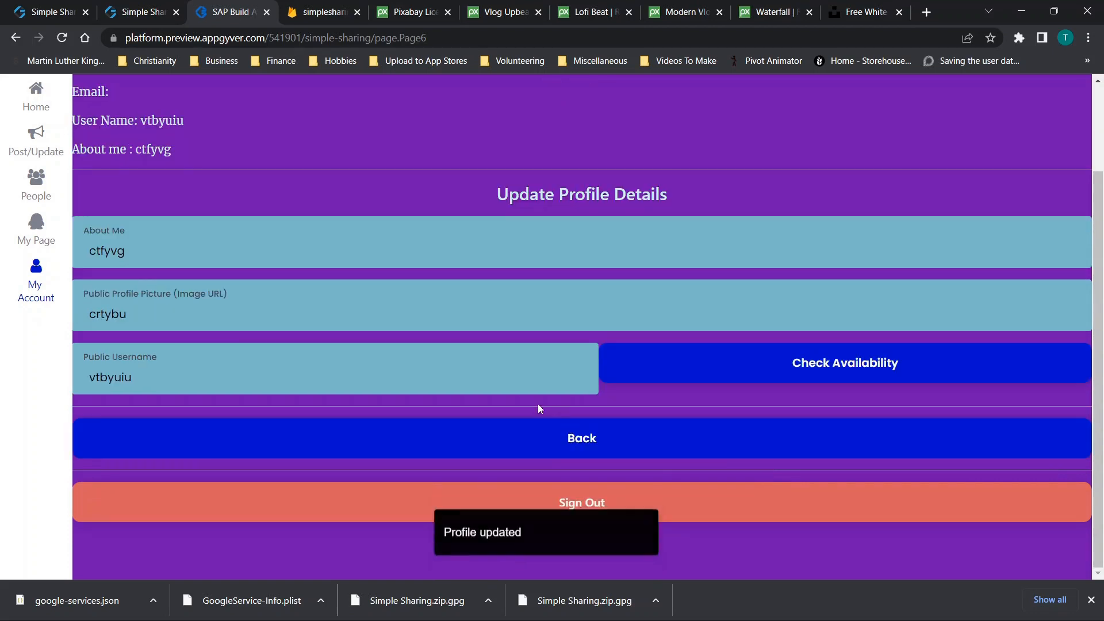
{"action": "left_click", "coordinate": [332, 8]}
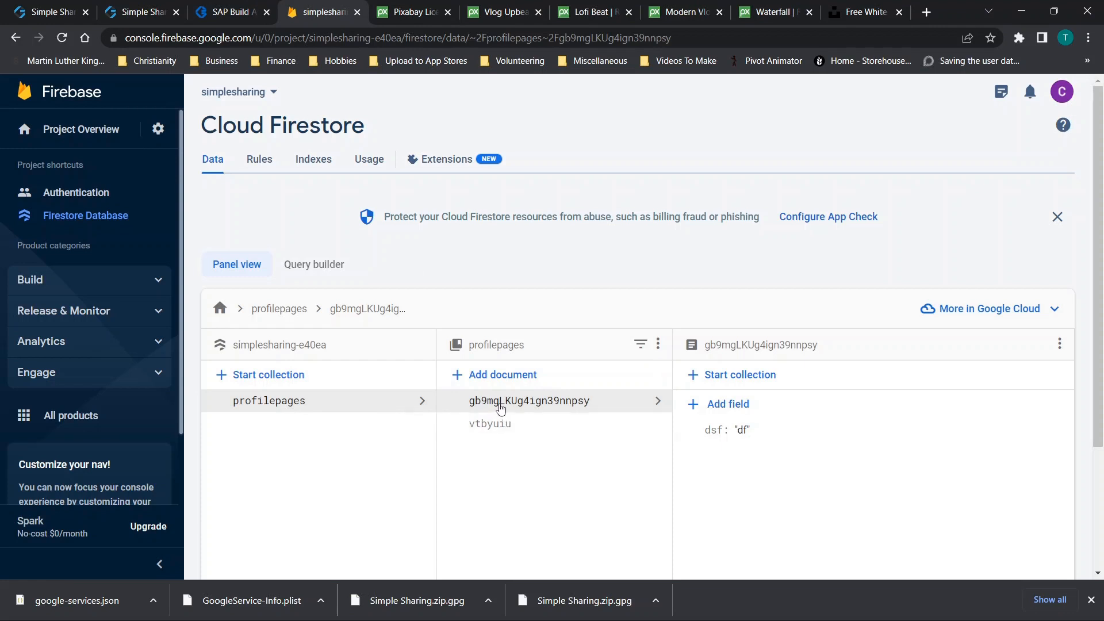
Inspect the vtbyuiu document's fields, then visit My Page and return to My Account
{"action": "left_click", "coordinate": [501, 424]}
{"action": "scroll", "coordinate": [748, 474], "scroll_direction": "down", "scroll_amount": 2}
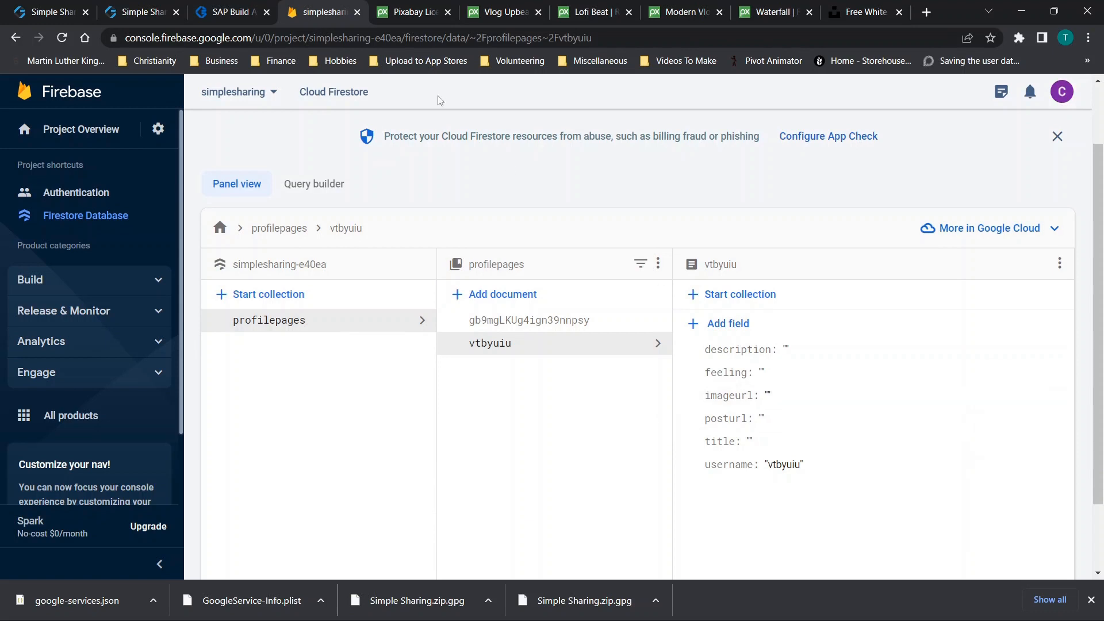
{"action": "left_click", "coordinate": [234, 18]}
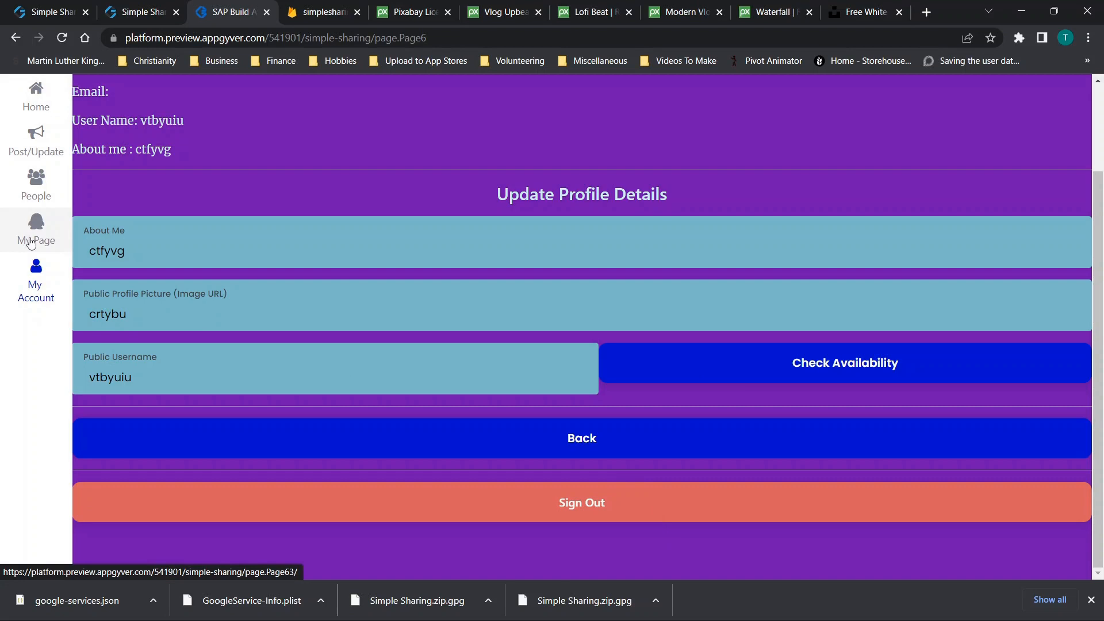
{"action": "left_click", "coordinate": [36, 233]}
{"action": "left_click", "coordinate": [35, 296]}
{"action": "scroll", "coordinate": [331, 340], "scroll_direction": "down", "scroll_amount": 1}
Reload Firestore to reveal the new profiledetails collection, then return to the builder's Update logic
{"action": "left_click", "coordinate": [300, 9]}
{"action": "left_click", "coordinate": [62, 38]}
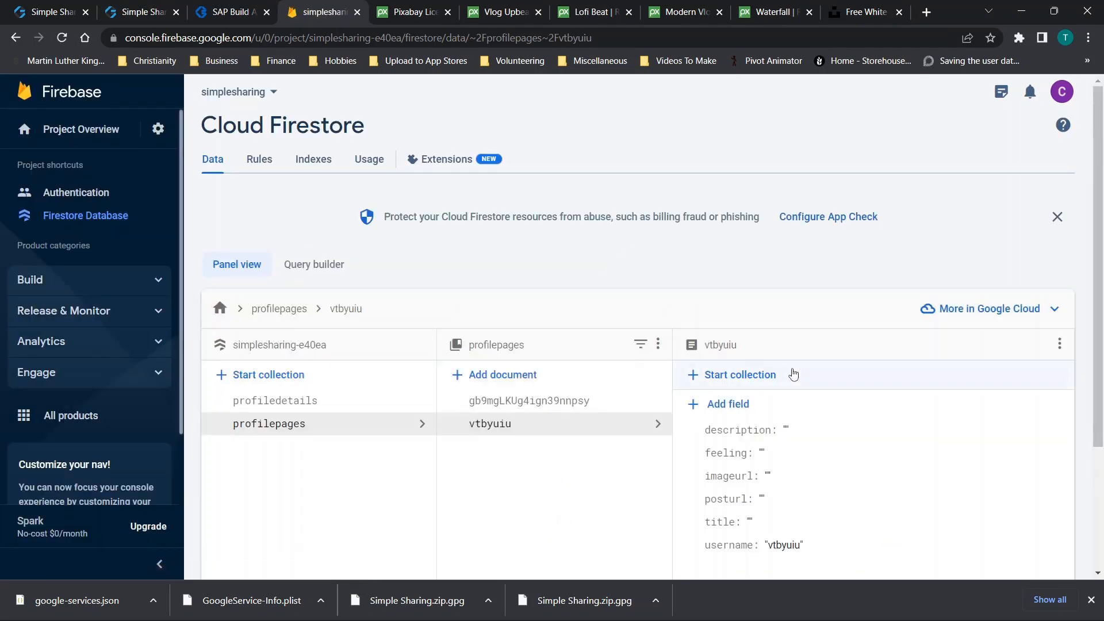
{"action": "left_click", "coordinate": [257, 7]}
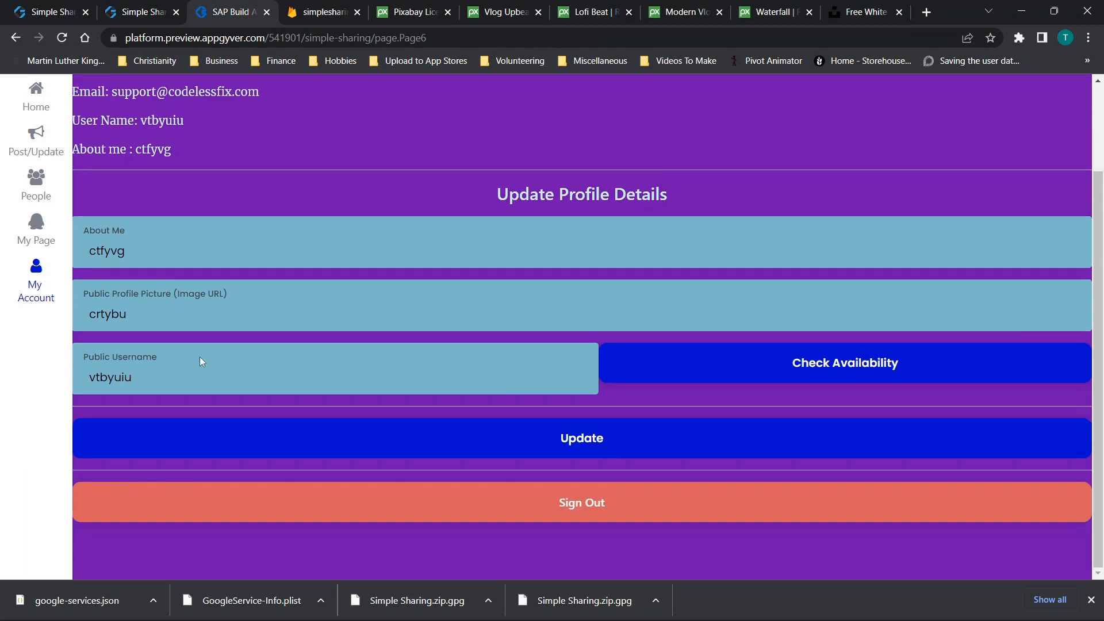
{"action": "left_click", "coordinate": [144, 8]}
{"action": "scroll", "coordinate": [620, 340], "scroll_direction": "right", "scroll_amount": 4}
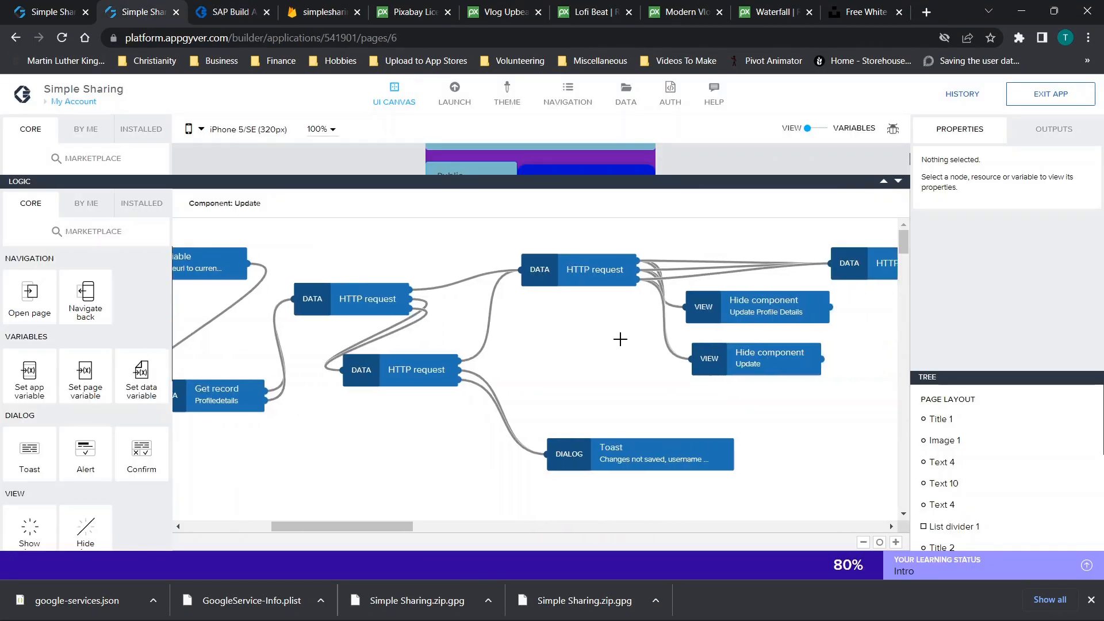
{"action": "left_click", "coordinate": [546, 275]}
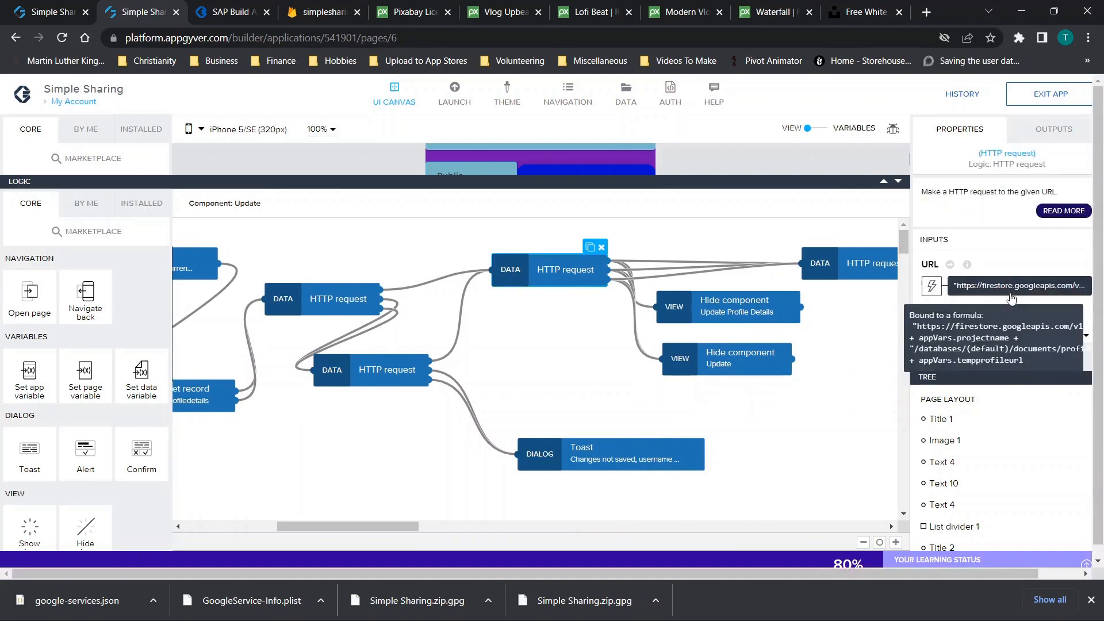
{"action": "left_click", "coordinate": [373, 368]}
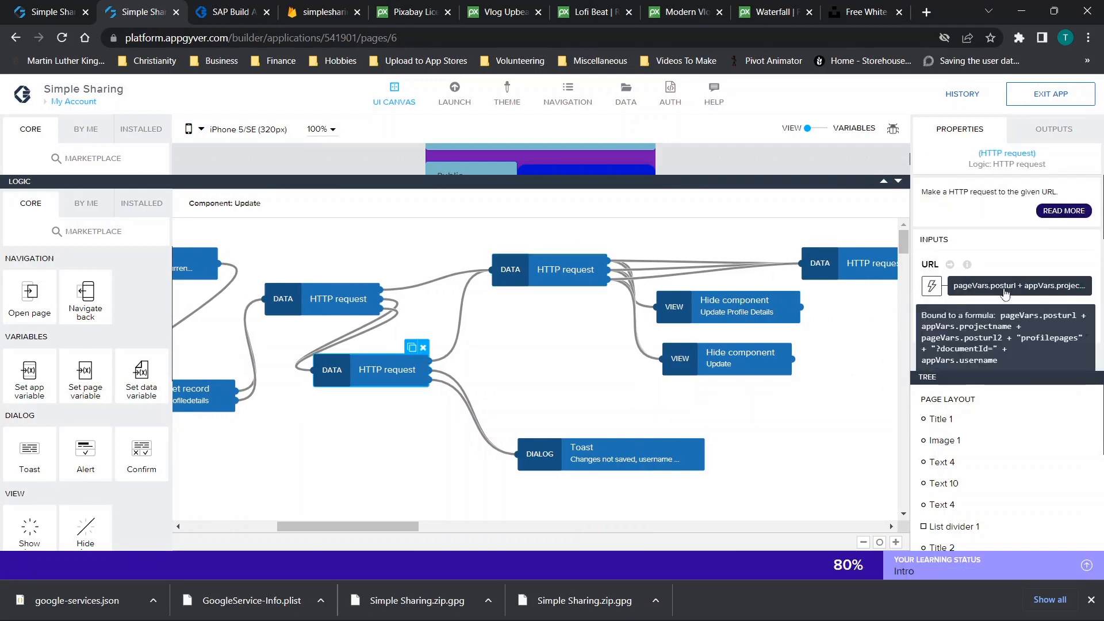
{"action": "left_click", "coordinate": [423, 304]}
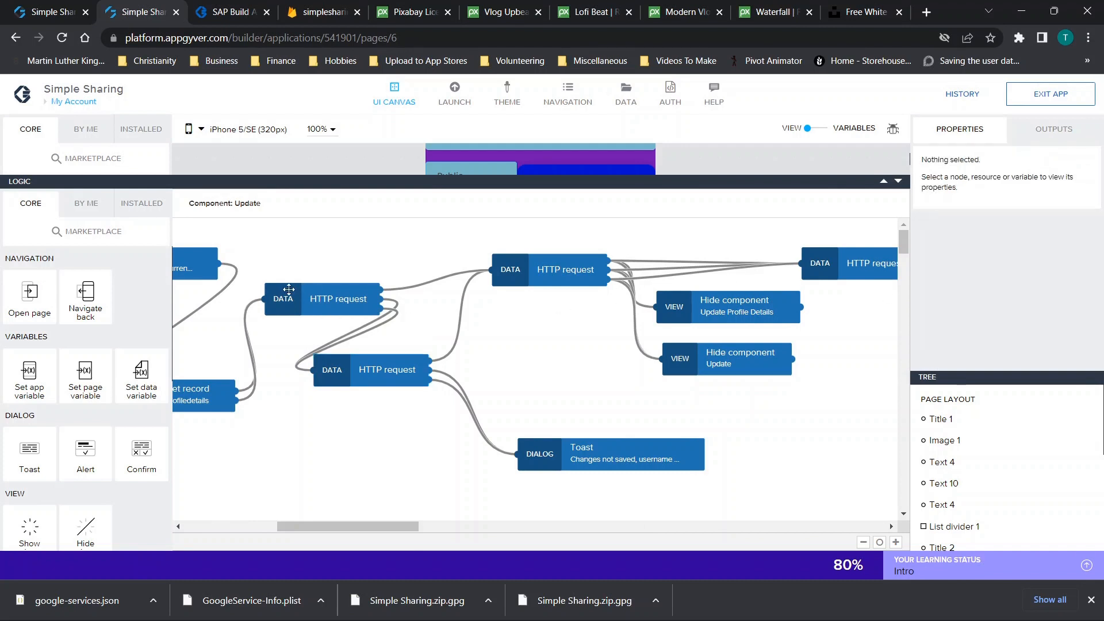
{"action": "left_click", "coordinate": [306, 301]}
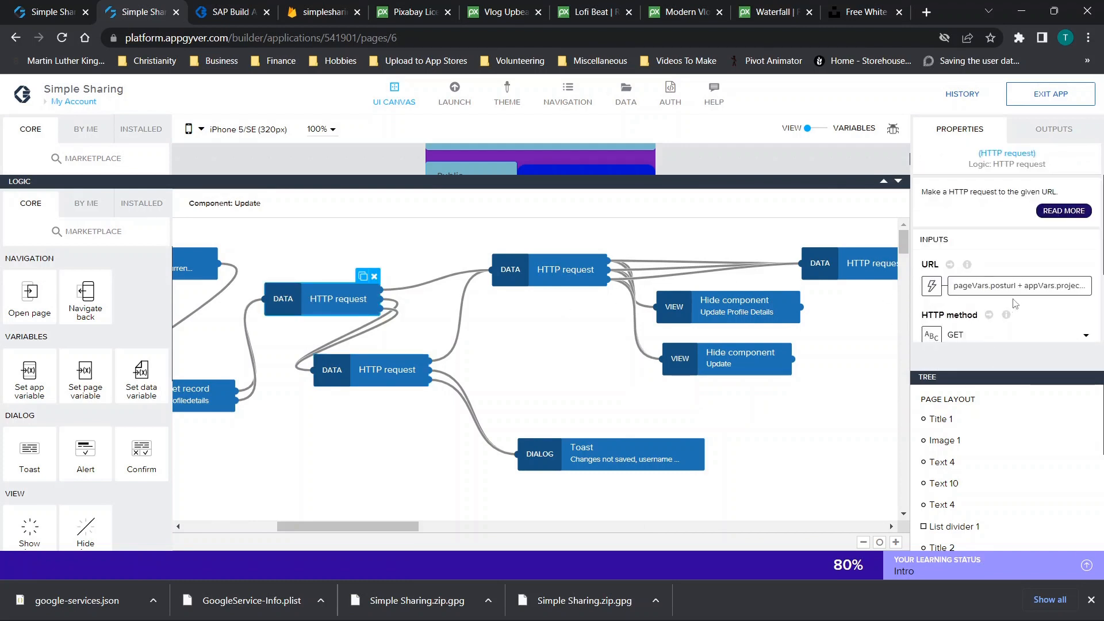
{"action": "scroll", "coordinate": [1015, 303], "scroll_direction": "down", "scroll_amount": 1}
{"action": "left_click", "coordinate": [368, 378]}
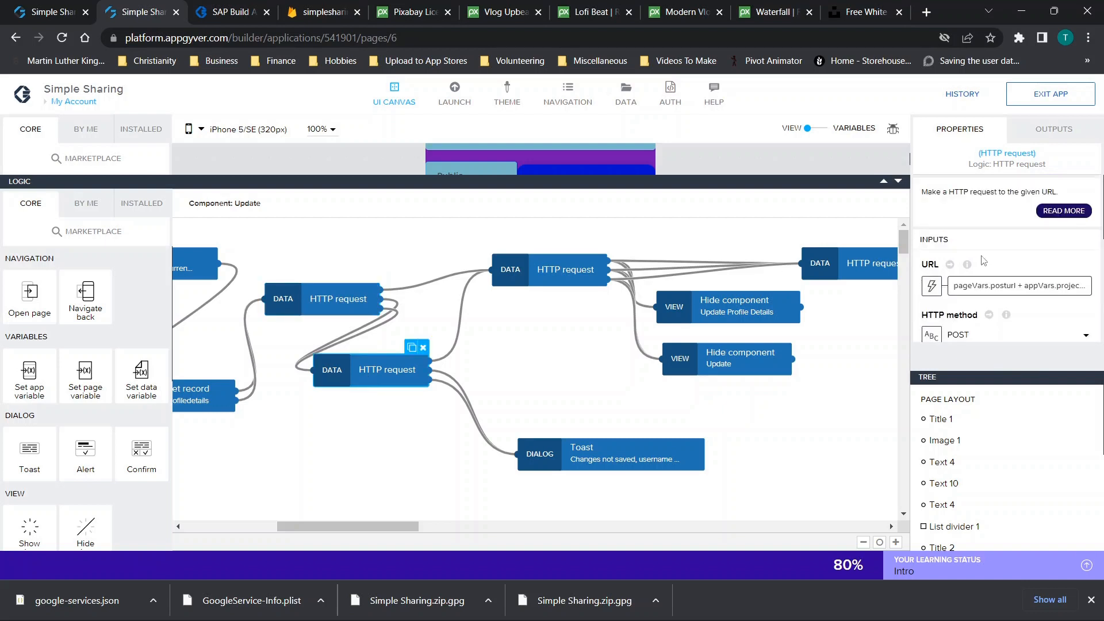
{"action": "scroll", "coordinate": [981, 261], "scroll_direction": "down", "scroll_amount": 1}
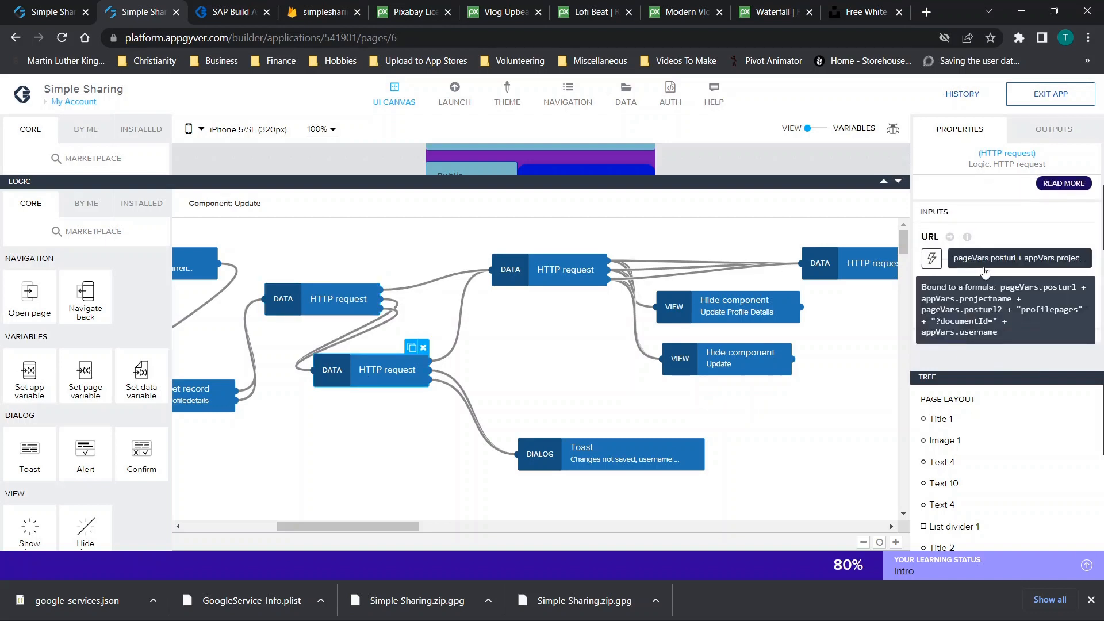
{"action": "scroll", "coordinate": [733, 382], "scroll_direction": "right", "scroll_amount": 2}
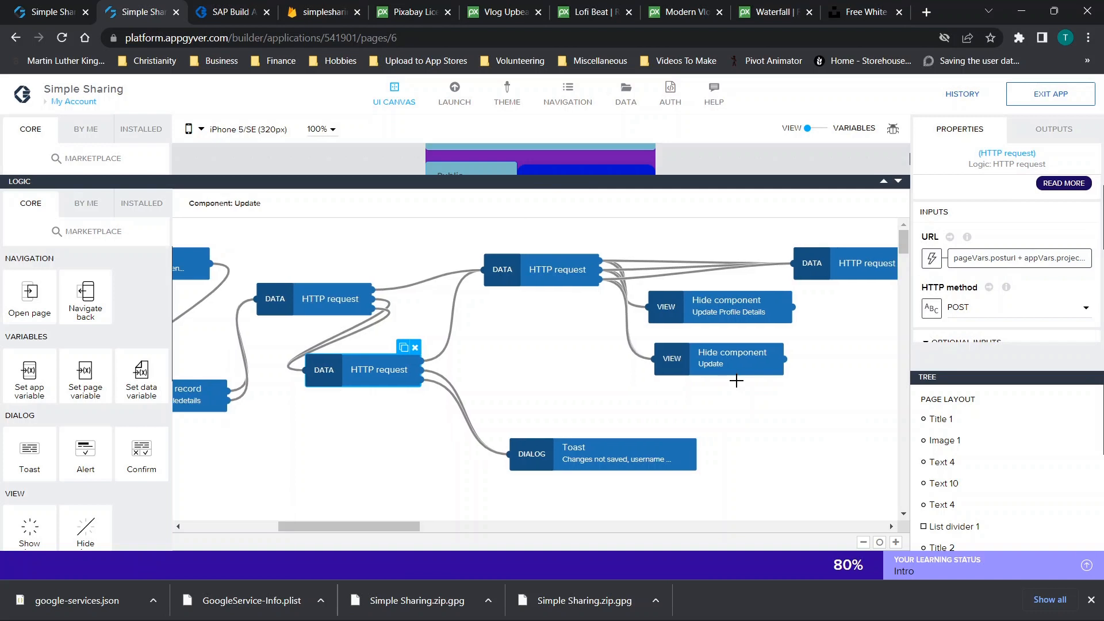
{"action": "left_click", "coordinate": [503, 276]}
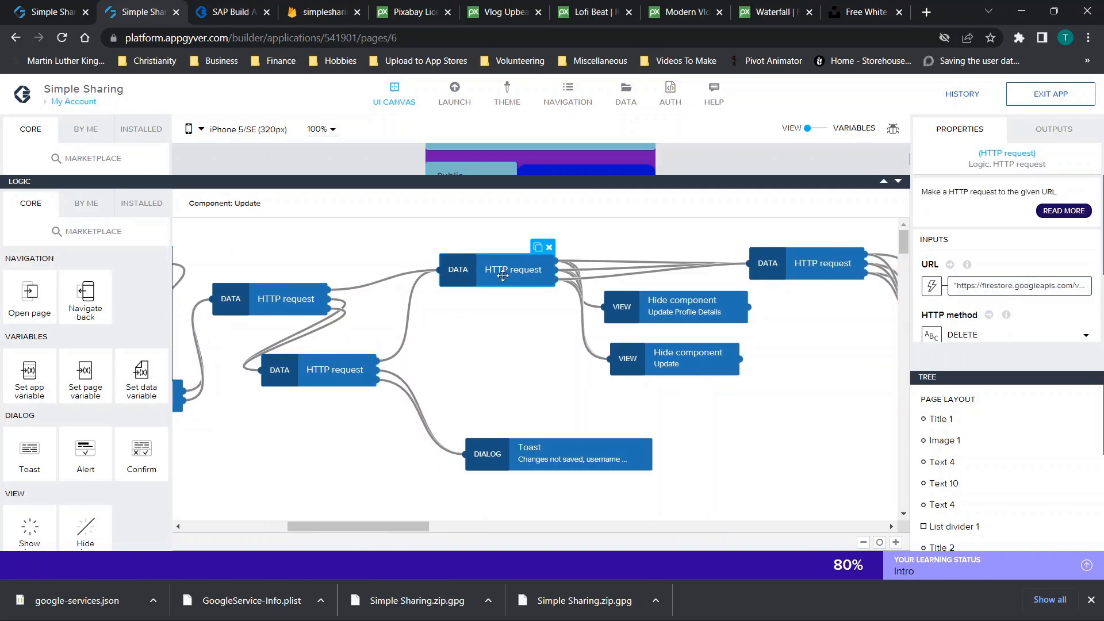
{"action": "left_click", "coordinate": [345, 382]}
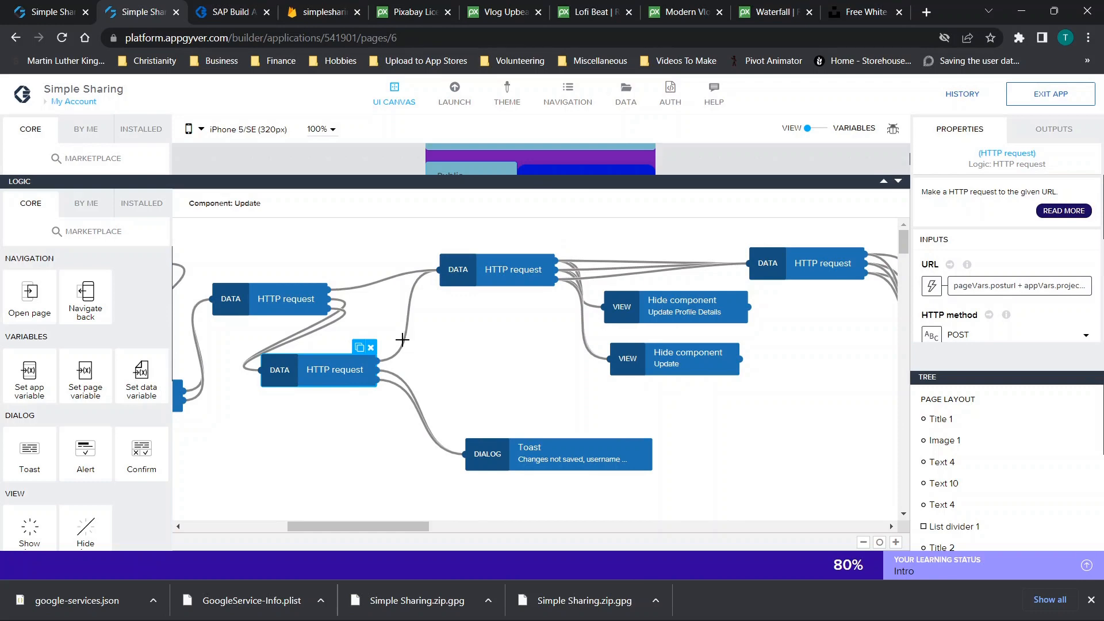
{"action": "left_click", "coordinate": [1014, 286]}
{"action": "left_click", "coordinate": [246, 306]}
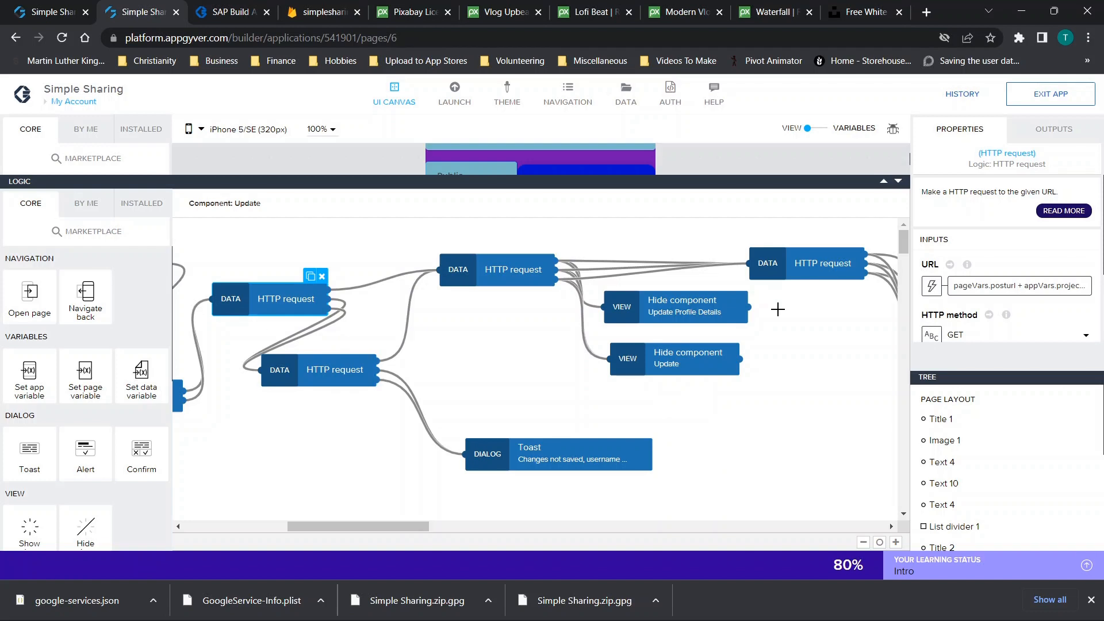
{"action": "scroll", "coordinate": [1015, 258], "scroll_direction": "down", "scroll_amount": 1}
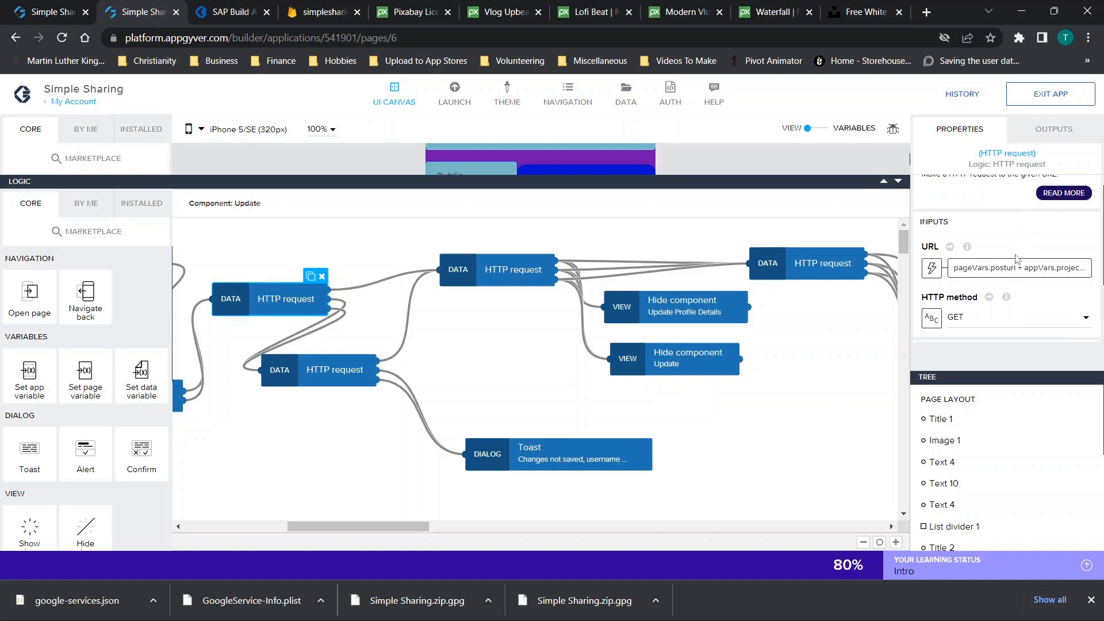
{"action": "left_click", "coordinate": [535, 267]}
{"action": "scroll", "coordinate": [926, 297], "scroll_direction": "down", "scroll_amount": 1}
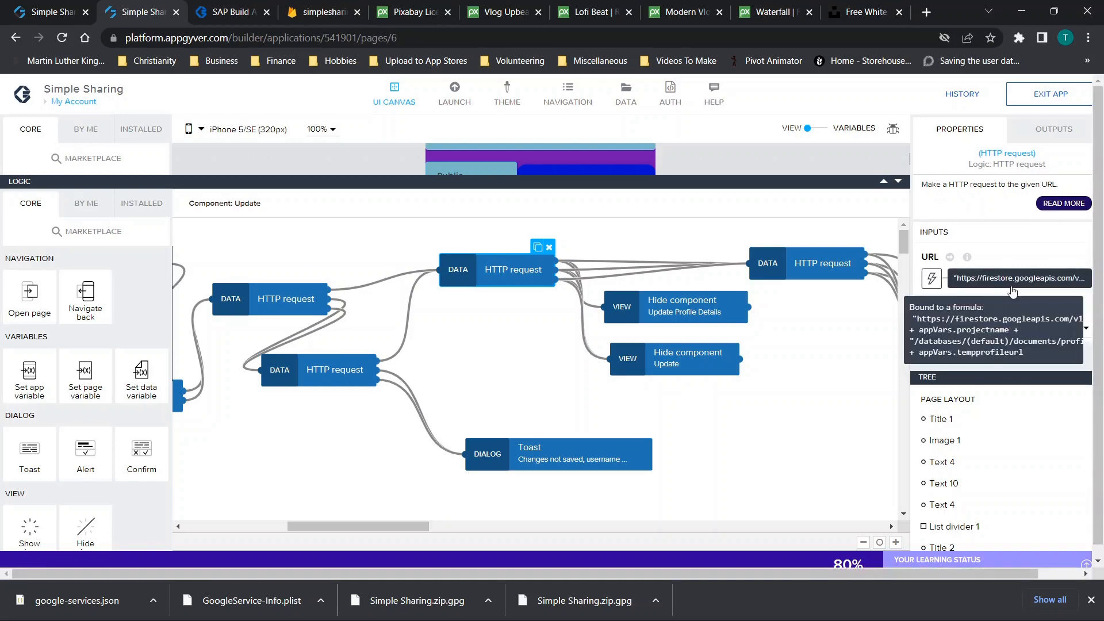
Review the URL formulas of the DELETE and other HTTP request nodes without changing them
{"action": "left_click", "coordinate": [1012, 278]}
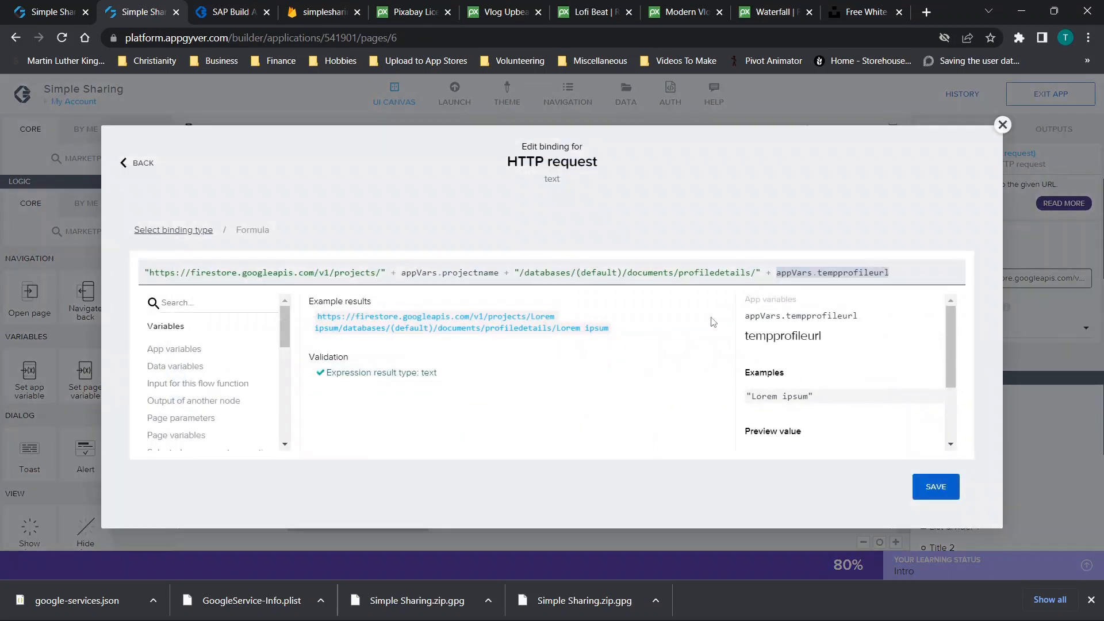
{"action": "left_click", "coordinate": [1001, 124]}
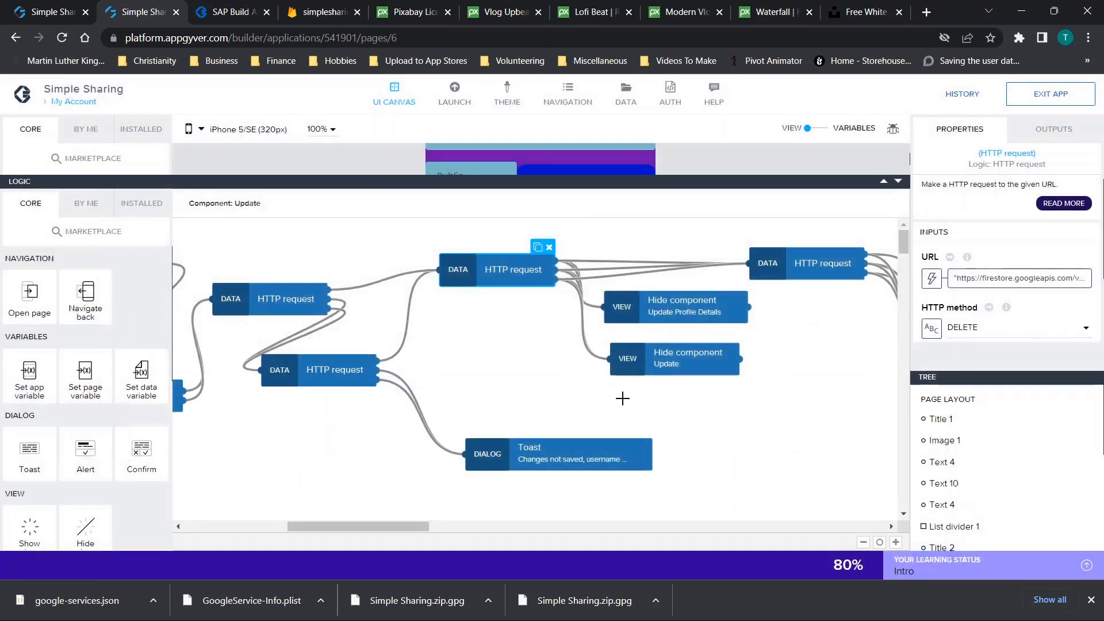
{"action": "scroll", "coordinate": [620, 401], "scroll_direction": "right", "scroll_amount": 1}
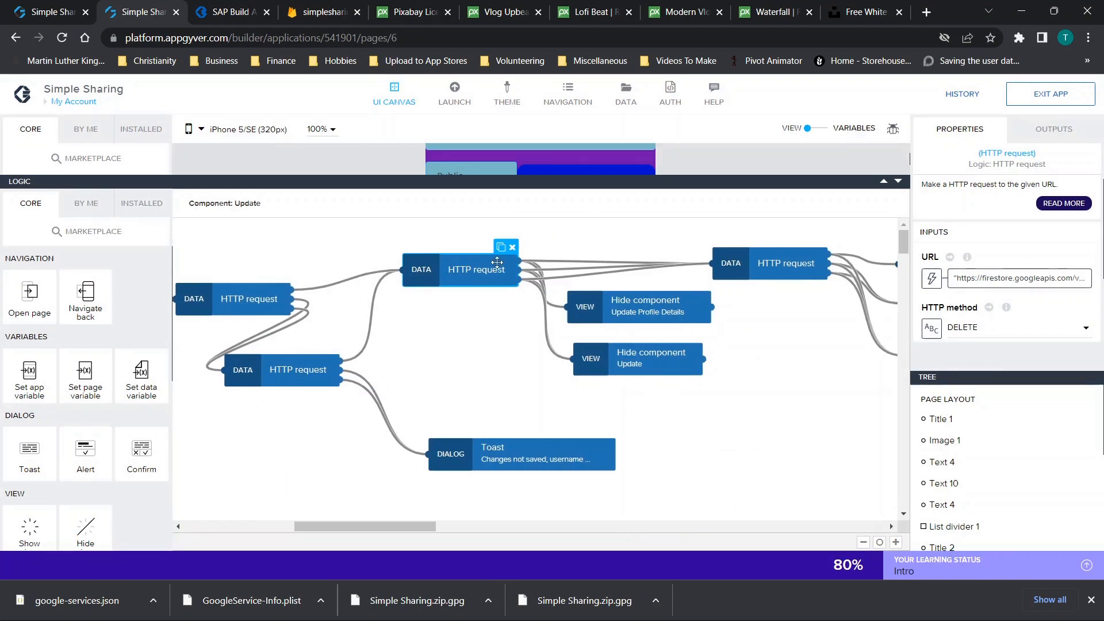
{"action": "left_click", "coordinate": [1081, 278]}
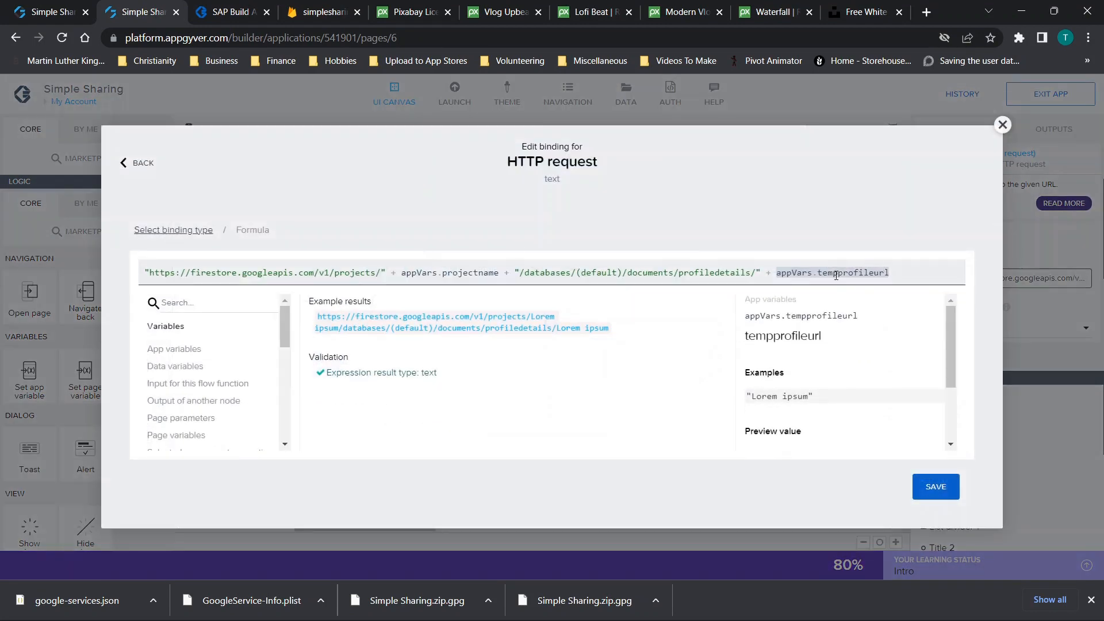
{"action": "left_click", "coordinate": [1002, 125]}
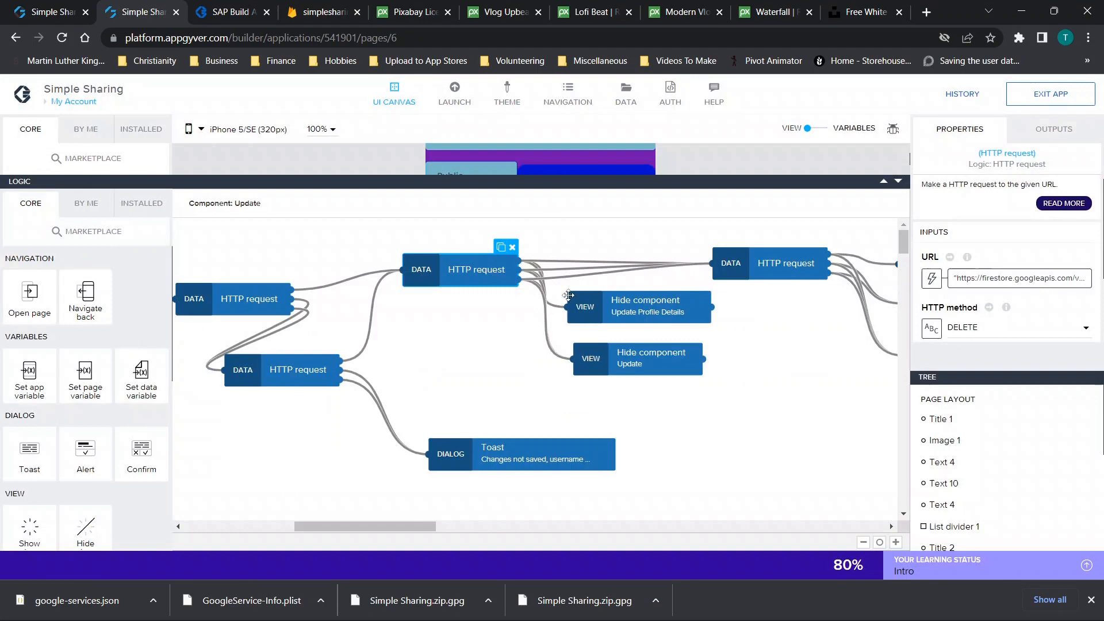
{"action": "left_click", "coordinate": [758, 272]}
{"action": "left_click", "coordinate": [1016, 287]}
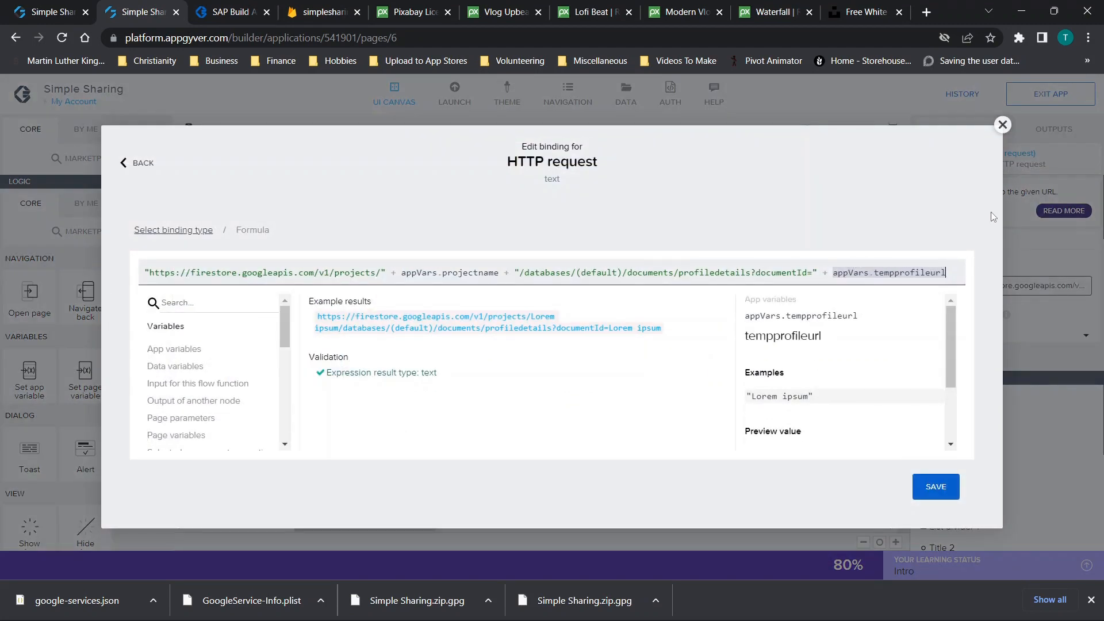
{"action": "left_click", "coordinate": [1002, 125]}
{"action": "scroll", "coordinate": [734, 394], "scroll_direction": "right", "scroll_amount": 5}
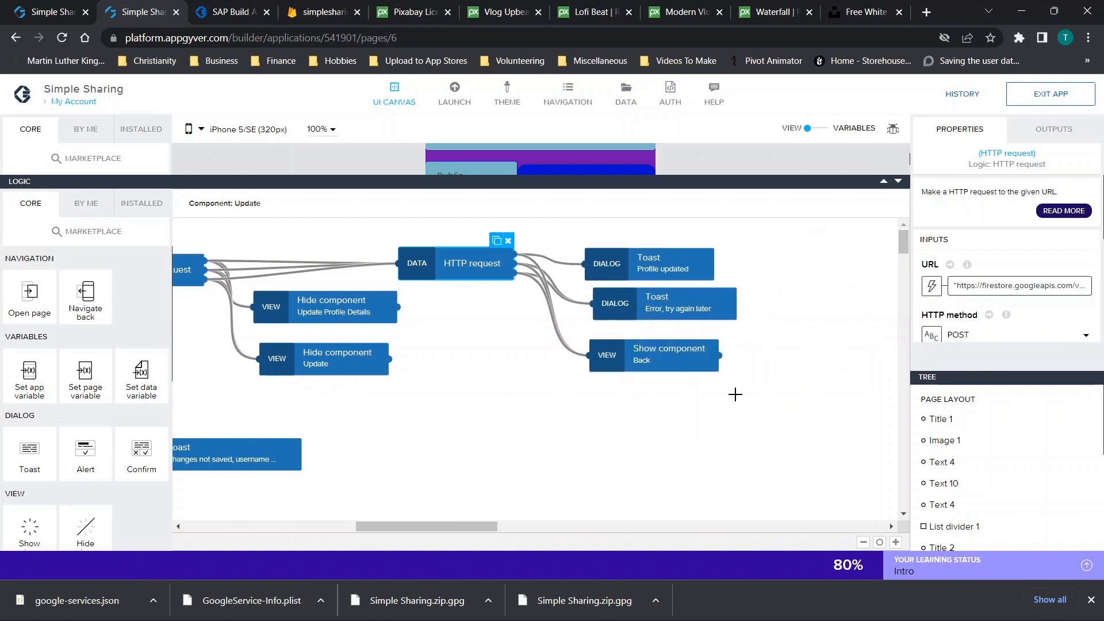
Reload the Firestore data view, then go back to the web preview
{"action": "left_click", "coordinate": [320, 14]}
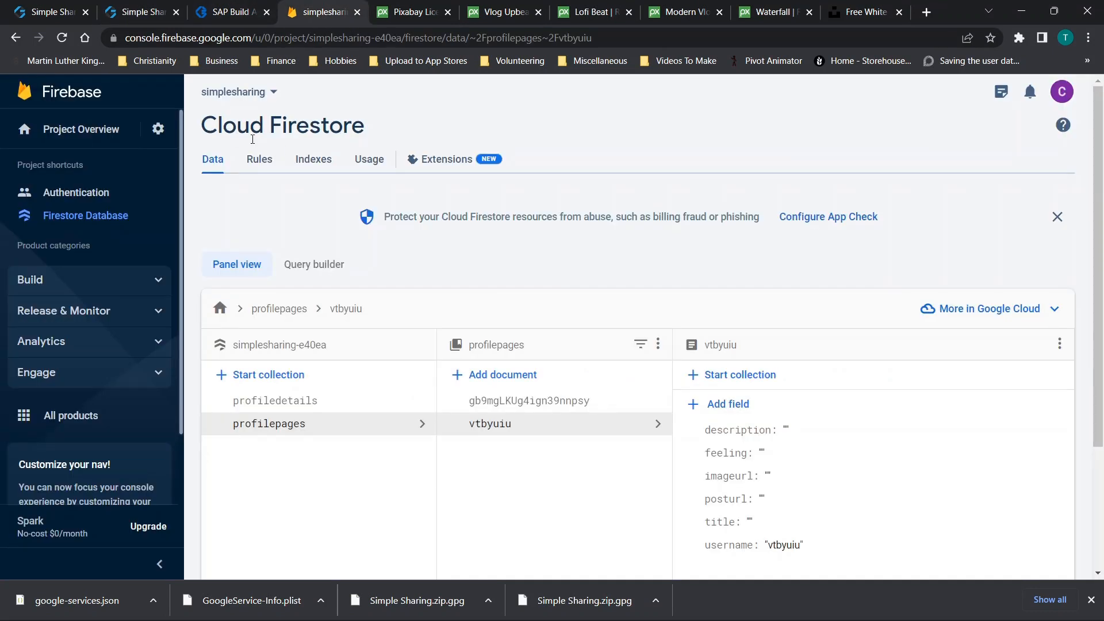
{"action": "left_click", "coordinate": [62, 37]}
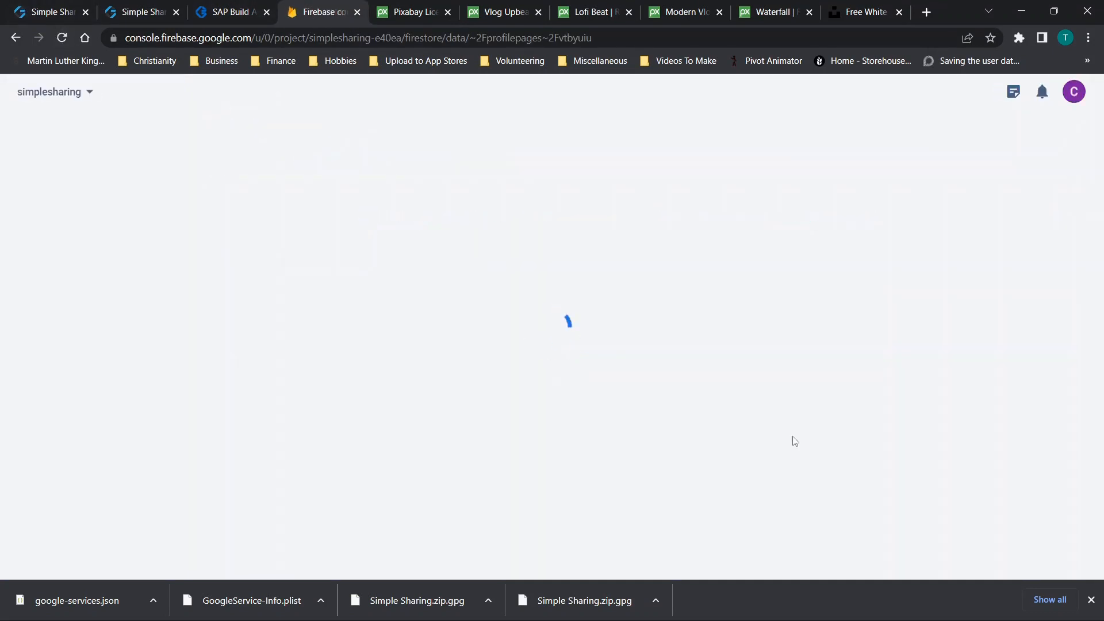
{"action": "scroll", "coordinate": [794, 442], "scroll_direction": "down", "scroll_amount": 2}
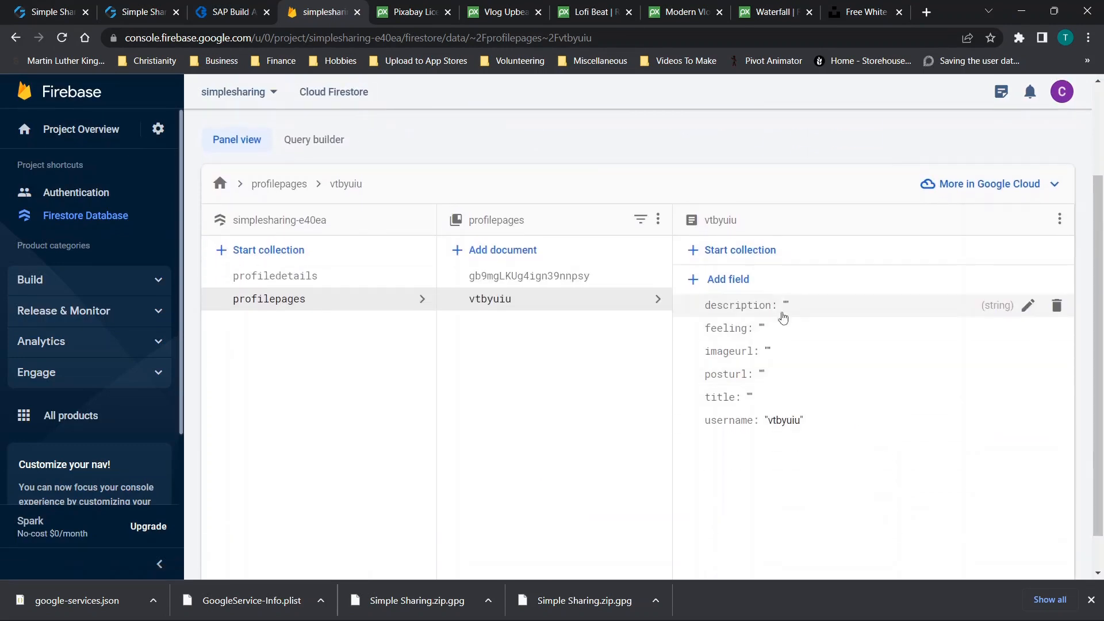
{"action": "left_click", "coordinate": [226, 13]}
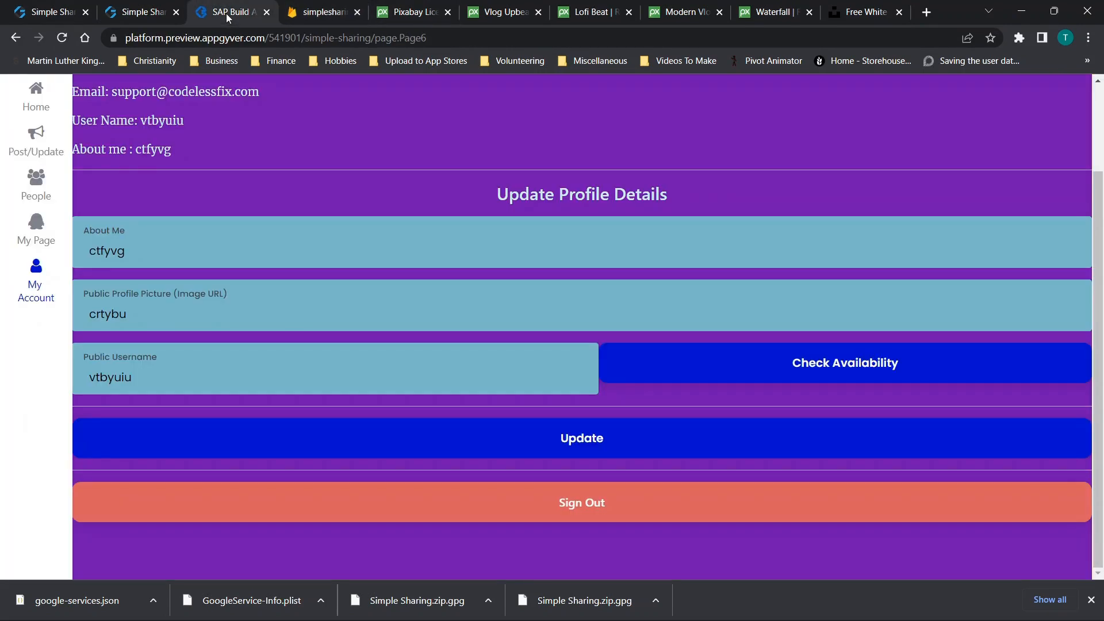
Browse the People, My Page, My Account and Home pages, then reload the preview with F5
{"action": "left_click", "coordinate": [31, 187]}
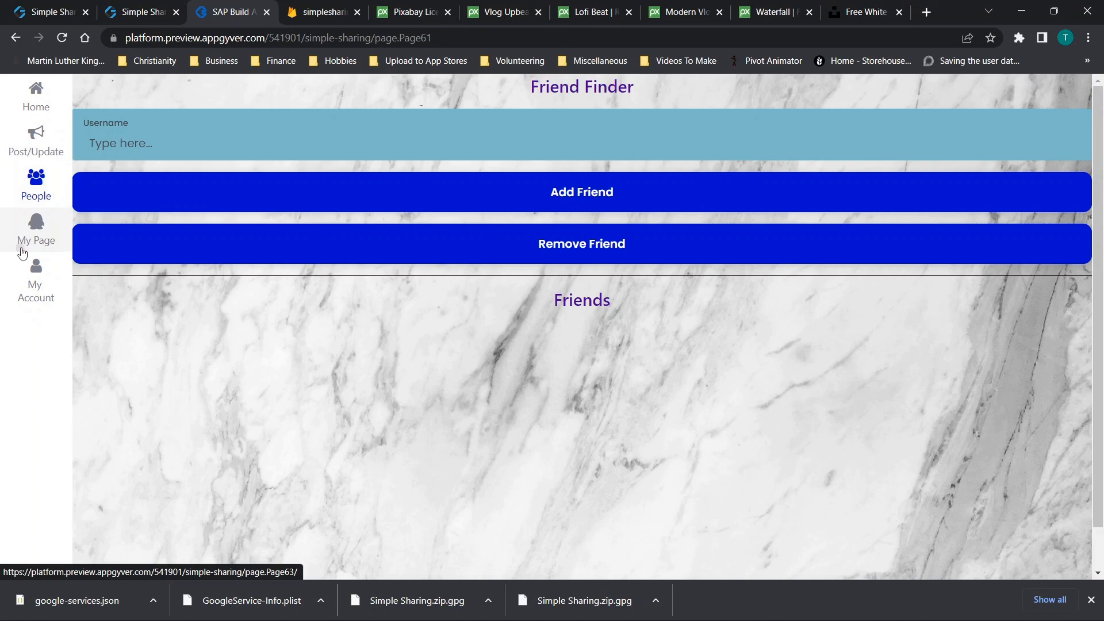
{"action": "left_click", "coordinate": [32, 236]}
{"action": "left_click", "coordinate": [36, 290]}
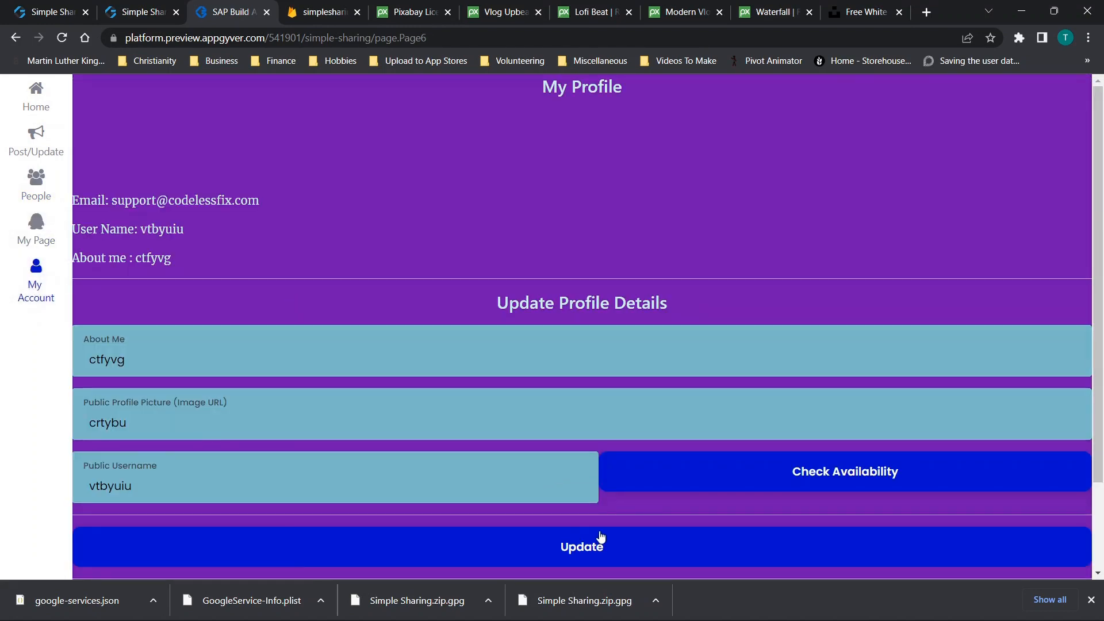
{"action": "left_click", "coordinate": [36, 98]}
{"action": "key", "text": "F5"}
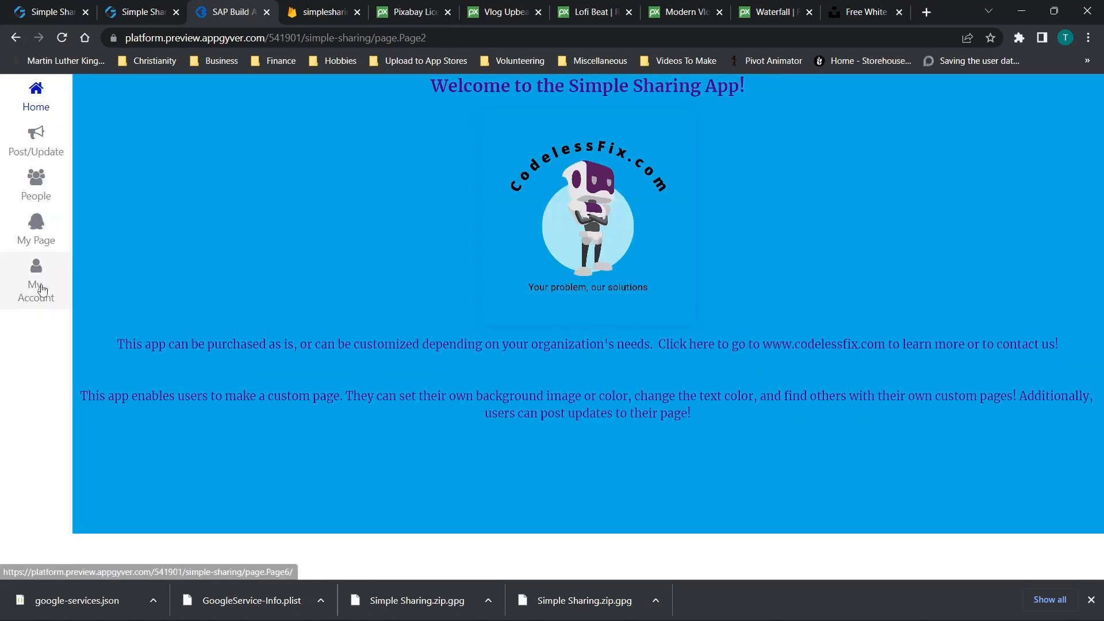
Resubmit the My Account profile details with Update and check Firestore
{"action": "left_click", "coordinate": [41, 289]}
{"action": "scroll", "coordinate": [378, 394], "scroll_direction": "down", "scroll_amount": 2}
{"action": "left_click", "coordinate": [519, 454]}
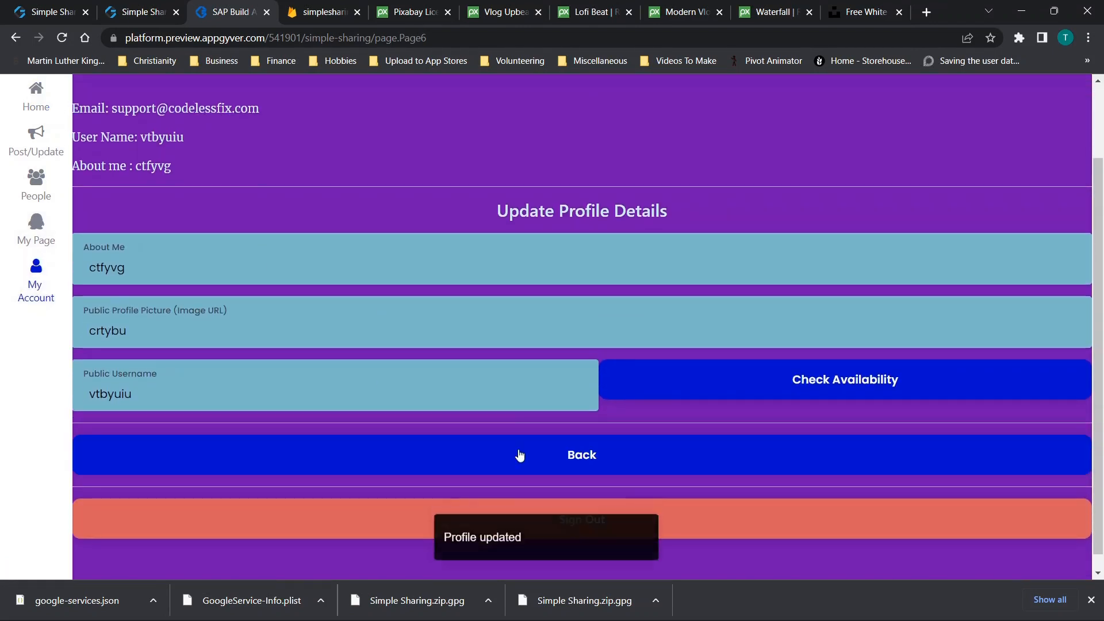
{"action": "left_click", "coordinate": [319, 11]}
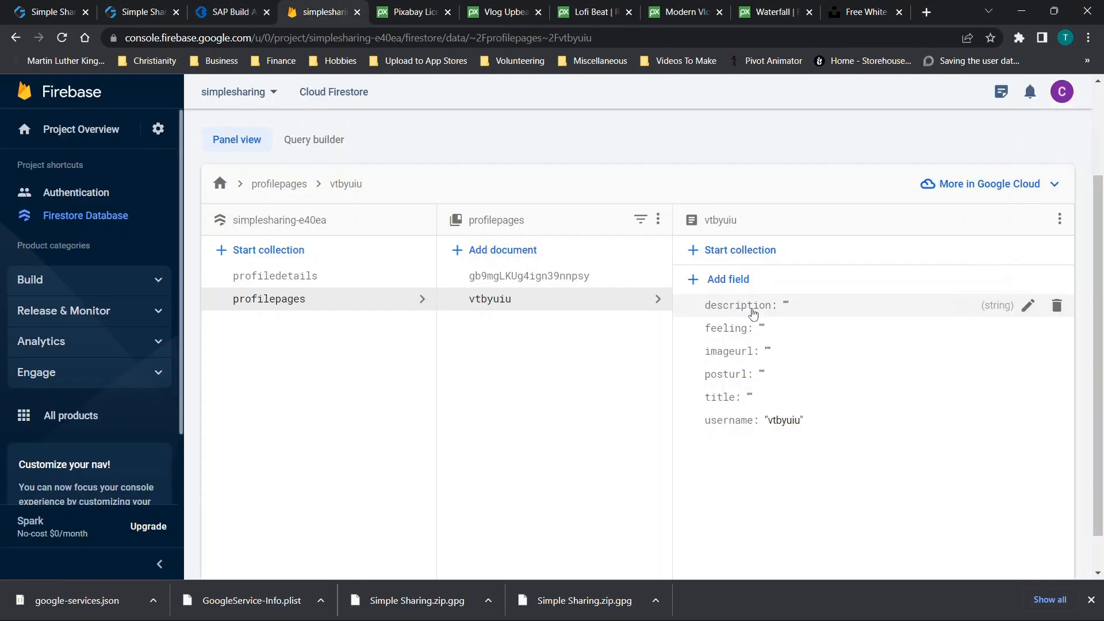
Inspect the profiledetails collection and the profilepages/vtbyuiu document in Firestore
{"action": "left_click", "coordinate": [311, 284]}
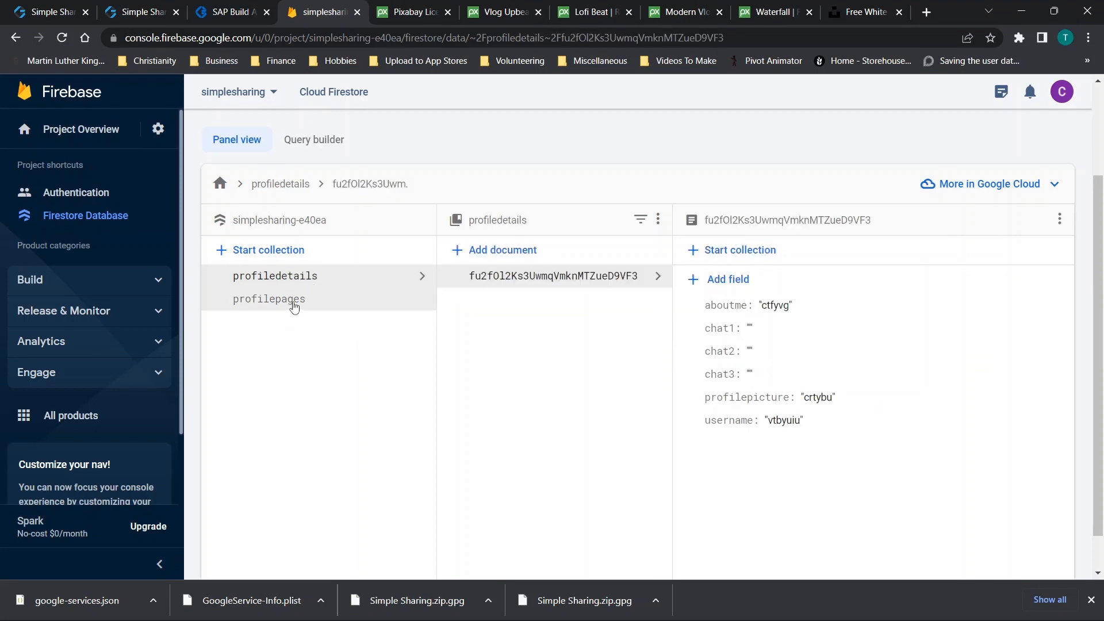
{"action": "left_click", "coordinate": [295, 308]}
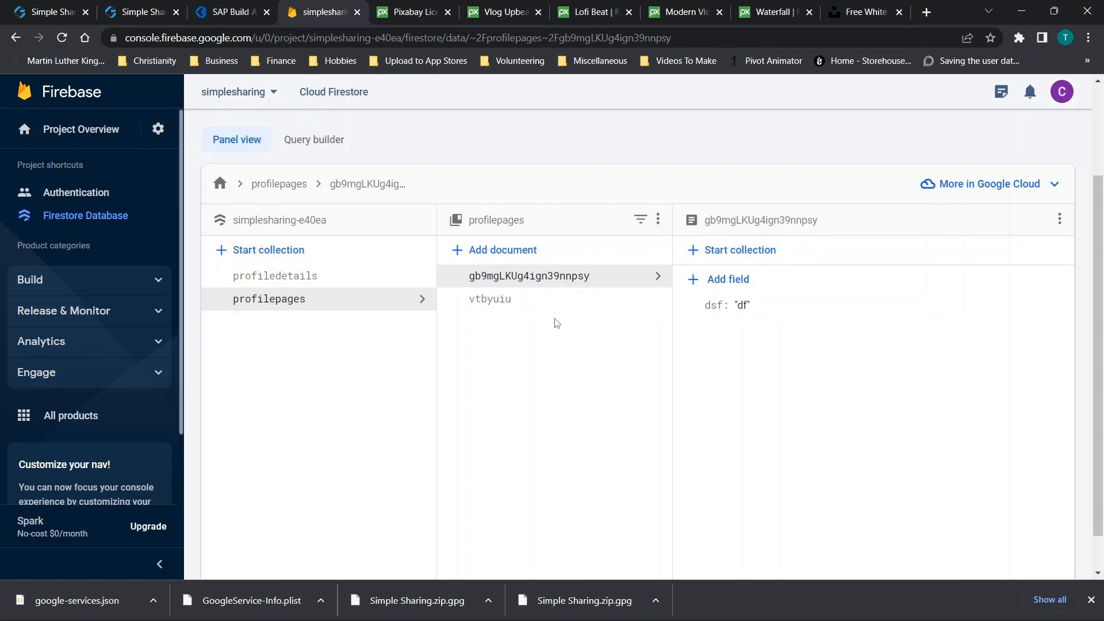
{"action": "left_click", "coordinate": [537, 305]}
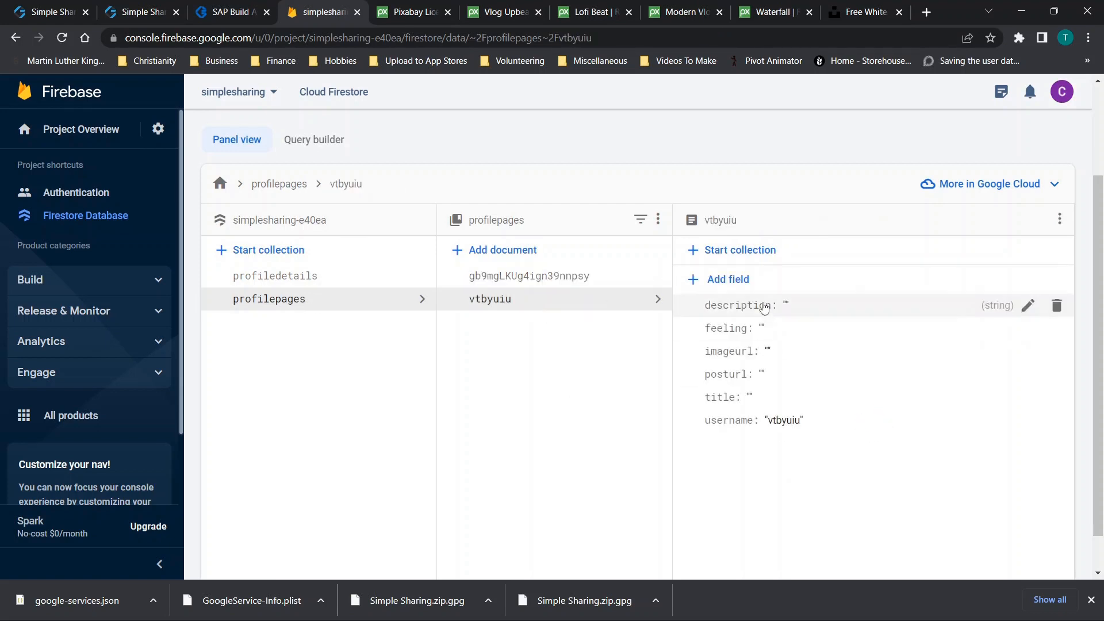
{"action": "left_click", "coordinate": [269, 277]}
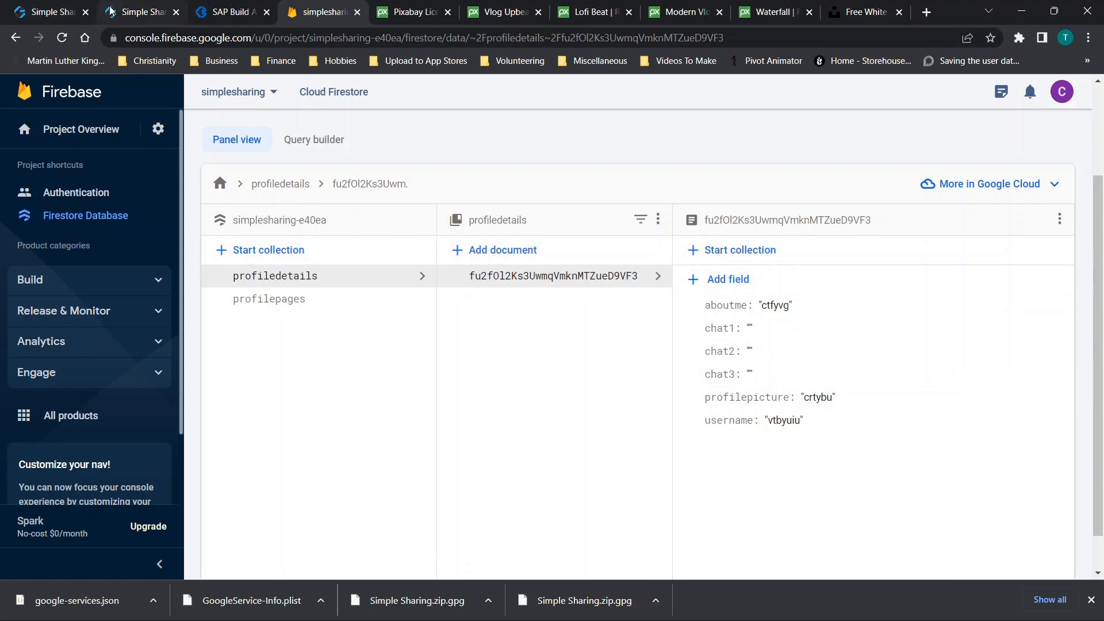
Return to the builder and lower the logic panel to reveal the Update and Sign Out buttons
{"action": "left_click", "coordinate": [131, 12]}
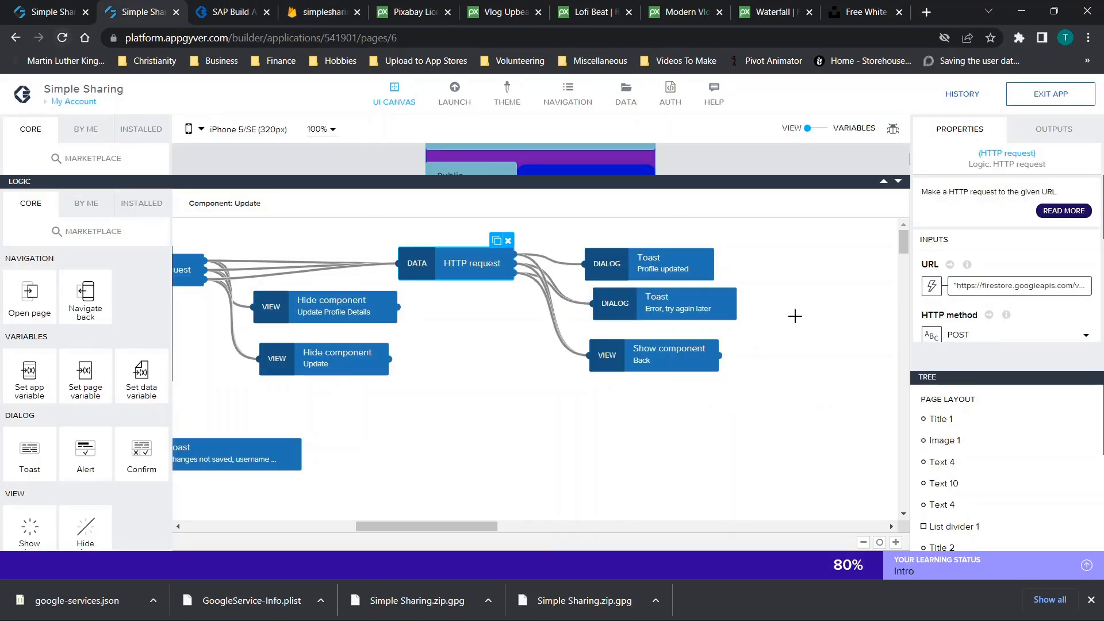
{"action": "left_click", "coordinate": [898, 182]}
{"action": "left_click", "coordinate": [898, 262]}
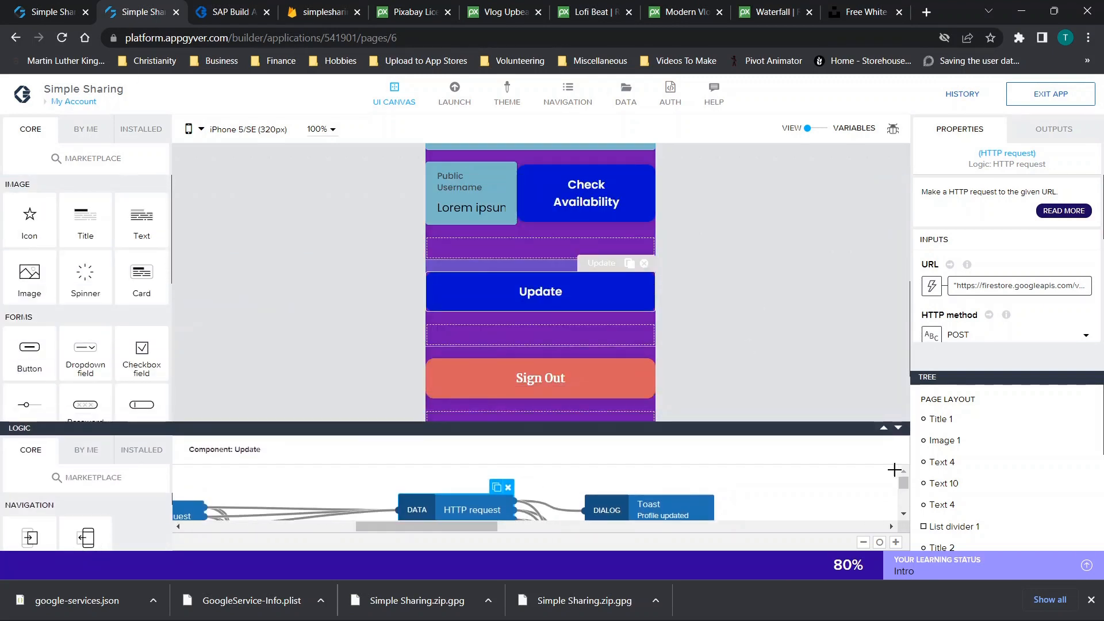
Collapse the logic editor, select the Public Username text in the preview, and open People
{"action": "left_click", "coordinate": [898, 427]}
{"action": "left_click", "coordinate": [227, 11]}
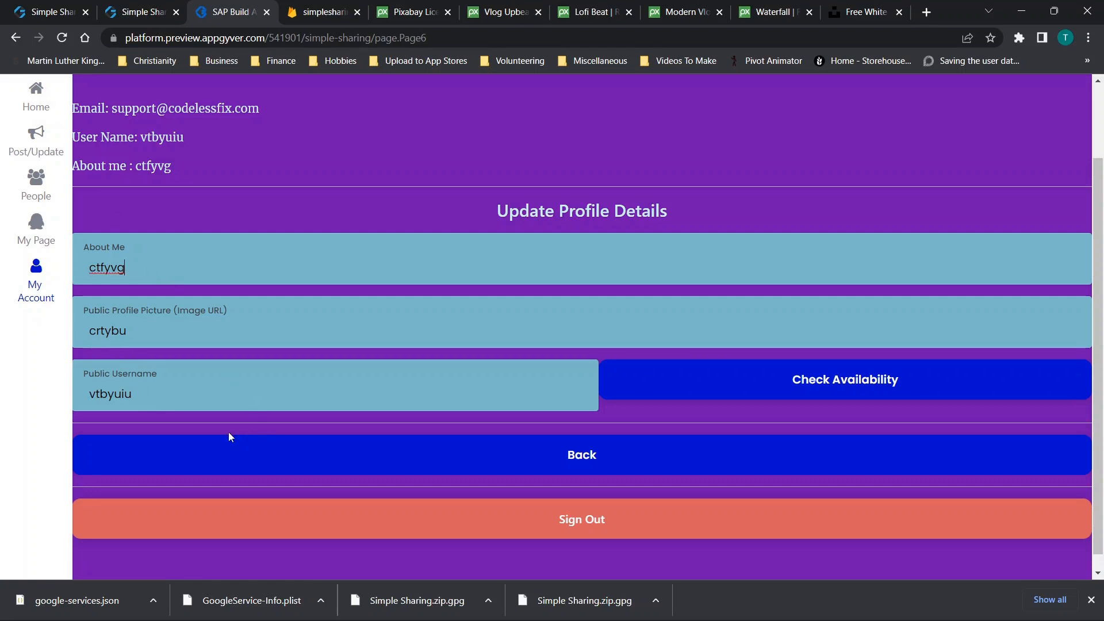
{"action": "left_click_drag", "start_coordinate": [199, 392], "coordinate": [84, 404]}
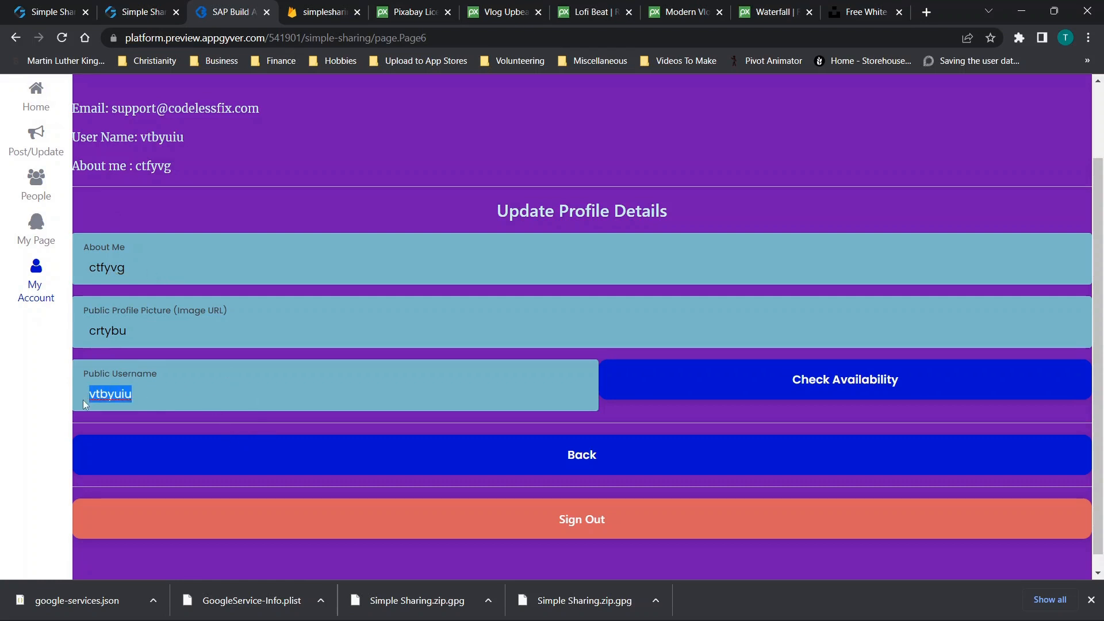
{"action": "left_click", "coordinate": [36, 182]}
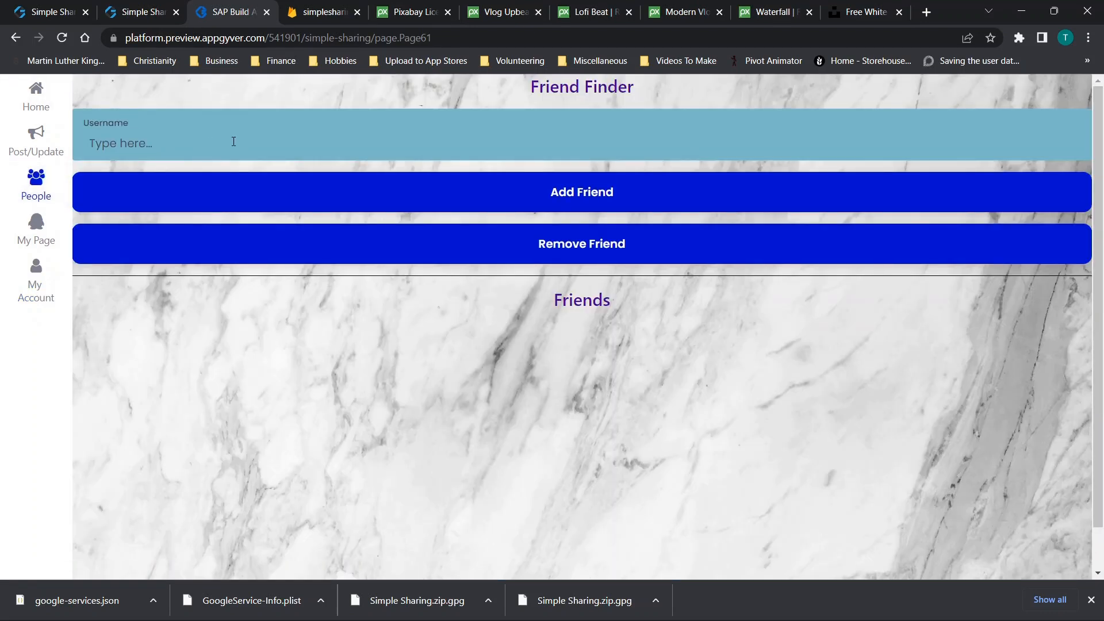
On the Make a Post page, publish posts 'crtgbyuhn' and 'vtbyun'
{"action": "left_click", "coordinate": [48, 154]}
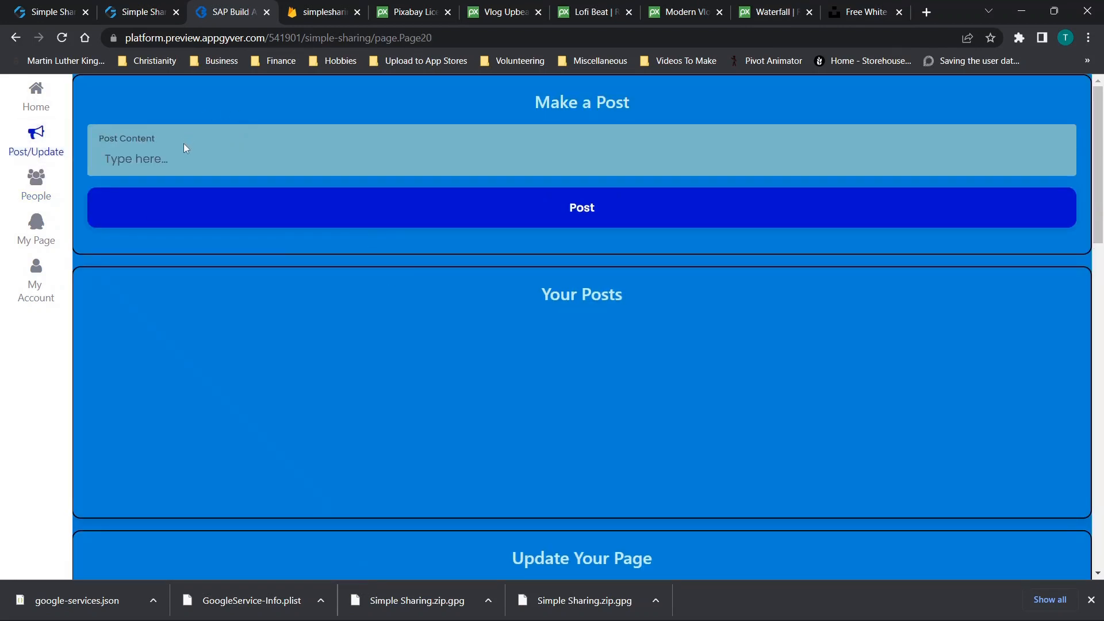
{"action": "type", "text": "crtgbyuhn"}
{"action": "left_click", "coordinate": [264, 222]}
{"action": "type", "text": "vtbyun"}
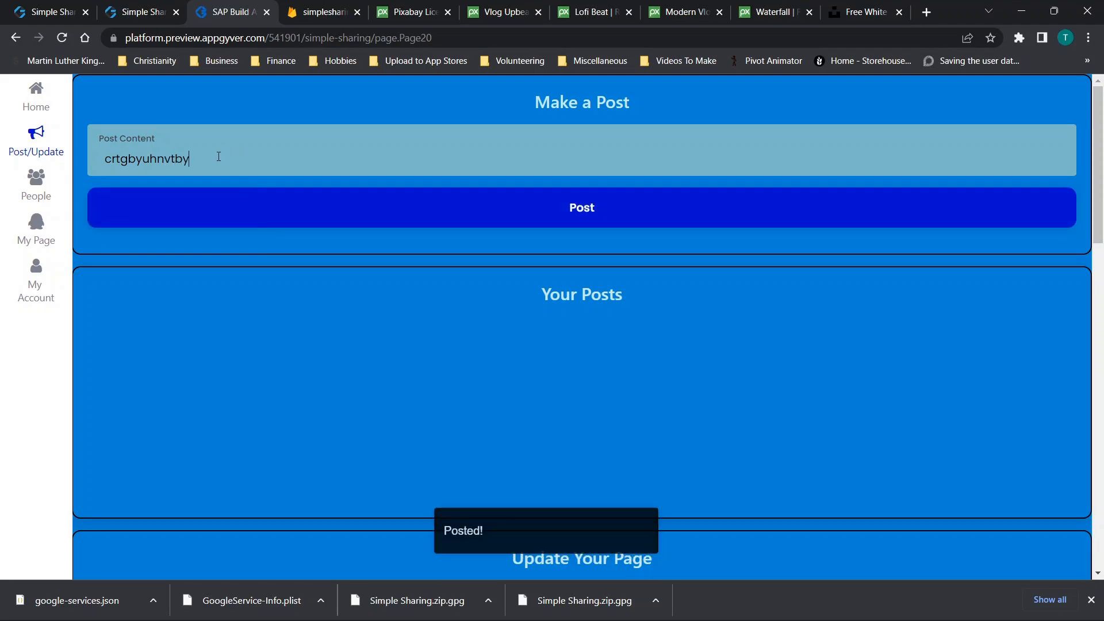
{"action": "left_click", "coordinate": [353, 222]}
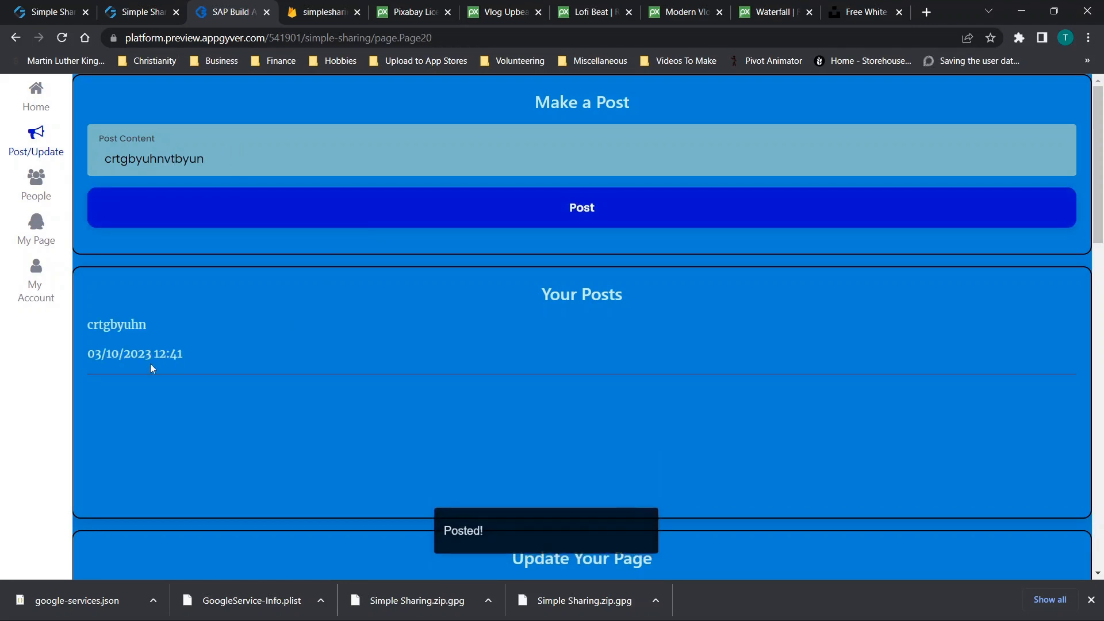
Fill the page form with Page Title 'title' and Page Description 'description'
{"action": "scroll", "coordinate": [151, 366], "scroll_direction": "down", "scroll_amount": 6}
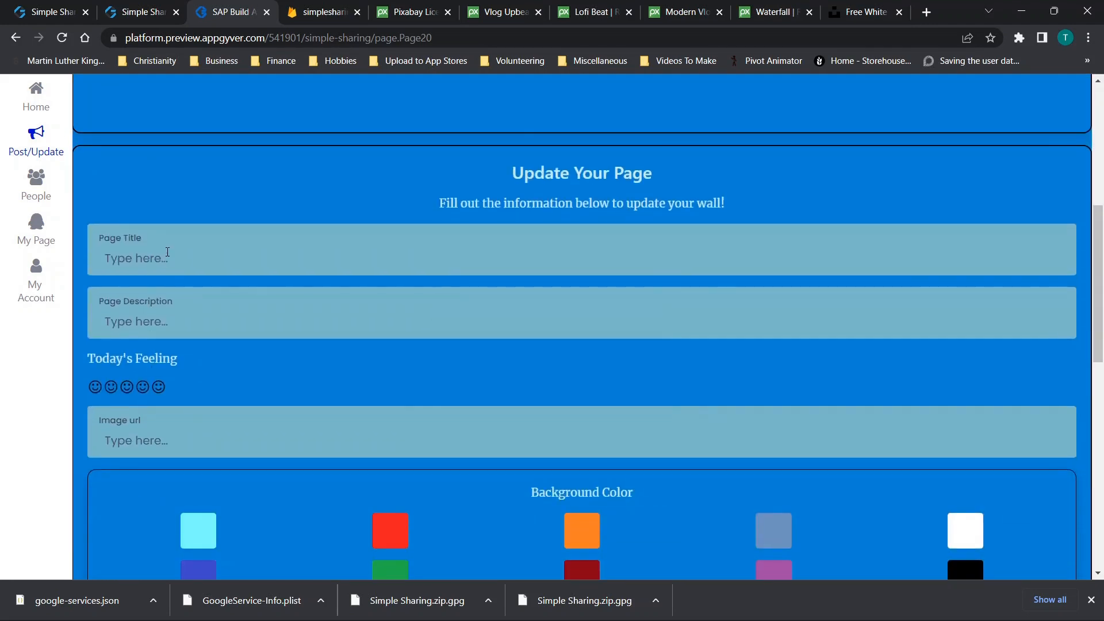
{"action": "type", "text": "title"}
{"action": "key", "text": "Tab"}
{"action": "type", "text": "desripot"}
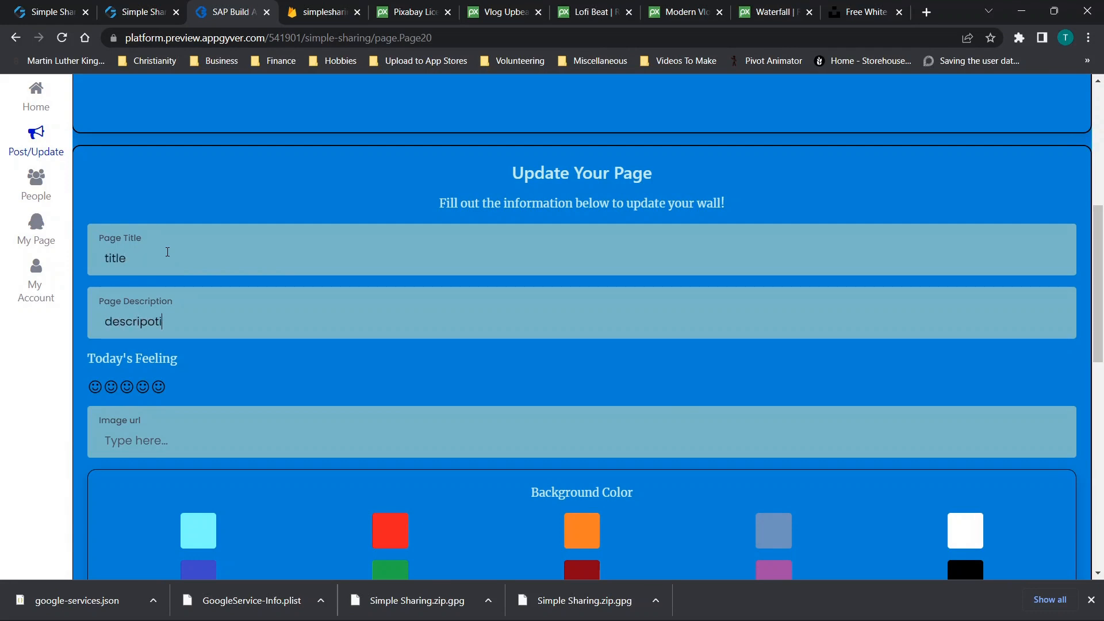
{"action": "type", "text": "ion"}
{"action": "key", "text": "ctrl+a"}
{"action": "type", "text": "d"}
{"action": "scroll", "coordinate": [164, 435], "scroll_direction": "down", "scroll_amount": 4}
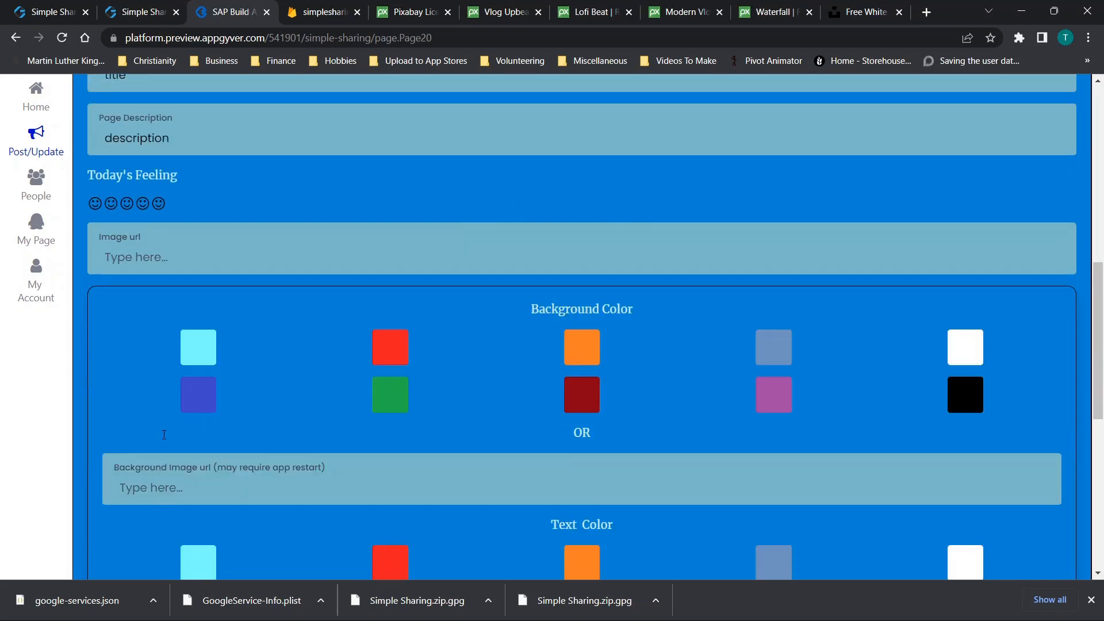
{"action": "left_click", "coordinate": [416, 14]}
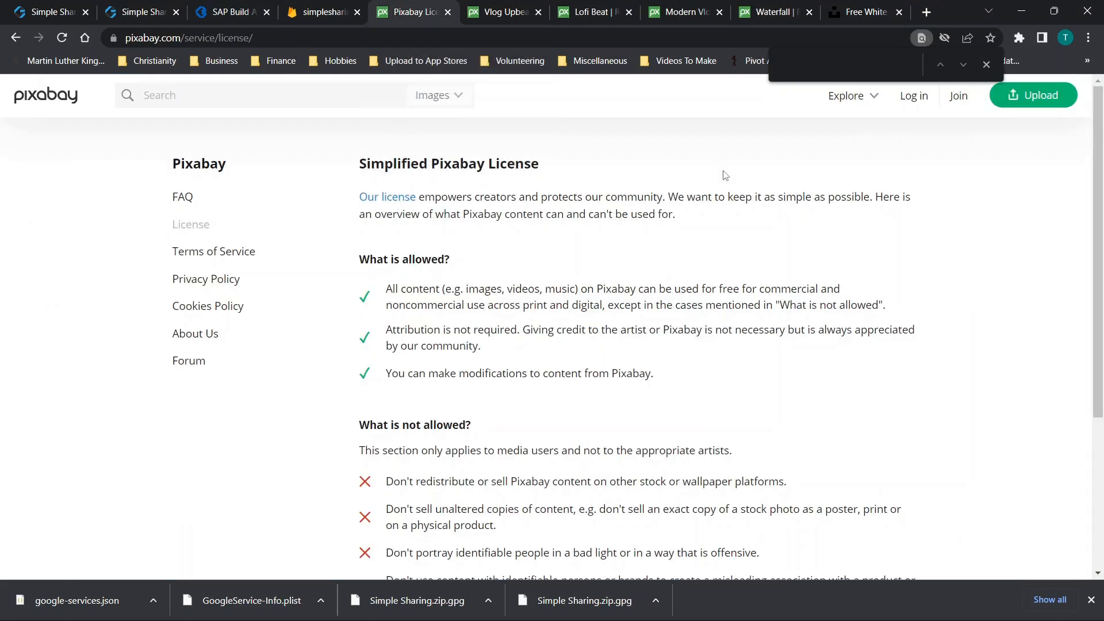
Search Pixabay for 'happy' images
{"action": "left_click", "coordinate": [986, 63]}
{"action": "scroll", "coordinate": [525, 326], "scroll_direction": "down", "scroll_amount": 1}
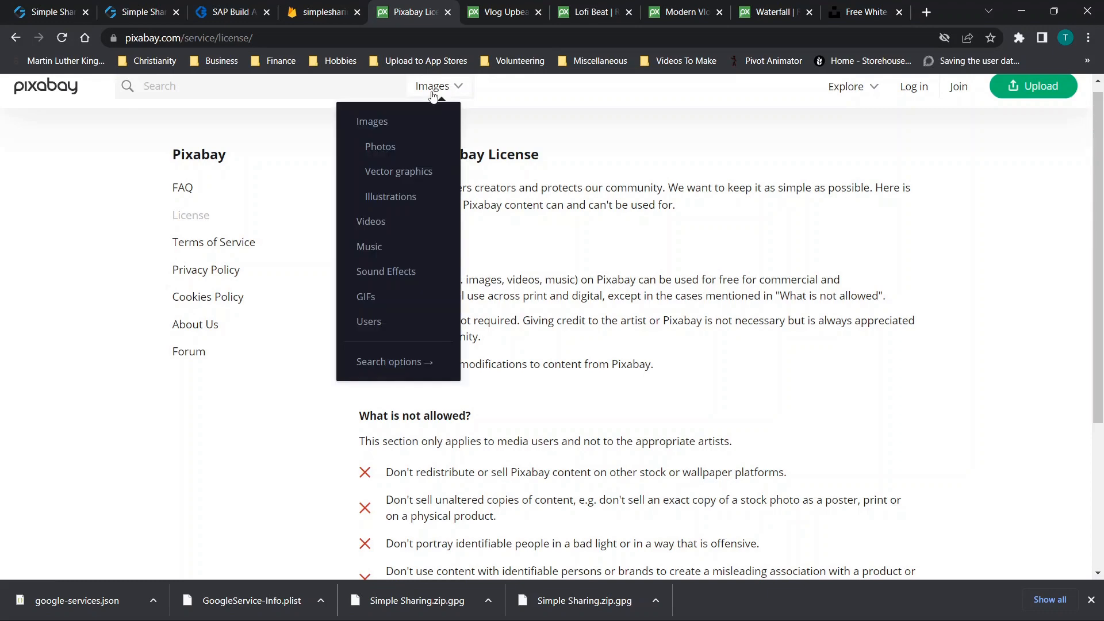
{"action": "left_click", "coordinate": [190, 82]}
{"action": "type", "text": "ha"}
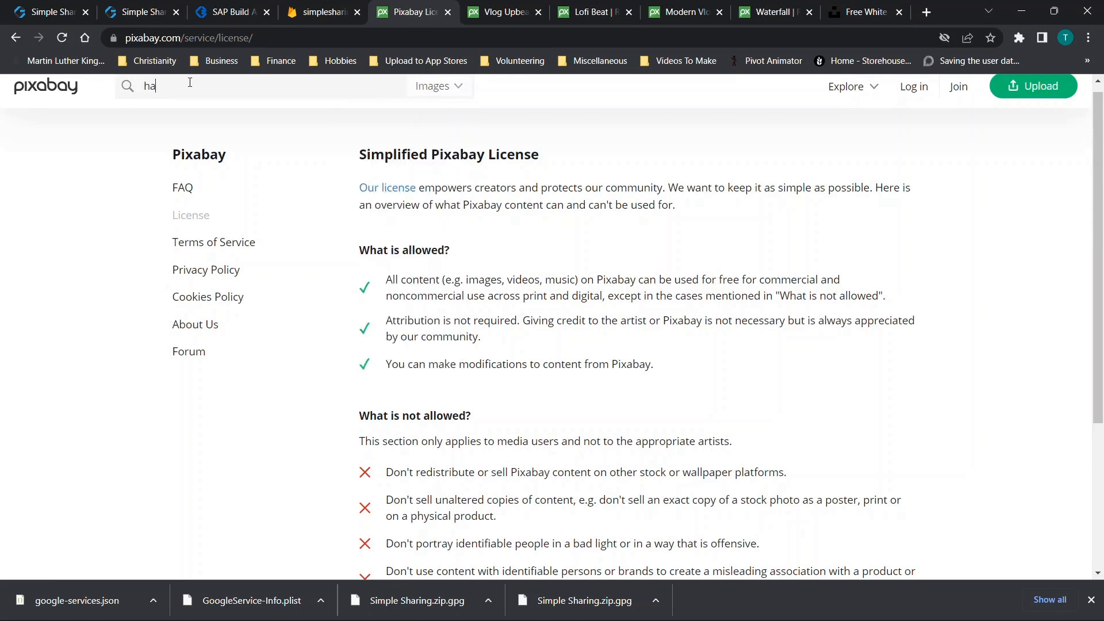
{"action": "key", "text": "Return"}
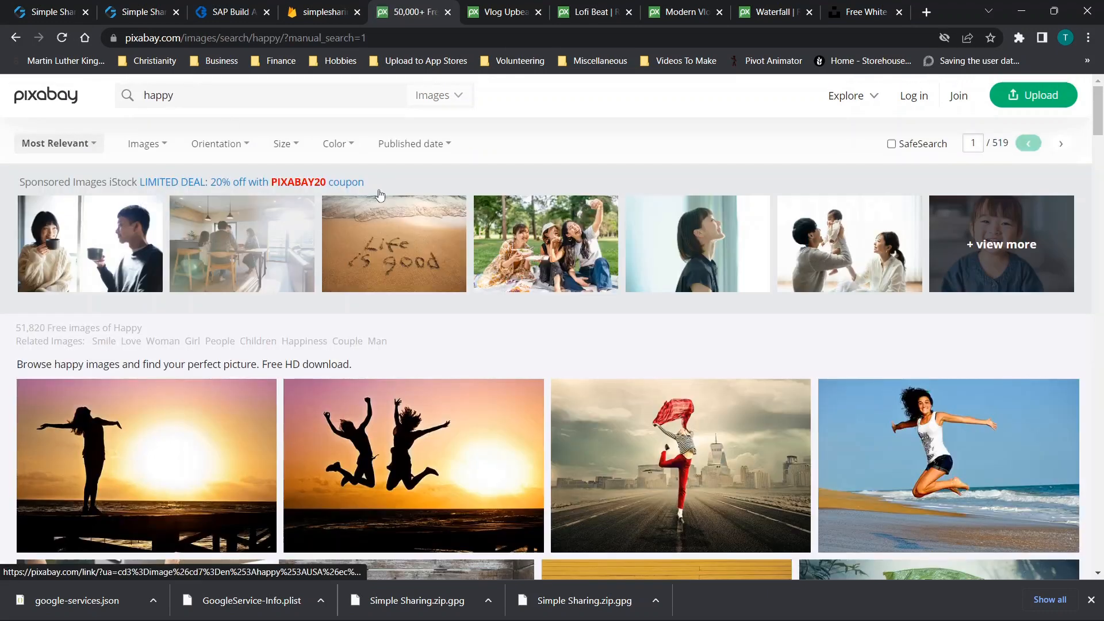
{"action": "scroll", "coordinate": [422, 195], "scroll_direction": "down", "scroll_amount": 2}
{"action": "scroll", "coordinate": [423, 196], "scroll_direction": "down", "scroll_amount": 5}
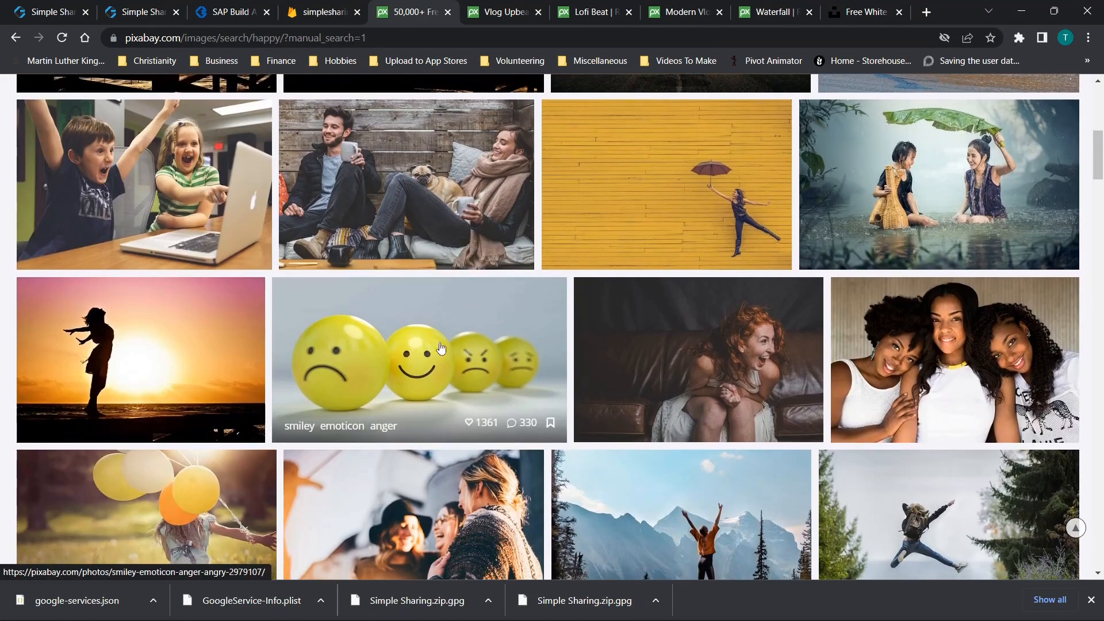
Copy the smiley emoticon photo's image address and return to the app preview
{"action": "left_click", "coordinate": [452, 357]}
{"action": "right_click", "coordinate": [391, 315]}
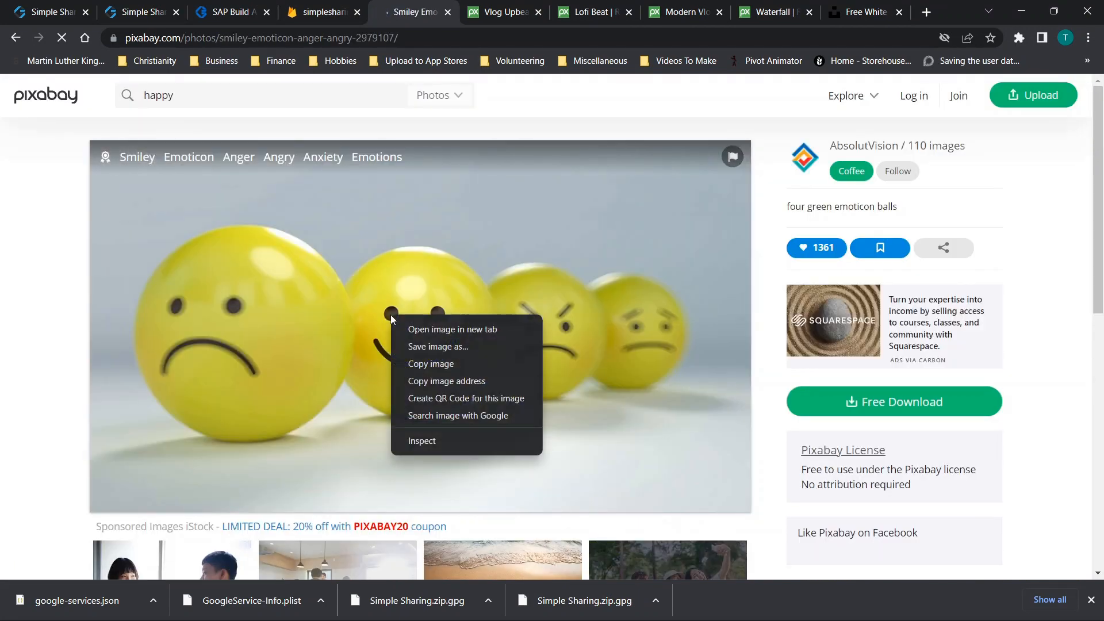
{"action": "left_click", "coordinate": [412, 383]}
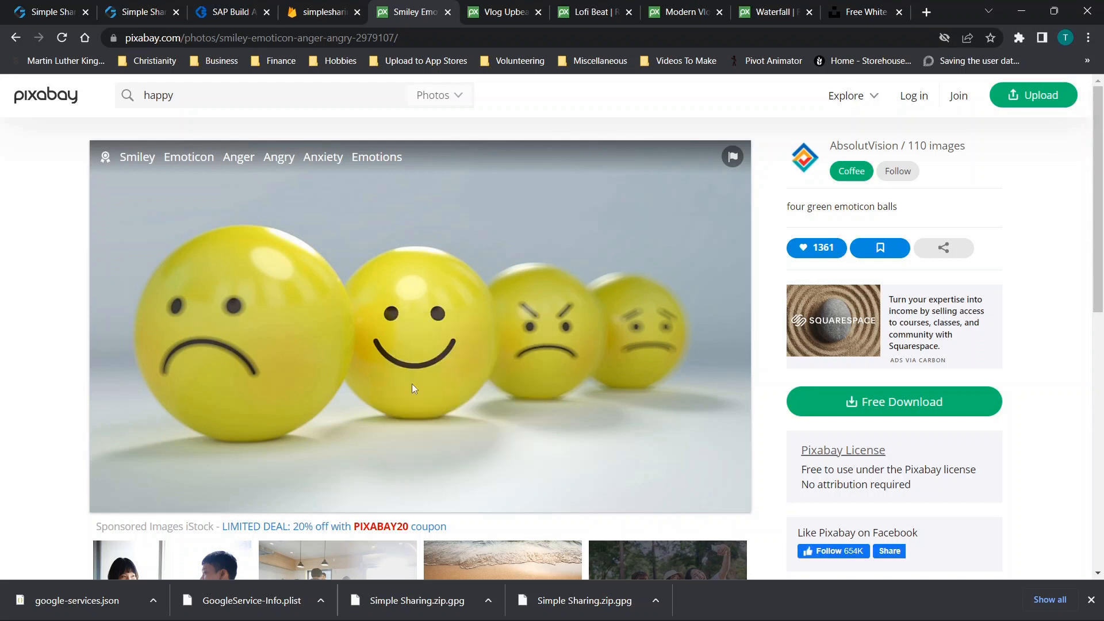
{"action": "left_click", "coordinate": [225, 7]}
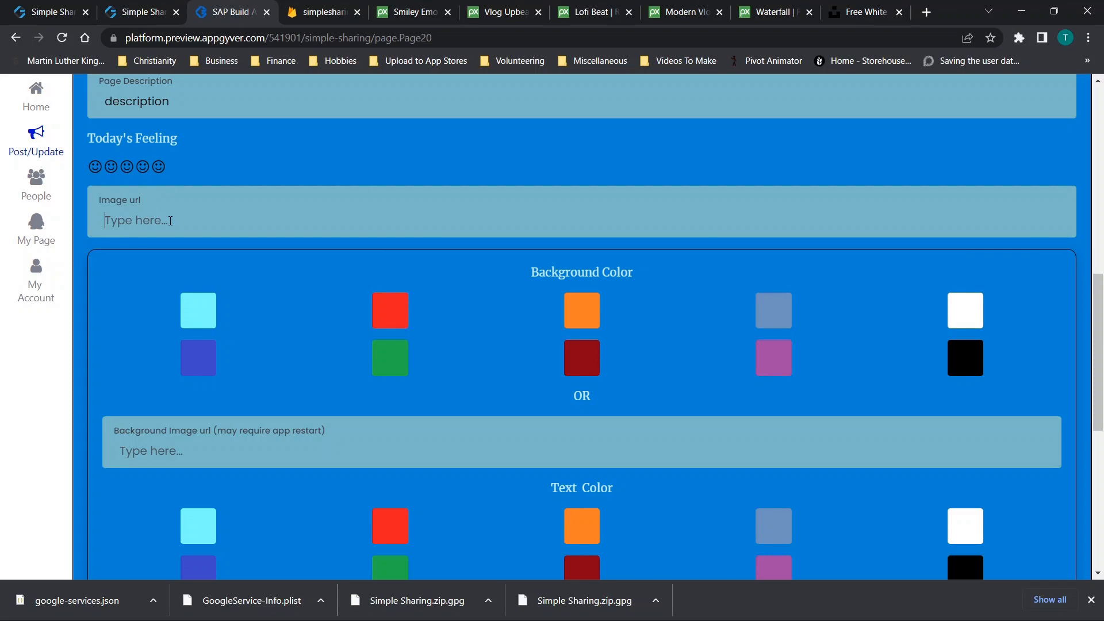
Paste the smiley photo's address into the Image url field
{"action": "key", "text": "ctrl+v"}
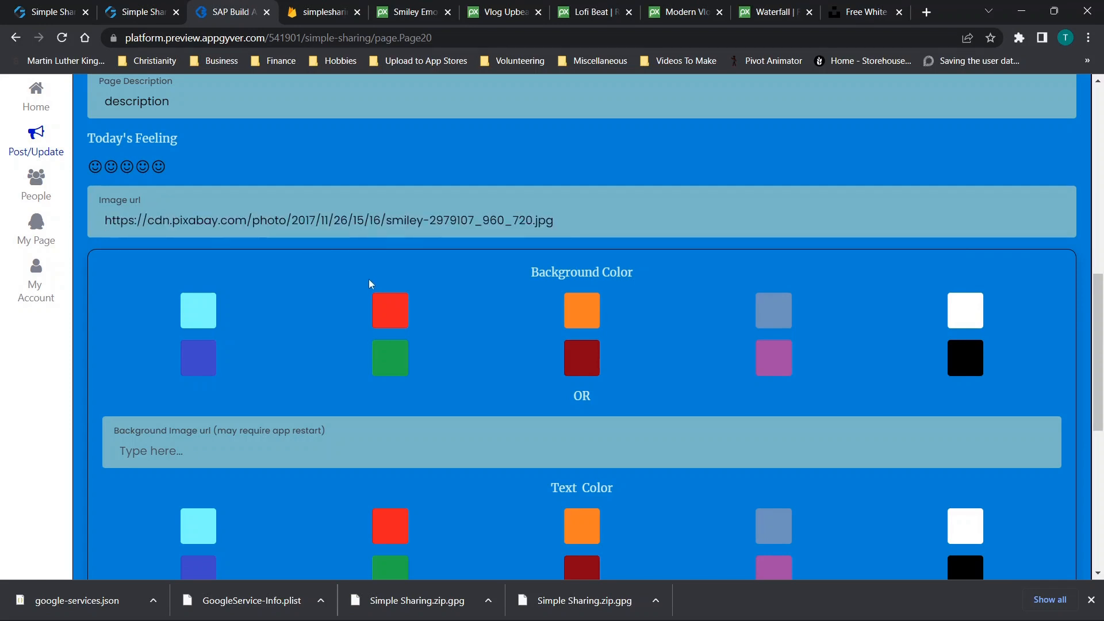
{"action": "scroll", "coordinate": [374, 311], "scroll_direction": "down", "scroll_amount": 3}
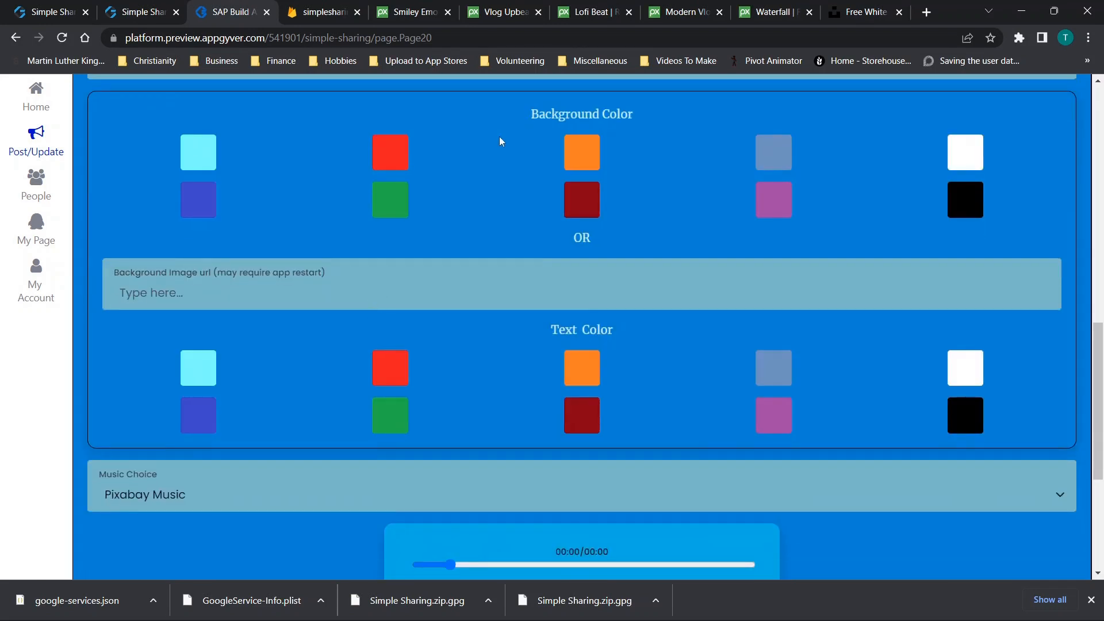
{"action": "scroll", "coordinate": [286, 279], "scroll_direction": "up", "scroll_amount": 4}
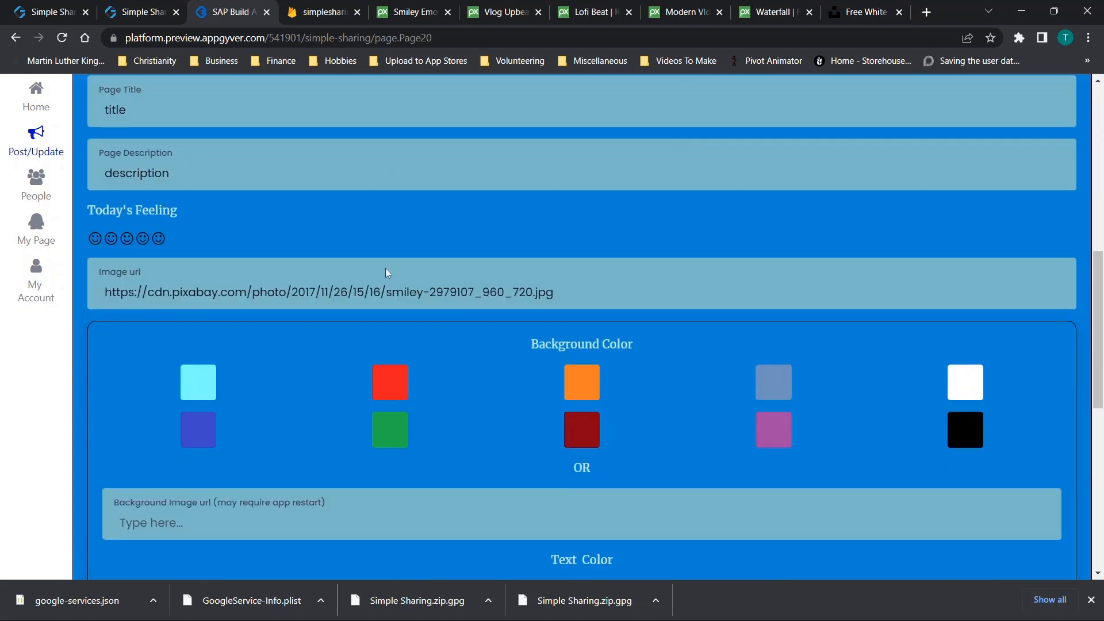
{"action": "scroll", "coordinate": [374, 279], "scroll_direction": "down", "scroll_amount": 2}
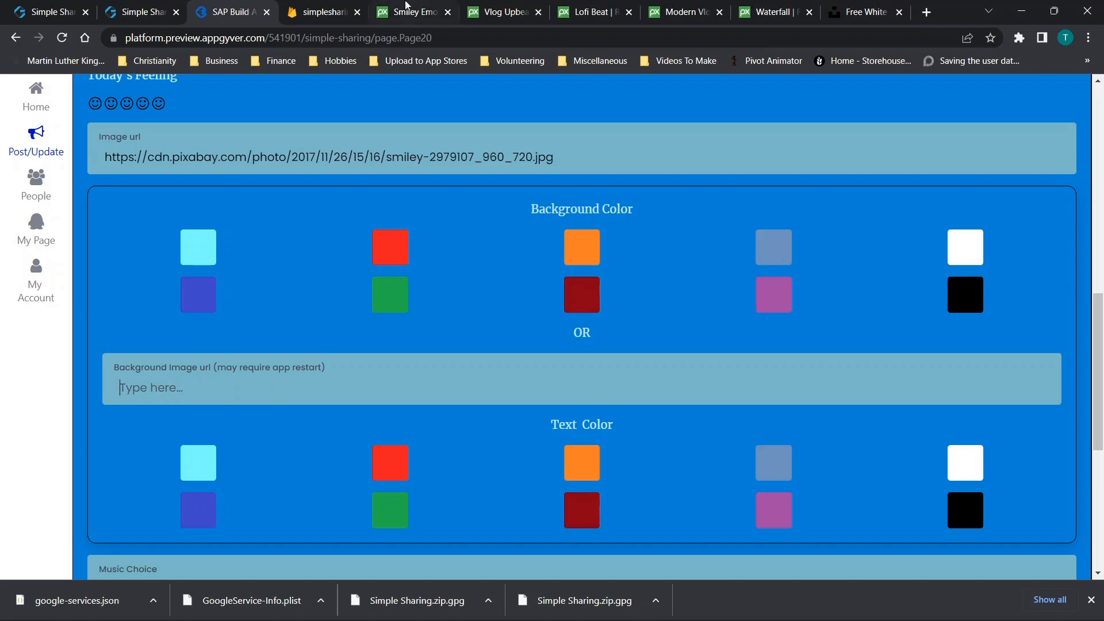
From the 'happy' results, copy the flower-branch illustration's image address, then return to the builder
{"action": "left_click", "coordinate": [317, 10]}
{"action": "left_click", "coordinate": [406, 11]}
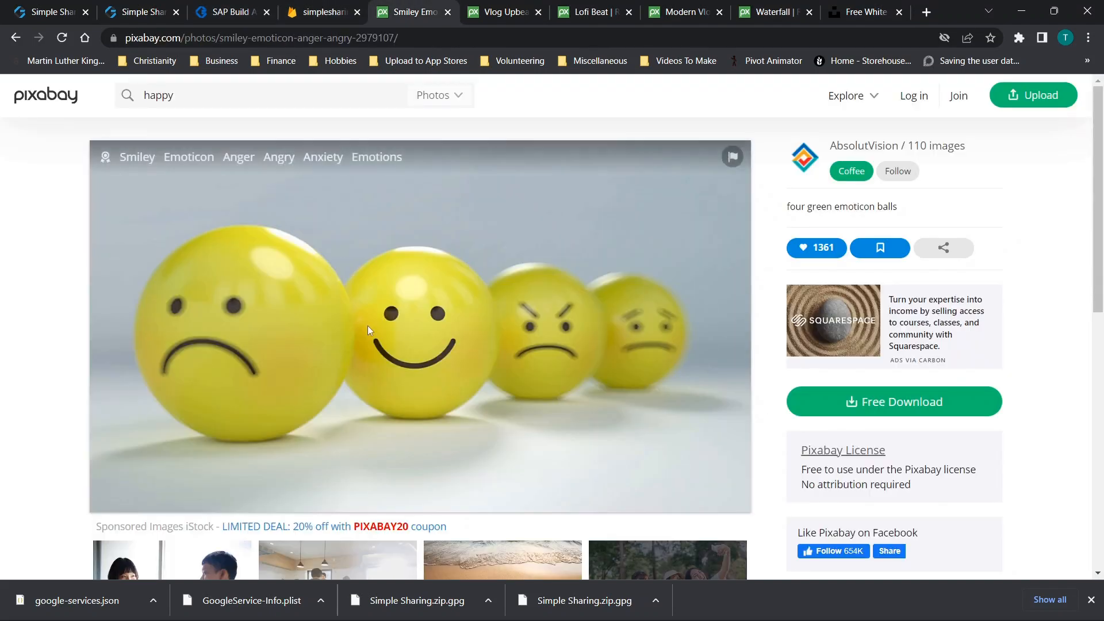
{"action": "scroll", "coordinate": [283, 357], "scroll_direction": "down", "scroll_amount": 2}
{"action": "scroll", "coordinate": [283, 356], "scroll_direction": "up", "scroll_amount": 2}
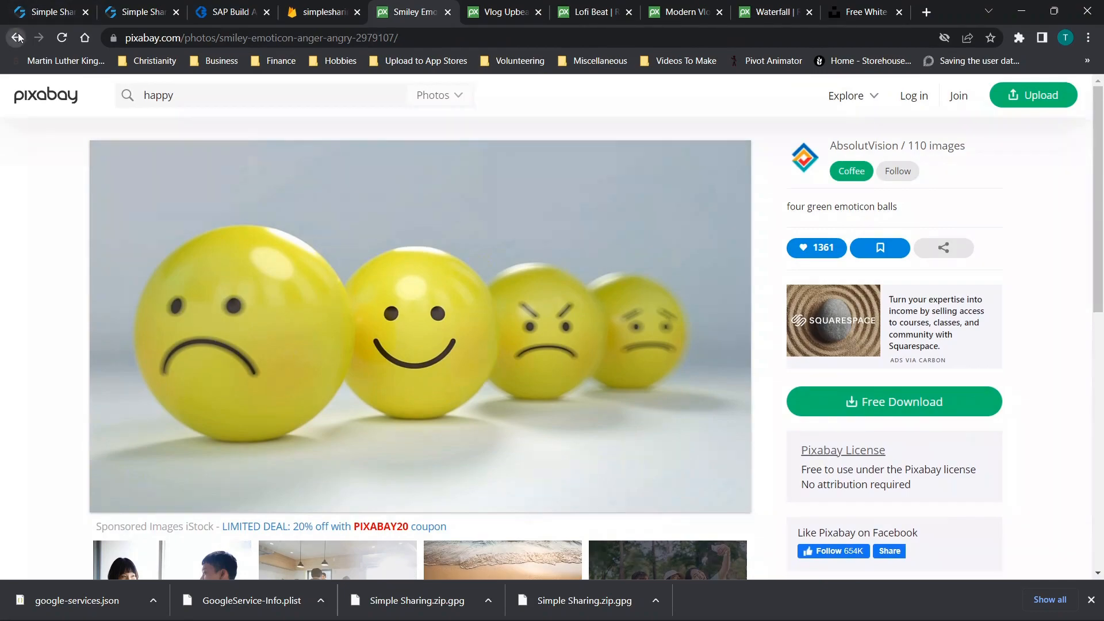
{"action": "left_click", "coordinate": [17, 38]}
{"action": "scroll", "coordinate": [488, 313], "scroll_direction": "down", "scroll_amount": 8}
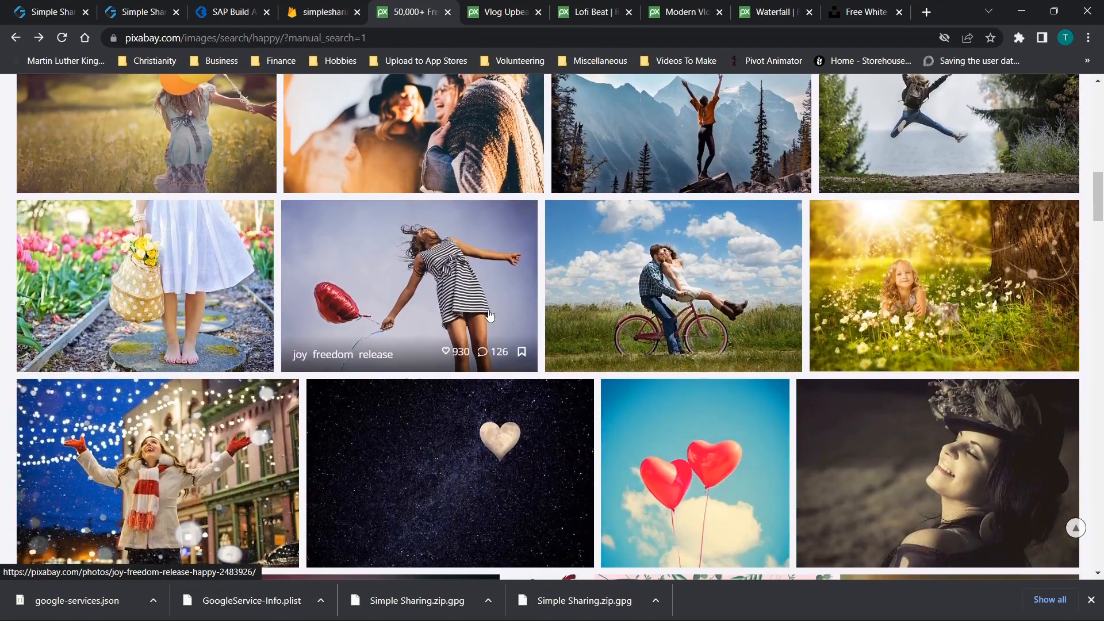
{"action": "scroll", "coordinate": [488, 315], "scroll_direction": "down", "scroll_amount": 3}
{"action": "scroll", "coordinate": [477, 313], "scroll_direction": "down", "scroll_amount": 6}
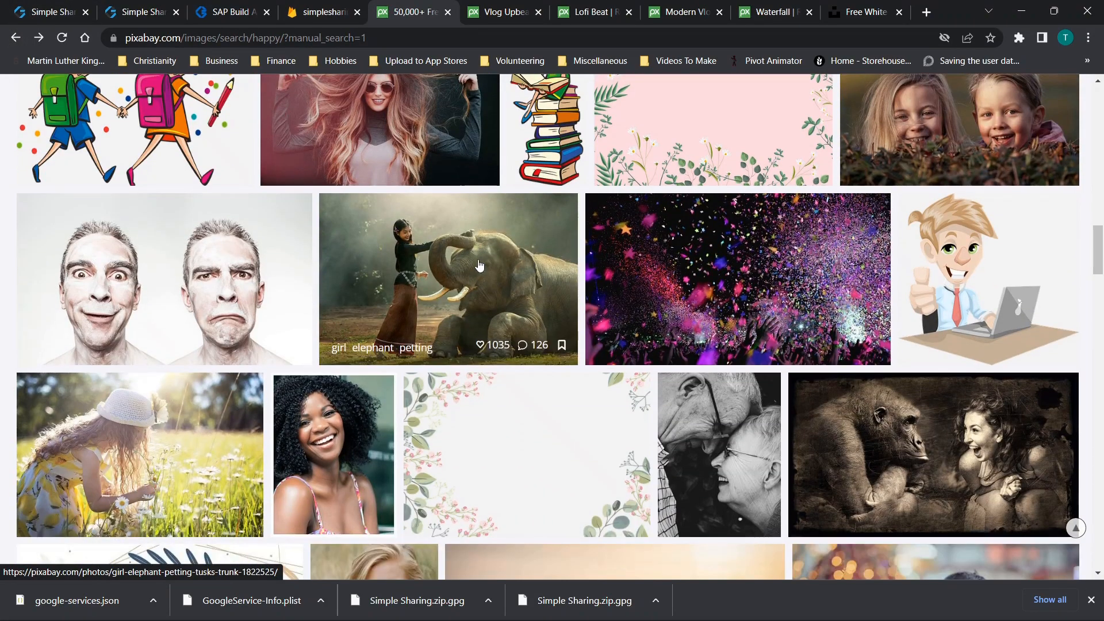
{"action": "scroll", "coordinate": [477, 264], "scroll_direction": "down", "scroll_amount": 9}
{"action": "scroll", "coordinate": [475, 264], "scroll_direction": "up", "scroll_amount": 6}
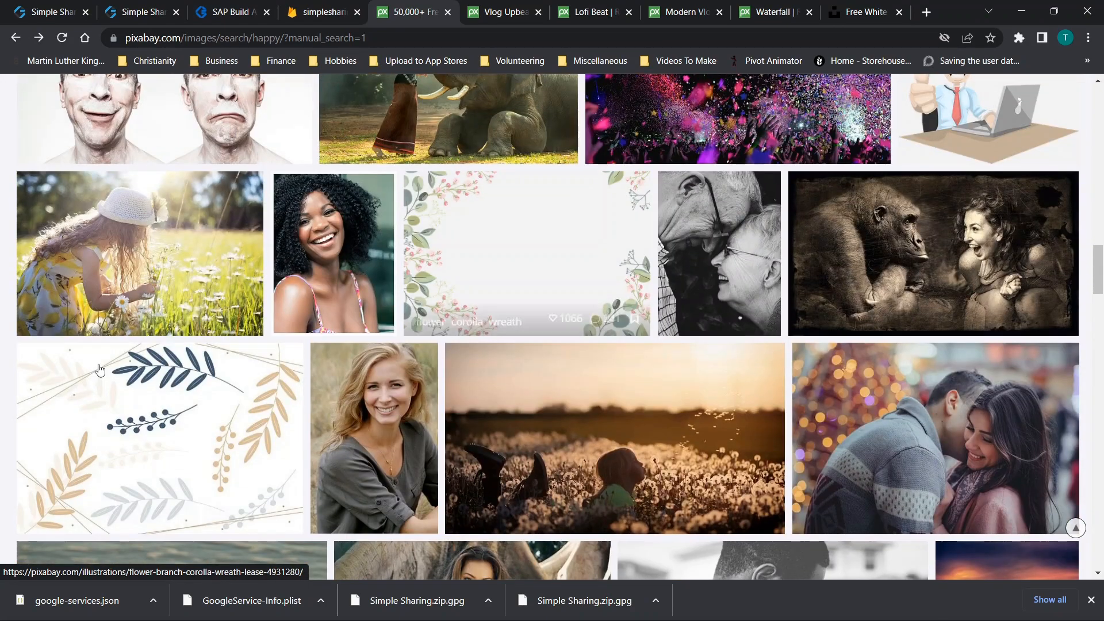
{"action": "left_click", "coordinate": [99, 374]}
{"action": "right_click", "coordinate": [463, 215]}
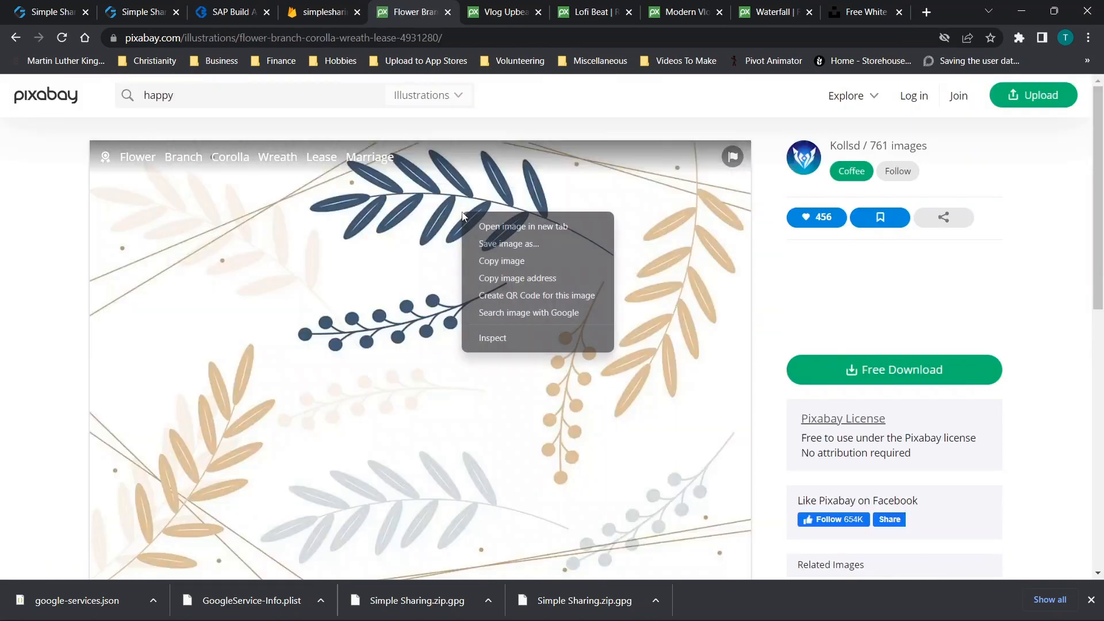
{"action": "left_click", "coordinate": [482, 281]}
{"action": "left_click", "coordinate": [138, 5]}
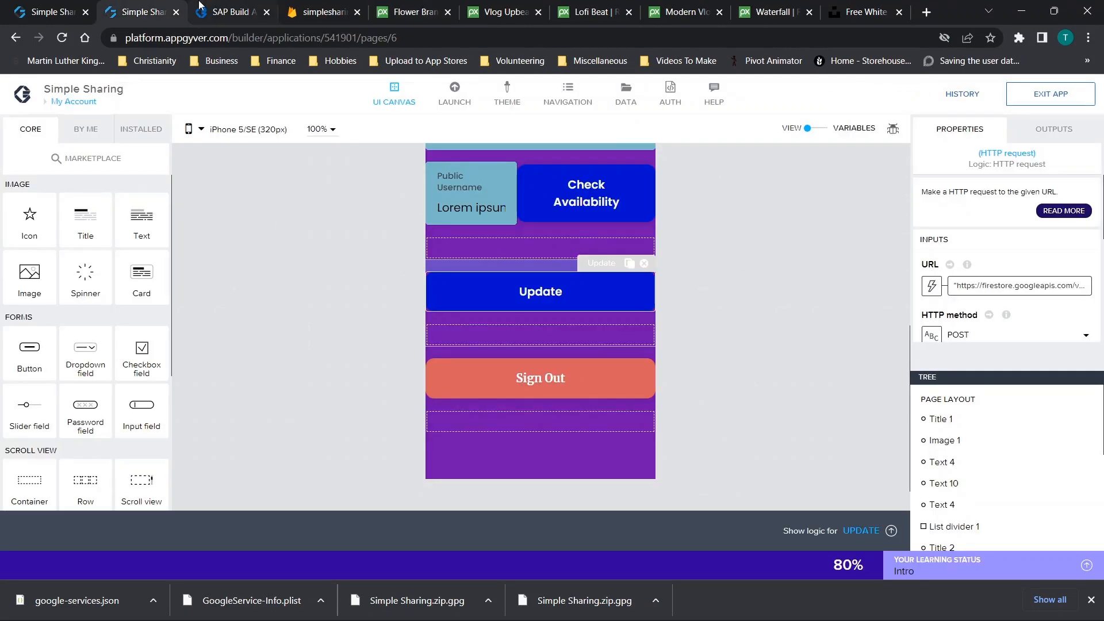
Paste the flower illustration image address into the Background Image url field
{"action": "left_click", "coordinate": [221, 12]}
{"action": "left_click", "coordinate": [190, 373]}
{"action": "key", "text": "ctrl+v"}
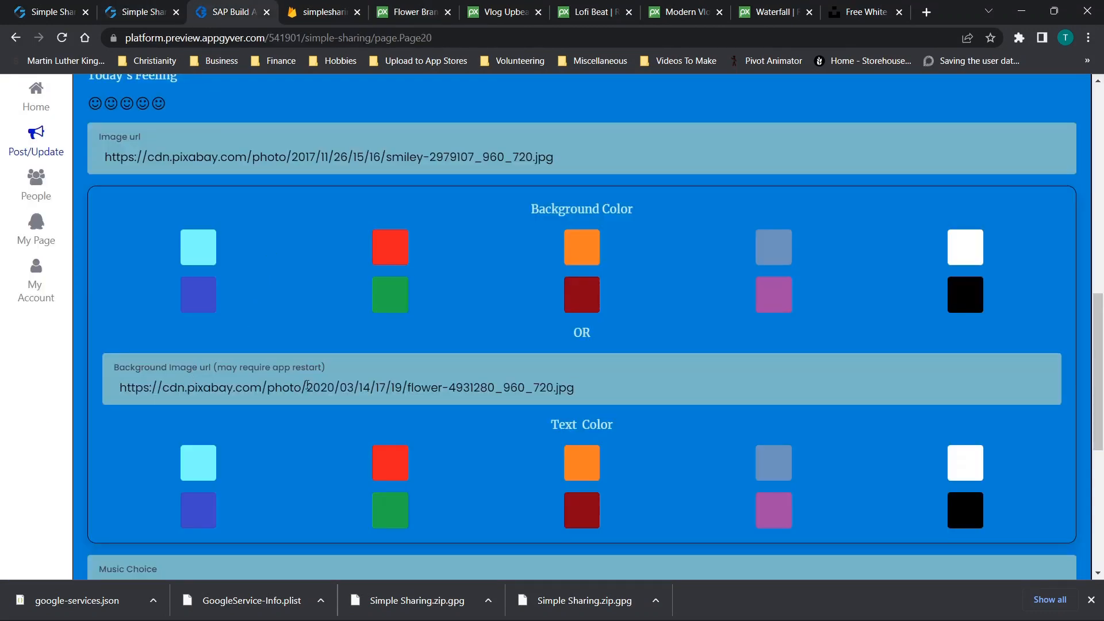
{"action": "scroll", "coordinate": [508, 362], "scroll_direction": "down", "scroll_amount": 1}
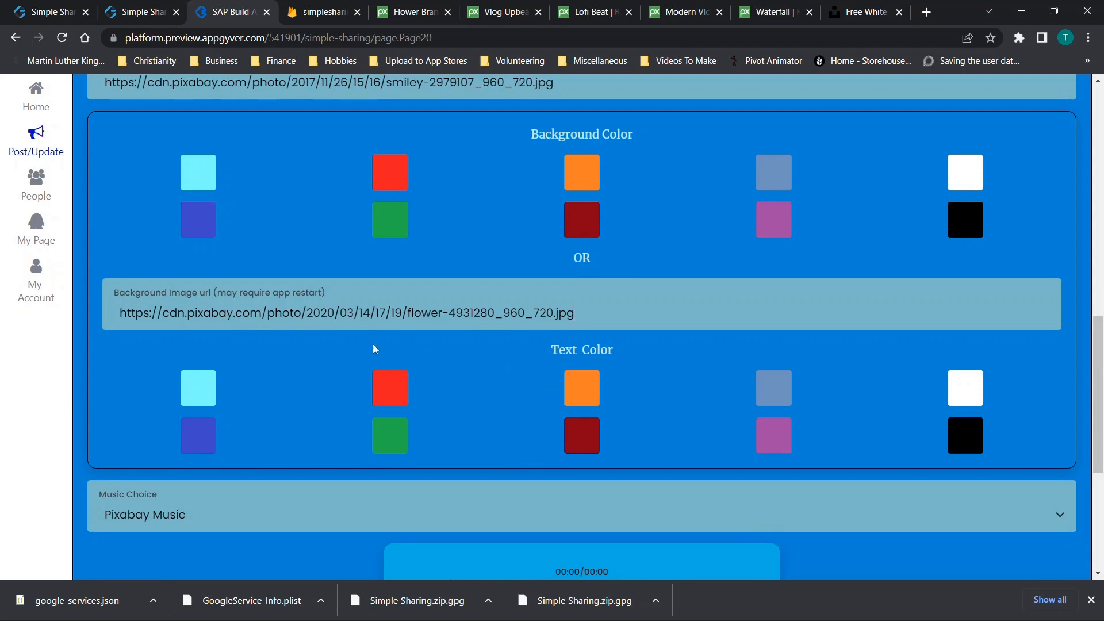
Pick Modern Vlog by PenguinMusic as page music, submit the update, and view My Page
{"action": "scroll", "coordinate": [592, 387], "scroll_direction": "down", "scroll_amount": 3}
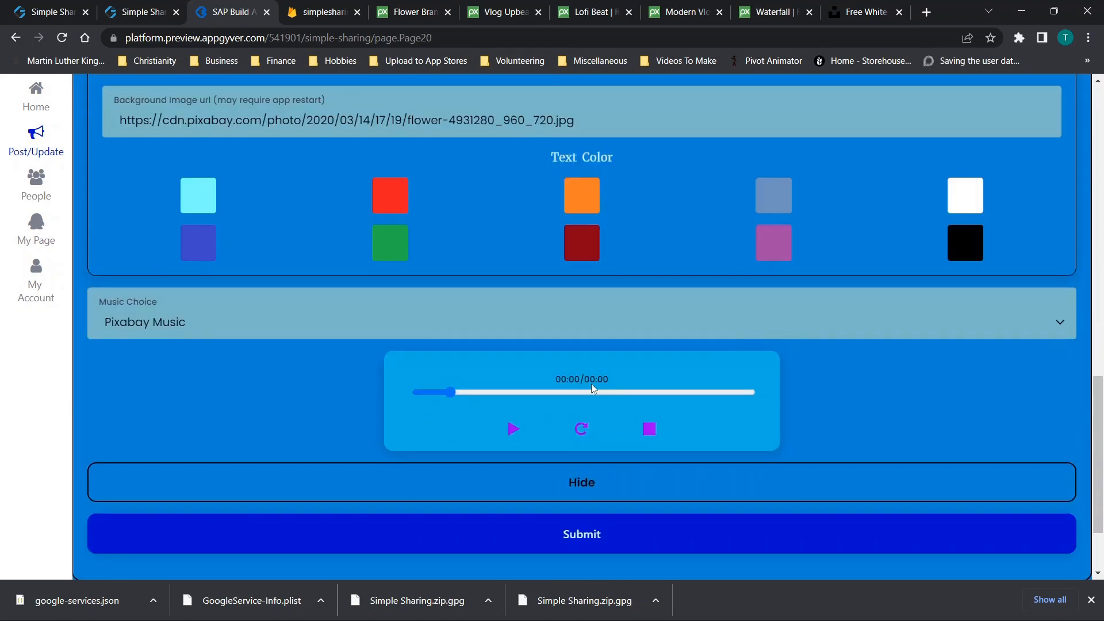
{"action": "left_click", "coordinate": [177, 323]}
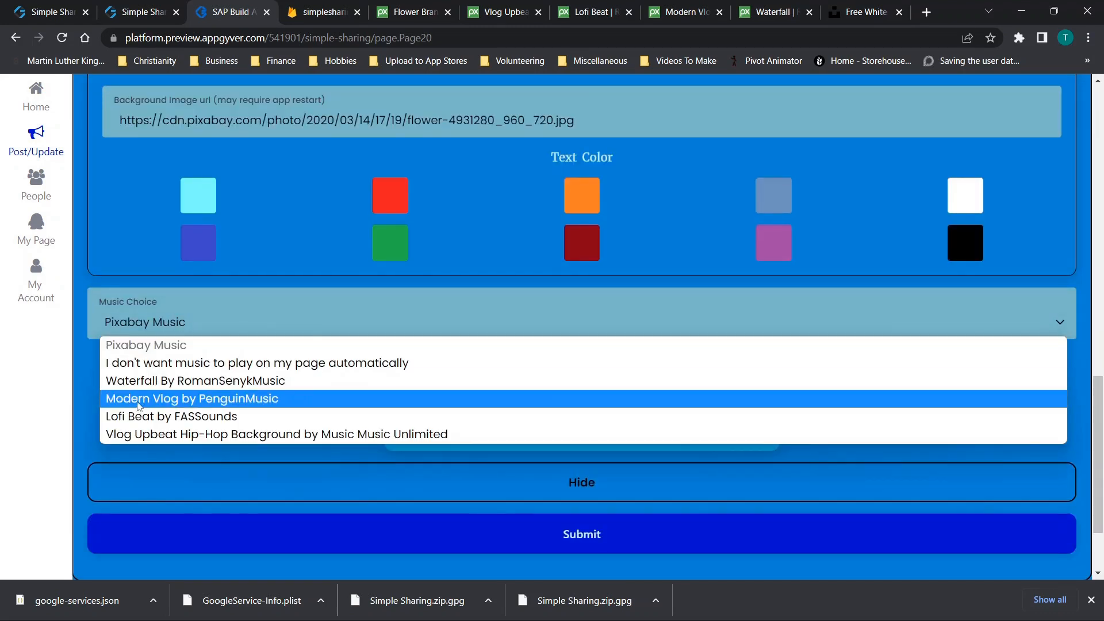
{"action": "left_click", "coordinate": [138, 400]}
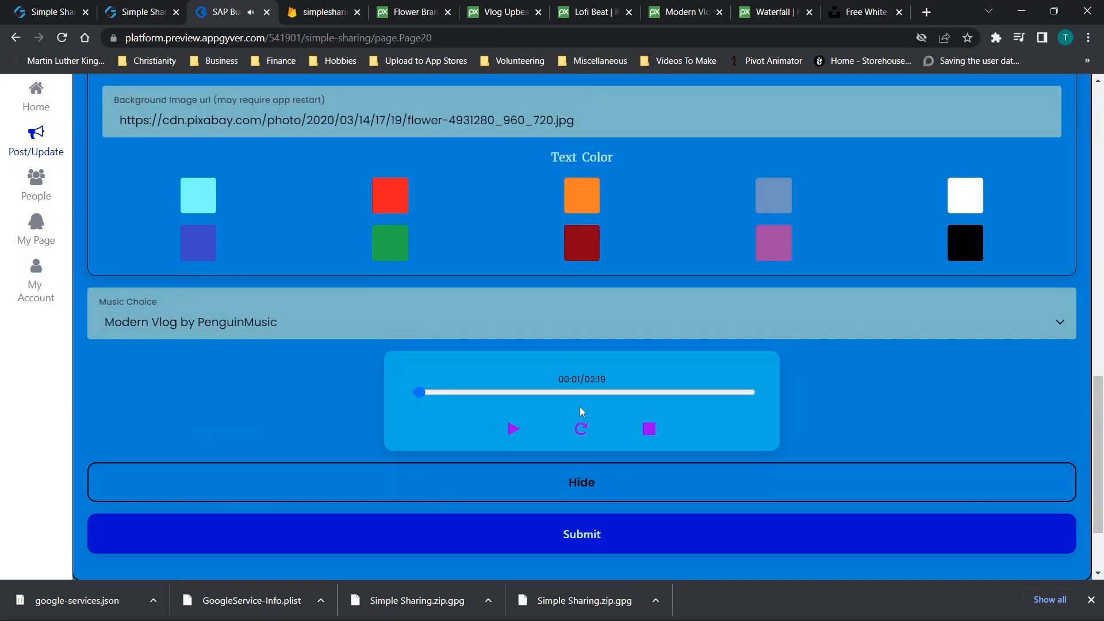
{"action": "left_click", "coordinate": [650, 430]}
{"action": "left_click", "coordinate": [540, 540]}
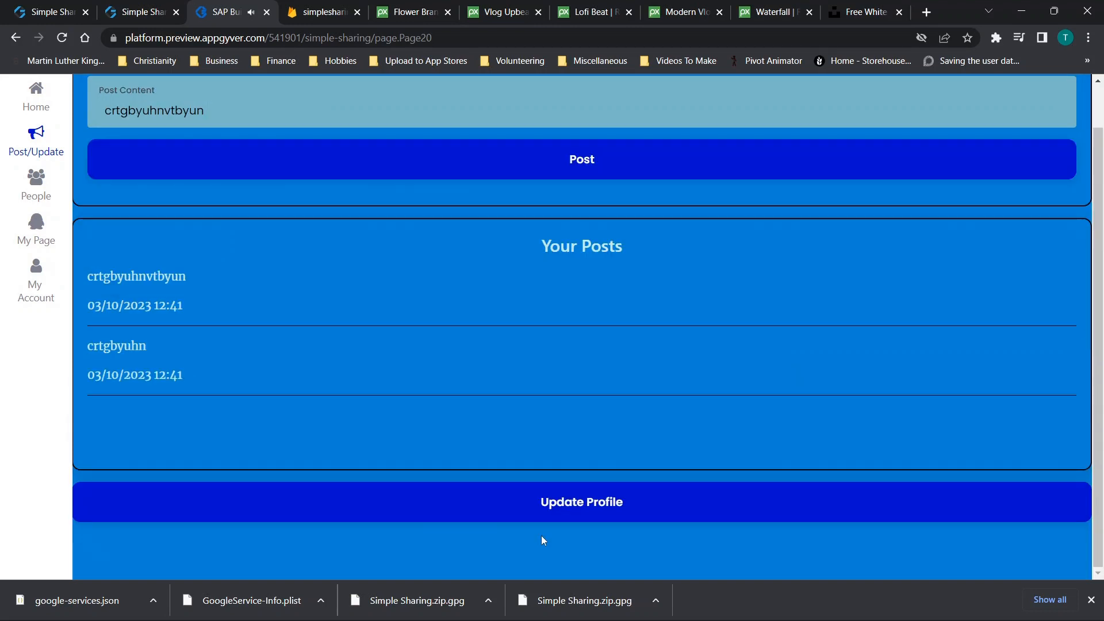
{"action": "left_click", "coordinate": [32, 244]}
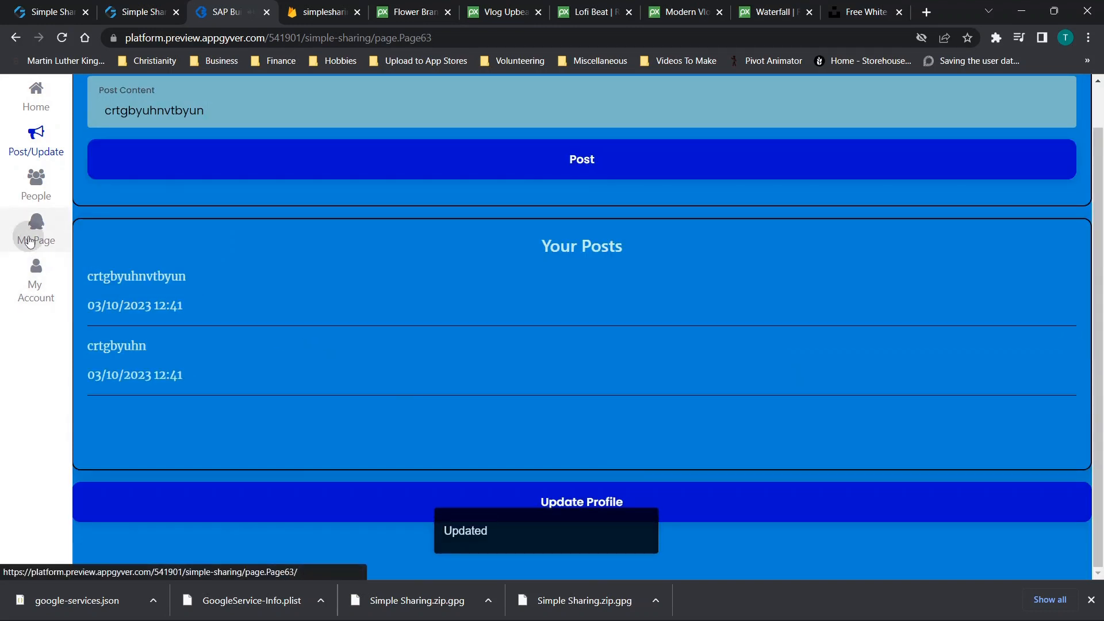
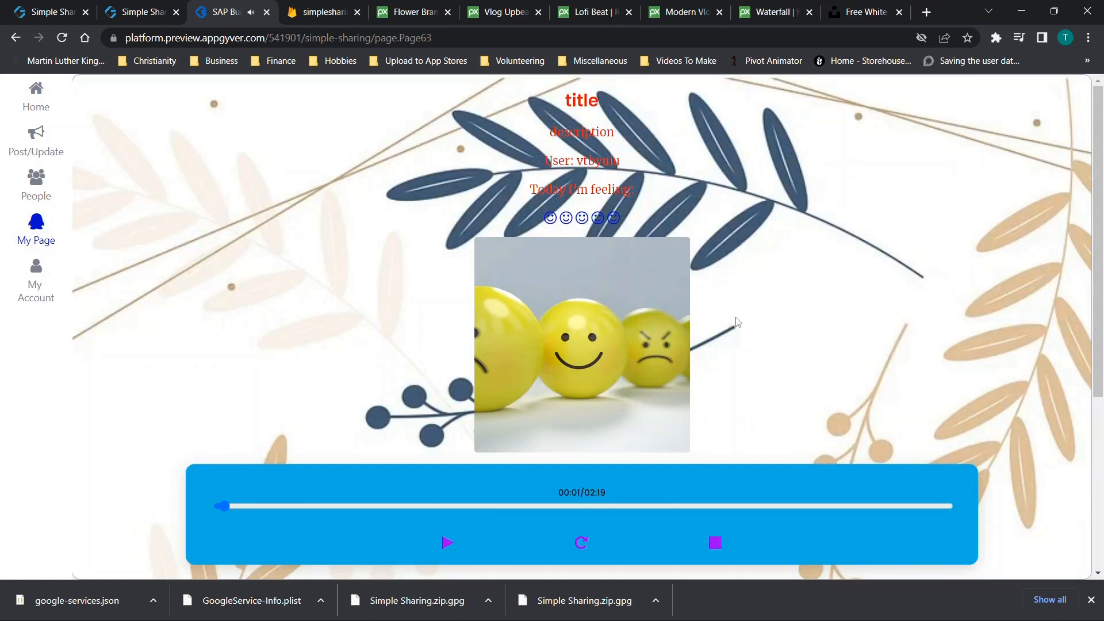
Copy the Public Username from My Account, then go to the People page's Friend Finder
{"action": "scroll", "coordinate": [736, 317], "scroll_direction": "down", "scroll_amount": 5}
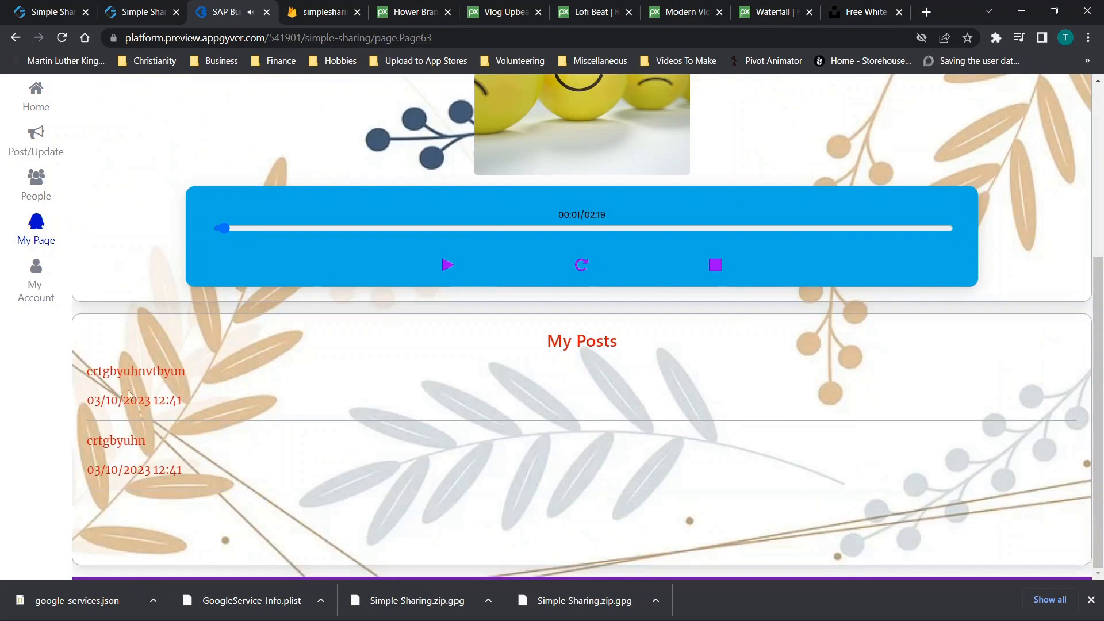
{"action": "scroll", "coordinate": [470, 144], "scroll_direction": "up", "scroll_amount": 5}
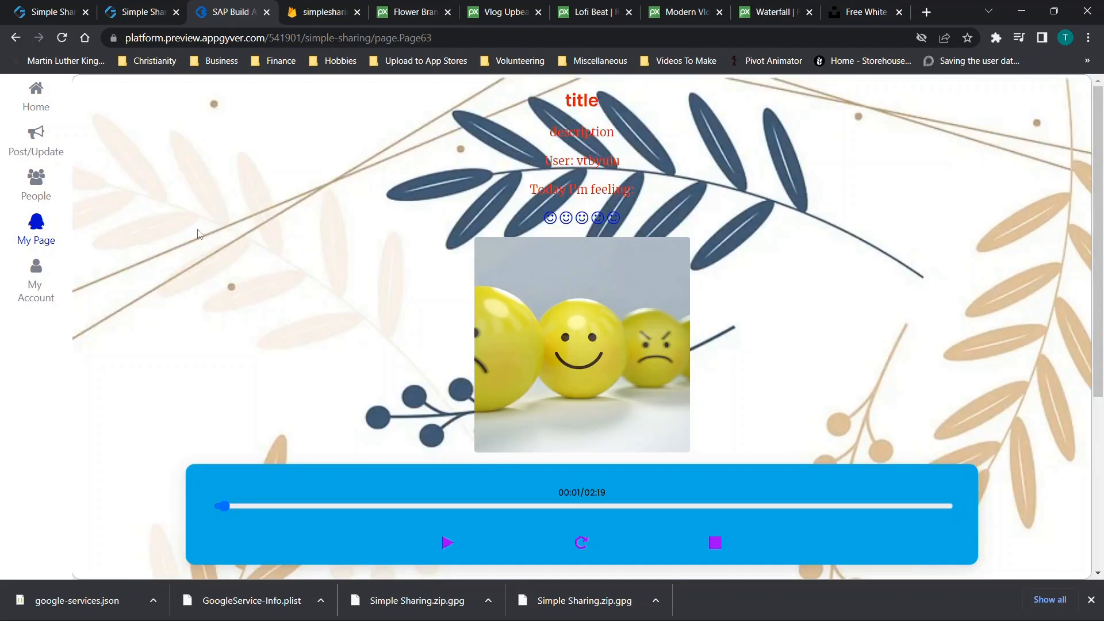
{"action": "left_click", "coordinate": [40, 198]}
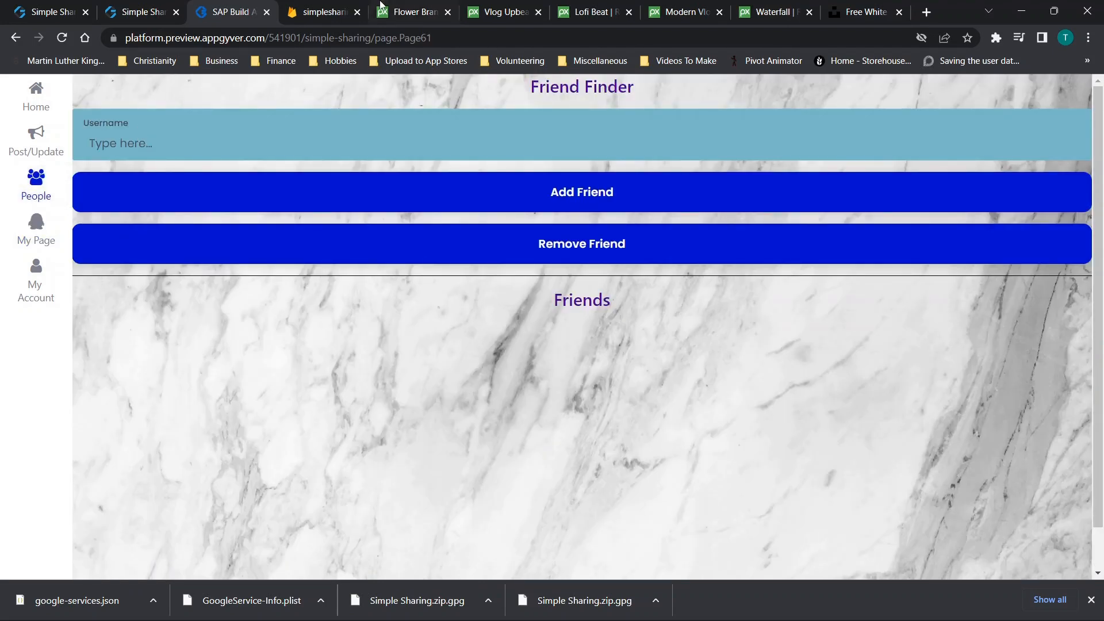
{"action": "left_click", "coordinate": [58, 243]}
{"action": "left_click", "coordinate": [36, 285]}
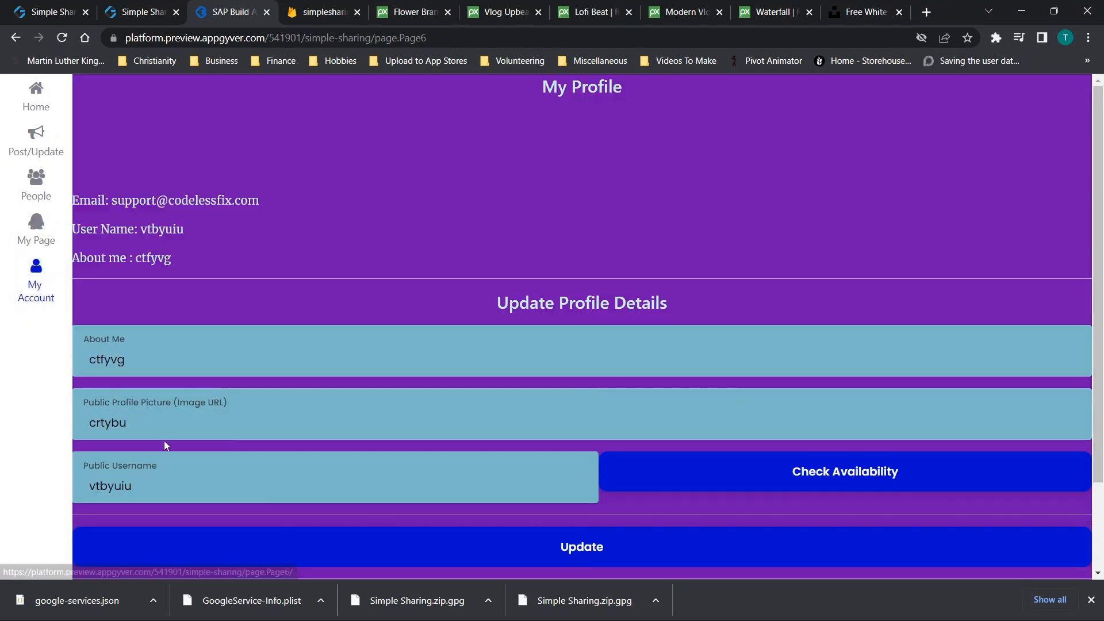
{"action": "double_click", "coordinate": [160, 481]}
{"action": "key", "text": "ctrl+c"}
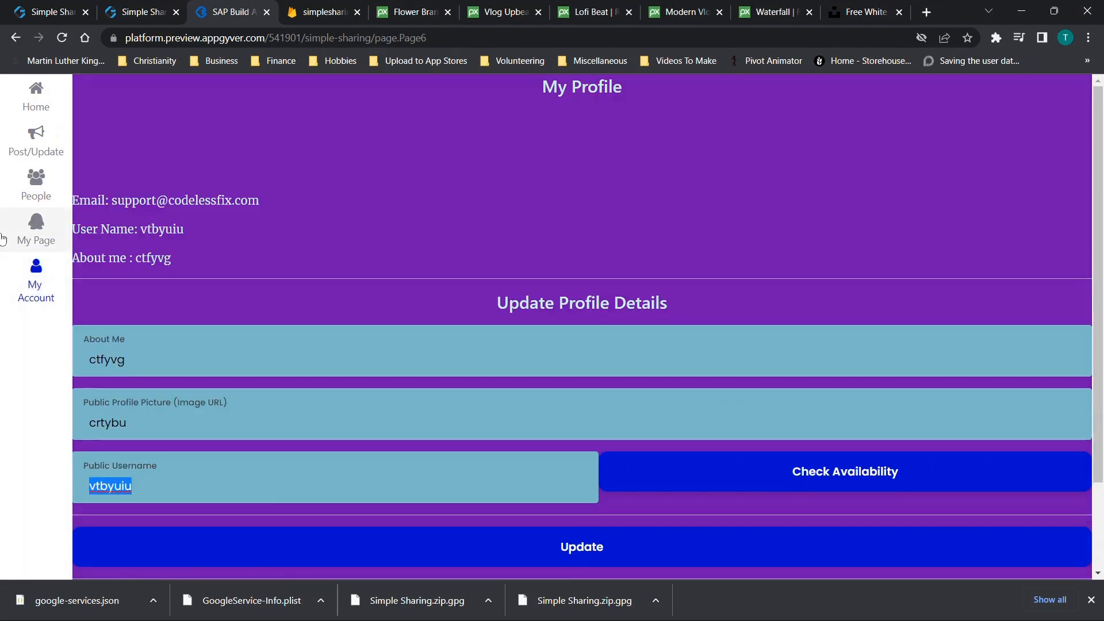
{"action": "left_click", "coordinate": [22, 200]}
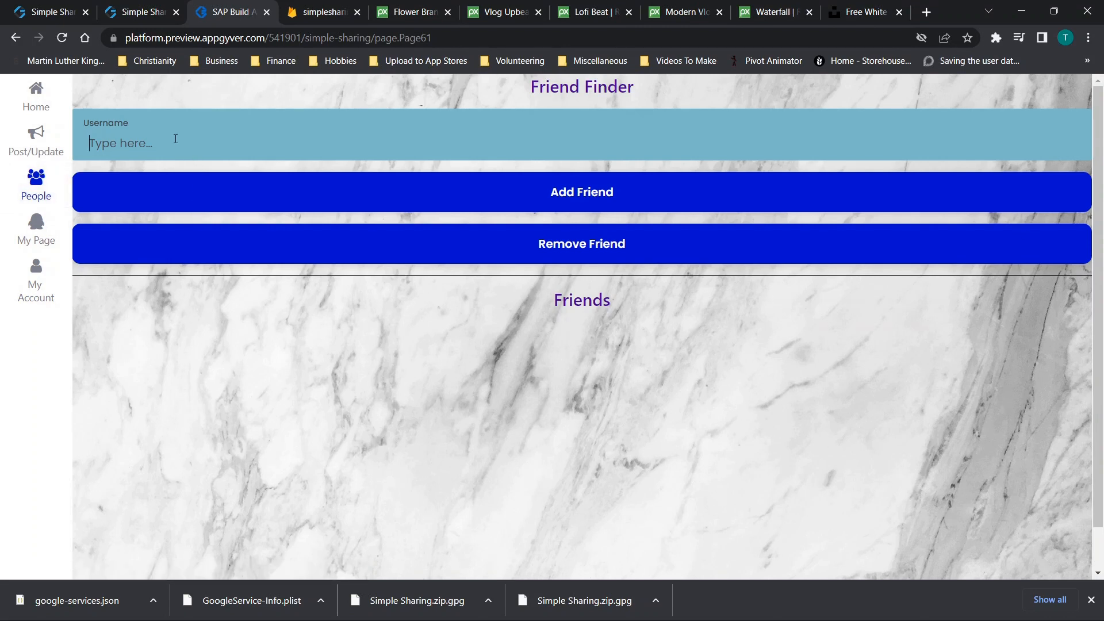
Paste the copied username into Friend Finder and add it as a friend
{"action": "key", "text": "ctrl+v"}
{"action": "left_click", "coordinate": [556, 206]}
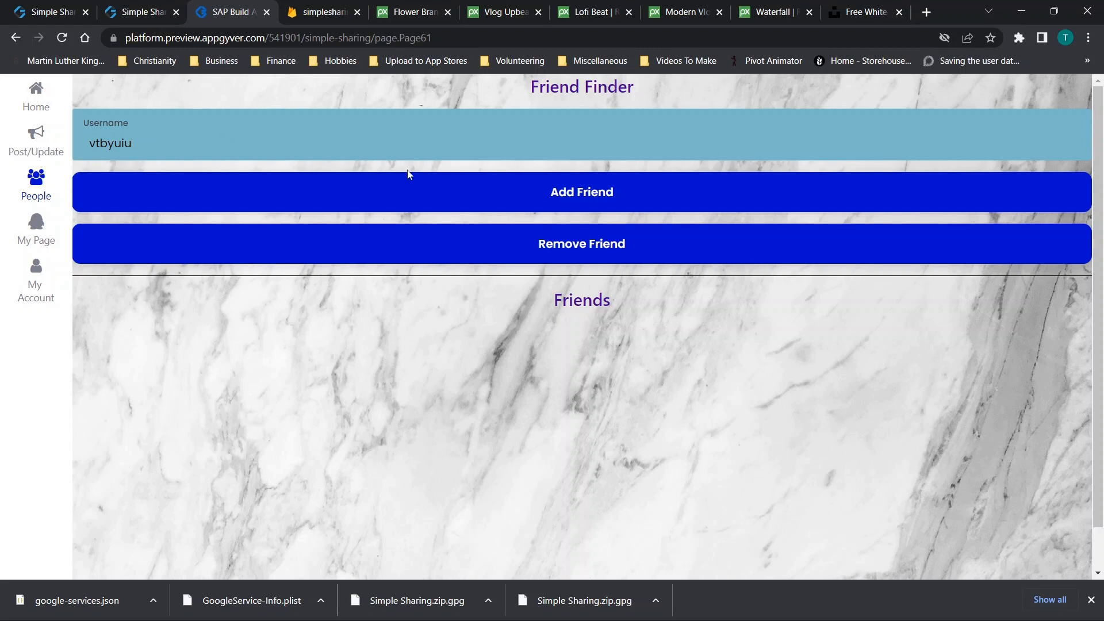
{"action": "left_click", "coordinate": [433, 194]}
View the new friend's page, then return via People to My Account
{"action": "left_click", "coordinate": [582, 331]}
{"action": "scroll", "coordinate": [475, 306], "scroll_direction": "down", "scroll_amount": 2}
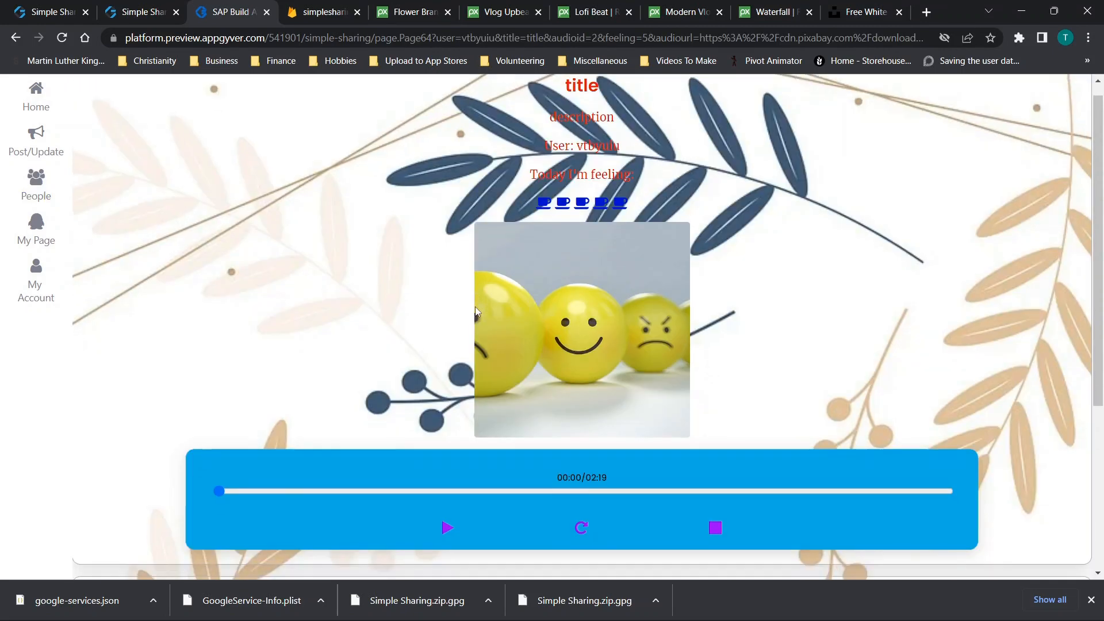
{"action": "scroll", "coordinate": [550, 220], "scroll_direction": "up", "scroll_amount": 2}
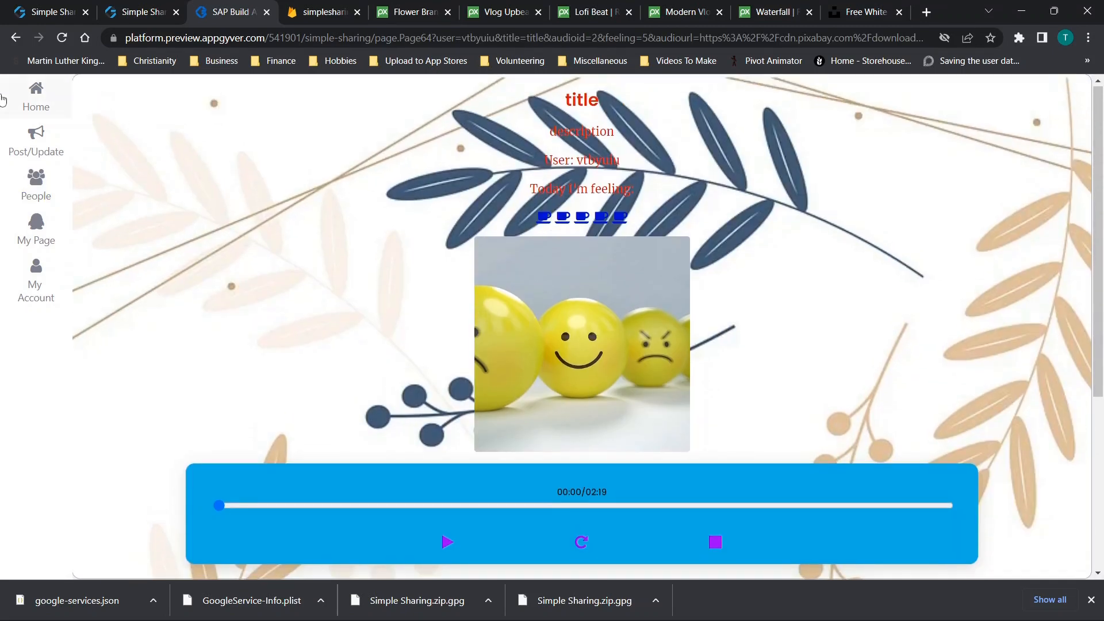
{"action": "left_click", "coordinate": [37, 184]}
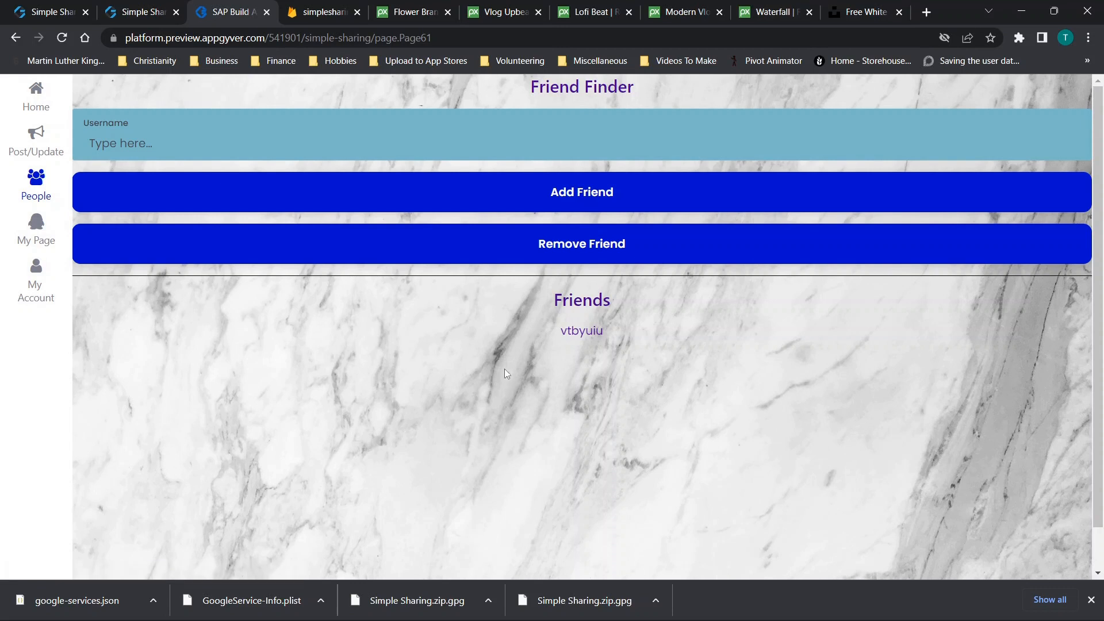
{"action": "left_click", "coordinate": [33, 282]}
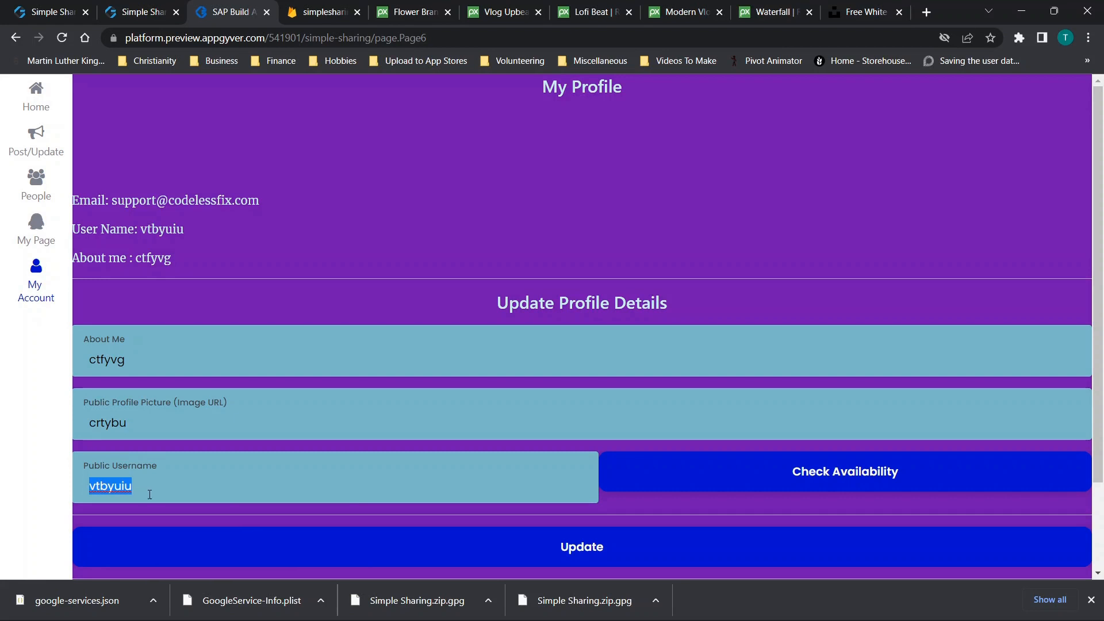
Append 'ssd' to the Public Username and save the profile with Update
{"action": "left_click", "coordinate": [145, 483]}
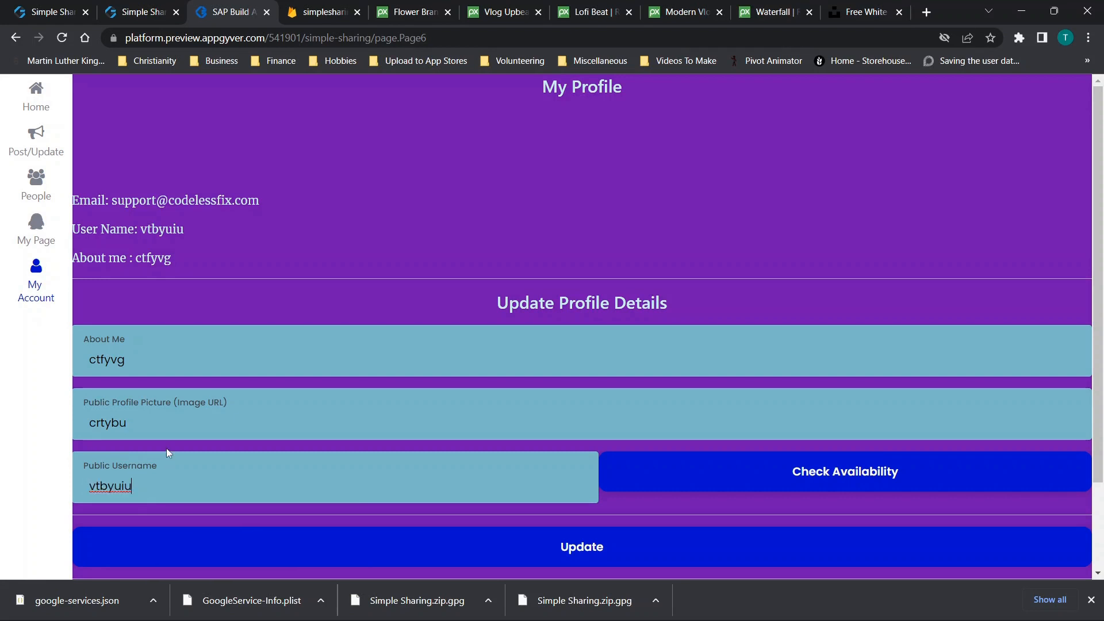
{"action": "type", "text": "ssd"}
{"action": "left_click", "coordinate": [550, 561]}
{"action": "scroll", "coordinate": [355, 364], "scroll_direction": "down", "scroll_amount": 2}
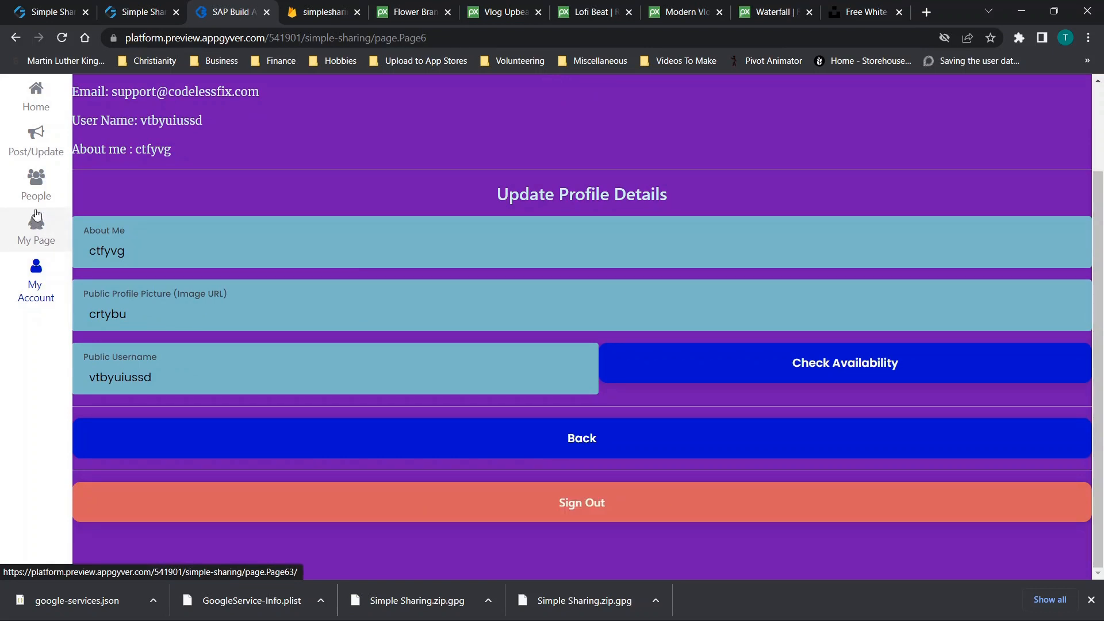
{"action": "left_click", "coordinate": [39, 148]}
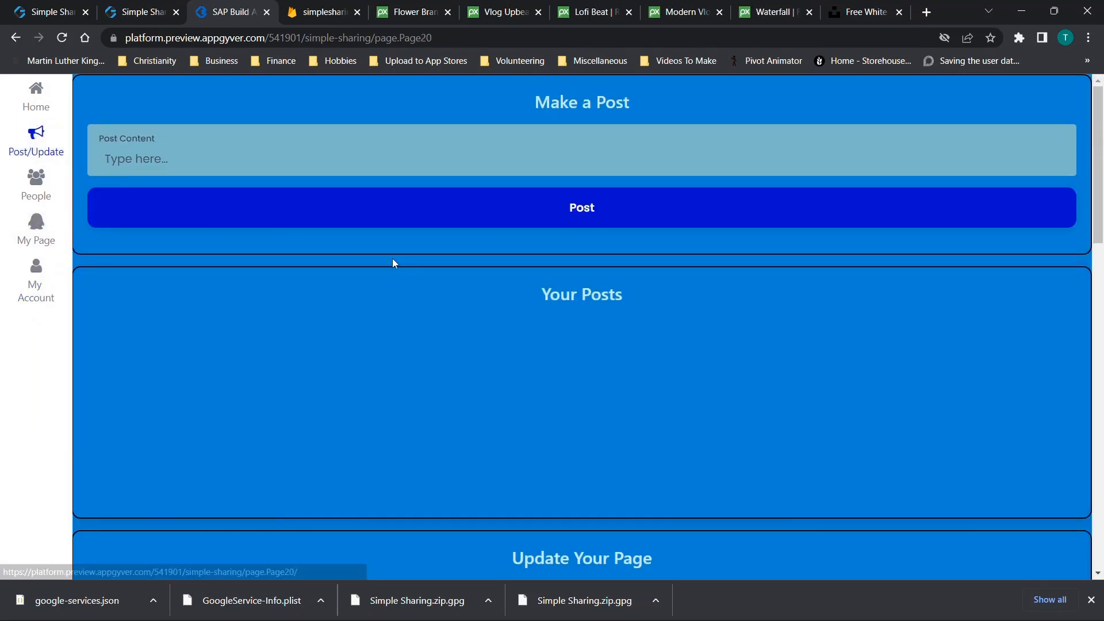
Publish a new post with the content '2'
{"action": "scroll", "coordinate": [353, 210], "scroll_direction": "down", "scroll_amount": 5}
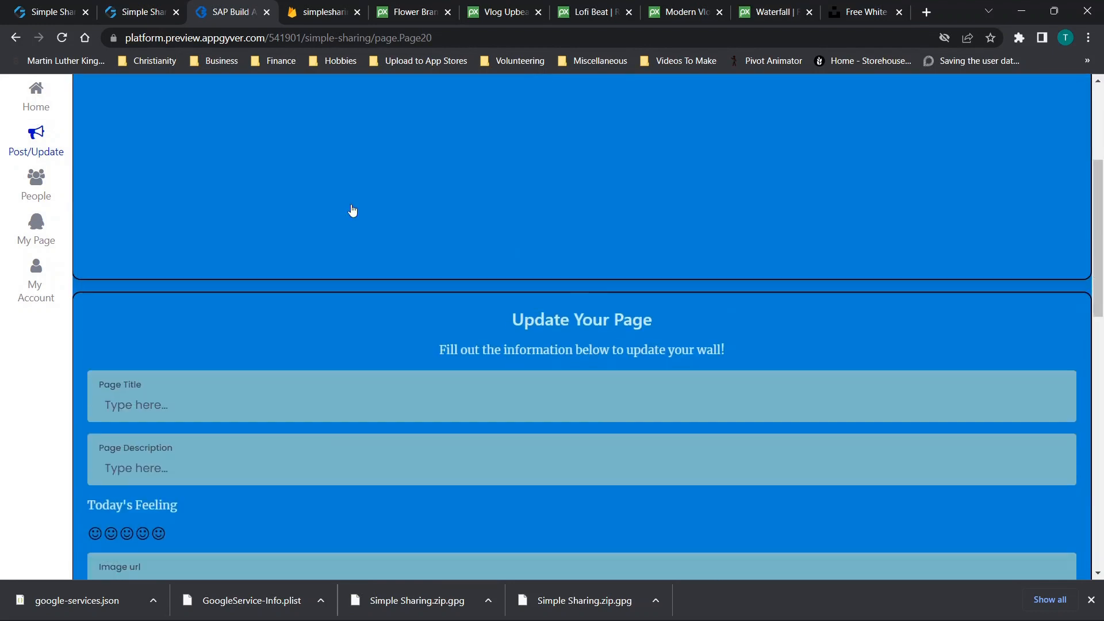
{"action": "scroll", "coordinate": [193, 293], "scroll_direction": "up", "scroll_amount": 5}
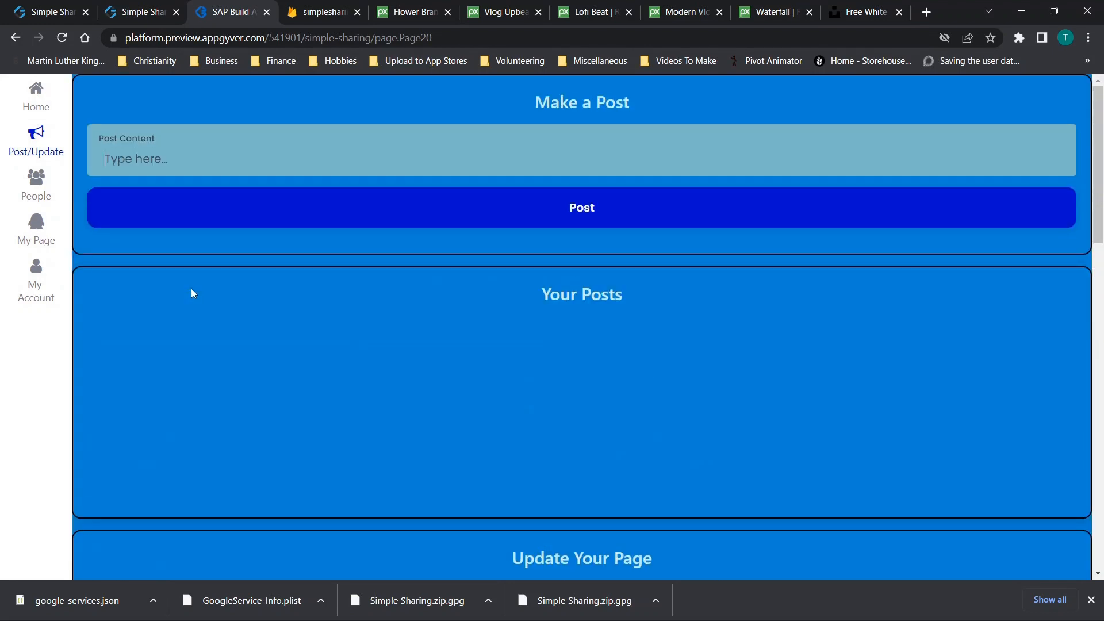
{"action": "type", "text": "2"}
{"action": "left_click", "coordinate": [536, 208]}
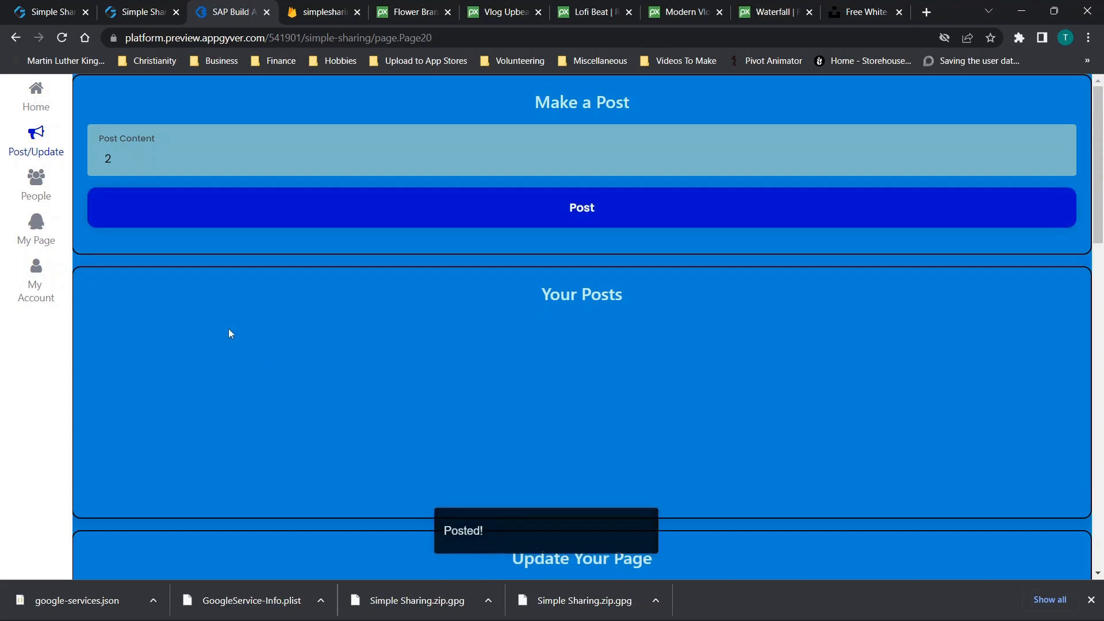
Enter page title 'xrdctfvyg' and page description 'xdrctfvygb'
{"action": "scroll", "coordinate": [230, 333], "scroll_direction": "down", "scroll_amount": 5}
{"action": "left_click", "coordinate": [181, 311]}
{"action": "type", "text": "xrdctfvyg"}
{"action": "left_click", "coordinate": [134, 377]}
{"action": "type", "text": "xdrctfvyg"}
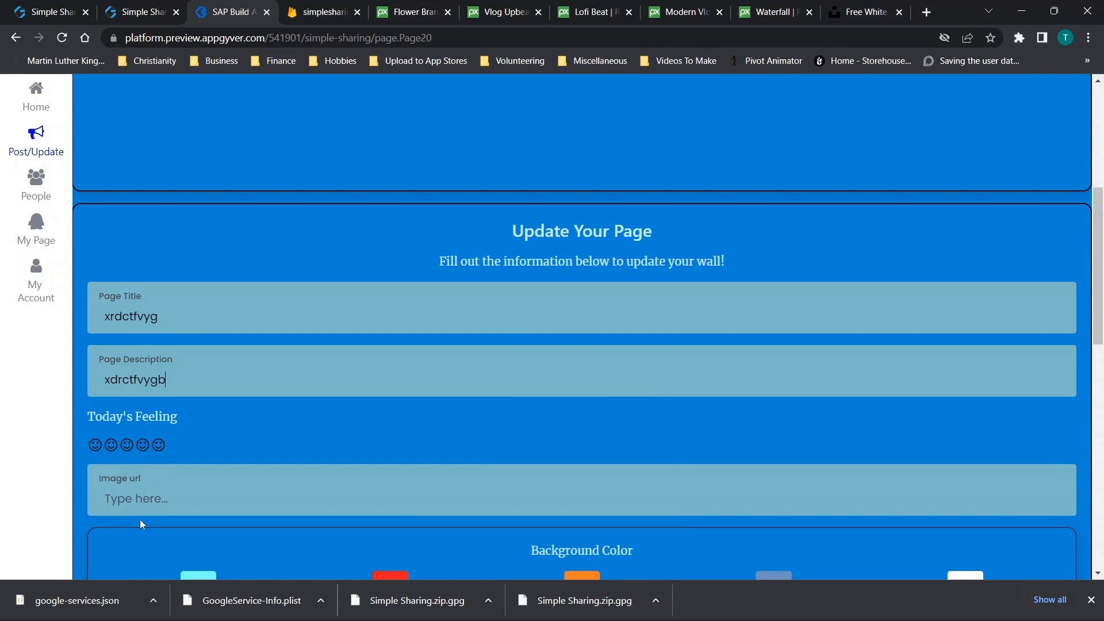
{"action": "type", "text": "b"}
{"action": "left_click", "coordinate": [136, 506]}
Choose orange background and Vlog Upbeat Hip-Hop Background music, then submit the updates
{"action": "scroll", "coordinate": [180, 458], "scroll_direction": "down", "scroll_amount": 2}
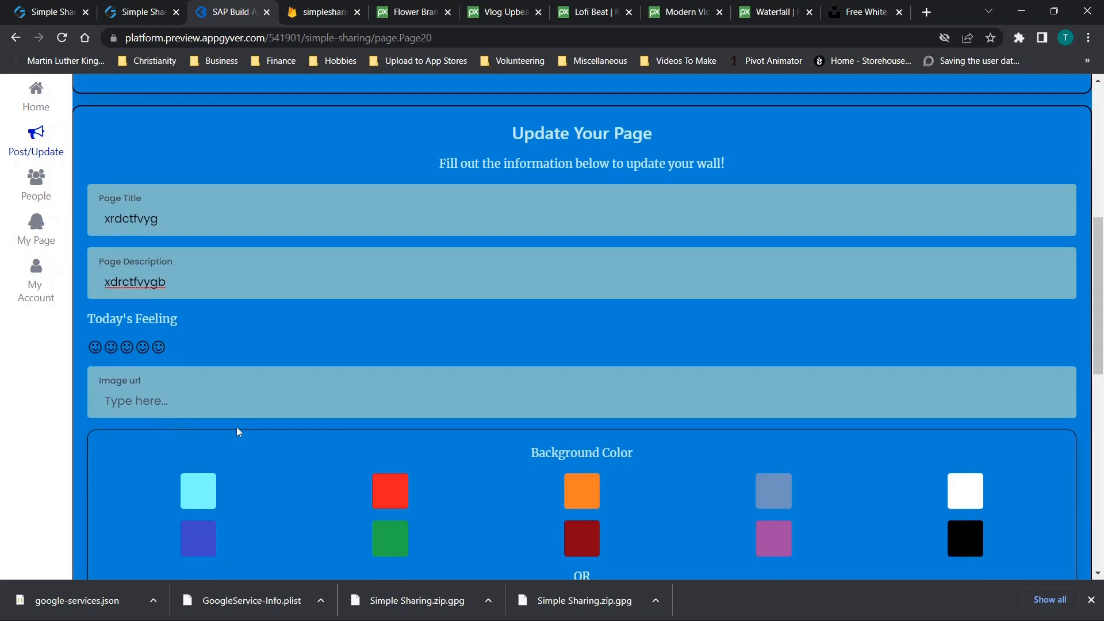
{"action": "scroll", "coordinate": [295, 513], "scroll_direction": "down", "scroll_amount": 5}
{"action": "left_click", "coordinate": [579, 233]}
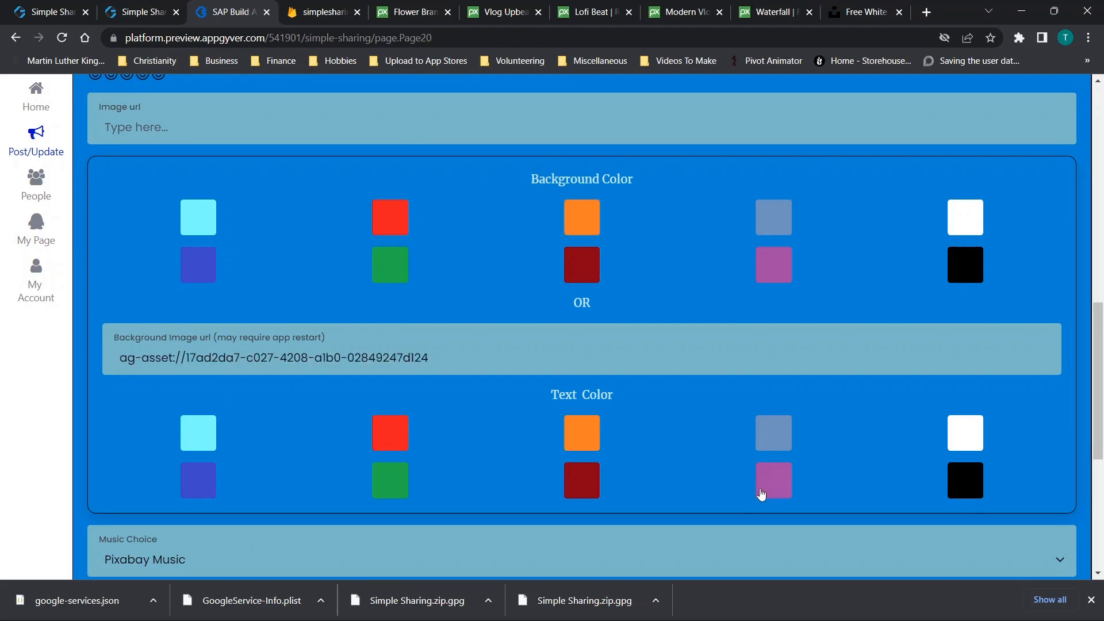
{"action": "scroll", "coordinate": [319, 460], "scroll_direction": "down", "scroll_amount": 4}
{"action": "left_click", "coordinate": [202, 344]}
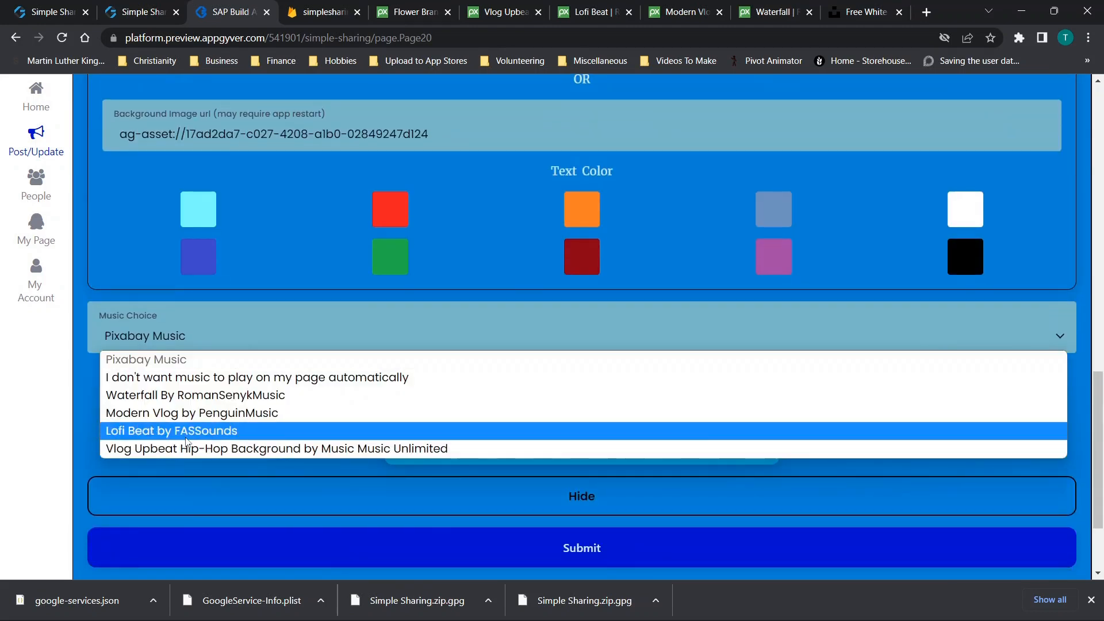
{"action": "left_click", "coordinate": [180, 447]}
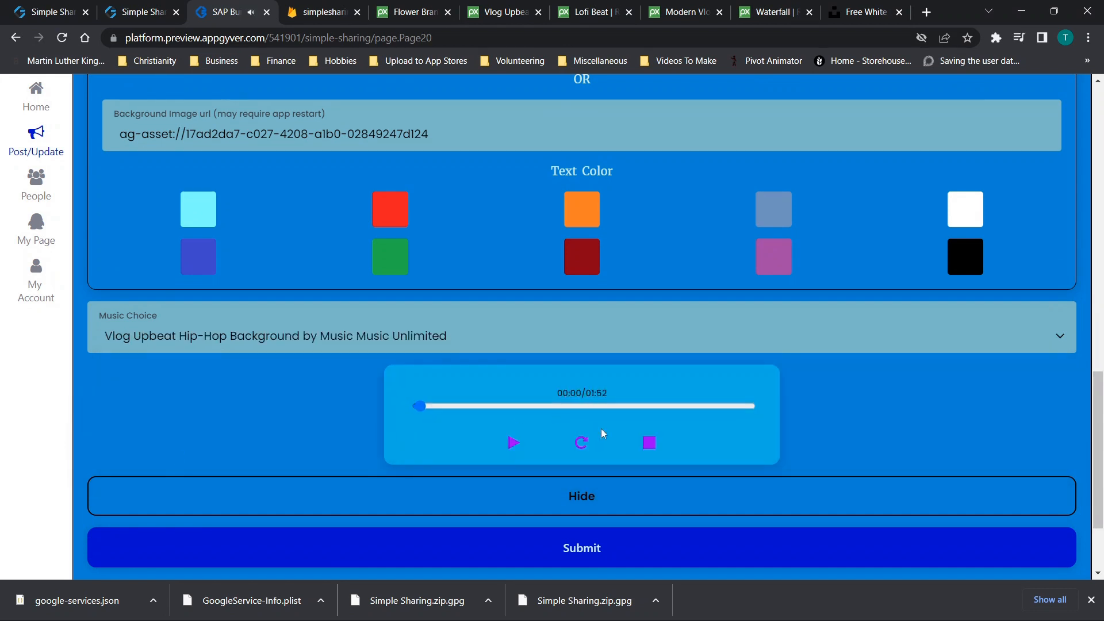
{"action": "left_click", "coordinate": [562, 535]}
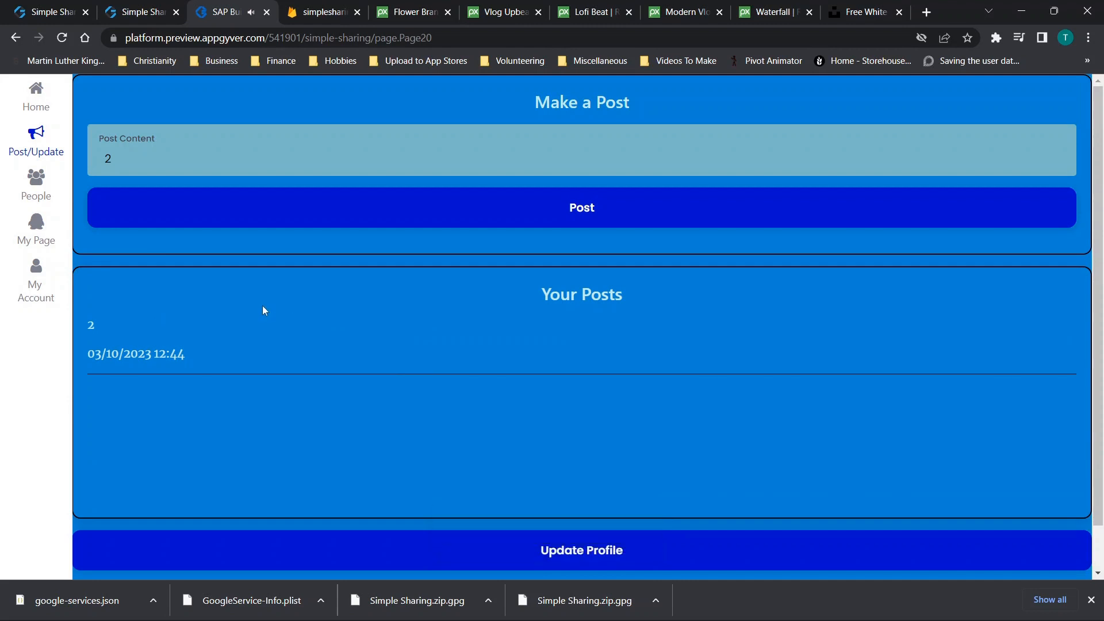
{"action": "scroll", "coordinate": [338, 245], "scroll_direction": "up", "scroll_amount": 1}
{"action": "left_click", "coordinate": [44, 195]}
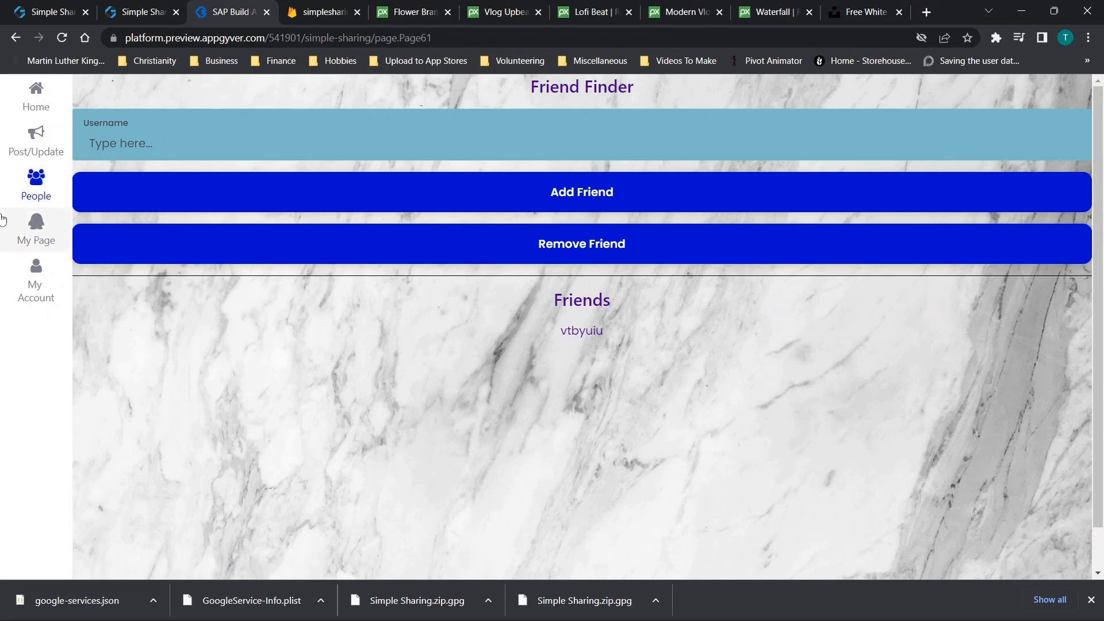
{"action": "left_click", "coordinate": [38, 226]}
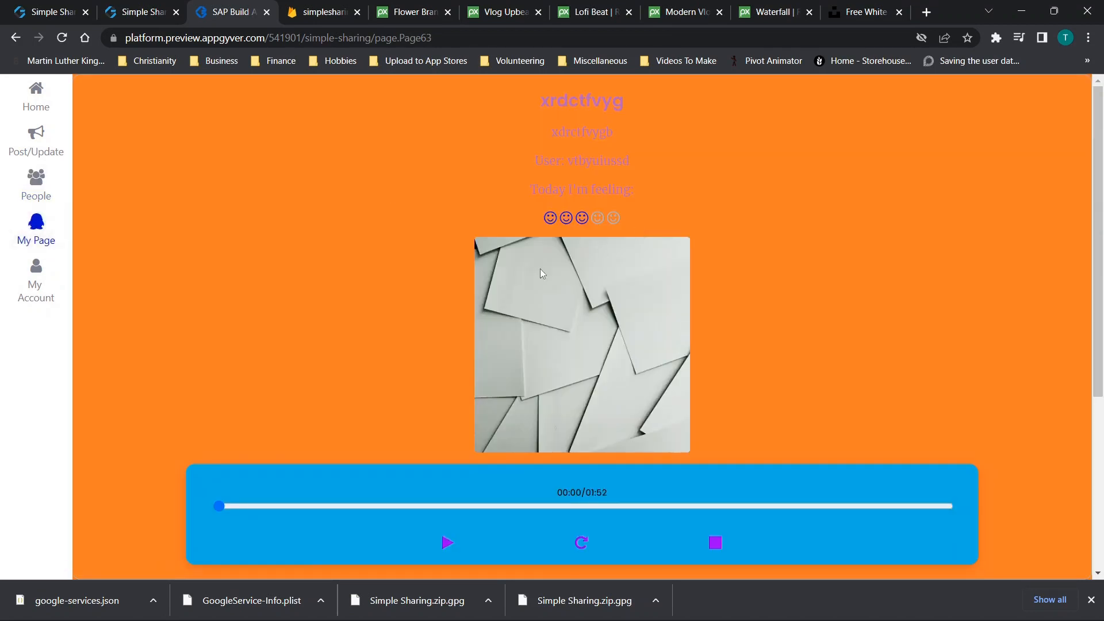
{"action": "scroll", "coordinate": [540, 268], "scroll_direction": "down", "scroll_amount": 5}
{"action": "scroll", "coordinate": [540, 267], "scroll_direction": "up", "scroll_amount": 5}
{"action": "scroll", "coordinate": [539, 268], "scroll_direction": "down", "scroll_amount": 5}
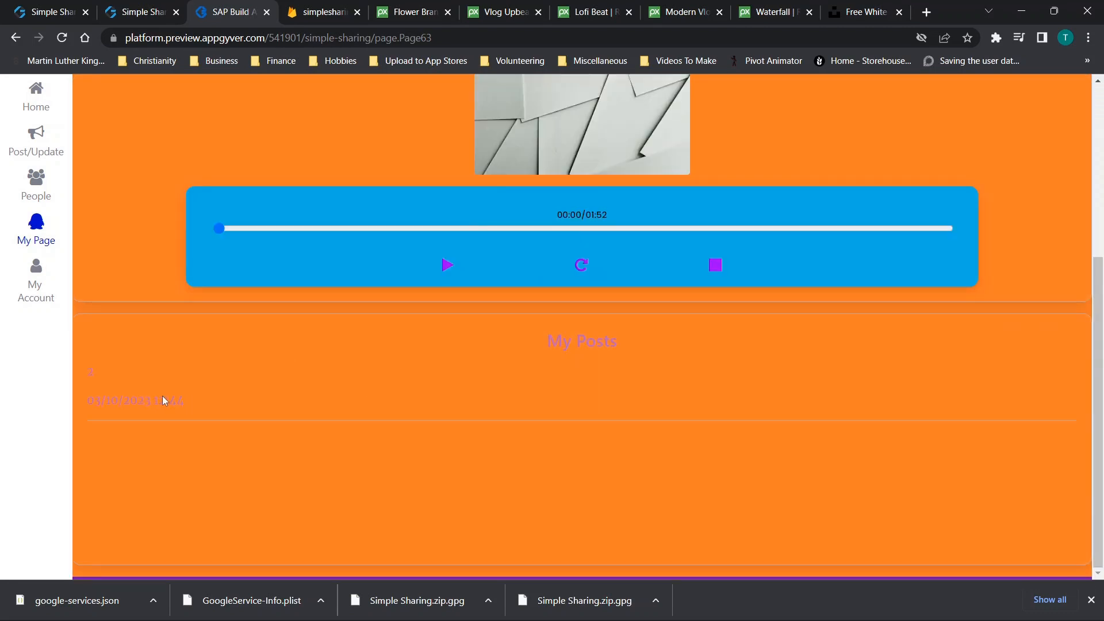
{"action": "scroll", "coordinate": [378, 328], "scroll_direction": "up", "scroll_amount": 1}
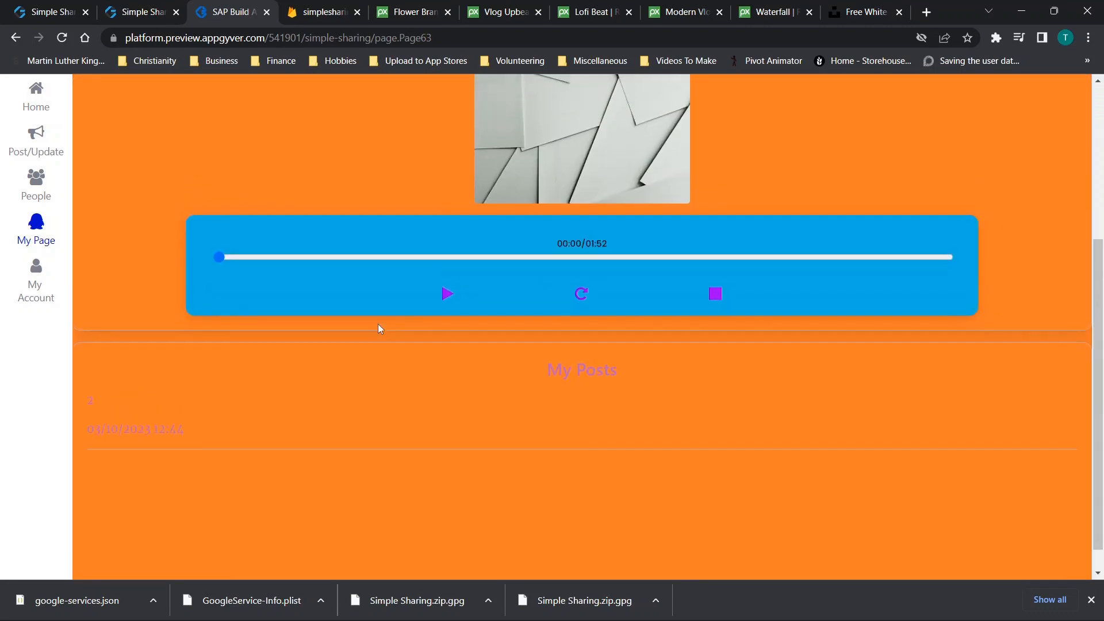
{"action": "left_click", "coordinate": [446, 297]}
{"action": "scroll", "coordinate": [489, 292], "scroll_direction": "up", "scroll_amount": 4}
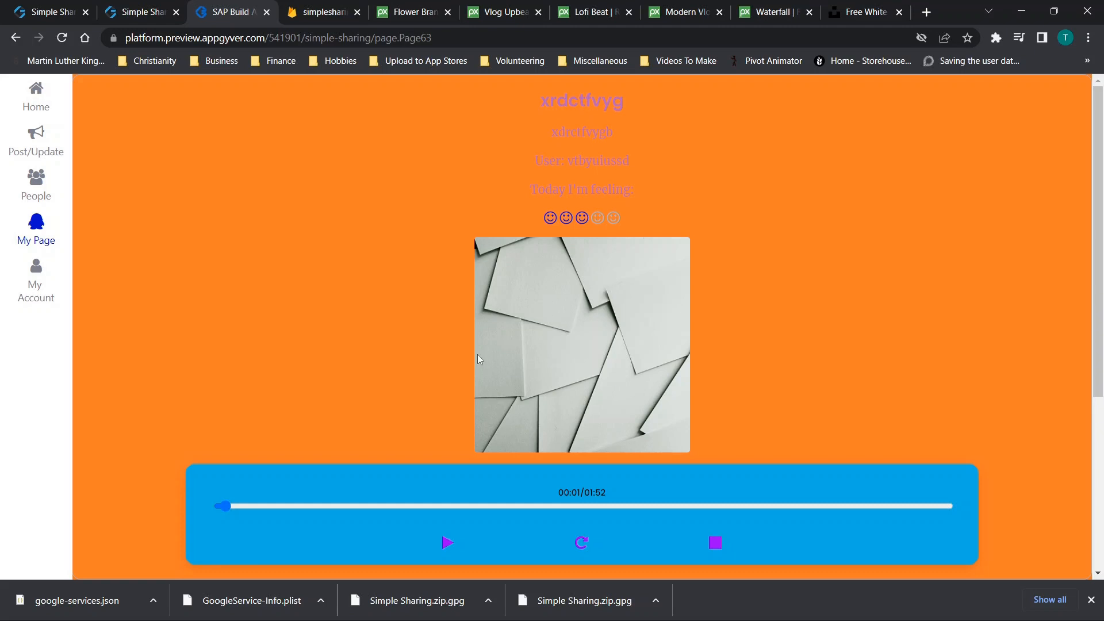
{"action": "left_click", "coordinate": [38, 190]}
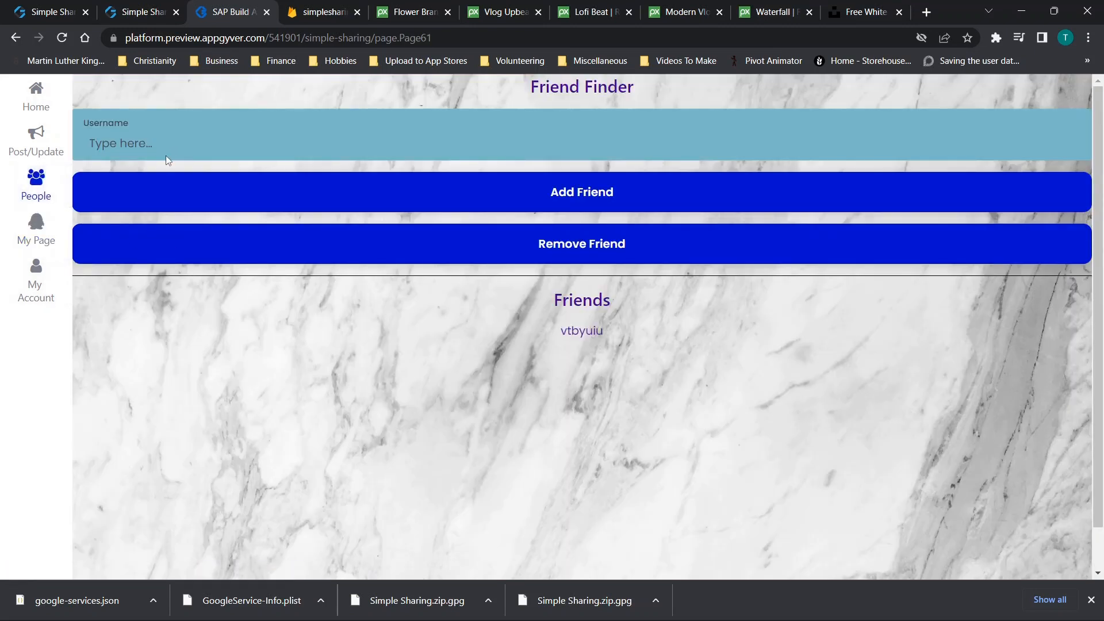
Copy the account's Public Username from the My Account page
{"action": "type", "text": "vtbyuiu"}
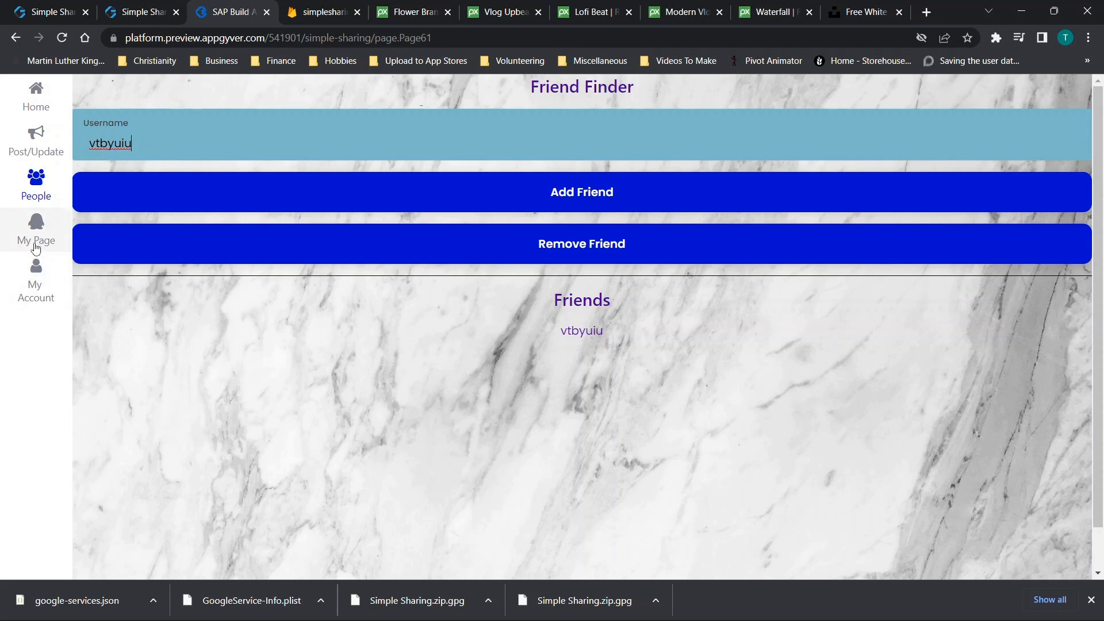
{"action": "left_click", "coordinate": [36, 279]}
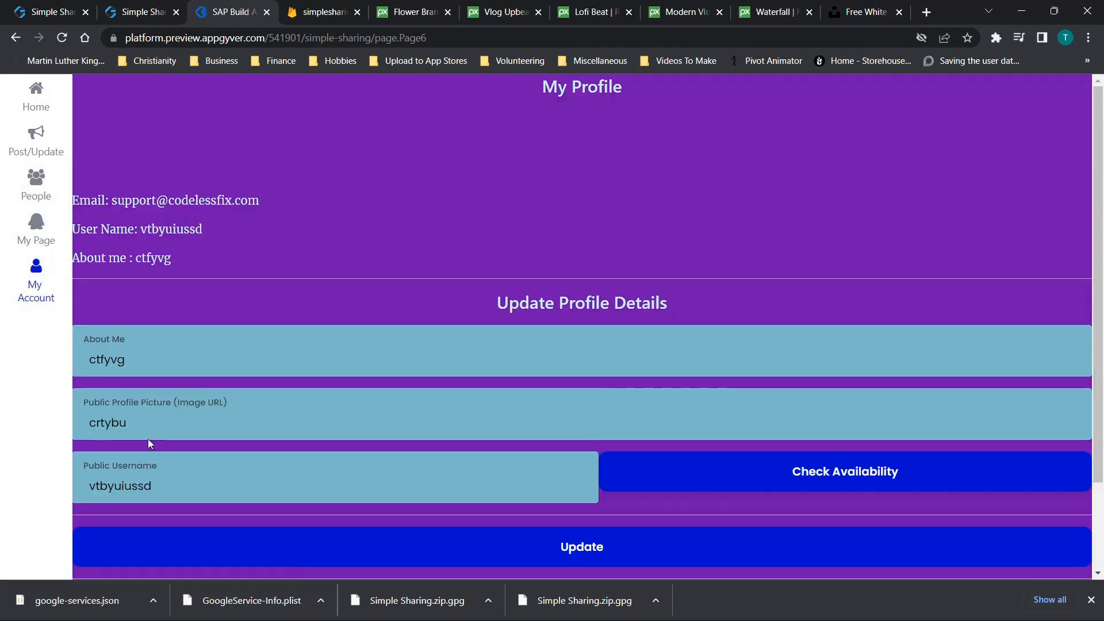
{"action": "left_click_drag", "start_coordinate": [155, 487], "coordinate": [62, 483]}
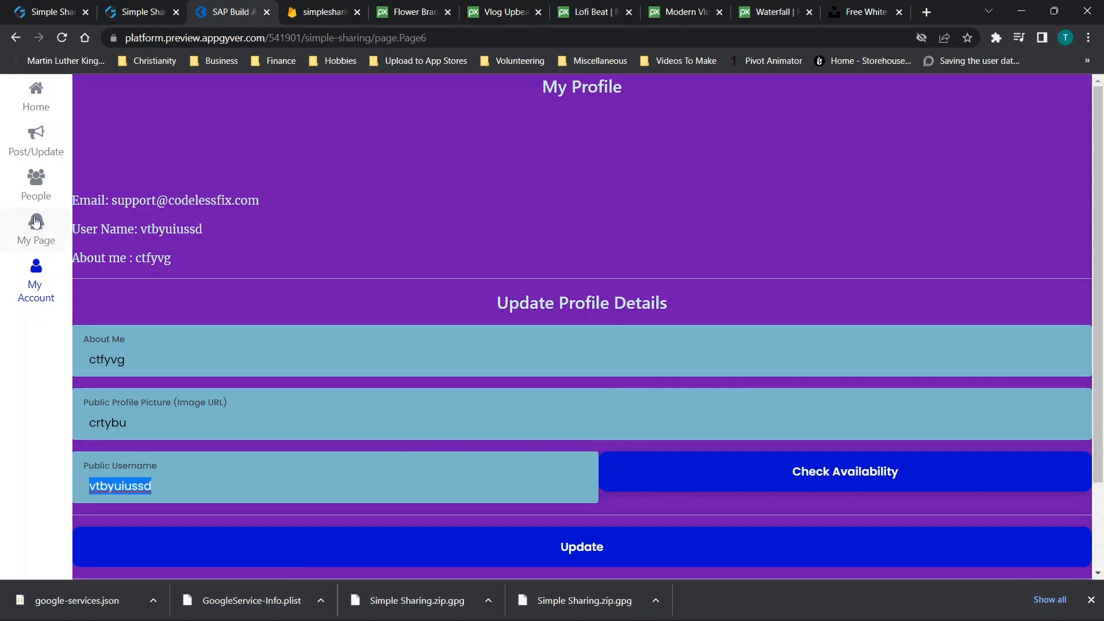
Add the updated username as a friend in Friend Finder and open its page
{"action": "left_click", "coordinate": [35, 228]}
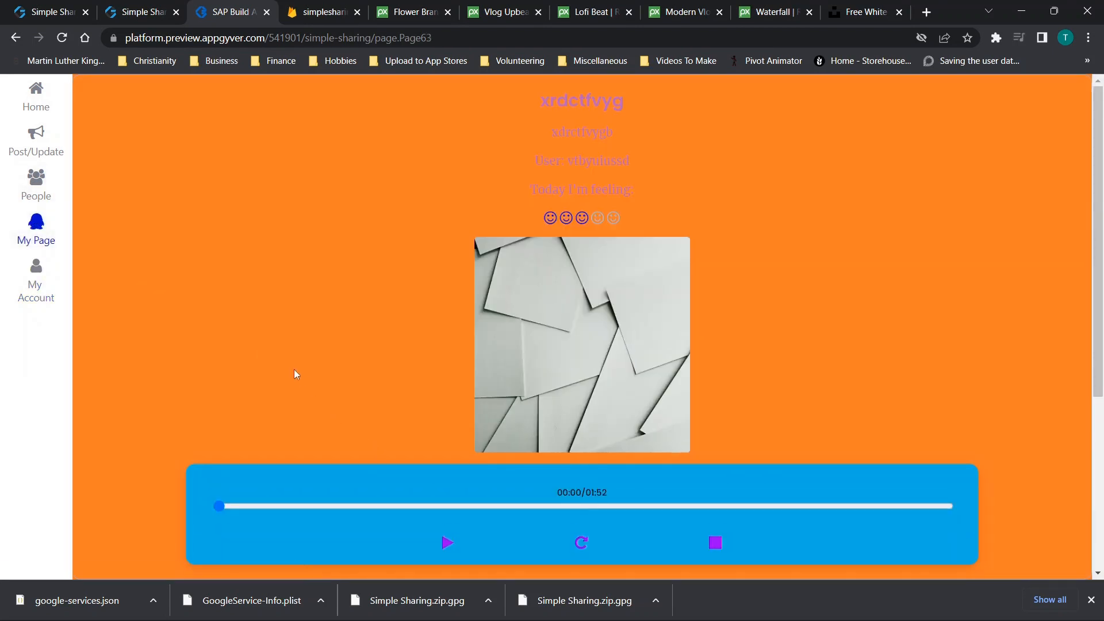
{"action": "left_click", "coordinate": [34, 181]}
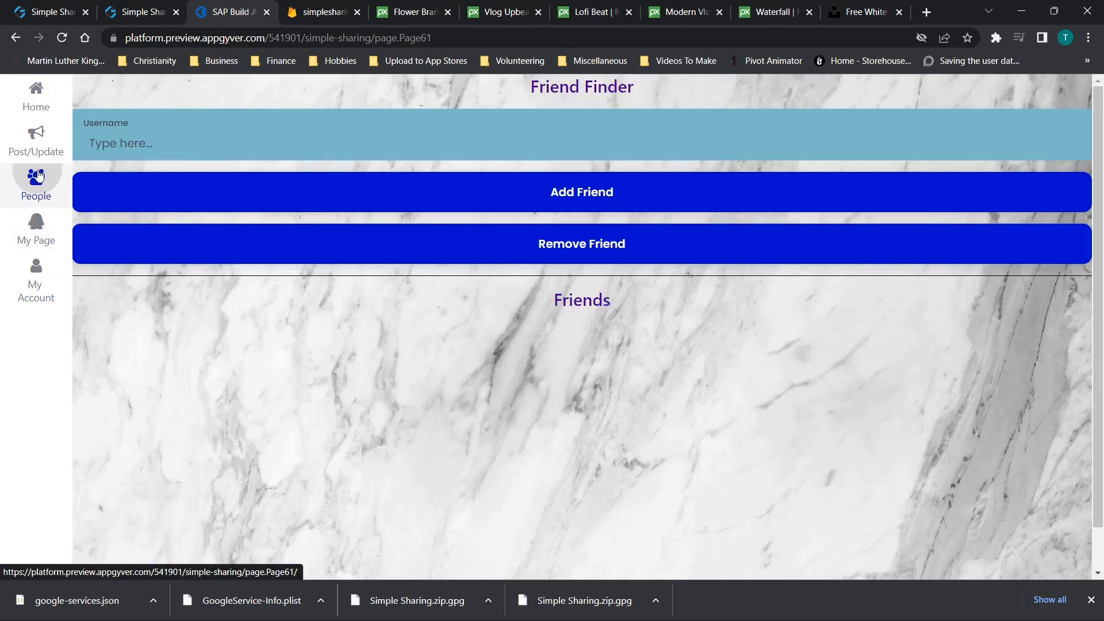
{"action": "type", "text": "vtbyuiussd"}
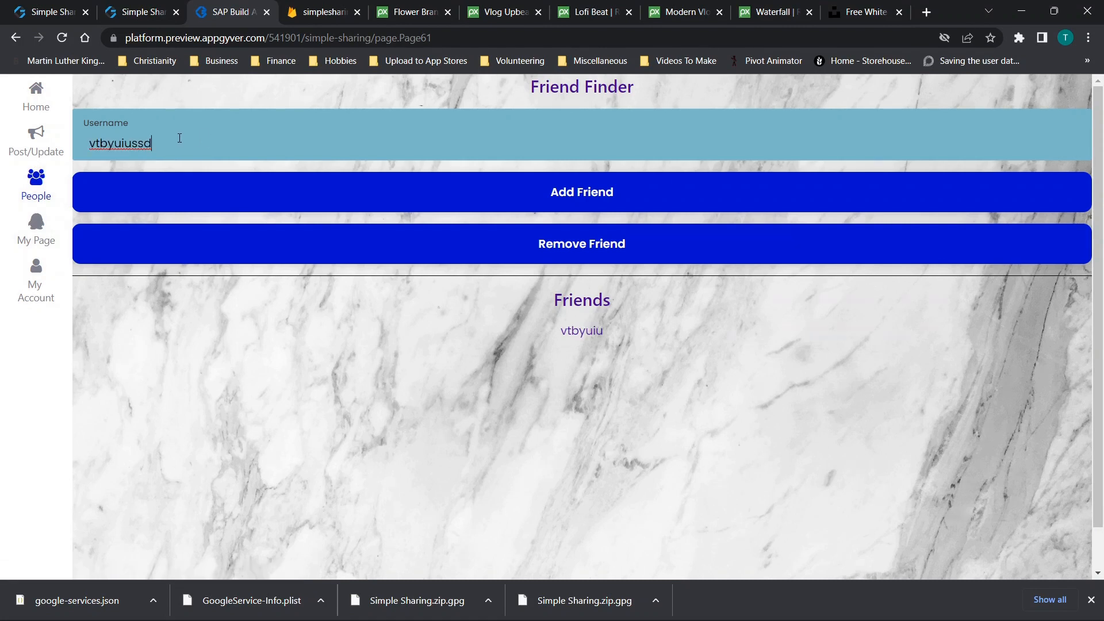
{"action": "left_click", "coordinate": [591, 209]}
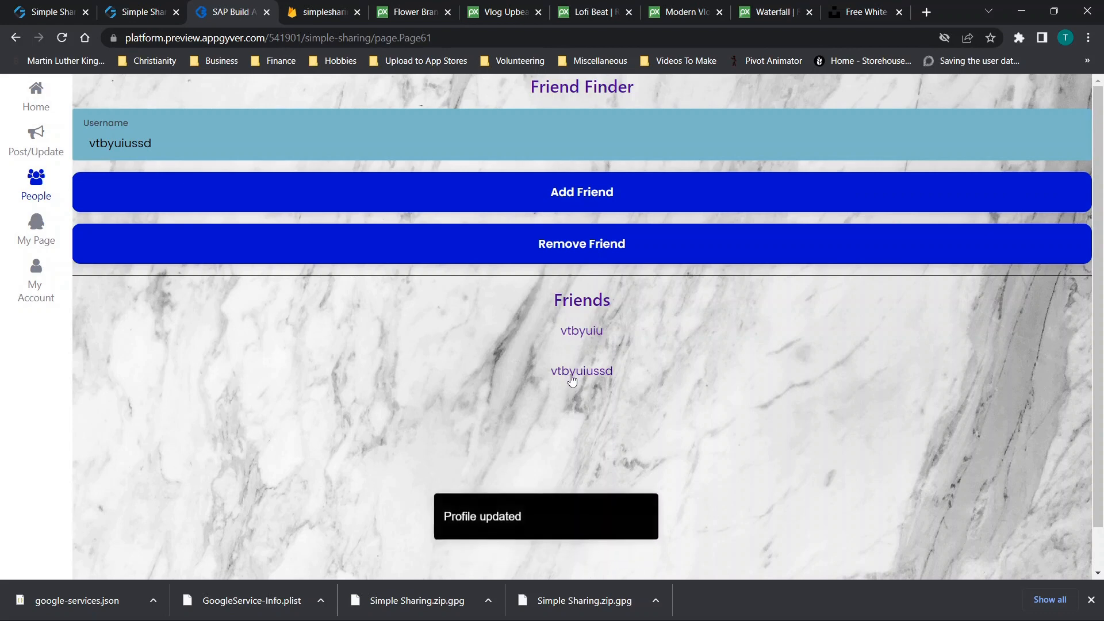
{"action": "left_click", "coordinate": [570, 372]}
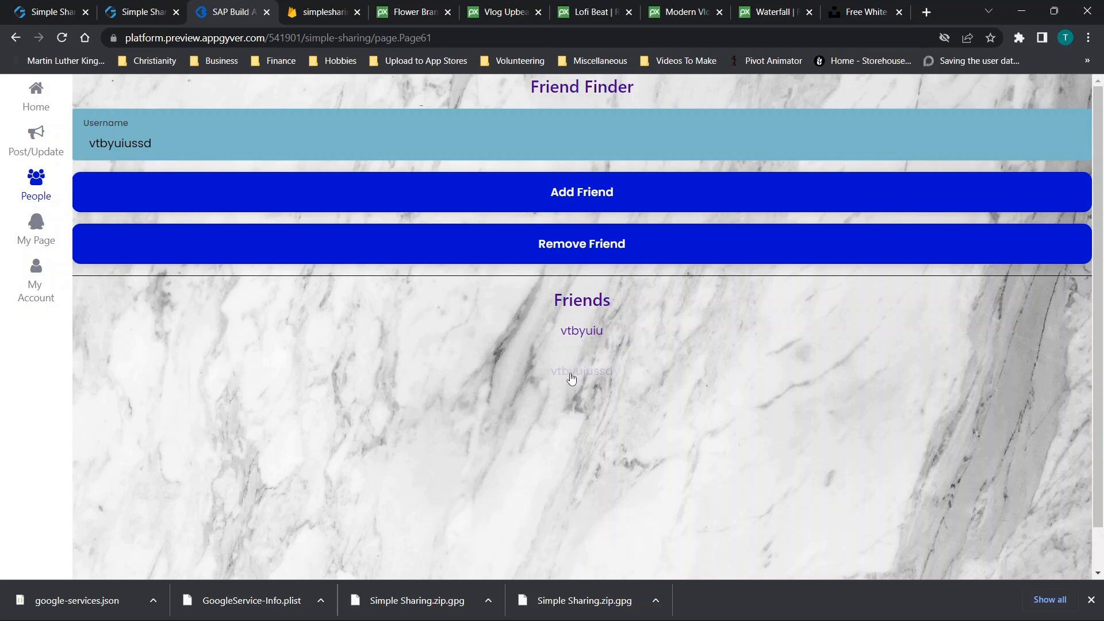
{"action": "scroll", "coordinate": [361, 312], "scroll_direction": "down", "scroll_amount": 5}
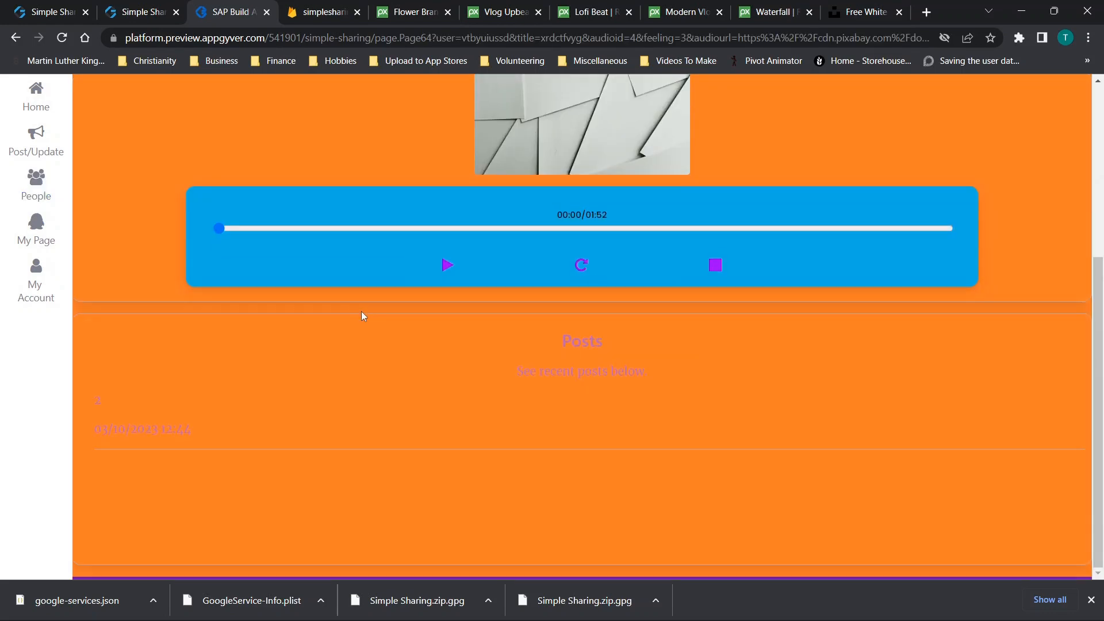
{"action": "scroll", "coordinate": [361, 312], "scroll_direction": "up", "scroll_amount": 5}
{"action": "scroll", "coordinate": [516, 309], "scroll_direction": "down", "scroll_amount": 5}
{"action": "left_click", "coordinate": [448, 265]}
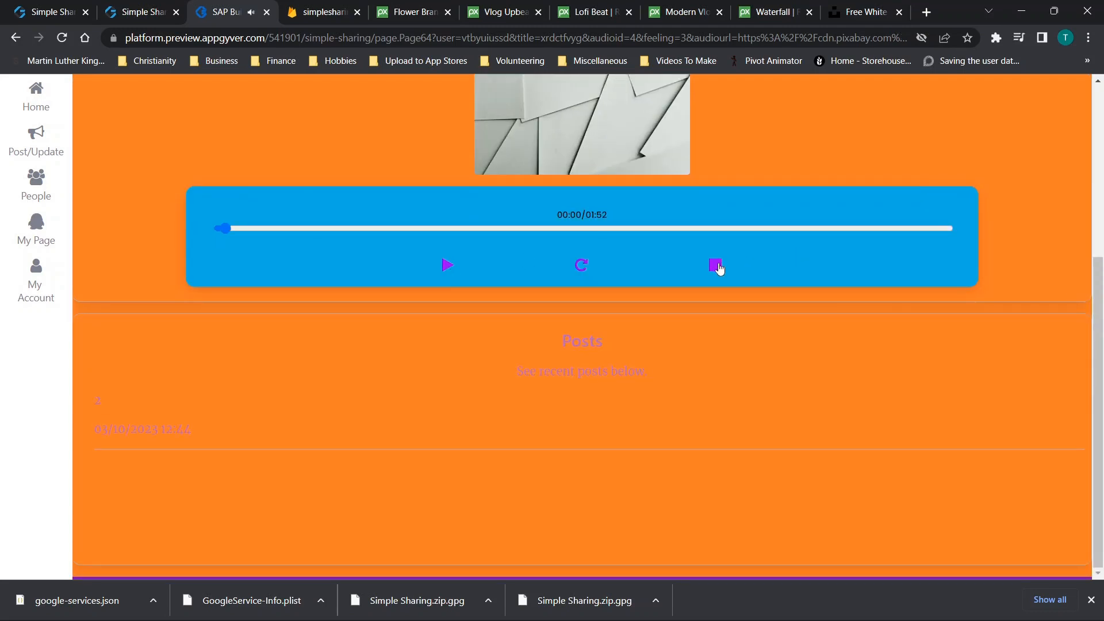
{"action": "left_click", "coordinate": [2, 230]}
{"action": "scroll", "coordinate": [488, 382], "scroll_direction": "down", "scroll_amount": 2}
{"action": "left_click", "coordinate": [714, 397]}
{"action": "left_click", "coordinate": [35, 183]}
{"action": "left_click", "coordinate": [33, 232]}
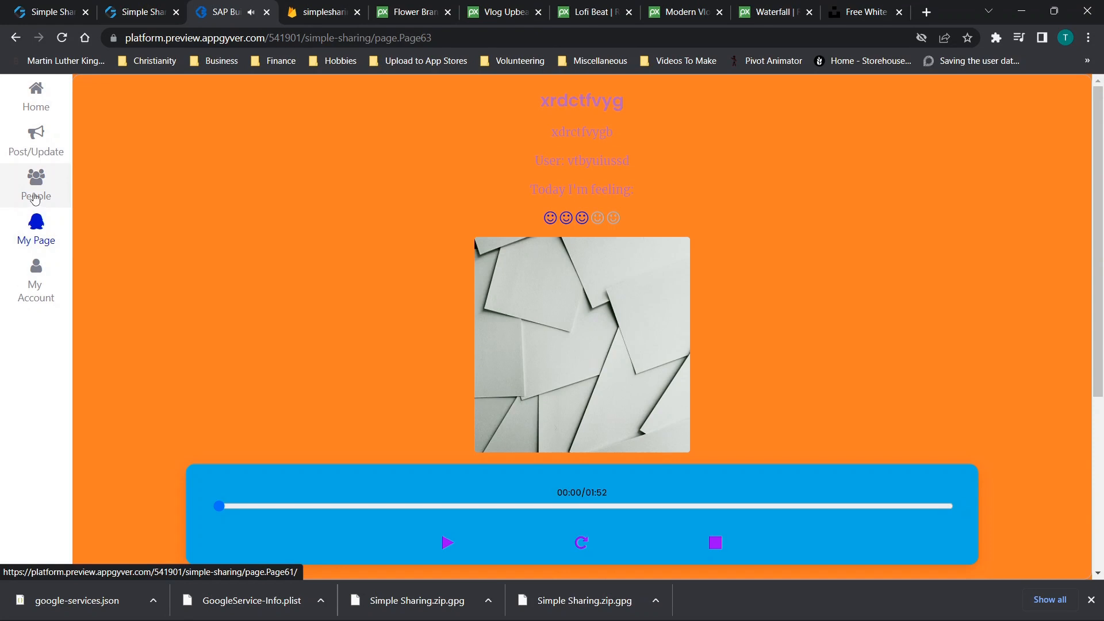
{"action": "left_click", "coordinate": [35, 198]}
{"action": "left_click", "coordinate": [36, 233]}
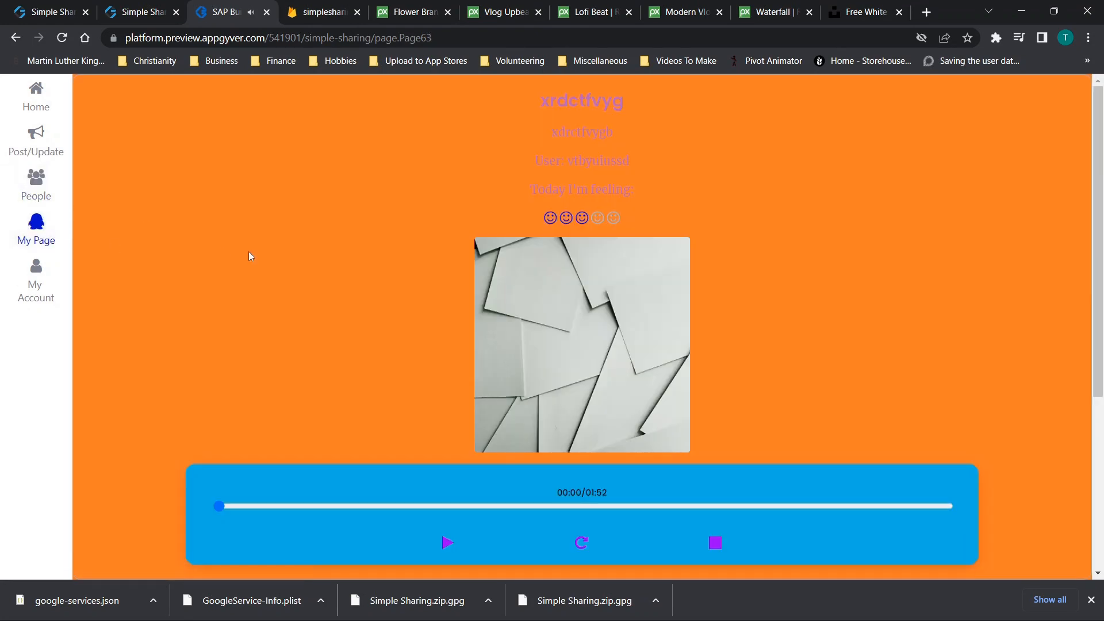
{"action": "left_click", "coordinate": [35, 183]}
{"action": "left_click", "coordinate": [36, 234]}
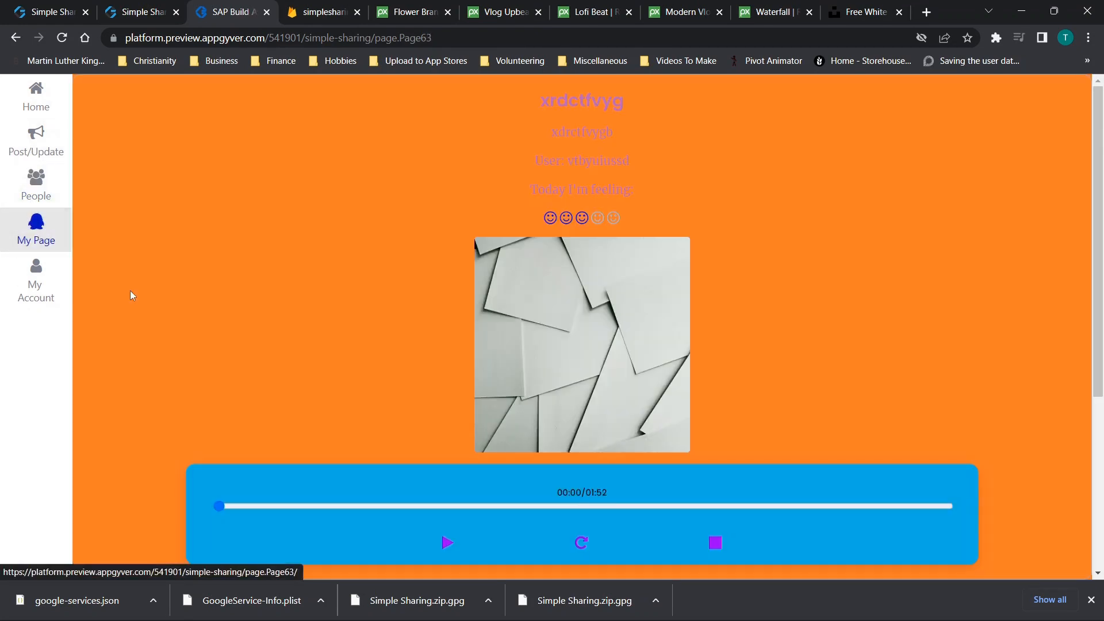
{"action": "scroll", "coordinate": [260, 360], "scroll_direction": "down", "scroll_amount": 5}
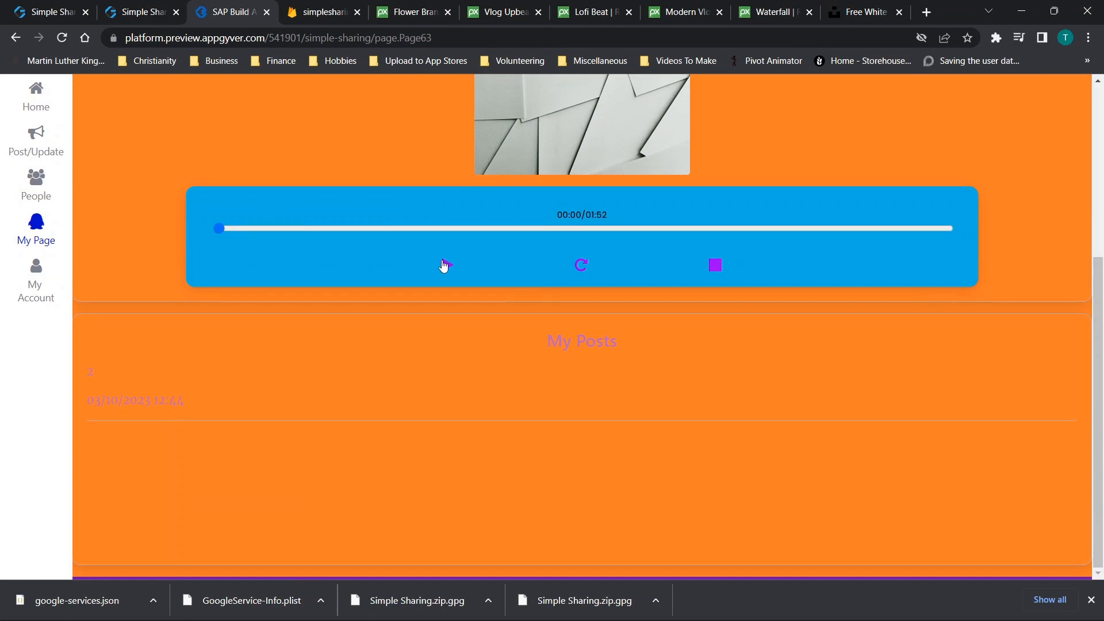
{"action": "left_click", "coordinate": [444, 265]}
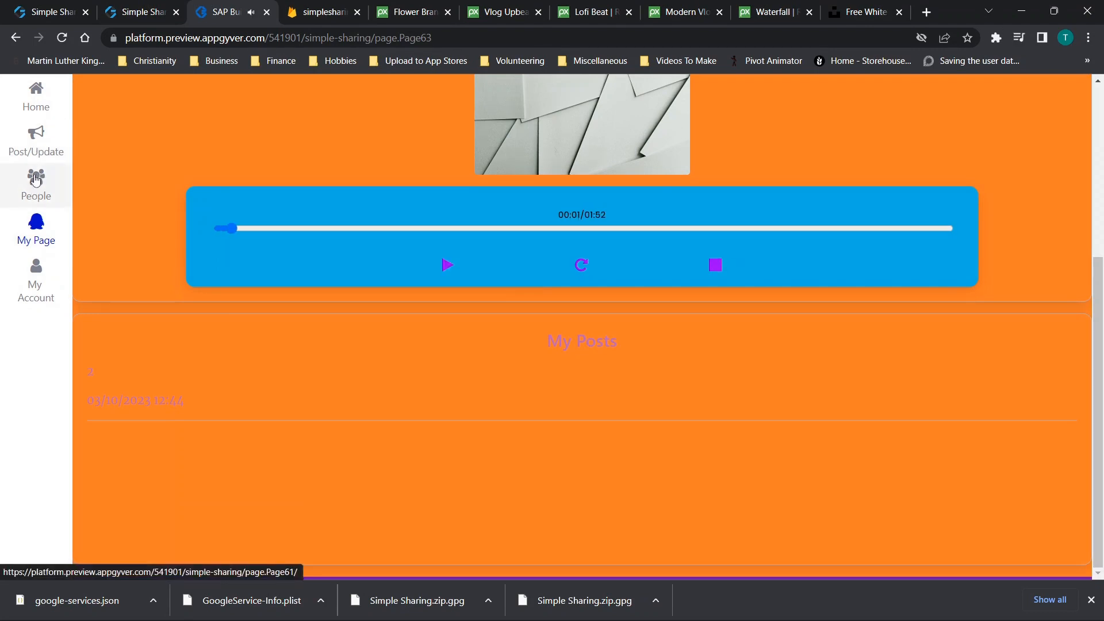
{"action": "left_click", "coordinate": [31, 152]}
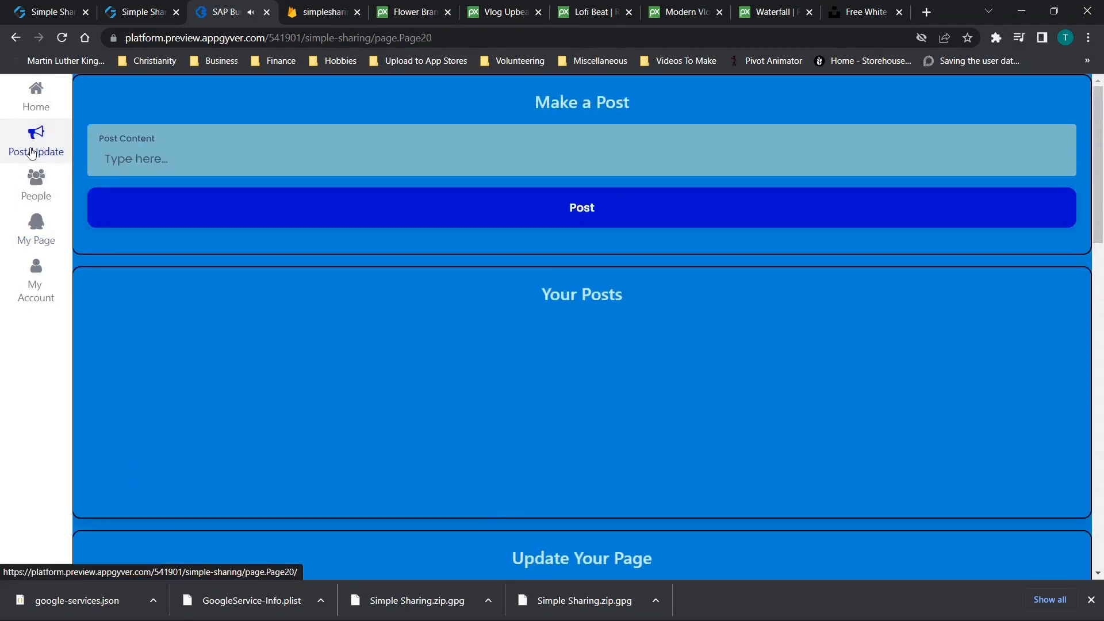
{"action": "left_click", "coordinate": [34, 101]}
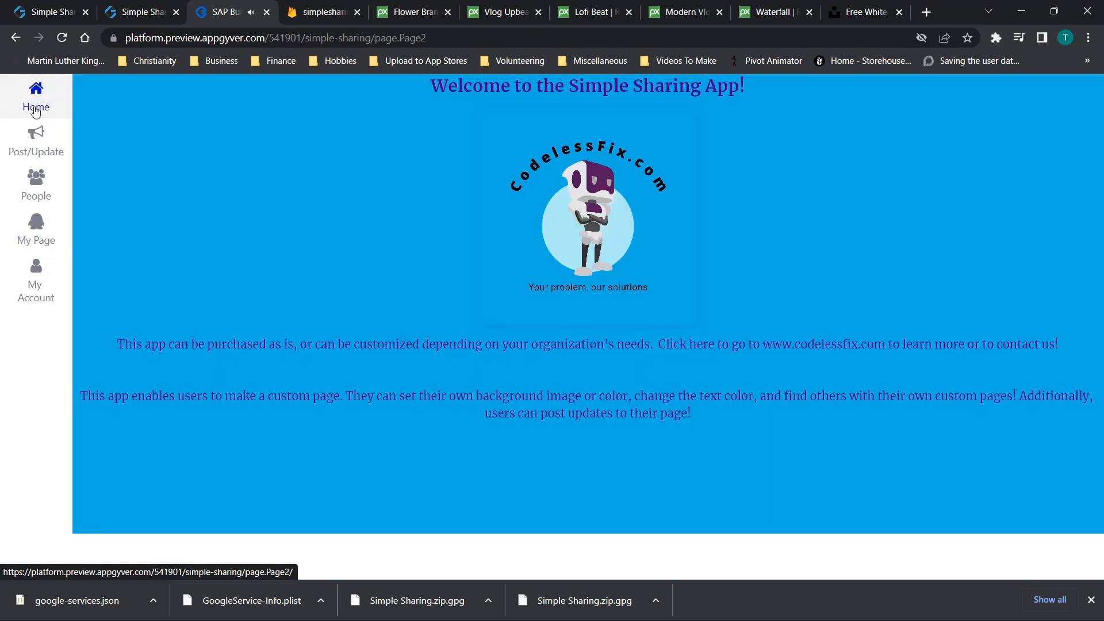
{"action": "left_click", "coordinate": [31, 198]}
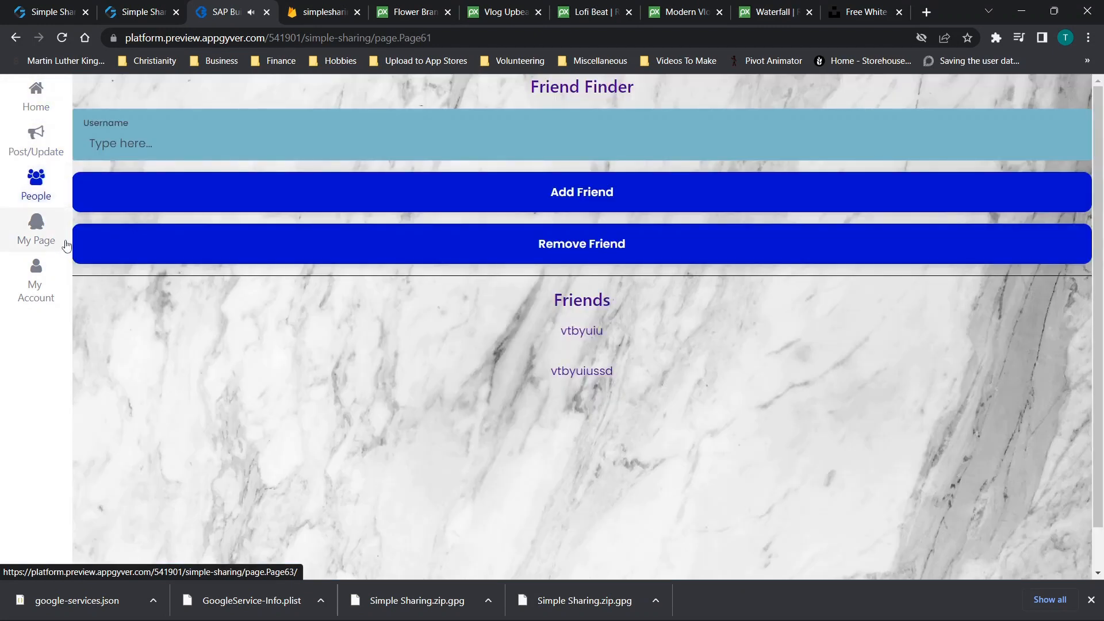
{"action": "left_click", "coordinate": [36, 241]}
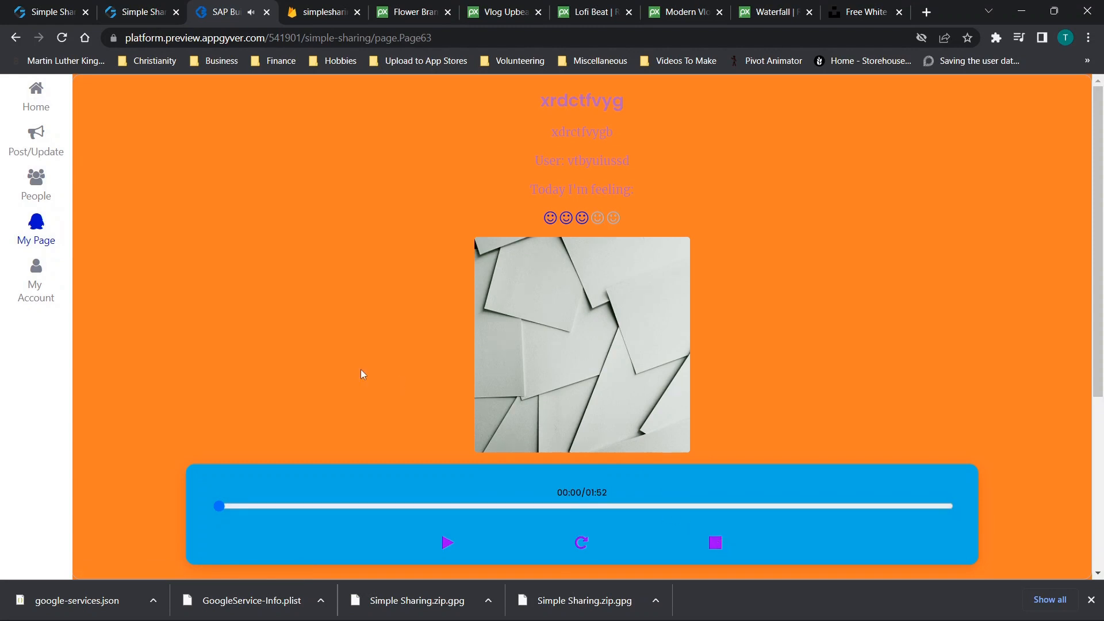
{"action": "scroll", "coordinate": [352, 369], "scroll_direction": "down", "scroll_amount": 2}
{"action": "scroll", "coordinate": [220, 255], "scroll_direction": "down", "scroll_amount": 2}
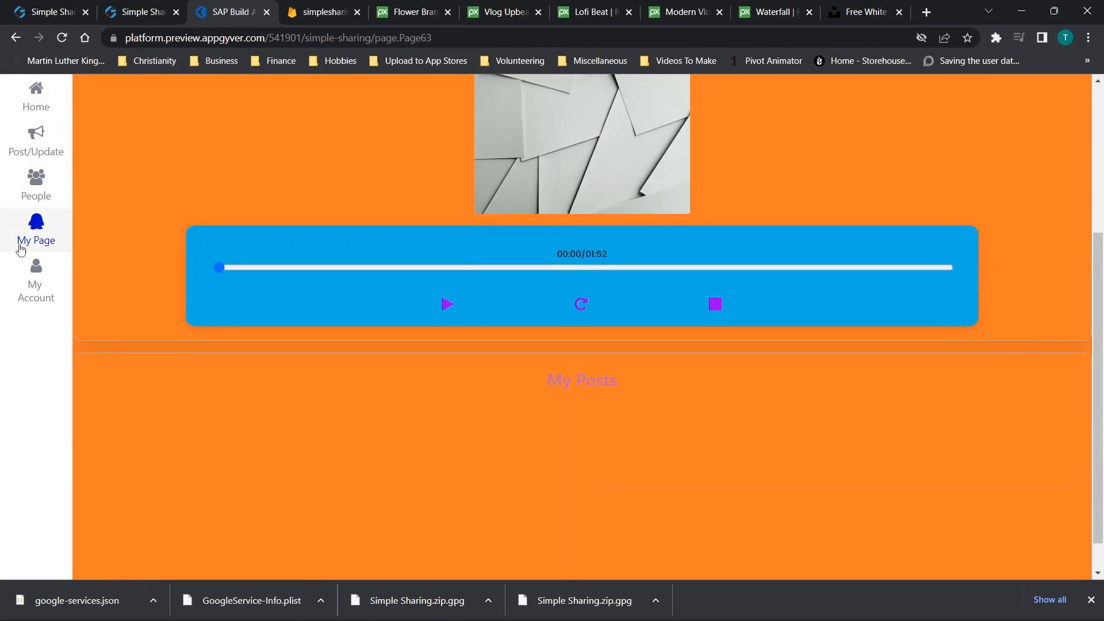
{"action": "left_click", "coordinate": [36, 185]}
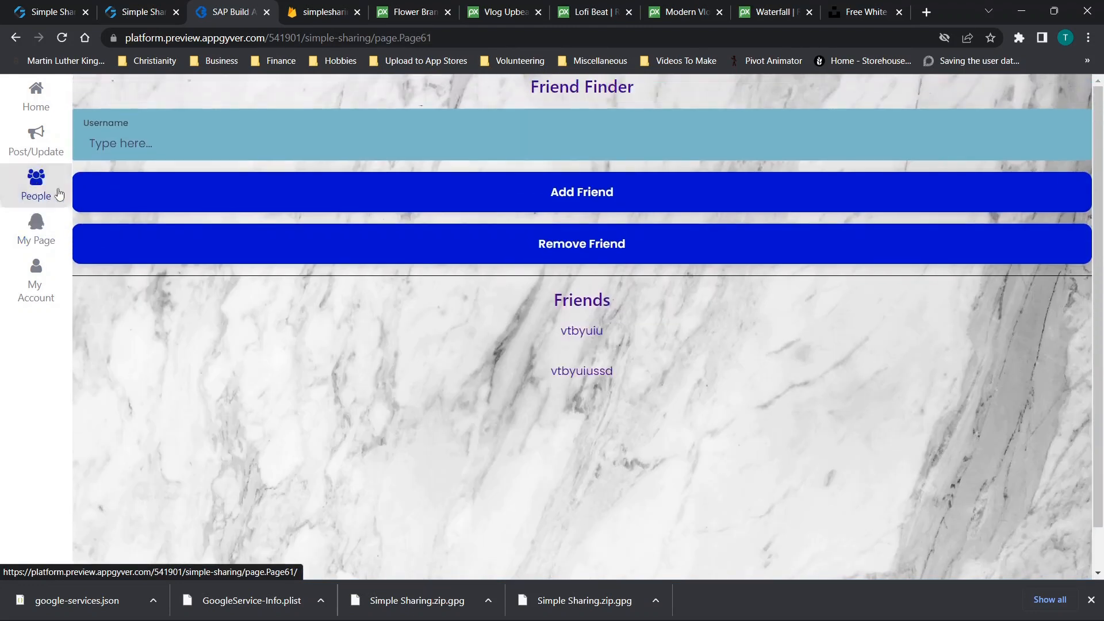
{"action": "left_click", "coordinate": [583, 380]}
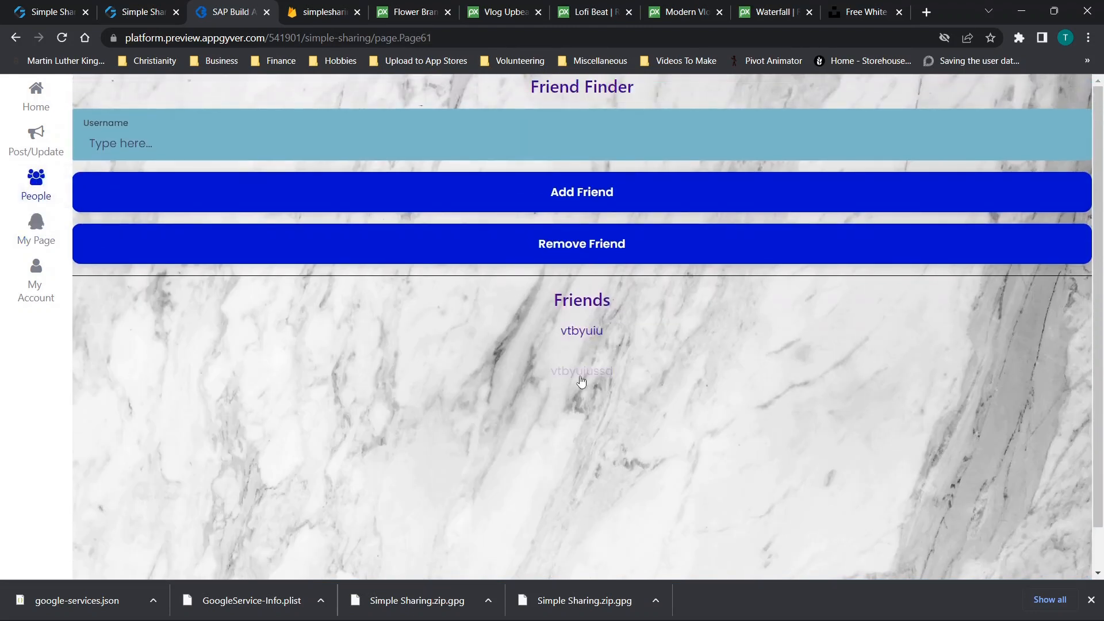
{"action": "scroll", "coordinate": [524, 344], "scroll_direction": "up", "scroll_amount": 2}
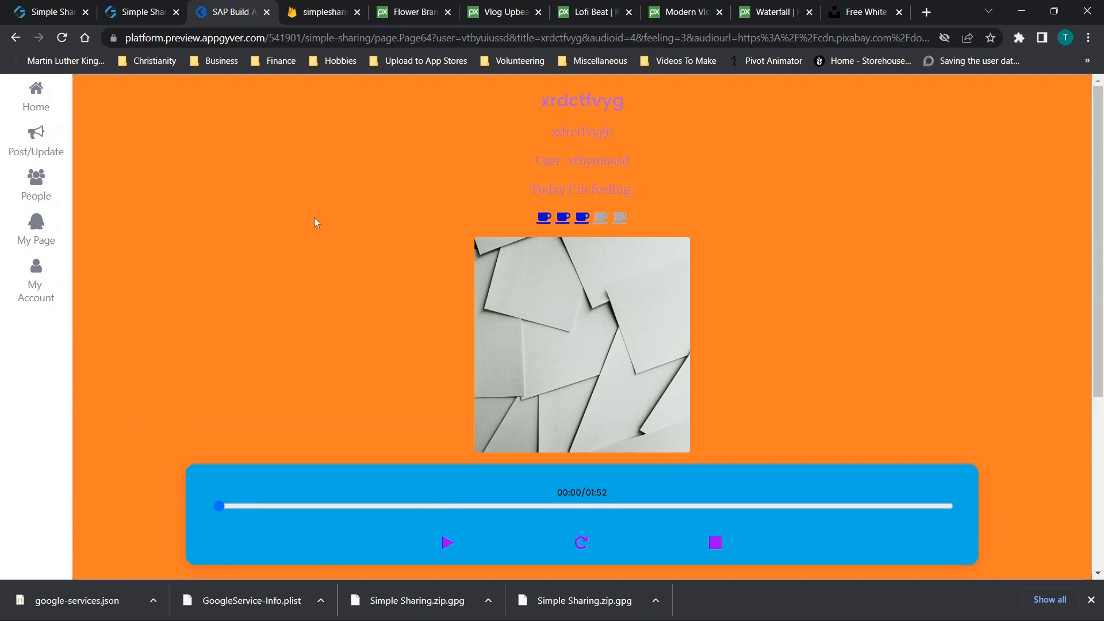
{"action": "left_click", "coordinate": [123, 10]}
Open the Home page for editing from the pages overview
{"action": "scroll", "coordinate": [474, 368], "scroll_direction": "up", "scroll_amount": 5}
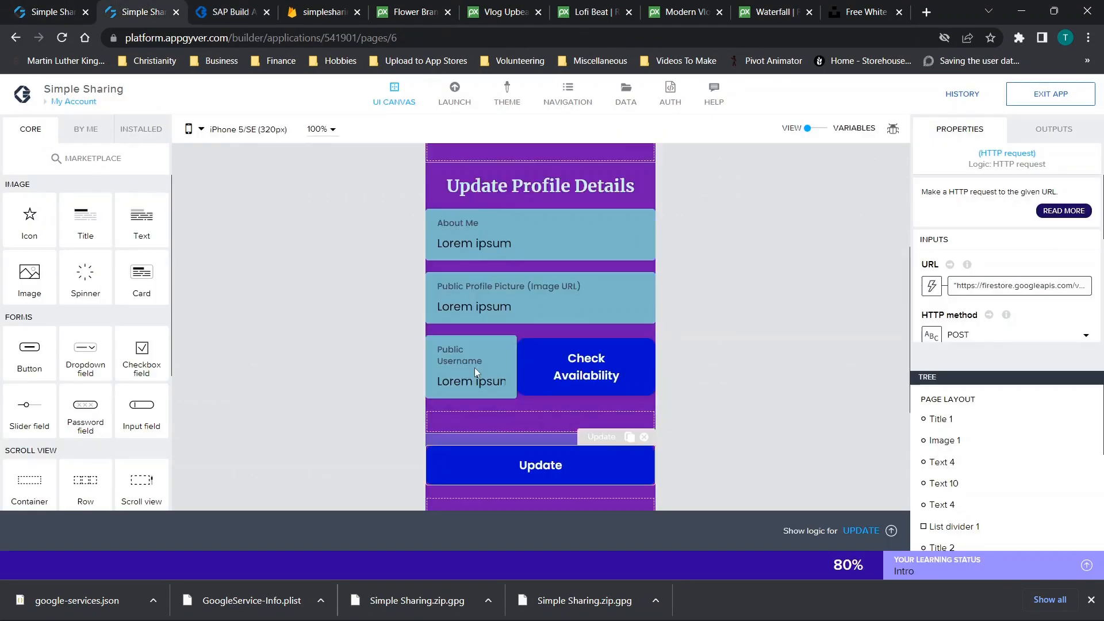
{"action": "scroll", "coordinate": [330, 281], "scroll_direction": "up", "scroll_amount": 2}
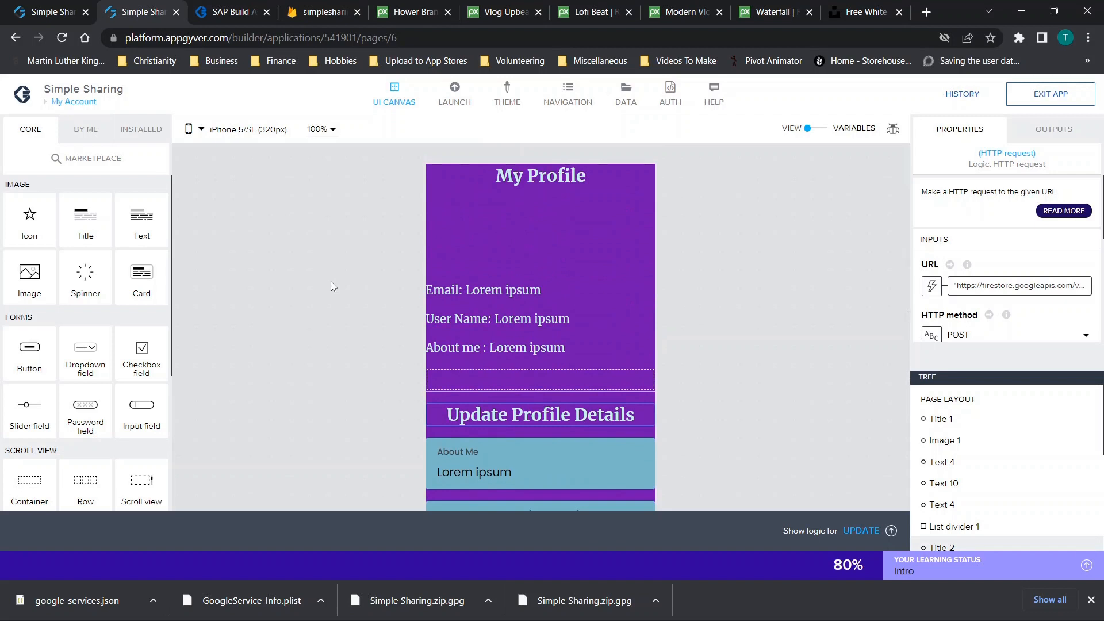
{"action": "scroll", "coordinate": [330, 281], "scroll_direction": "down", "scroll_amount": 2}
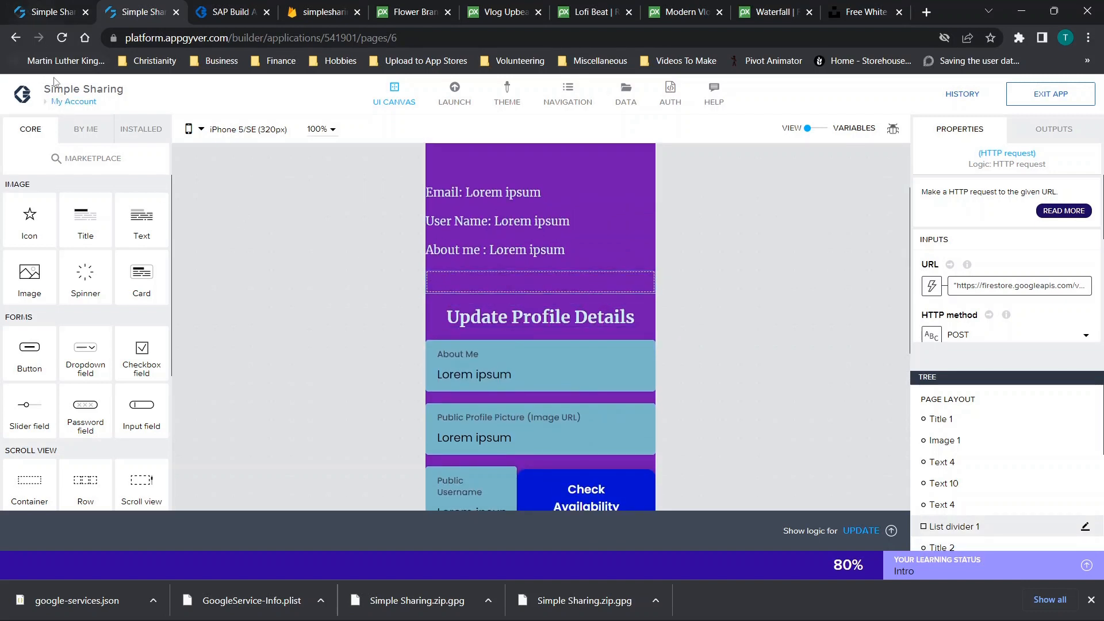
{"action": "left_click", "coordinate": [84, 97]}
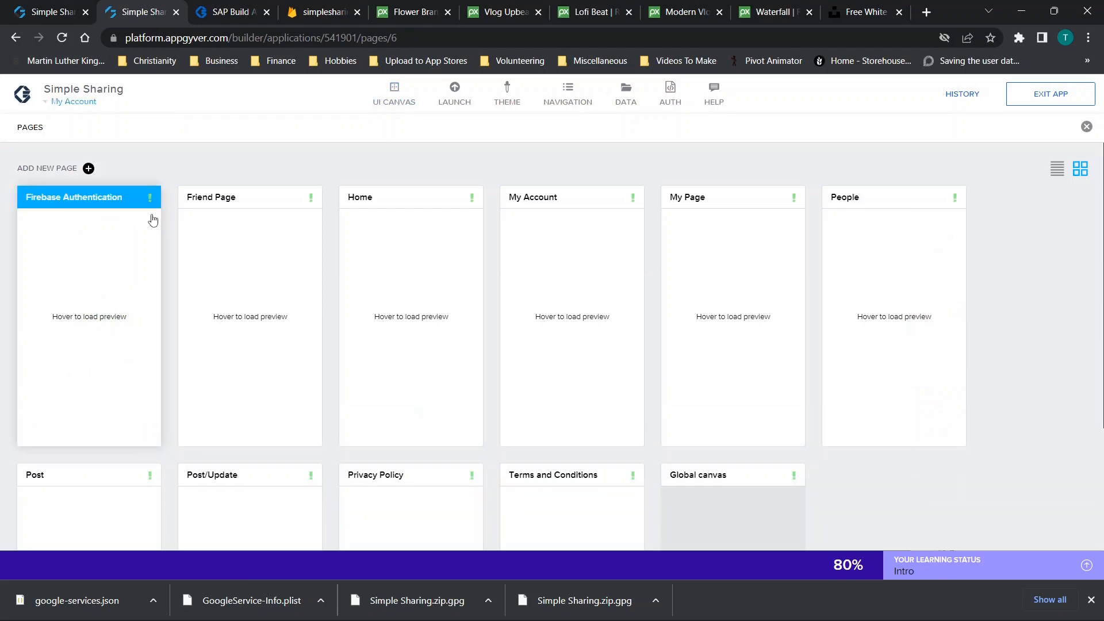
{"action": "mouse_move", "coordinate": [119, 273]}
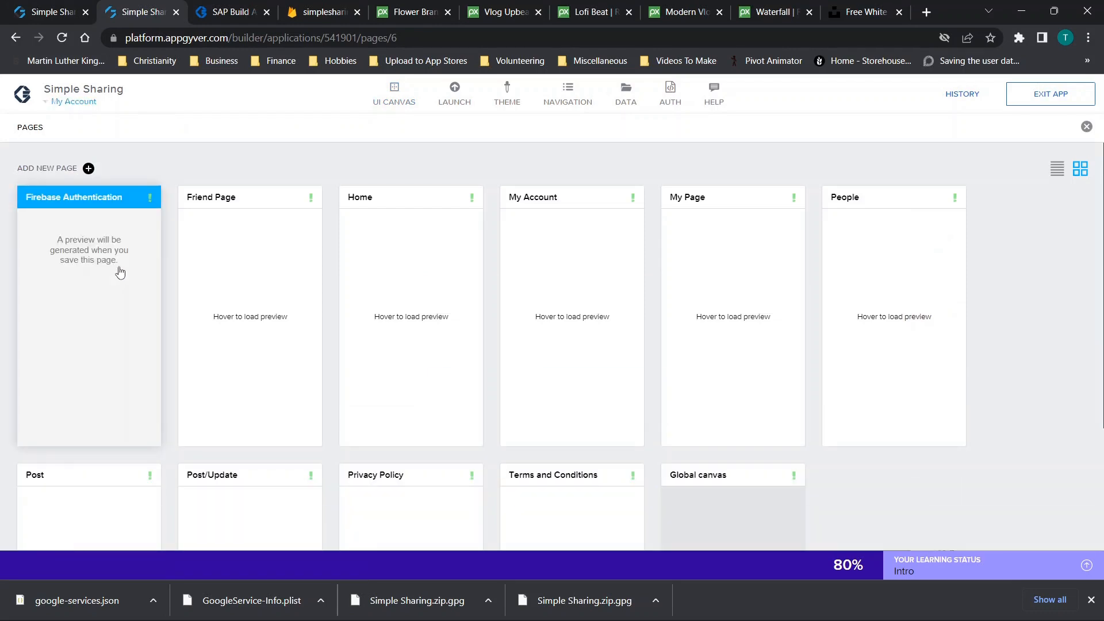
{"action": "left_click", "coordinate": [378, 274]}
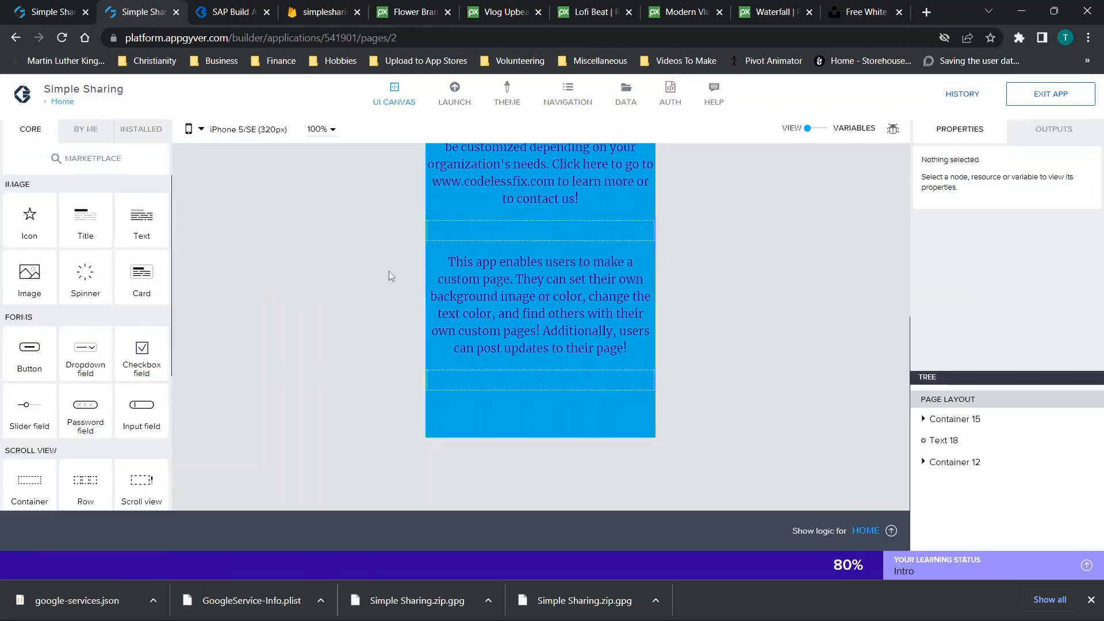
Browse image assets for the Home logo, closing the picker without changes
{"action": "left_click", "coordinate": [612, 259]}
{"action": "mouse_move", "coordinate": [977, 196]}
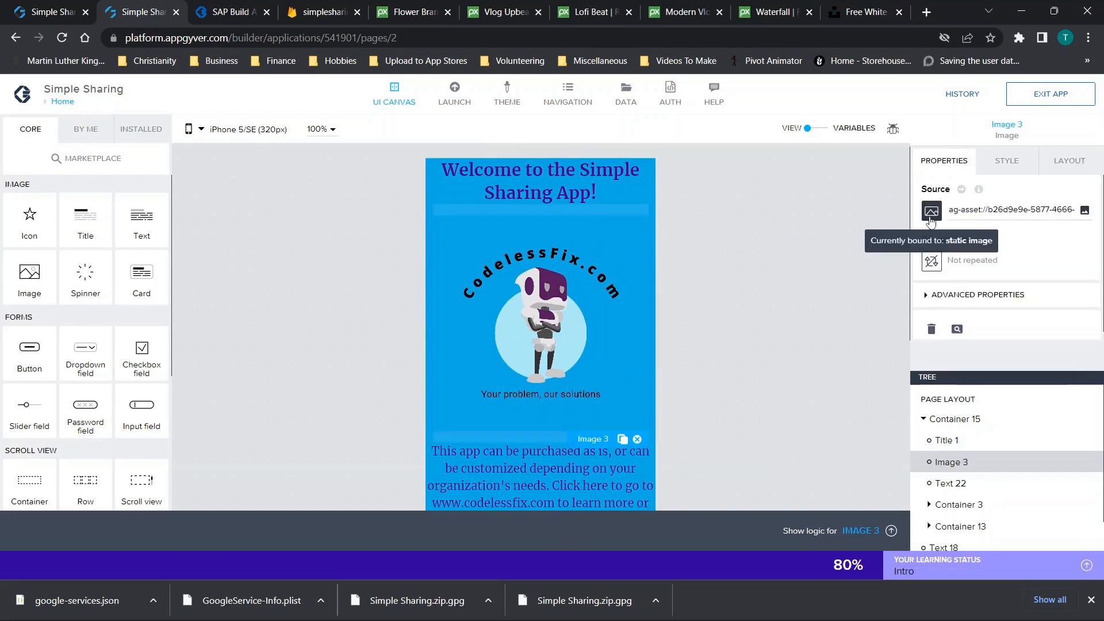
{"action": "left_click", "coordinate": [1085, 210]}
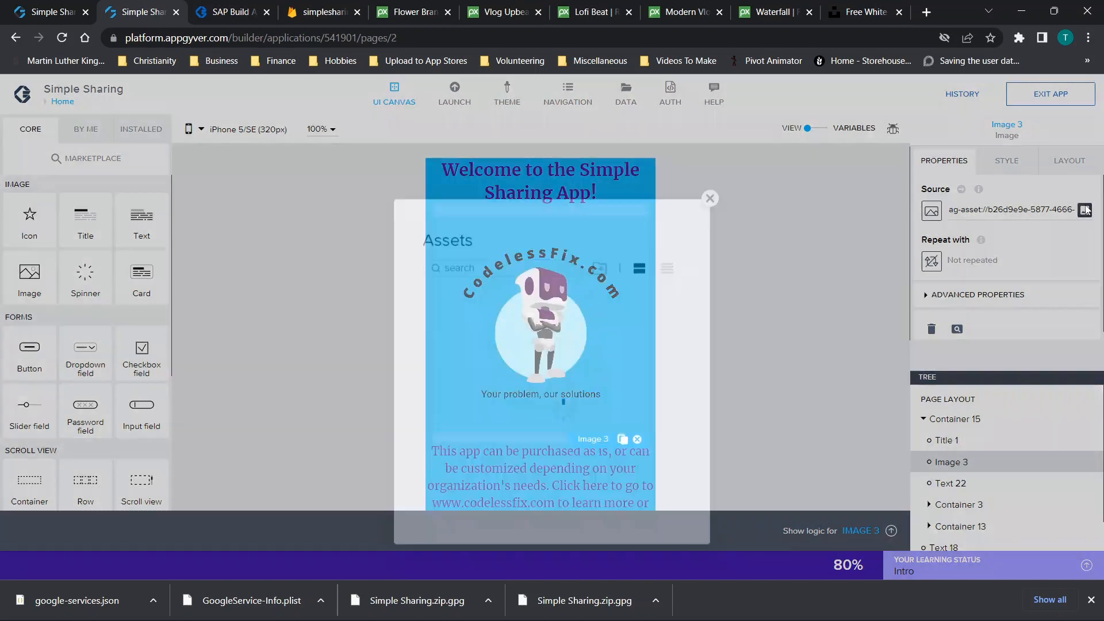
{"action": "left_click", "coordinate": [710, 154]}
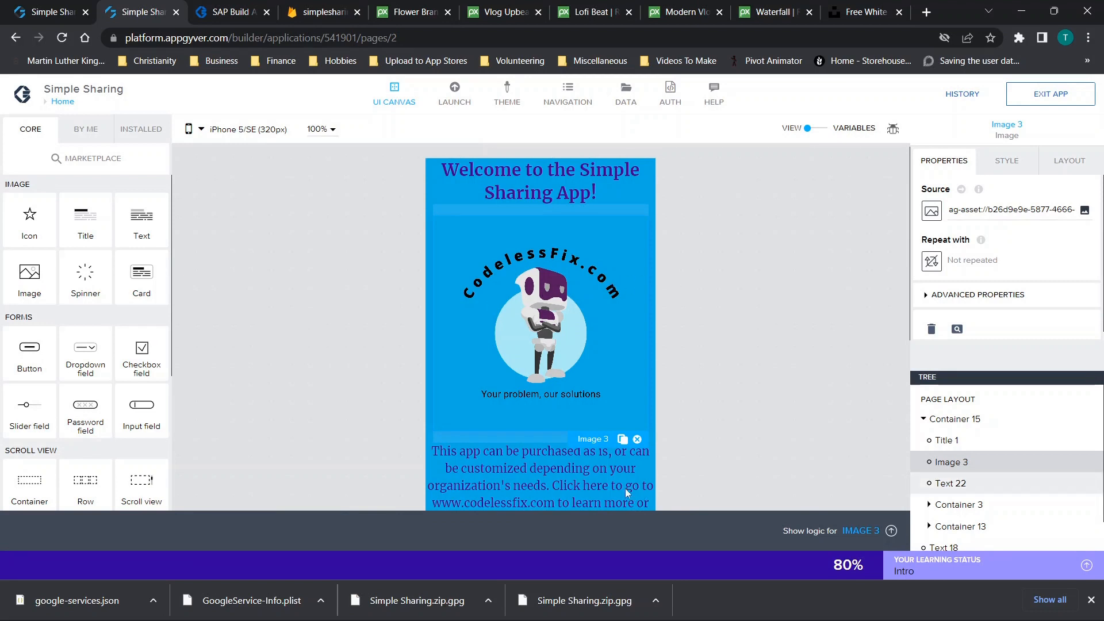
Inspect the welcome title, Text 22 and custom-pages paragraph, then return to the pages overview
{"action": "left_click", "coordinate": [516, 180]}
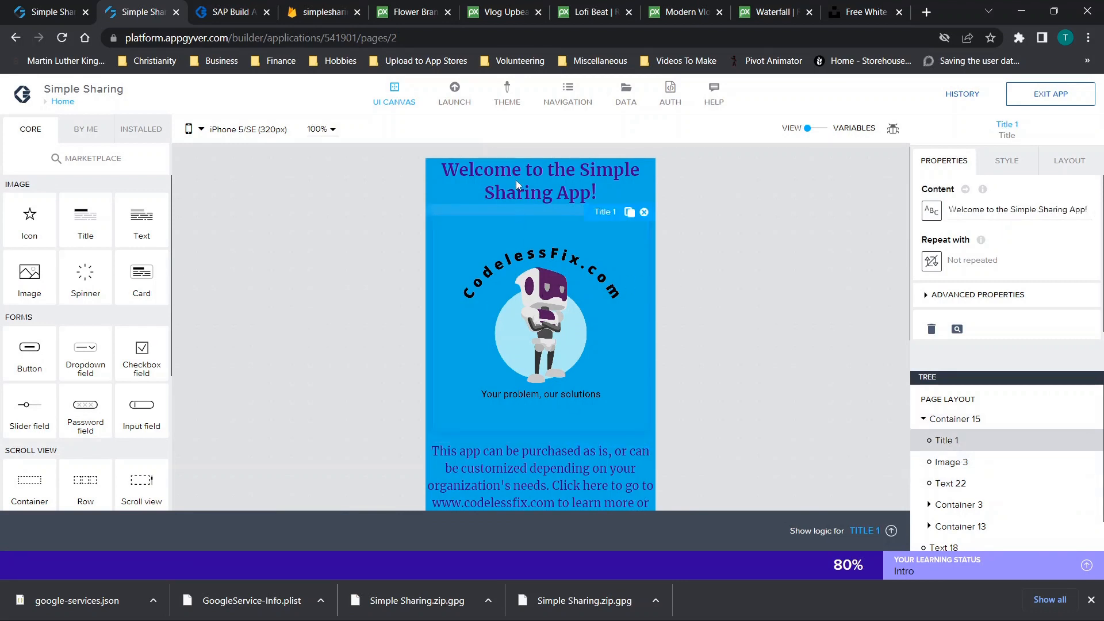
{"action": "scroll", "coordinate": [560, 243], "scroll_direction": "down", "scroll_amount": 4}
{"action": "left_click", "coordinate": [533, 266]}
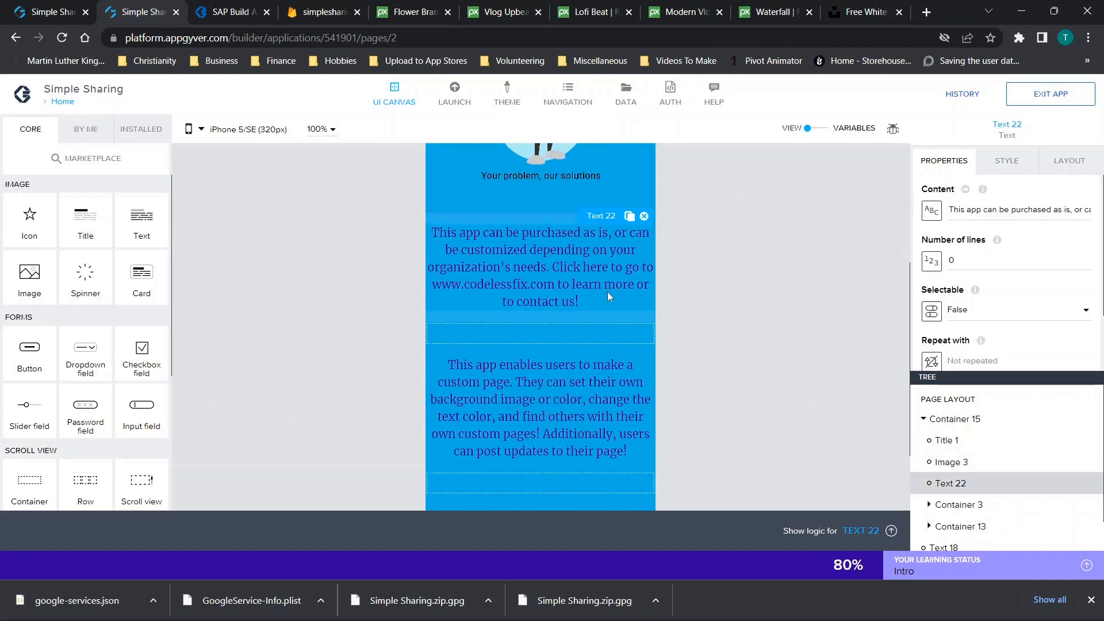
{"action": "left_click", "coordinate": [543, 364]}
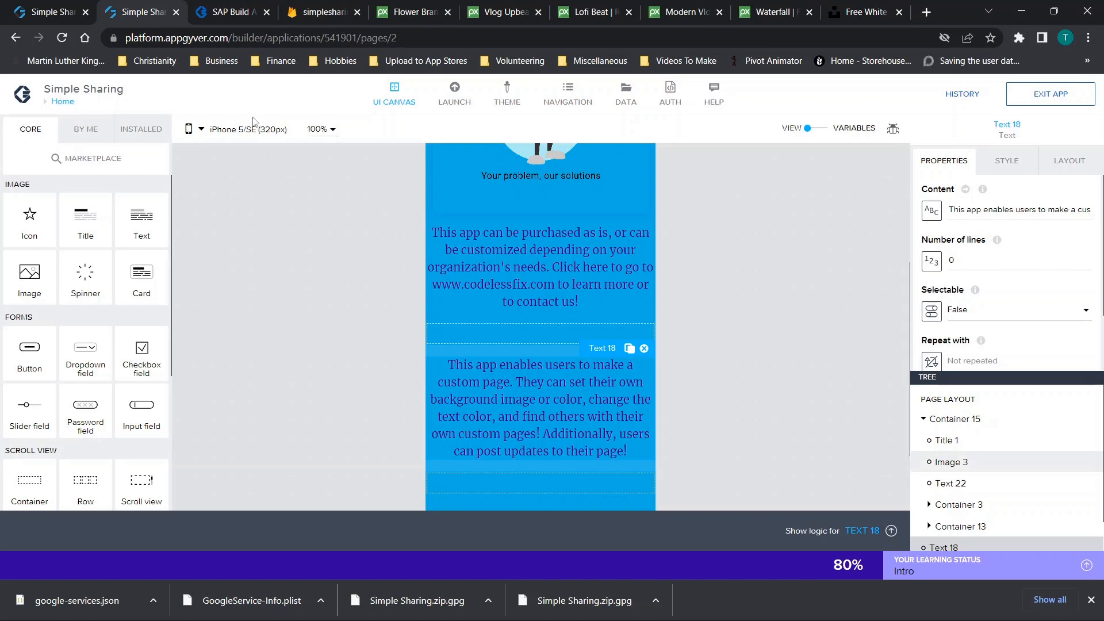
{"action": "left_click", "coordinate": [70, 101]}
{"action": "scroll", "coordinate": [454, 322], "scroll_direction": "down", "scroll_amount": 3}
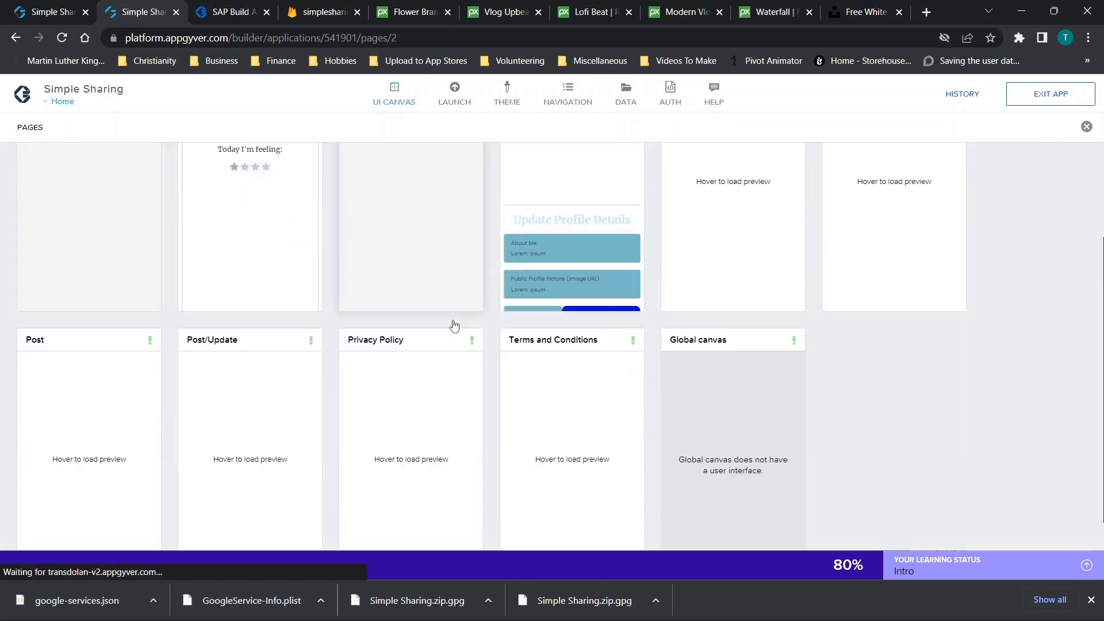
{"action": "left_click", "coordinate": [434, 331]}
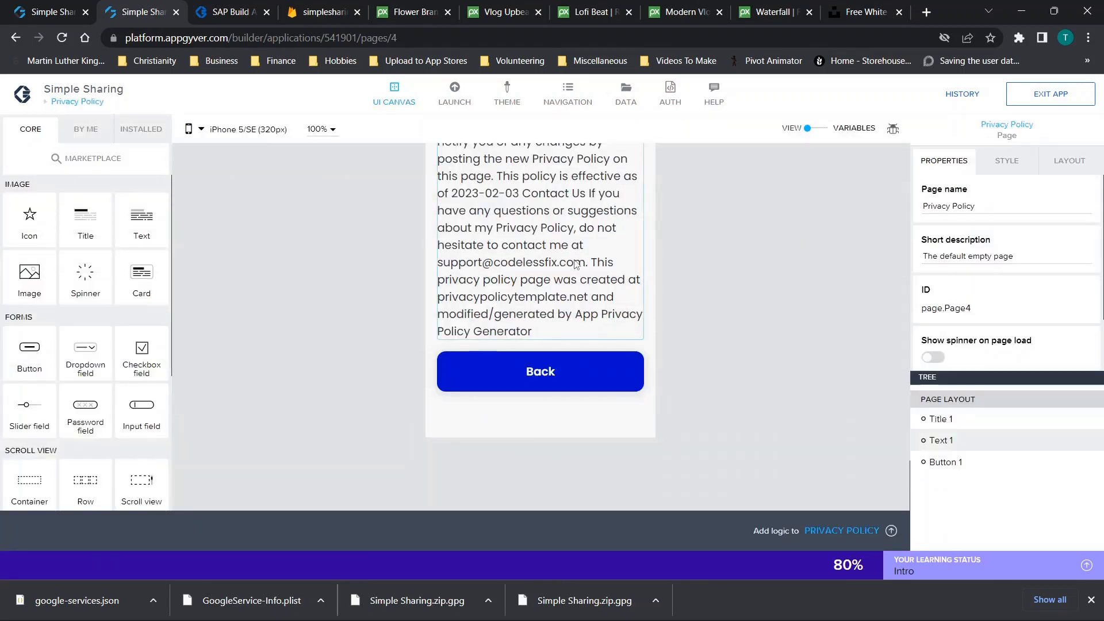
{"action": "scroll", "coordinate": [575, 264], "scroll_direction": "up", "scroll_amount": 5}
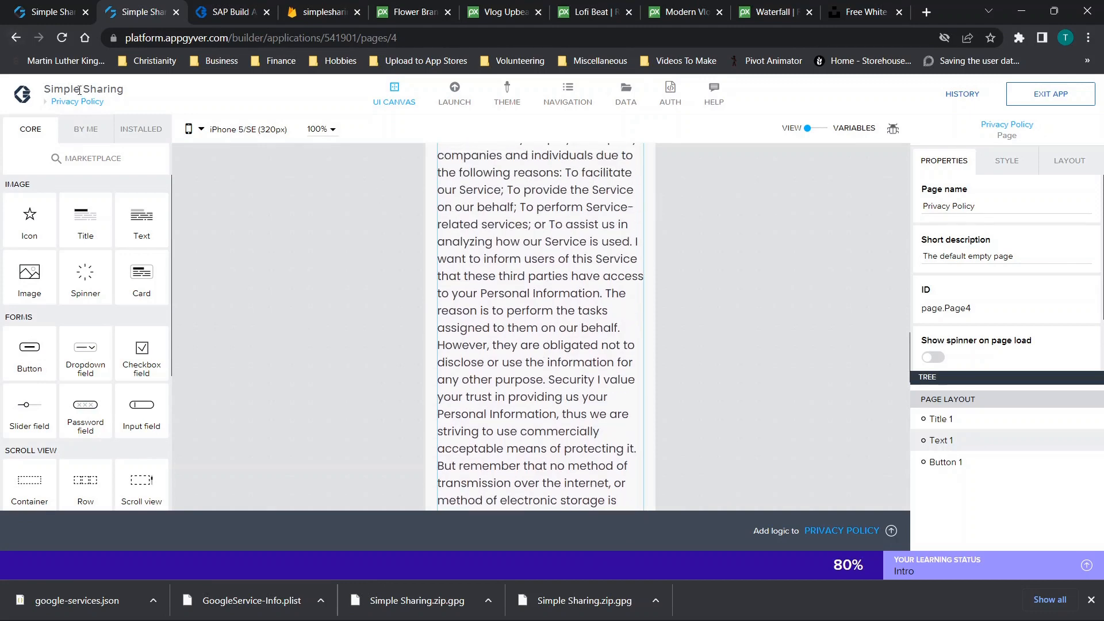
{"action": "left_click", "coordinate": [80, 102]}
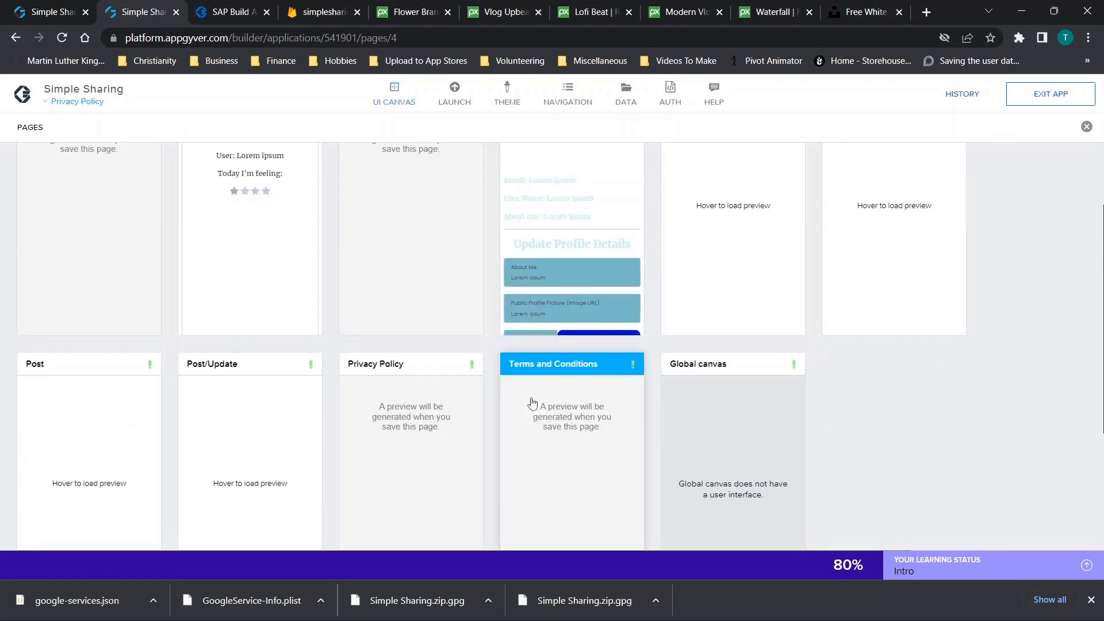
{"action": "scroll", "coordinate": [257, 293], "scroll_direction": "up", "scroll_amount": 2}
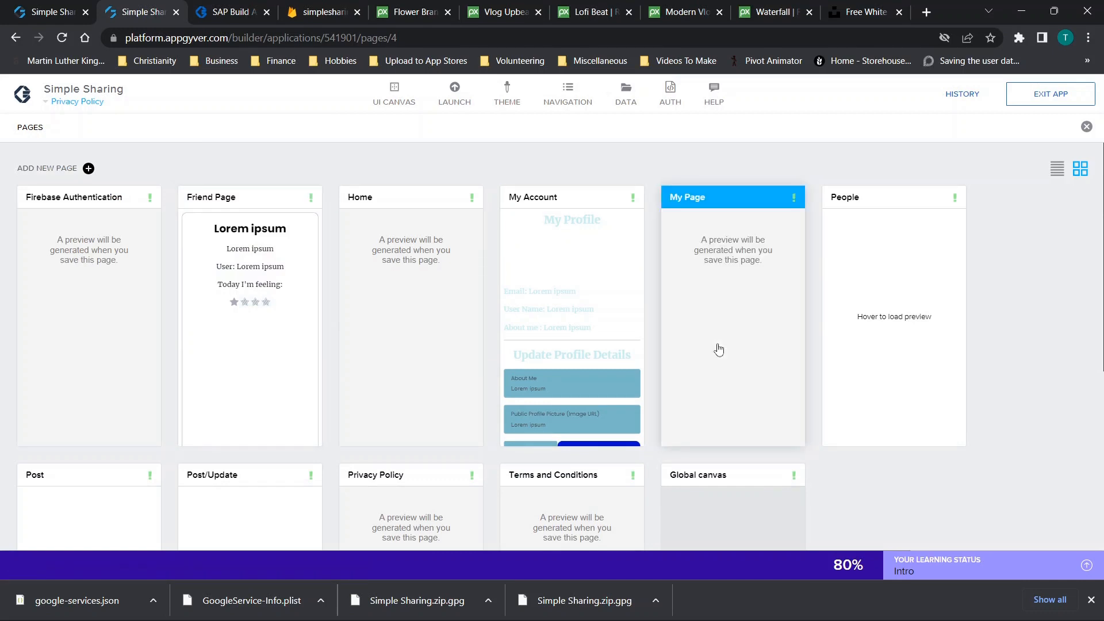
{"action": "scroll", "coordinate": [328, 401], "scroll_direction": "down", "scroll_amount": 1}
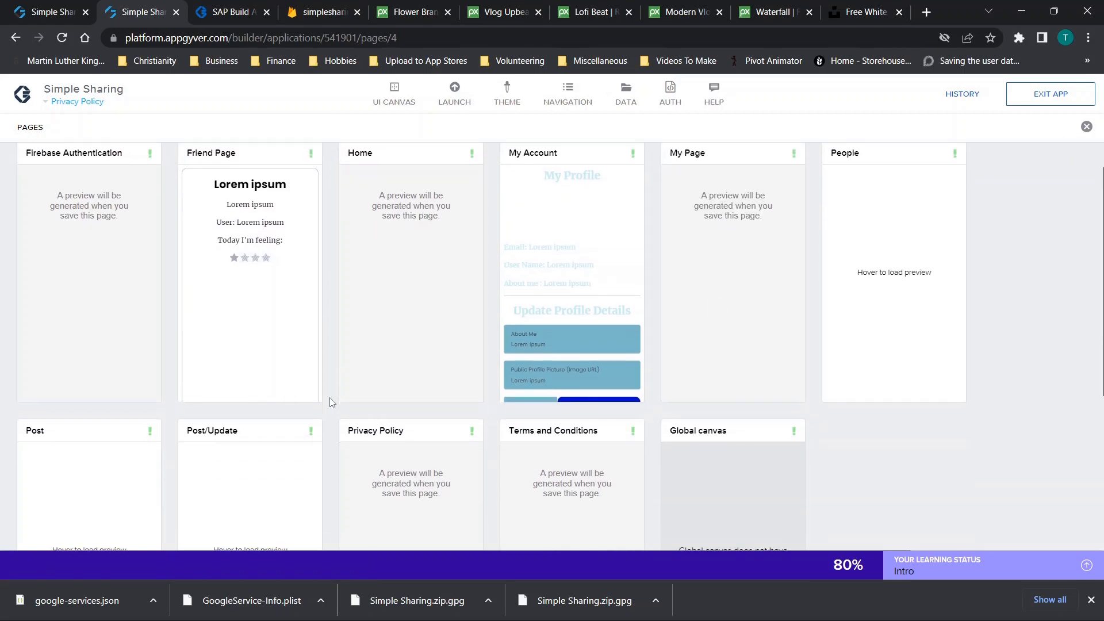
{"action": "left_click", "coordinate": [232, 304]}
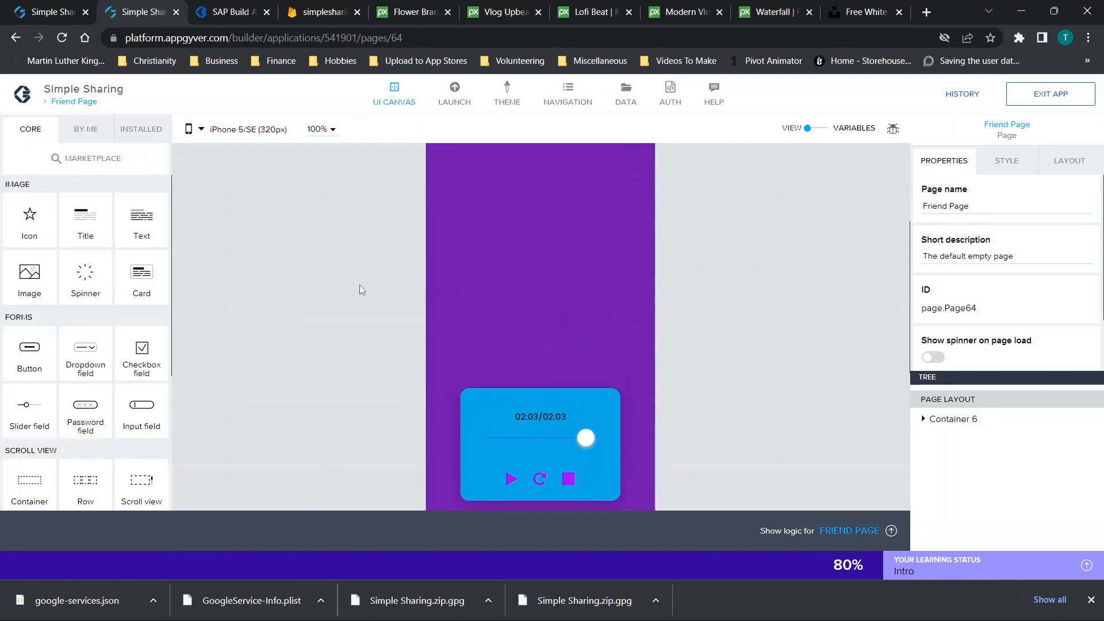
{"action": "left_click", "coordinate": [509, 192]}
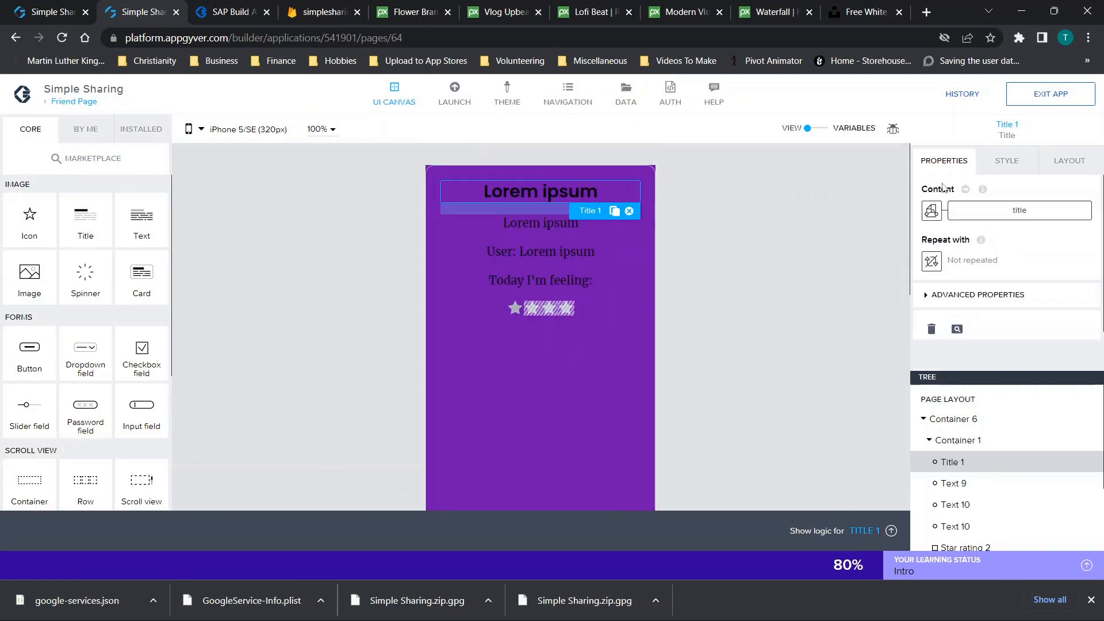
{"action": "left_click", "coordinate": [1069, 161]}
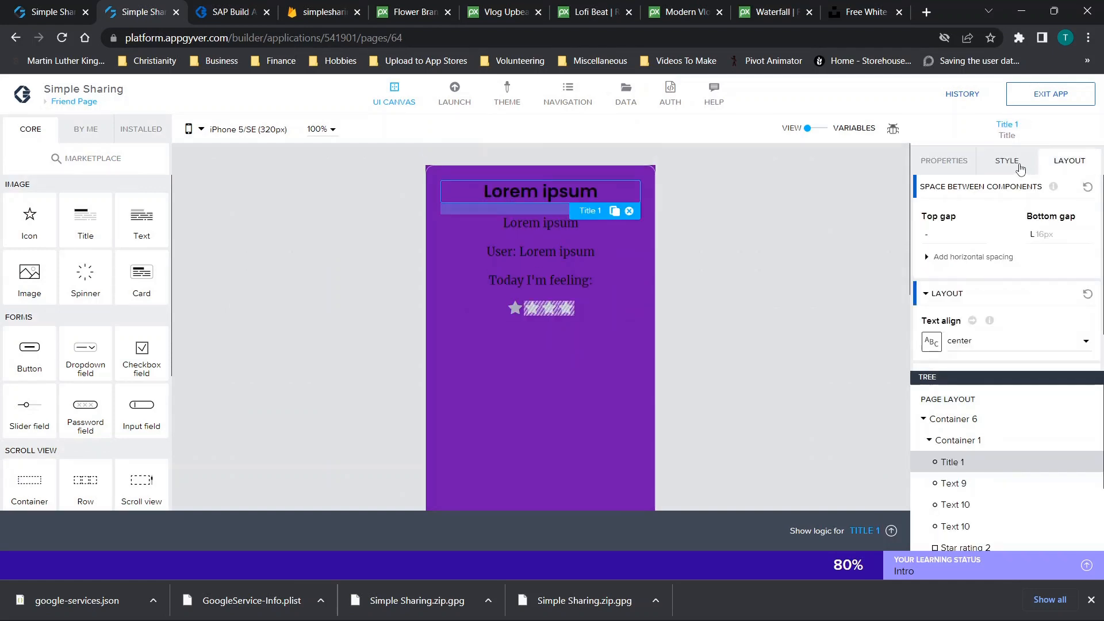
{"action": "left_click", "coordinate": [1007, 161]}
{"action": "scroll", "coordinate": [974, 291], "scroll_direction": "down", "scroll_amount": 1}
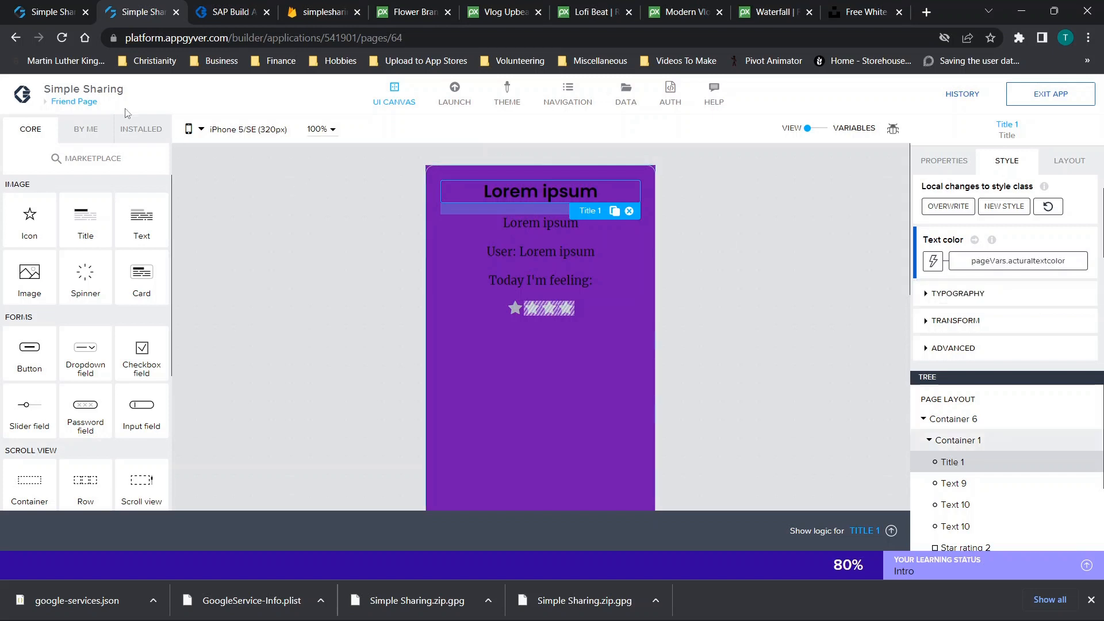
{"action": "left_click", "coordinate": [96, 108]}
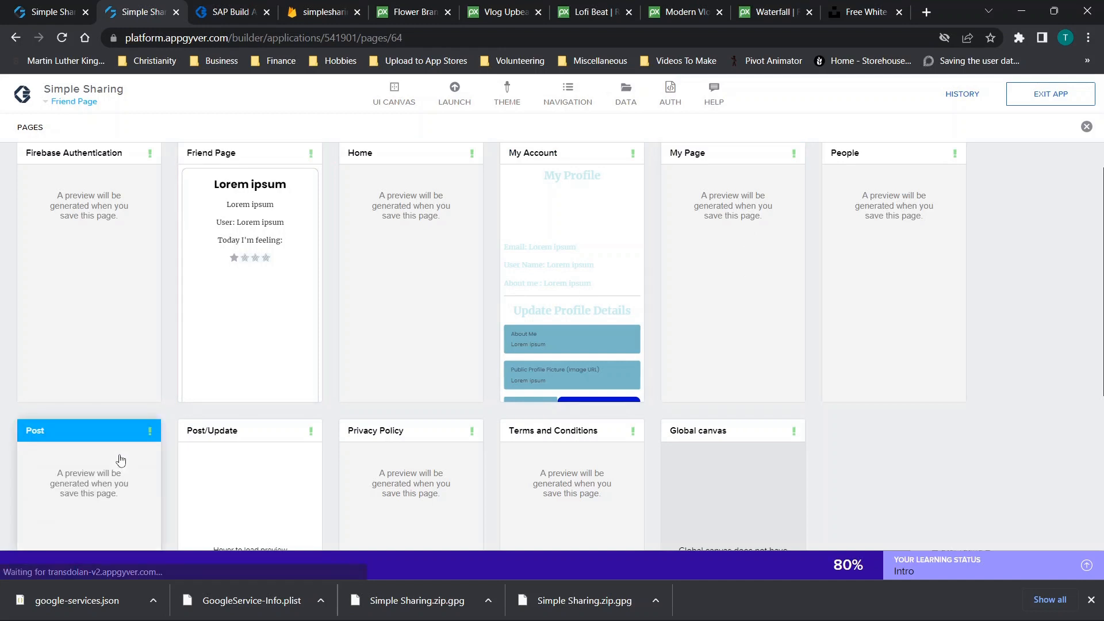
Open the Post page, then return to the pages overview
{"action": "scroll", "coordinate": [198, 352], "scroll_direction": "down", "scroll_amount": 1}
{"action": "scroll", "coordinate": [198, 353], "scroll_direction": "up", "scroll_amount": 2}
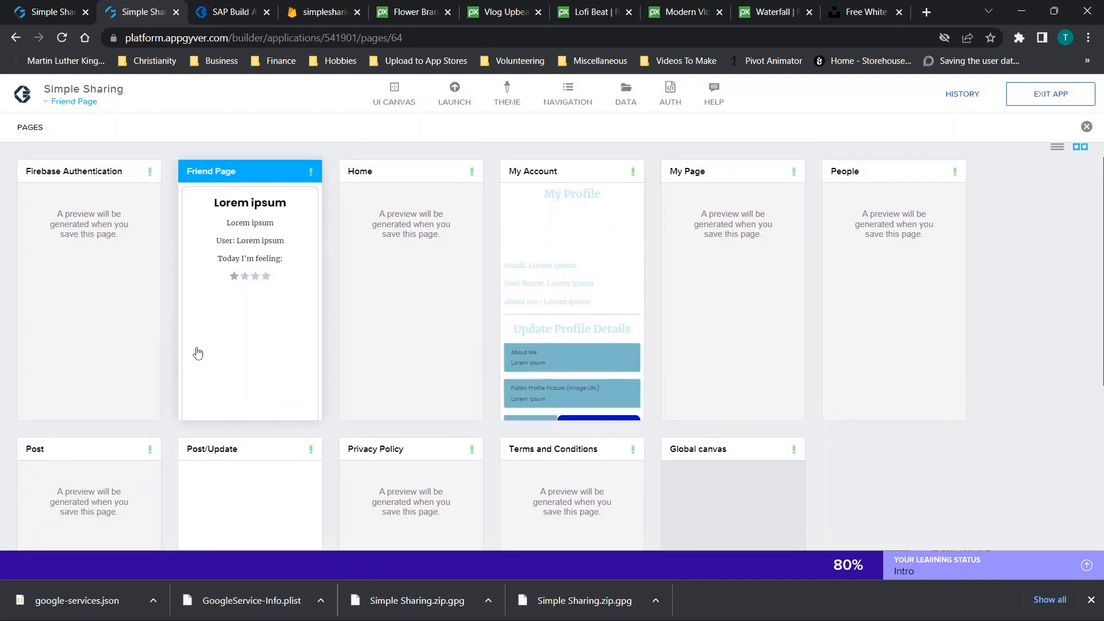
{"action": "scroll", "coordinate": [197, 352], "scroll_direction": "down", "scroll_amount": 2}
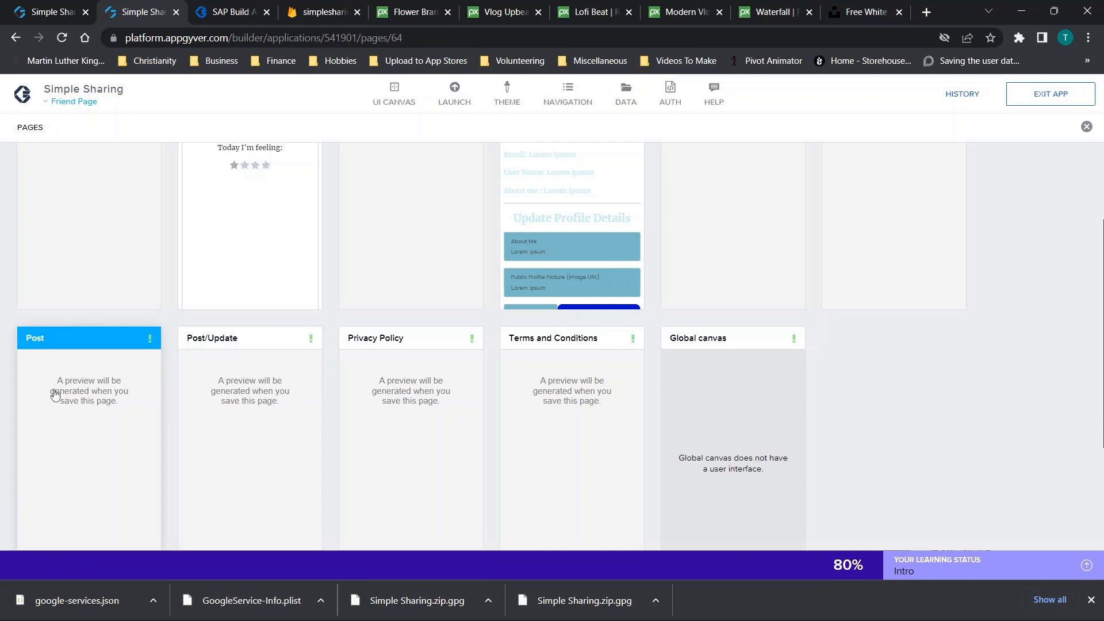
{"action": "scroll", "coordinate": [593, 291], "scroll_direction": "up", "scroll_amount": 3}
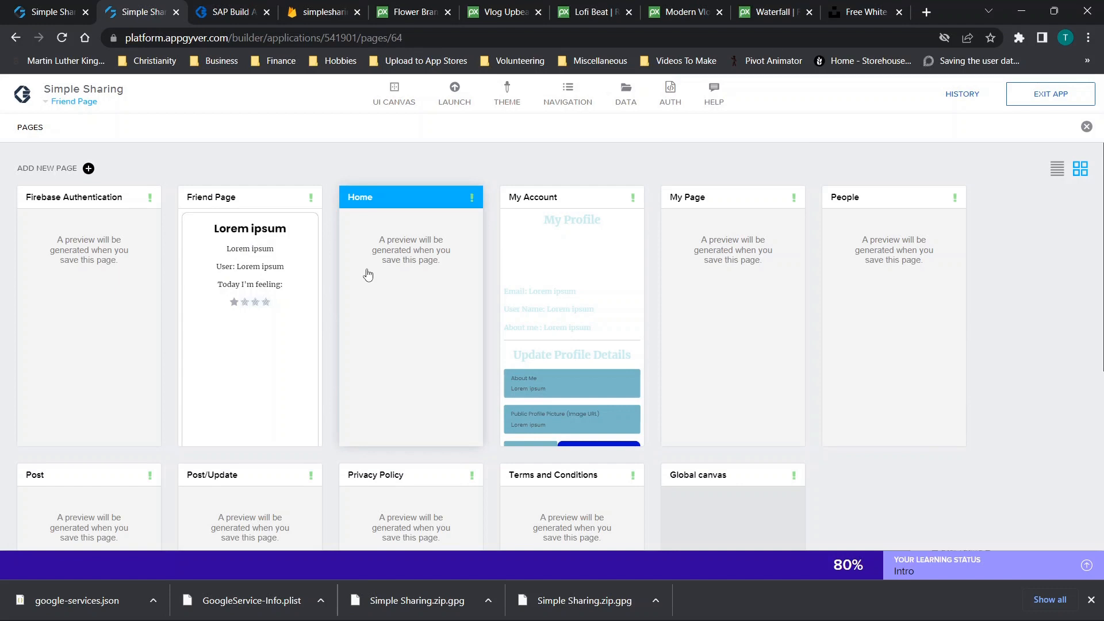
{"action": "scroll", "coordinate": [366, 273], "scroll_direction": "down", "scroll_amount": 2}
{"action": "scroll", "coordinate": [368, 275], "scroll_direction": "down", "scroll_amount": 3}
{"action": "left_click", "coordinate": [79, 377]}
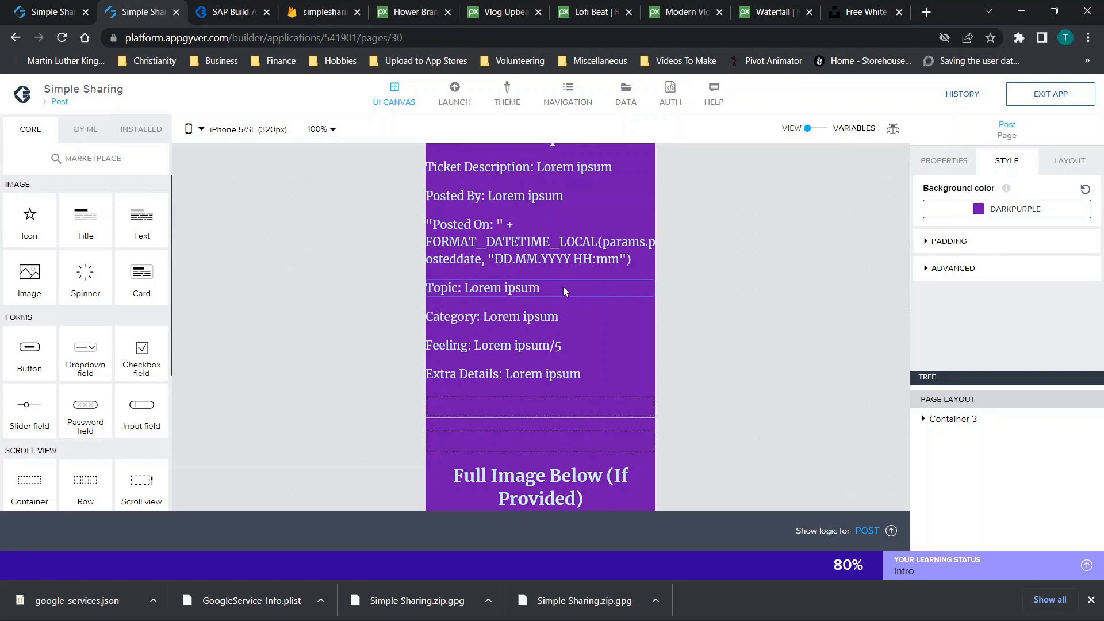
{"action": "left_click", "coordinate": [58, 104]}
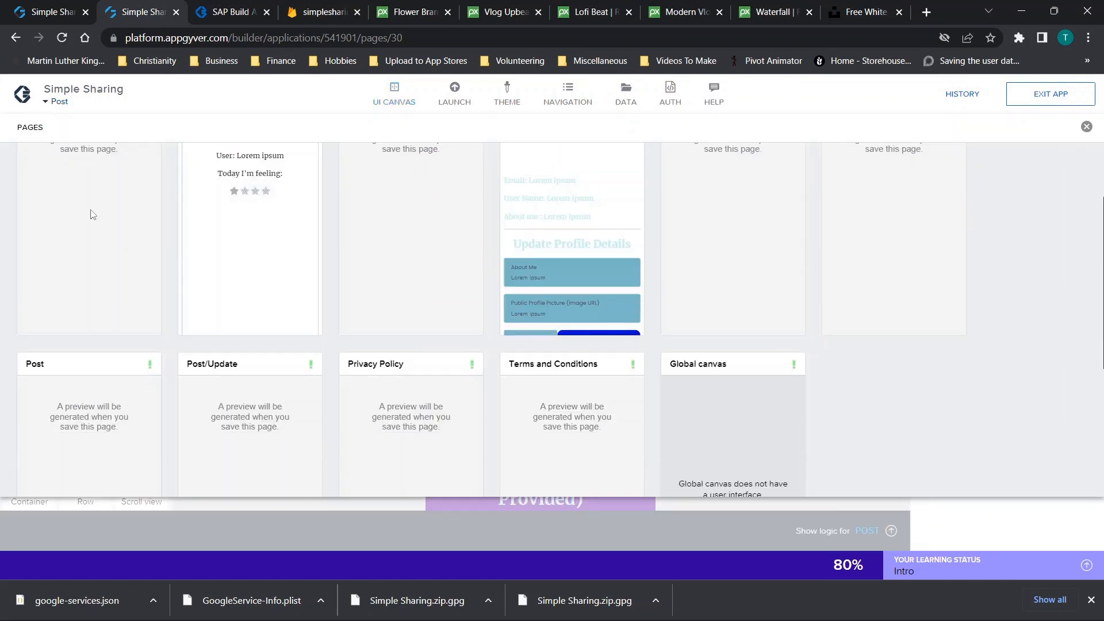
Remove the Post page and confirm the deletion
{"action": "left_click", "coordinate": [149, 365]}
{"action": "left_click", "coordinate": [164, 432]}
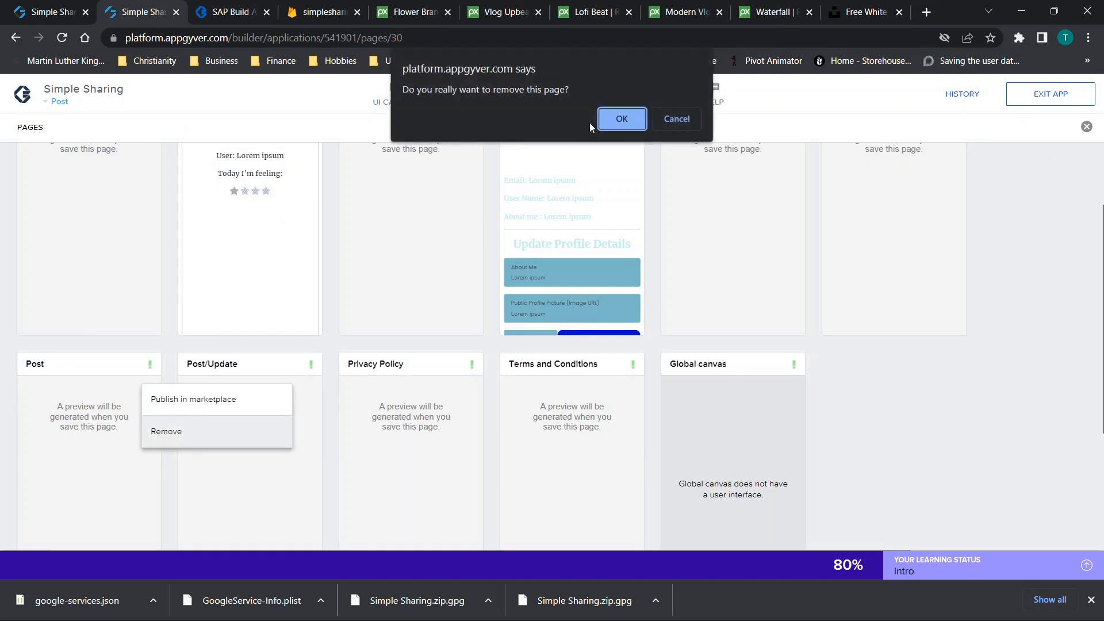
{"action": "left_click", "coordinate": [636, 117]}
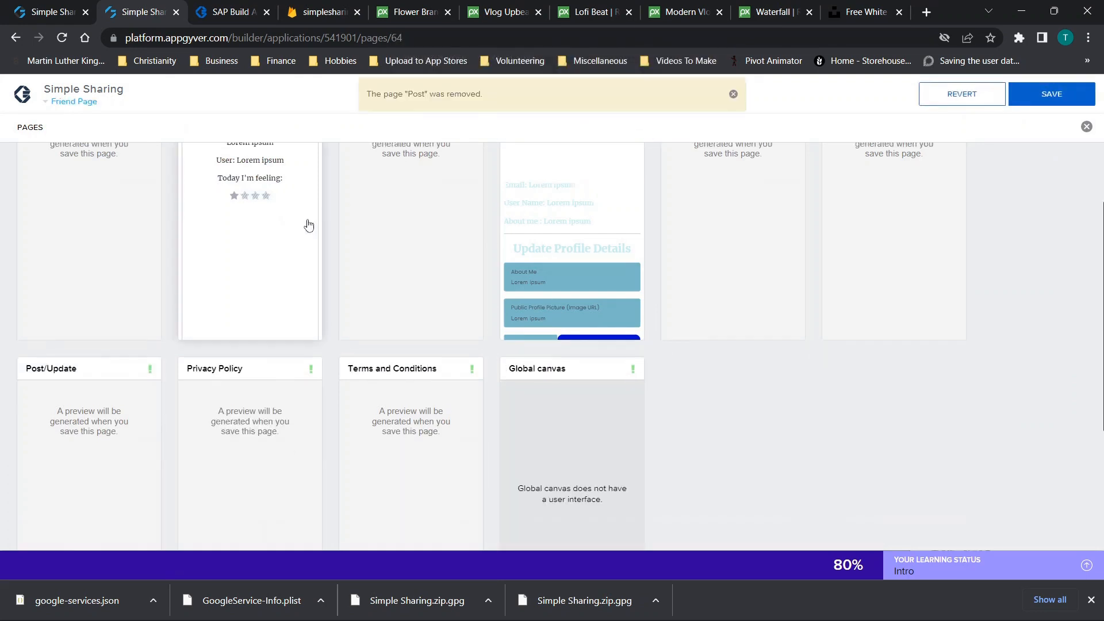
{"action": "scroll", "coordinate": [305, 287], "scroll_direction": "down", "scroll_amount": 2}
{"action": "scroll", "coordinate": [305, 276], "scroll_direction": "up", "scroll_amount": 2}
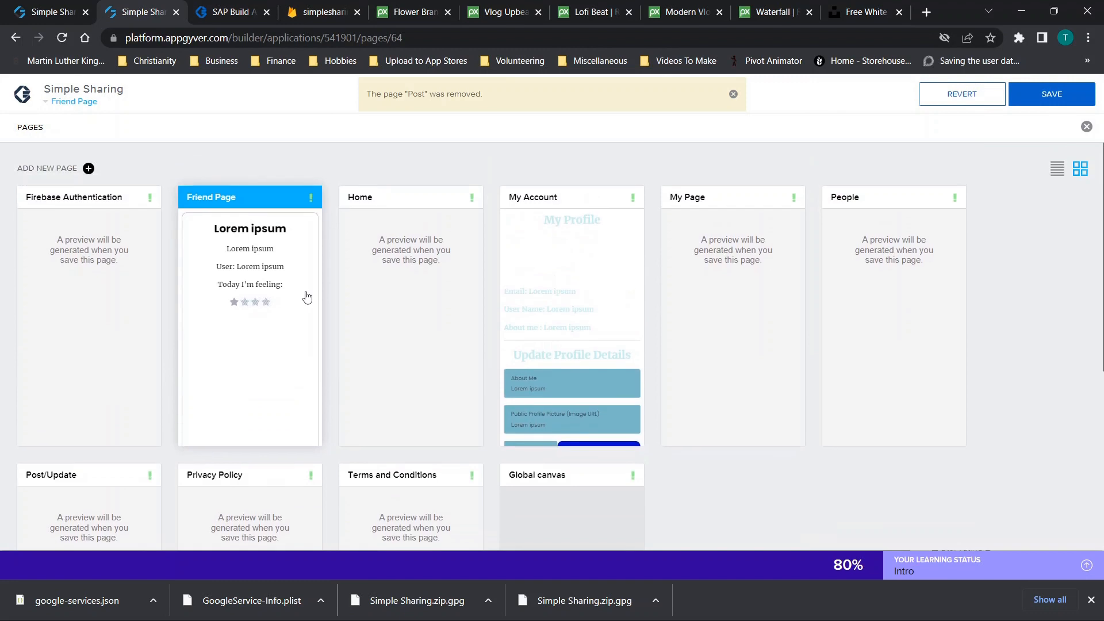
Save the application and review the remaining pages list
{"action": "left_click", "coordinate": [1042, 97]}
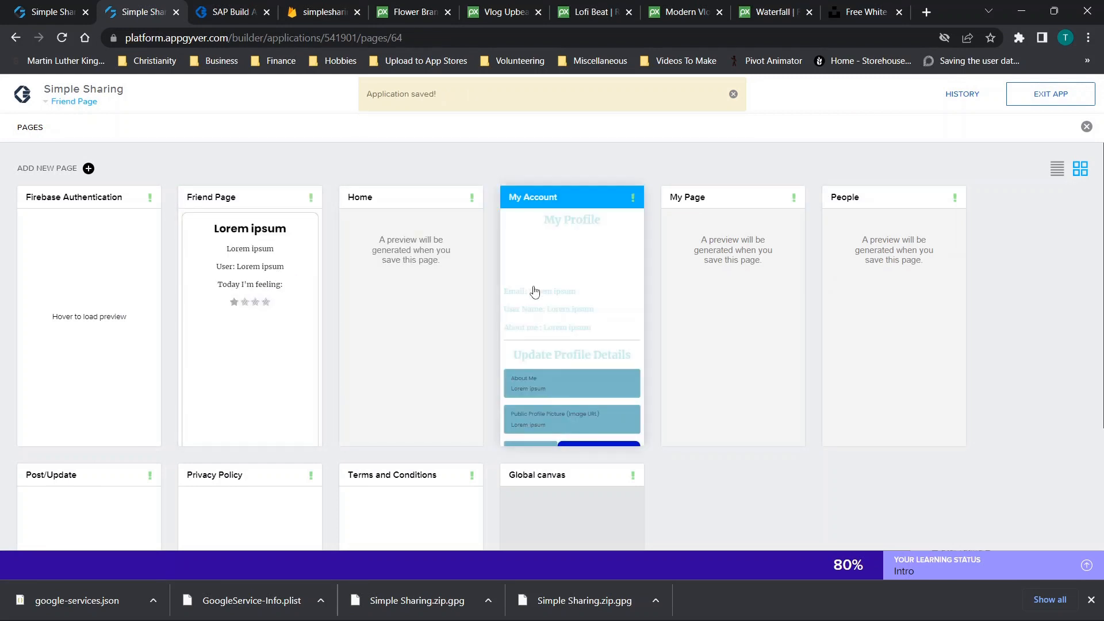
{"action": "scroll", "coordinate": [535, 290], "scroll_direction": "down", "scroll_amount": 2}
{"action": "scroll", "coordinate": [534, 291], "scroll_direction": "up", "scroll_amount": 2}
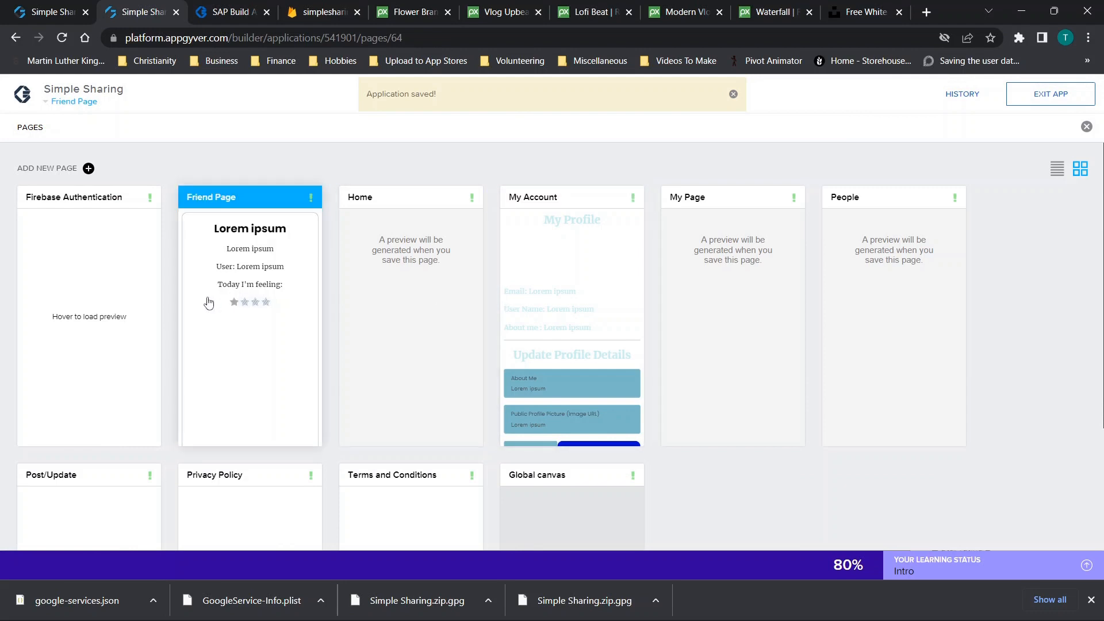
{"action": "scroll", "coordinate": [209, 304], "scroll_direction": "down", "scroll_amount": 1}
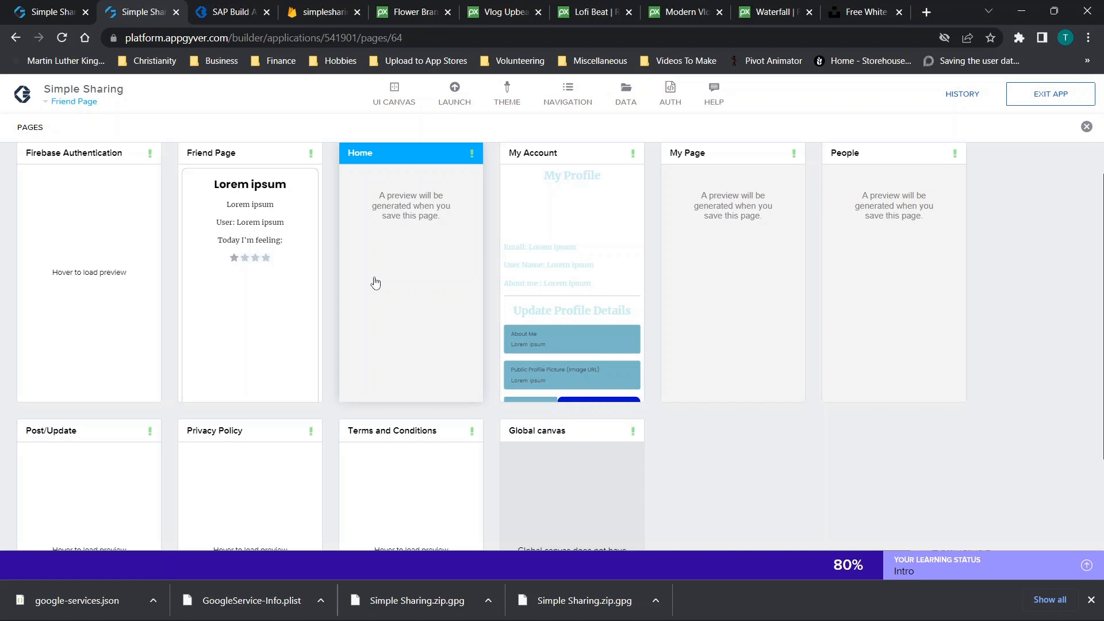
{"action": "scroll", "coordinate": [376, 282], "scroll_direction": "down", "scroll_amount": 2}
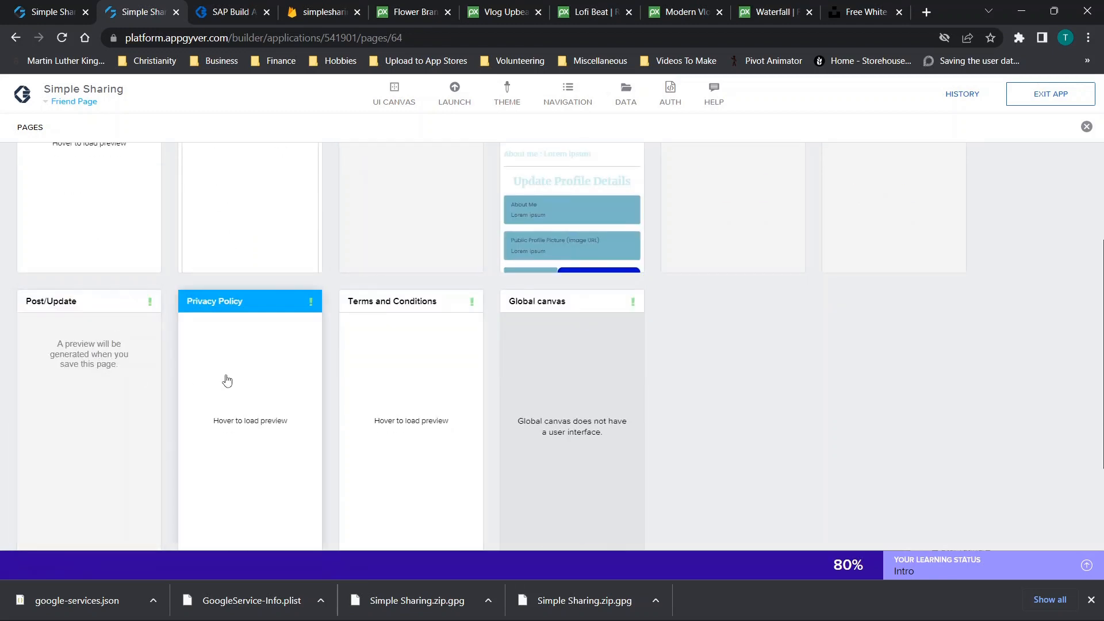
Open the Post/Update page for editing
{"action": "left_click", "coordinate": [64, 381]}
{"action": "scroll", "coordinate": [705, 336], "scroll_direction": "down", "scroll_amount": 1}
{"action": "scroll", "coordinate": [705, 336], "scroll_direction": "up", "scroll_amount": 15}
{"action": "scroll", "coordinate": [705, 336], "scroll_direction": "up", "scroll_amount": 4}
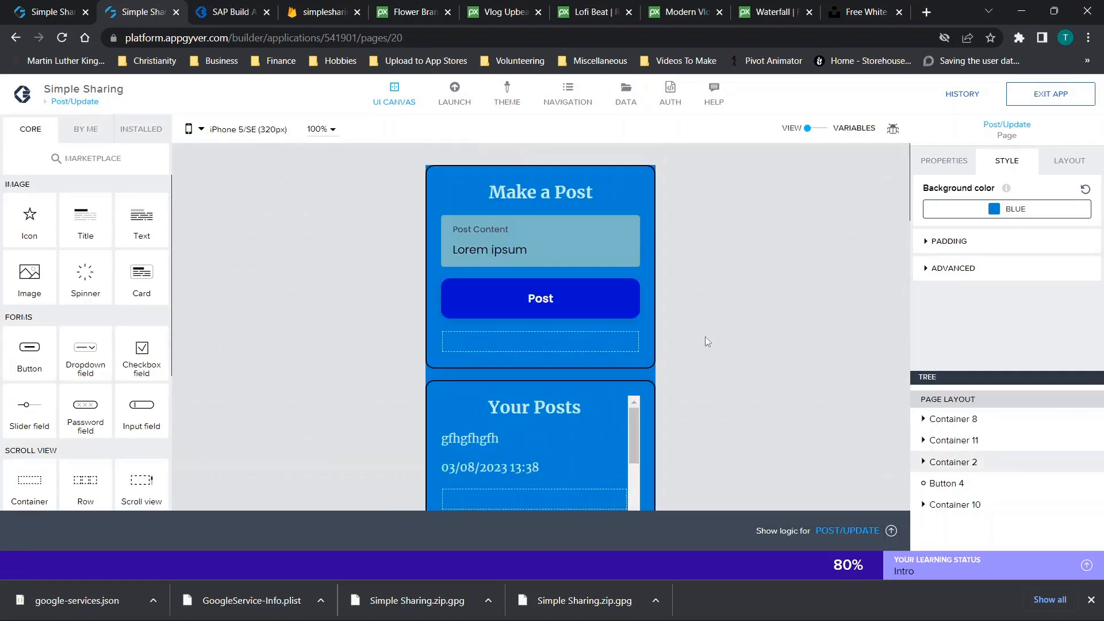
{"action": "scroll", "coordinate": [705, 337], "scroll_direction": "down", "scroll_amount": 16}
{"action": "scroll", "coordinate": [705, 342], "scroll_direction": "down", "scroll_amount": 5}
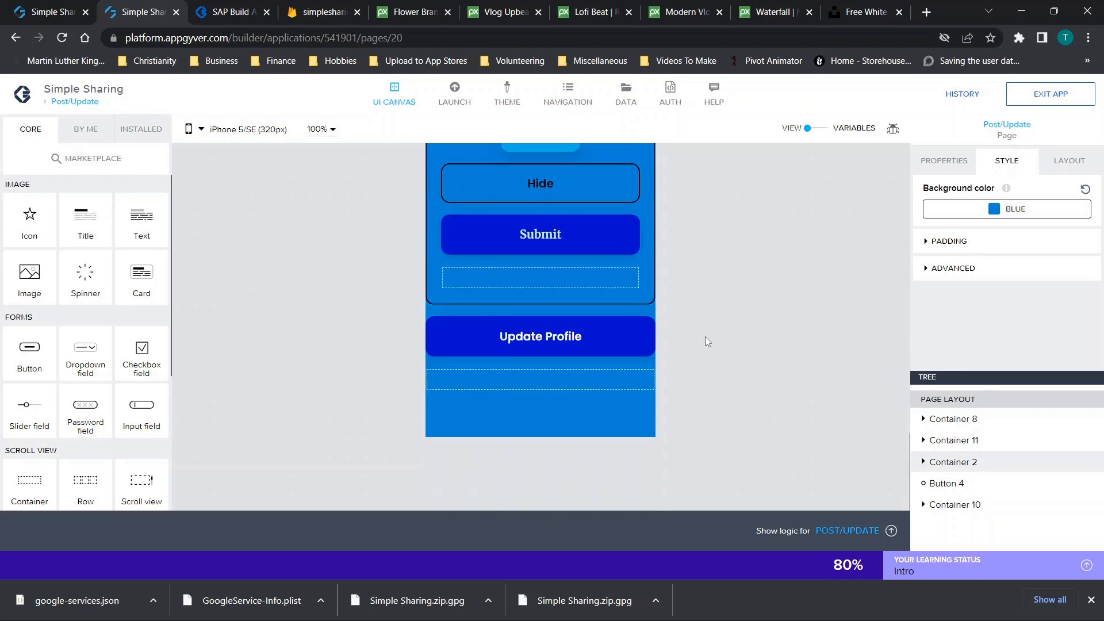
Show the Submit button's logic and select its HTTP request to reach the URL binding
{"action": "left_click", "coordinate": [521, 245]}
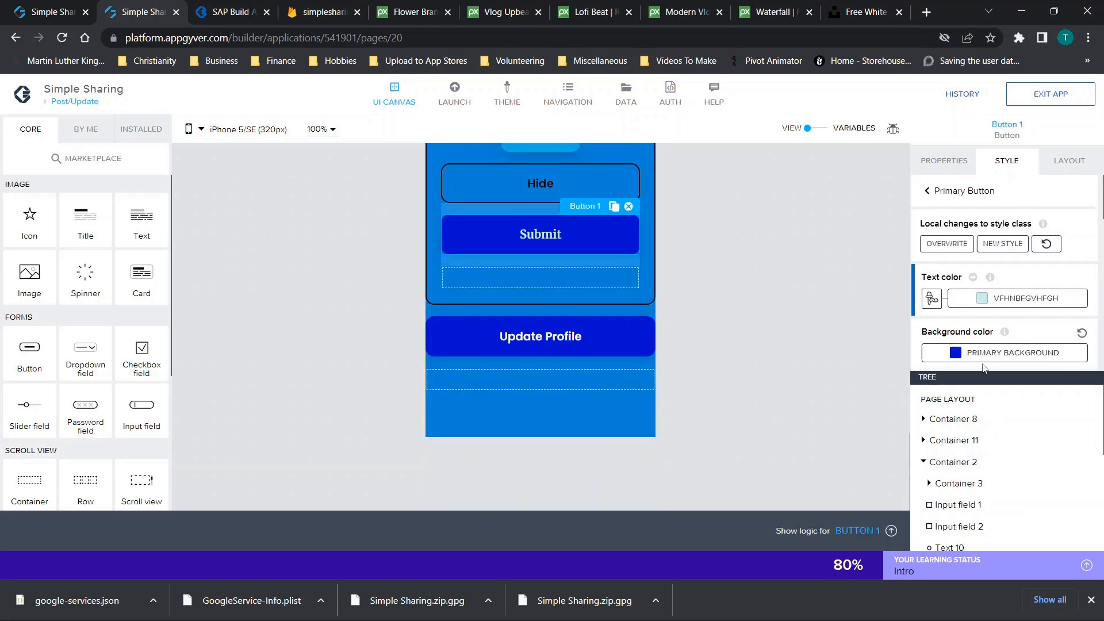
{"action": "left_click", "coordinate": [847, 530]}
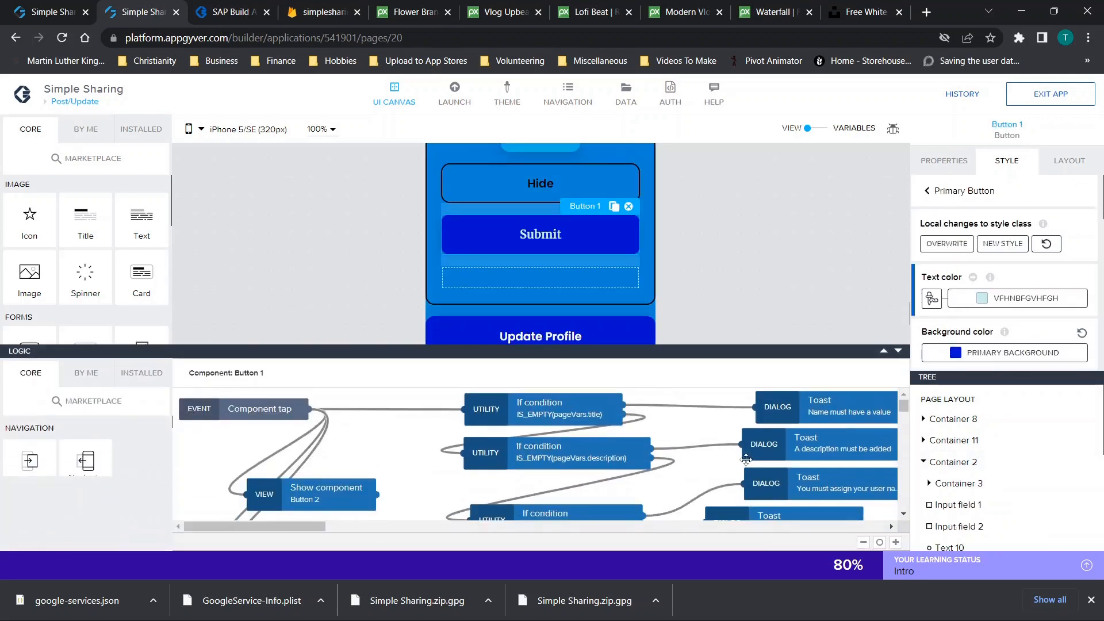
{"action": "scroll", "coordinate": [746, 460], "scroll_direction": "right", "scroll_amount": 10}
{"action": "scroll", "coordinate": [747, 460], "scroll_direction": "right", "scroll_amount": 6}
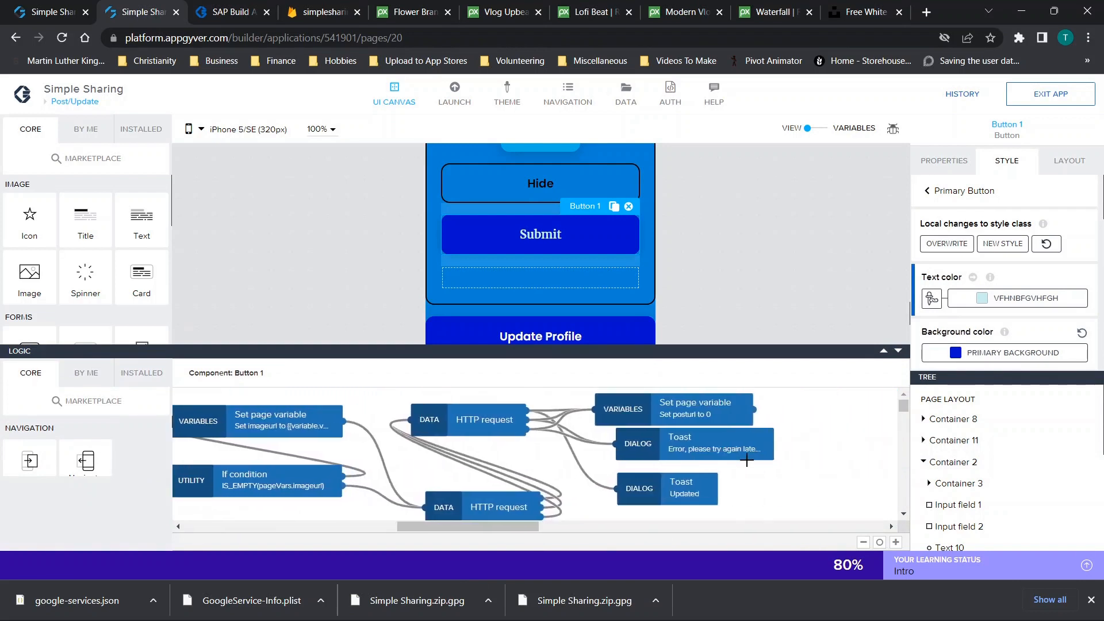
{"action": "left_click", "coordinate": [403, 424]}
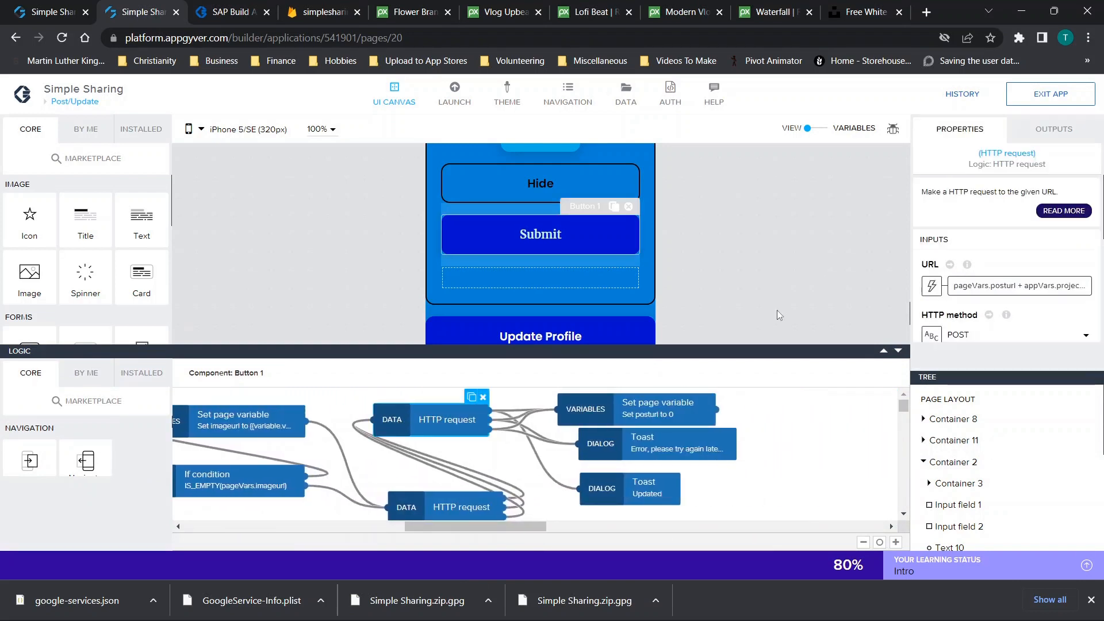
{"action": "scroll", "coordinate": [993, 289], "scroll_direction": "down", "scroll_amount": 2}
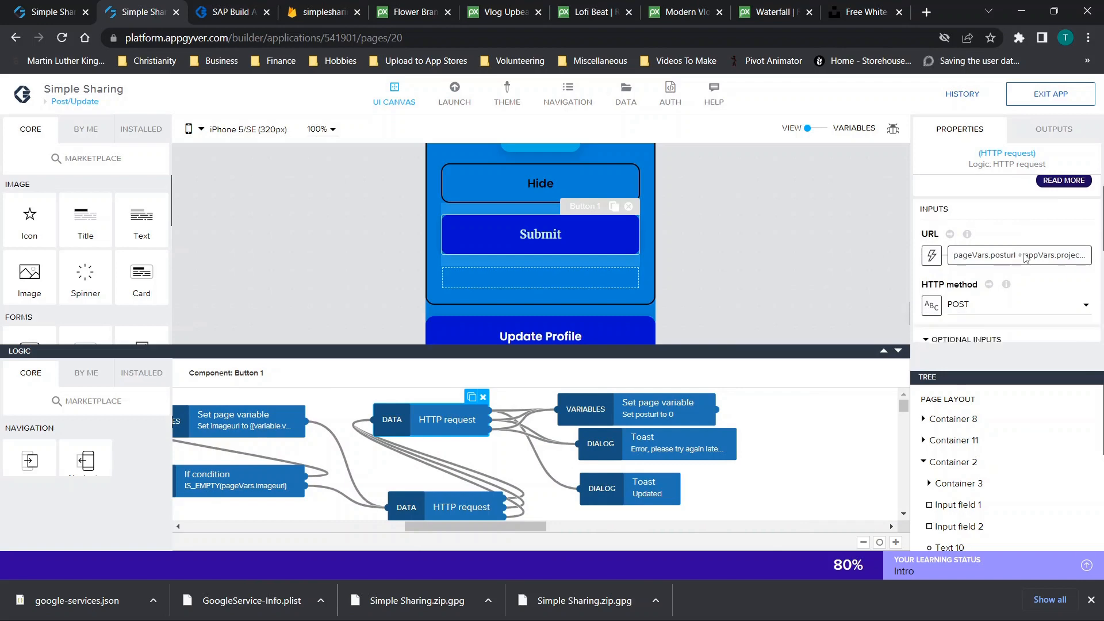
{"action": "left_click", "coordinate": [1013, 230]}
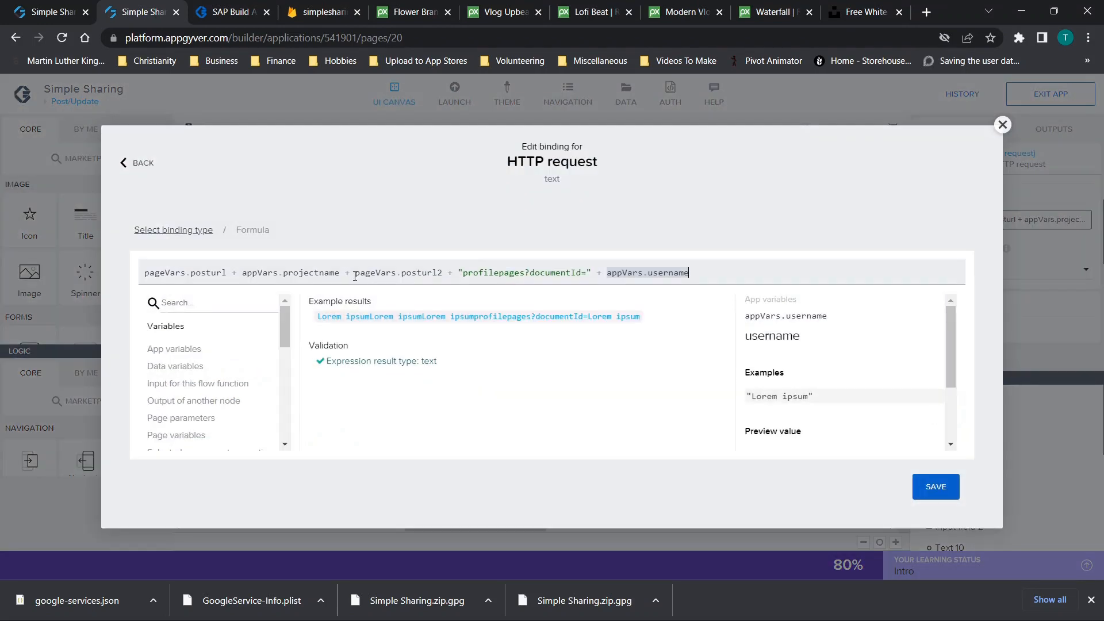
{"action": "left_click", "coordinate": [1002, 125]}
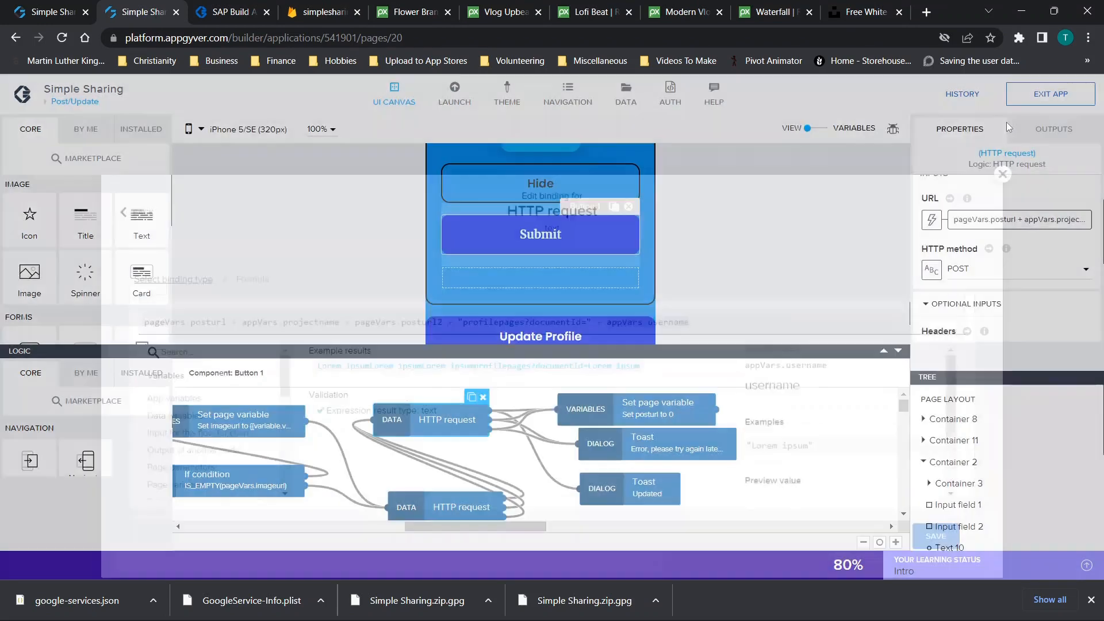
{"action": "scroll", "coordinate": [1007, 263], "scroll_direction": "down", "scroll_amount": 2}
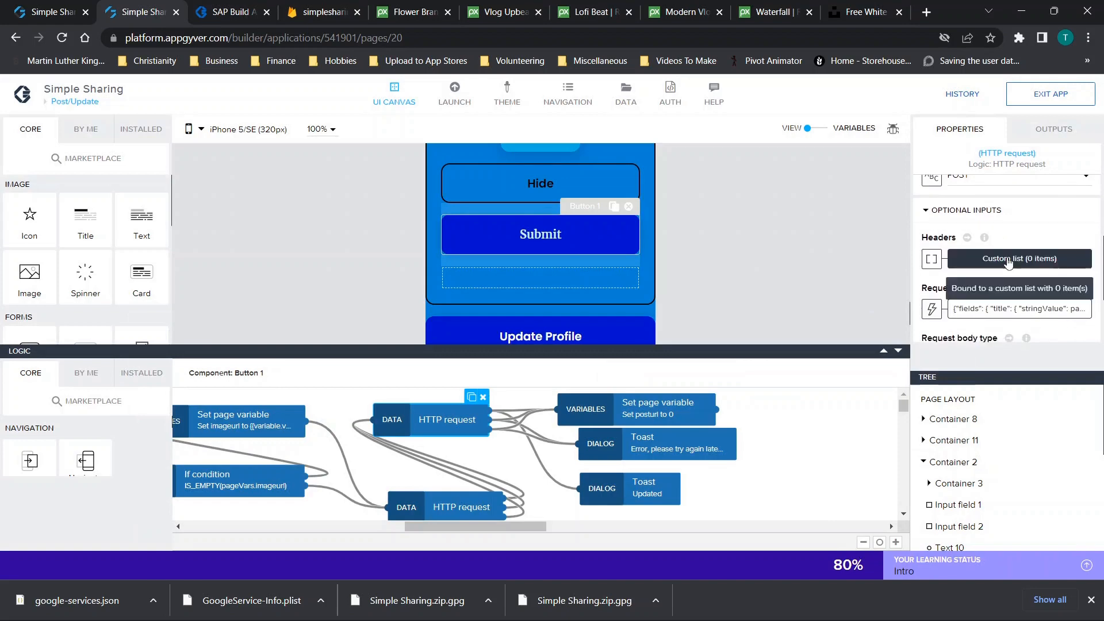
{"action": "left_click", "coordinate": [997, 311]}
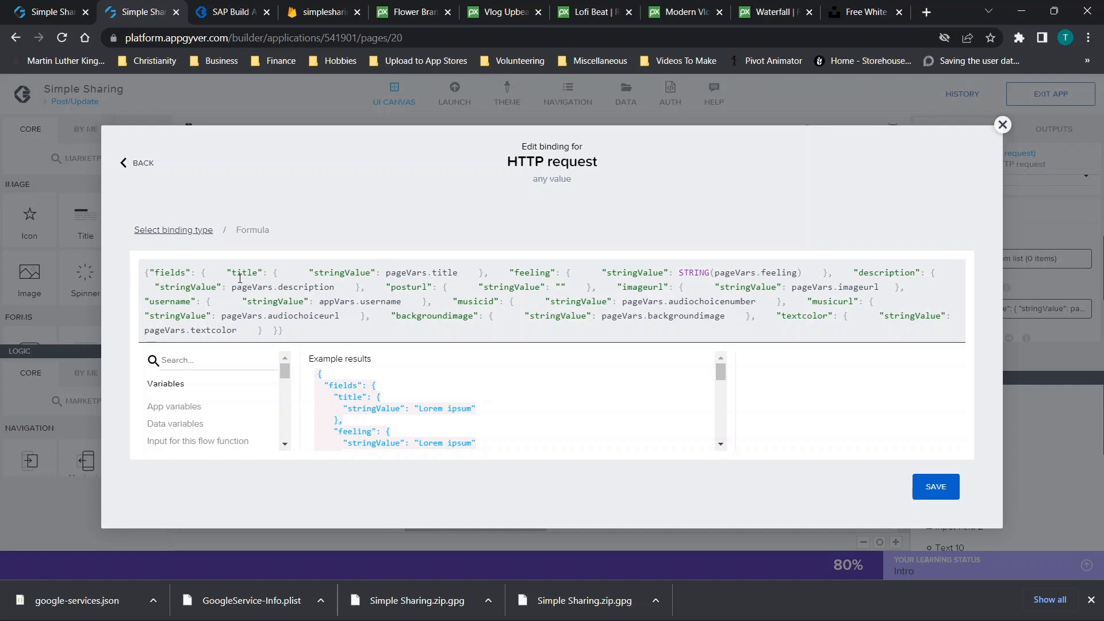
{"action": "left_click_drag", "start_coordinate": [527, 266], "coordinate": [572, 267]}
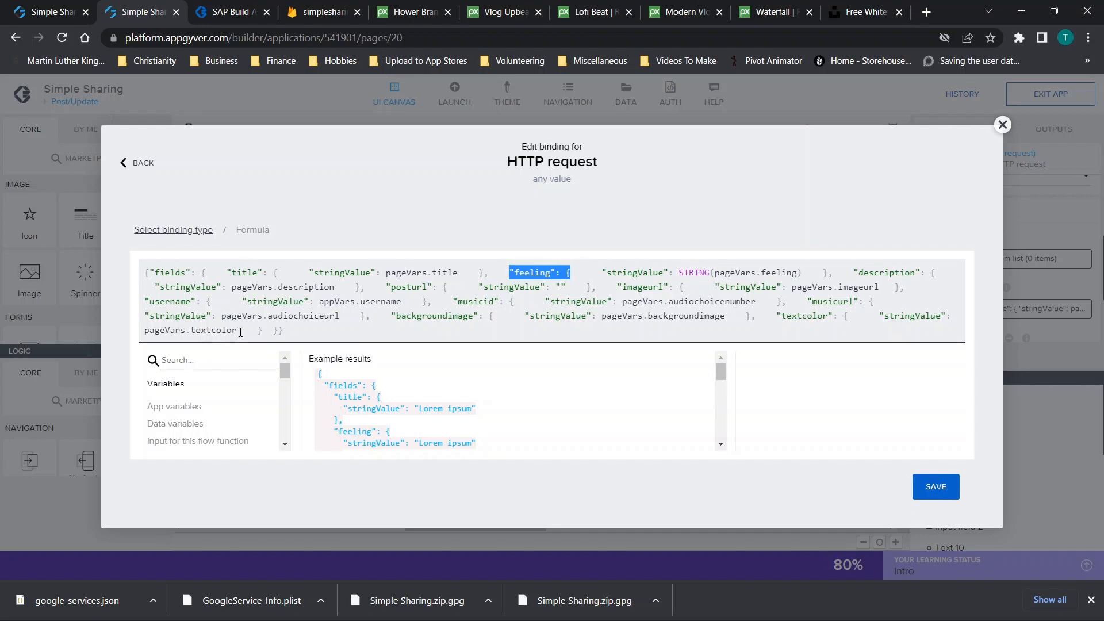
{"action": "left_click_drag", "start_coordinate": [241, 287], "coordinate": [352, 288]}
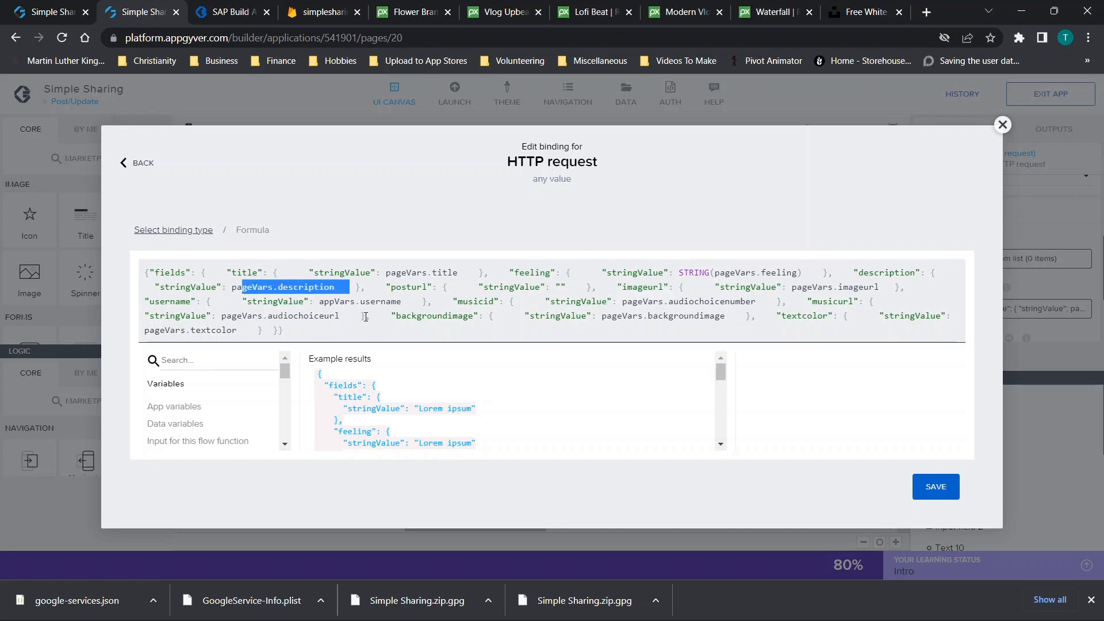
{"action": "left_click", "coordinate": [365, 317]}
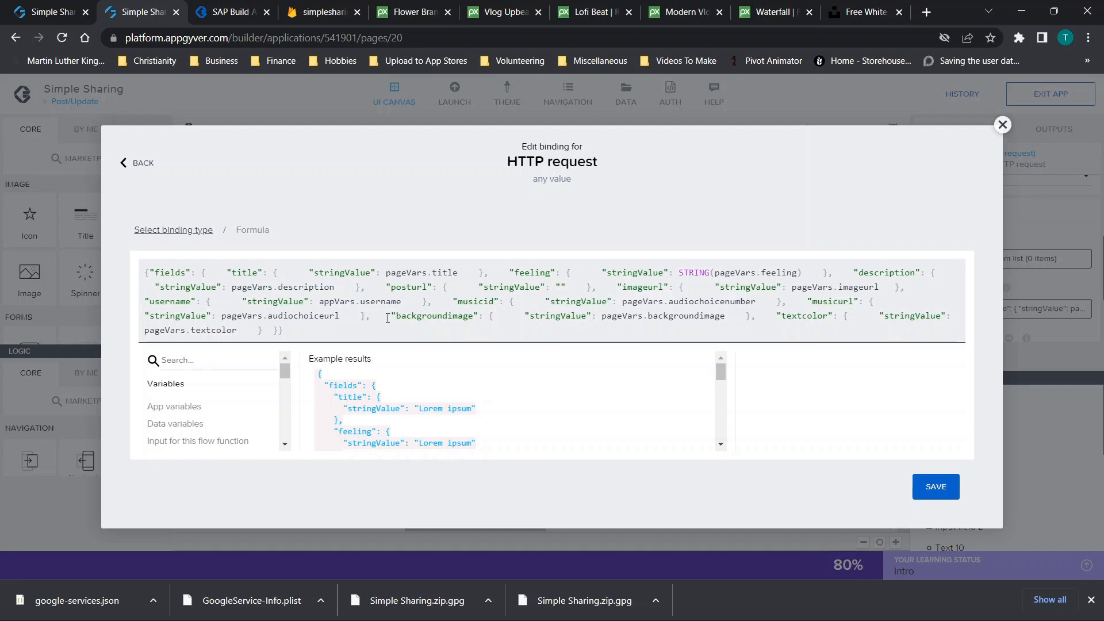
{"action": "left_click_drag", "start_coordinate": [366, 316], "coordinate": [750, 318]}
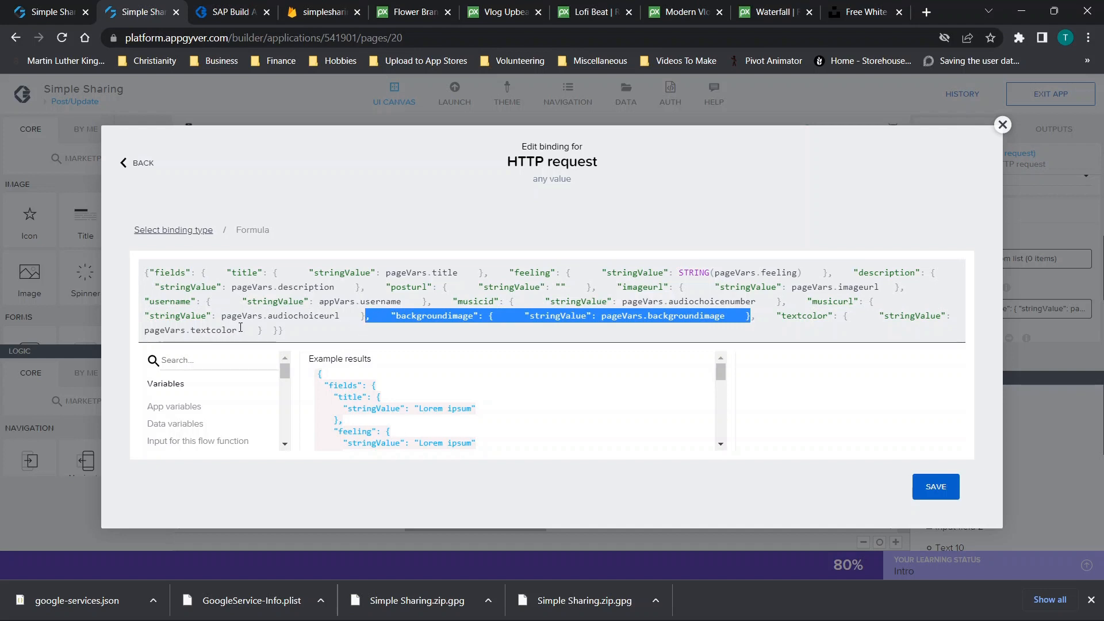
{"action": "left_click", "coordinate": [262, 329]}
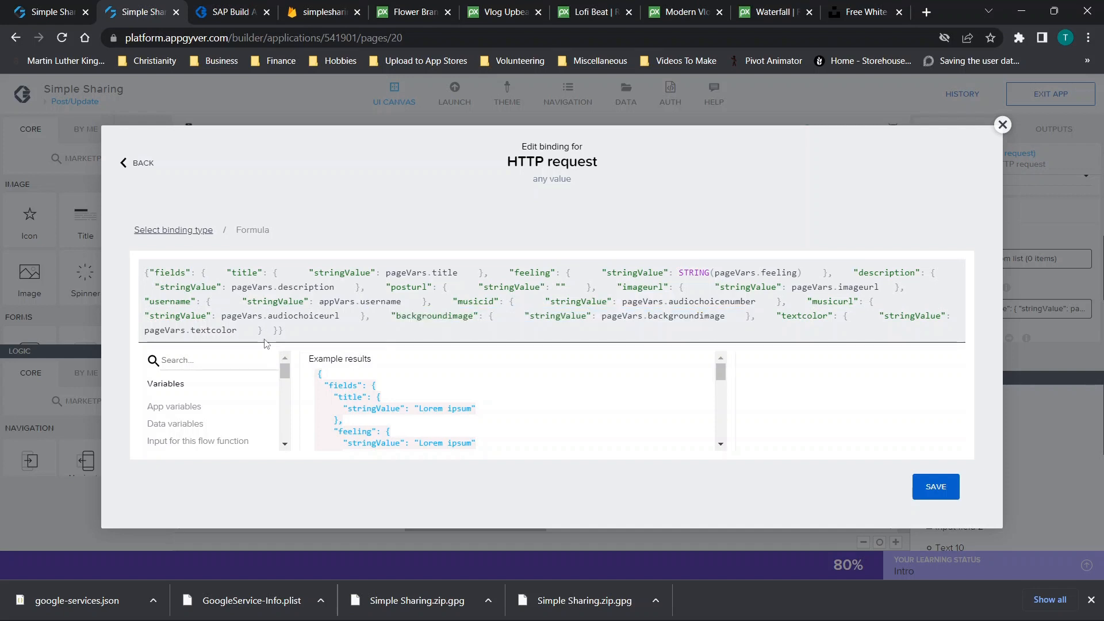
{"action": "type", "text": "},    \"backgroundimage\": {      \"stringValue\": pageVars.backgroundimage    }"}
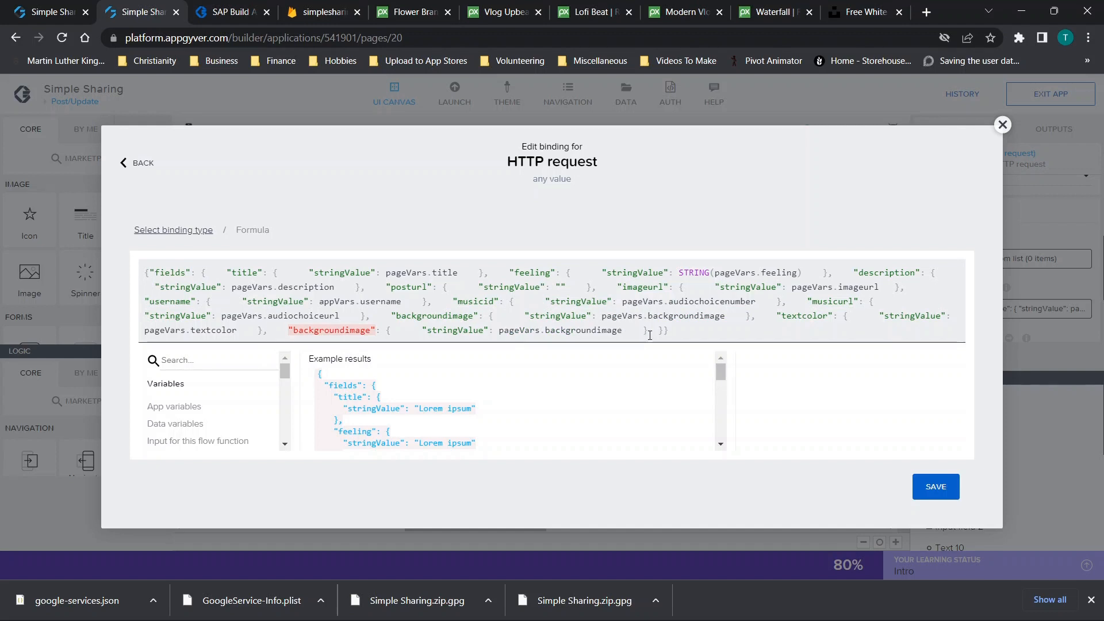
{"action": "mouse_move", "coordinate": [288, 332]}
{"action": "left_mouse_down"}
{"action": "mouse_move", "coordinate": [334, 330]}
{"action": "mouse_move", "coordinate": [295, 330]}
{"action": "left_mouse_up"}
{"action": "type", "text": "dsfyudsgfyu"}
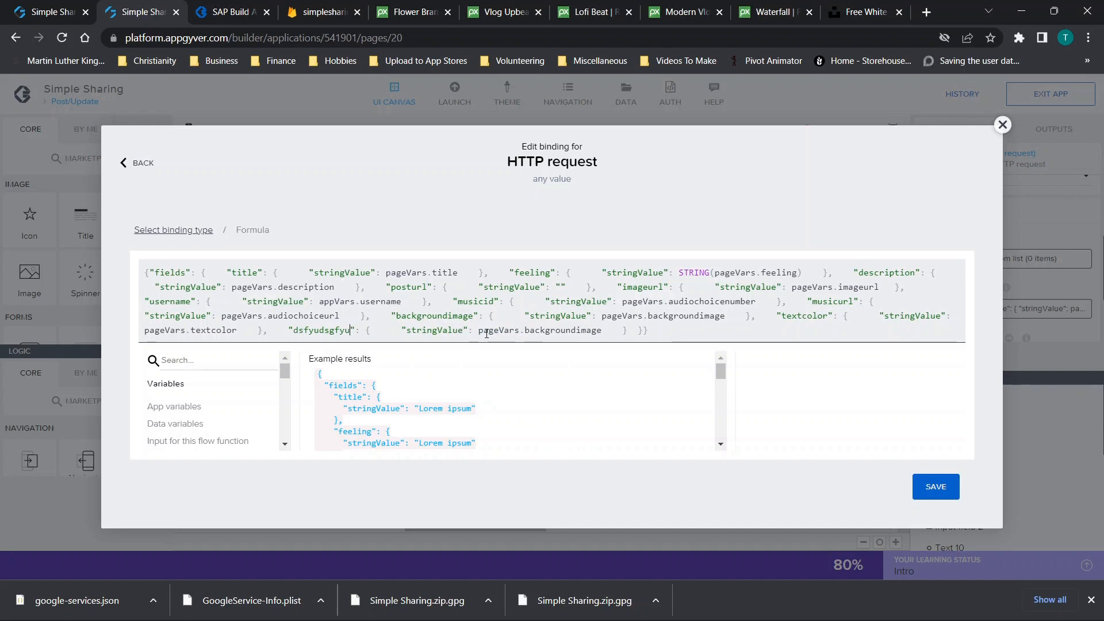
{"action": "left_click_drag", "start_coordinate": [527, 333], "coordinate": [602, 336]}
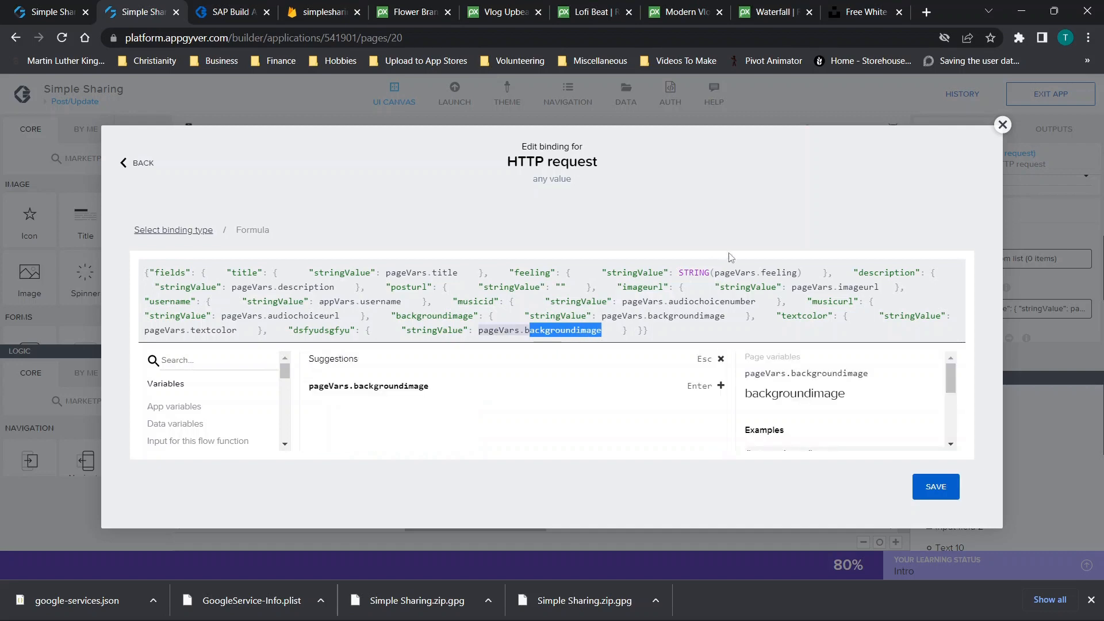
{"action": "left_click", "coordinate": [1002, 125]}
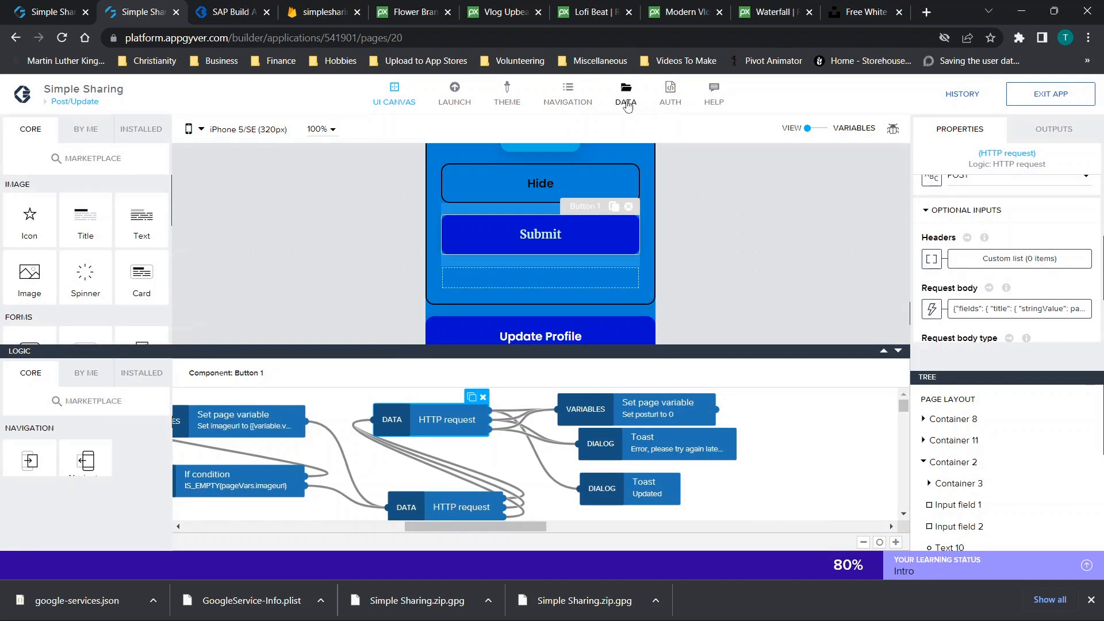
Review the Post/Update page variables, then return to the canvas view
{"action": "left_click", "coordinate": [808, 128]}
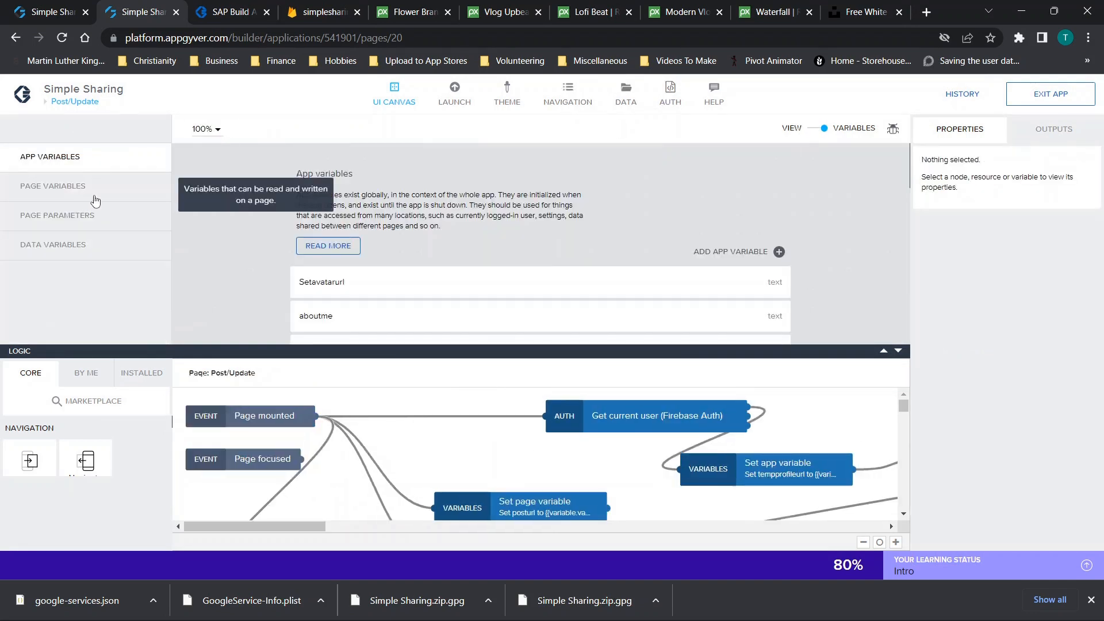
{"action": "left_click", "coordinate": [95, 204]}
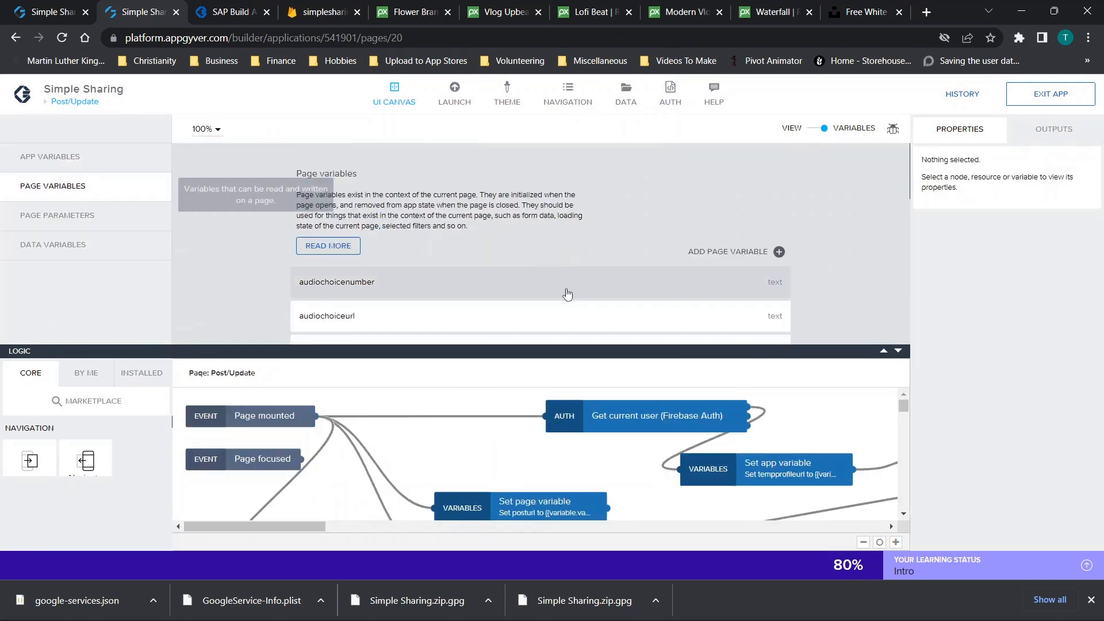
{"action": "left_click", "coordinate": [898, 350]}
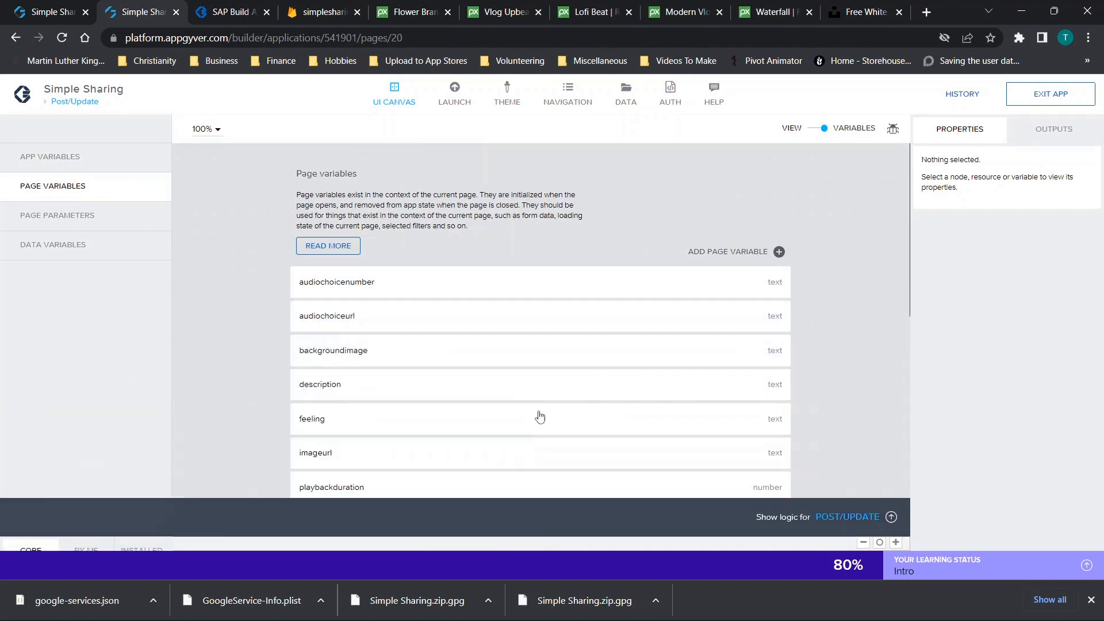
{"action": "left_click", "coordinate": [815, 129]}
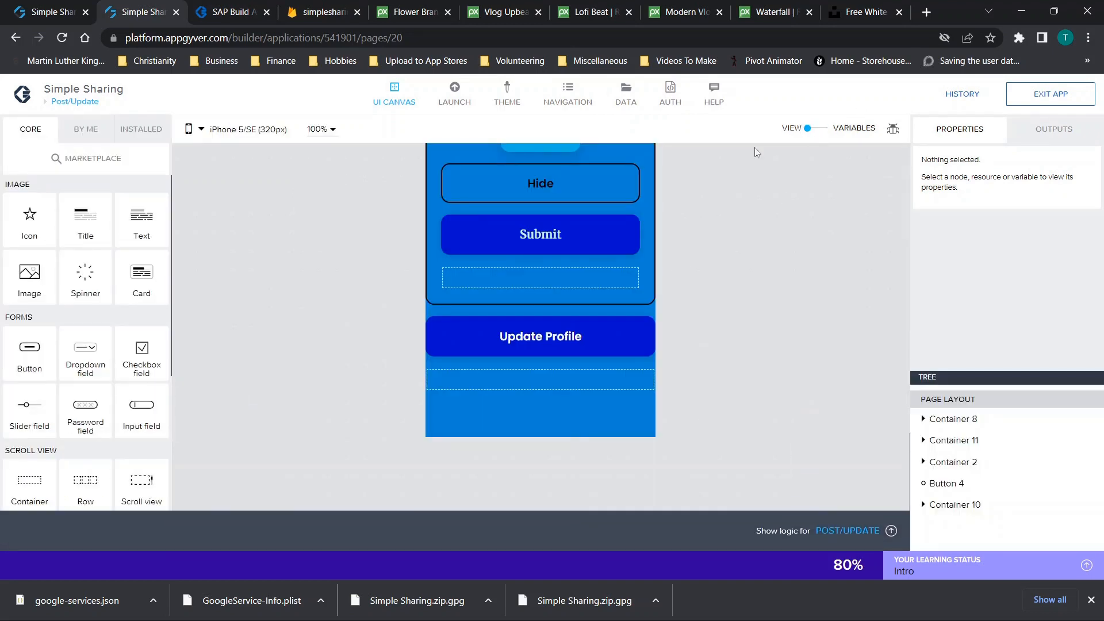
Open Friend Page for editing from the pages overview
{"action": "left_click", "coordinate": [76, 103]}
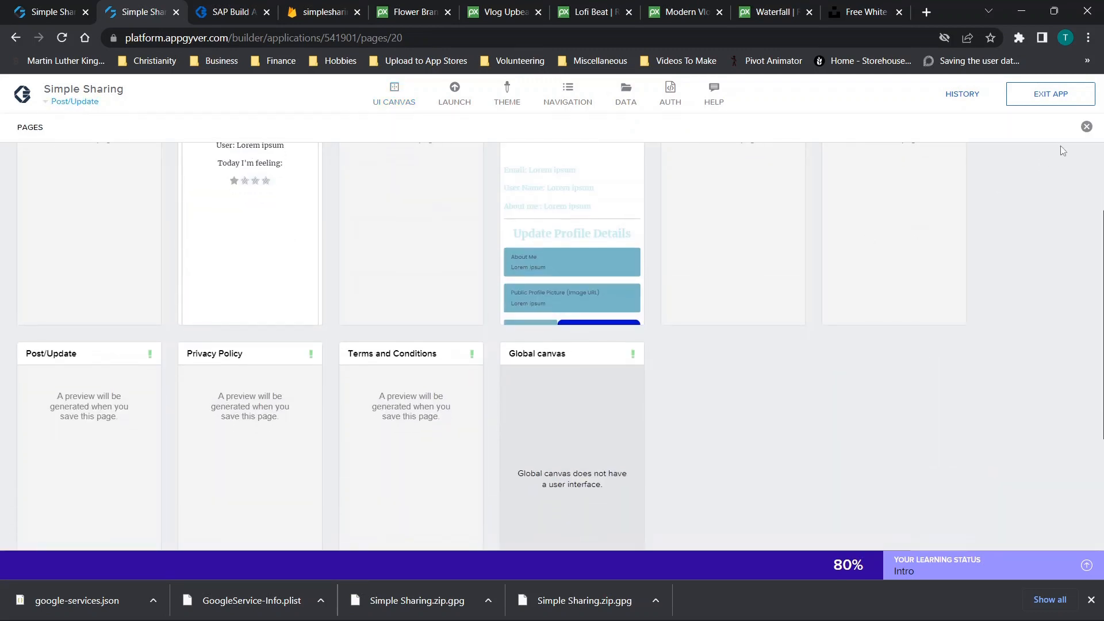
{"action": "left_click", "coordinate": [1086, 127]}
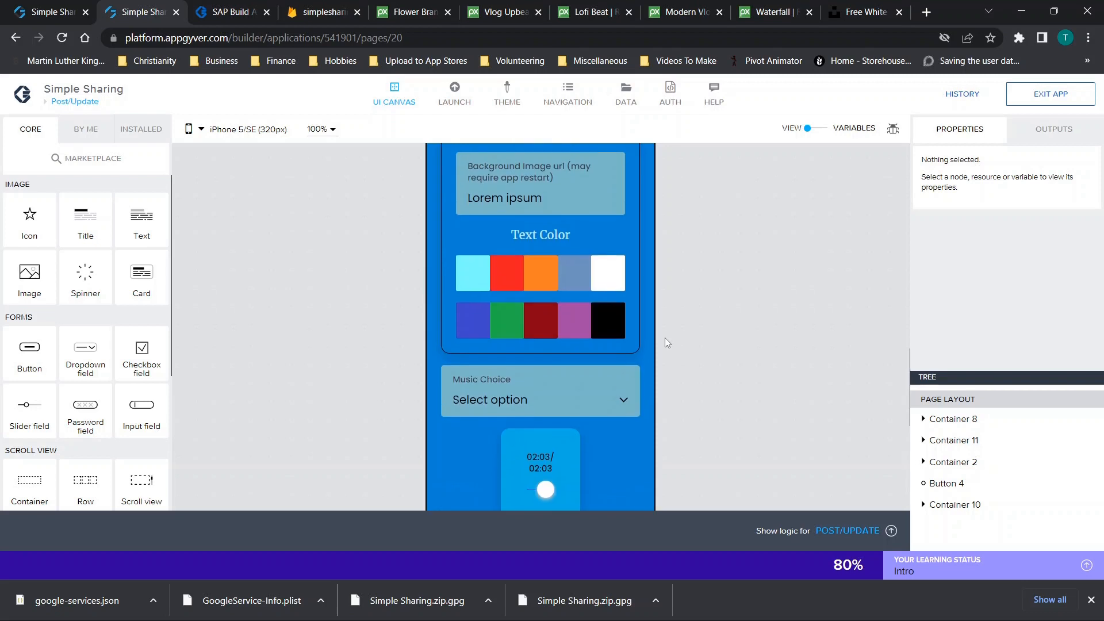
{"action": "left_click", "coordinate": [52, 103]}
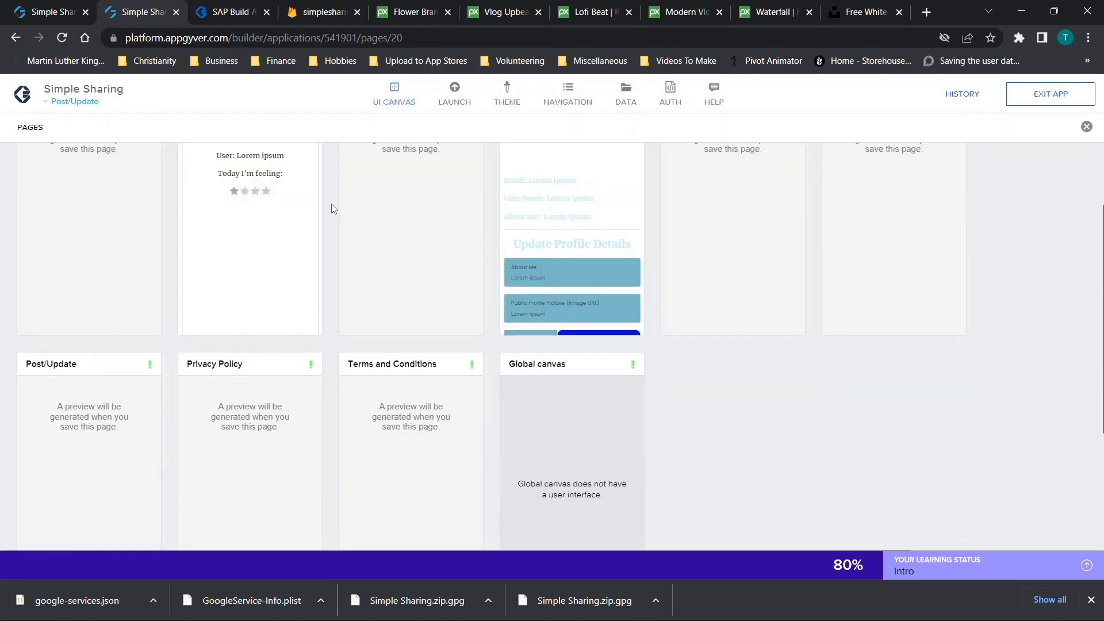
{"action": "scroll", "coordinate": [717, 333], "scroll_direction": "down", "scroll_amount": 3}
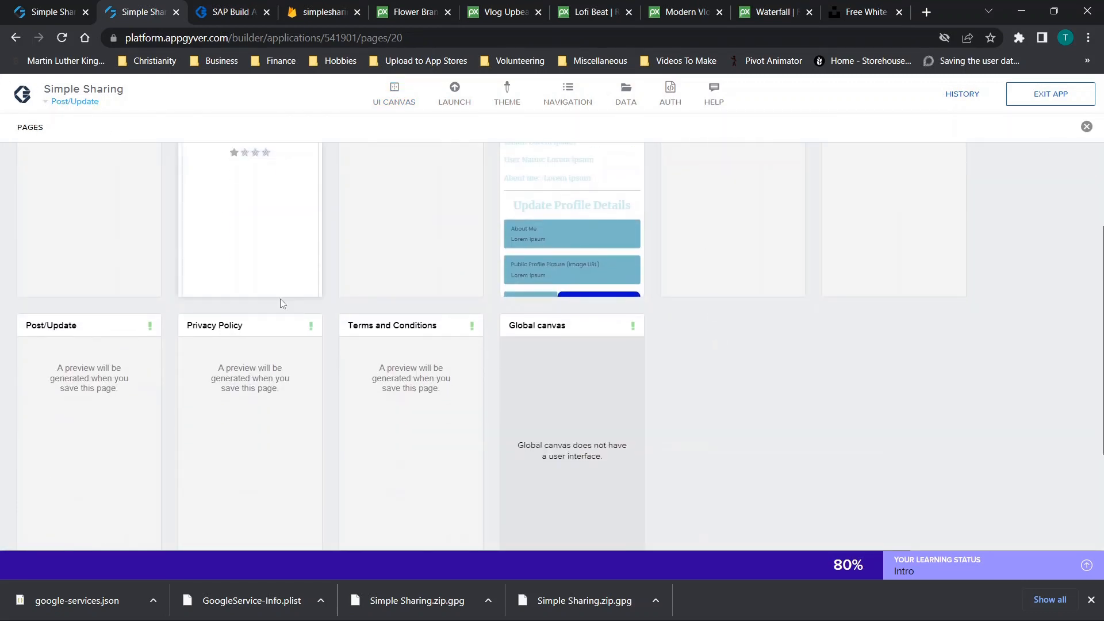
{"action": "scroll", "coordinate": [463, 286], "scroll_direction": "up", "scroll_amount": 3}
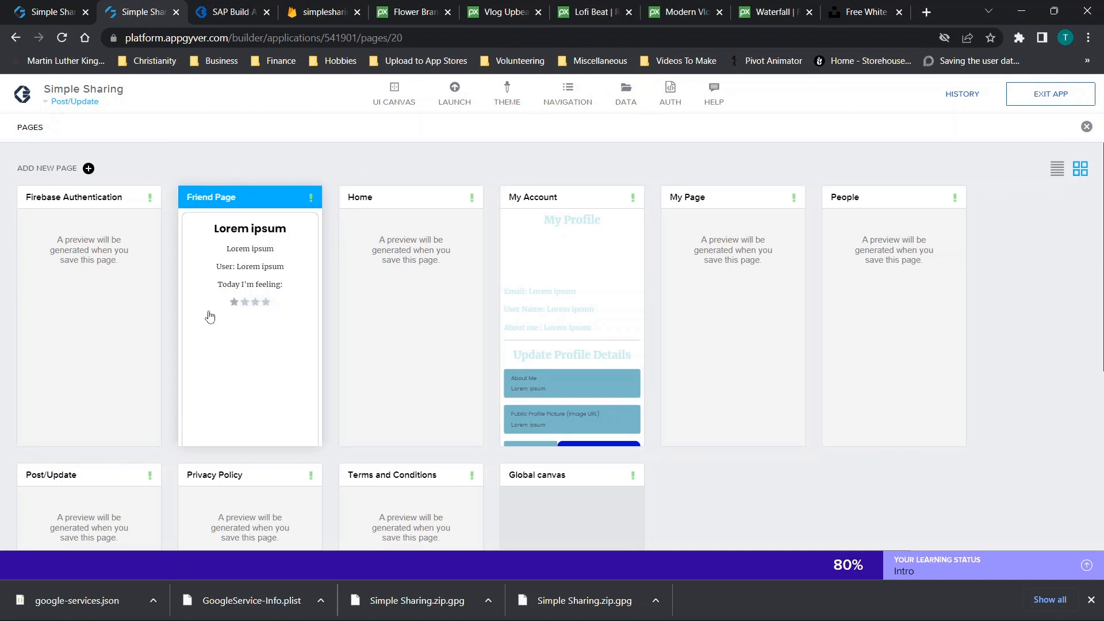
{"action": "left_click", "coordinate": [232, 291]}
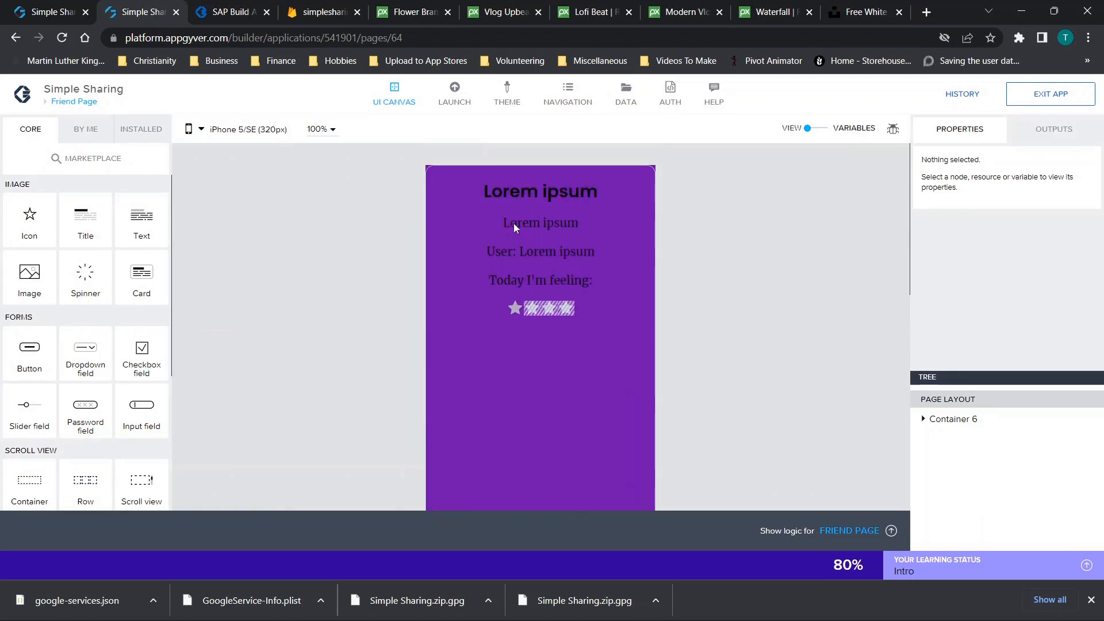
Inspect the star rating container and the Lorem ipsum text's content binding
{"action": "left_click", "coordinate": [526, 313]}
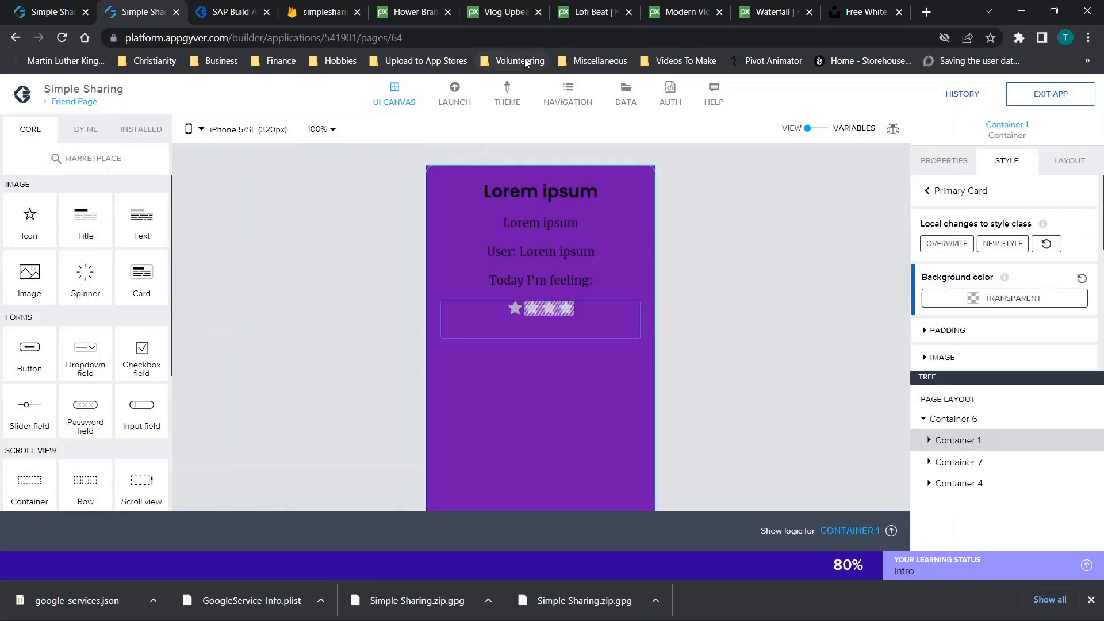
{"action": "left_click", "coordinate": [516, 222]}
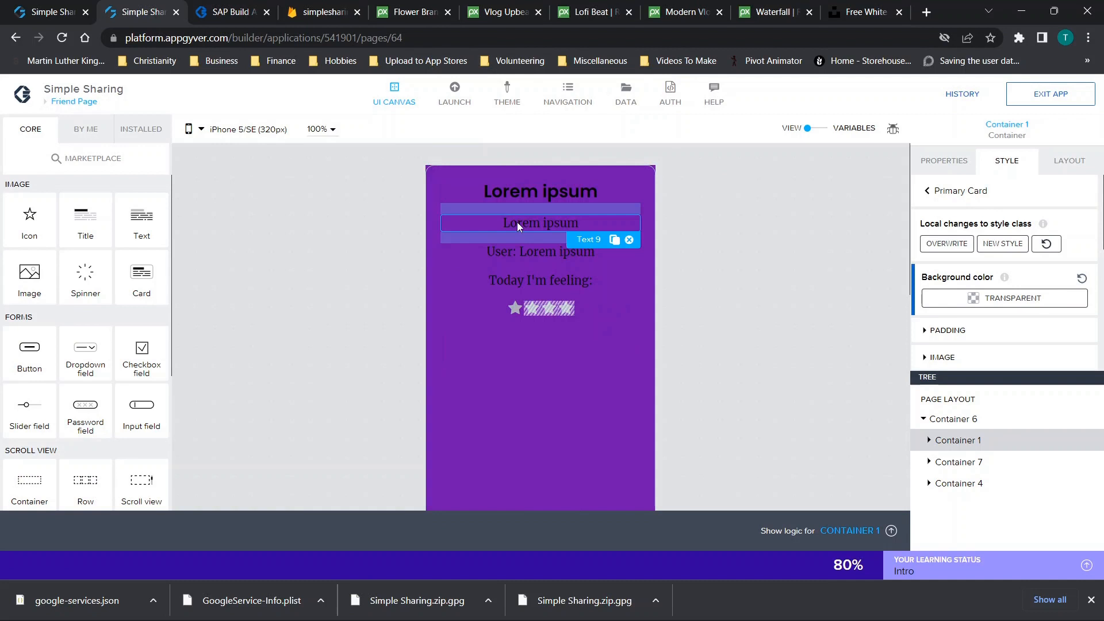
{"action": "left_click", "coordinate": [966, 170]}
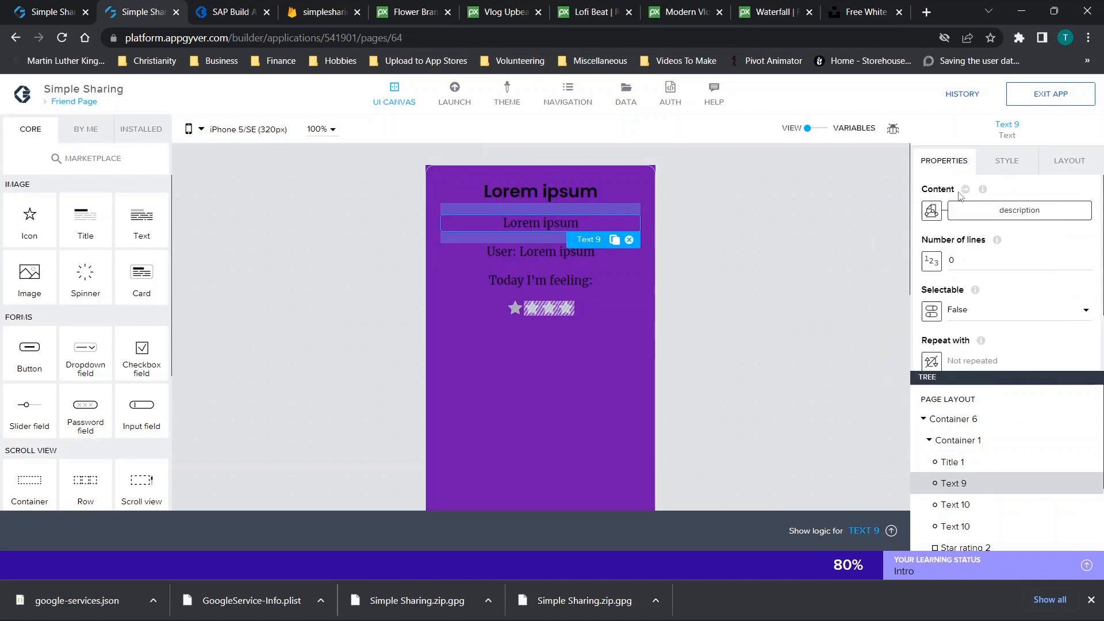
Add a new Friend Page parameter named 'dsgf'
{"action": "left_click", "coordinate": [819, 129]}
{"action": "left_click", "coordinate": [88, 215]}
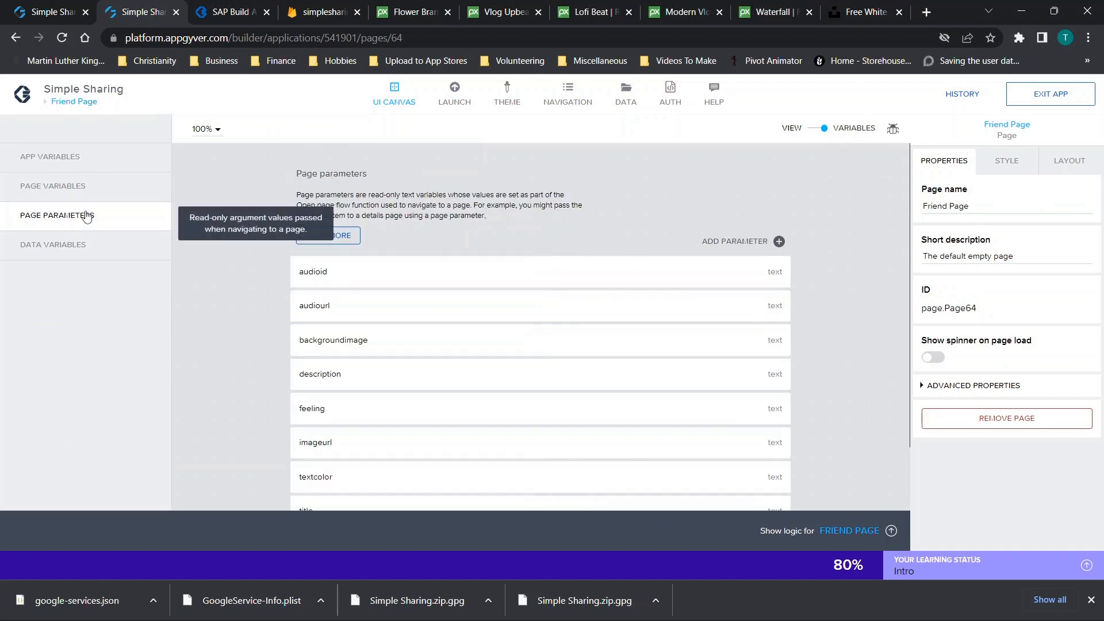
{"action": "left_click", "coordinate": [763, 248]}
{"action": "type", "text": "dsgf"}
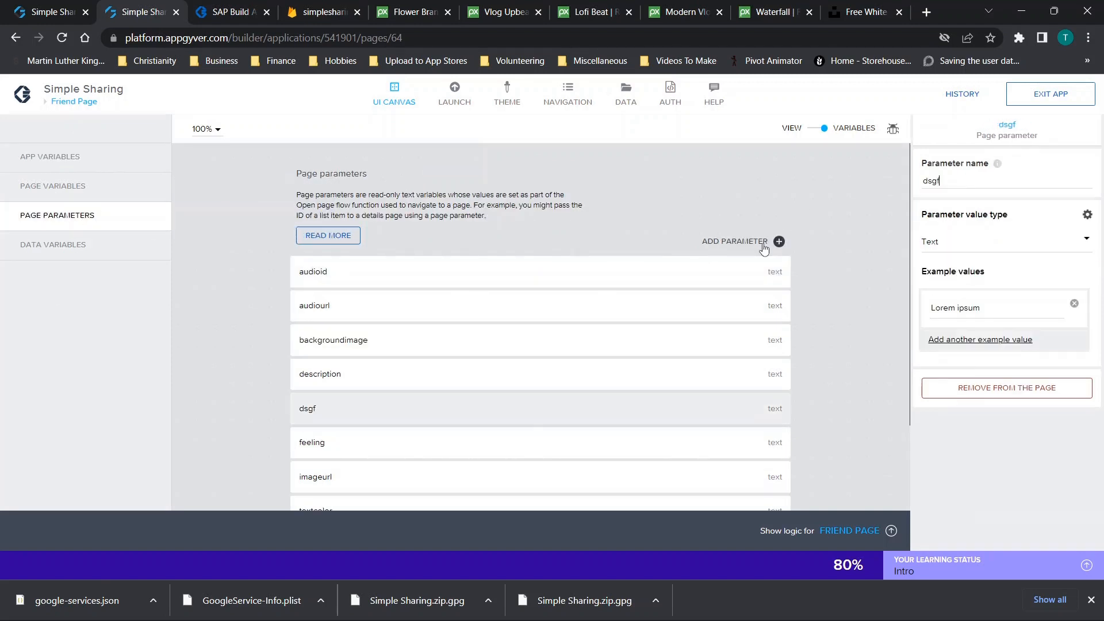
{"action": "left_click", "coordinate": [822, 129]}
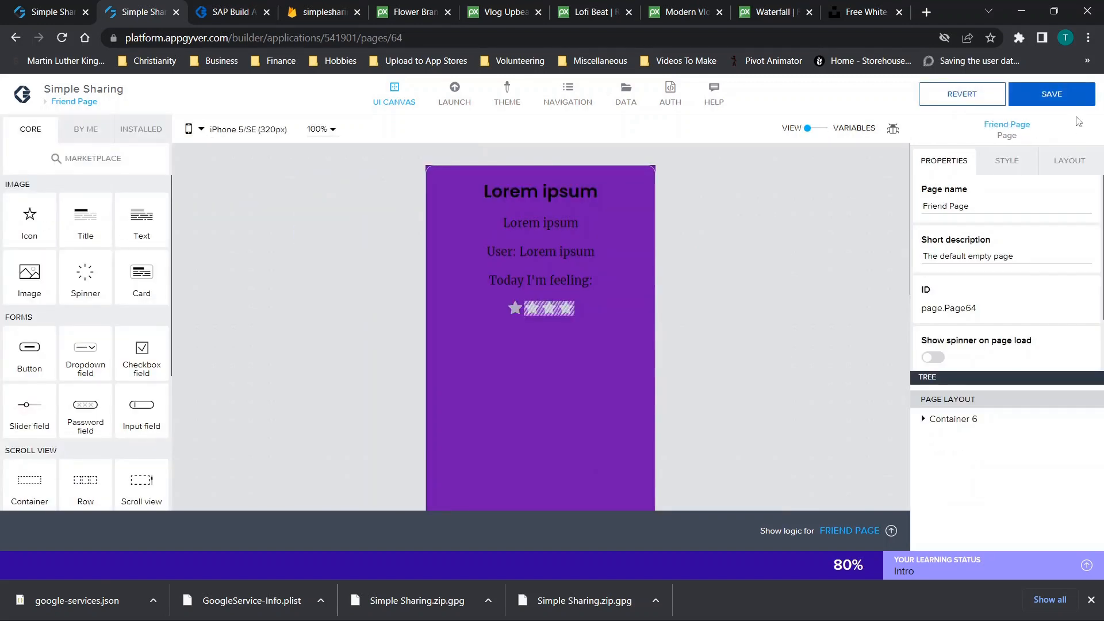
Save the app and open the pages overview
{"action": "left_click", "coordinate": [1051, 94]}
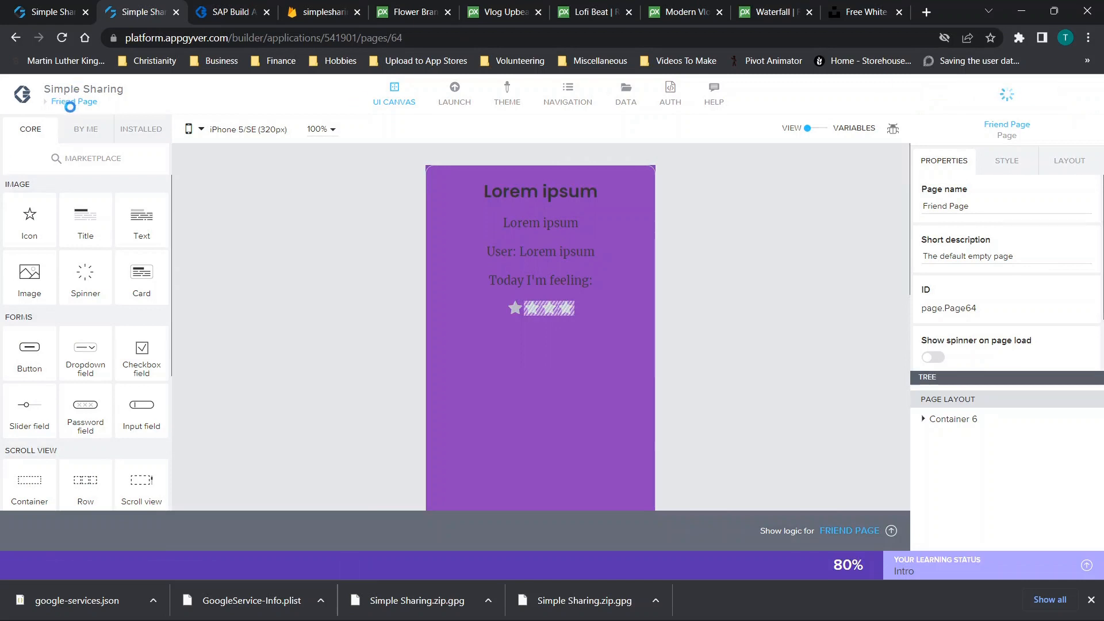
{"action": "left_click", "coordinate": [69, 103]}
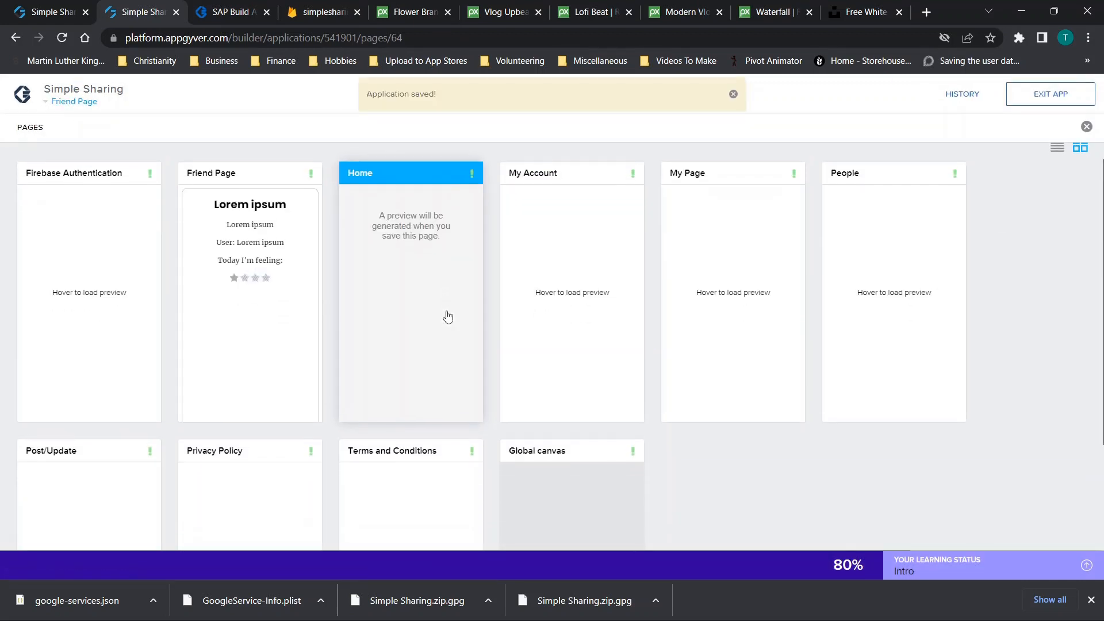
{"action": "scroll", "coordinate": [448, 317], "scroll_direction": "down", "scroll_amount": 1}
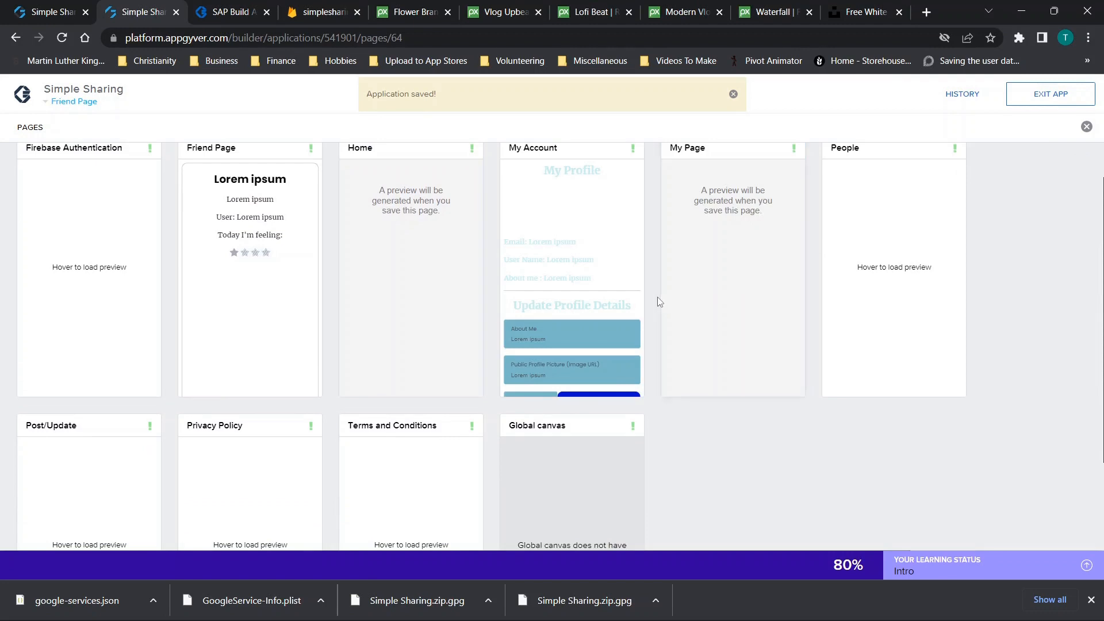
Open My Page and add a new text page variable, variable1, in the Variables view
{"action": "left_click", "coordinate": [697, 293]}
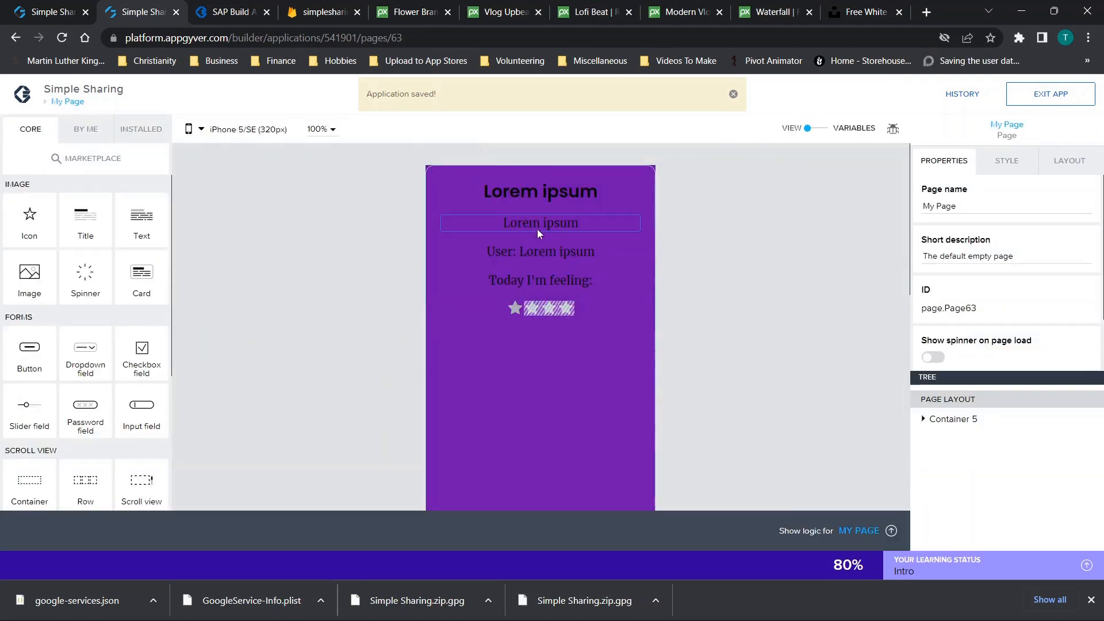
{"action": "left_click", "coordinate": [538, 228]}
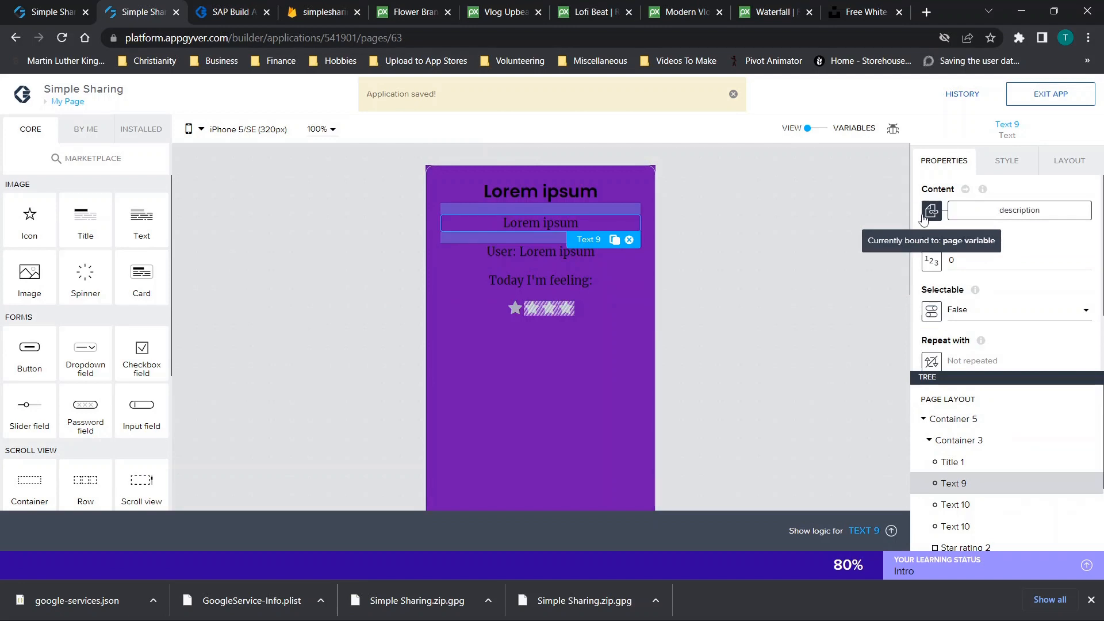
{"action": "left_click", "coordinate": [816, 128]}
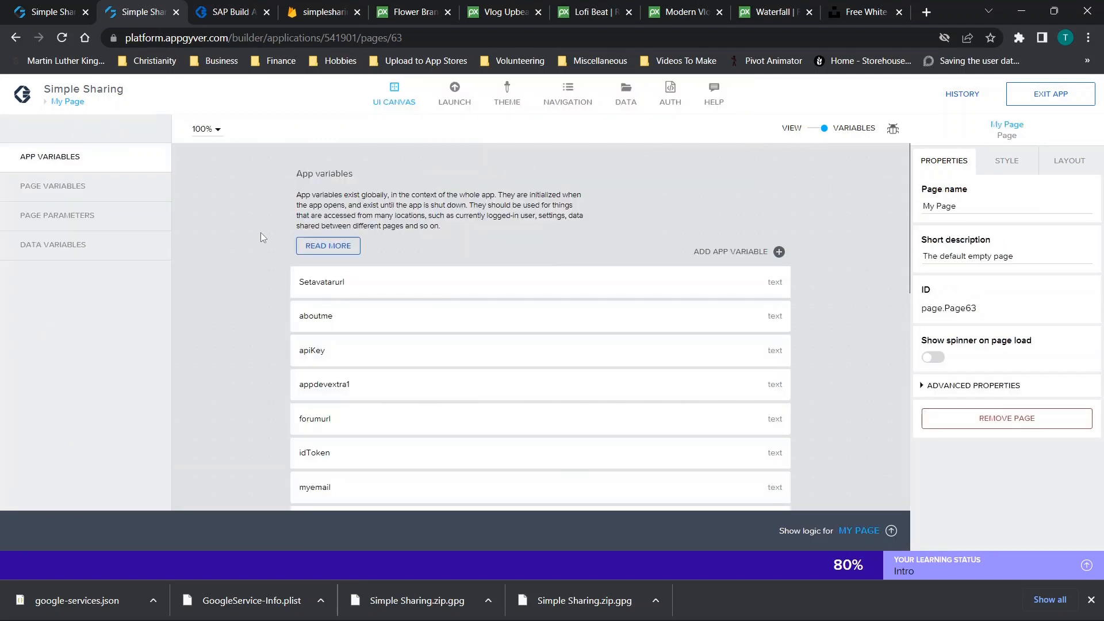
{"action": "left_click", "coordinate": [53, 186]}
{"action": "left_click", "coordinate": [725, 252]}
{"action": "type", "text": "v"}
Return to the View and show the logic flow for My Page
{"action": "left_click", "coordinate": [816, 129]}
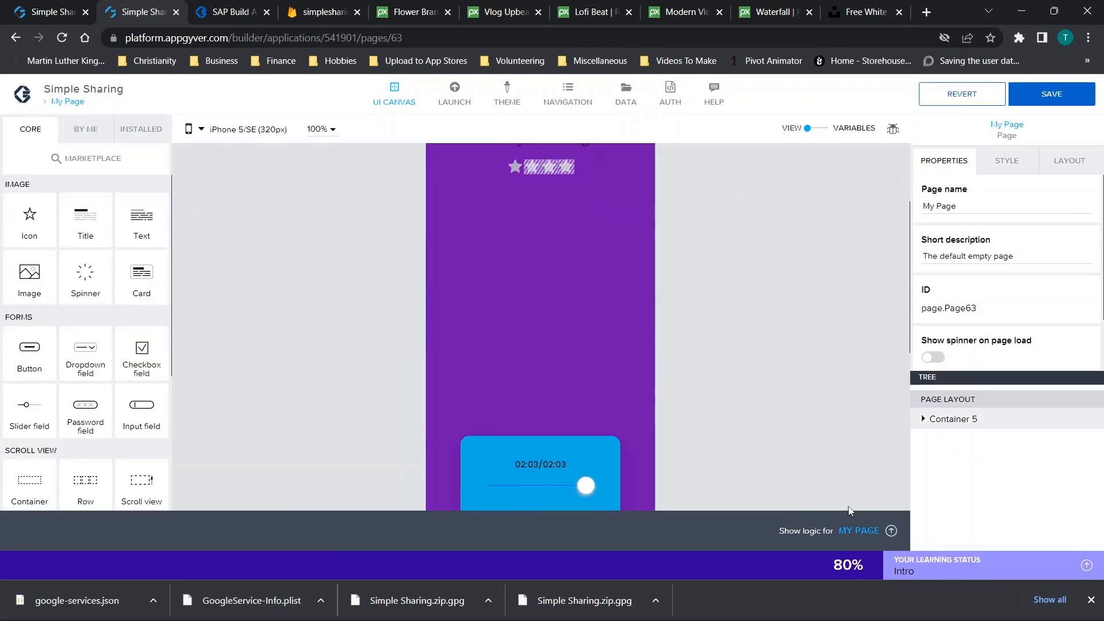
{"action": "left_click", "coordinate": [859, 530]}
{"action": "scroll", "coordinate": [615, 476], "scroll_direction": "right", "scroll_amount": 10}
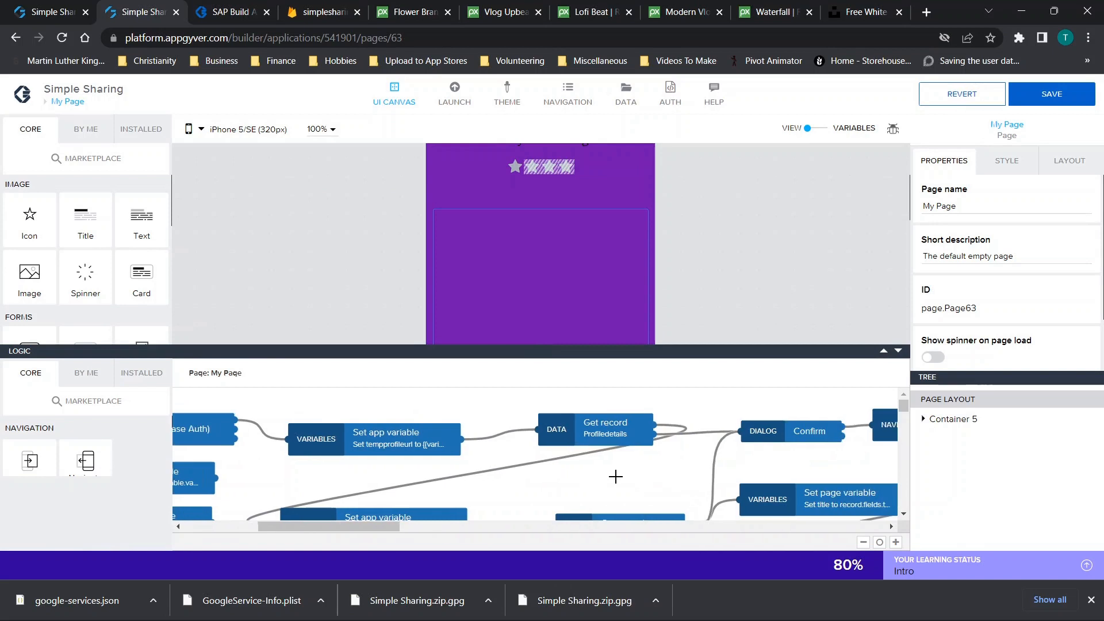
Copy and paste the Set page variable audiochoicenumber node in My Page's logic
{"action": "left_click", "coordinate": [884, 352]}
{"action": "scroll", "coordinate": [642, 304], "scroll_direction": "right", "scroll_amount": 8}
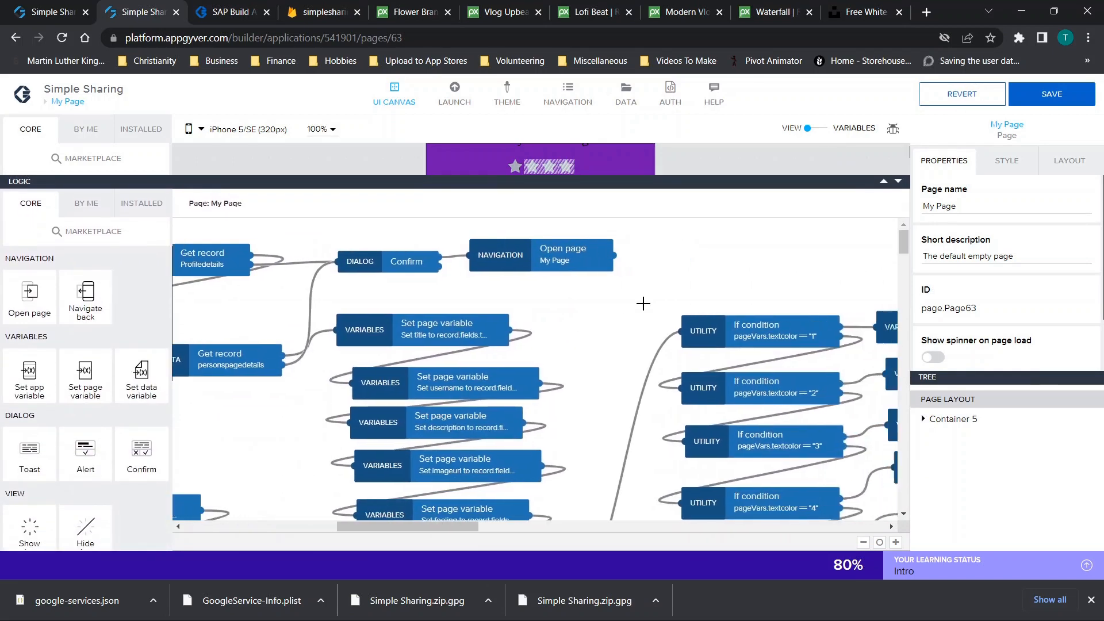
{"action": "scroll", "coordinate": [643, 303], "scroll_direction": "right", "scroll_amount": 3}
{"action": "scroll", "coordinate": [642, 304], "scroll_direction": "down", "scroll_amount": 5}
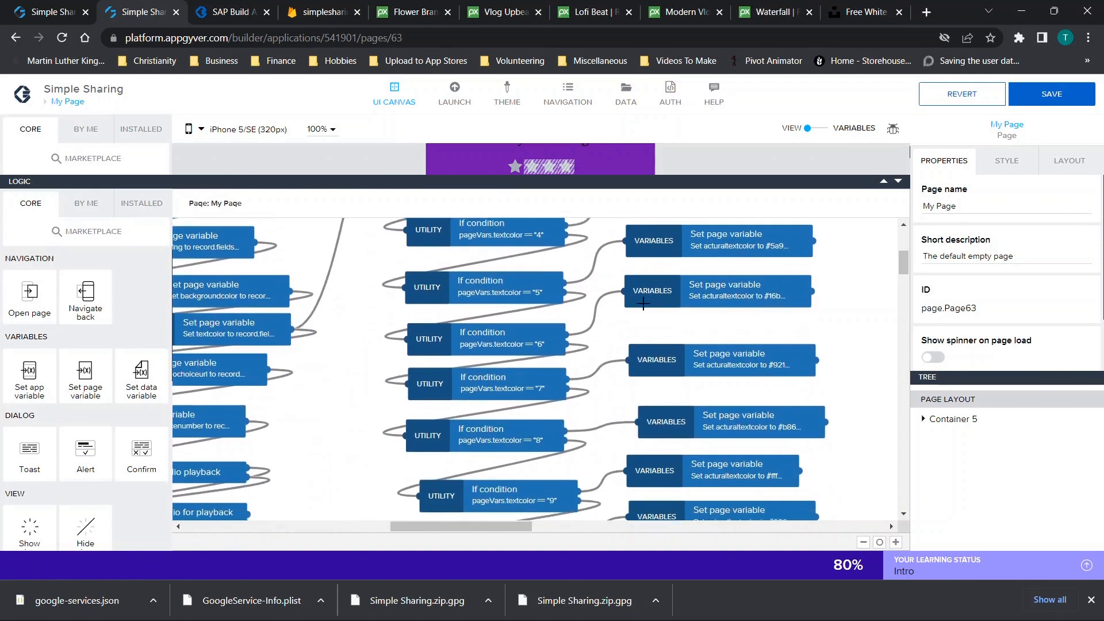
{"action": "scroll", "coordinate": [643, 303], "scroll_direction": "down", "scroll_amount": 1}
{"action": "scroll", "coordinate": [643, 304], "scroll_direction": "left", "scroll_amount": 5}
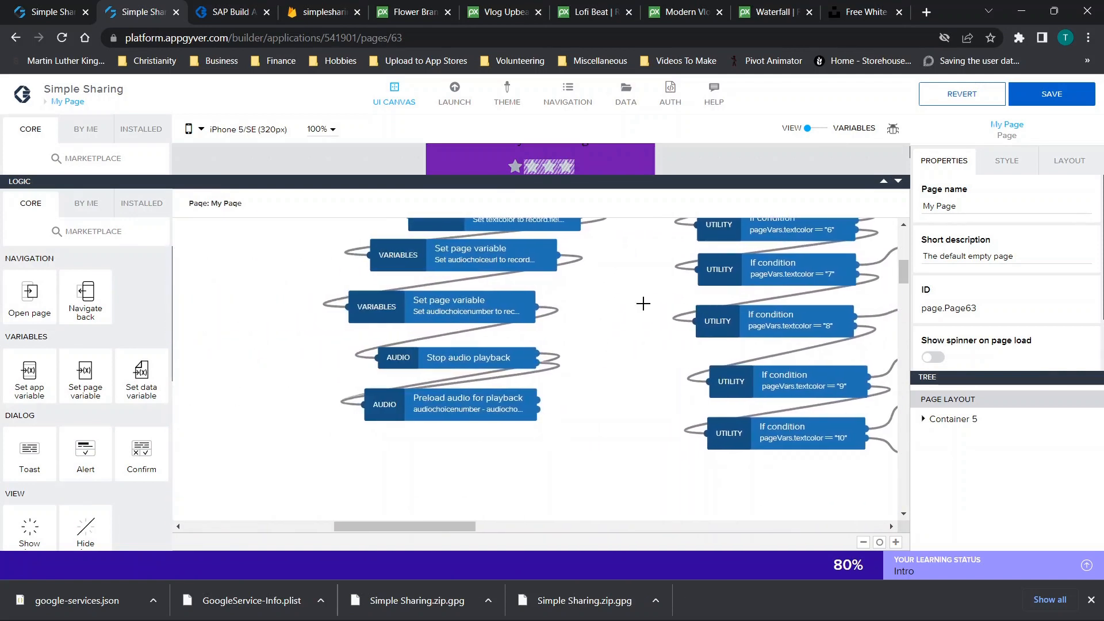
{"action": "scroll", "coordinate": [642, 303], "scroll_direction": "left", "scroll_amount": 1}
{"action": "left_click", "coordinate": [456, 321]}
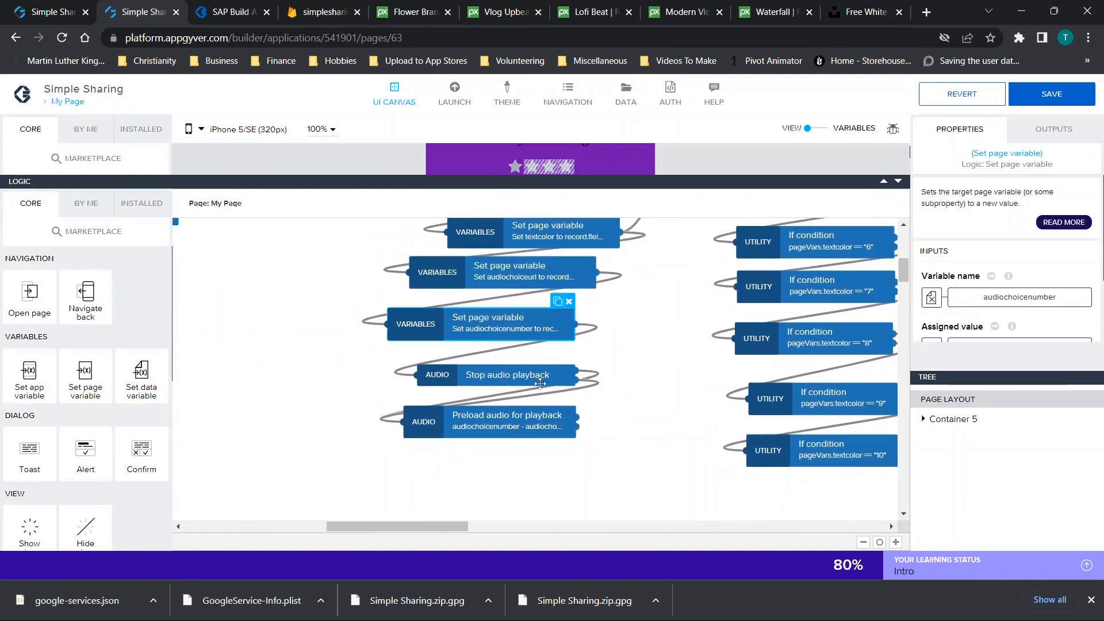
{"action": "left_click", "coordinate": [508, 441]}
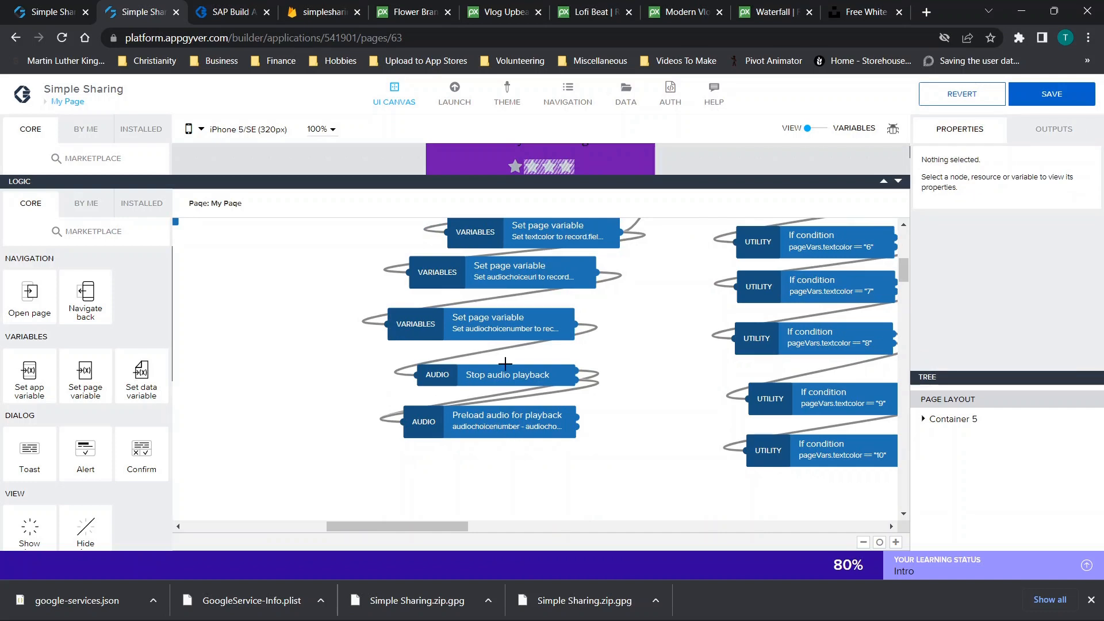
{"action": "left_click", "coordinate": [478, 326]}
{"action": "key", "text": "ctrl+c"}
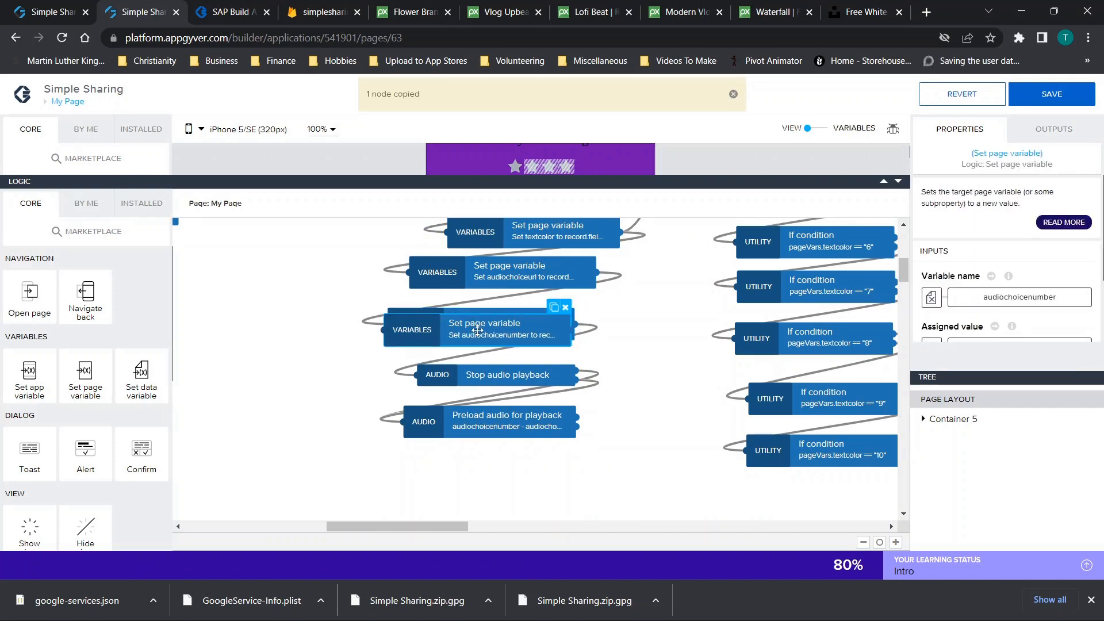
{"action": "key", "text": "ctrl+v"}
{"action": "left_click_drag", "start_coordinate": [504, 501], "coordinate": [489, 483]}
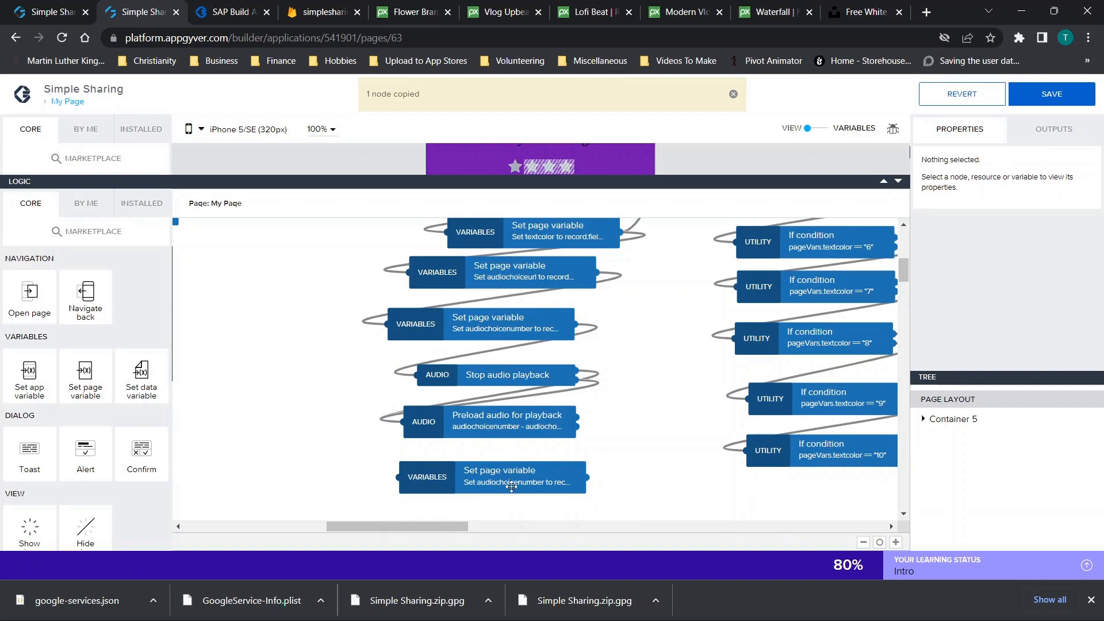
Move the pasted audiochoicenumber node up above the two audio nodes
{"action": "mouse_move", "coordinate": [599, 444]}
{"action": "left_mouse_down"}
{"action": "mouse_move", "coordinate": [421, 389]}
{"action": "mouse_move", "coordinate": [389, 363]}
{"action": "left_mouse_up"}
{"action": "left_click_drag", "start_coordinate": [392, 364], "coordinate": [369, 397]}
{"action": "left_click_drag", "start_coordinate": [378, 305], "coordinate": [646, 502]}
{"action": "left_click", "coordinate": [450, 479]}
{"action": "left_click_drag", "start_coordinate": [449, 478], "coordinate": [496, 335]}
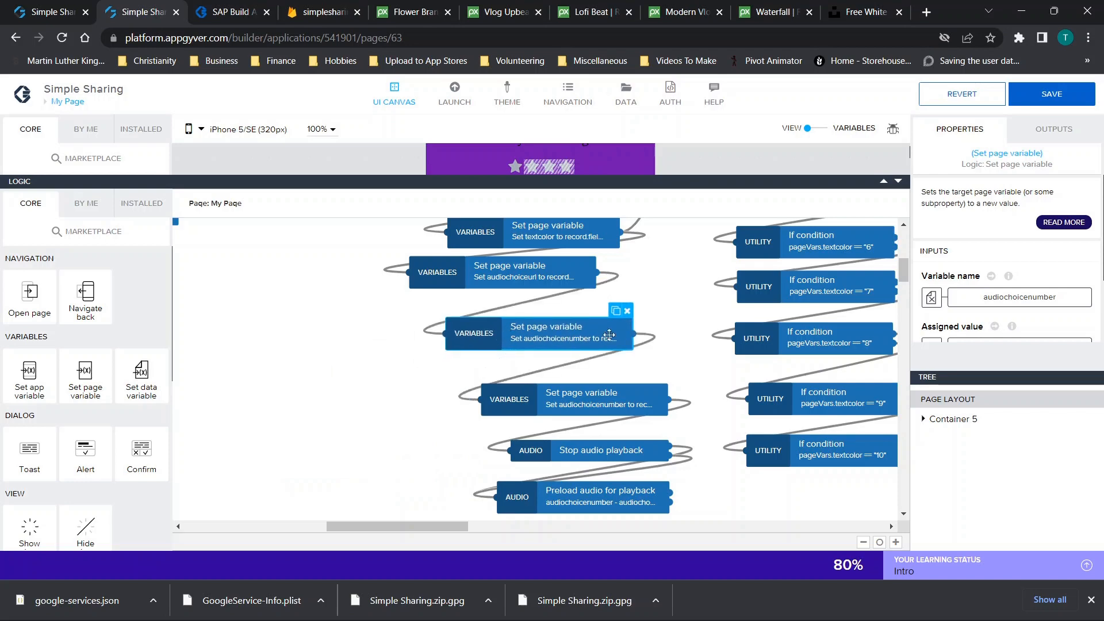
{"action": "scroll", "coordinate": [1045, 289], "scroll_direction": "down", "scroll_amount": 1}
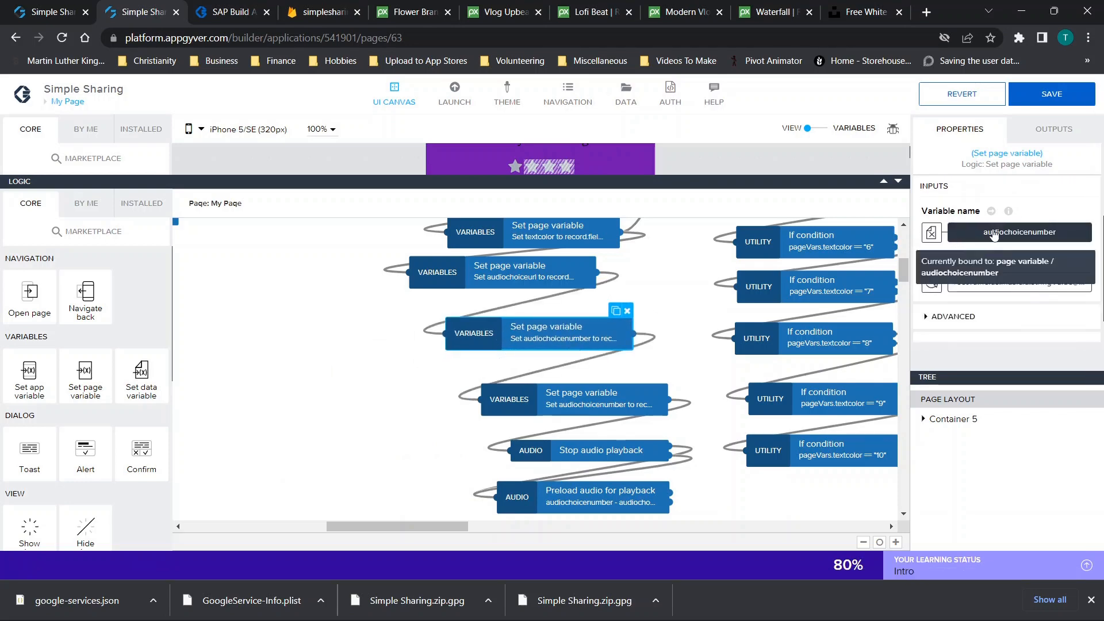
Bind the pasted node's assigned value to another node's output value
{"action": "left_click", "coordinate": [981, 287]}
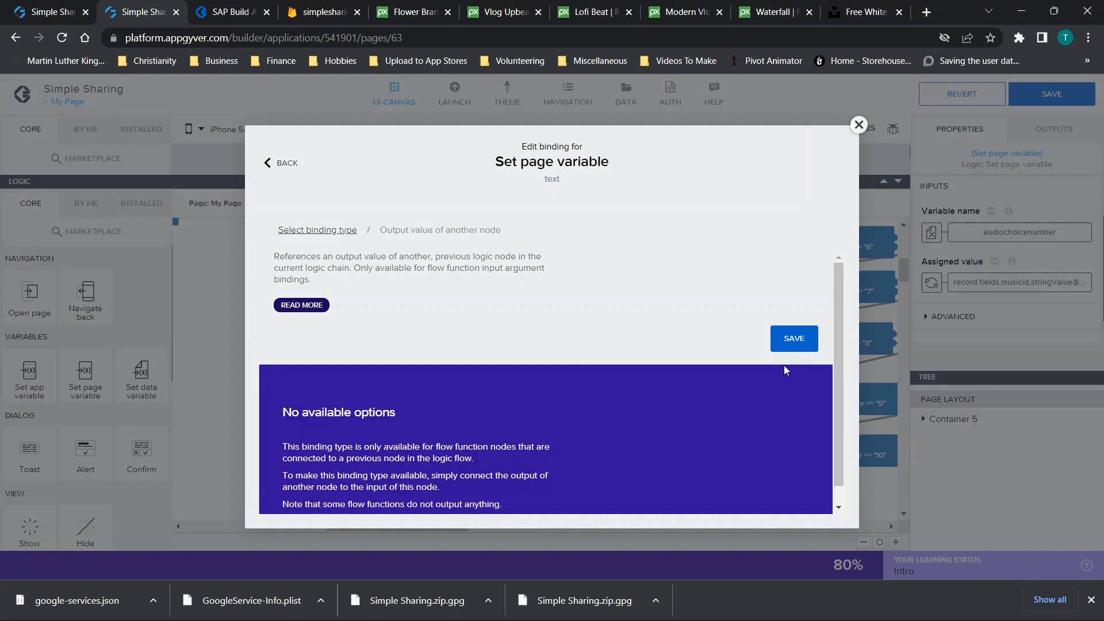
{"action": "left_click", "coordinate": [859, 124]}
{"action": "left_click", "coordinate": [964, 285]}
{"action": "scroll", "coordinate": [483, 382], "scroll_direction": "down", "scroll_amount": 1}
{"action": "scroll", "coordinate": [481, 377], "scroll_direction": "up", "scroll_amount": 1}
{"action": "left_click", "coordinate": [859, 126]}
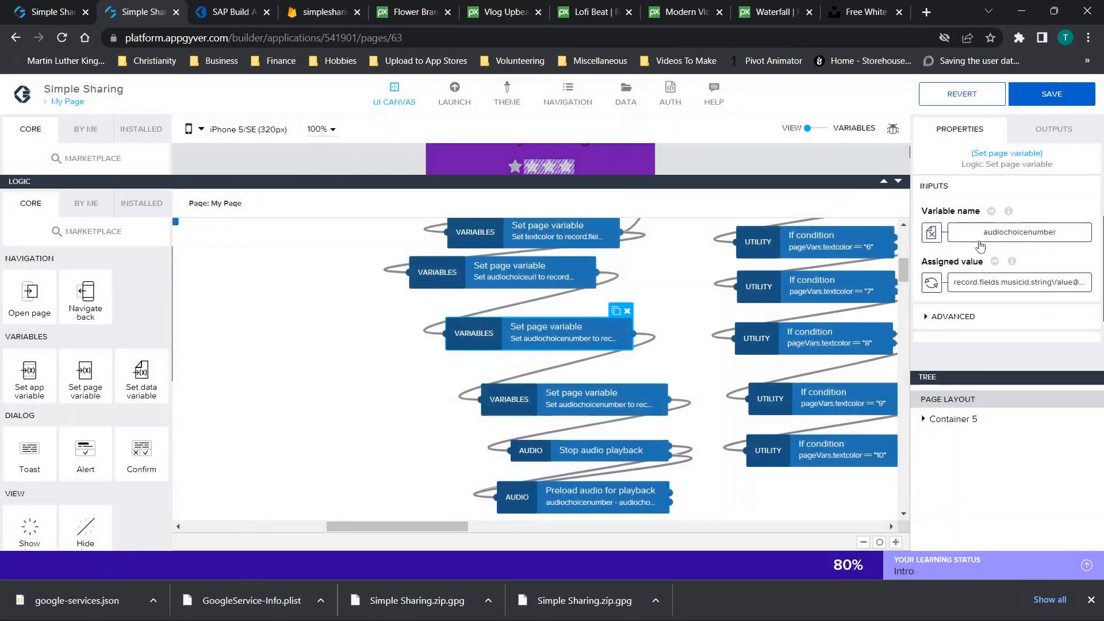
{"action": "left_click", "coordinate": [931, 284]}
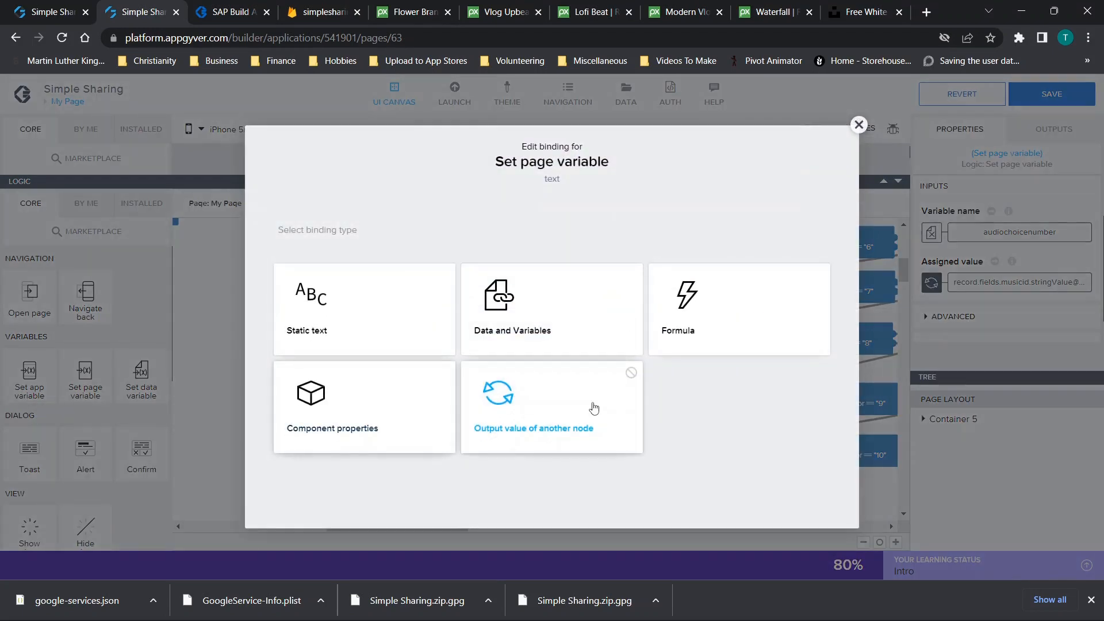
{"action": "left_click", "coordinate": [594, 405]}
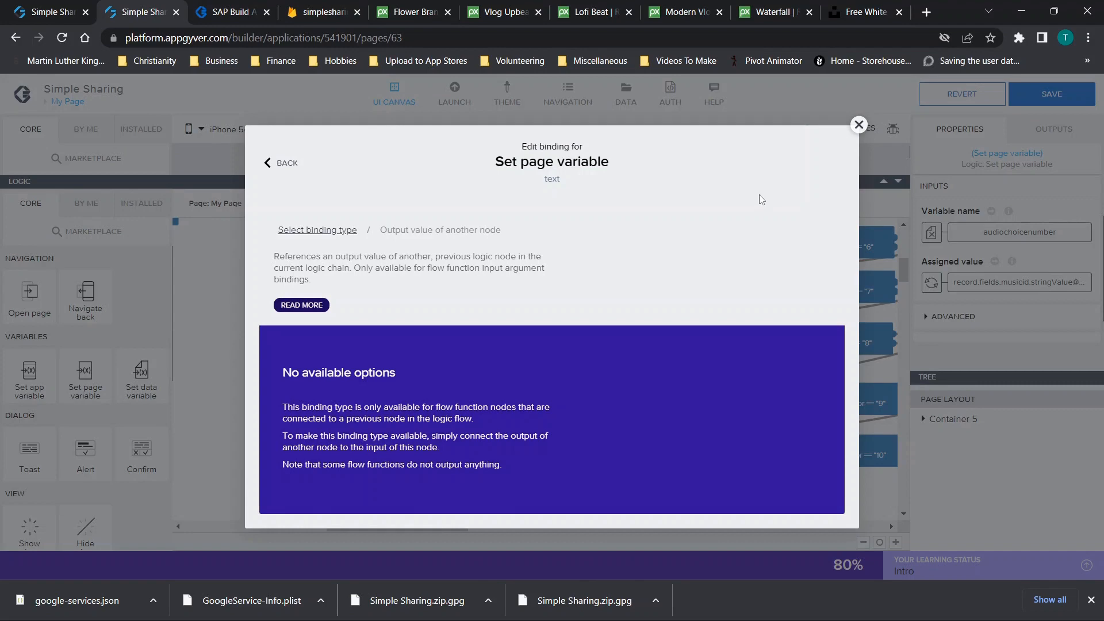
{"action": "left_click", "coordinate": [837, 122]}
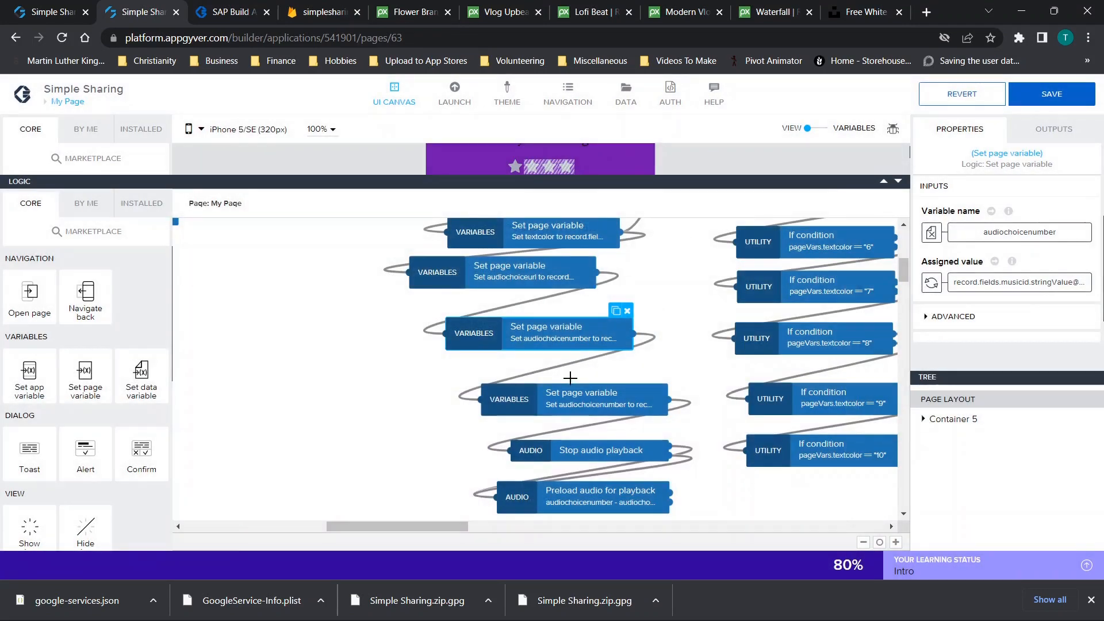
{"action": "scroll", "coordinate": [570, 378], "scroll_direction": "up", "scroll_amount": 2}
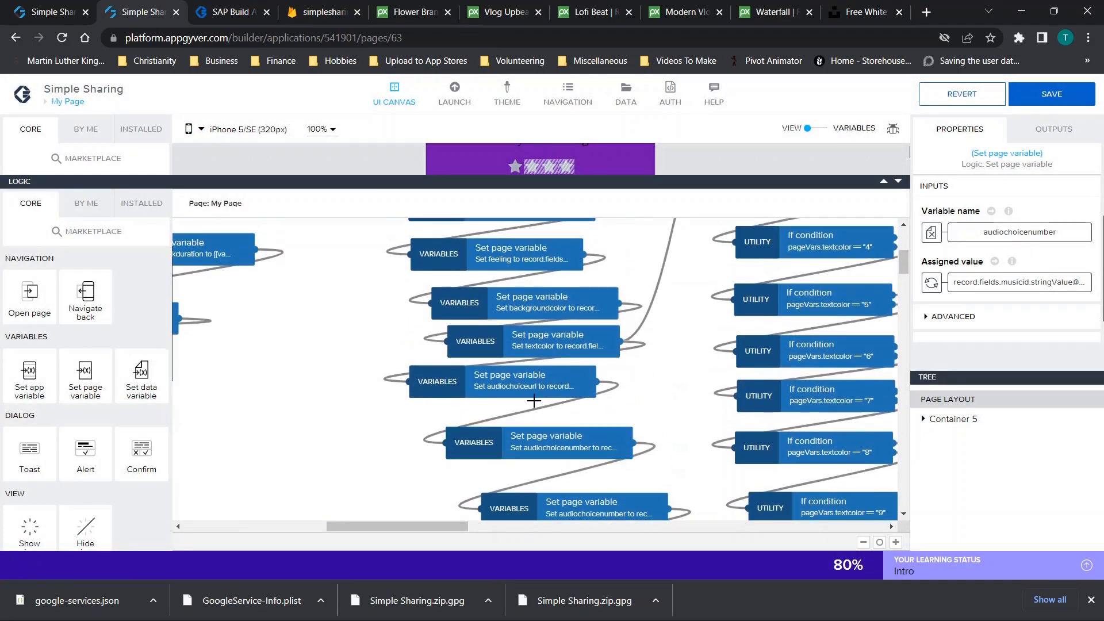
Review the Set audiochoiceurl binding's Get record outputs, then go to the pages overview
{"action": "left_click", "coordinate": [535, 400]}
{"action": "left_click", "coordinate": [552, 381]}
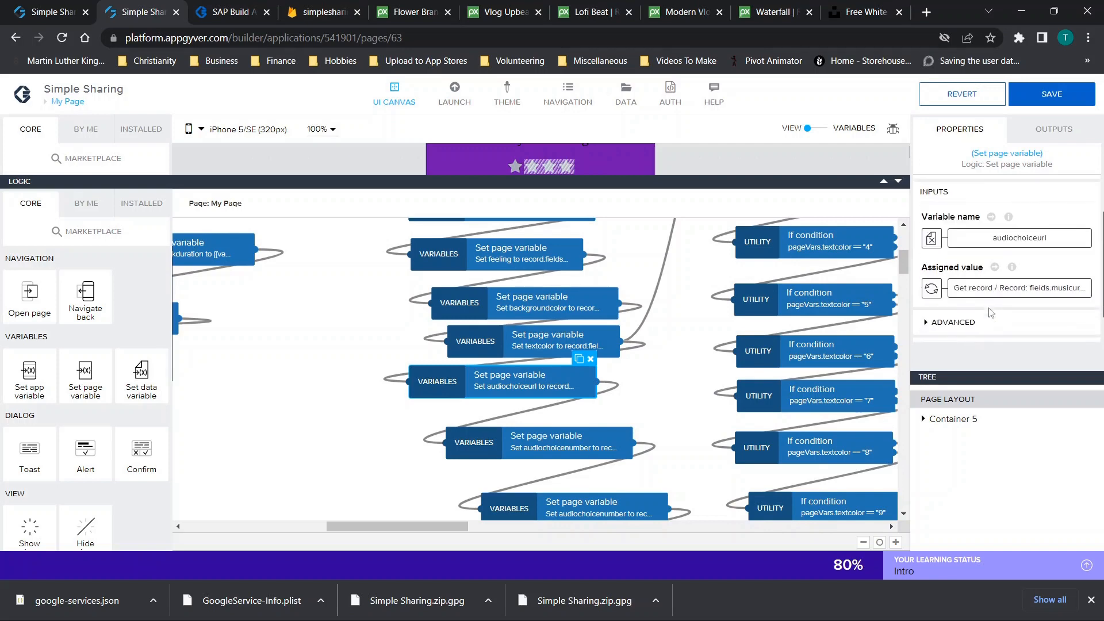
{"action": "left_click", "coordinate": [1012, 290]}
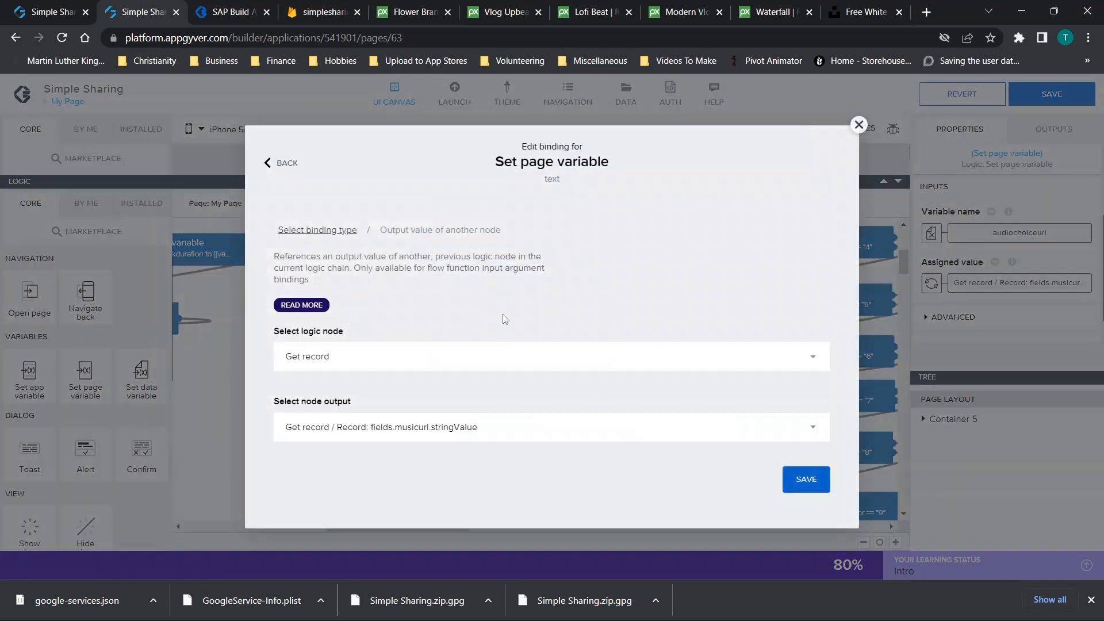
{"action": "left_click", "coordinate": [406, 426]}
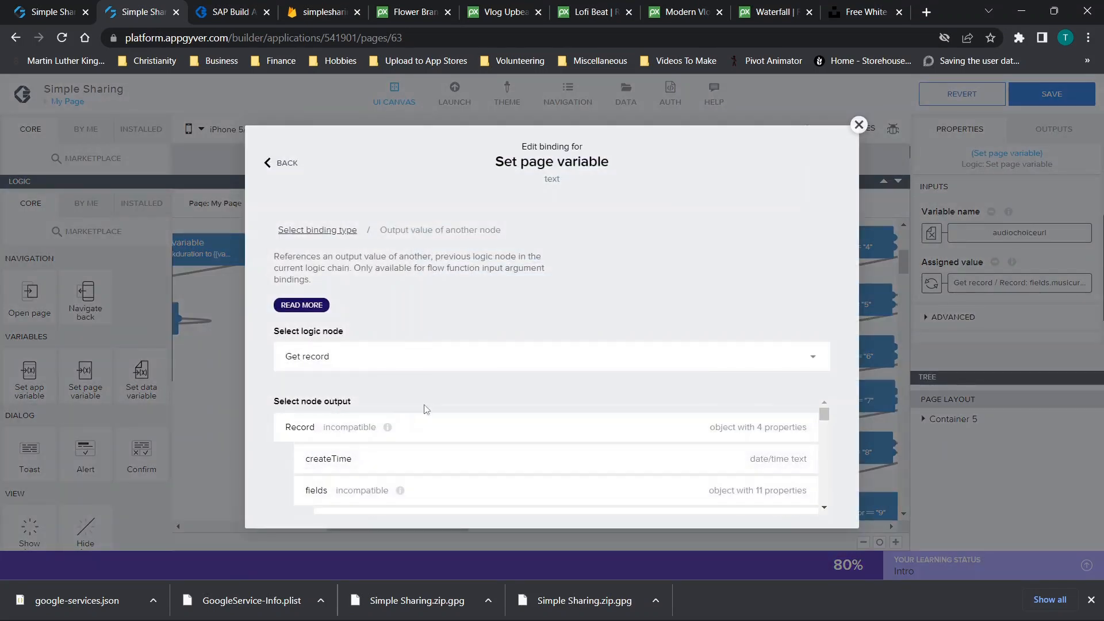
{"action": "left_click", "coordinate": [858, 124]}
{"action": "left_click", "coordinate": [551, 456]}
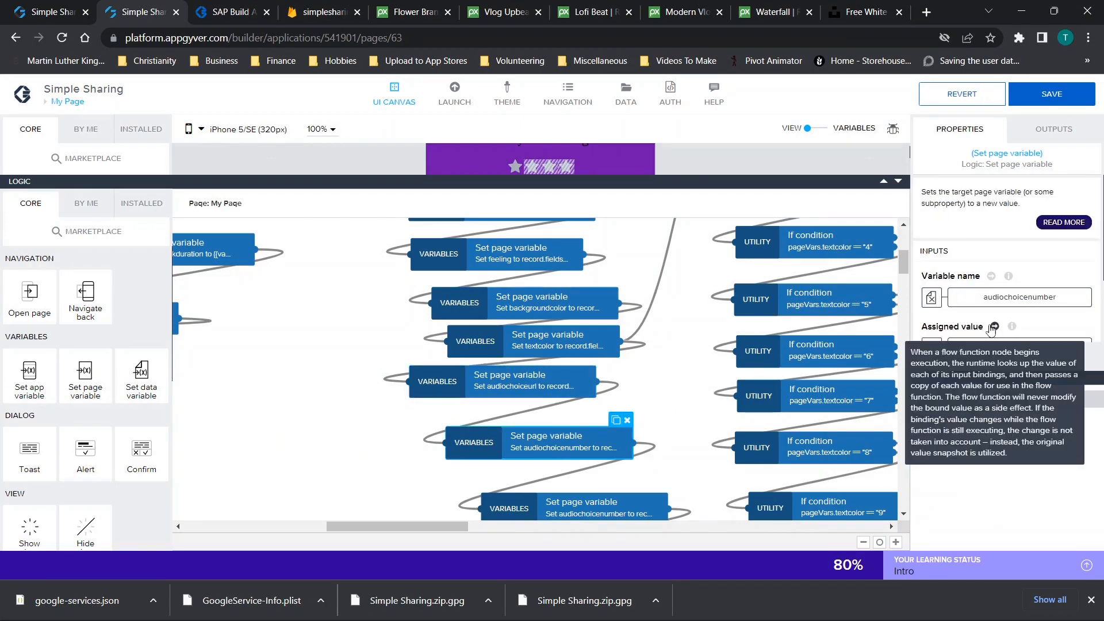
{"action": "scroll", "coordinate": [1001, 270], "scroll_direction": "down", "scroll_amount": 2}
{"action": "left_click", "coordinate": [81, 102]}
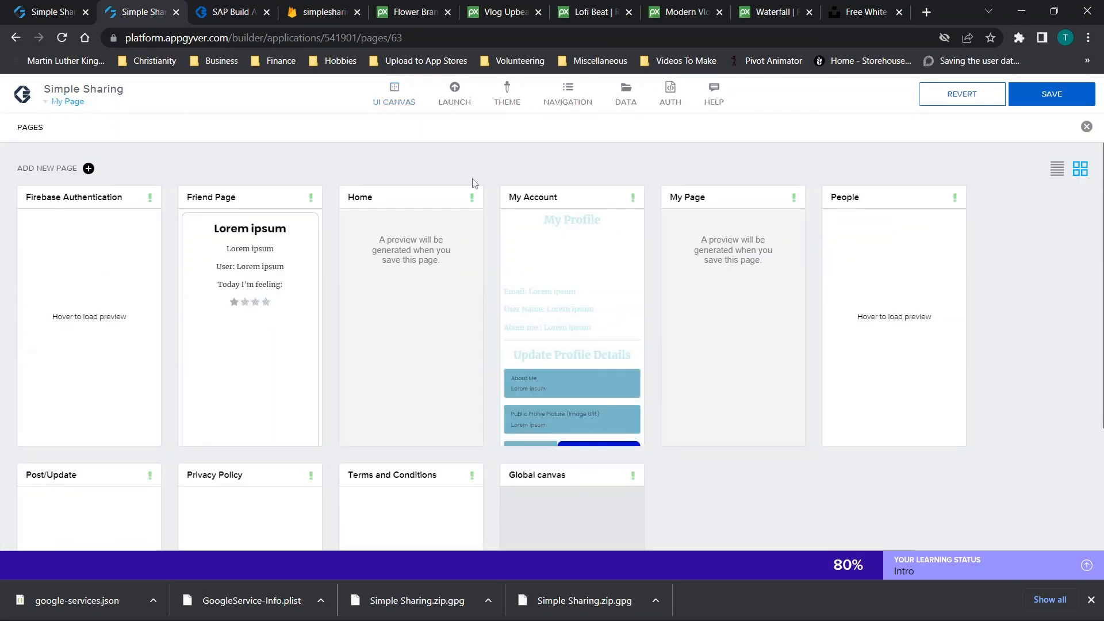
{"action": "scroll", "coordinate": [472, 183], "scroll_direction": "down", "scroll_amount": 3}
{"action": "scroll", "coordinate": [472, 183], "scroll_direction": "up", "scroll_amount": 3}
{"action": "scroll", "coordinate": [472, 183], "scroll_direction": "down", "scroll_amount": 3}
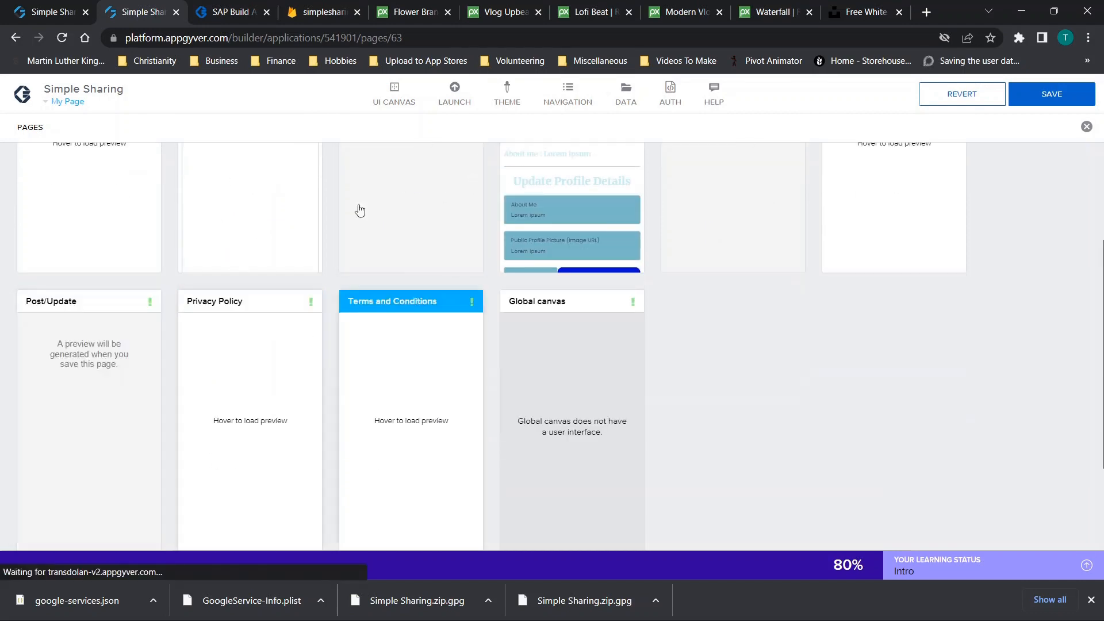
{"action": "scroll", "coordinate": [377, 335], "scroll_direction": "up", "scroll_amount": 3}
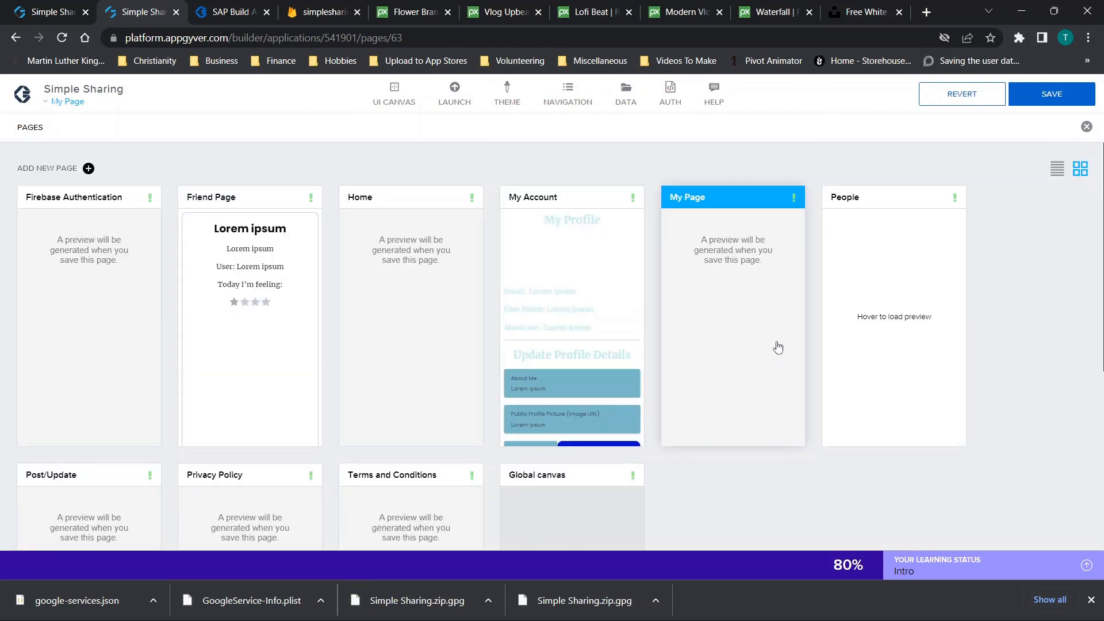
{"action": "scroll", "coordinate": [777, 347], "scroll_direction": "down", "scroll_amount": 1}
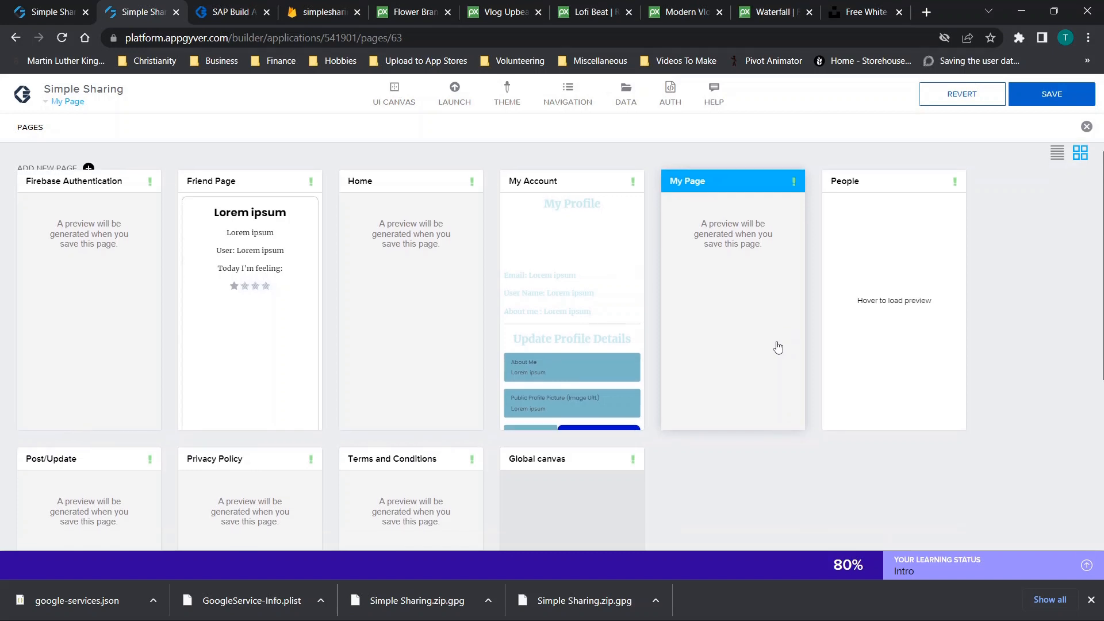
{"action": "left_click", "coordinate": [924, 302]}
{"action": "left_click", "coordinate": [1062, 95]}
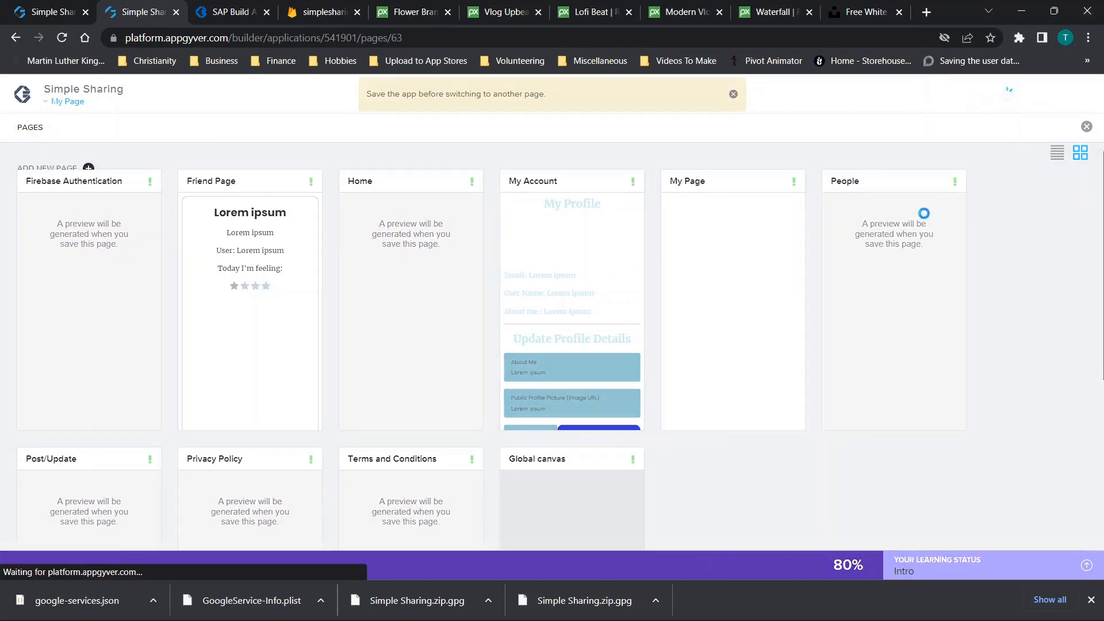
{"action": "left_click", "coordinate": [898, 233]}
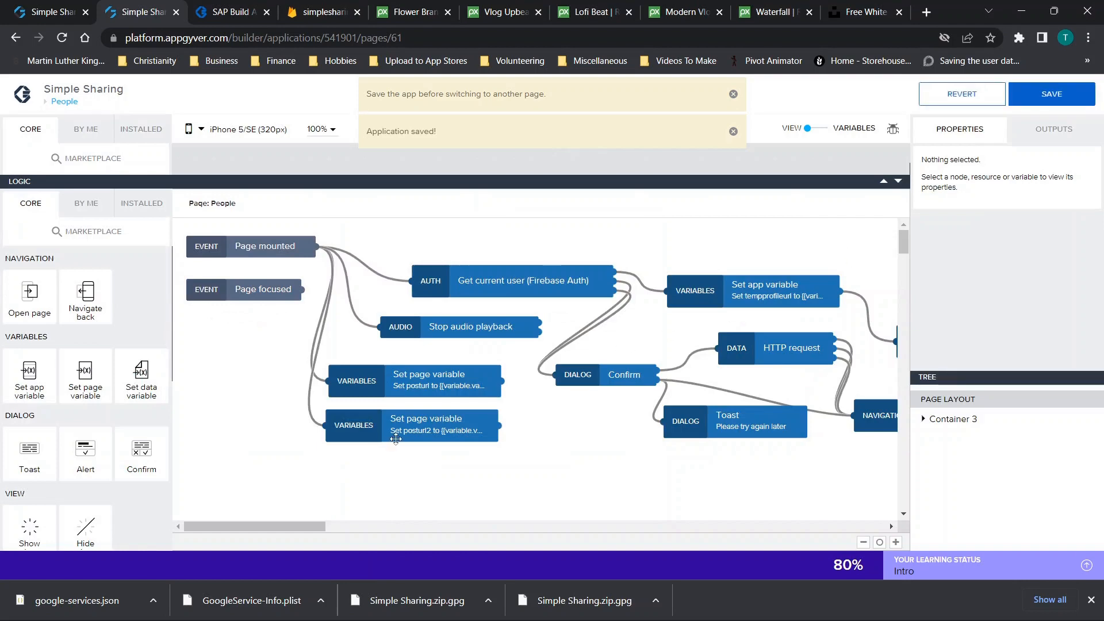
{"action": "scroll", "coordinate": [569, 443], "scroll_direction": "right", "scroll_amount": 5}
{"action": "scroll", "coordinate": [569, 442], "scroll_direction": "right", "scroll_amount": 5}
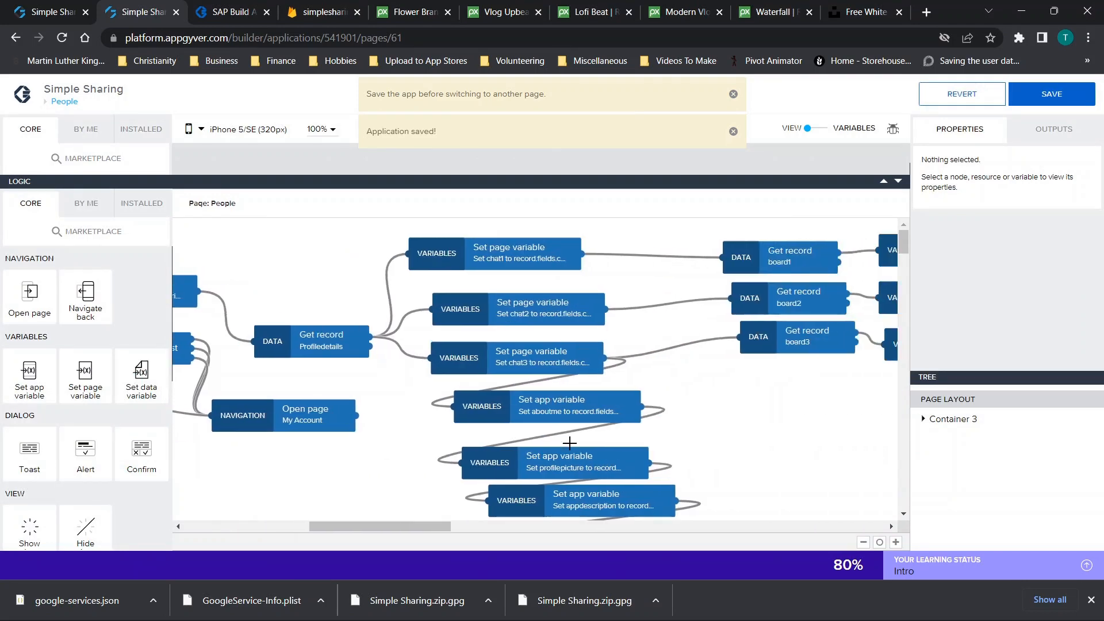
{"action": "scroll", "coordinate": [633, 311], "scroll_direction": "left", "scroll_amount": 5}
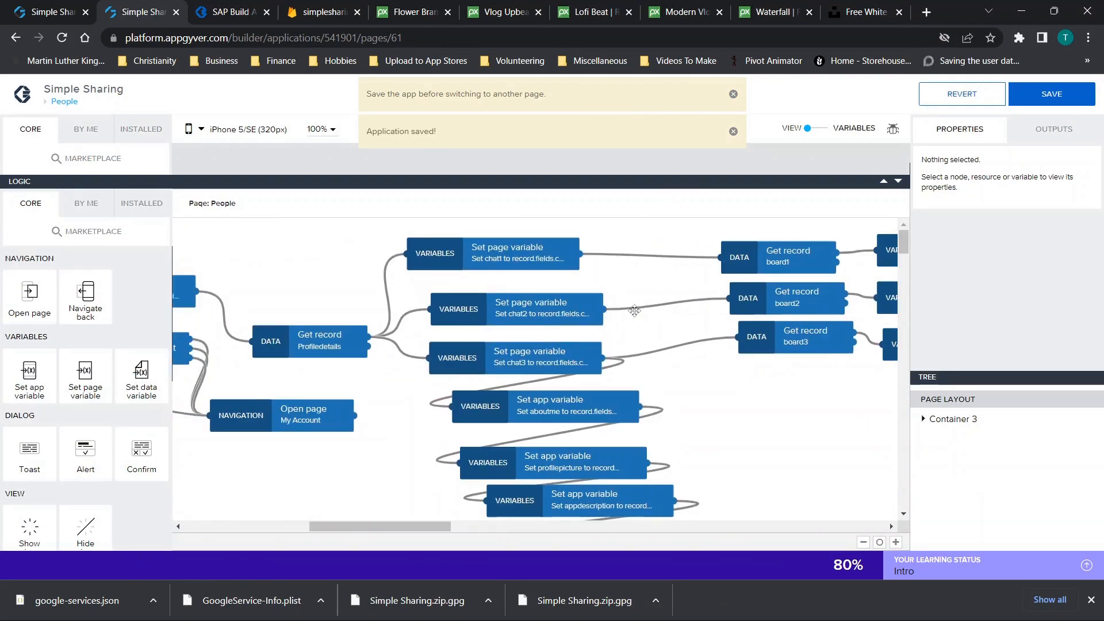
{"action": "scroll", "coordinate": [634, 310], "scroll_direction": "left", "scroll_amount": 2}
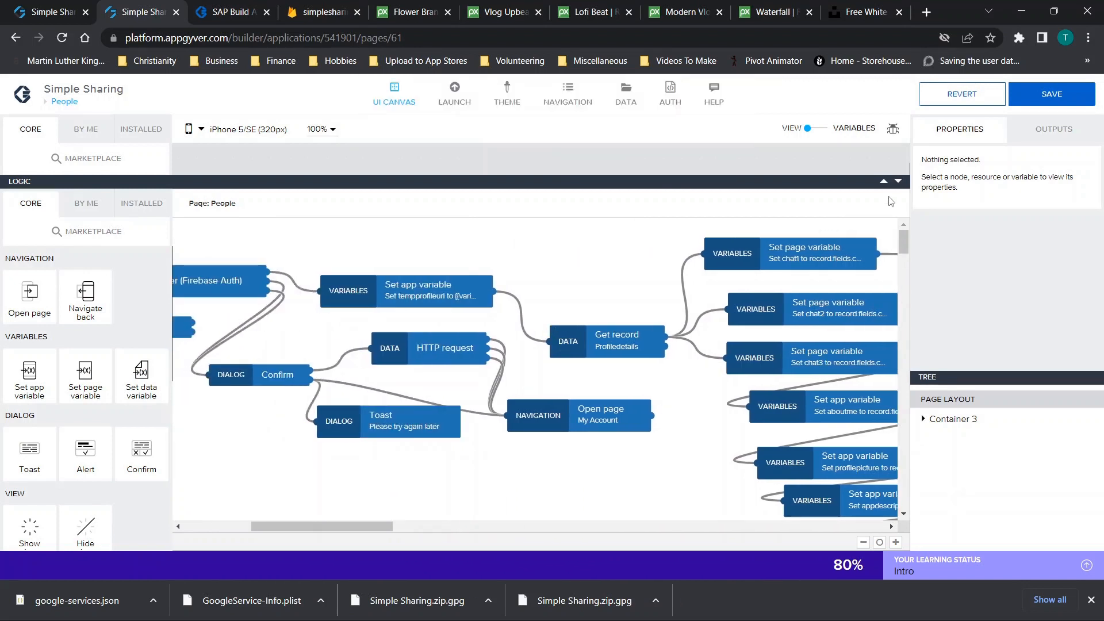
Select the codelessfix text in the friends list and its Open Friend Page step
{"action": "left_click", "coordinate": [898, 181]}
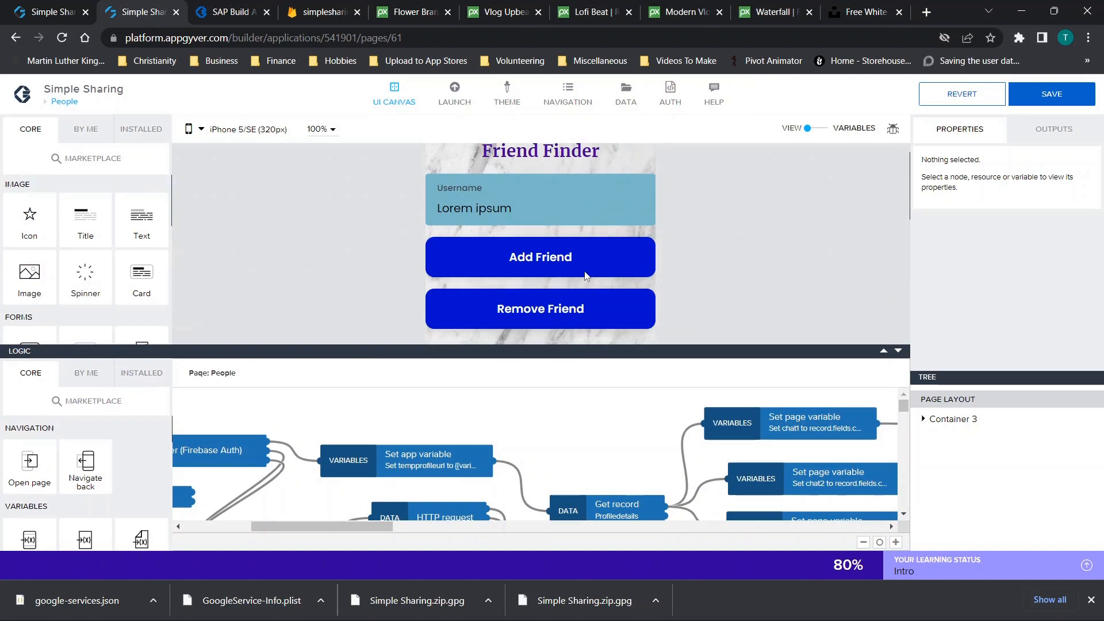
{"action": "scroll", "coordinate": [584, 271], "scroll_direction": "down", "scroll_amount": 5}
{"action": "left_click", "coordinate": [520, 168]}
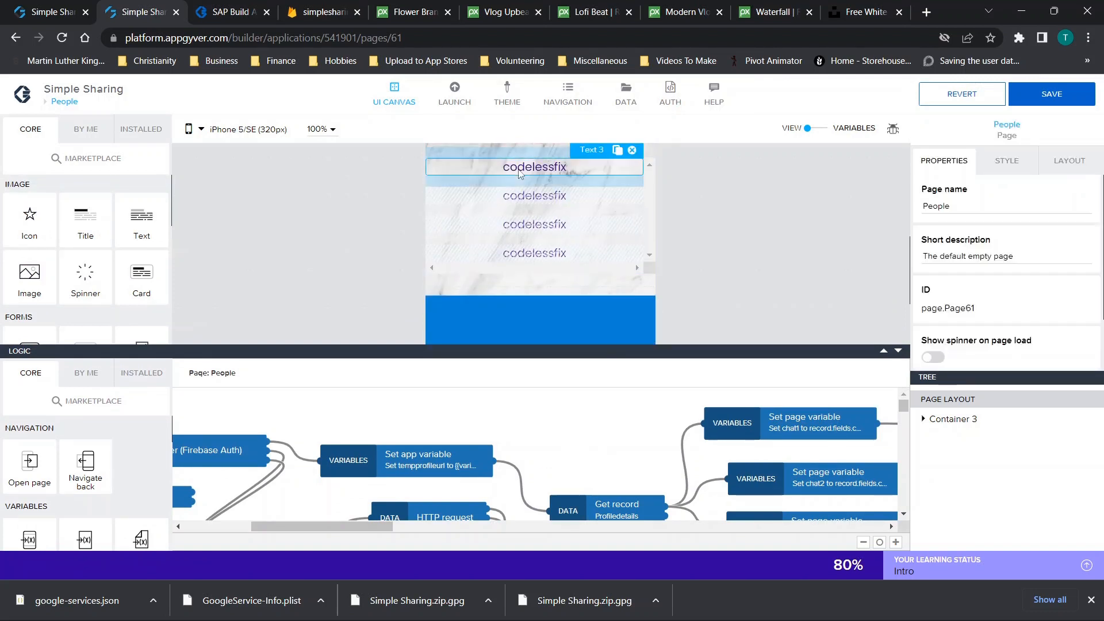
{"action": "scroll", "coordinate": [633, 440], "scroll_direction": "right", "scroll_amount": 5}
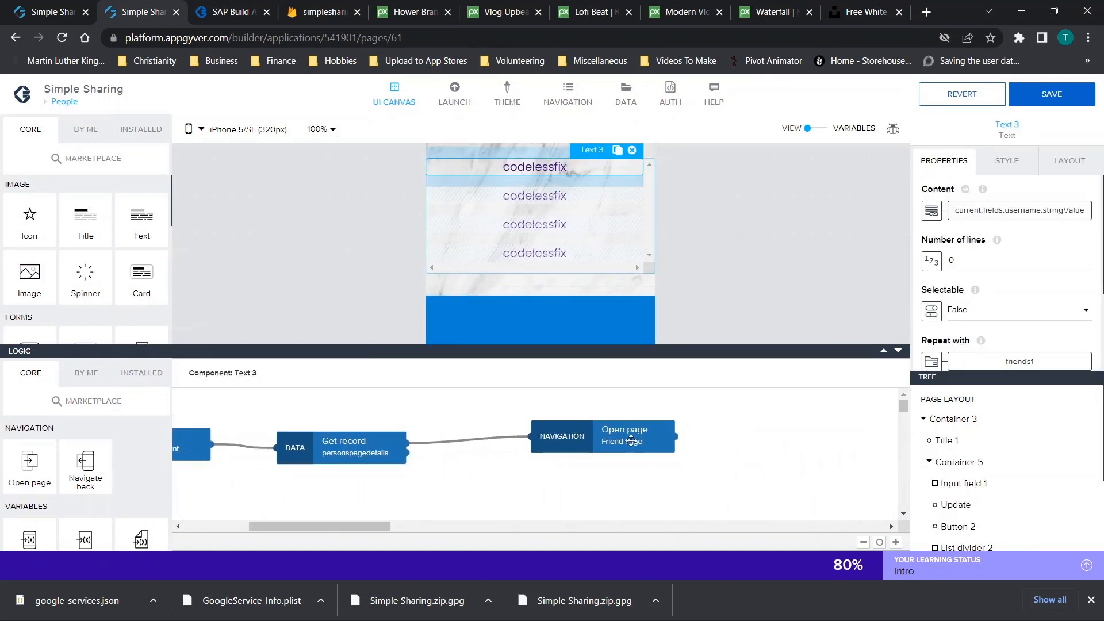
{"action": "left_click", "coordinate": [632, 441]}
{"action": "scroll", "coordinate": [1010, 259], "scroll_direction": "down", "scroll_amount": 5}
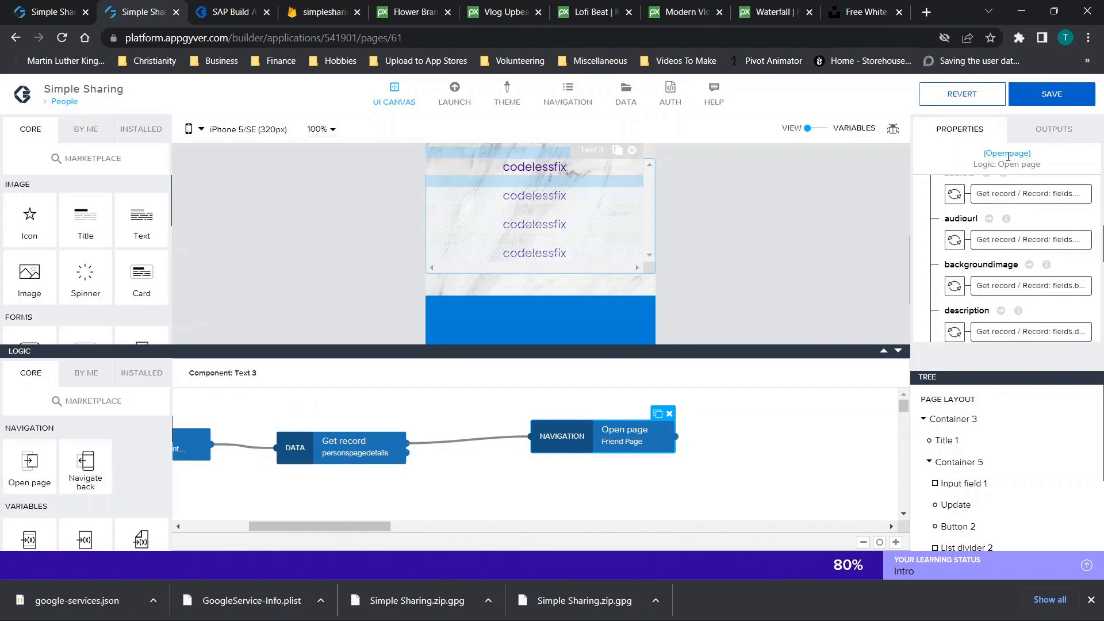
{"action": "scroll", "coordinate": [1006, 322], "scroll_direction": "down", "scroll_amount": 3}
{"action": "scroll", "coordinate": [1027, 242], "scroll_direction": "up", "scroll_amount": 1}
{"action": "scroll", "coordinate": [1027, 242], "scroll_direction": "up", "scroll_amount": 1}
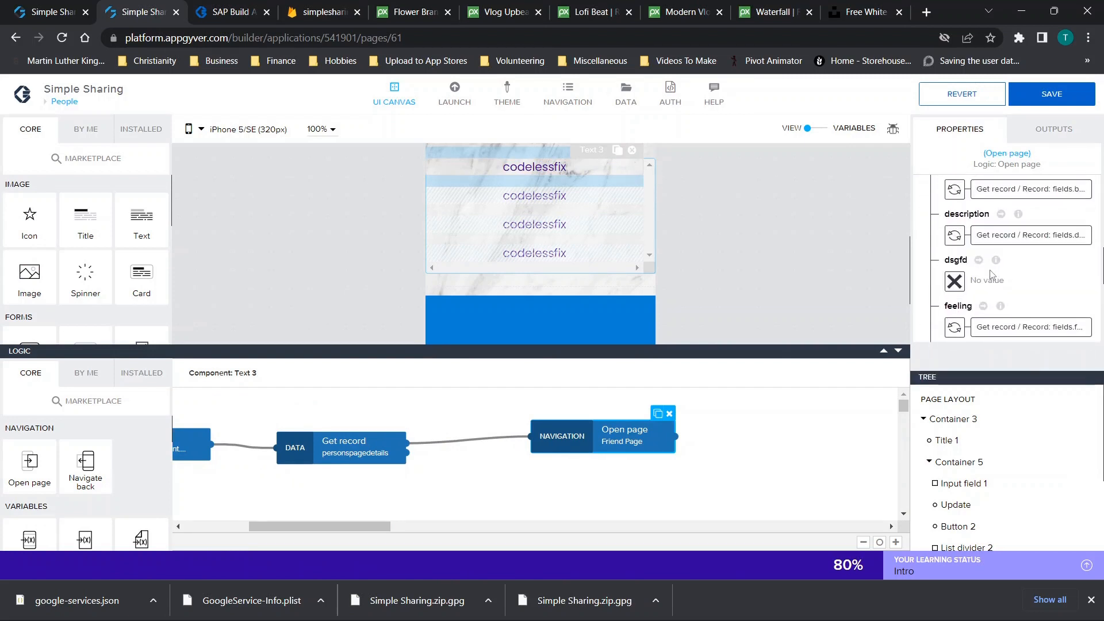
Inspect dsgfd's Get record output options without changing it, then open DATA
{"action": "left_click", "coordinate": [954, 284]}
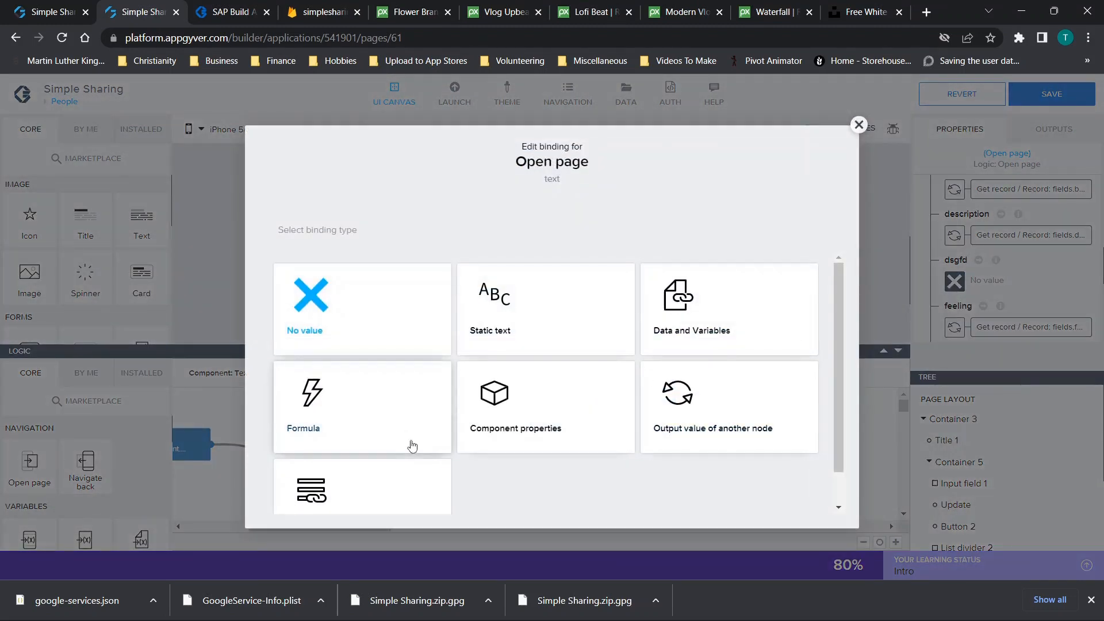
{"action": "left_click", "coordinate": [729, 416]}
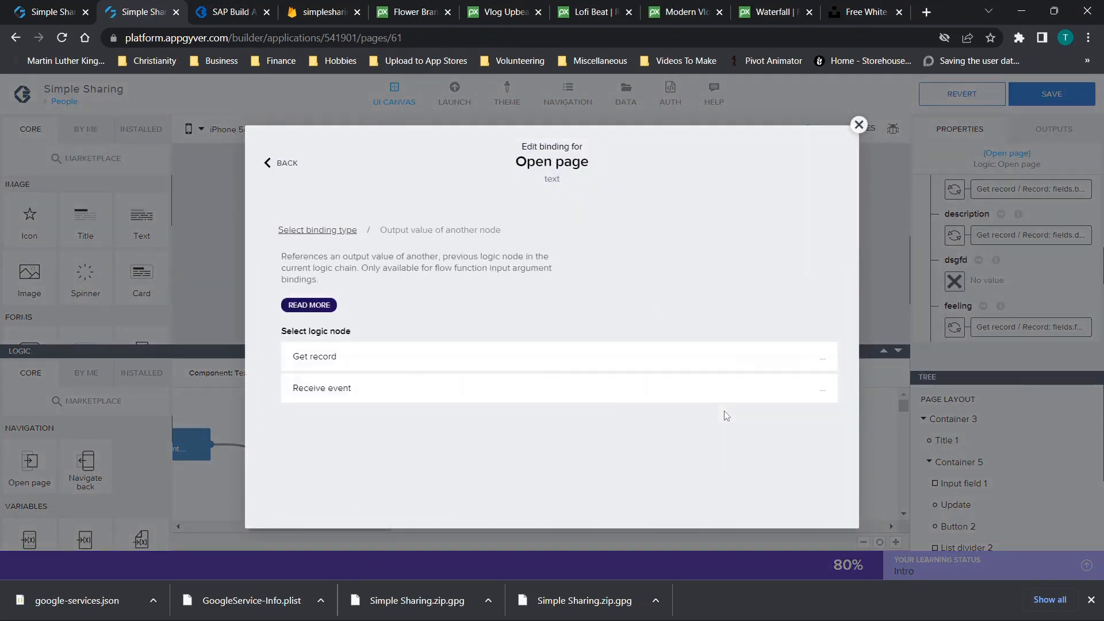
{"action": "left_click", "coordinate": [370, 361]}
{"action": "scroll", "coordinate": [510, 458], "scroll_direction": "down", "scroll_amount": 5}
{"action": "scroll", "coordinate": [510, 460], "scroll_direction": "down", "scroll_amount": 5}
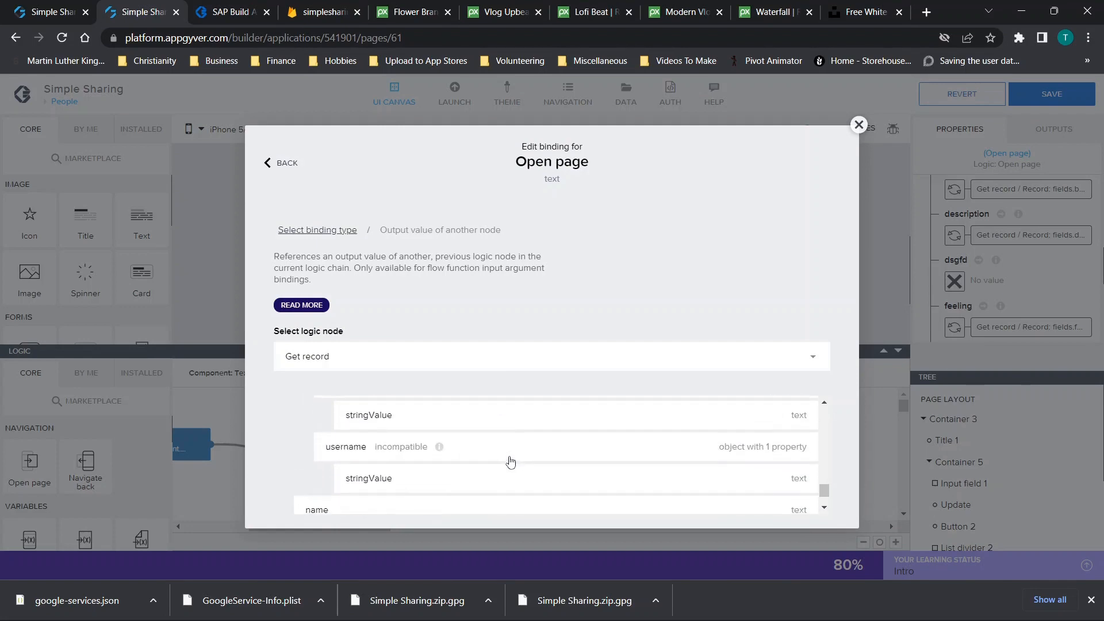
{"action": "left_click", "coordinate": [859, 125]}
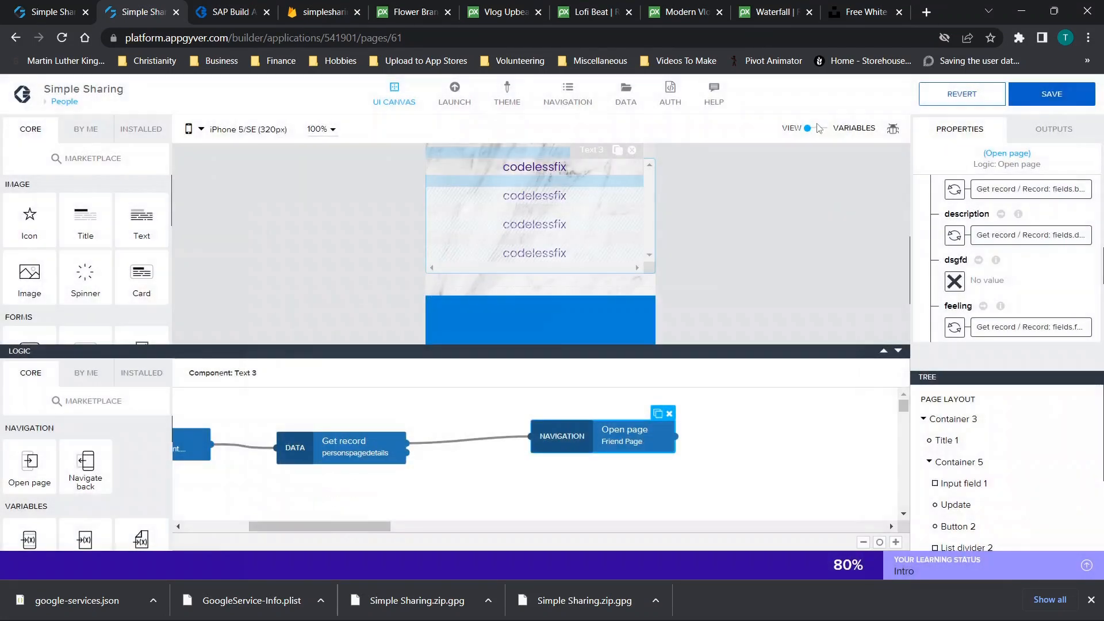
{"action": "left_click", "coordinate": [627, 95]}
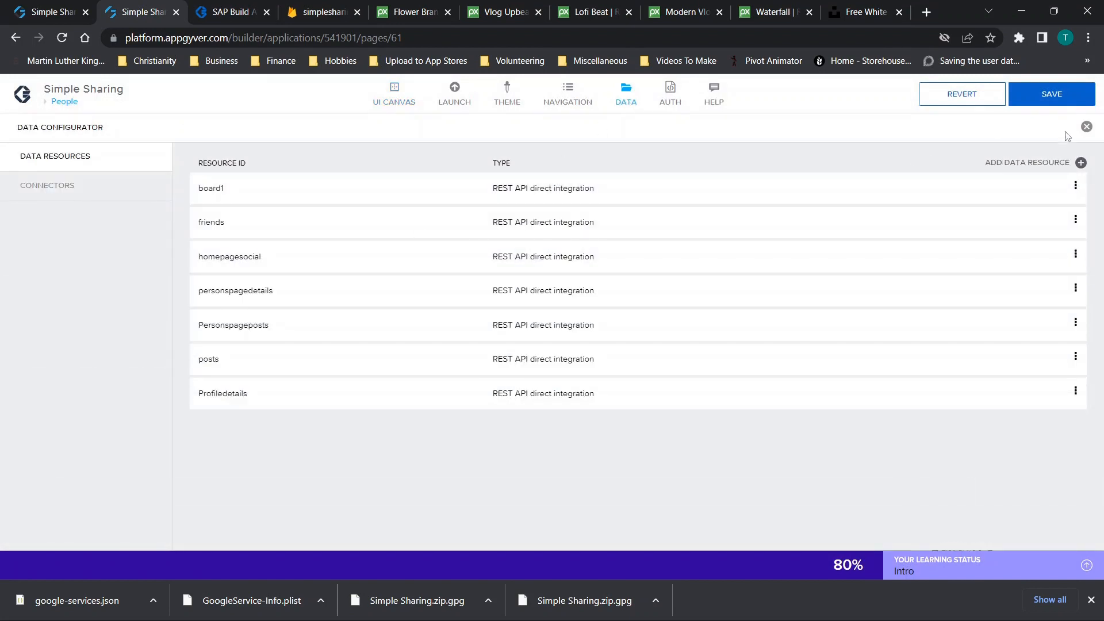
Run the GET COLLECTION test on personspagedetails and confirm it returns OK
{"action": "left_click", "coordinate": [1086, 128]}
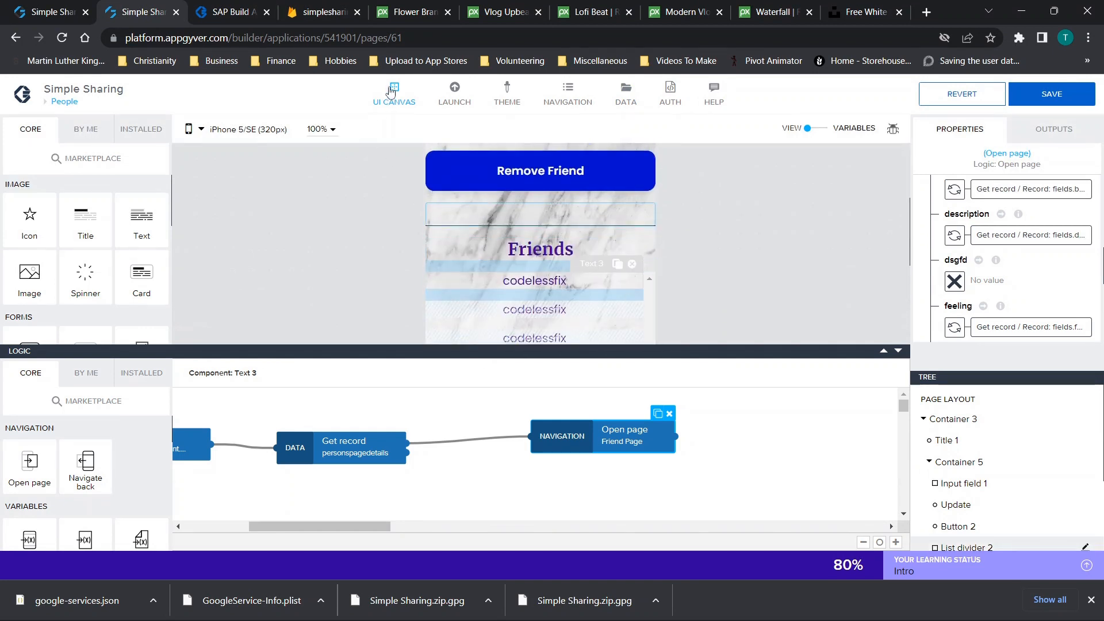
{"action": "left_click", "coordinate": [626, 105]}
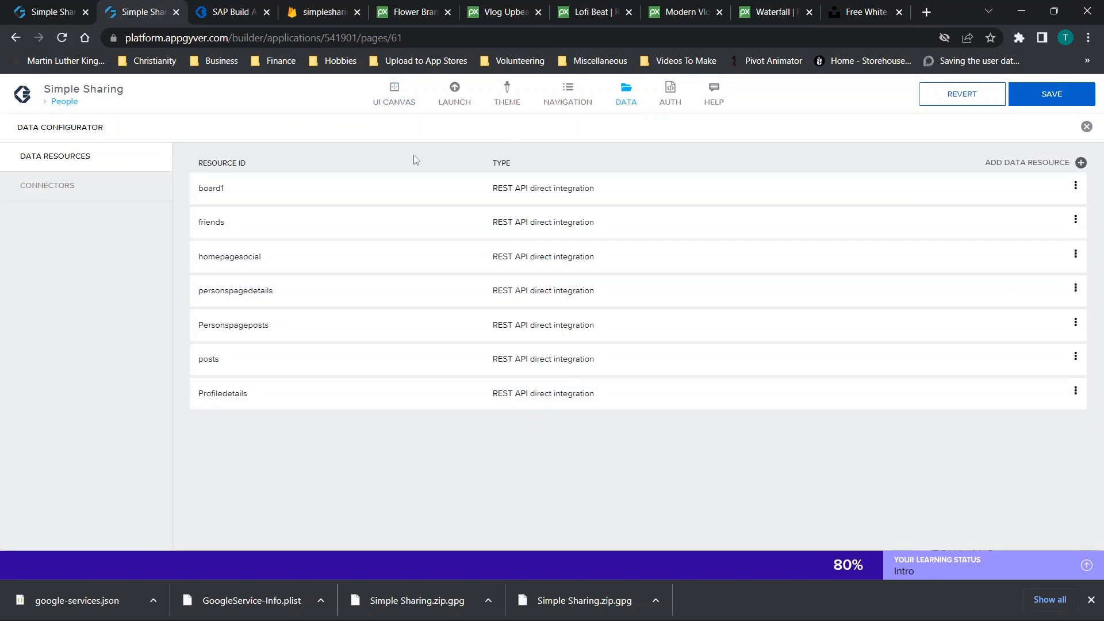
{"action": "left_click", "coordinate": [251, 305]}
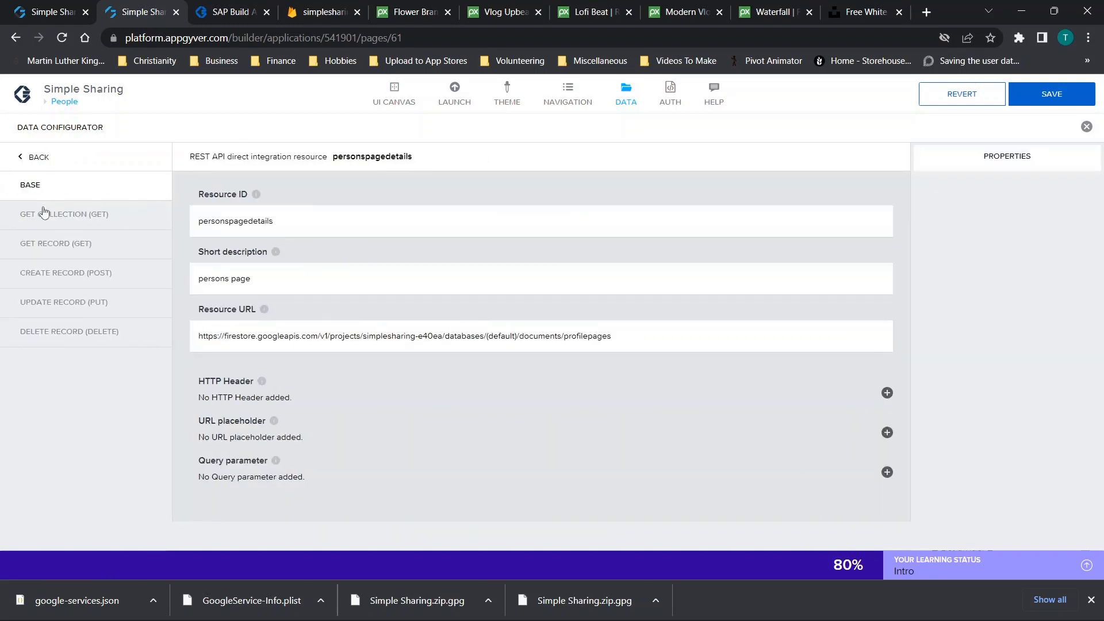
{"action": "left_click", "coordinate": [43, 227]}
{"action": "left_click", "coordinate": [325, 187]}
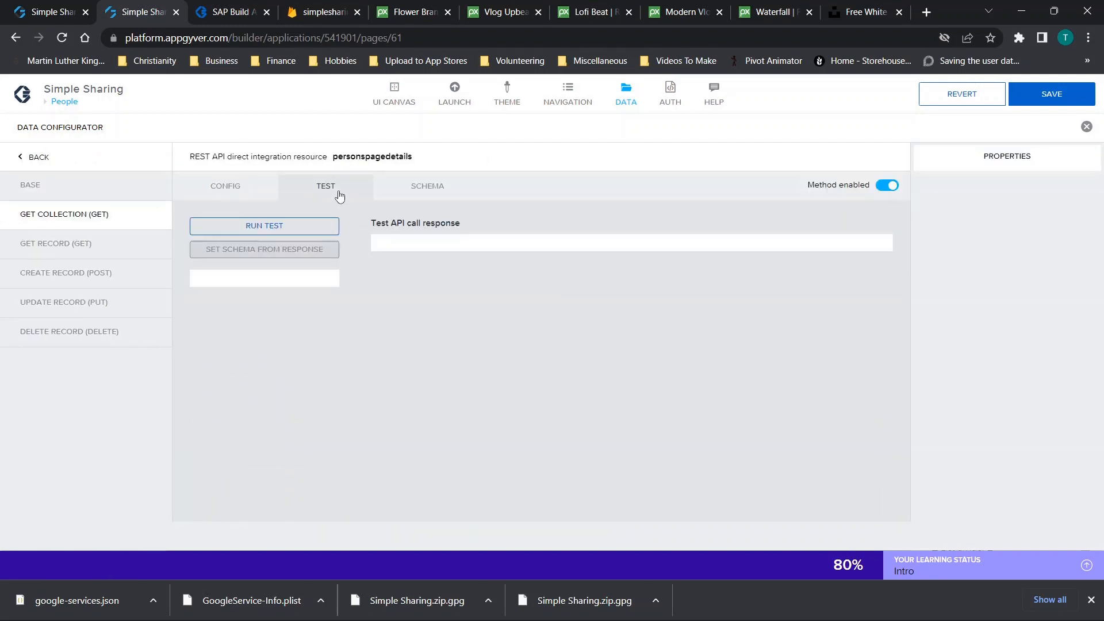
{"action": "left_click", "coordinate": [282, 226]}
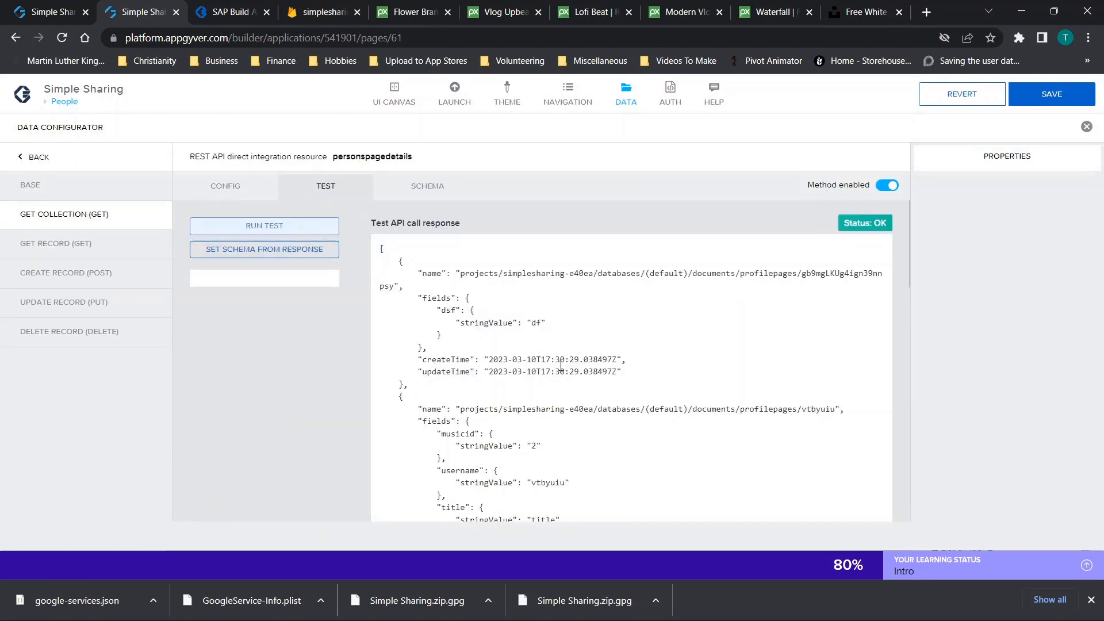
{"action": "scroll", "coordinate": [562, 368], "scroll_direction": "down", "scroll_amount": 4}
{"action": "left_click_drag", "start_coordinate": [435, 265], "coordinate": [546, 500]}
Save the app and close the Data Configurator, back to the Open page step
{"action": "left_click", "coordinate": [1058, 94]}
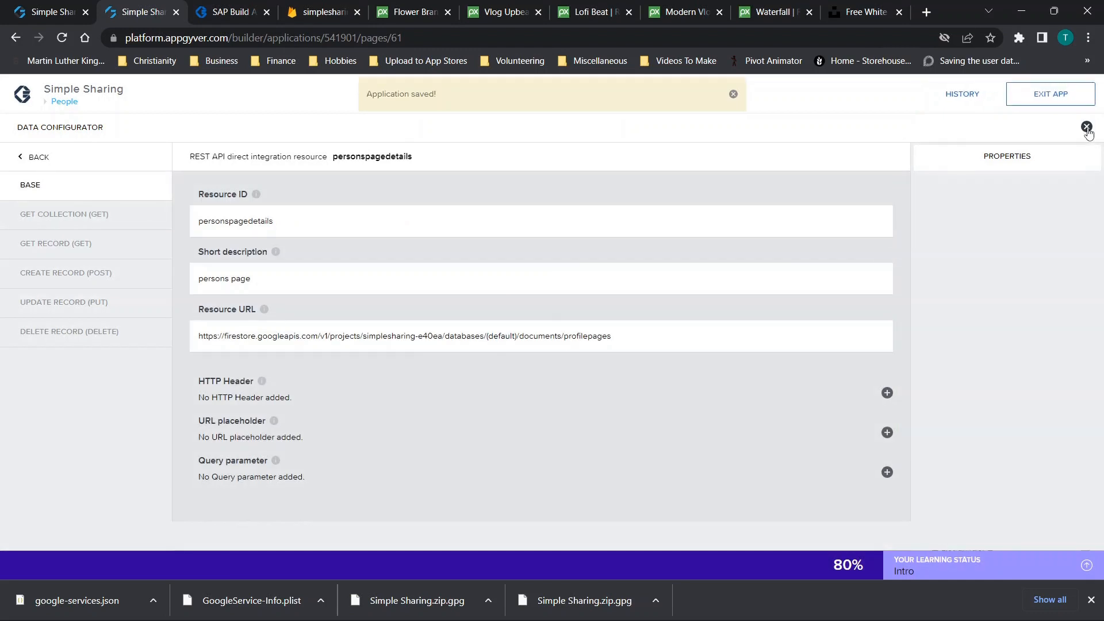
{"action": "left_click", "coordinate": [1086, 127]}
{"action": "left_click", "coordinate": [609, 430]}
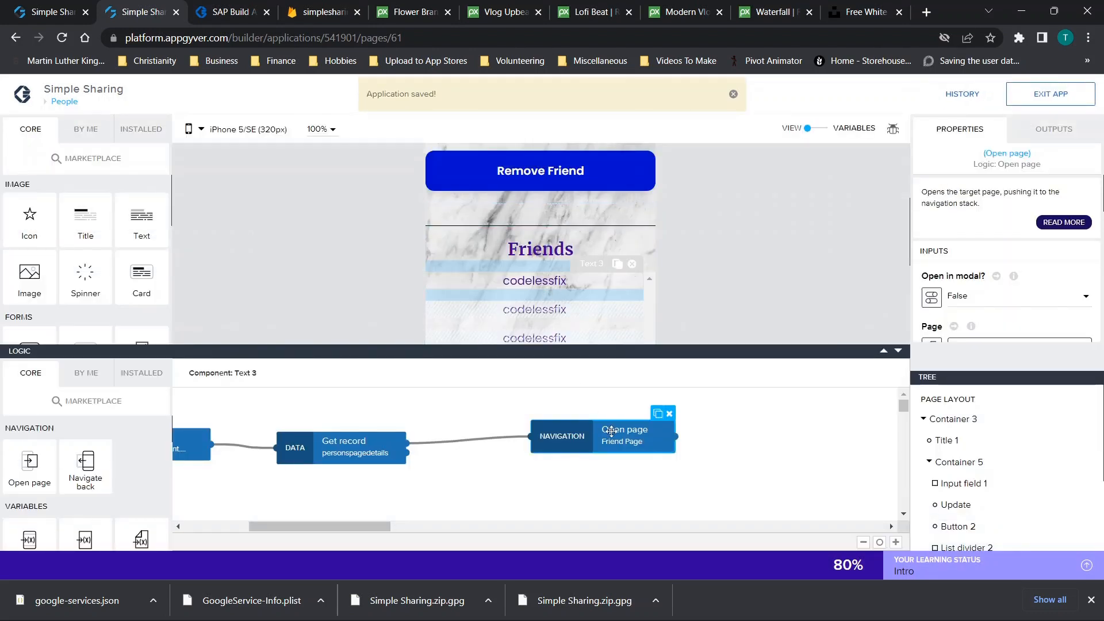
Browse Get record outputs for dsgfd, leave it unbound, and collapse the Logic panel
{"action": "scroll", "coordinate": [1084, 261], "scroll_direction": "down", "scroll_amount": 5}
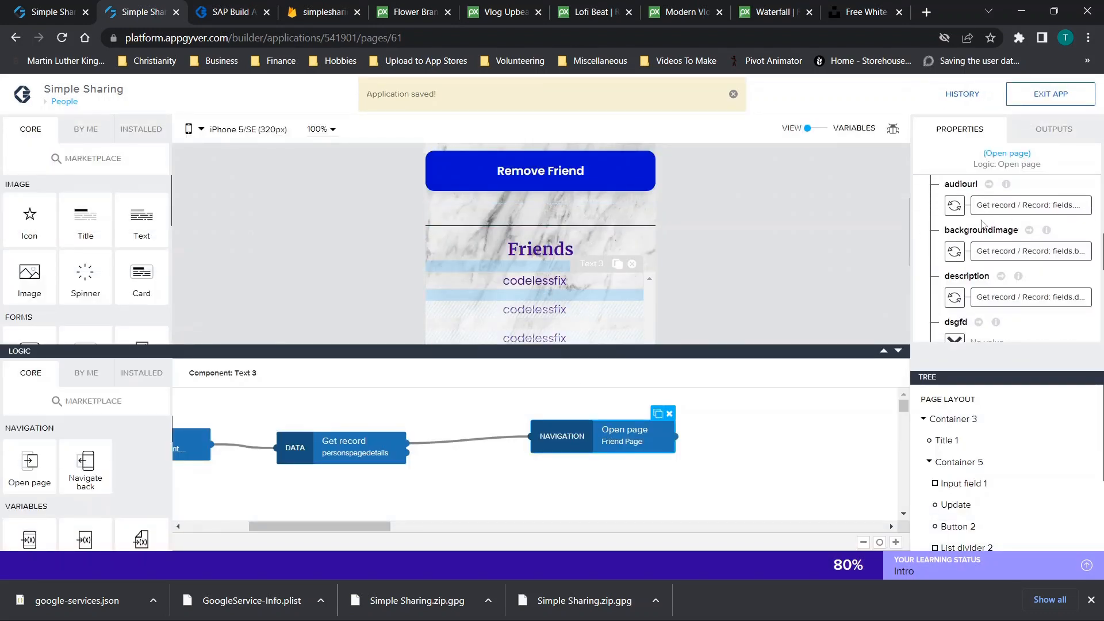
{"action": "scroll", "coordinate": [1016, 270], "scroll_direction": "down", "scroll_amount": 1}
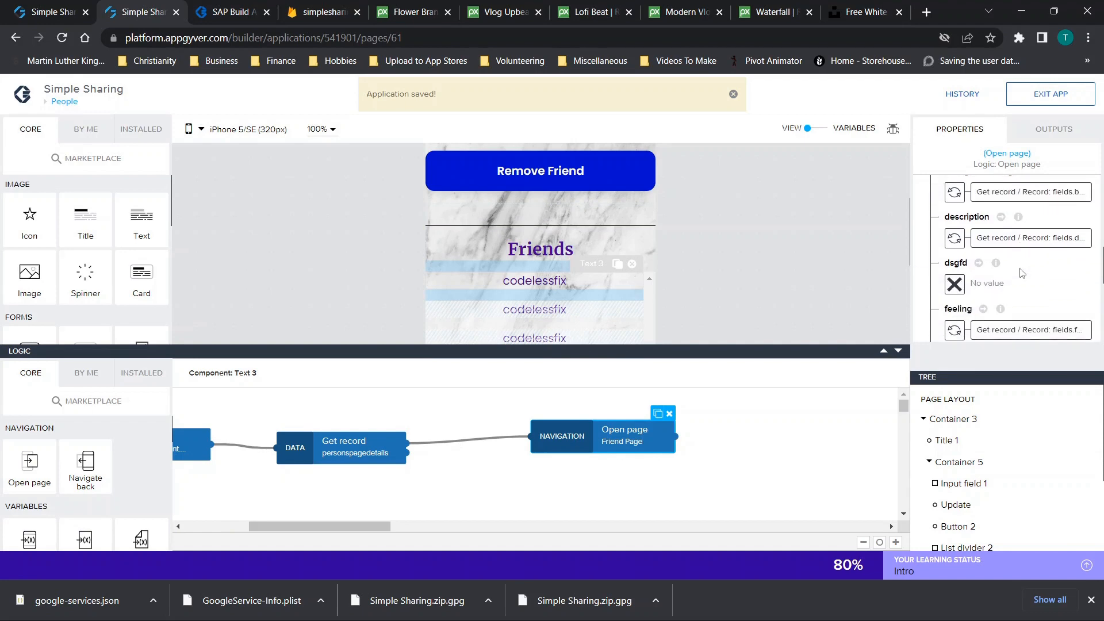
{"action": "left_click", "coordinate": [965, 289]}
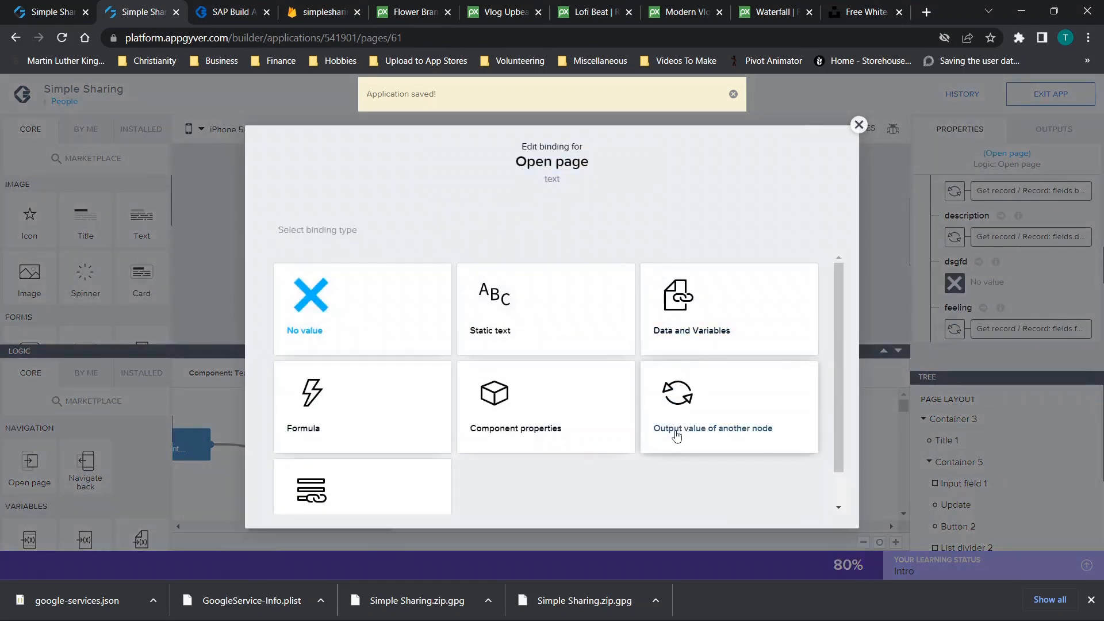
{"action": "left_click", "coordinate": [676, 435]}
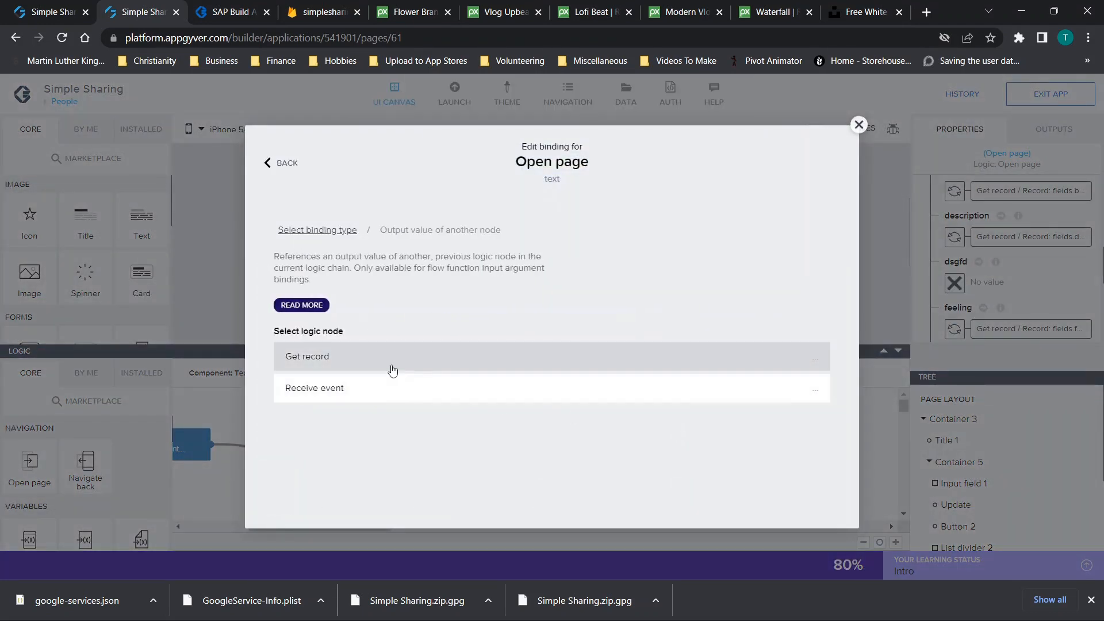
{"action": "left_click", "coordinate": [391, 368]}
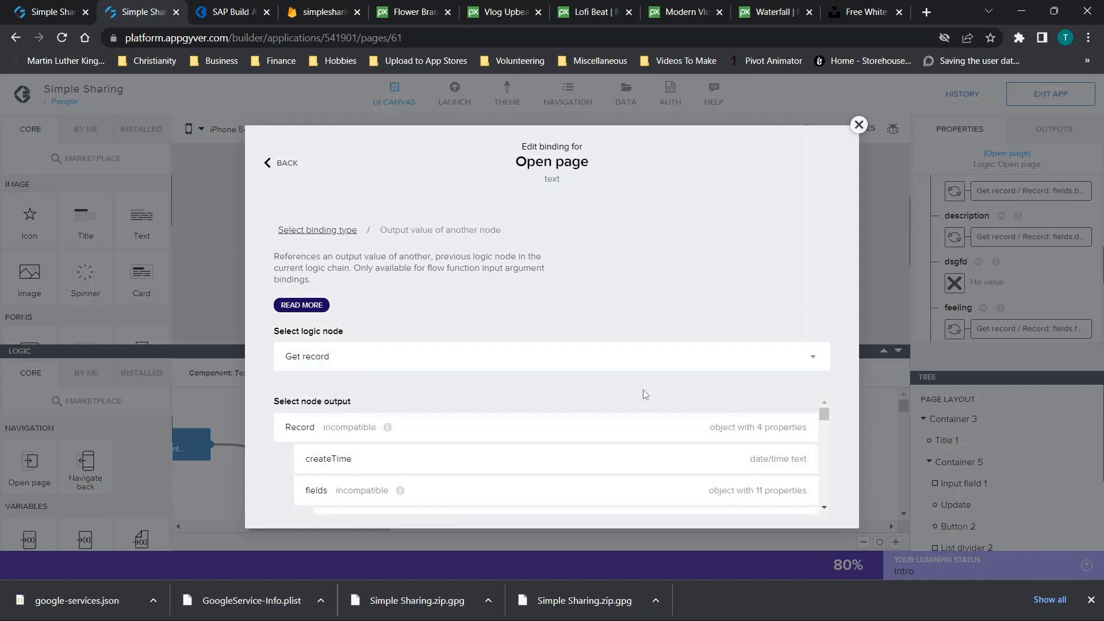
{"action": "scroll", "coordinate": [549, 416], "scroll_direction": "down", "scroll_amount": 5}
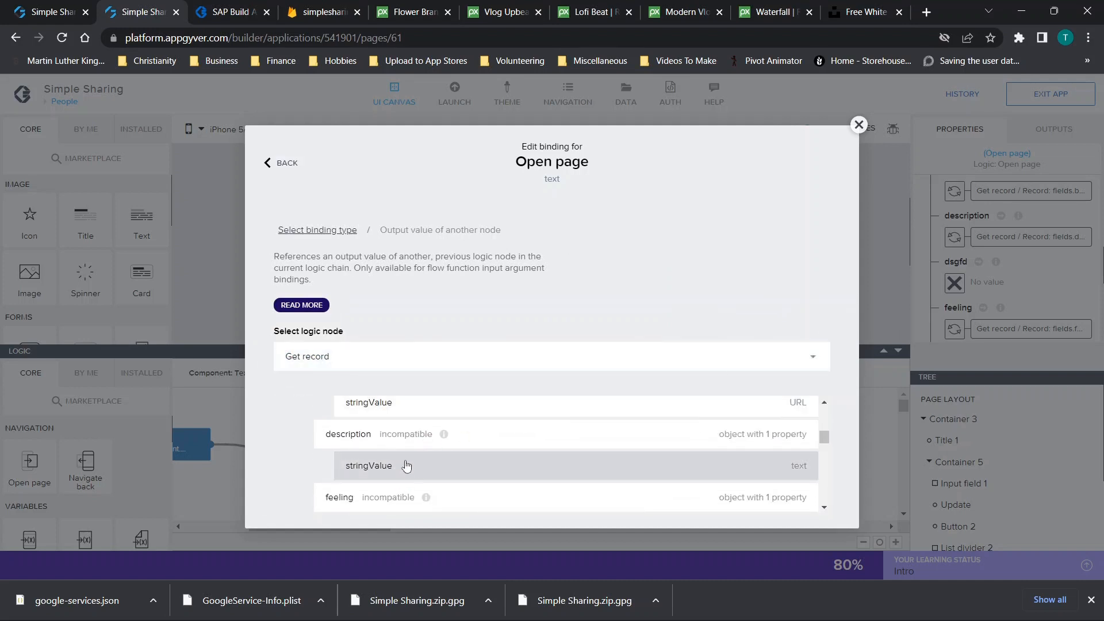
{"action": "scroll", "coordinate": [406, 466], "scroll_direction": "down", "scroll_amount": 1}
{"action": "scroll", "coordinate": [406, 466], "scroll_direction": "down", "scroll_amount": 2}
{"action": "scroll", "coordinate": [405, 460], "scroll_direction": "down", "scroll_amount": 4}
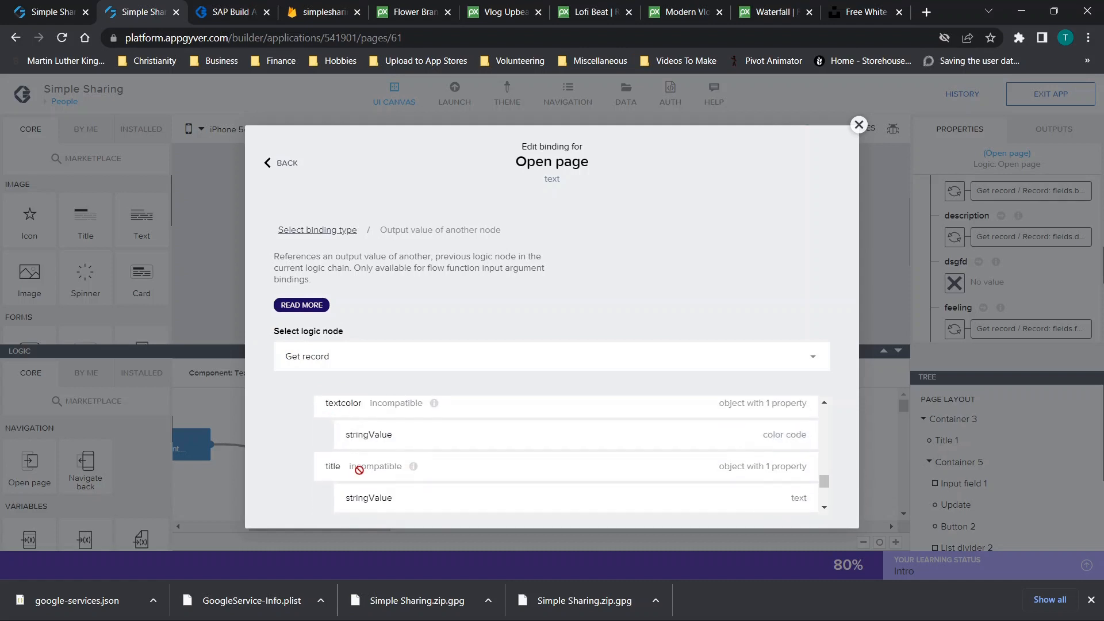
{"action": "scroll", "coordinate": [374, 496], "scroll_direction": "down", "scroll_amount": 1}
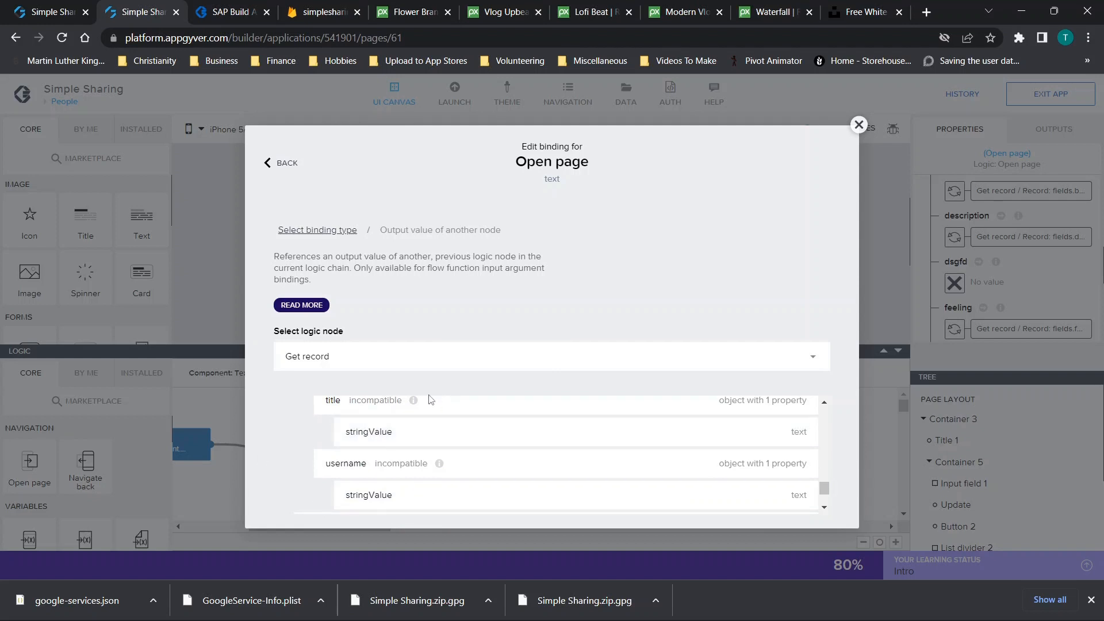
{"action": "left_click", "coordinate": [858, 125]}
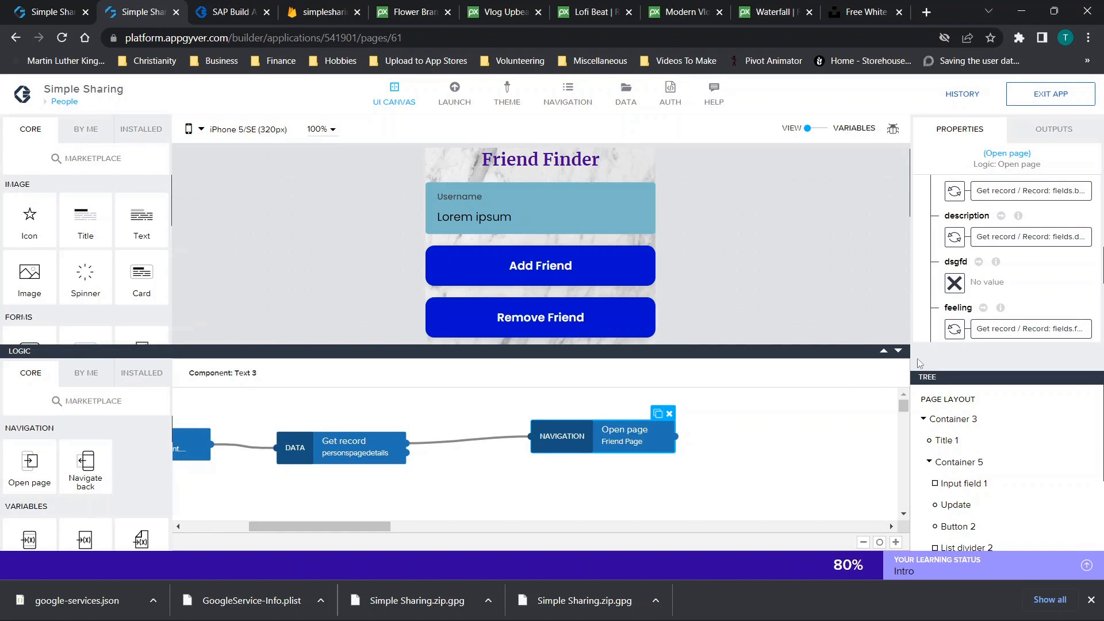
{"action": "left_click", "coordinate": [897, 351]}
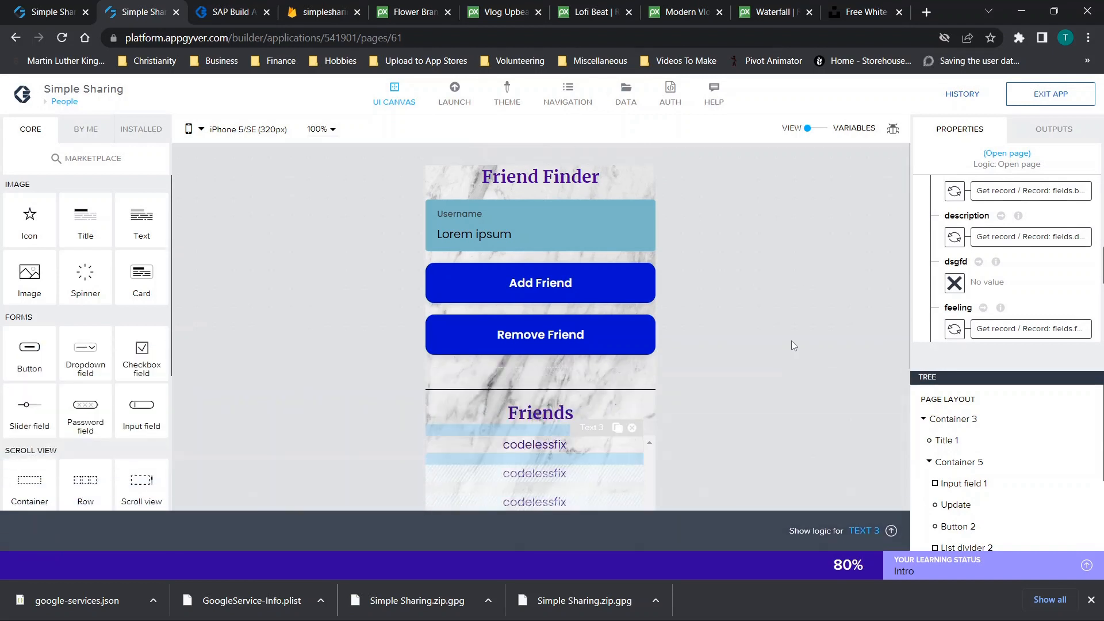